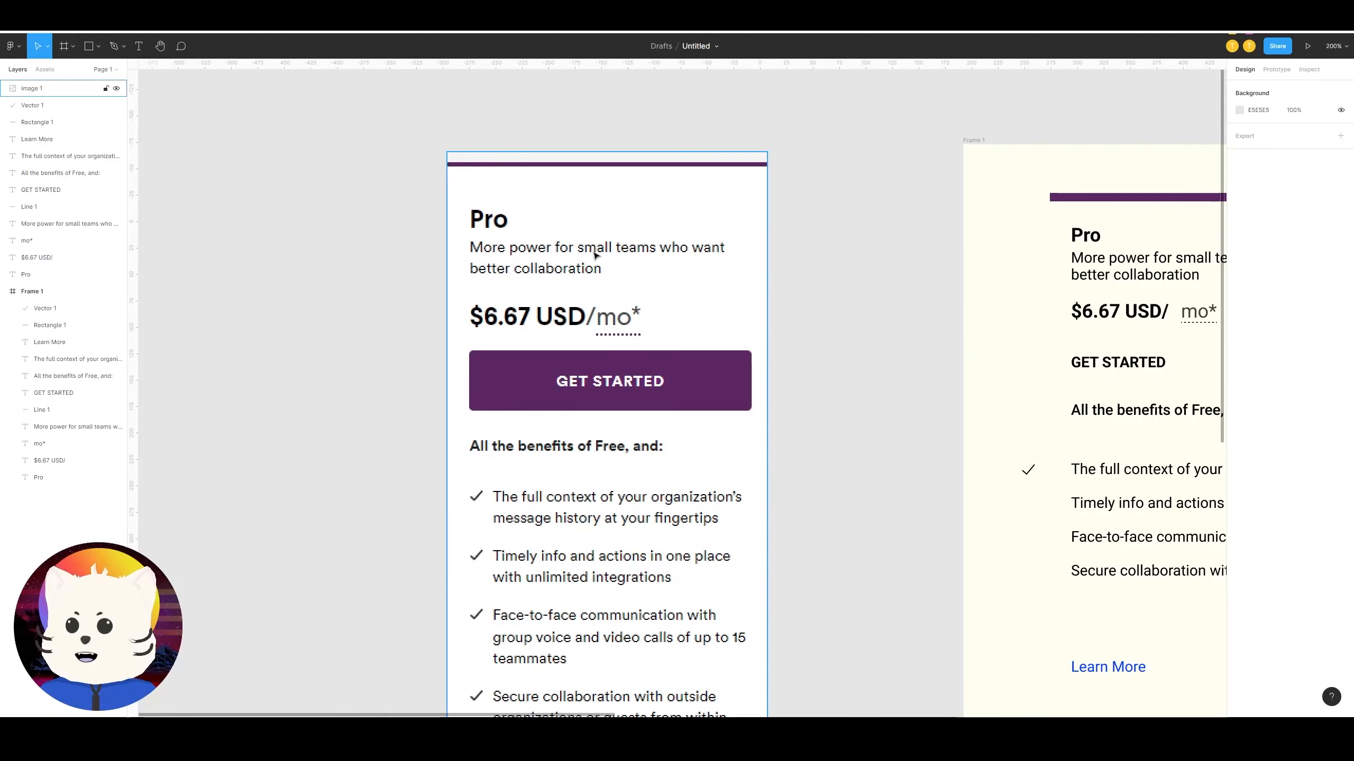
# Step: Compare the reference Pro pricing card with the loose text, bar and checkmark elements in Frame 1
pyautogui.scroll(-3, 589, 233)
pyautogui.scroll(5, 607, 306)
pyautogui.scroll(-7, 608, 306)
pyautogui.scroll(-2, 608, 306)
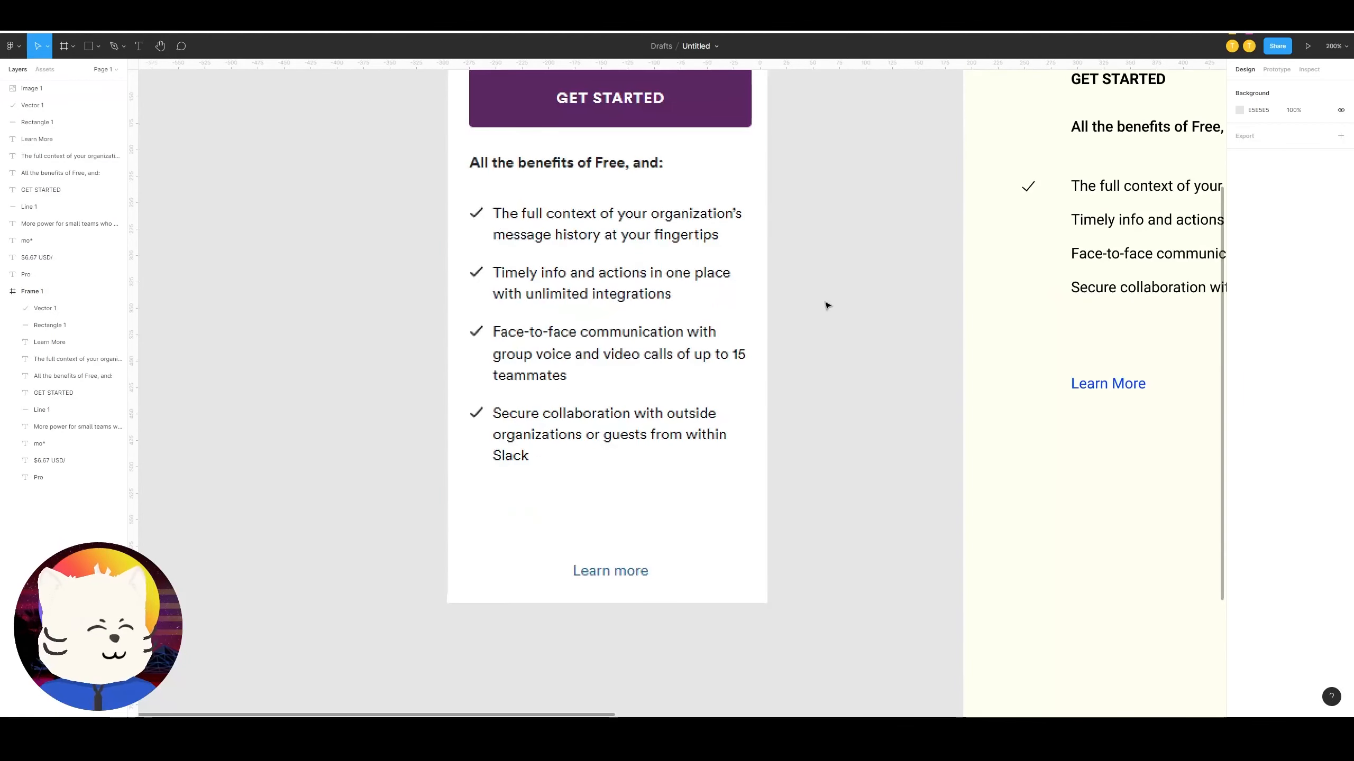
pyautogui.scroll(3, 825, 303)
pyautogui.hscroll(4, 747, 341)
pyautogui.scroll(3, 675, 337)
pyautogui.hscroll(4, 675, 338)
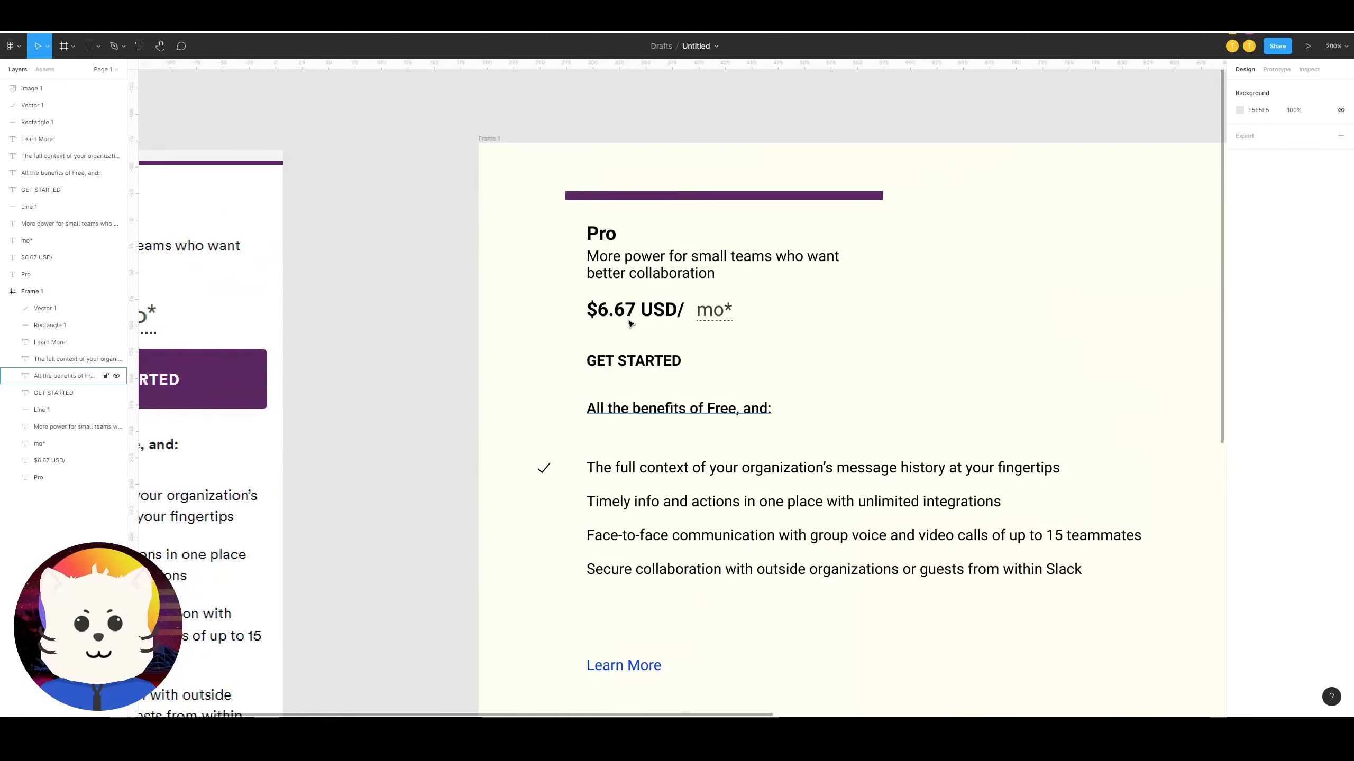
pyautogui.hscroll(-2, 762, 411)
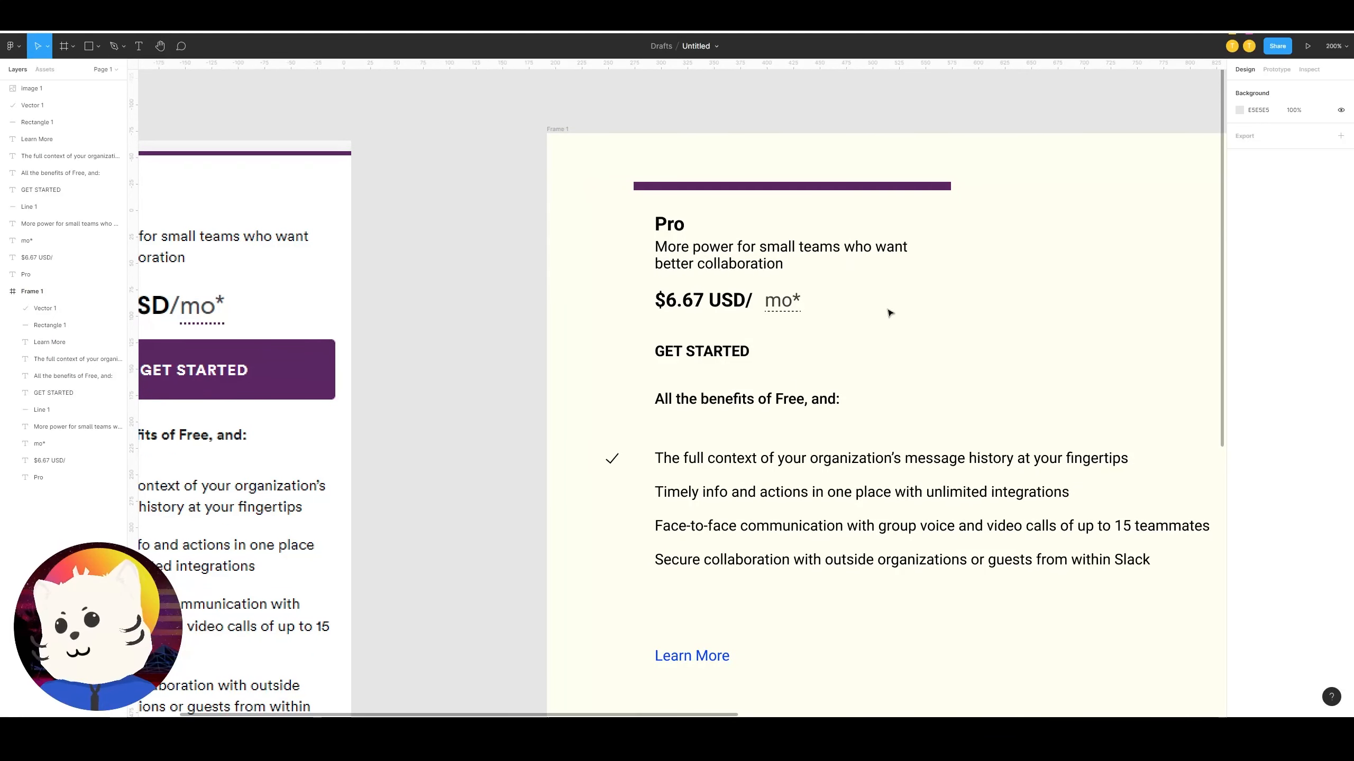
pyautogui.moveTo(893, 315); pyautogui.dragTo(990, 351)
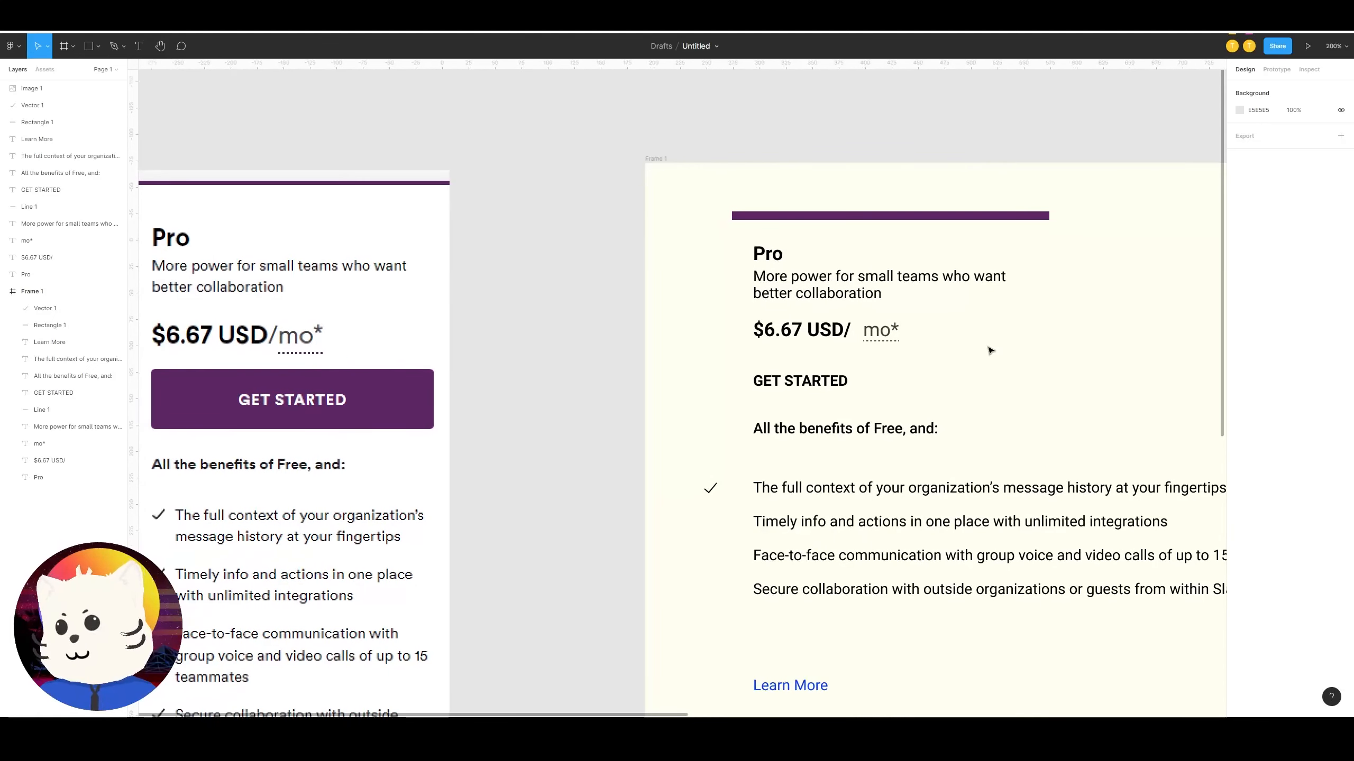
pyautogui.scroll(1, 816, 270)
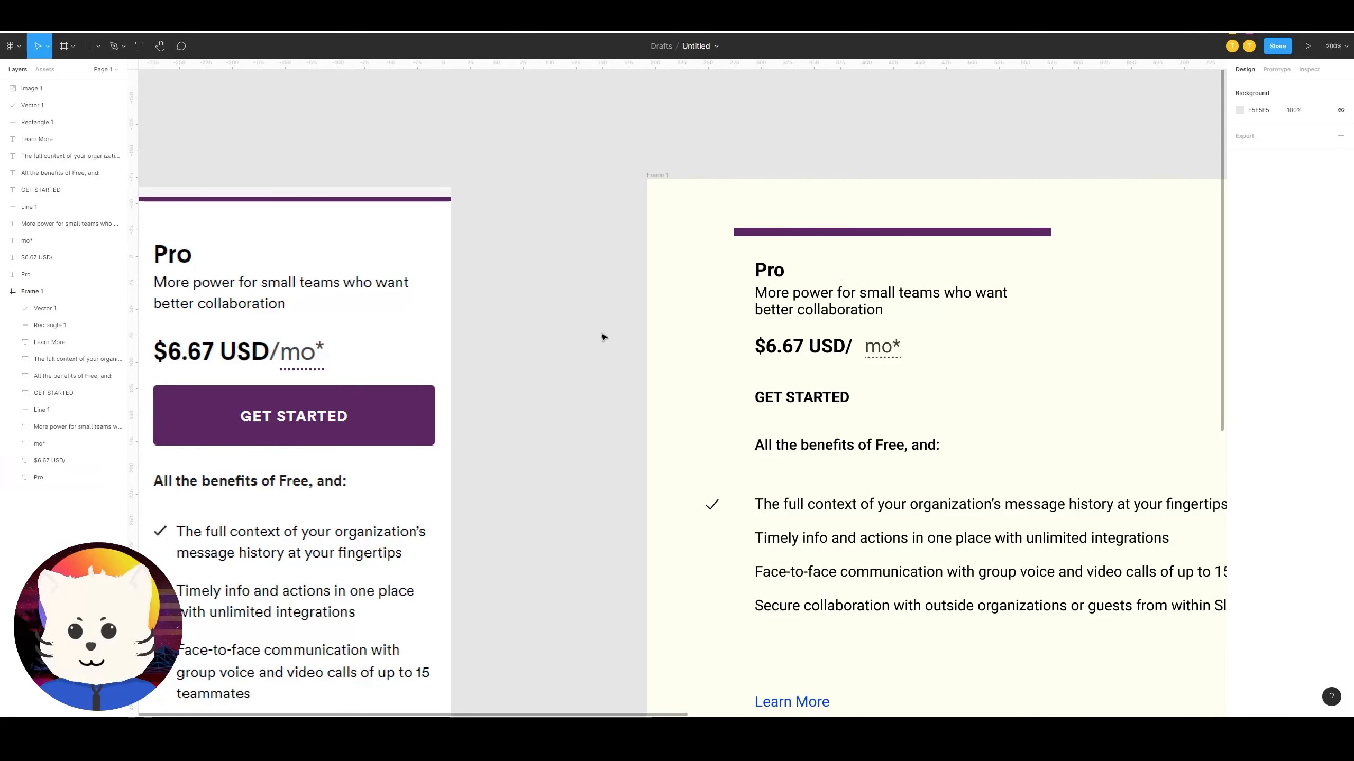
# Step: Draw a horizontal line about 221 px wide under the reference card's Pro heading and move it beneath the price
pyautogui.moveTo(604, 336); pyautogui.dragTo(955, 269)
pyautogui.press('r')
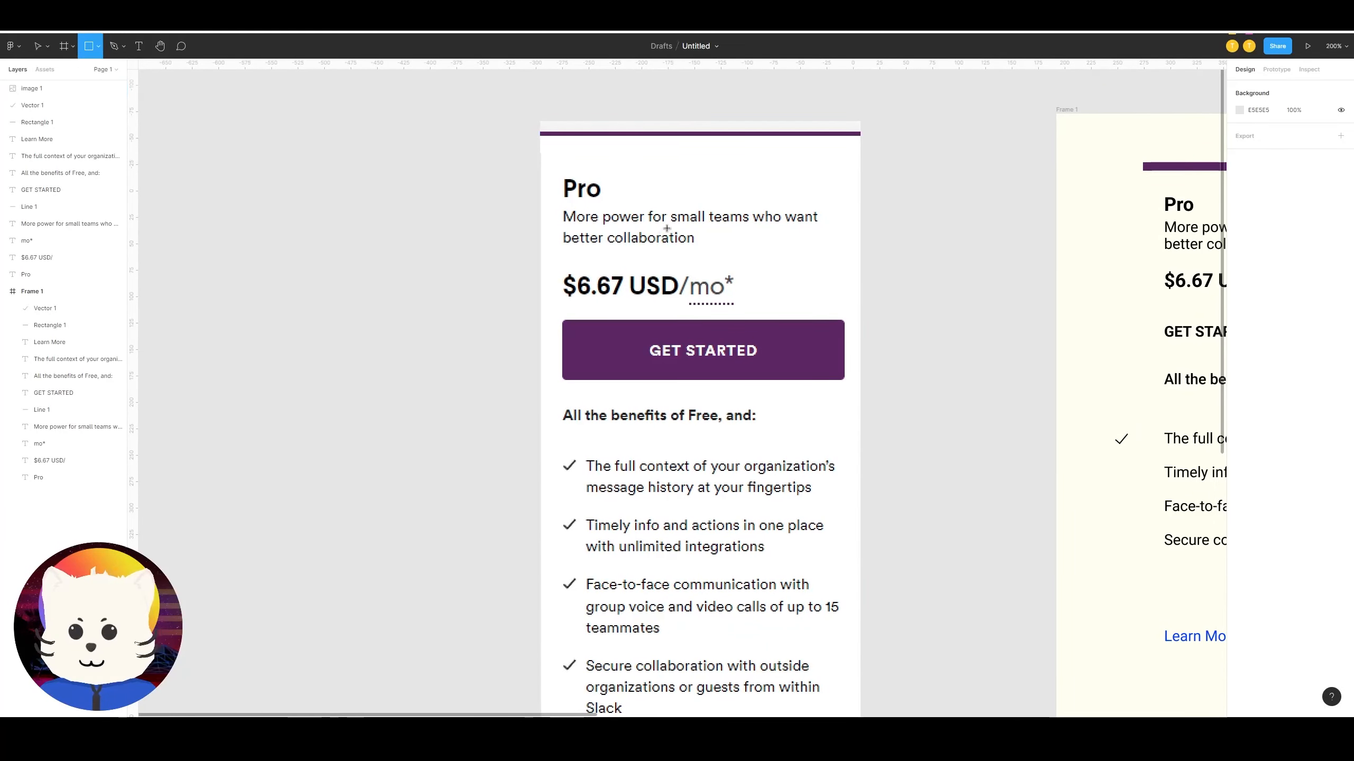
pyautogui.moveTo(560, 206); pyautogui.dragTo(793, 205)
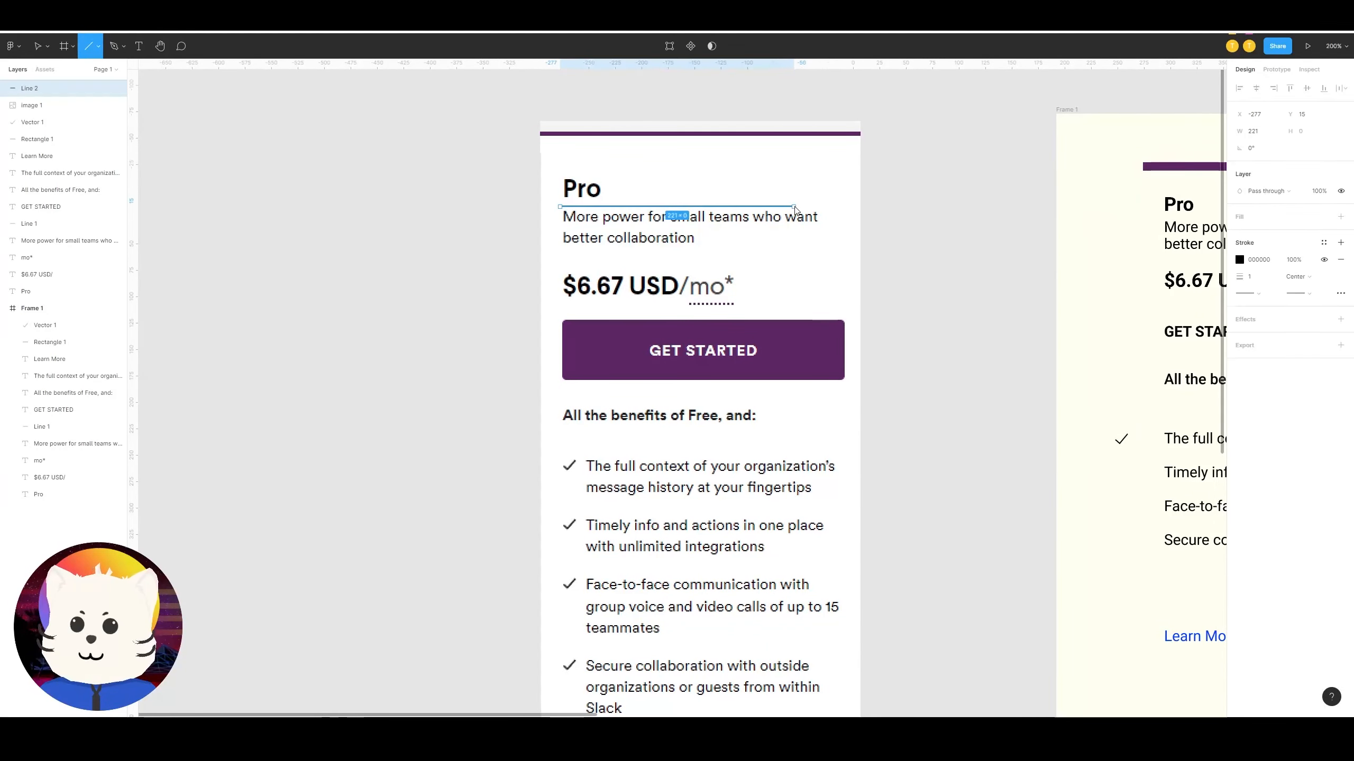
pyautogui.click(747, 207)
pyautogui.moveTo(748, 208); pyautogui.dragTo(728, 314)
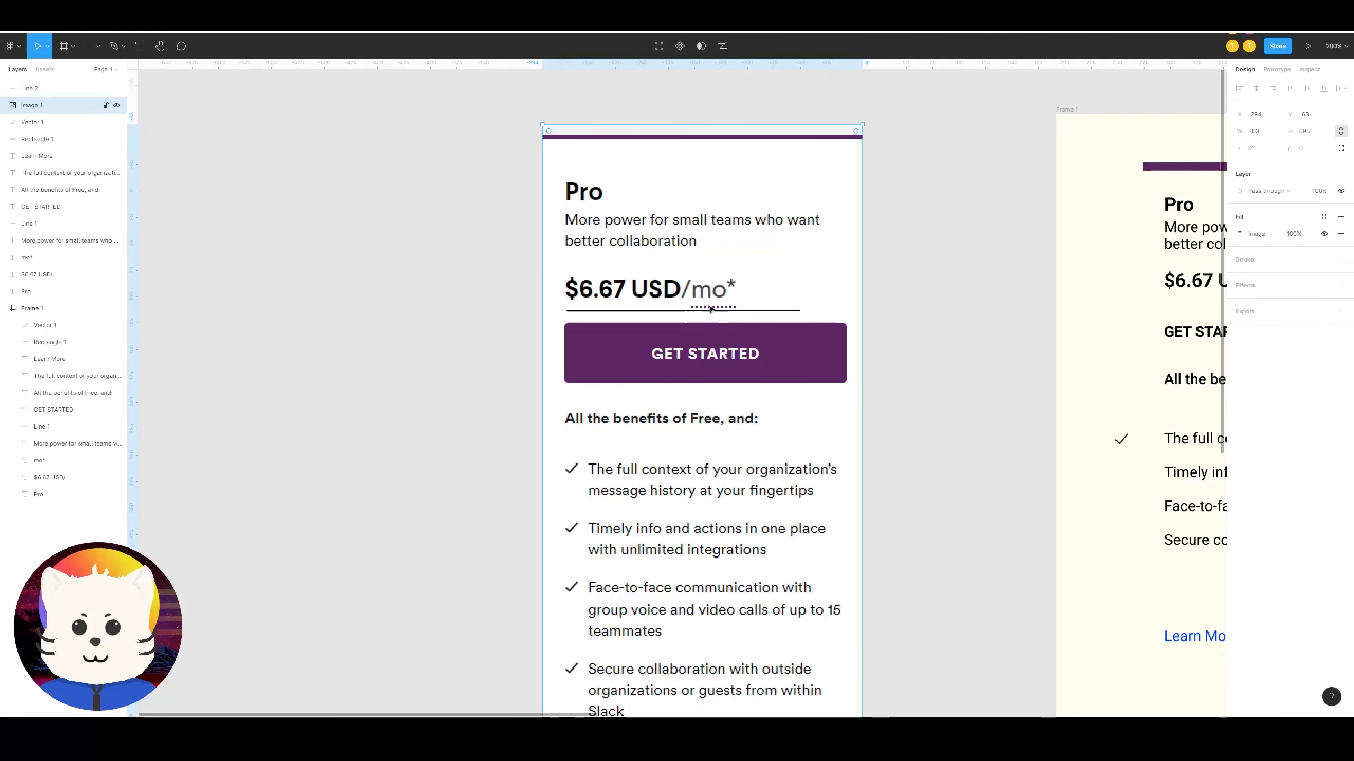
pyautogui.click(729, 311)
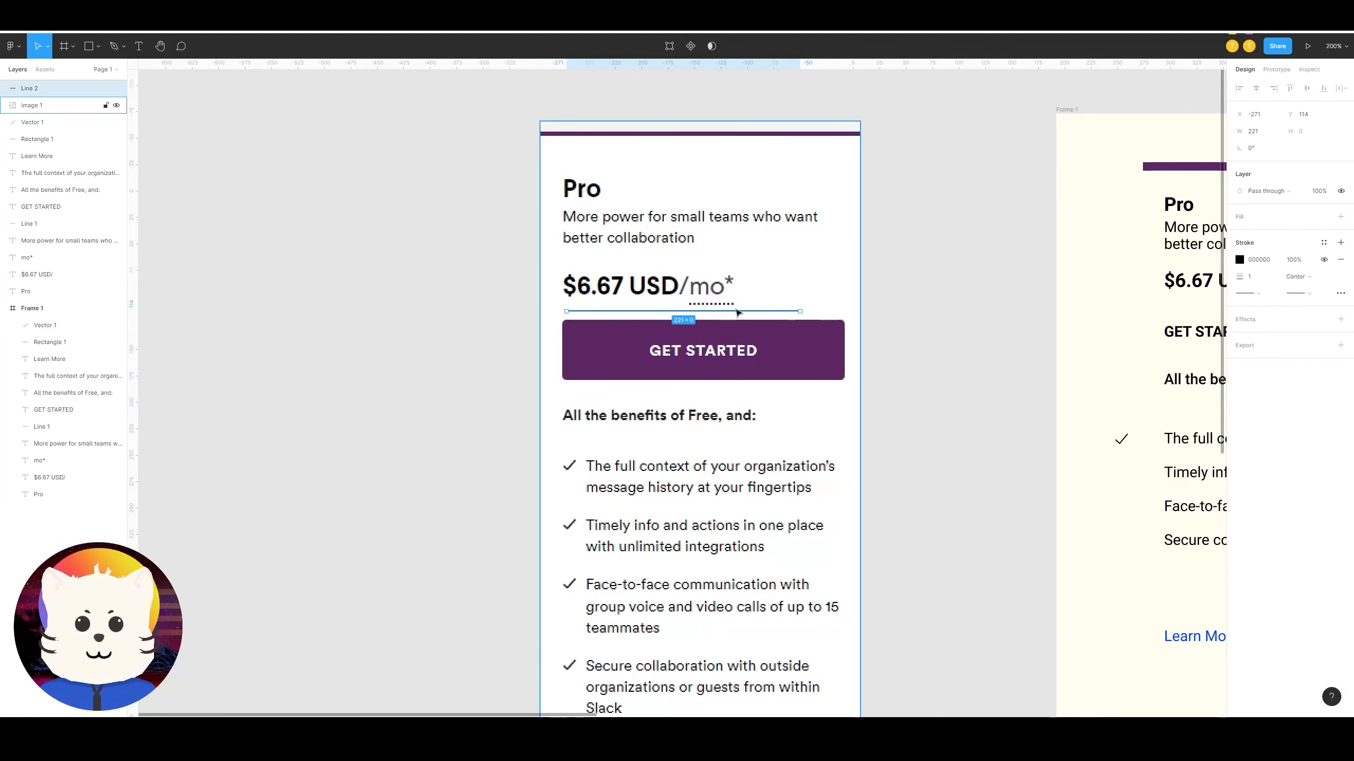
pyautogui.doubleClick(734, 311)
pyautogui.press('Escape')
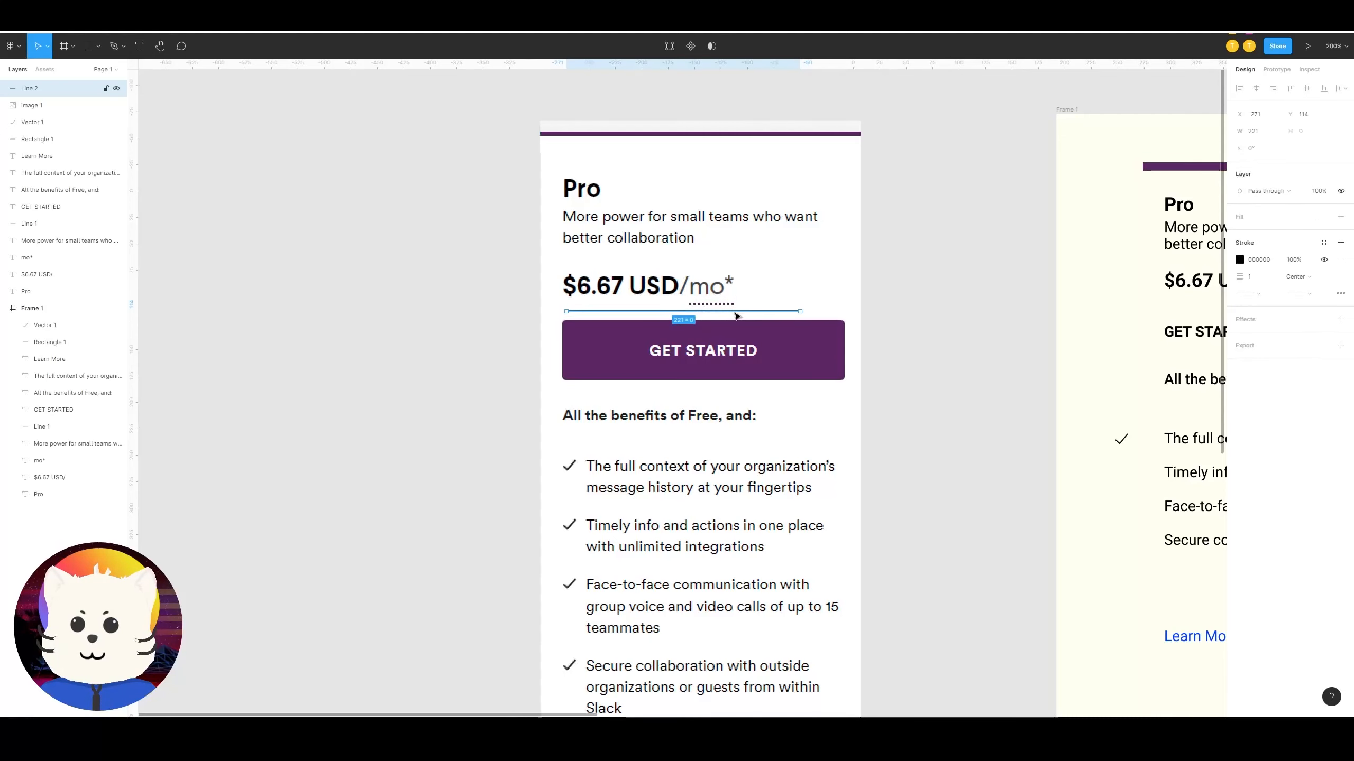
# Step: Move the line down the reference card, past the benefits heading, to the end of the feature list
pyautogui.moveTo(736, 309); pyautogui.dragTo(745, 388)
pyautogui.scroll(-1, 753, 366)
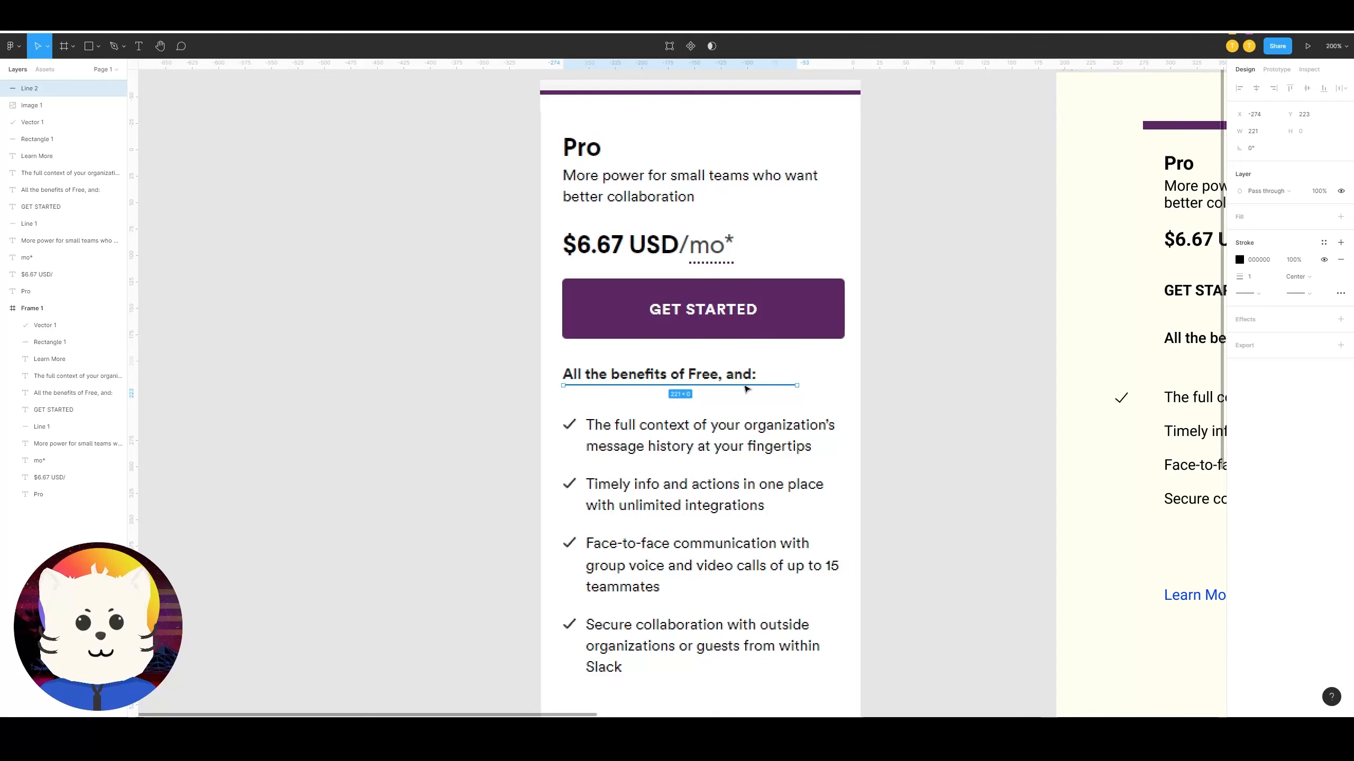
pyautogui.moveTo(745, 389); pyautogui.dragTo(766, 618)
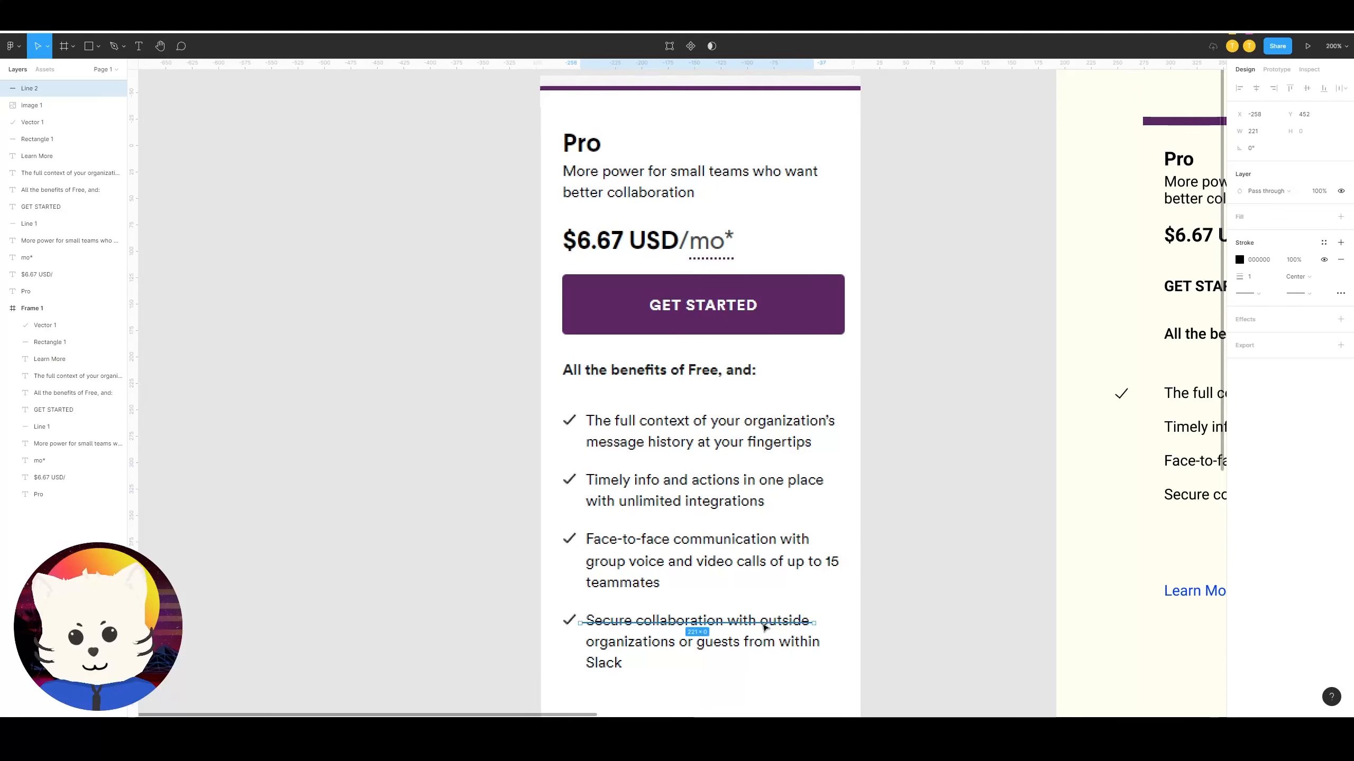
pyautogui.scroll(-3, 767, 618)
pyautogui.scroll(-6, 766, 559)
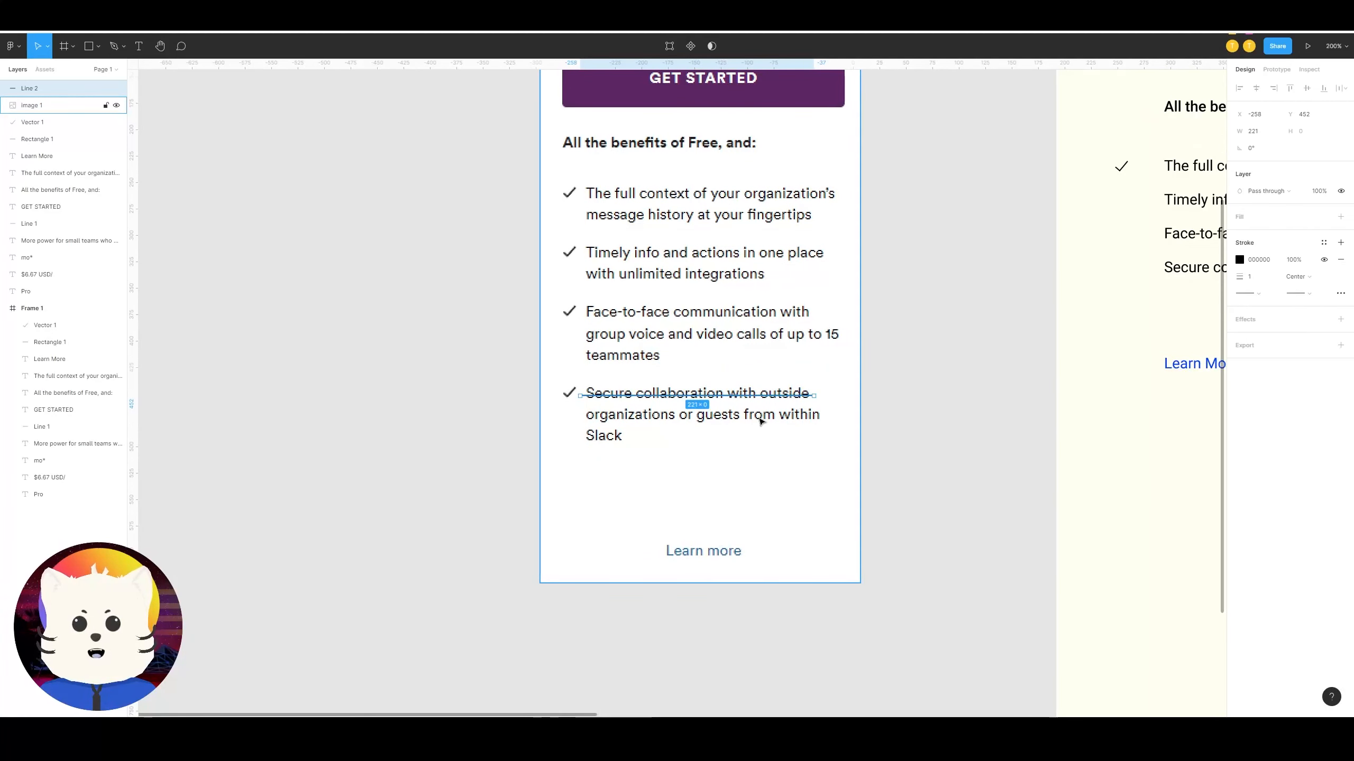
pyautogui.moveTo(767, 397); pyautogui.dragTo(786, 474)
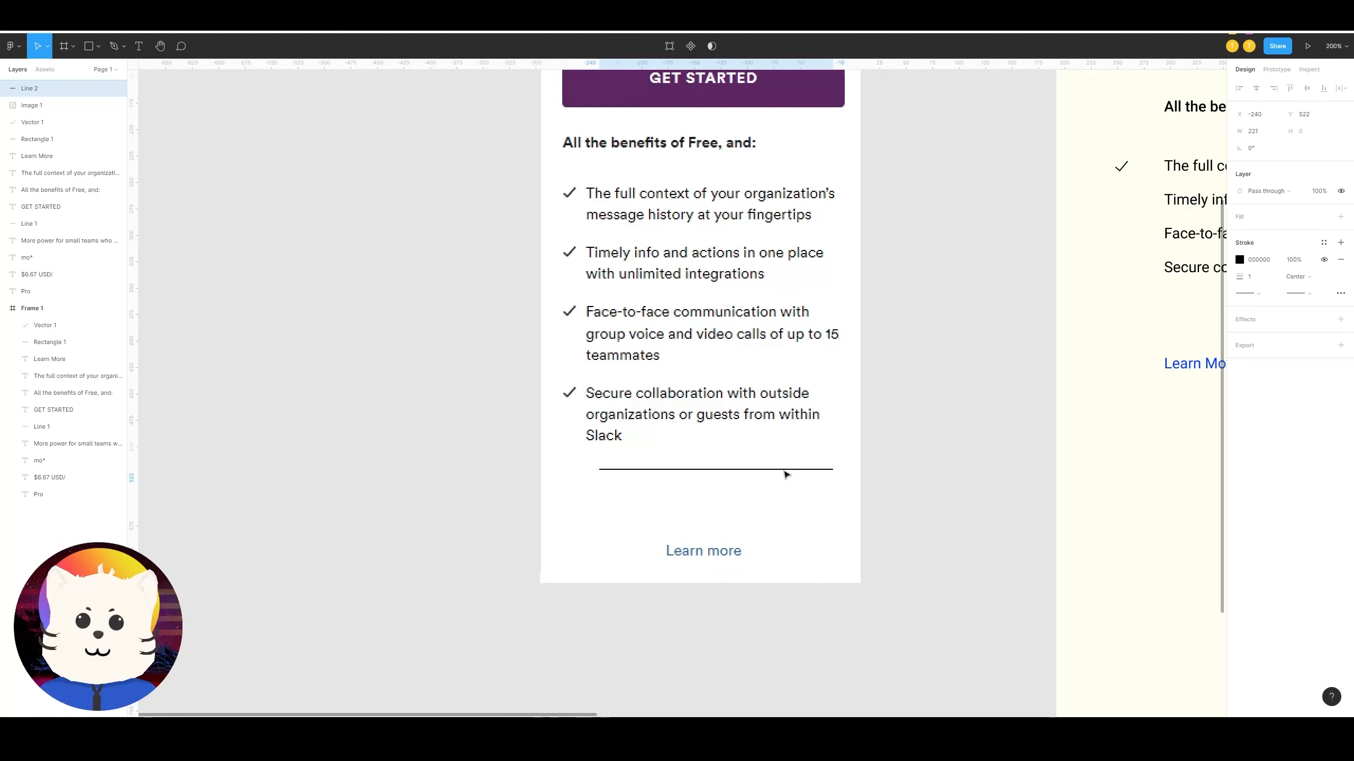
pyautogui.scroll(2, 786, 474)
pyautogui.moveTo(764, 575); pyautogui.dragTo(753, 600)
pyautogui.click(928, 365)
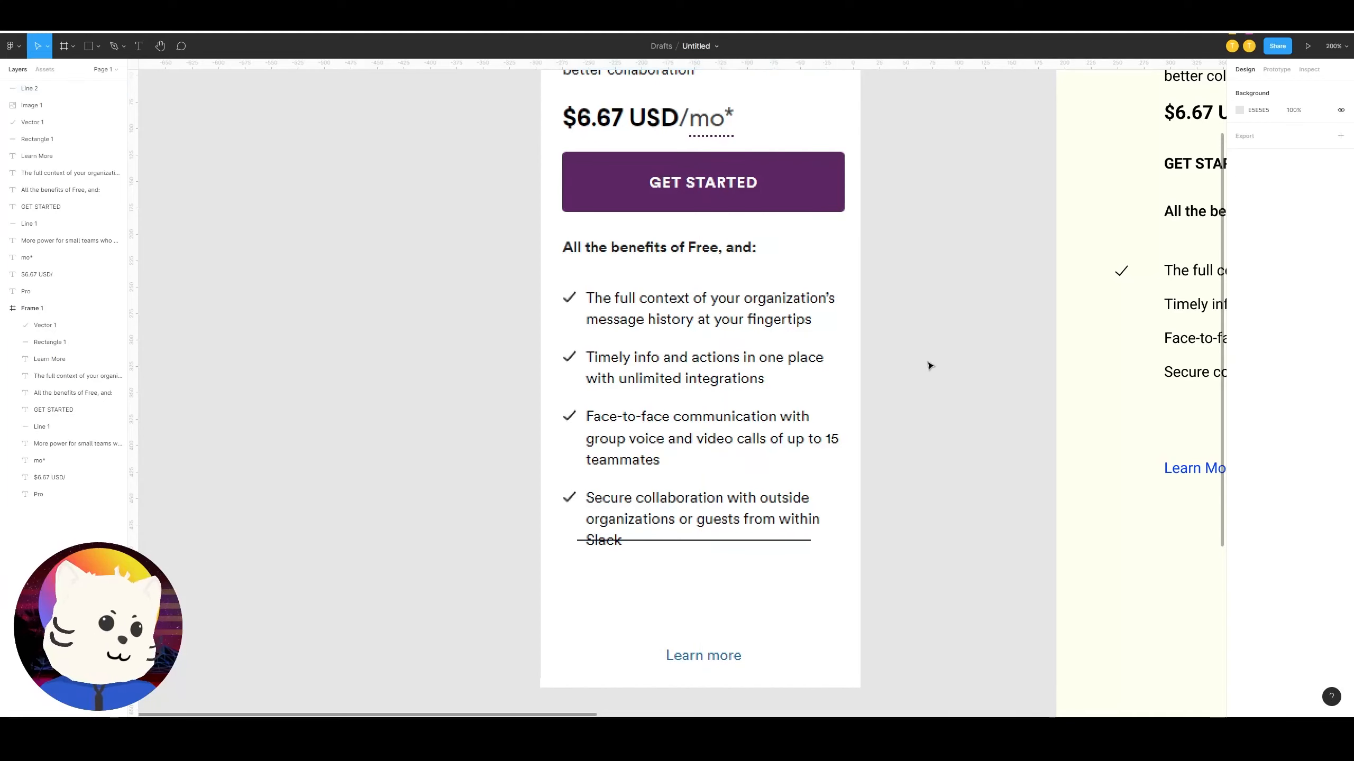
# Step: Delete the horizontal line from the reference card
pyautogui.scroll(5, 840, 544)
pyautogui.hscroll(4, 708, 496)
pyautogui.moveTo(708, 495); pyautogui.dragTo(710, 456)
pyautogui.press('Delete')
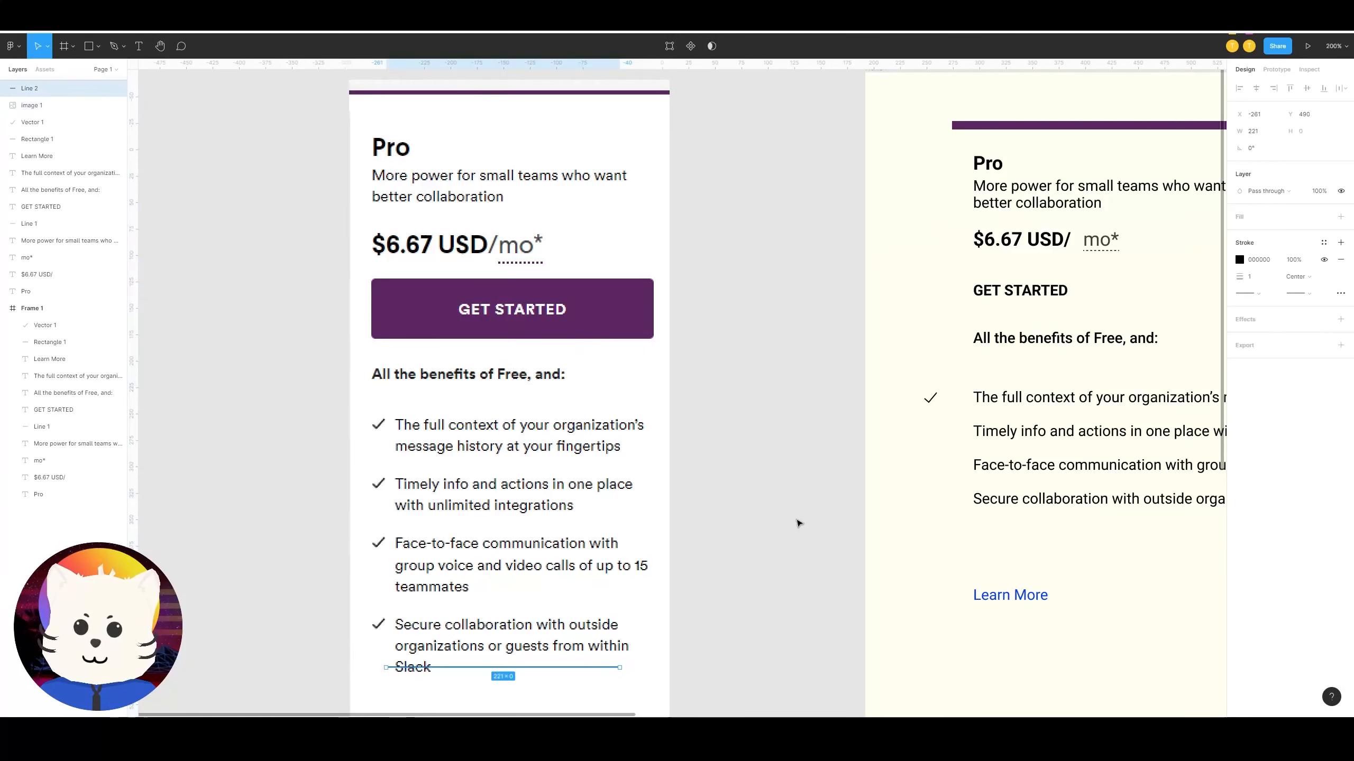
# Step: Combine the Pro heading and its description in Frame 1 into one auto layout frame
pyautogui.scroll(3, 758, 490)
pyautogui.hscroll(2, 759, 489)
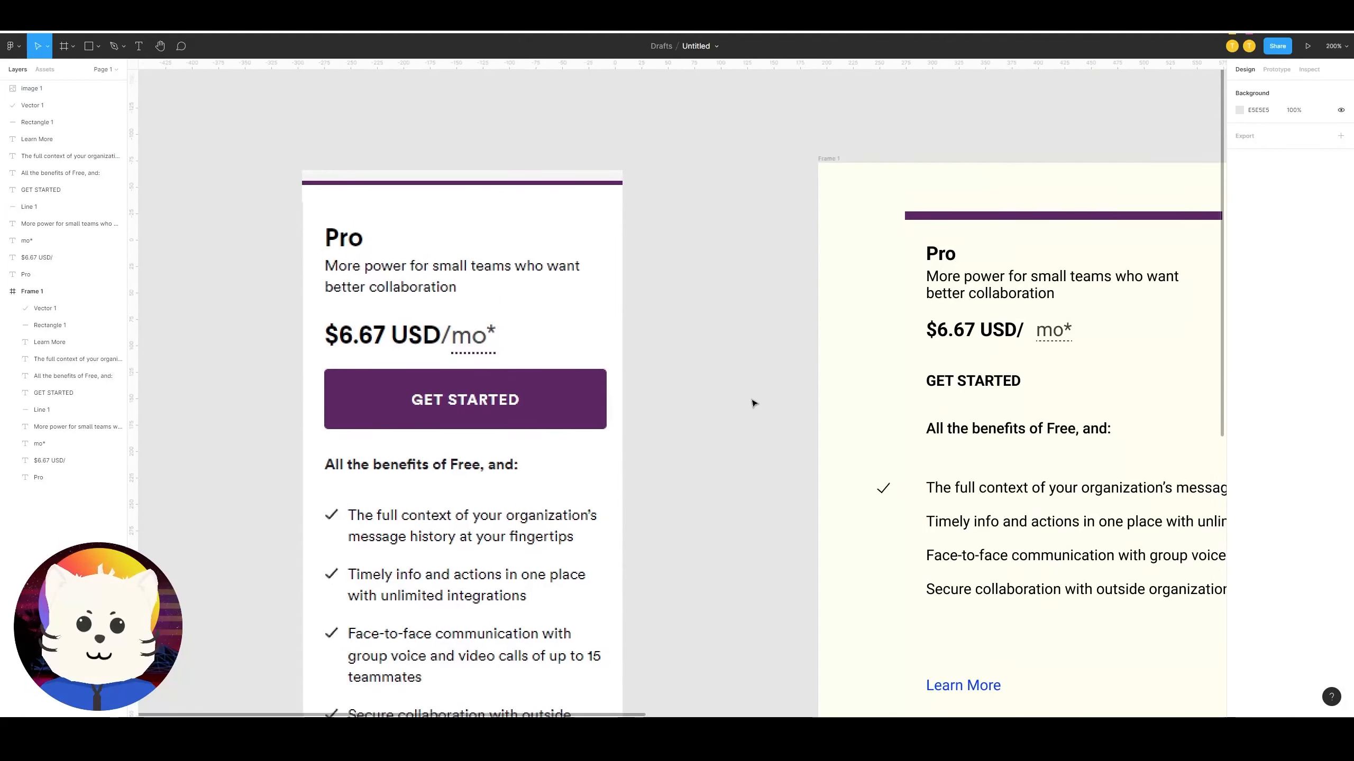
pyautogui.click(948, 254)
pyautogui.keyDown('shift'); pyautogui.click(939, 278); pyautogui.keyUp('shift')
pyautogui.moveTo(746, 297); pyautogui.dragTo(716, 307)
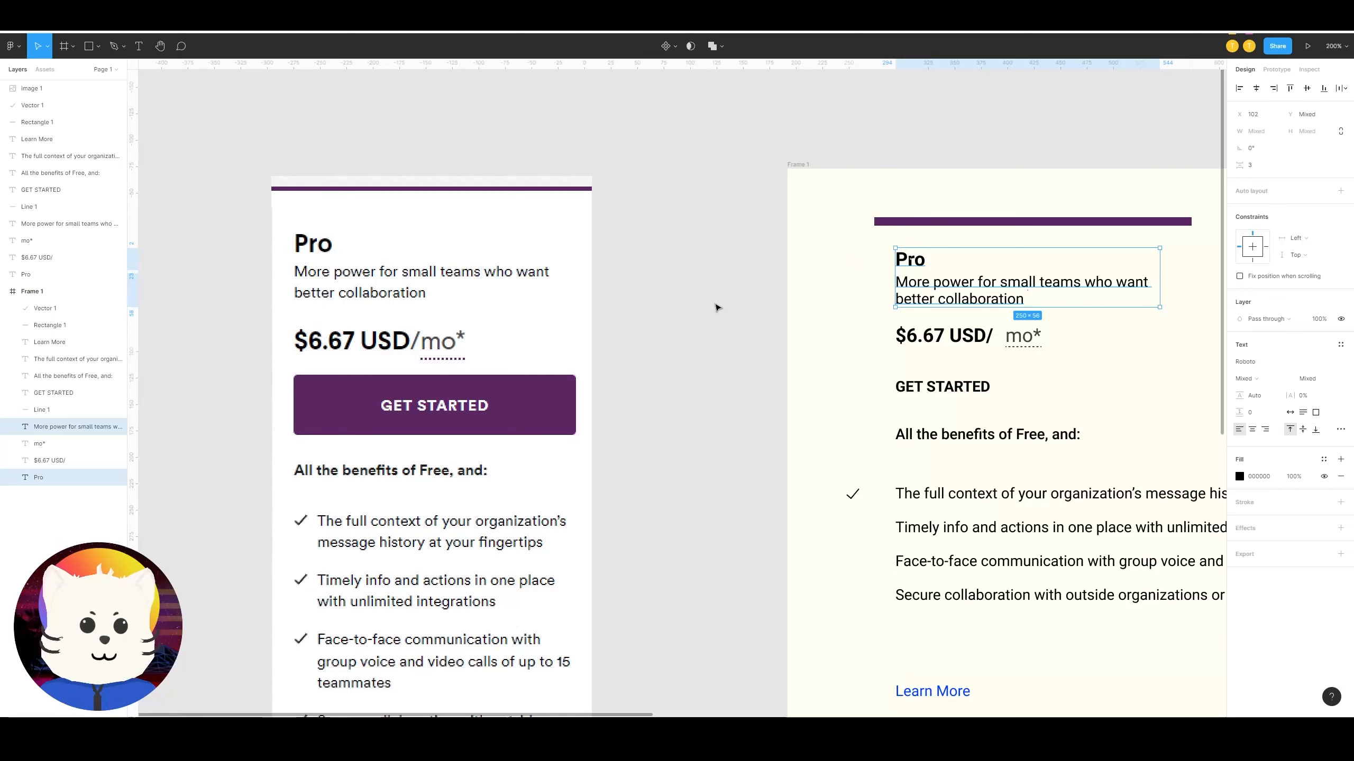
pyautogui.hotkey('shift', 'a')
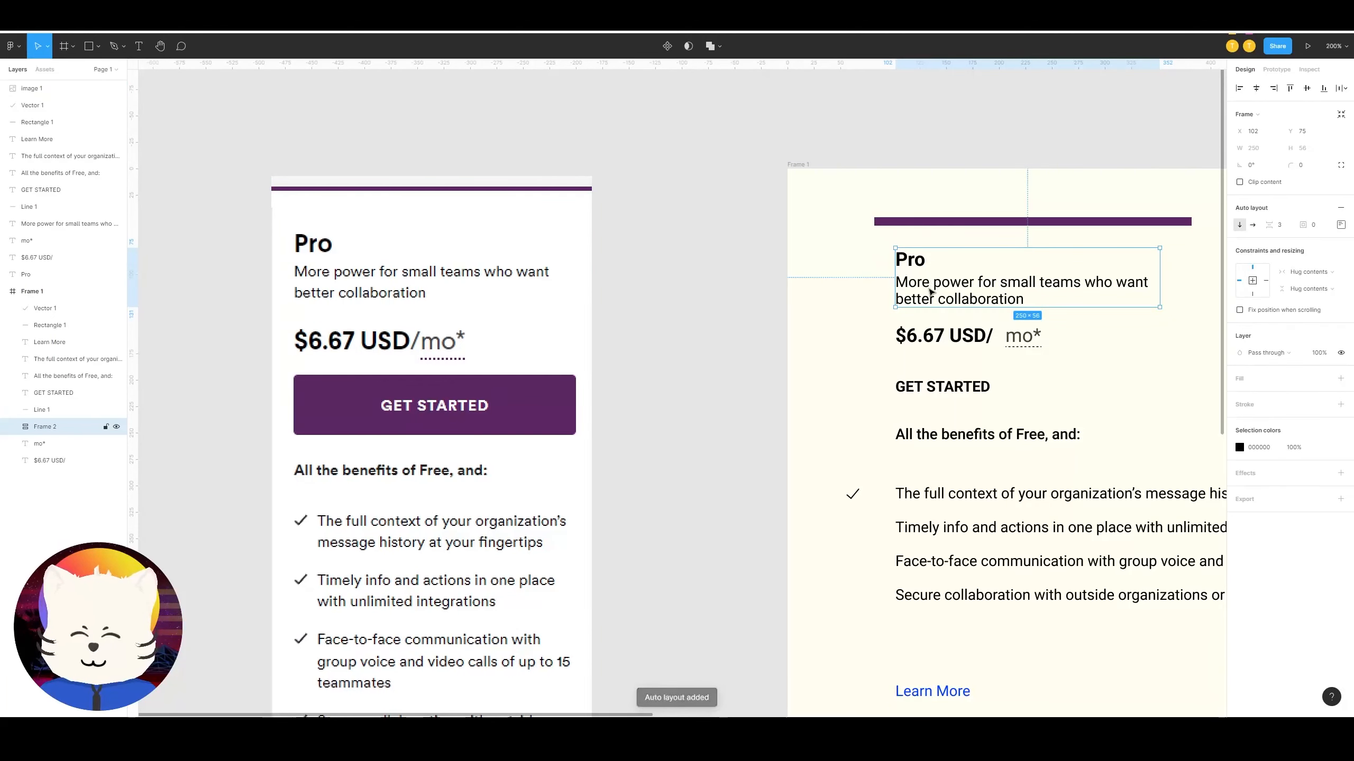
pyautogui.click(946, 223)
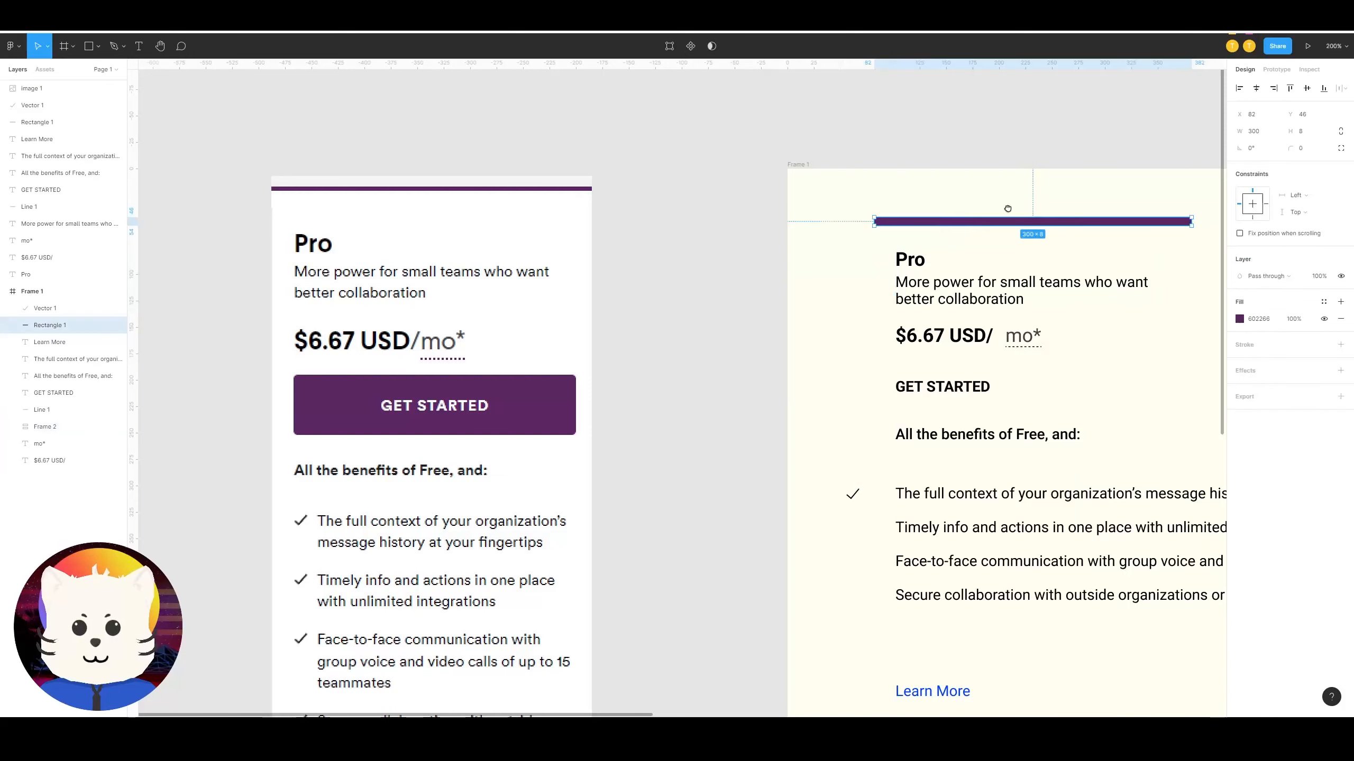
pyautogui.moveTo(1006, 205); pyautogui.dragTo(813, 211)
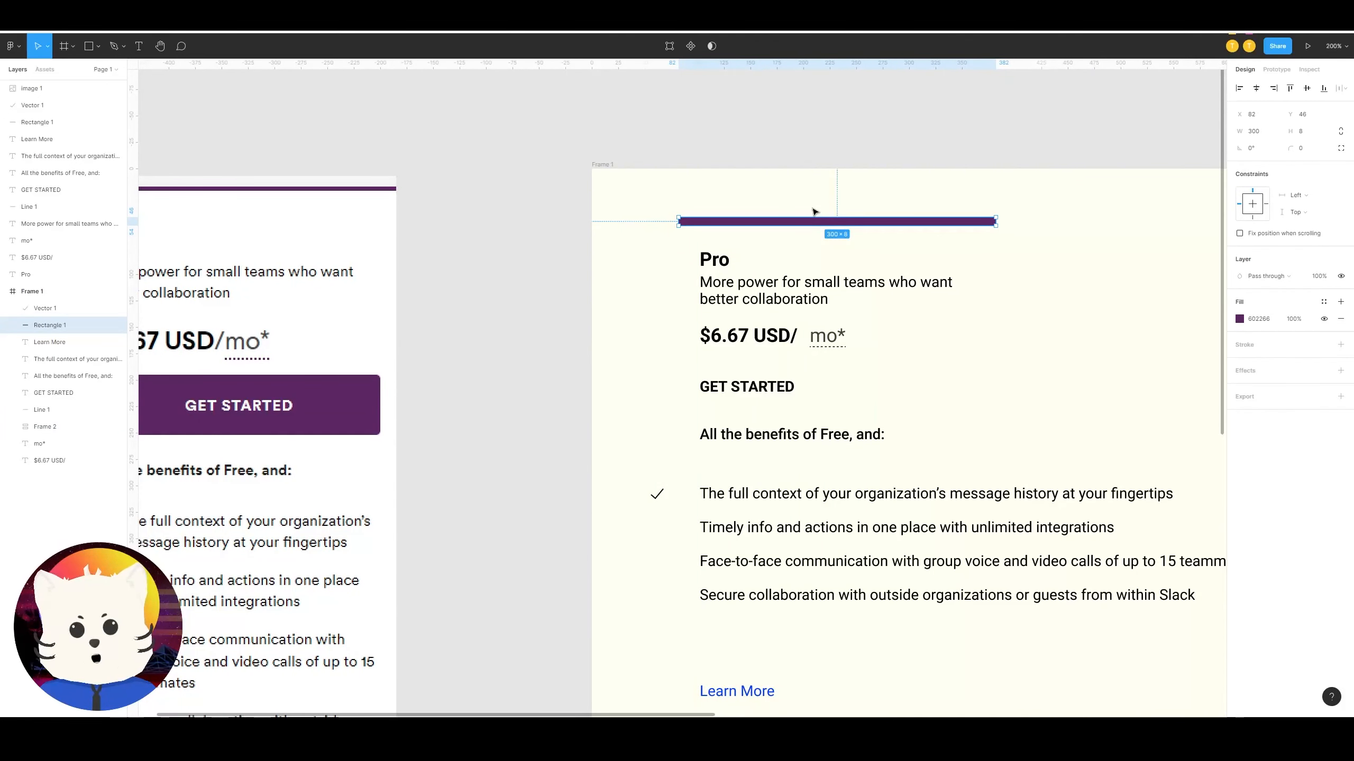
pyautogui.click(815, 287)
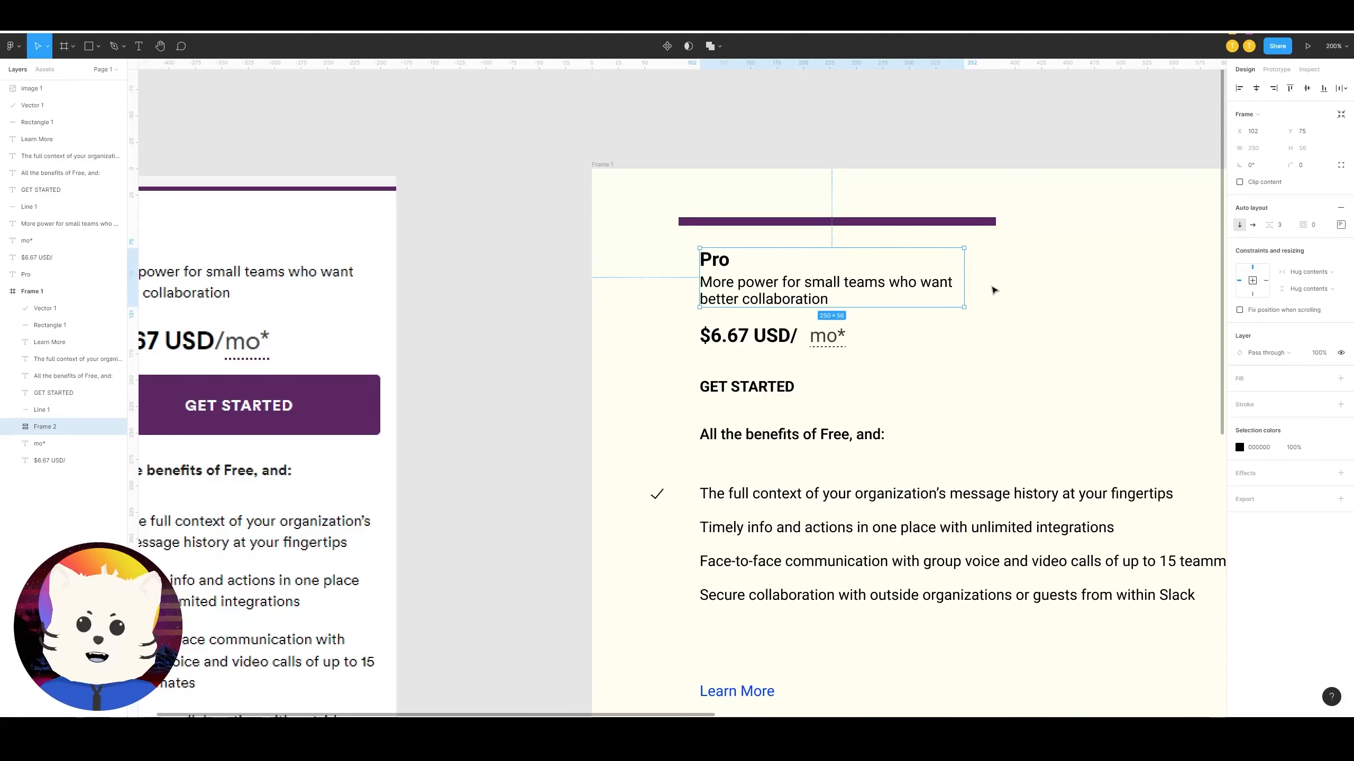
pyautogui.moveTo(887, 329); pyautogui.dragTo(957, 284)
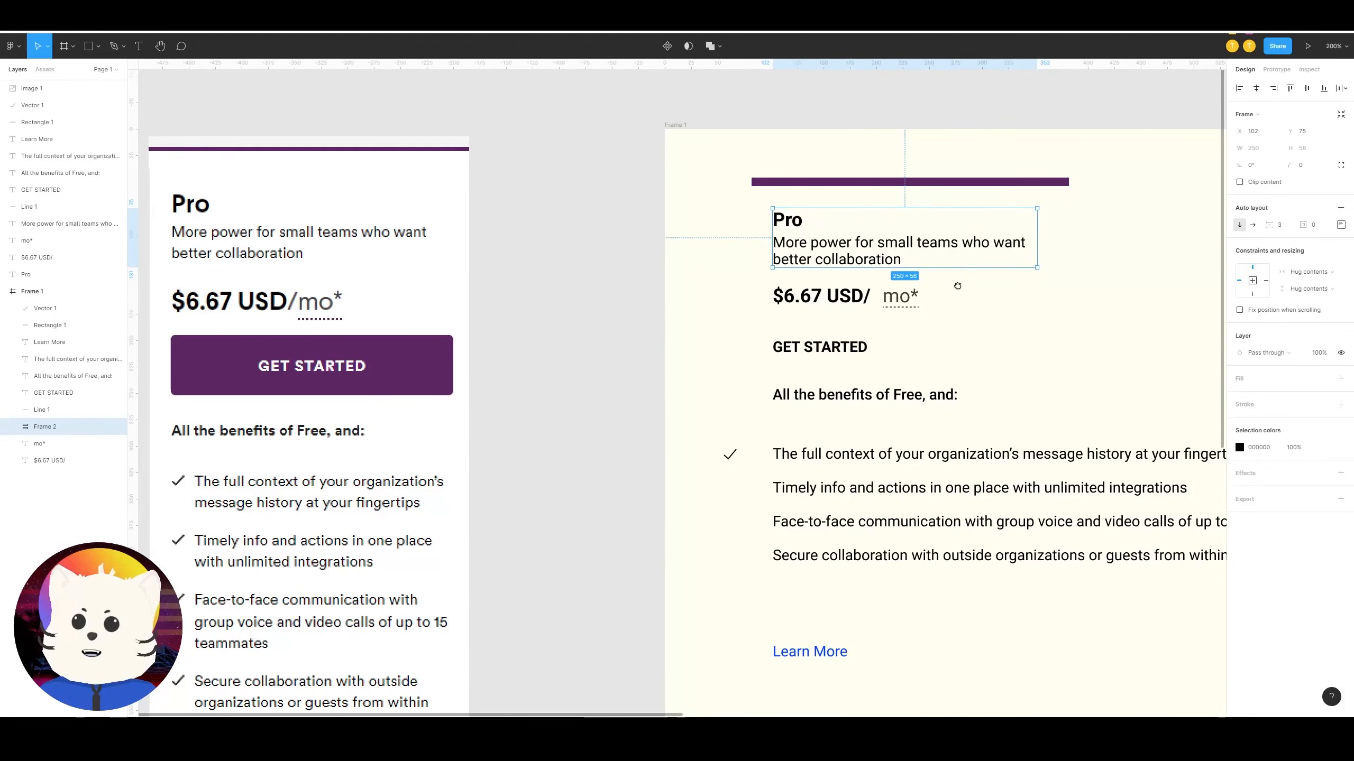
# Step: Create a component from the mo* text and its dotted underline in Frame 1
pyautogui.moveTo(820, 293); pyautogui.dragTo(830, 305)
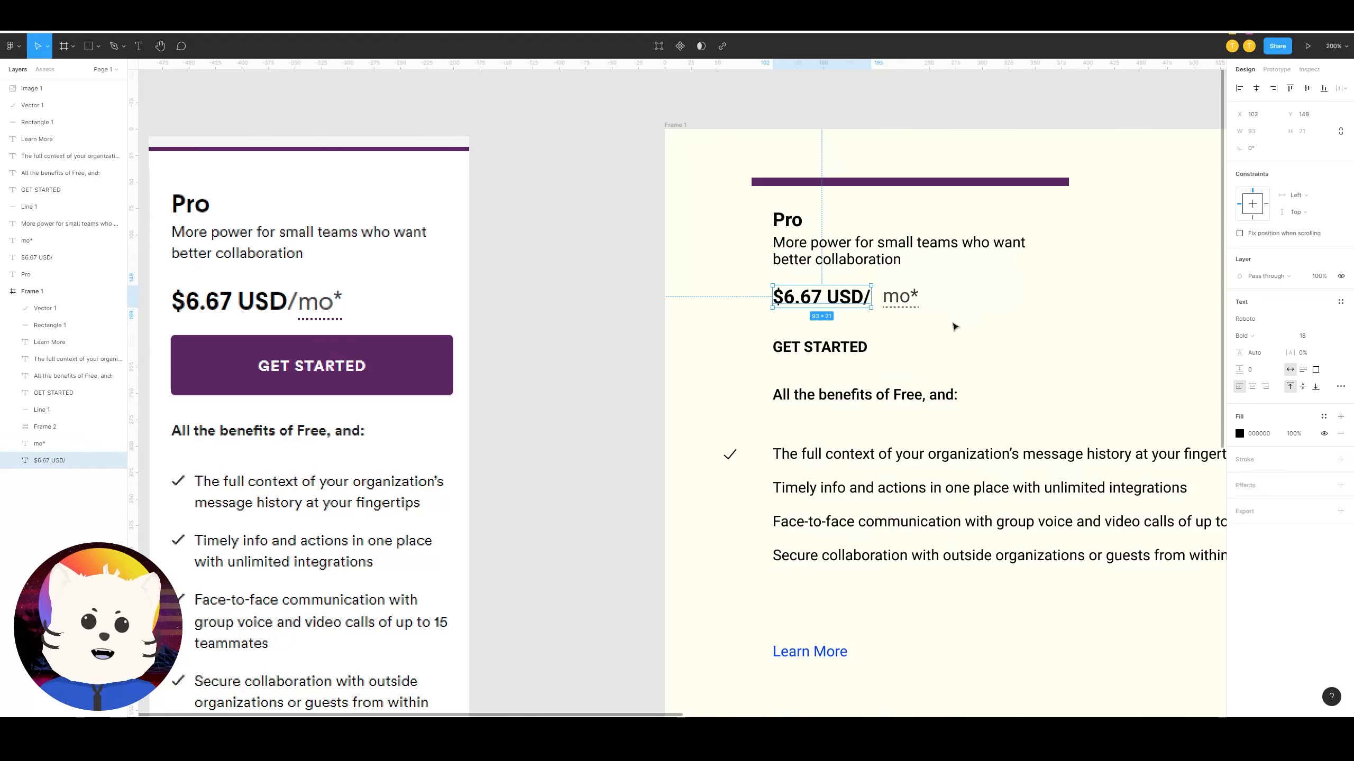
pyautogui.moveTo(955, 324); pyautogui.dragTo(898, 301)
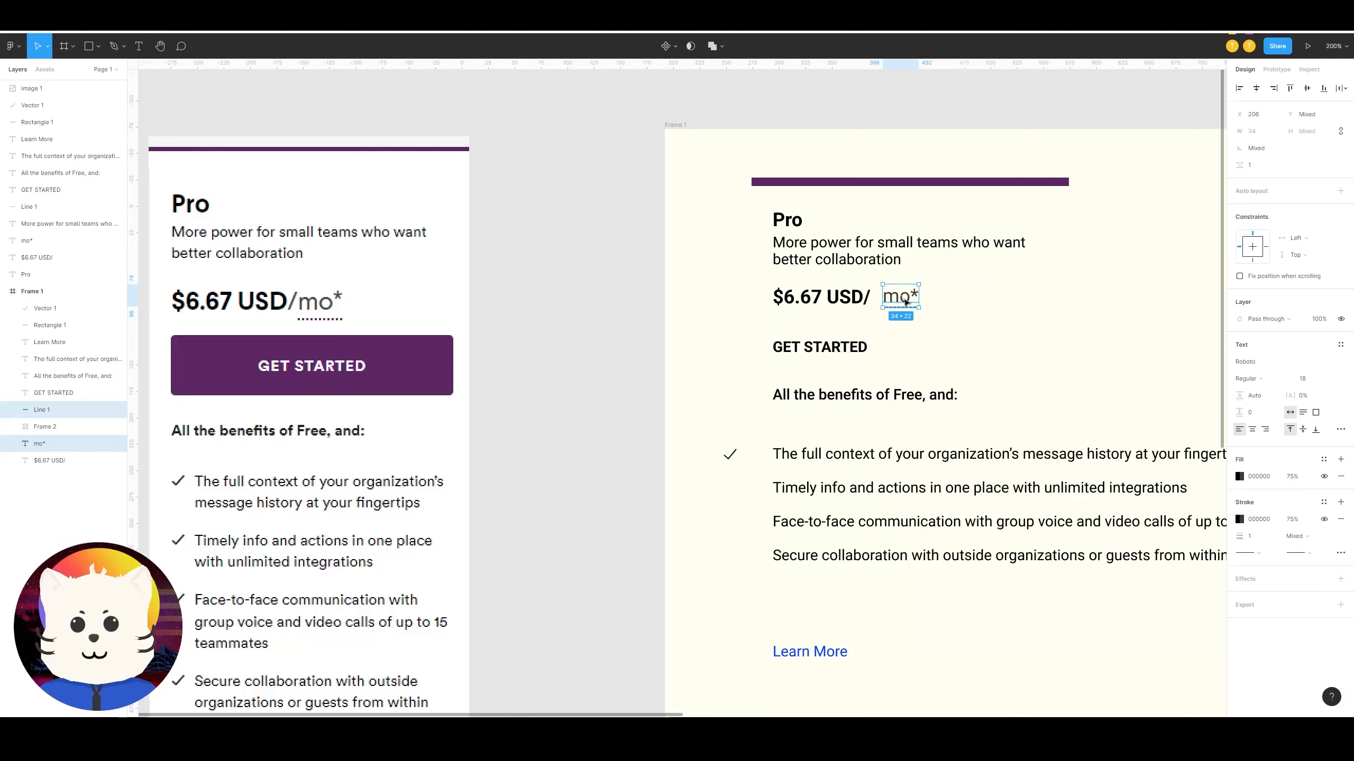
pyautogui.rightClick(895, 297)
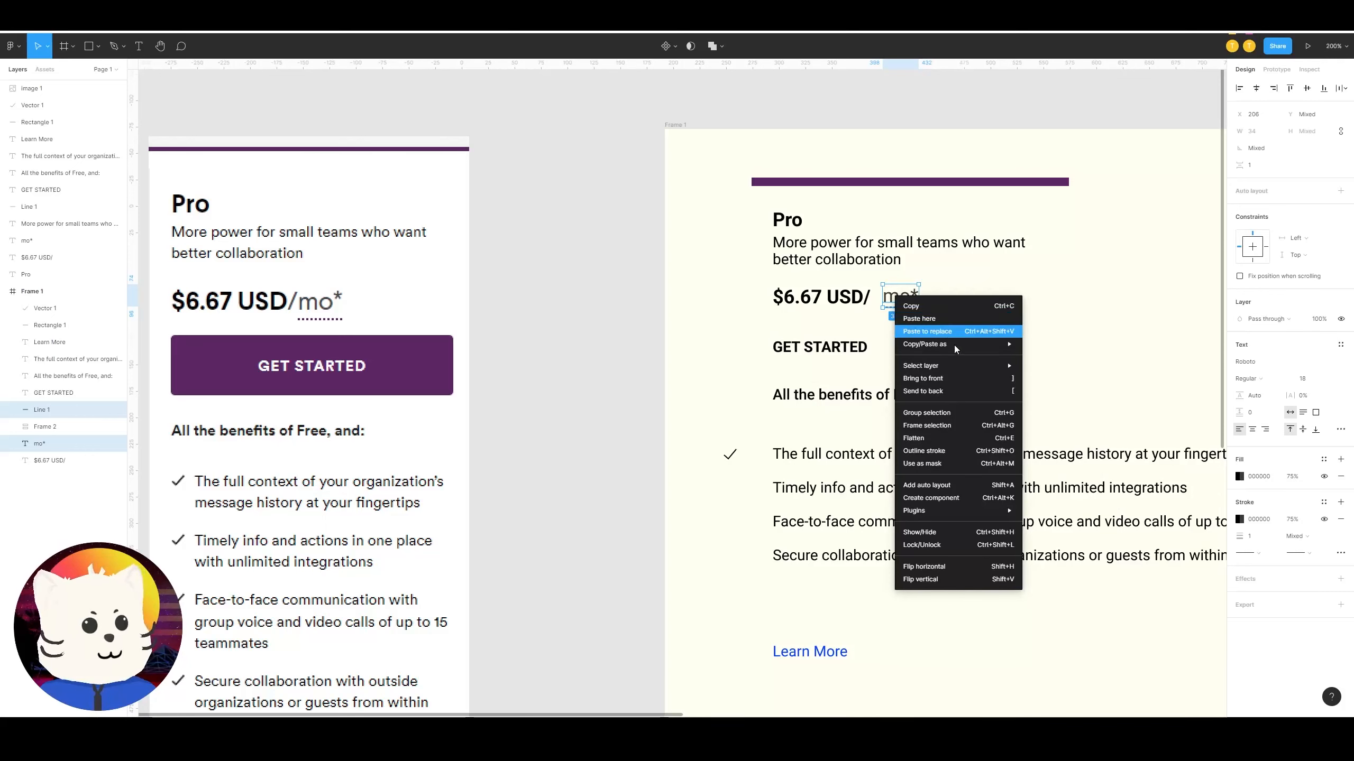
pyautogui.click(945, 498)
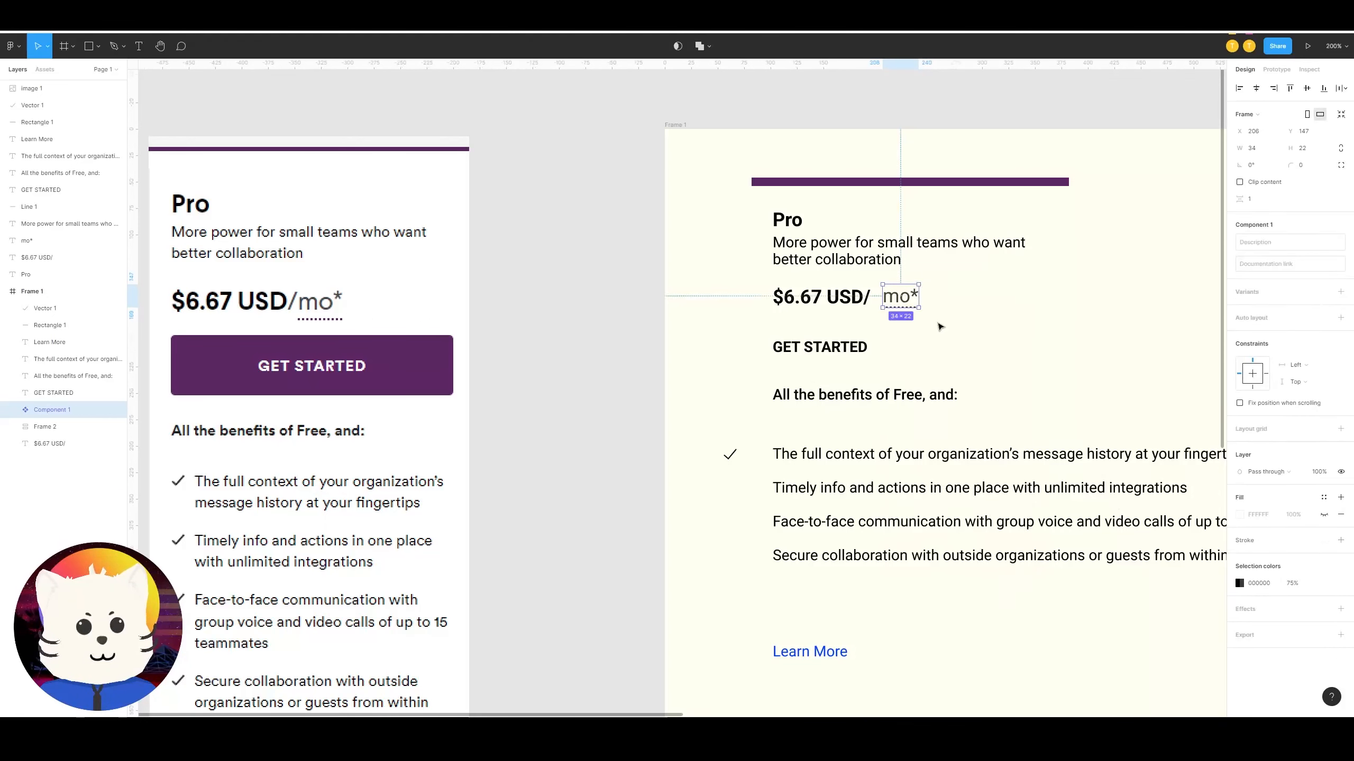
pyautogui.moveTo(895, 305); pyautogui.dragTo(896, 303)
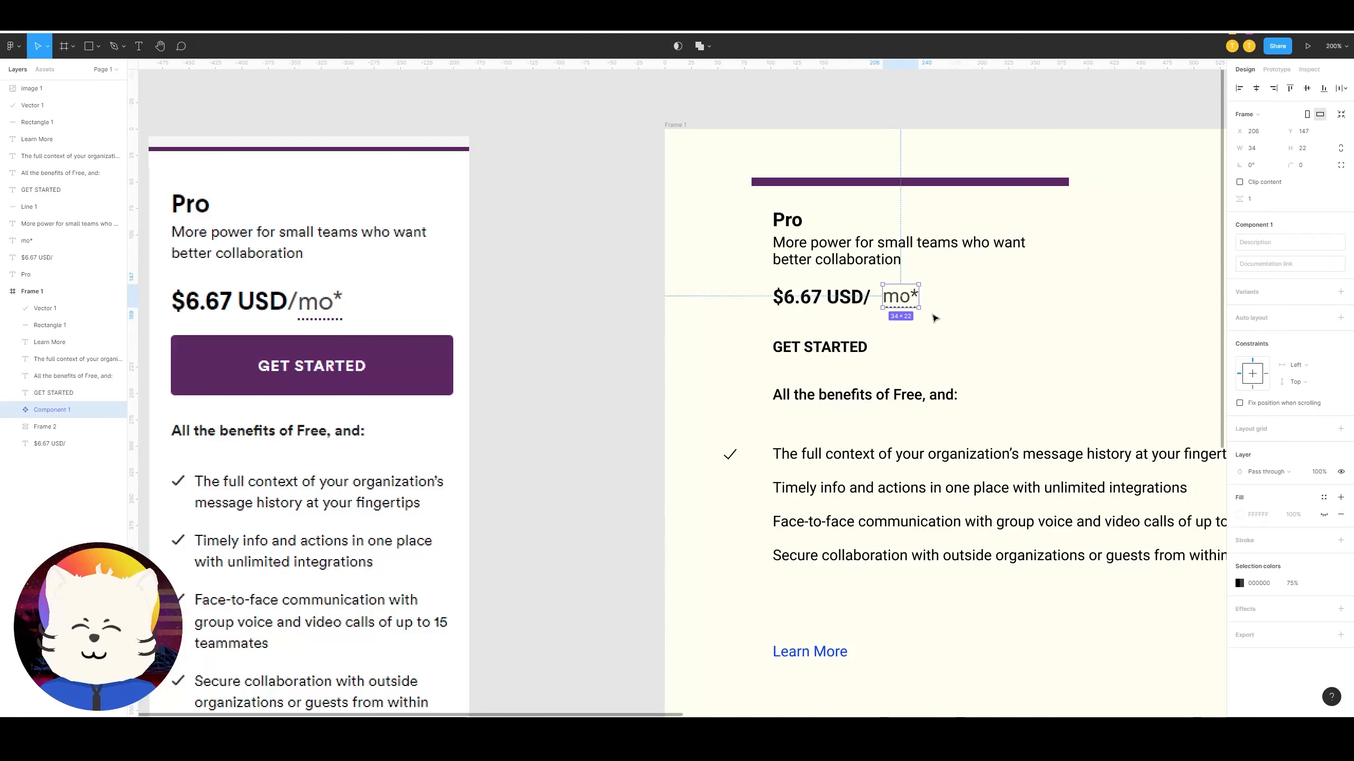
# Step: Combine the $6.67 USD/ text and the mo* component into one auto layout frame
pyautogui.click(846, 300)
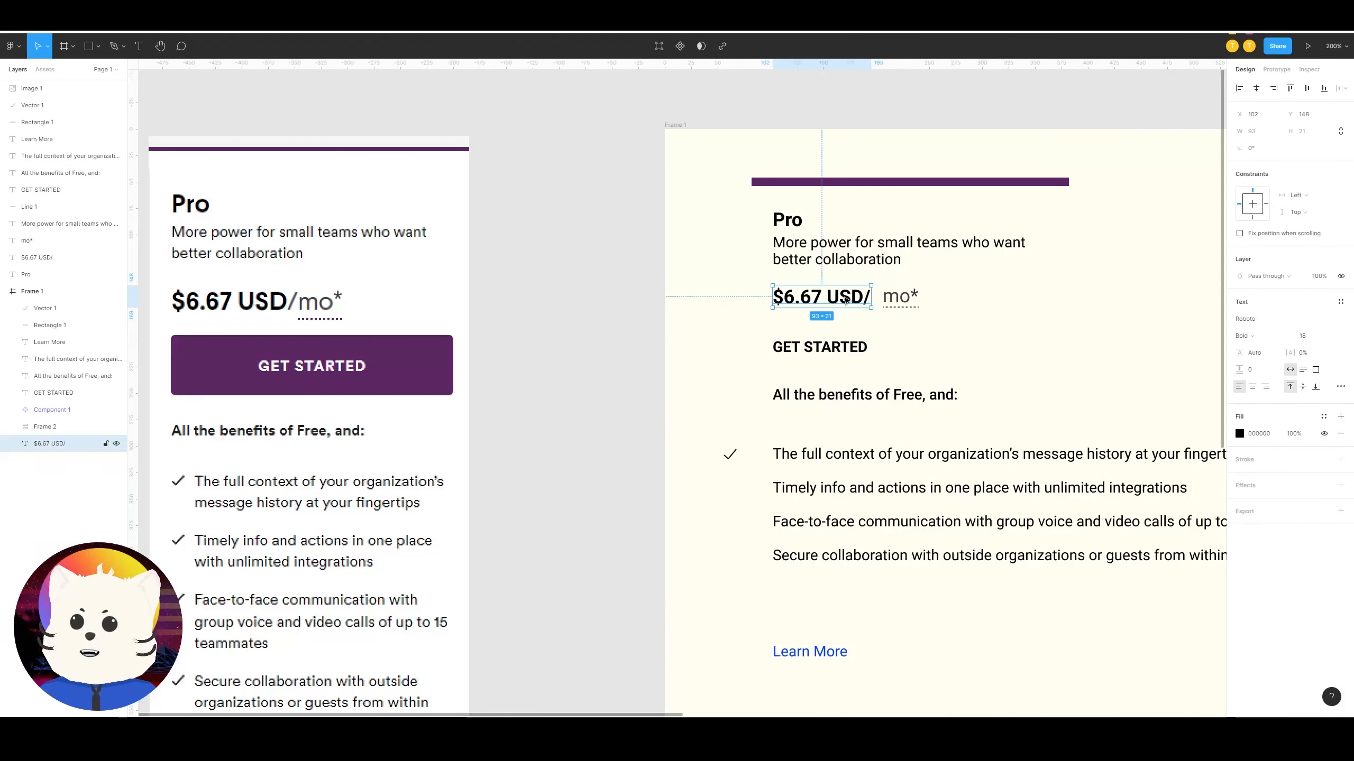
pyautogui.click(894, 302)
pyautogui.click(853, 302)
pyautogui.click(903, 301)
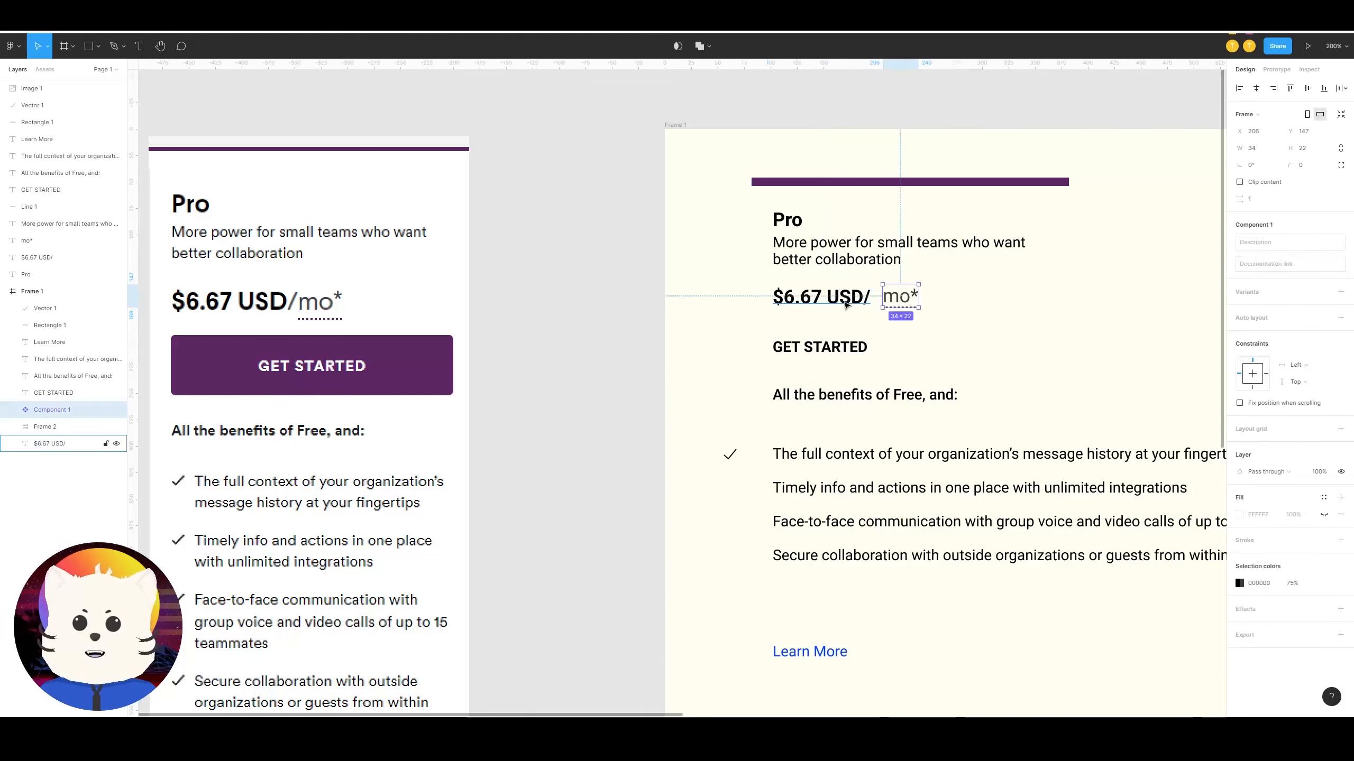
pyautogui.keyDown('shift'); pyautogui.click(847, 302); pyautogui.keyUp('shift')
pyautogui.hotkey('shift', 'a')
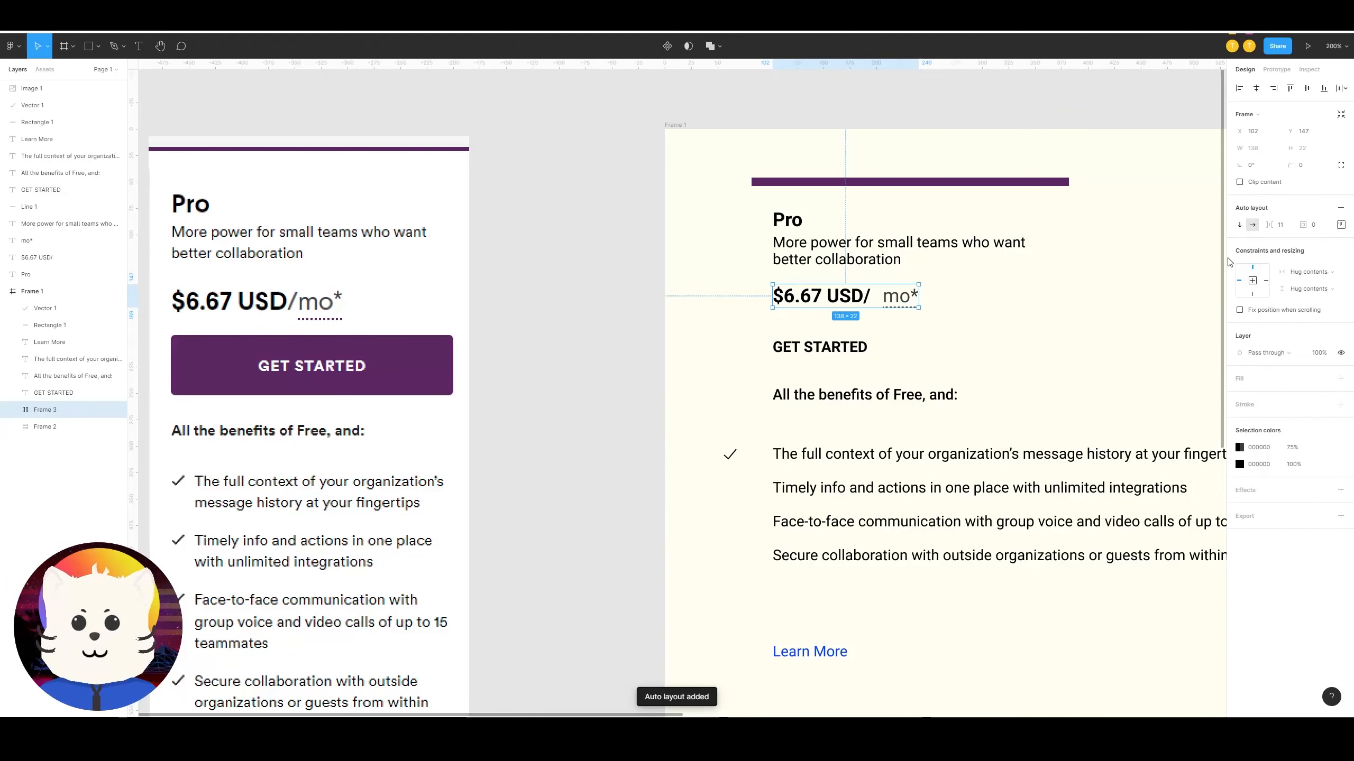
# Step: Try the horizontal direction on the Pro heading's auto layout, restore the vertical direction, and select the price frame
pyautogui.click(882, 264)
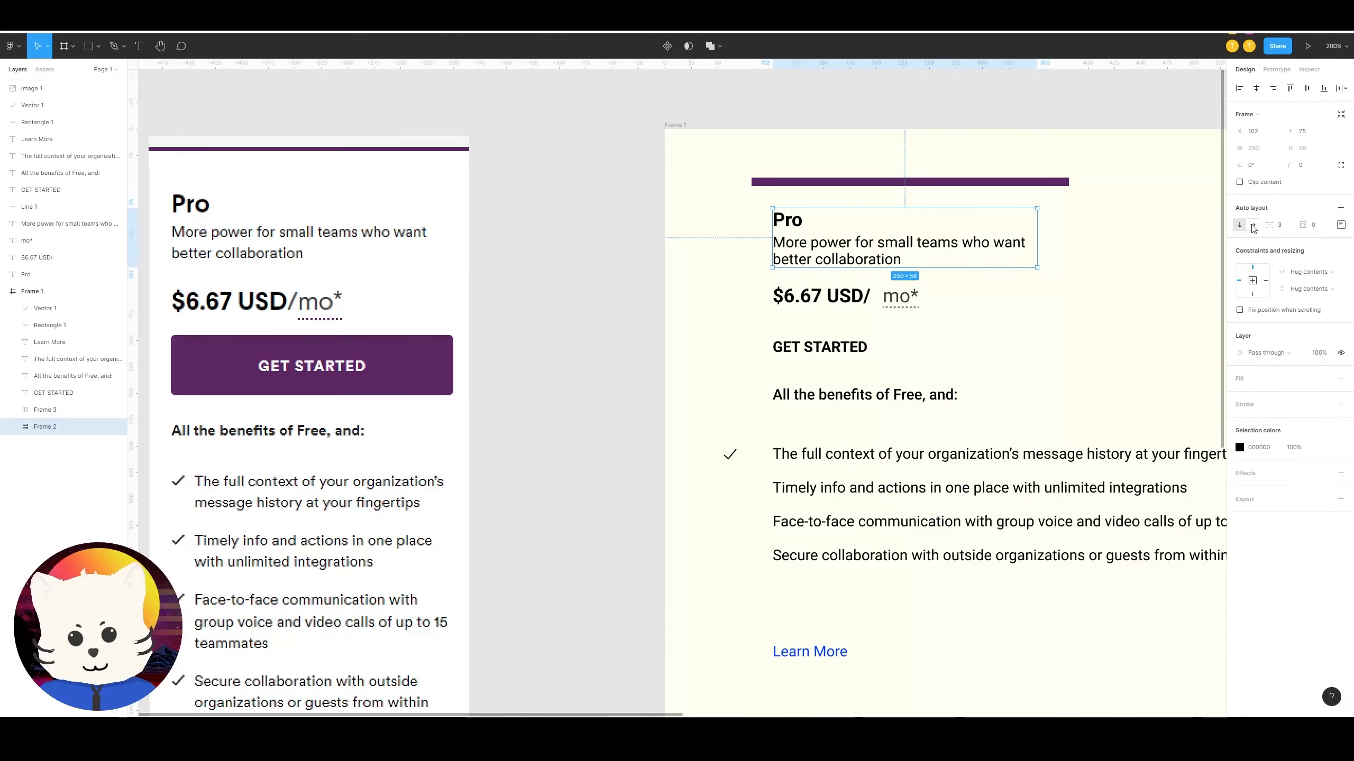
pyautogui.click(1253, 226)
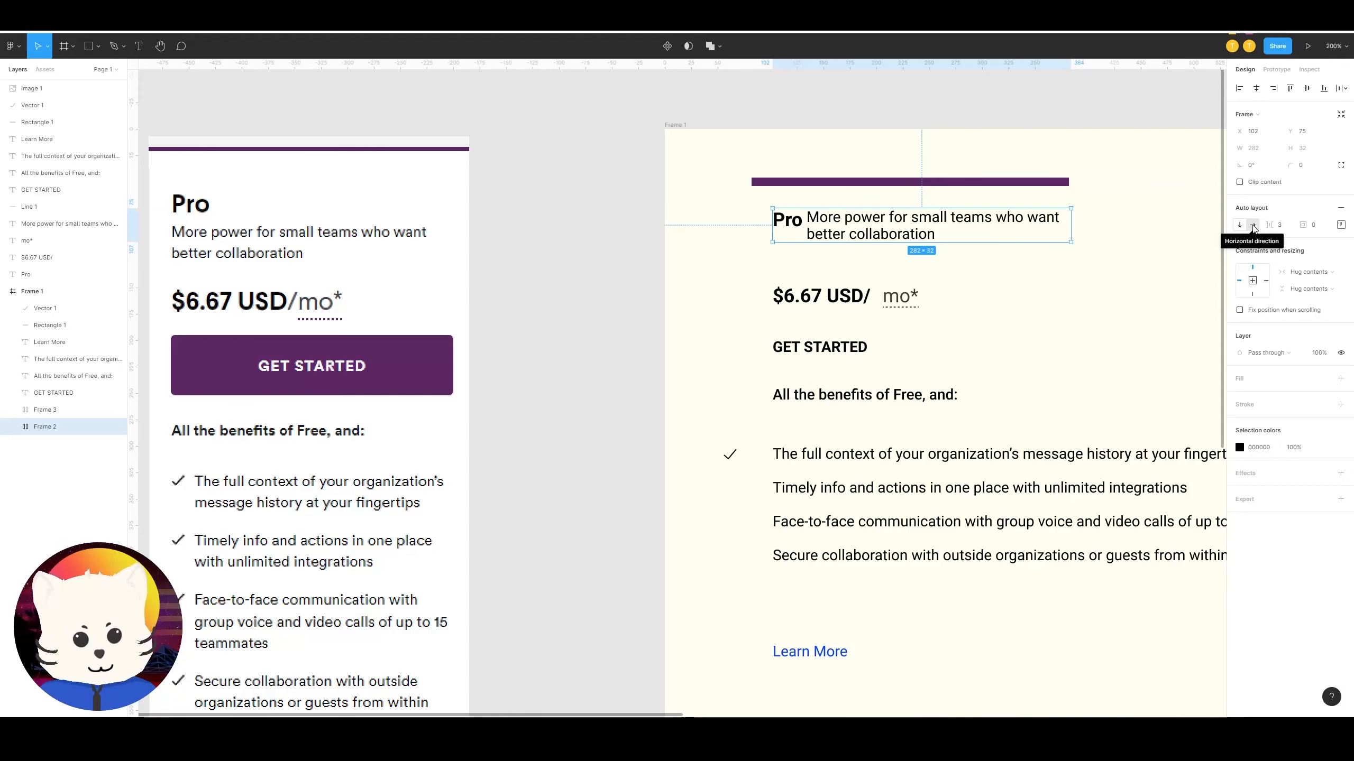
pyautogui.click(1240, 226)
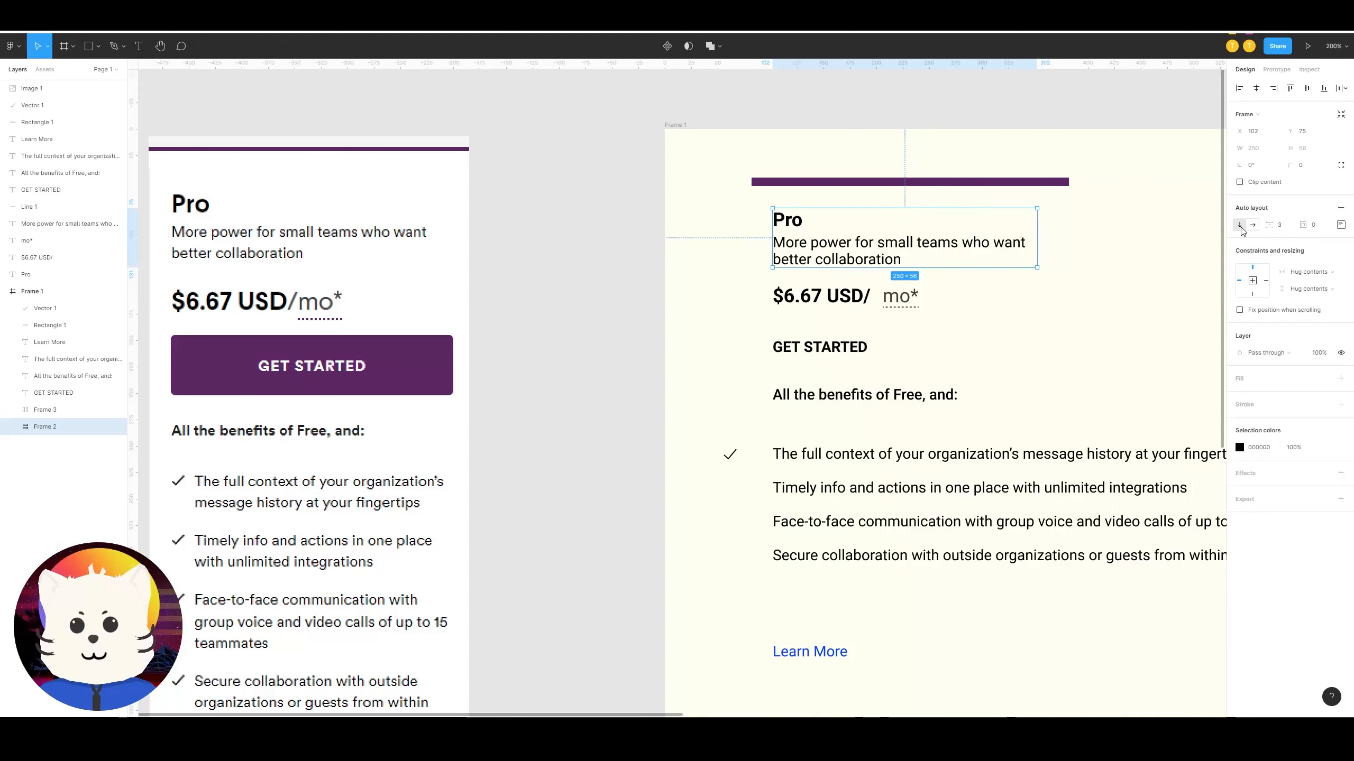
pyautogui.click(900, 297)
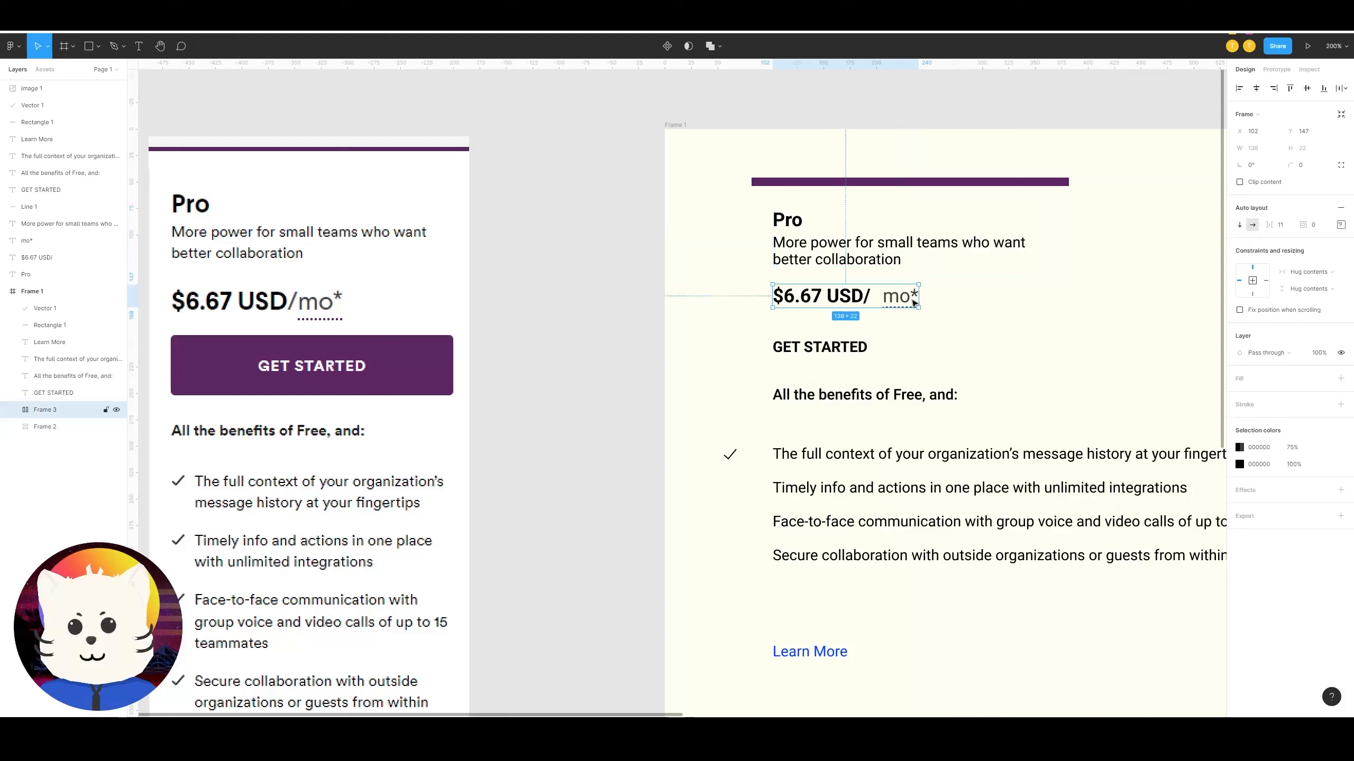
# Step: Check the price frame's spacing between items and expand its layers to examine what it contains
pyautogui.click(1240, 225)
pyautogui.click(1253, 226)
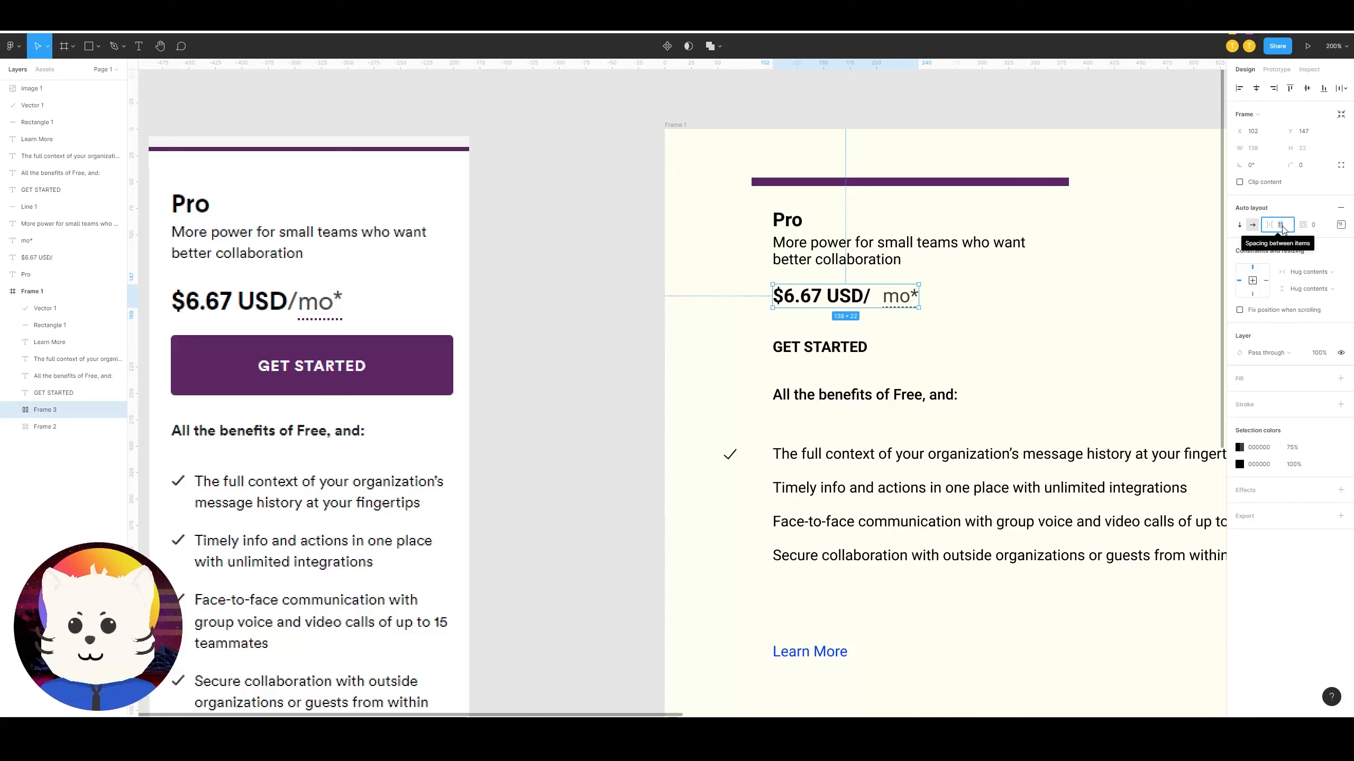
pyautogui.click(13, 410)
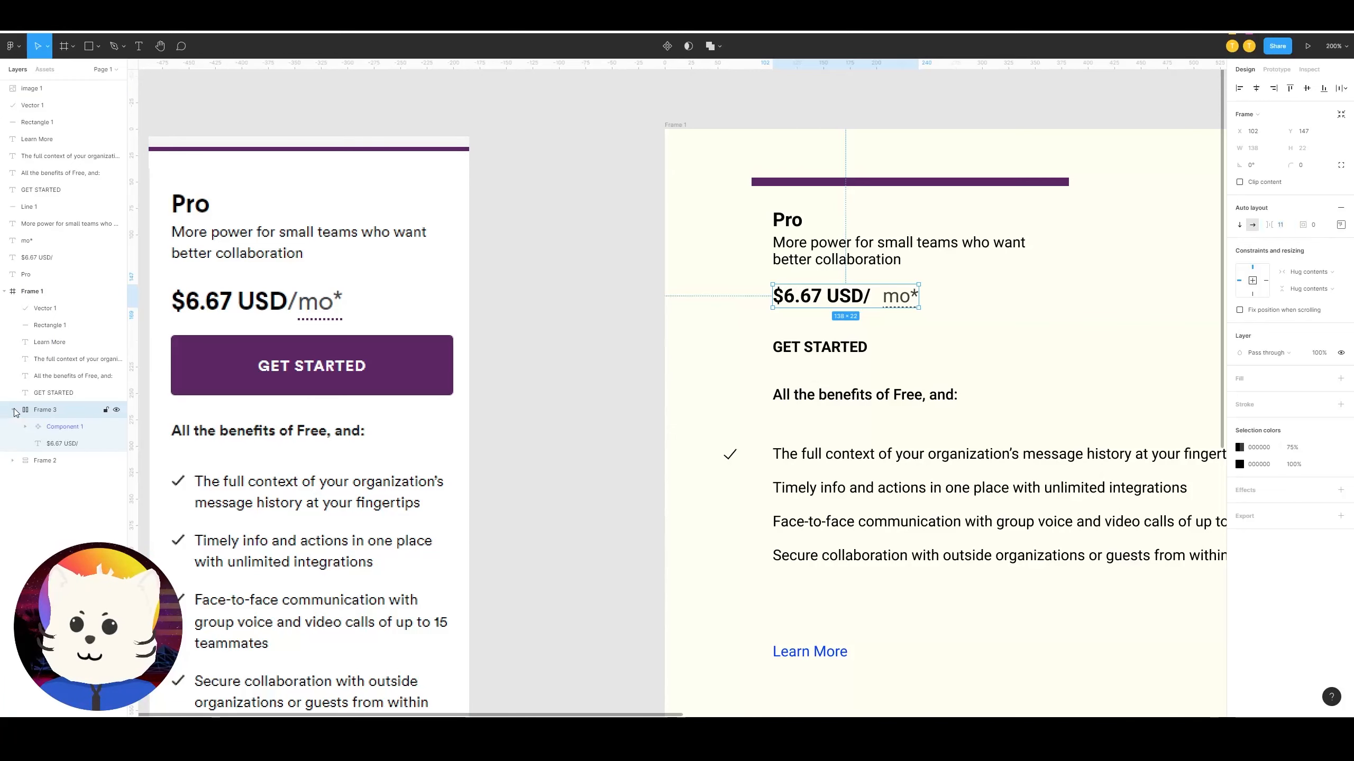
pyautogui.click(78, 432)
pyautogui.click(812, 275)
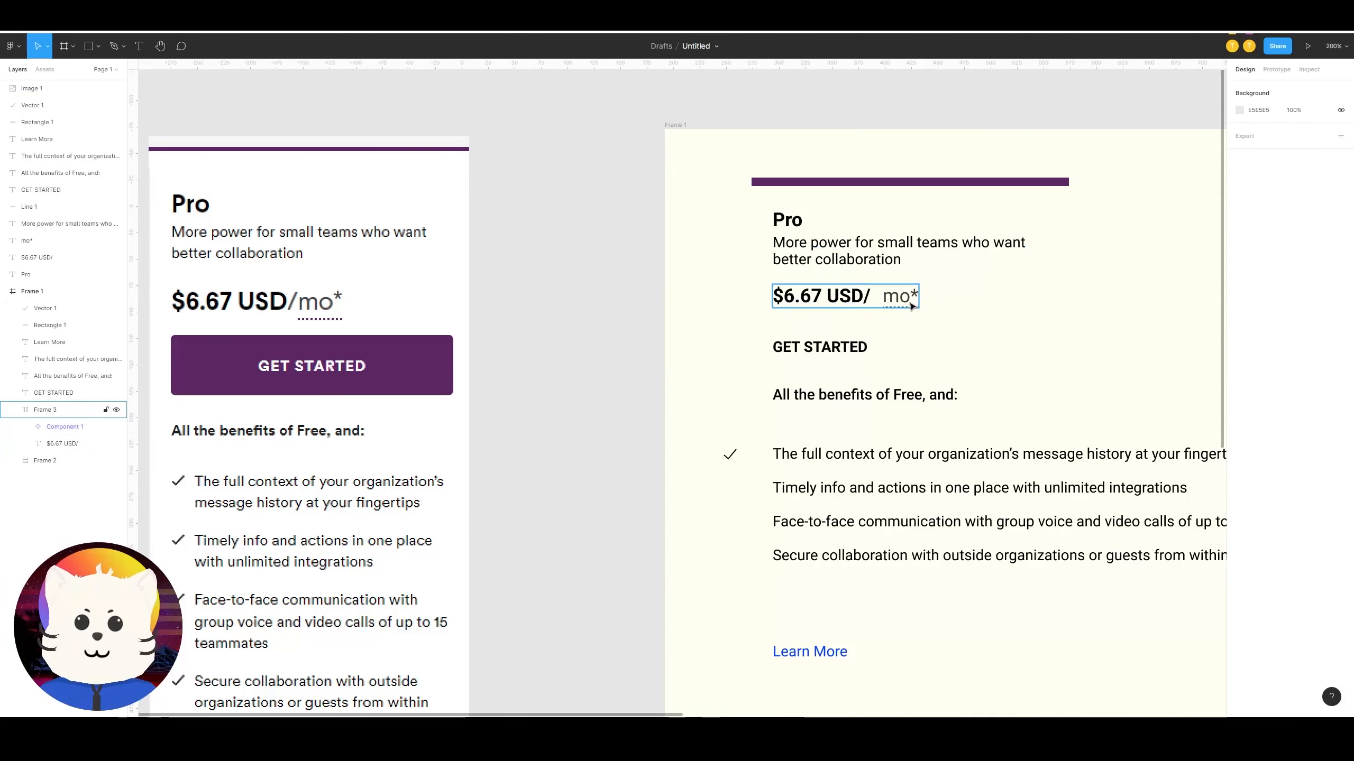
# Step: Try to move the mo* component away from the $6.67 USD/ text within the price frame, and undo it
pyautogui.click(904, 302)
pyautogui.click(904, 305)
pyautogui.moveTo(904, 305)
pyautogui.mouseDown()
pyautogui.moveTo(1076, 306)
pyautogui.moveTo(882, 299)
pyautogui.moveTo(936, 305)
pyautogui.mouseUp()
pyautogui.hotkey('ctrl', 'z')
pyautogui.hotkey('ctrl', 'z')
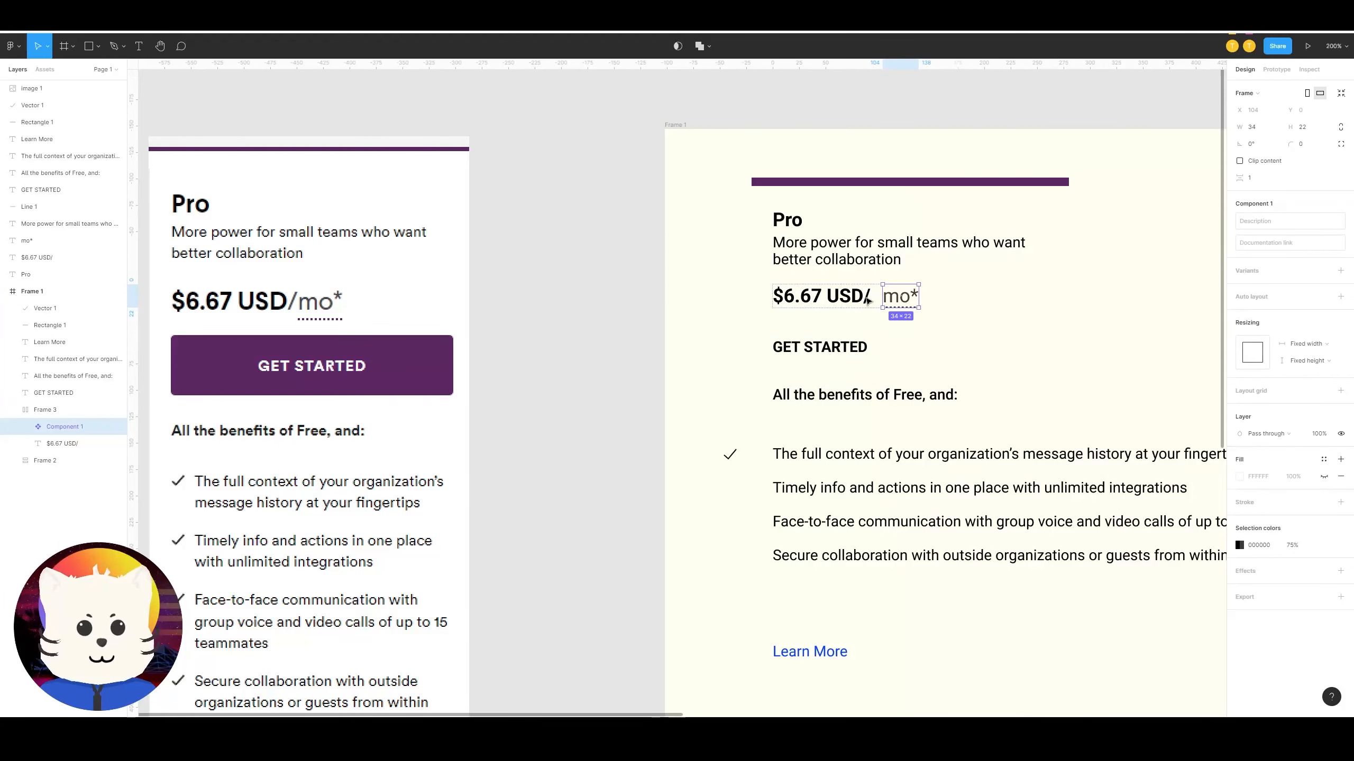
# Step: Place a copy of the mo* component outside the price frame in Frame 1 and detach it from the component
pyautogui.click(860, 303)
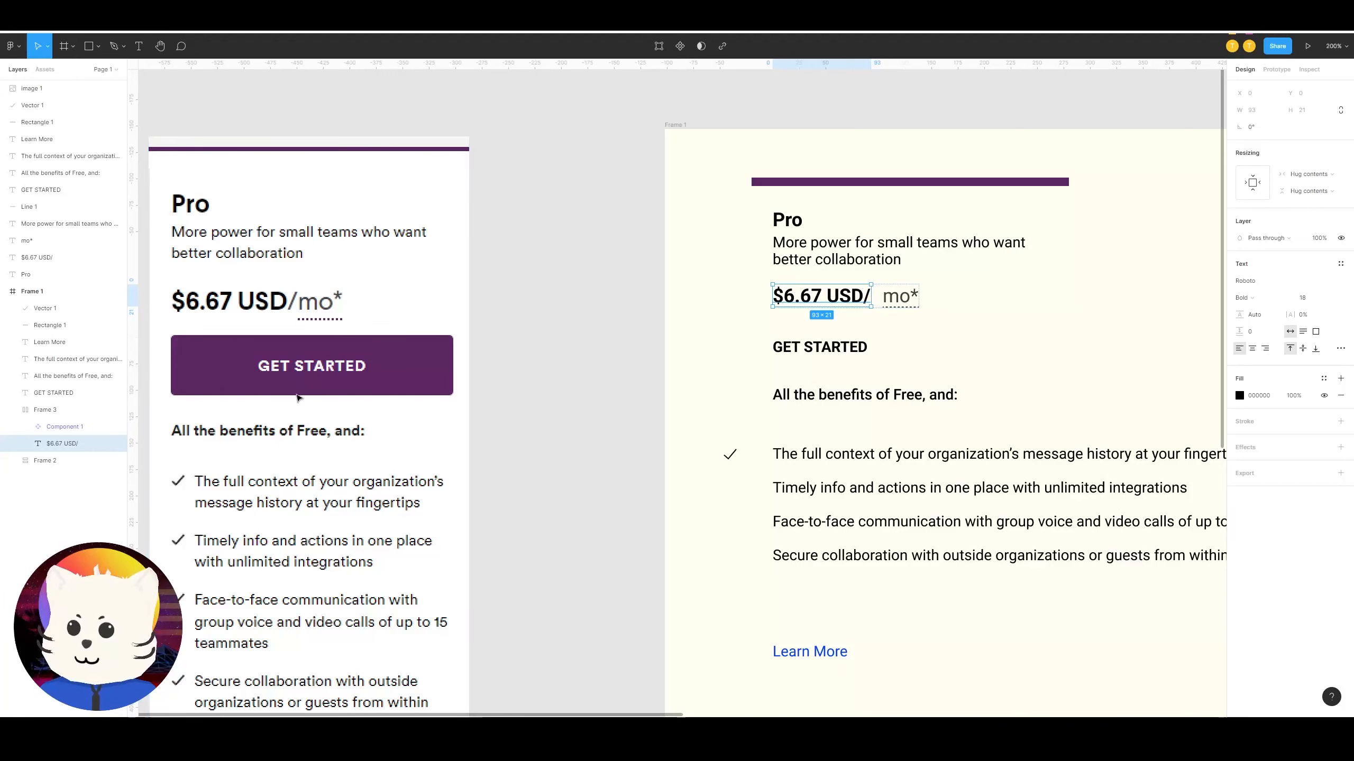
pyautogui.click(80, 429)
pyautogui.rightClick(81, 430)
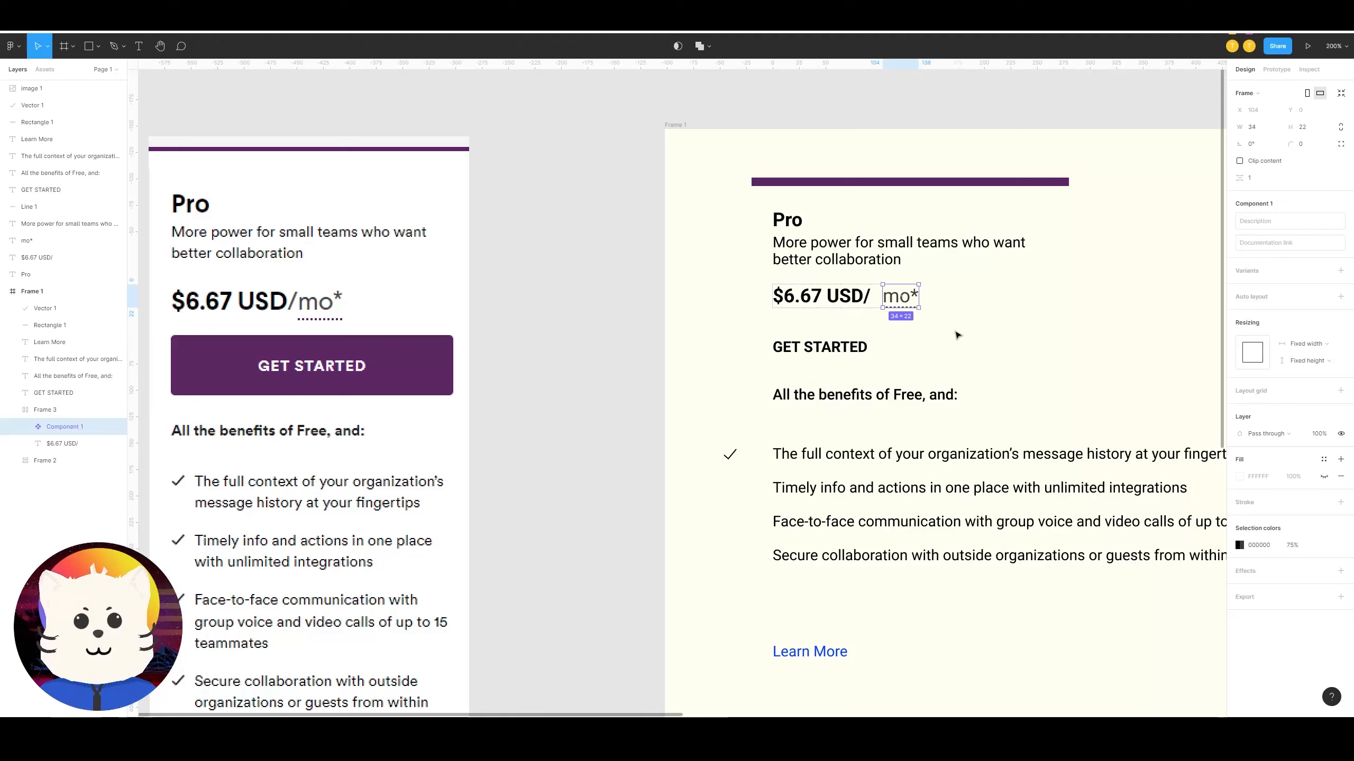
pyautogui.press('Escape')
pyautogui.moveTo(904, 303); pyautogui.dragTo(1000, 319)
pyautogui.rightClick(999, 319)
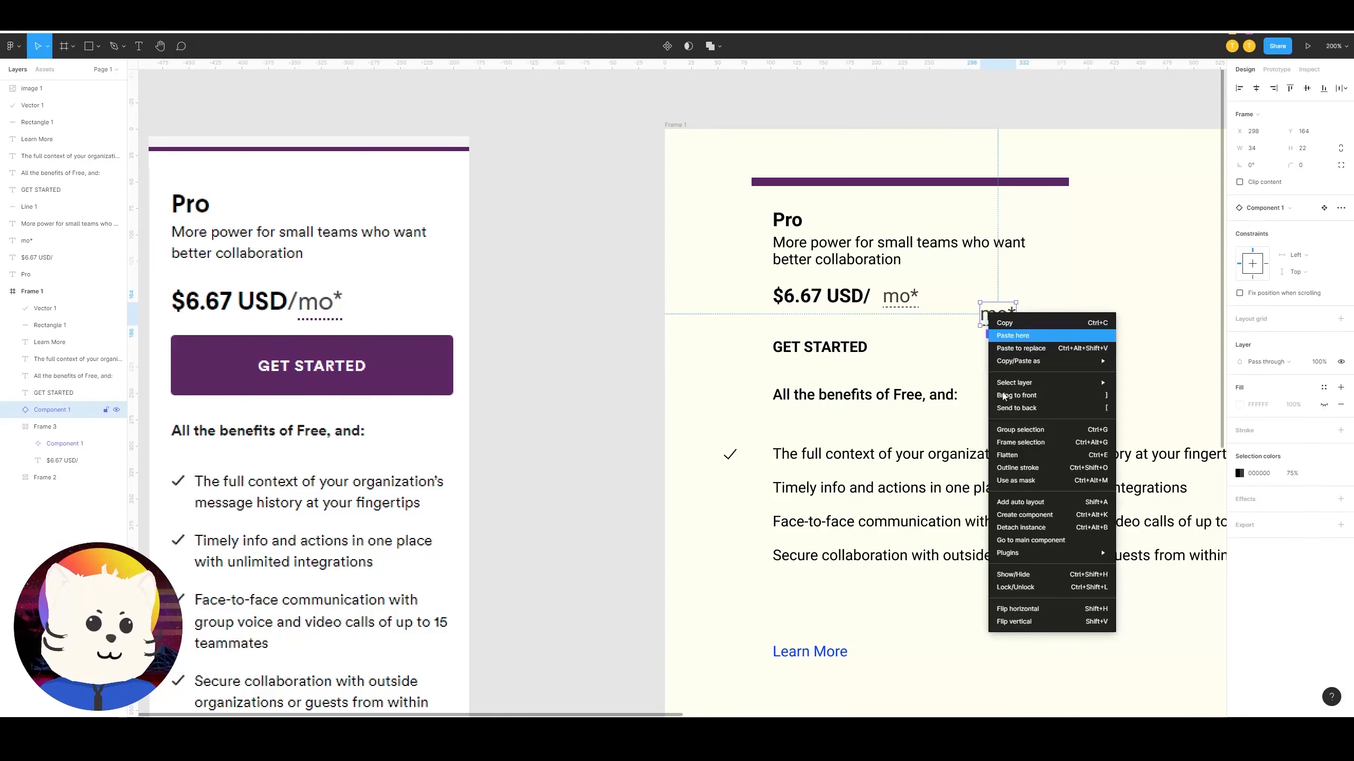
pyautogui.click(1030, 517)
pyautogui.click(1026, 337)
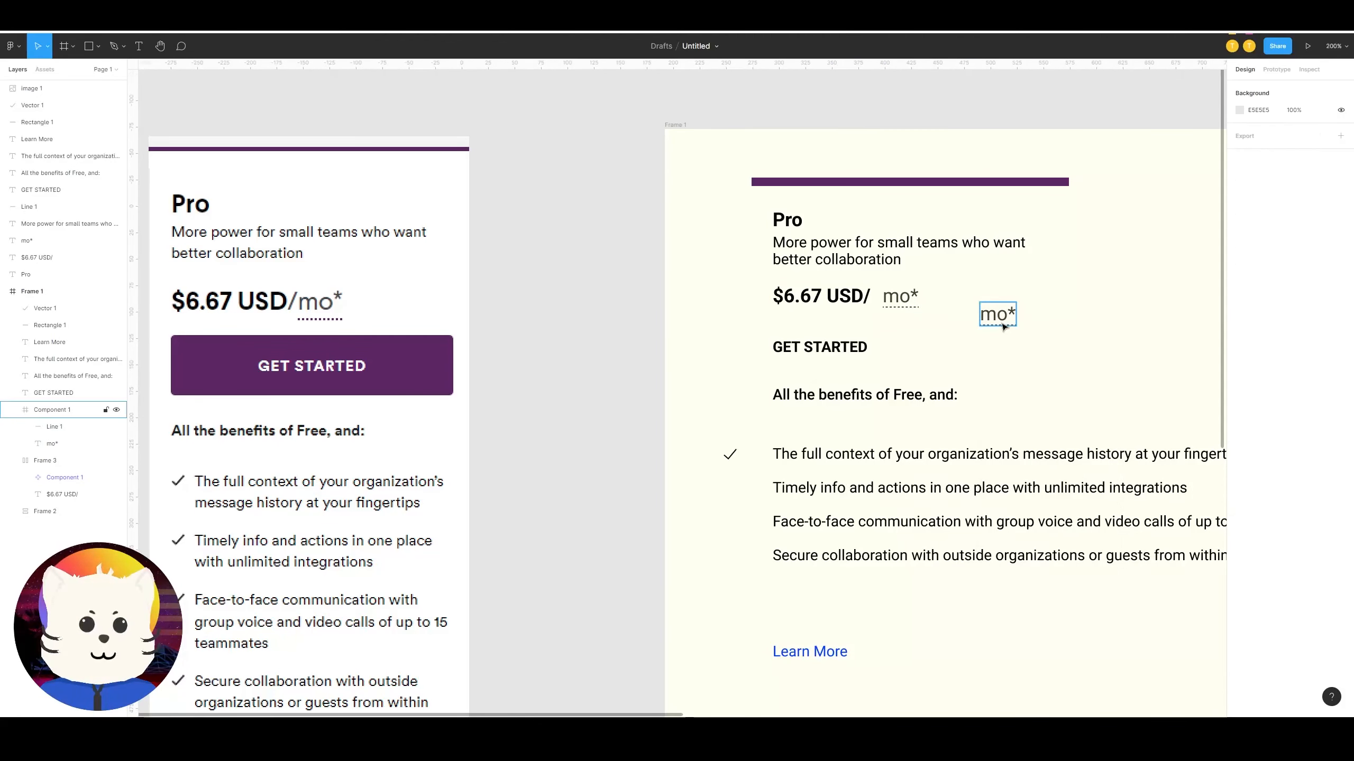
# Step: Ungroup the detached mo* copy and select its text and underline together
pyautogui.click(1001, 320)
pyautogui.hotkey('ctrl', 'shift', 'g')
pyautogui.click(1070, 333)
pyautogui.click(1001, 318)
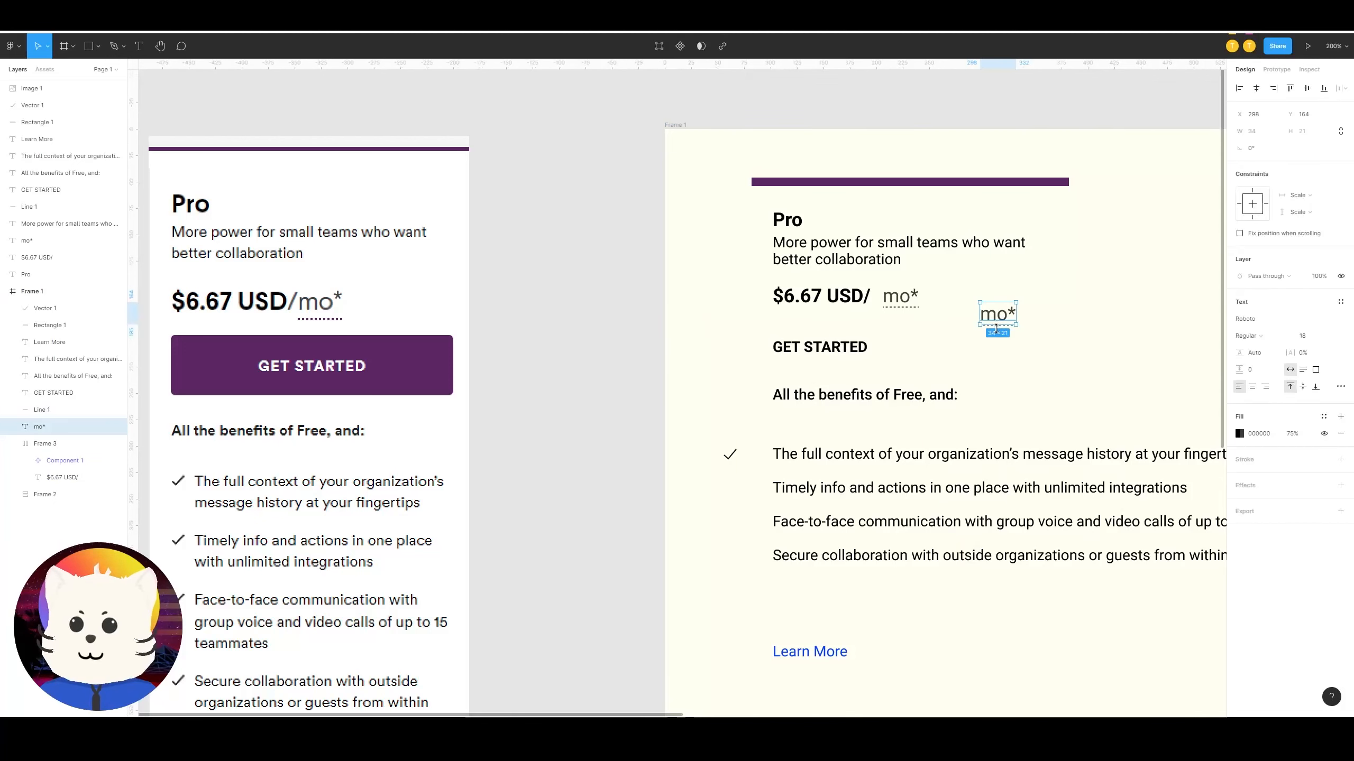
pyautogui.click(1007, 334)
pyautogui.click(1006, 326)
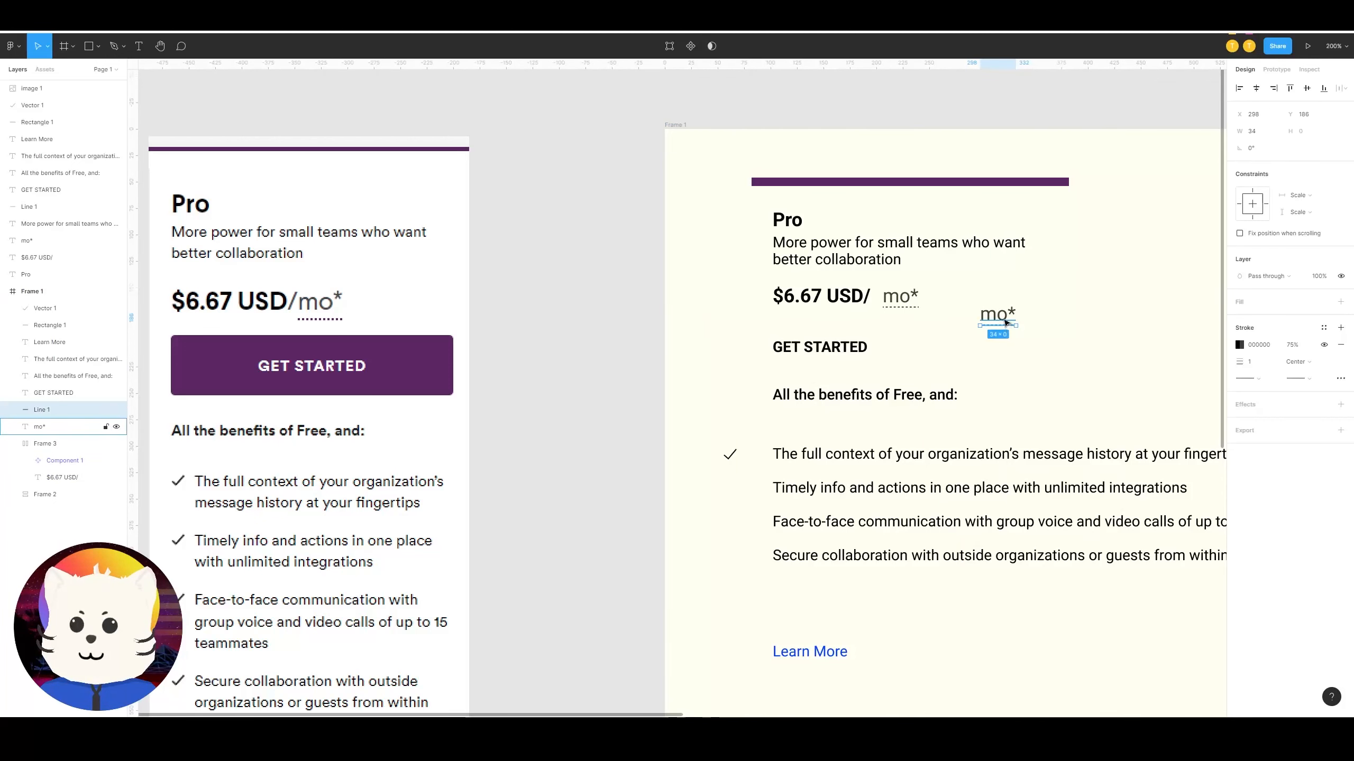
pyautogui.click(1008, 318)
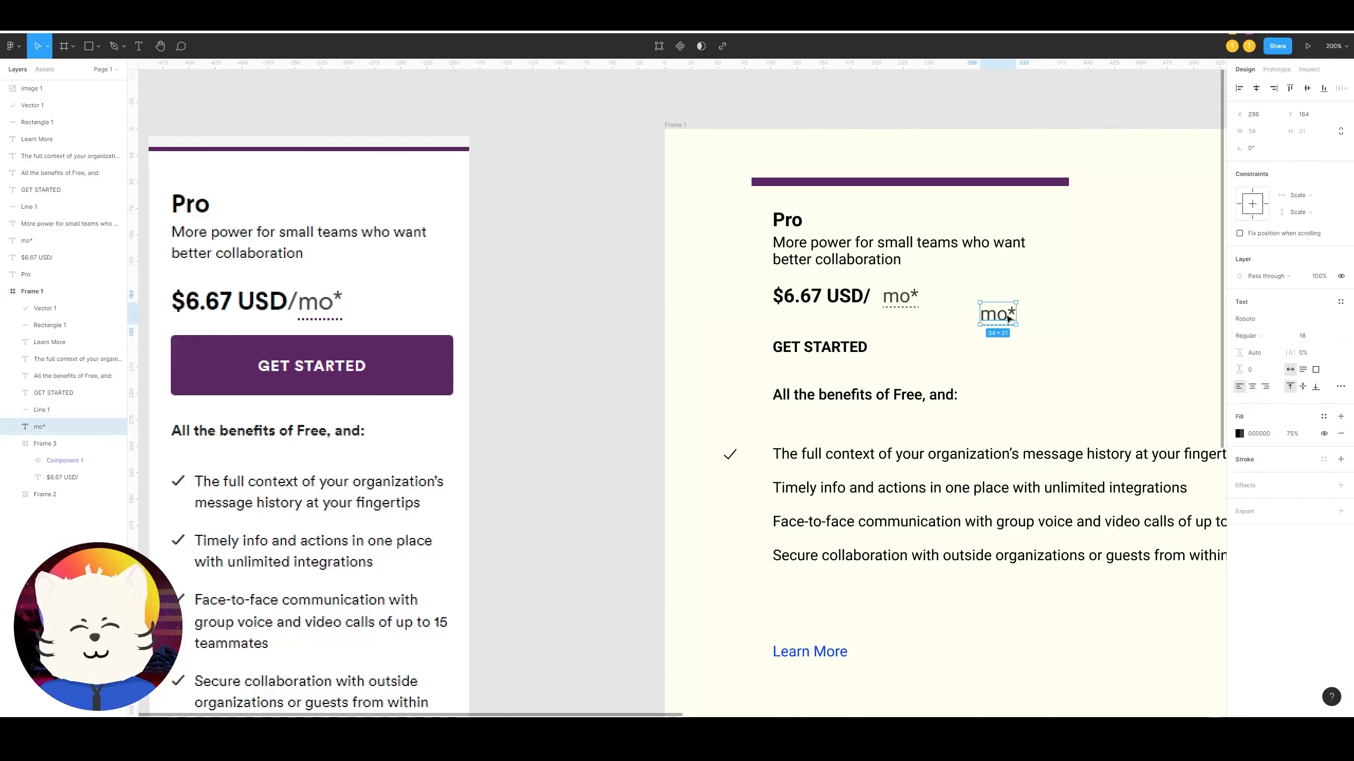
pyautogui.moveTo(1043, 336); pyautogui.dragTo(1006, 314)
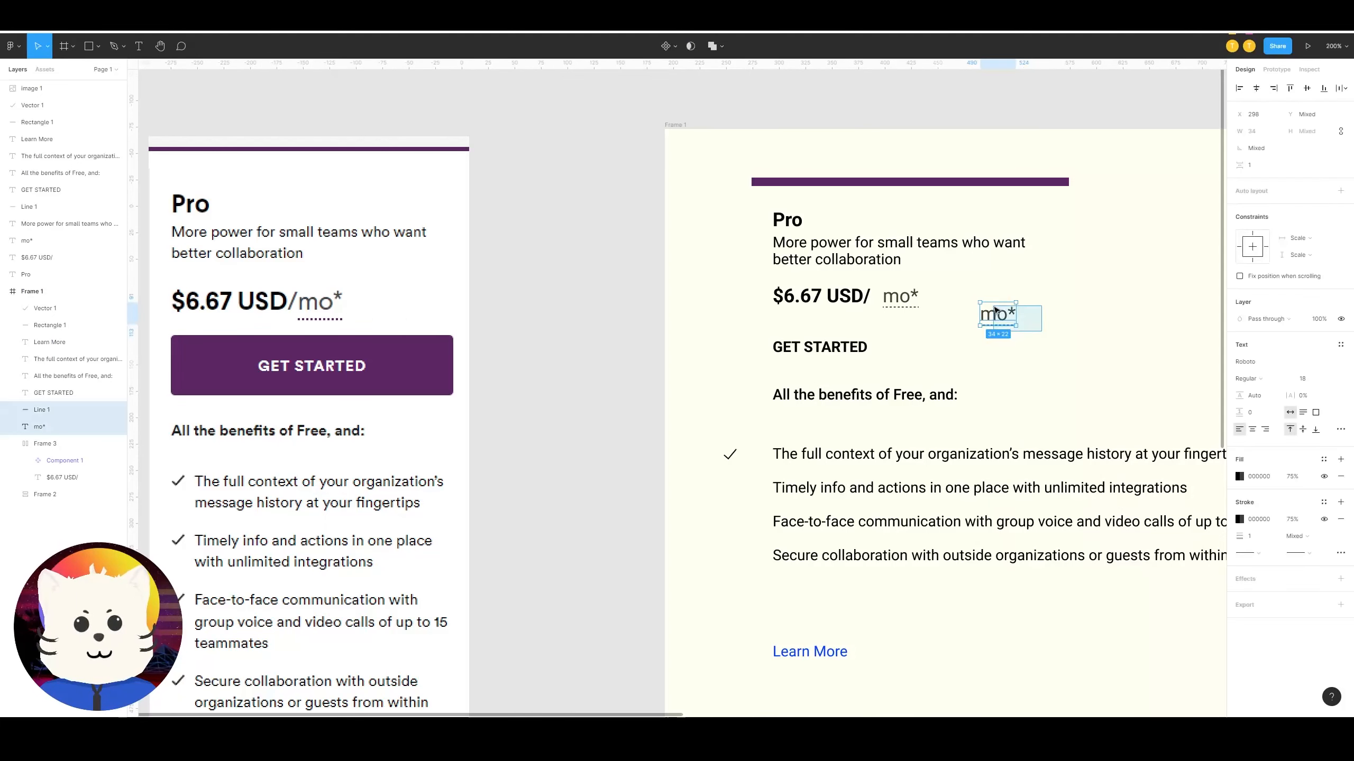
# Step: Move the loose mo* text and its underline into the price frame as separate auto layout items
pyautogui.moveTo(1074, 351); pyautogui.dragTo(861, 301)
pyautogui.click(900, 300)
pyautogui.hotkey('ctrl', 'z')
pyautogui.moveTo(889, 301); pyautogui.dragTo(997, 331)
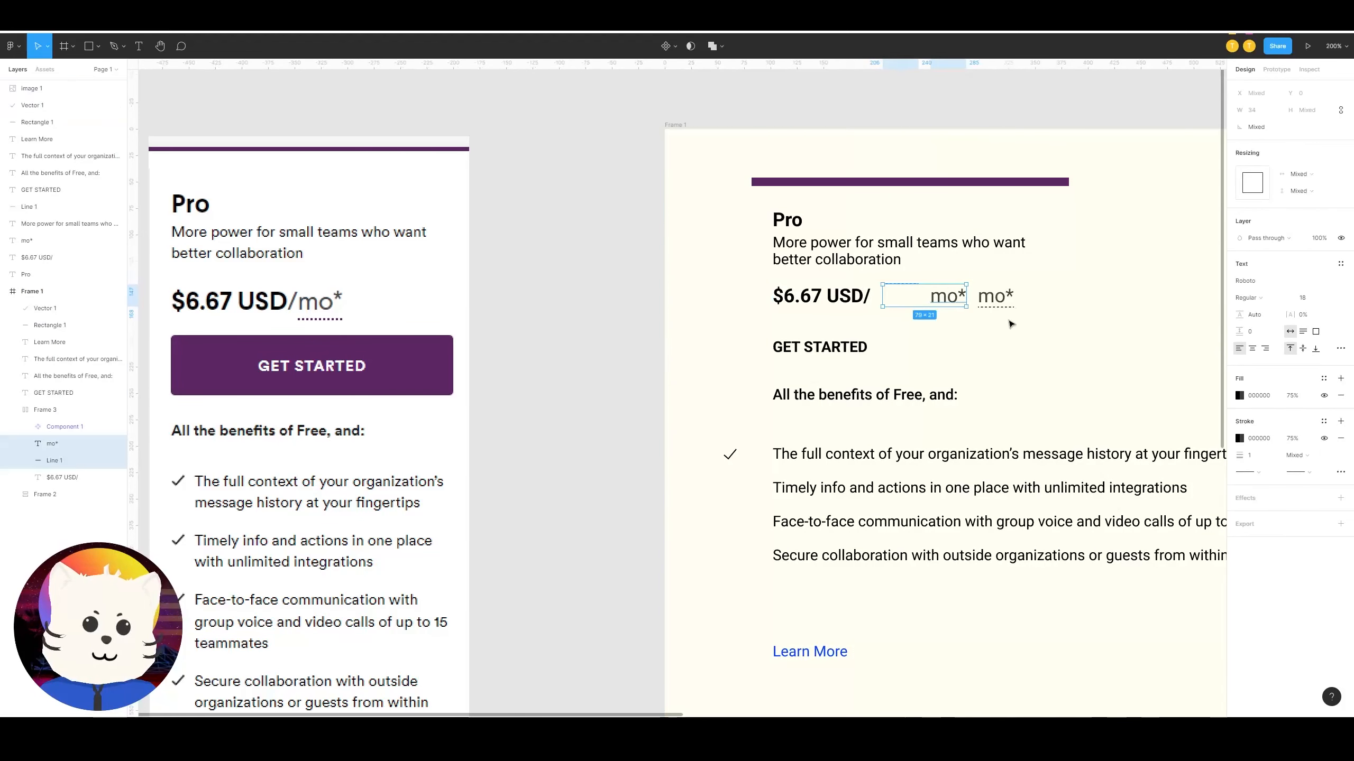
pyautogui.click(1031, 362)
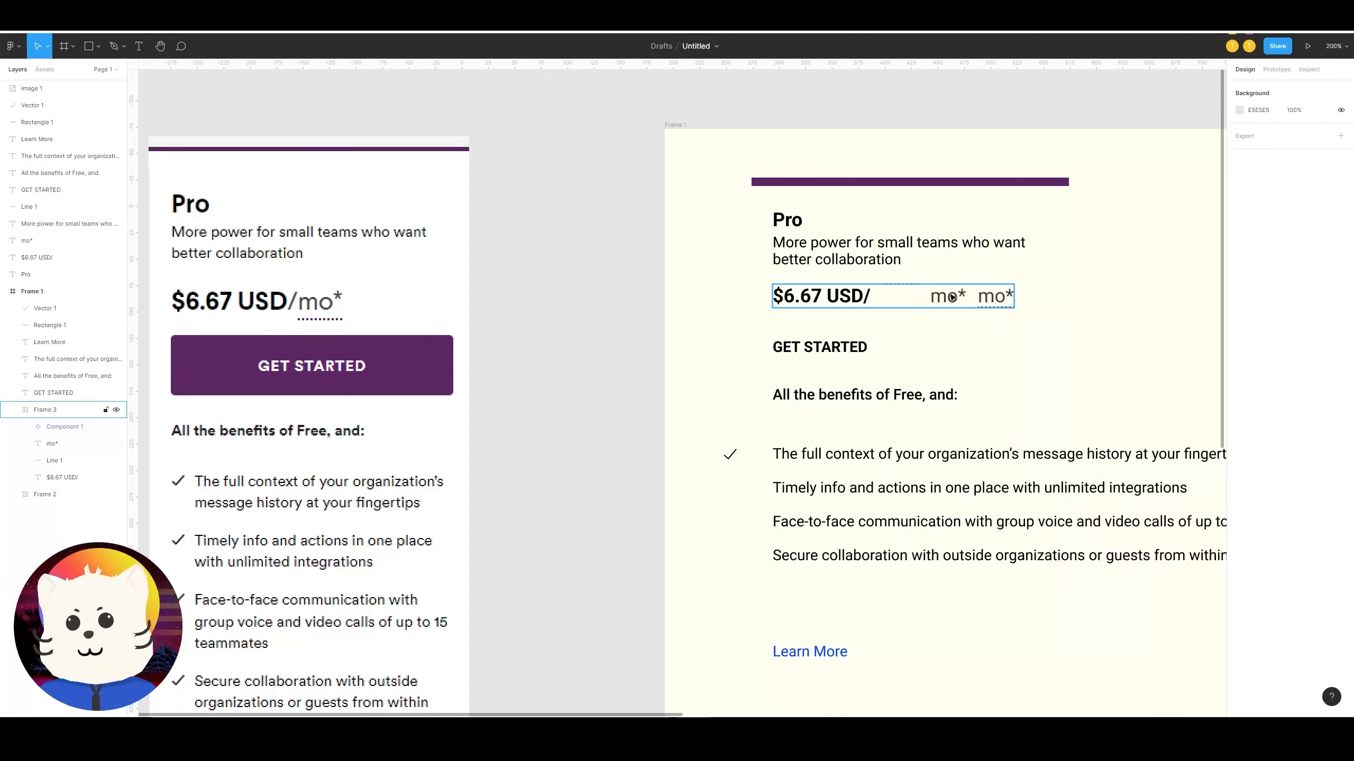
pyautogui.click(983, 303)
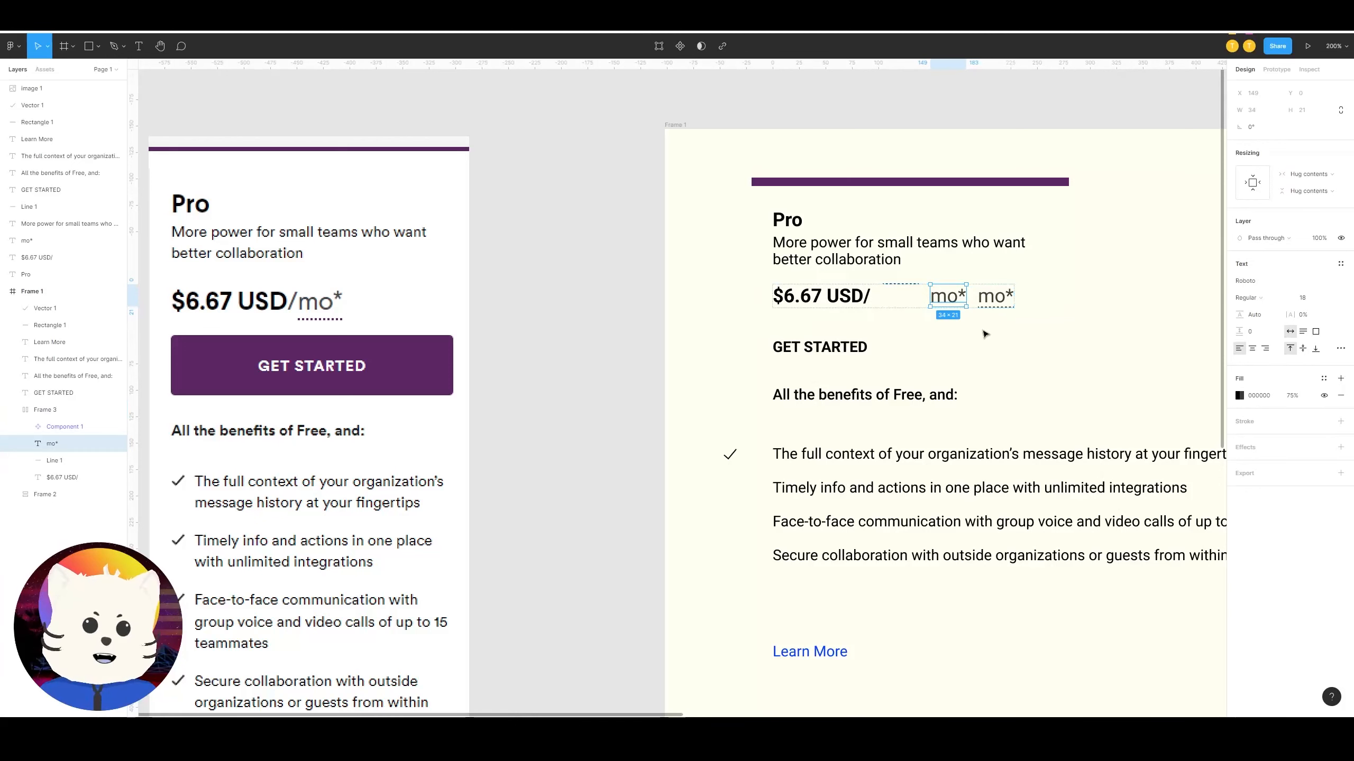
# Step: Group the loose mo* text with its underline in the price frame, and delete that group
pyautogui.moveTo(946, 302); pyautogui.dragTo(885, 299)
pyautogui.hotkey('ctrl', 'g')
pyautogui.hotkey('ctrl', 'z')
pyautogui.moveTo(992, 326); pyautogui.dragTo(954, 315)
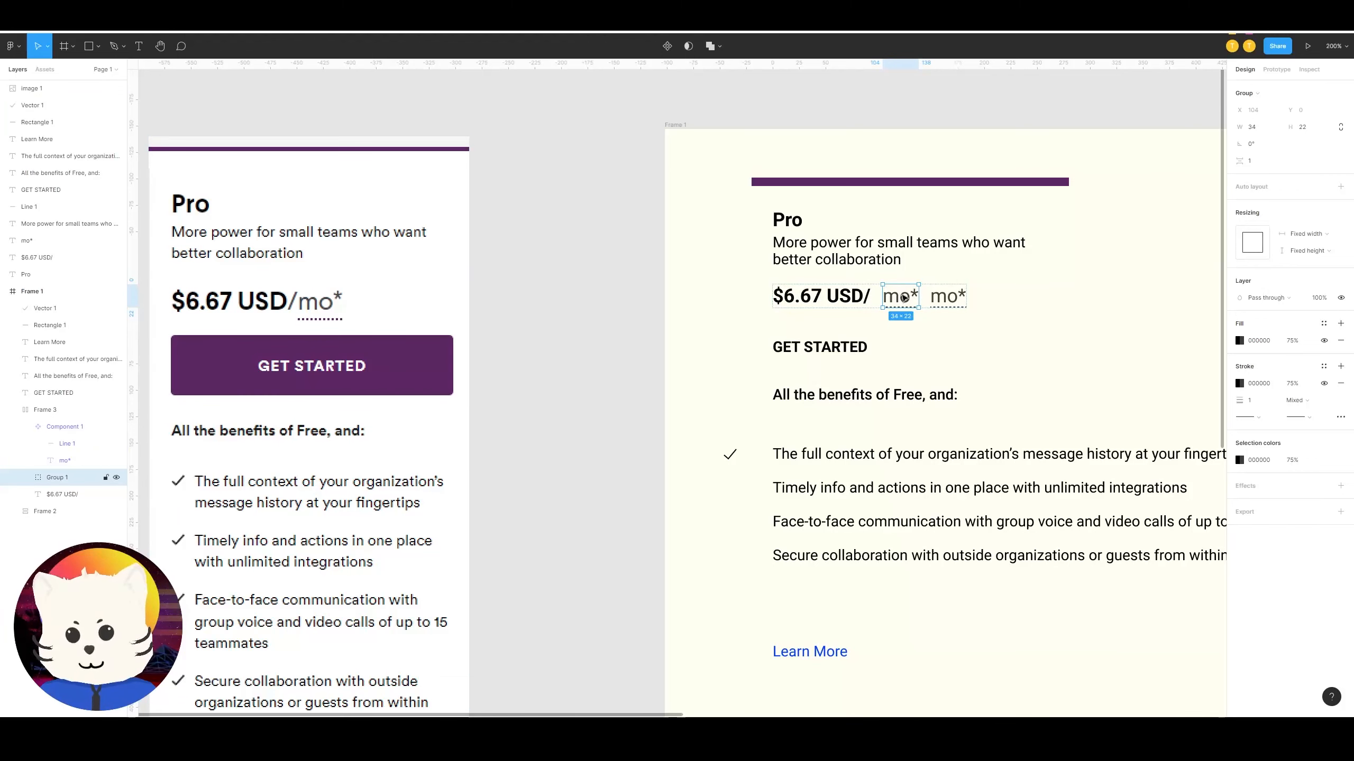
pyautogui.press('Delete')
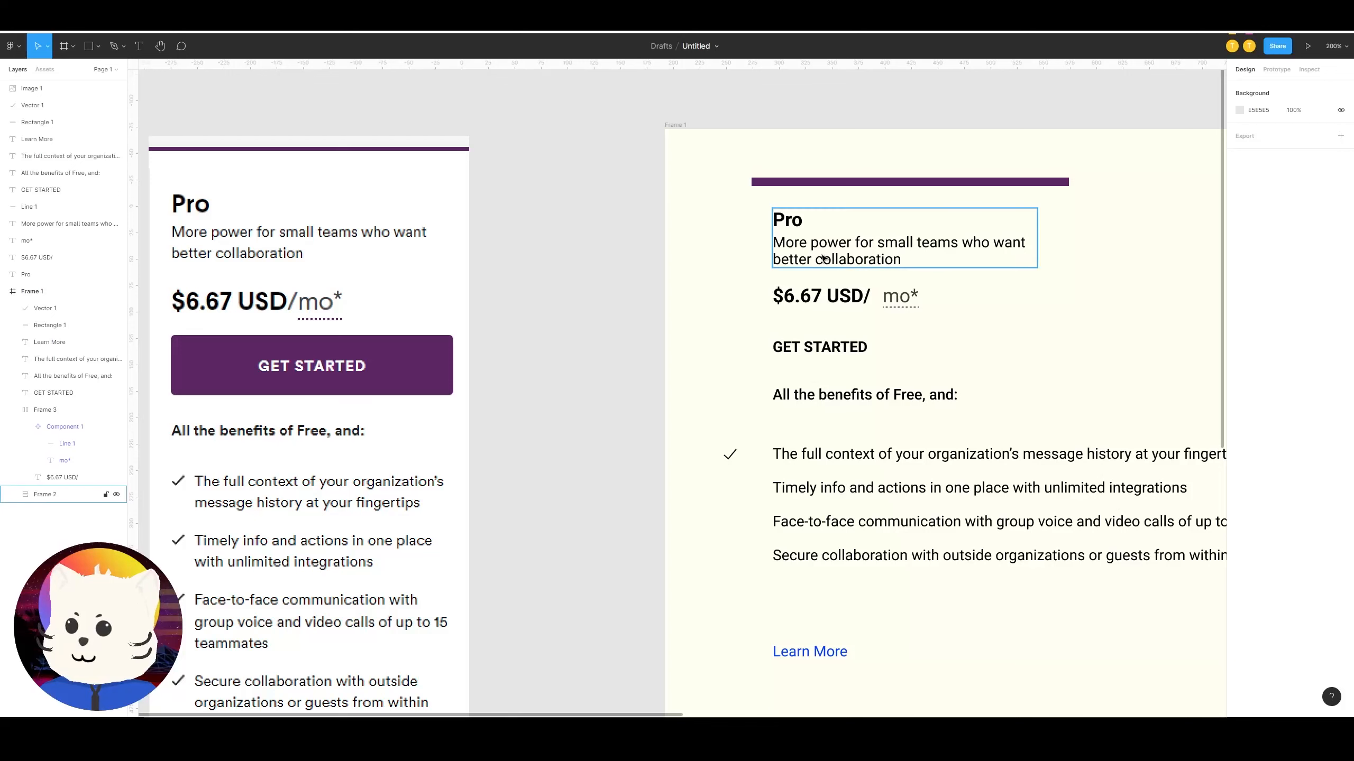
# Step: Combine the Pro heading frame and the price frame into one vertical auto layout frame
pyautogui.hscroll(-2, 784, 268)
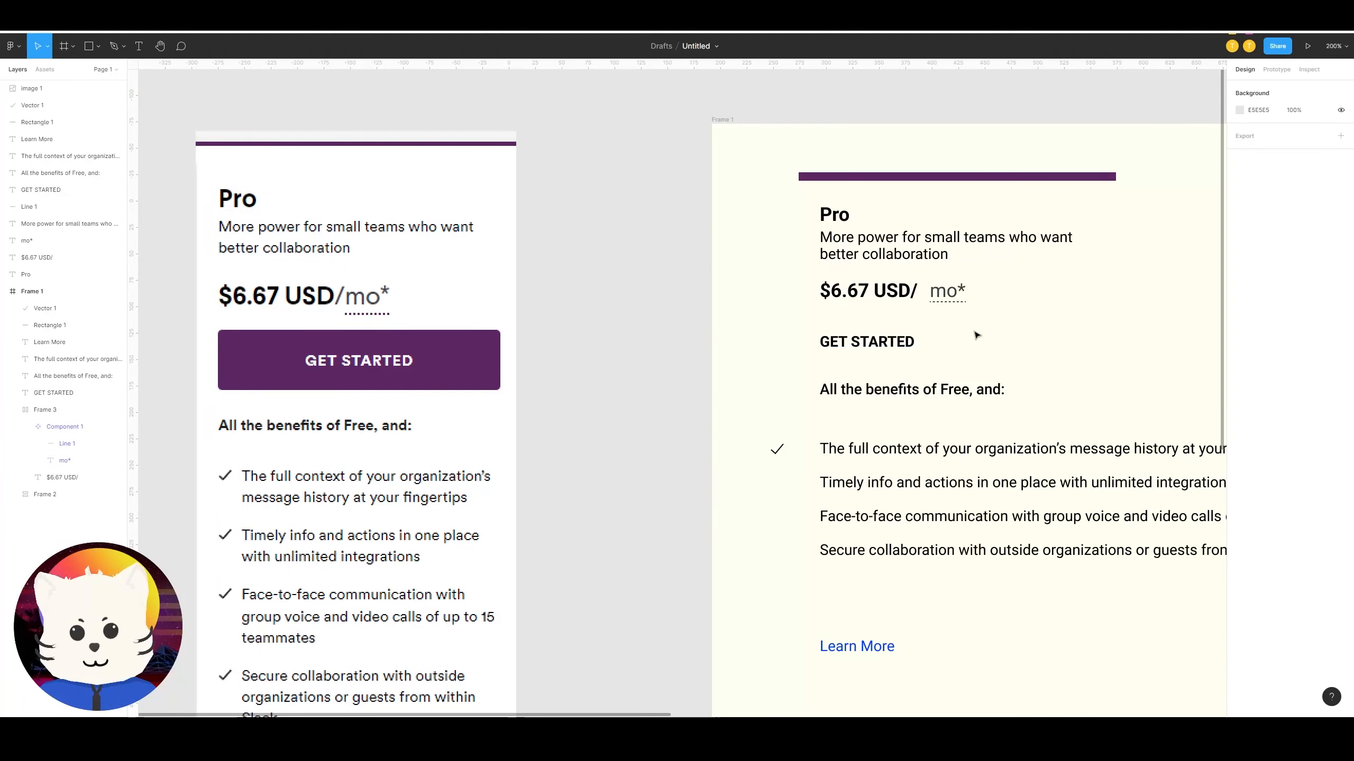
pyautogui.click(864, 238)
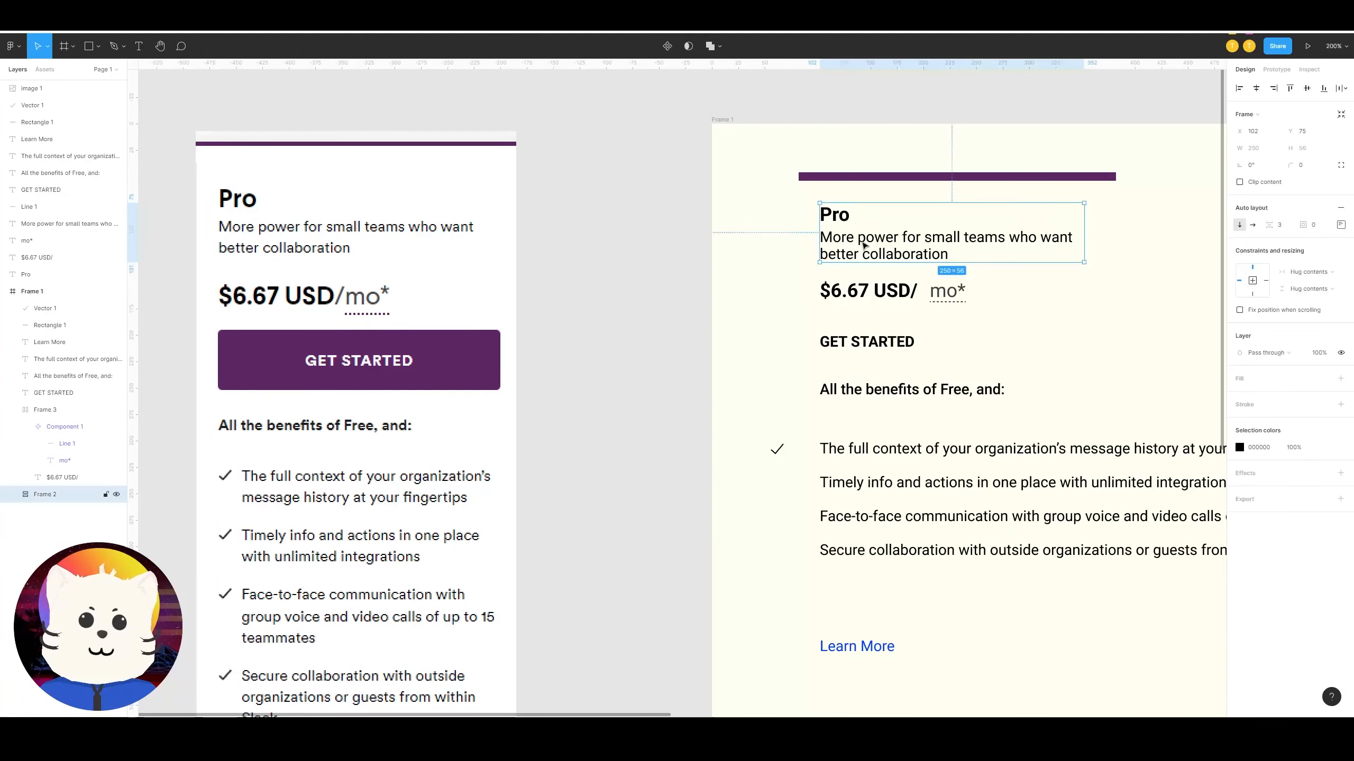
pyautogui.keyDown('shift'); pyautogui.click(893, 291); pyautogui.keyUp('shift')
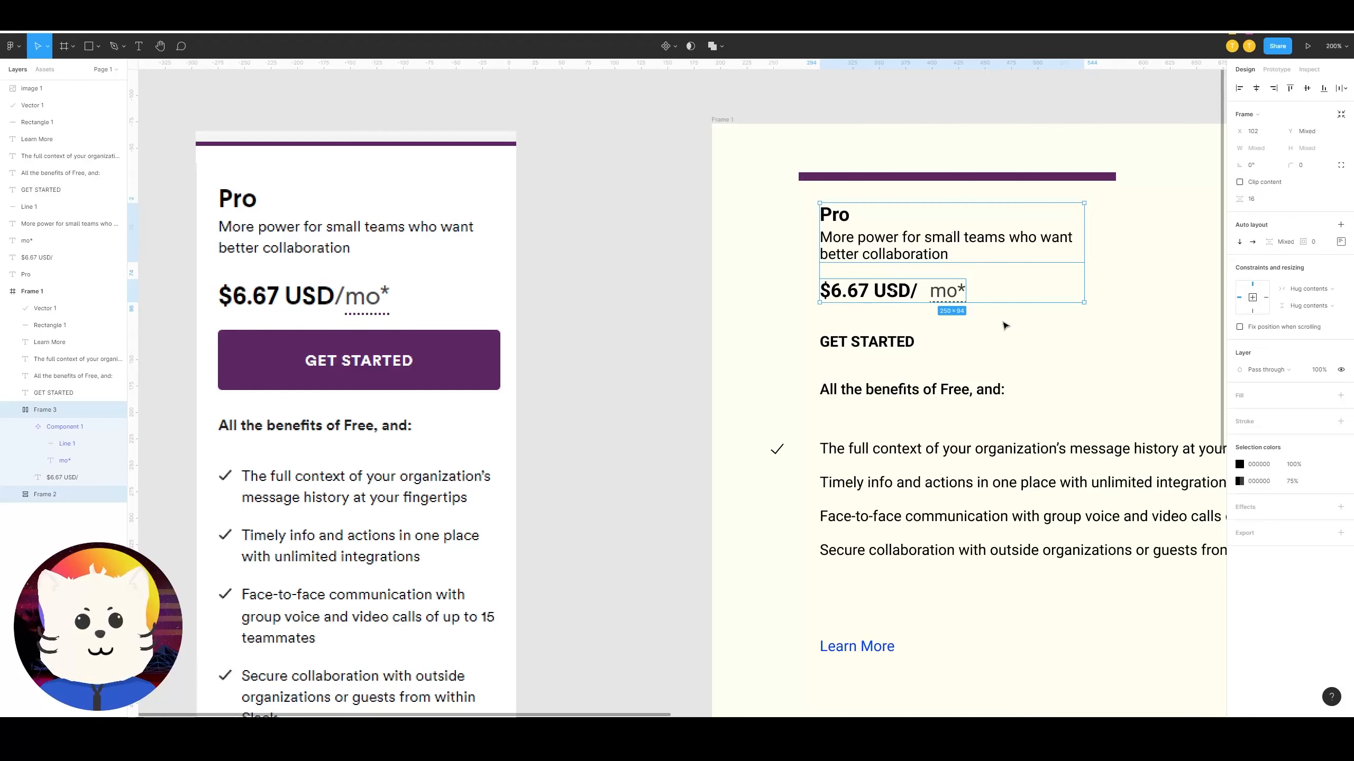
pyautogui.hotkey('shift', 'a')
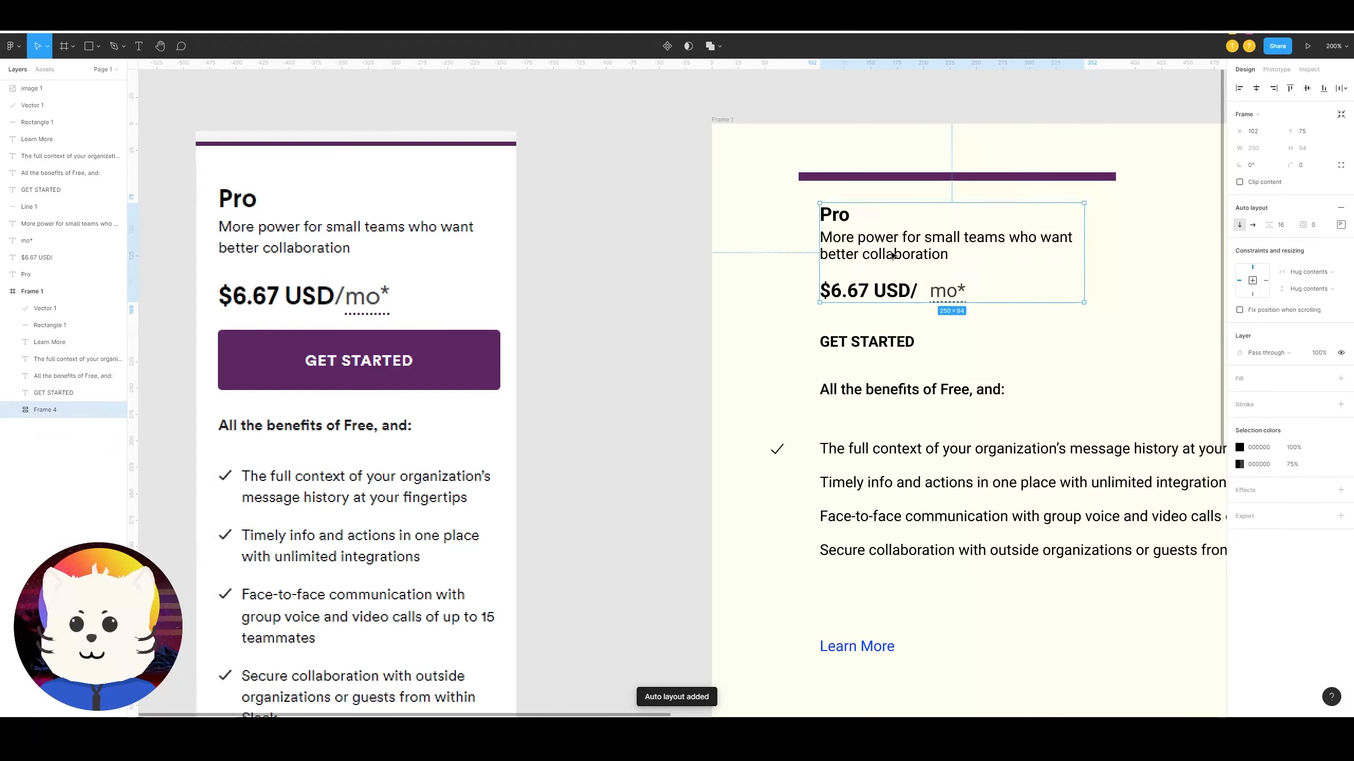
pyautogui.click(900, 255)
pyautogui.moveTo(901, 254); pyautogui.dragTo(879, 221)
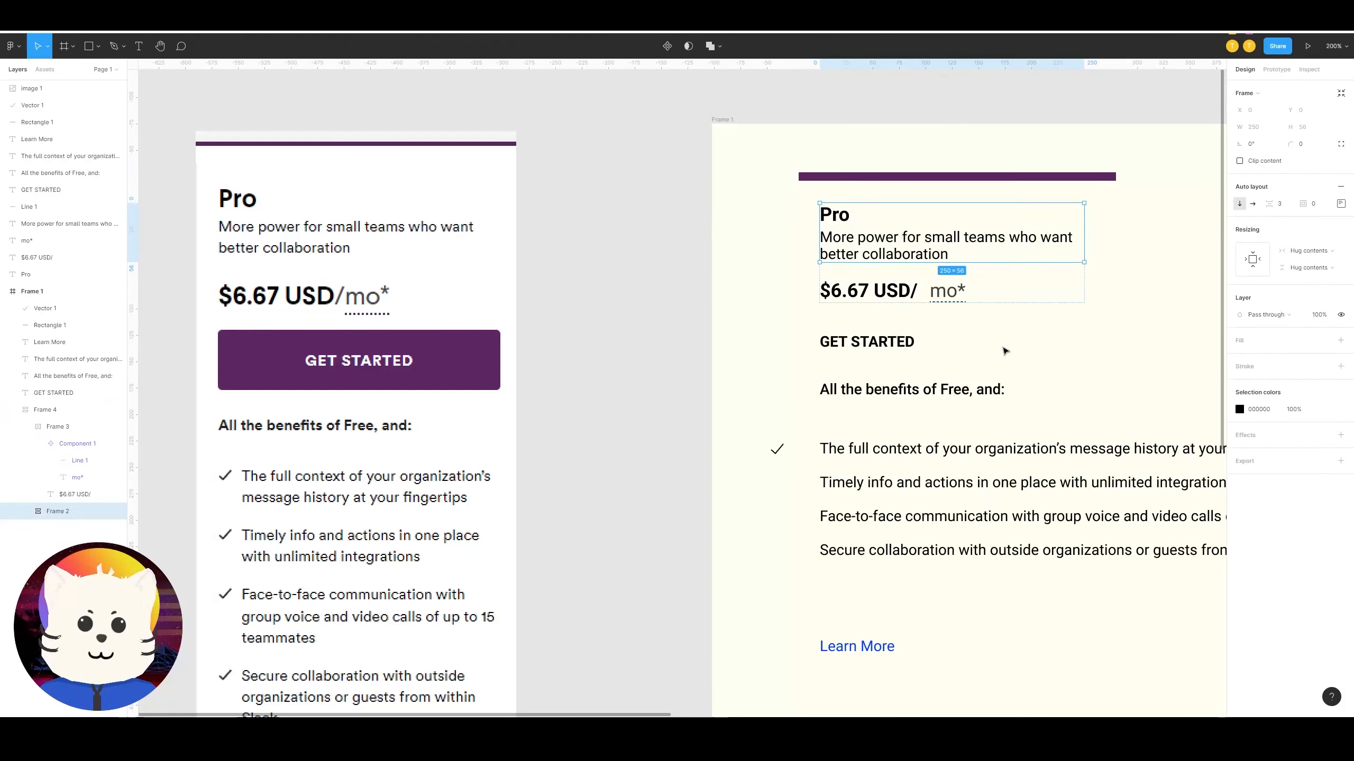
# Step: Wrap the GET STARTED text in an auto layout frame filled with purple 602266 sampled from the reference button
pyautogui.click(900, 344)
pyautogui.hotkey('shift', 'a')
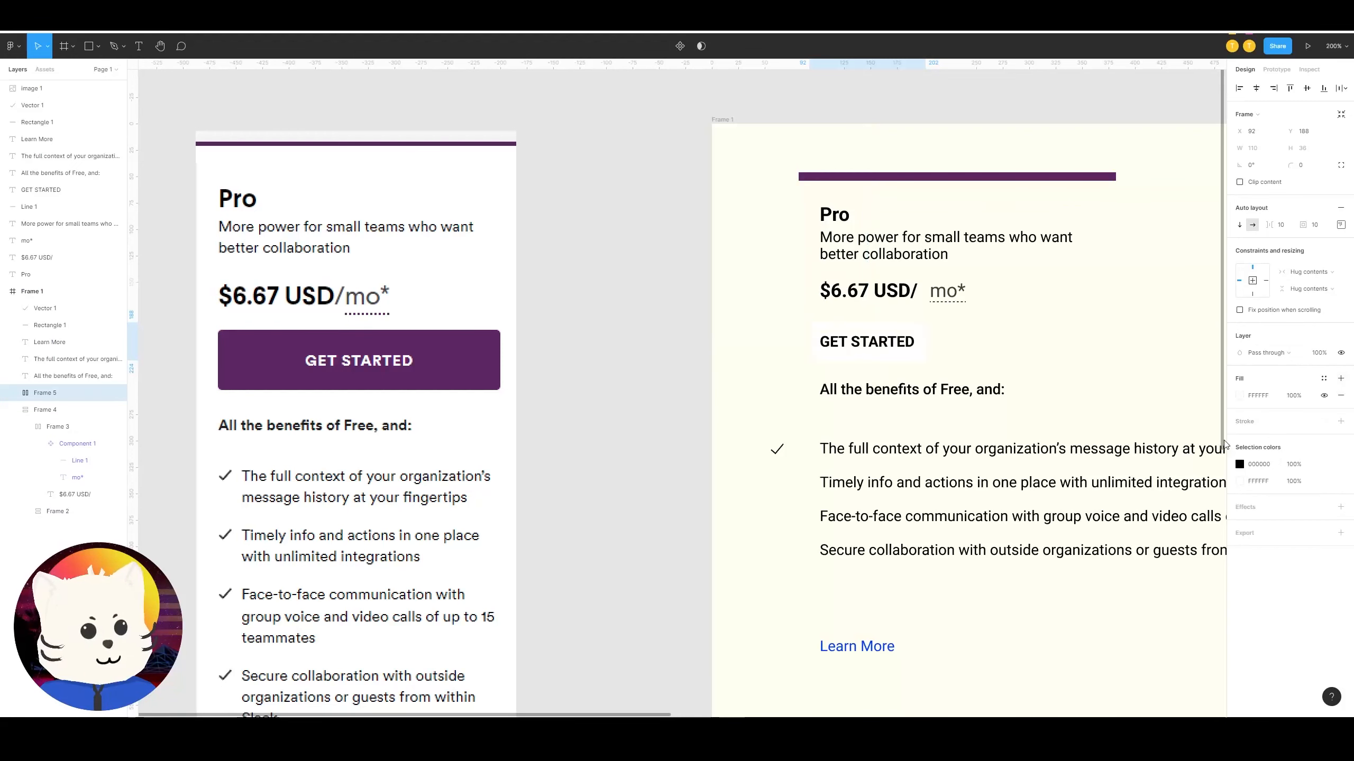
pyautogui.click(1340, 379)
pyautogui.click(1239, 396)
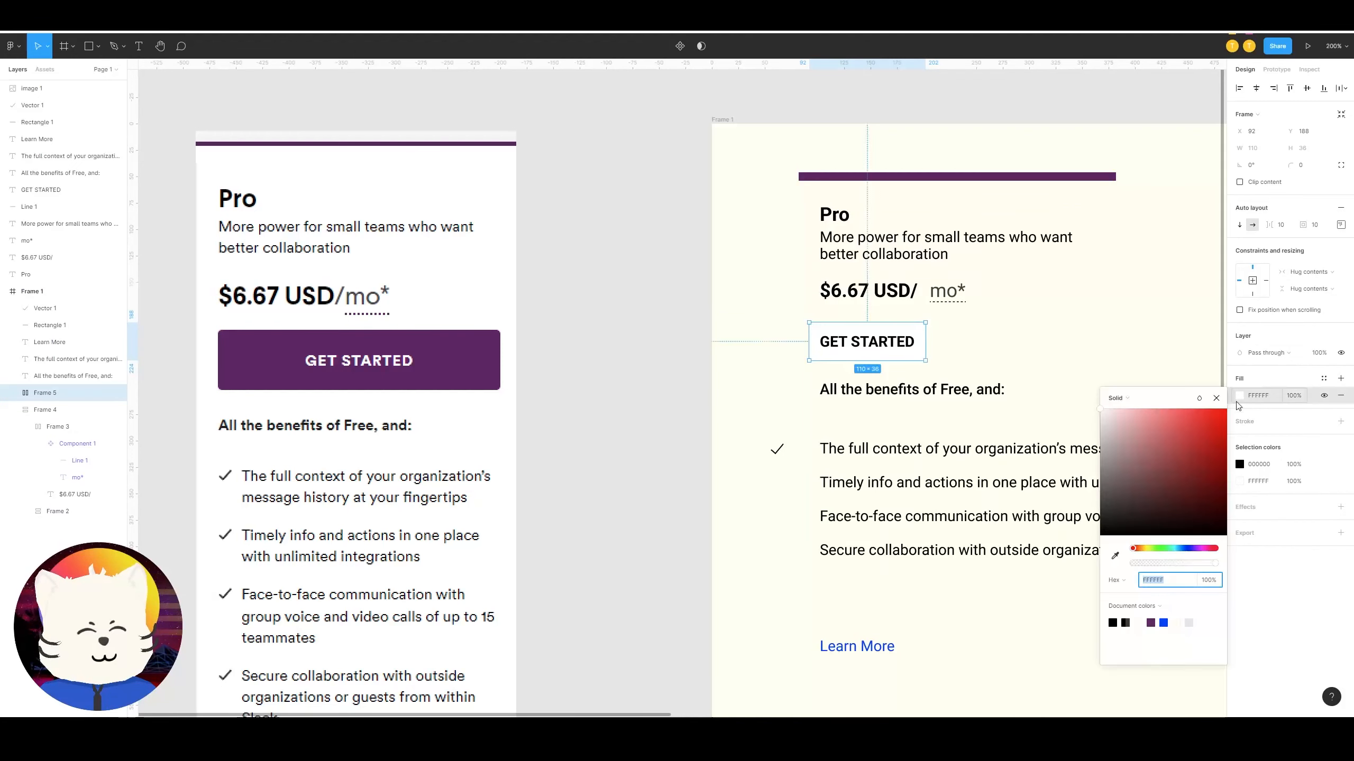
pyautogui.click(1115, 558)
pyautogui.click(527, 377)
pyautogui.press('Escape')
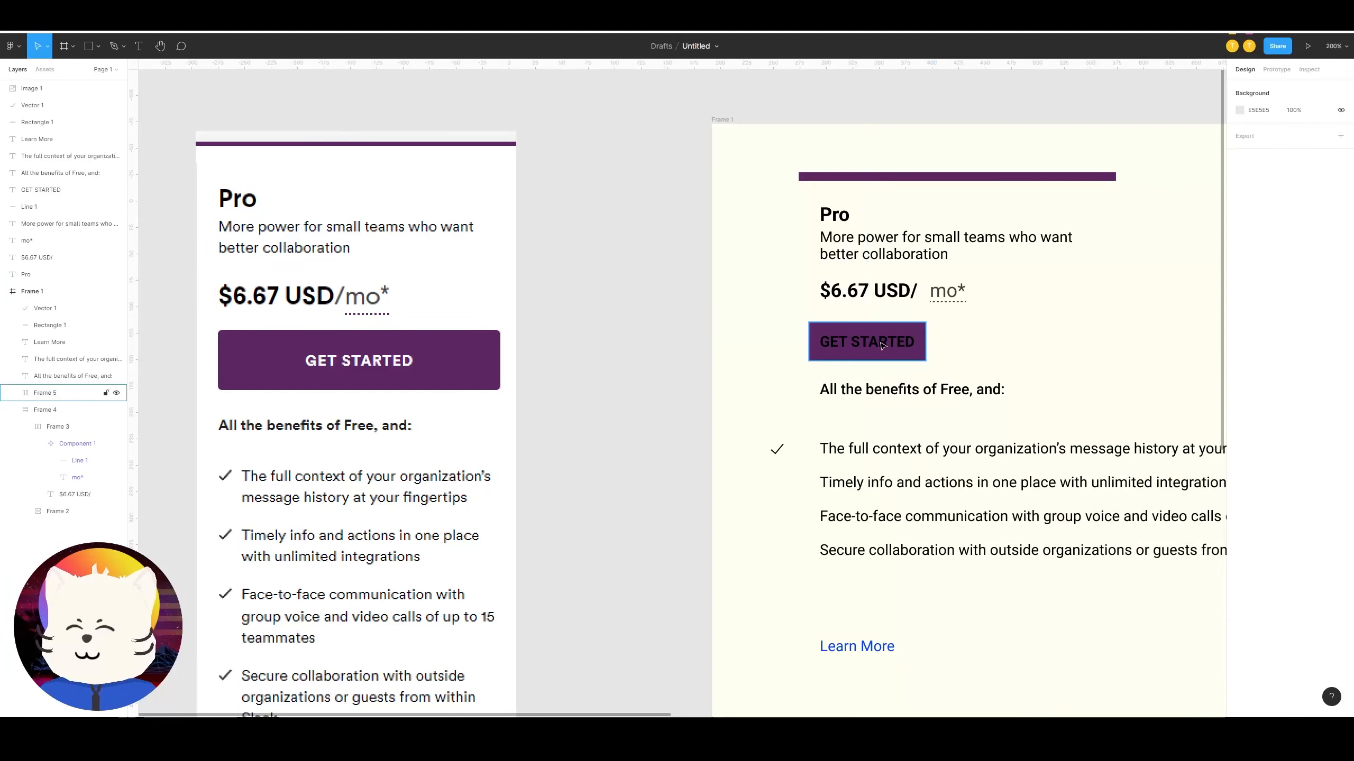
# Step: Set the GET STARTED text's fill to white FFFFFF and align its button frame with the price text's left edge
pyautogui.doubleClick(882, 345)
pyautogui.click(1238, 395)
pyautogui.moveTo(1162, 458); pyautogui.dragTo(1013, 345)
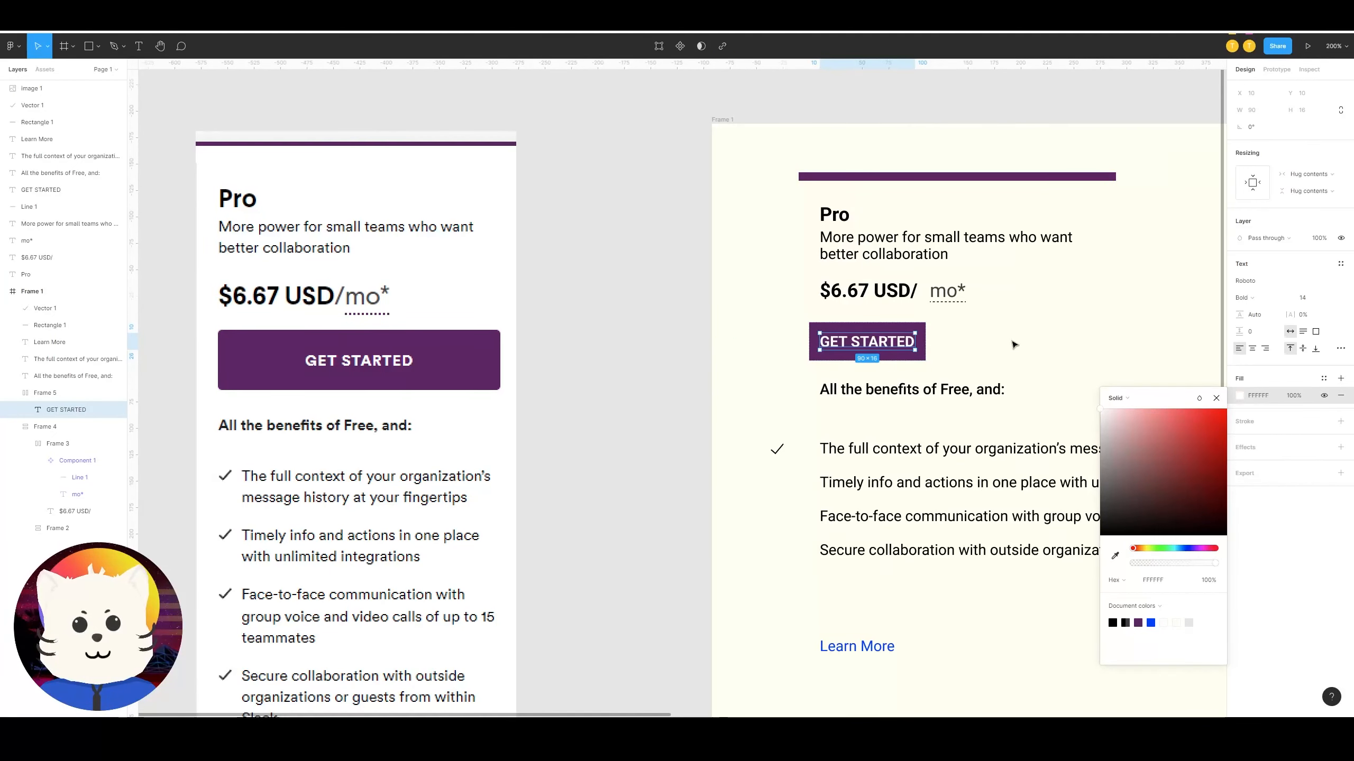
pyautogui.press('Escape')
pyautogui.press('Escape')
pyautogui.moveTo(866, 346)
pyautogui.mouseDown()
pyautogui.moveTo(899, 346)
pyautogui.moveTo(877, 347)
pyautogui.mouseUp()
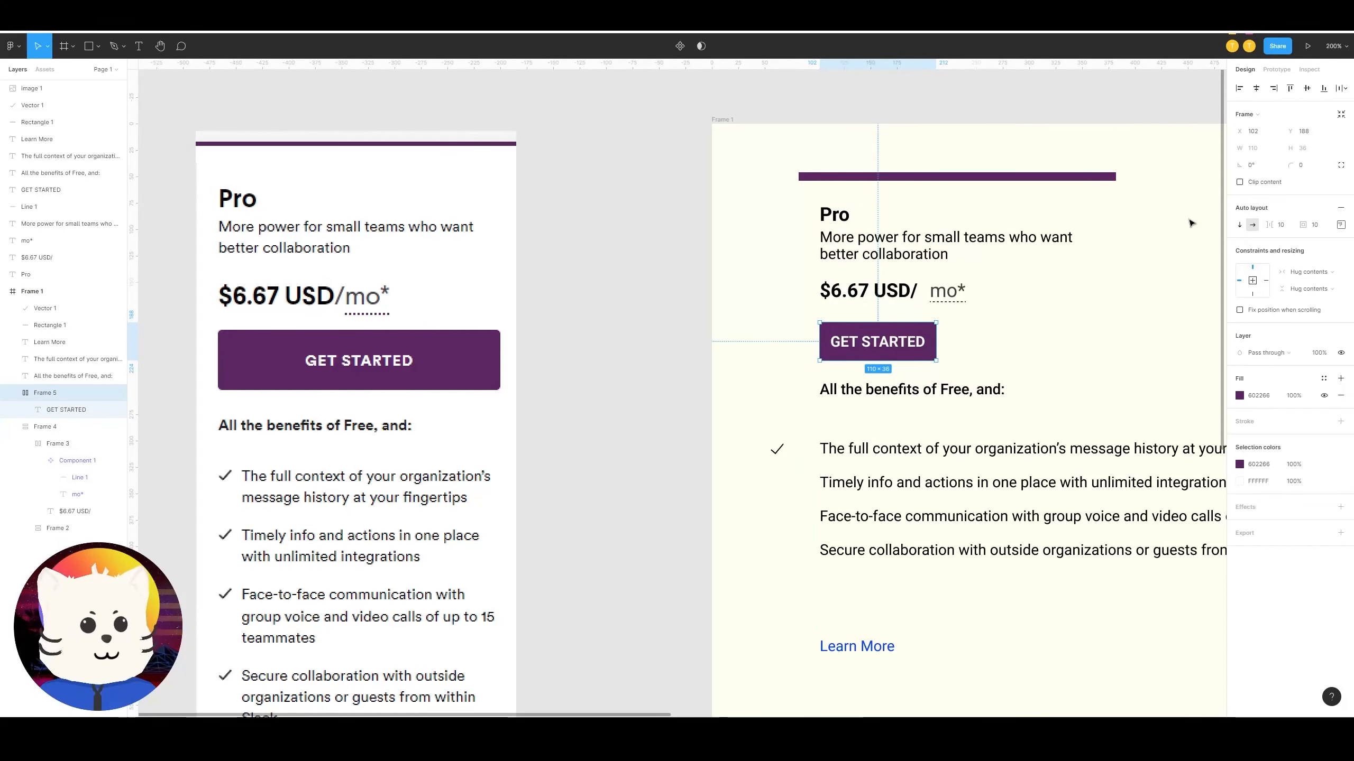
# Step: Set the GET STARTED button's width to 250 and centre its text within the auto layout
pyautogui.moveTo(1239, 147); pyautogui.dragTo(1290, 122)
pyautogui.click(1266, 149)
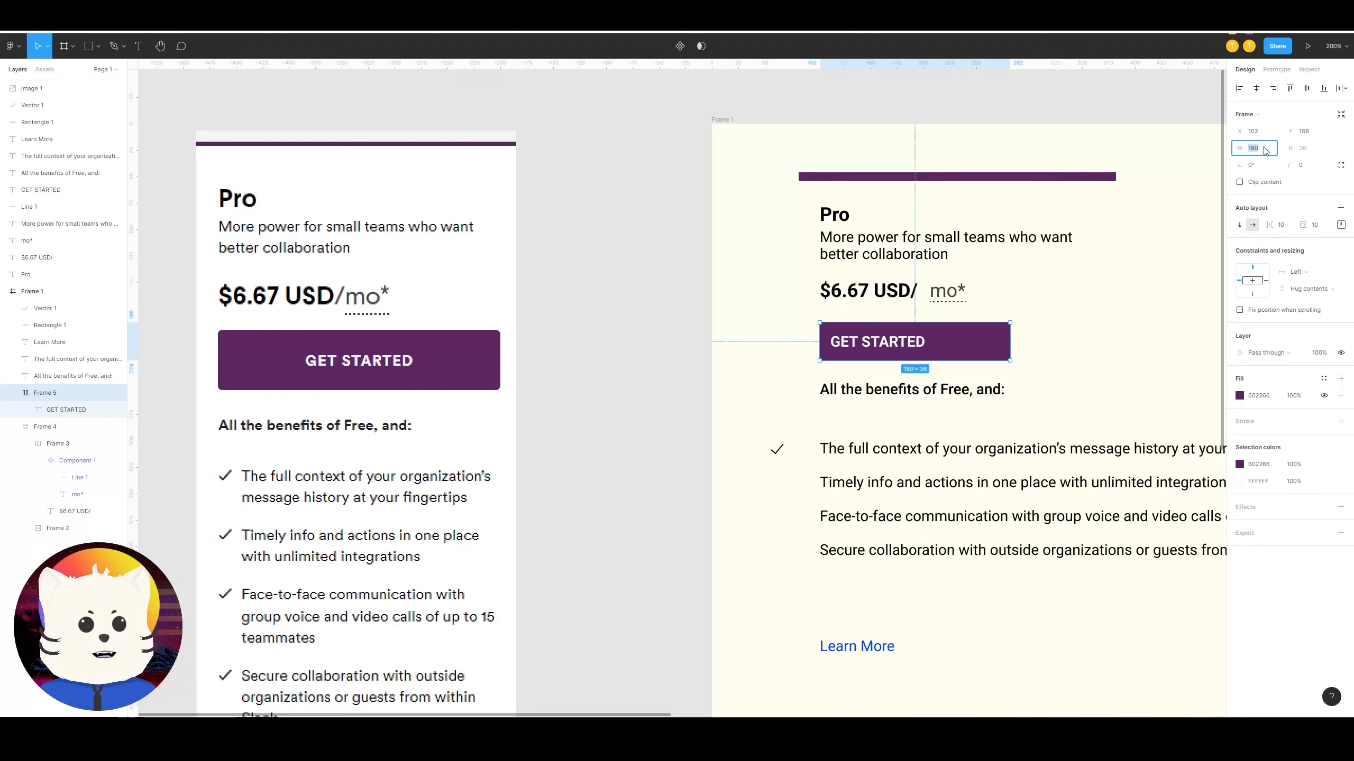
pyautogui.press('Return')
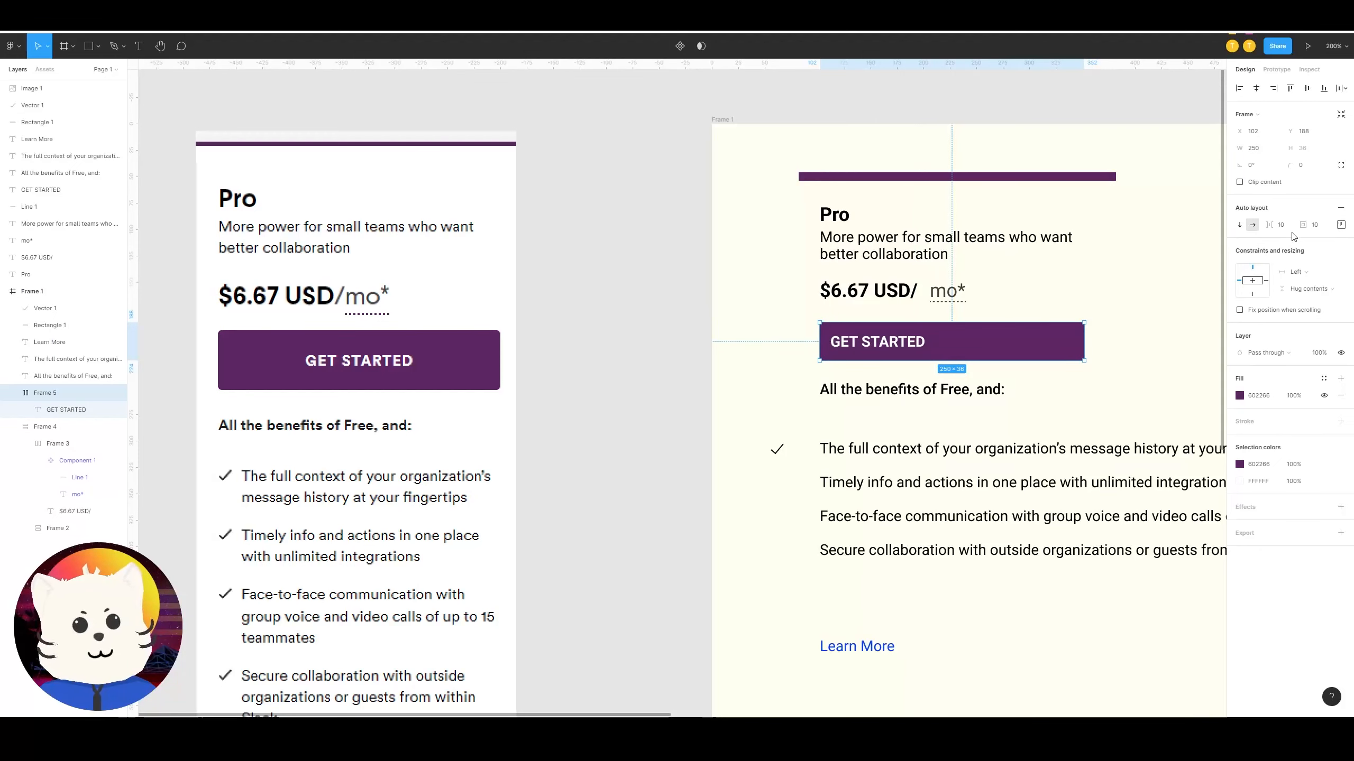
pyautogui.click(1340, 225)
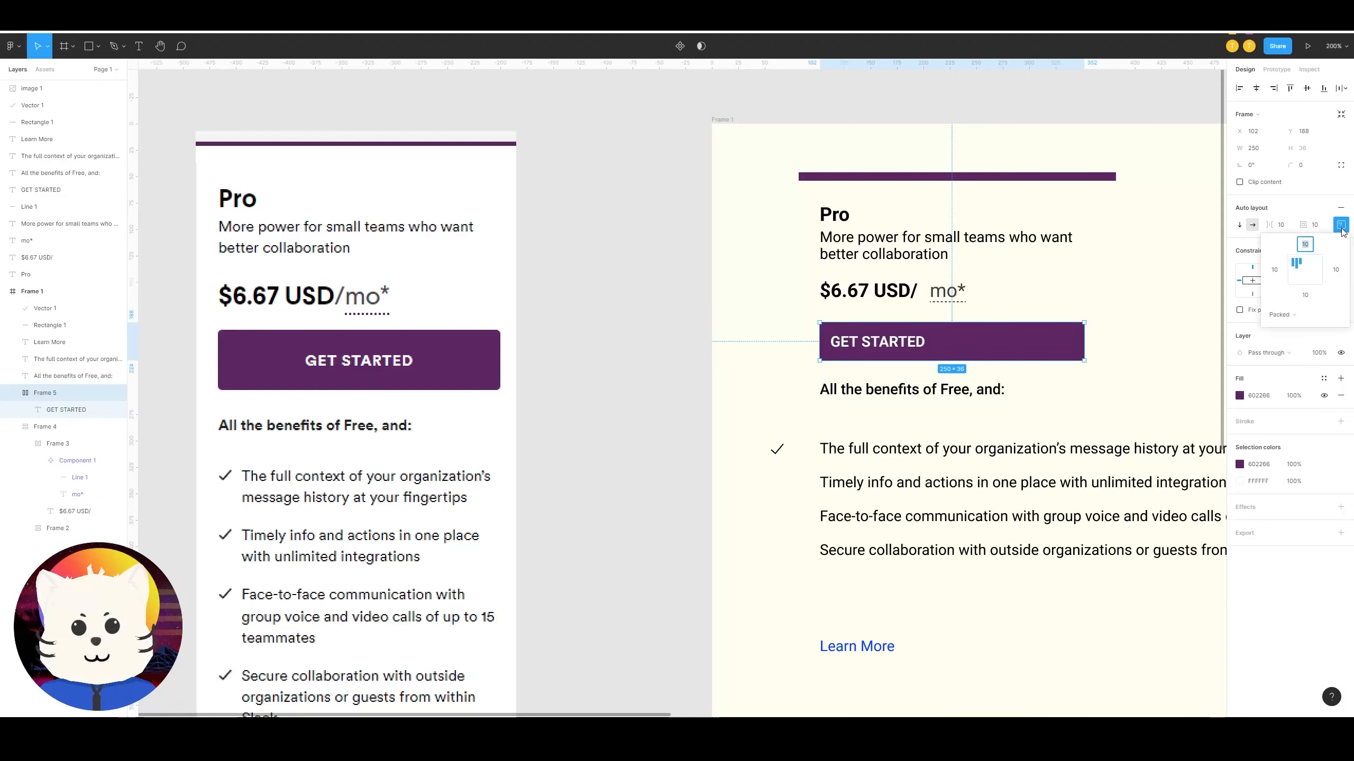
pyautogui.click(1305, 270)
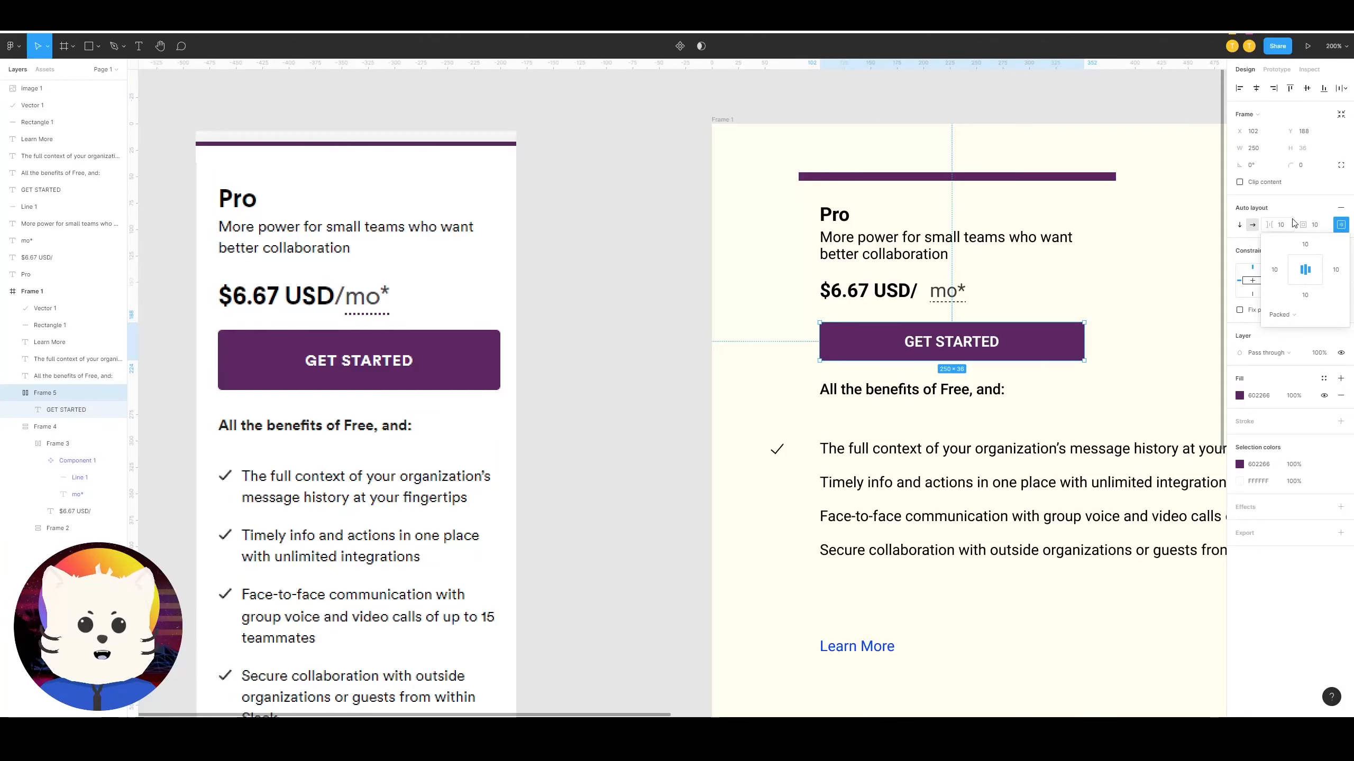
# Step: Try a padding of 25 on the GET STARTED button's auto layout, and settle on 20
pyautogui.click(1316, 225)
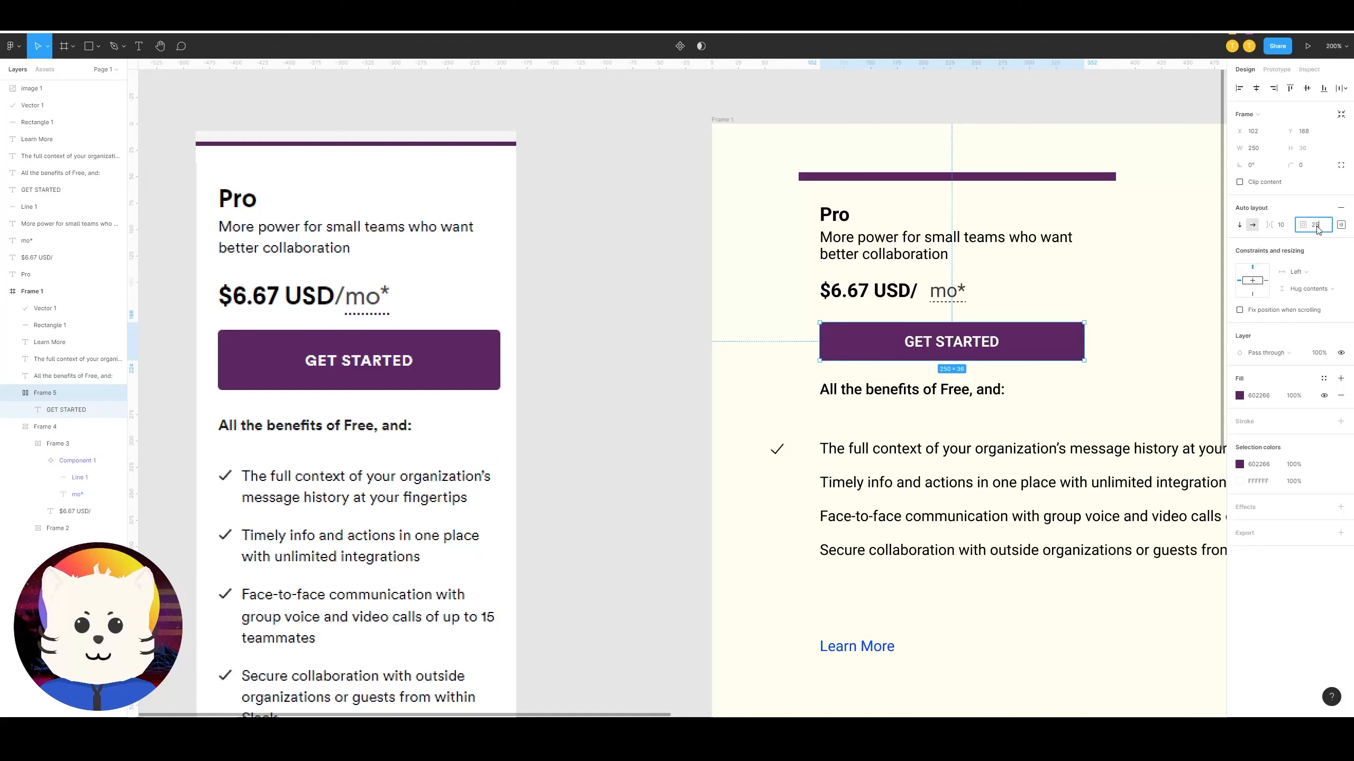
pyautogui.write('25')
pyautogui.press('Return')
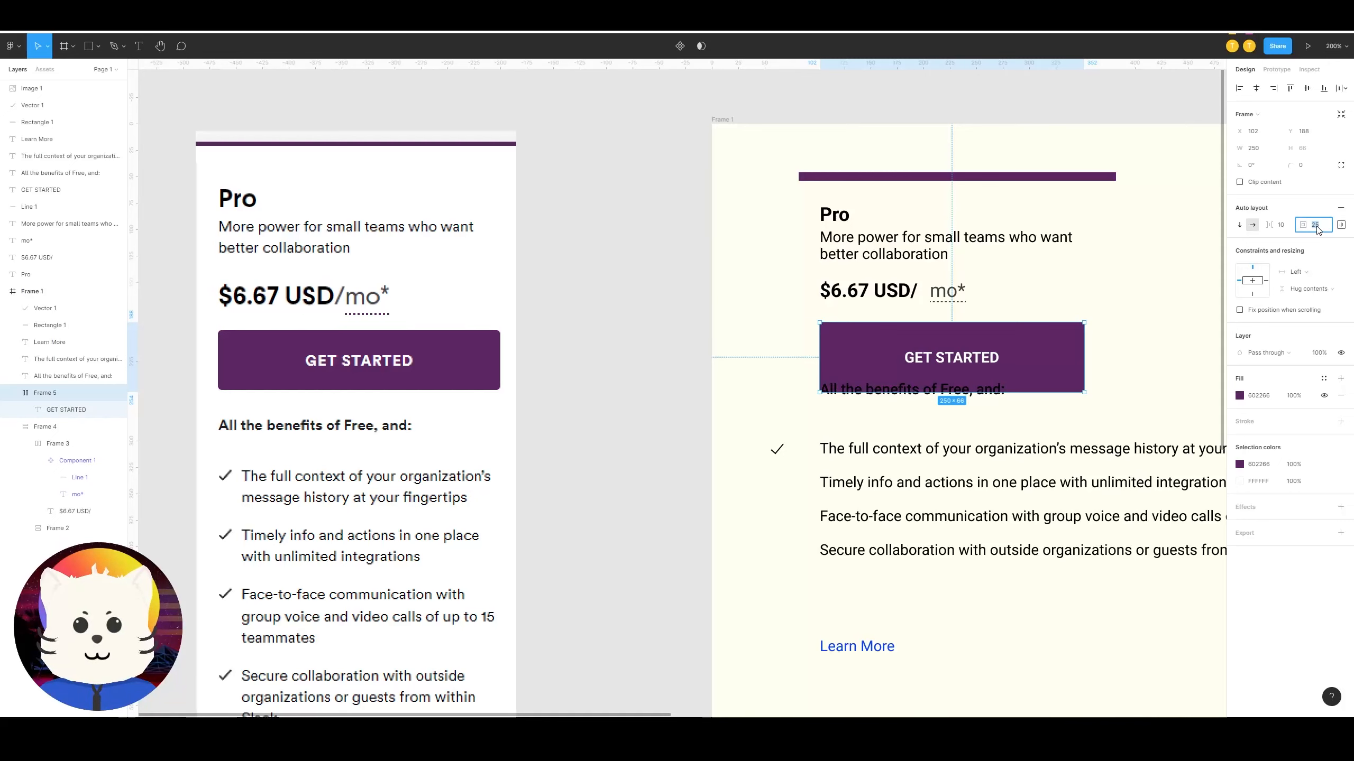
pyautogui.press('Return')
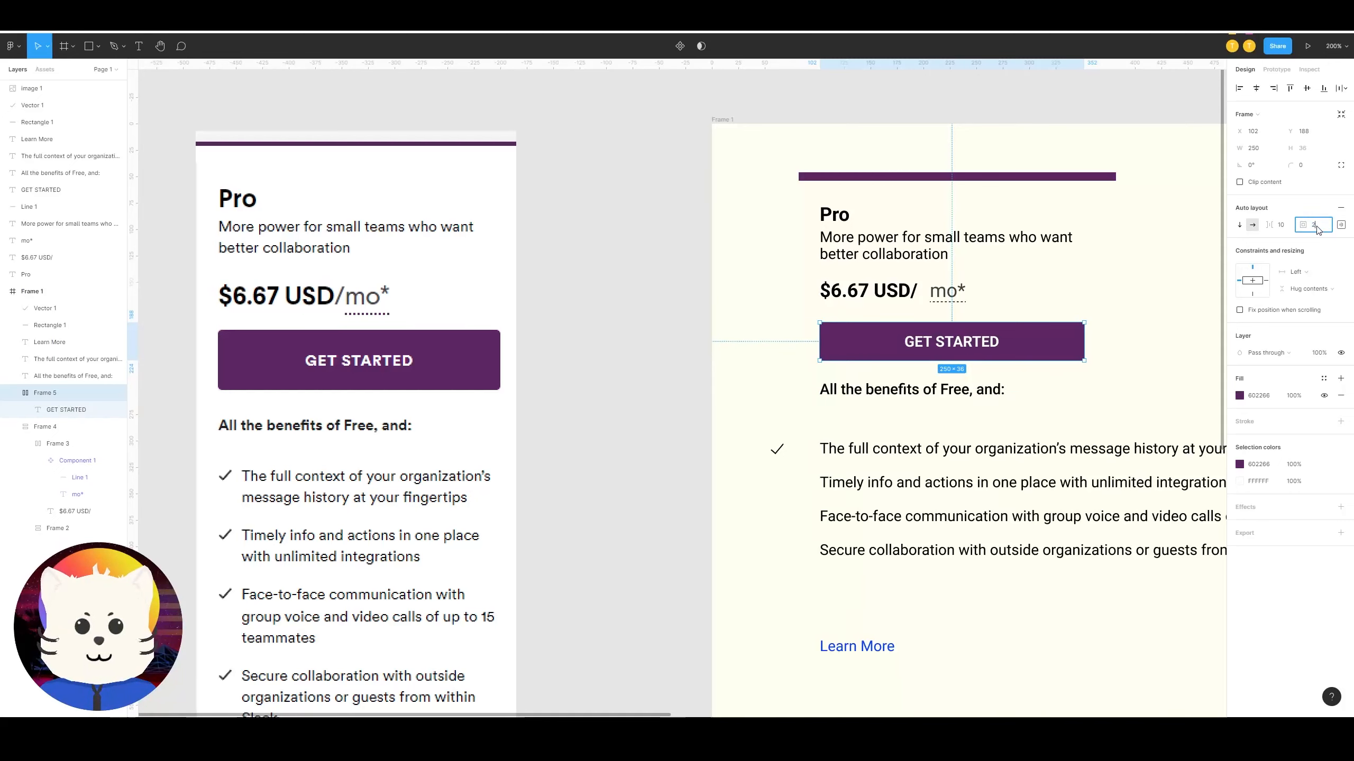
pyautogui.press('Return')
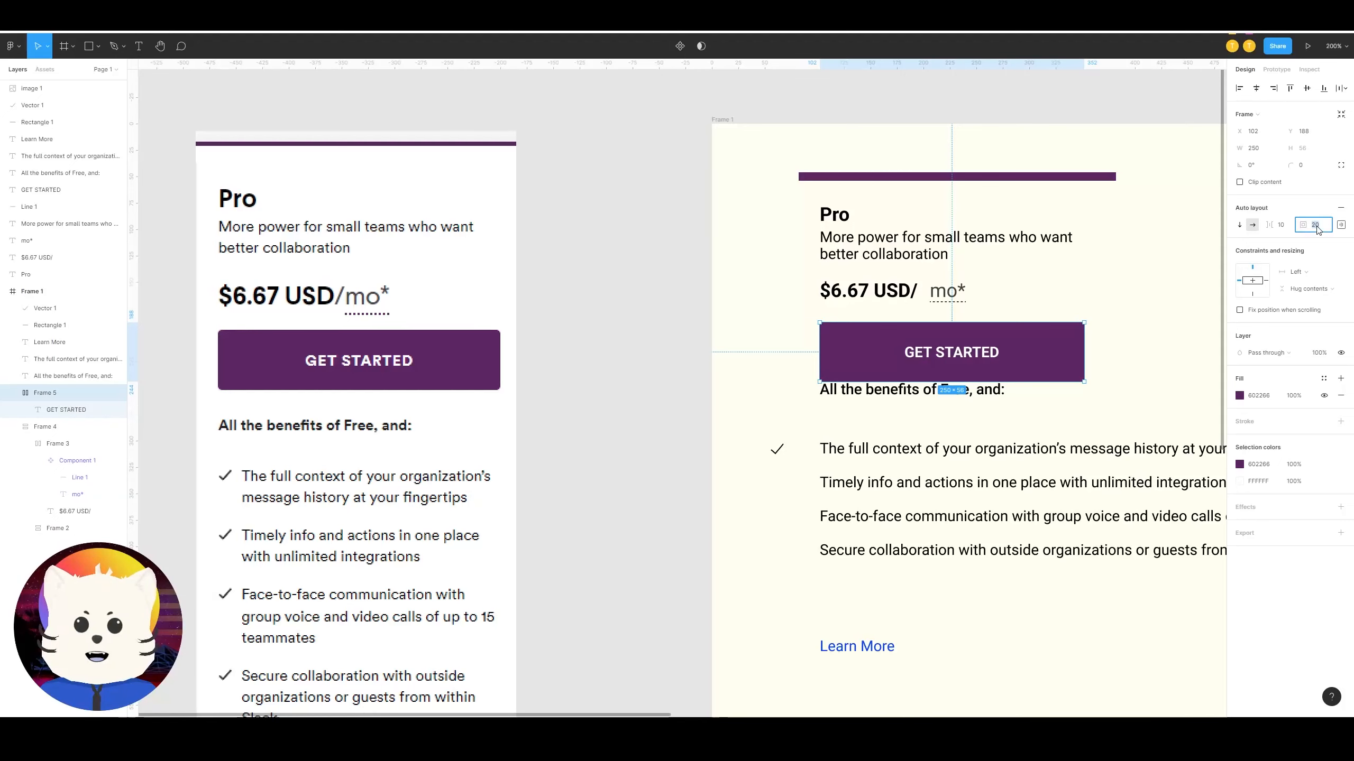
# Step: Set the GET STARTED button's auto layout padding to 15
pyautogui.write('15')
pyautogui.press('Return')
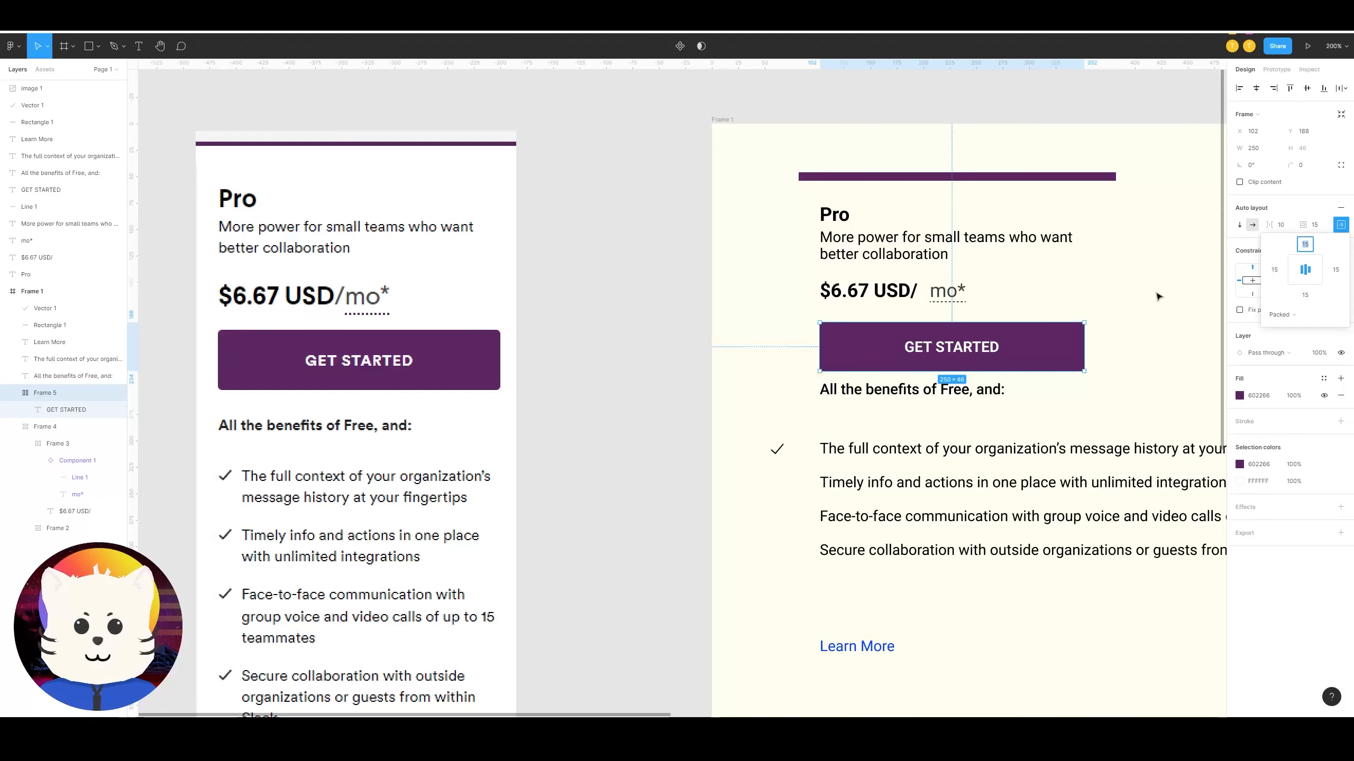
pyautogui.click(929, 321)
pyautogui.click(943, 341)
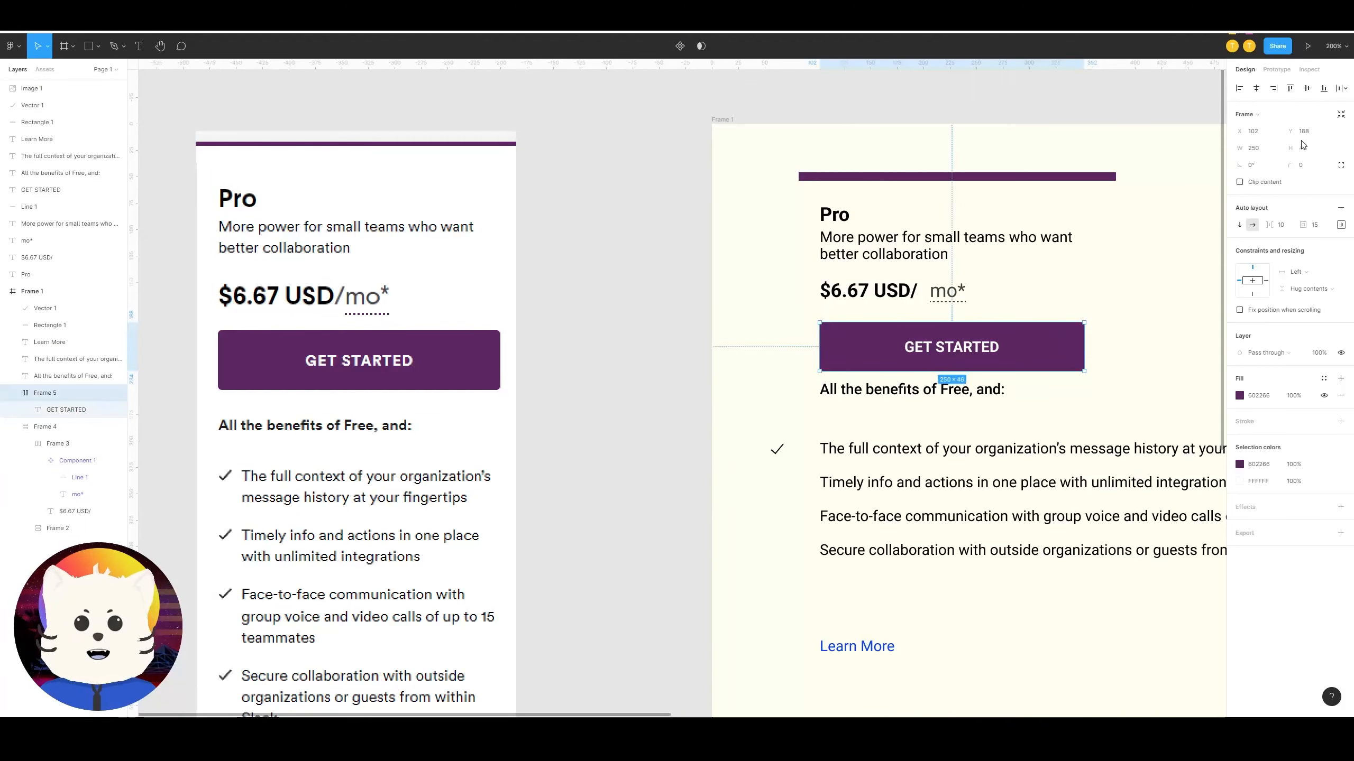
# Step: Try corner radii of 5 and 2.5 on the GET STARTED button, and undo the last radius change
pyautogui.click(1305, 167)
pyautogui.press('Return')
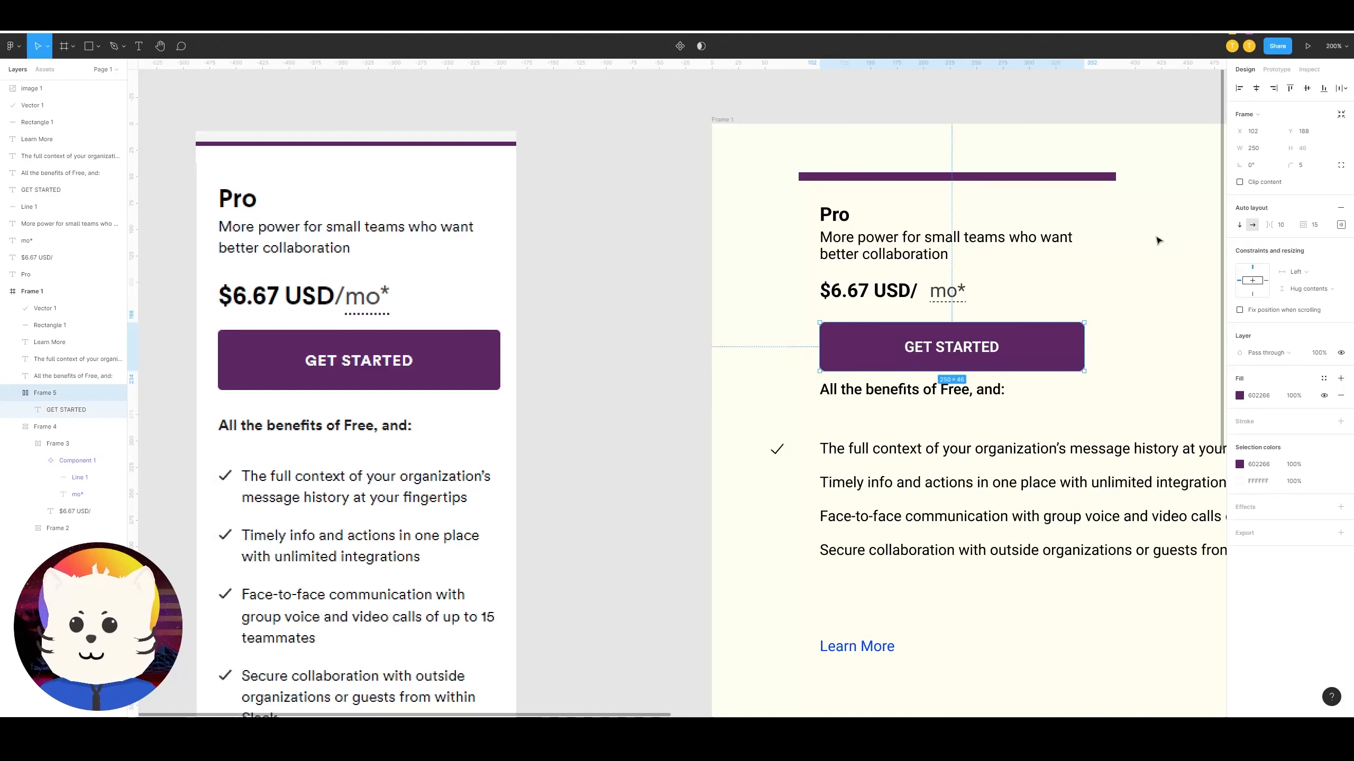
pyautogui.click(1315, 168)
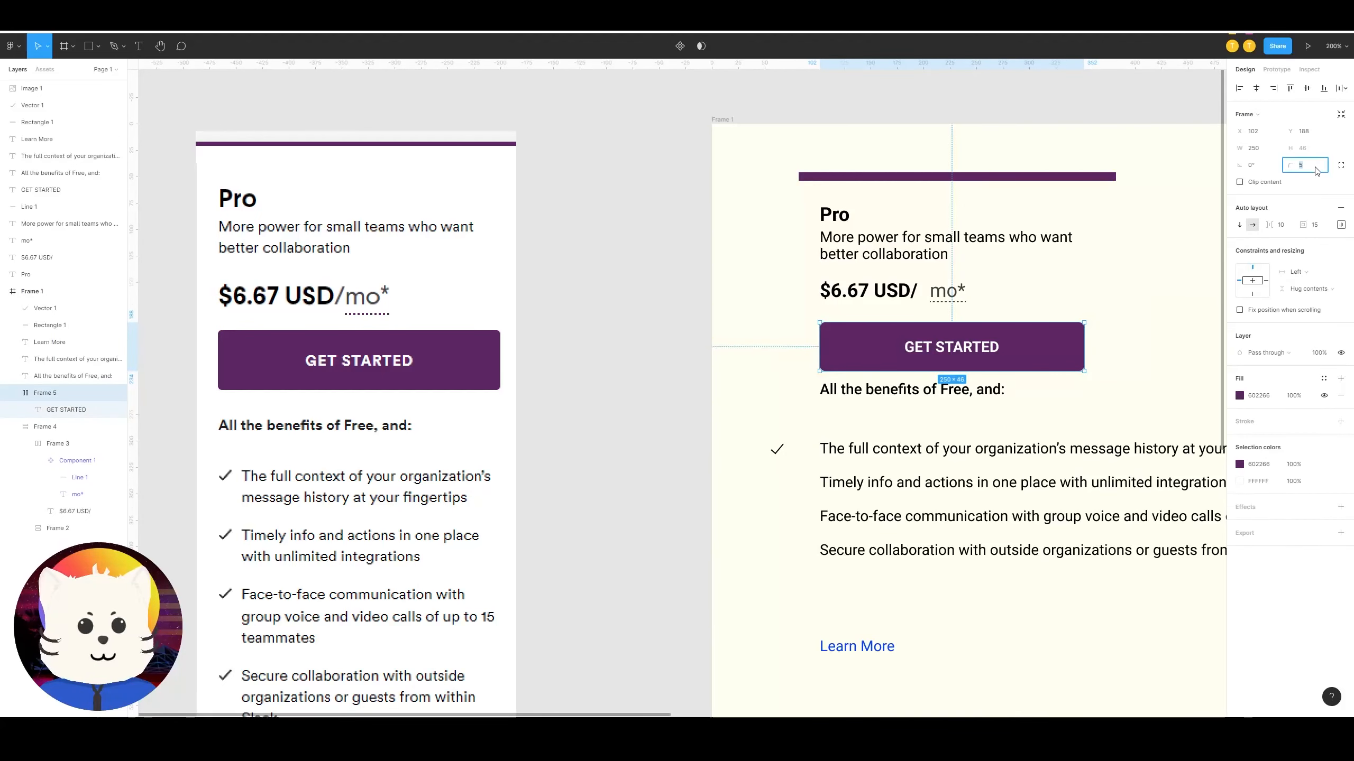
pyautogui.write('2.')
pyautogui.click(1143, 258)
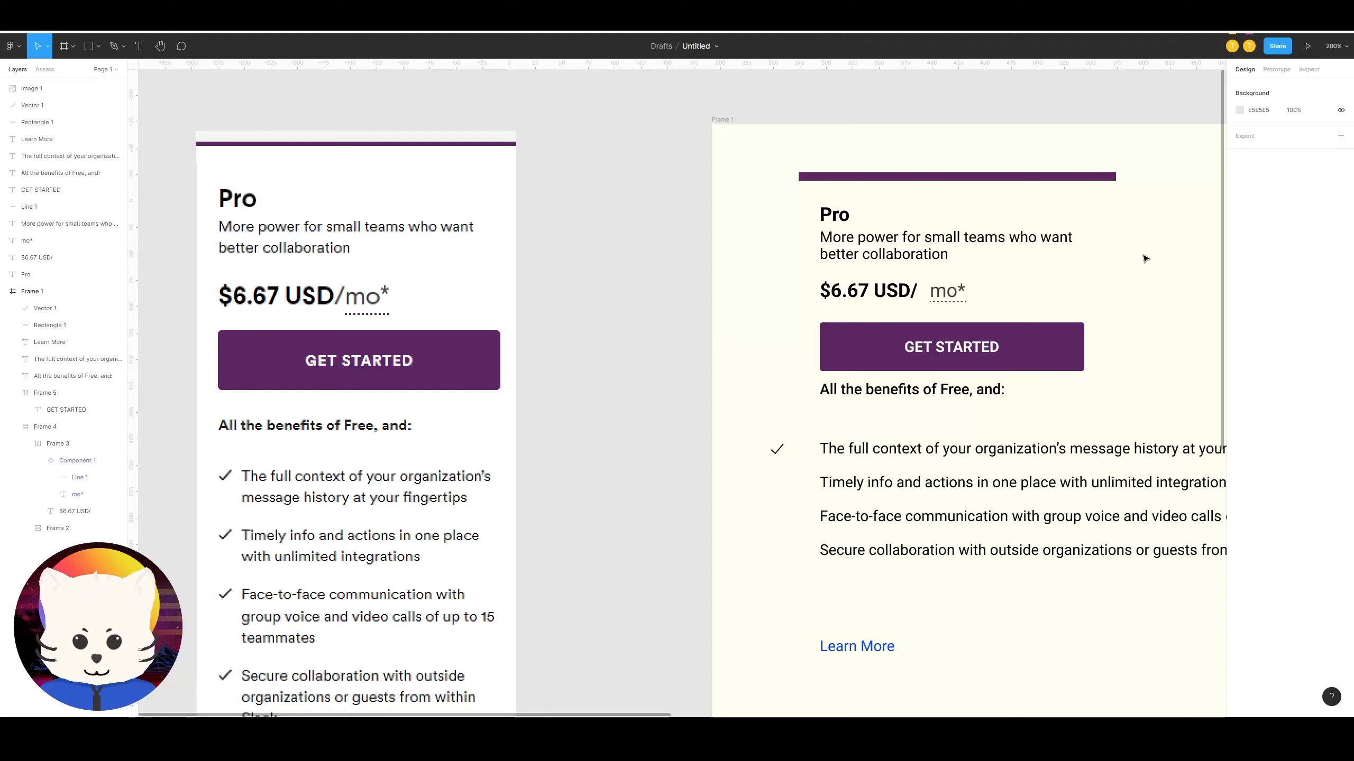
pyautogui.hotkey('ctrl', 'z')
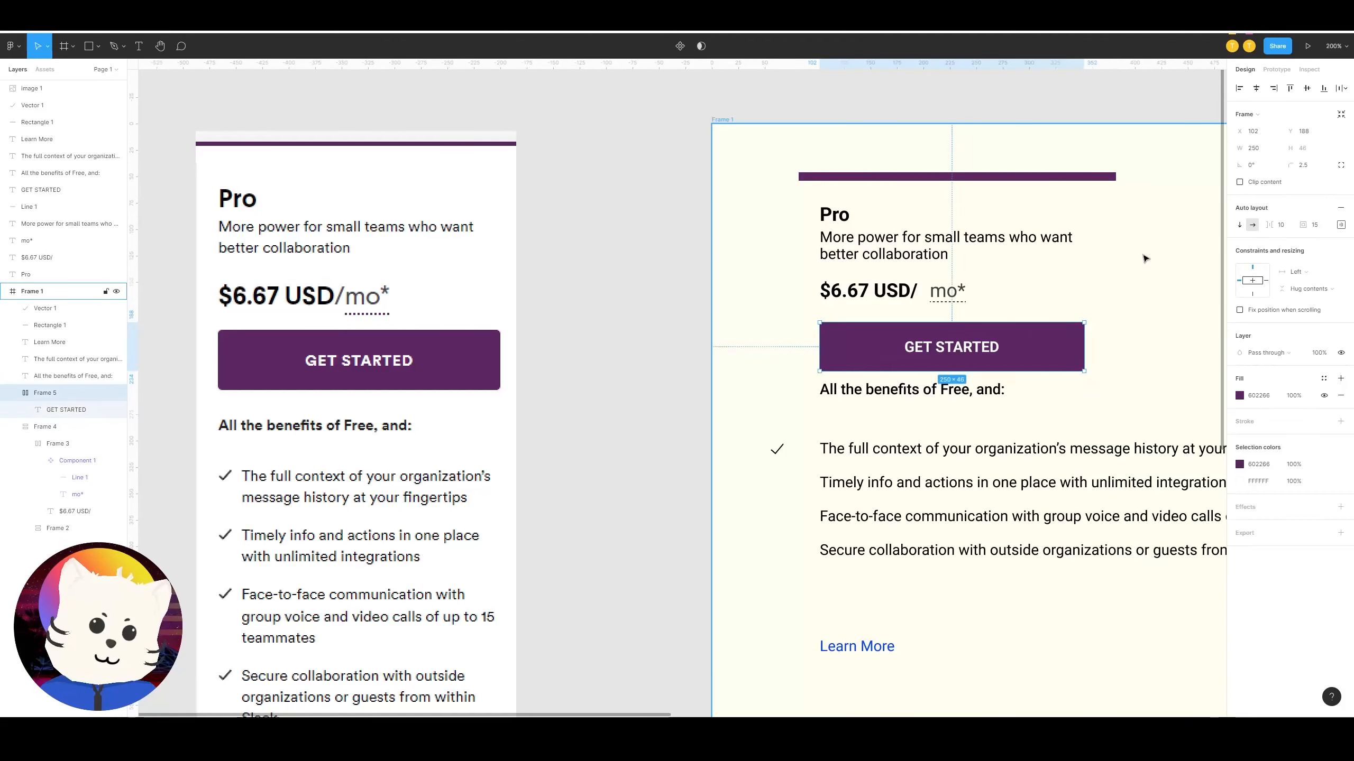
pyautogui.hotkey('ctrl', 'z')
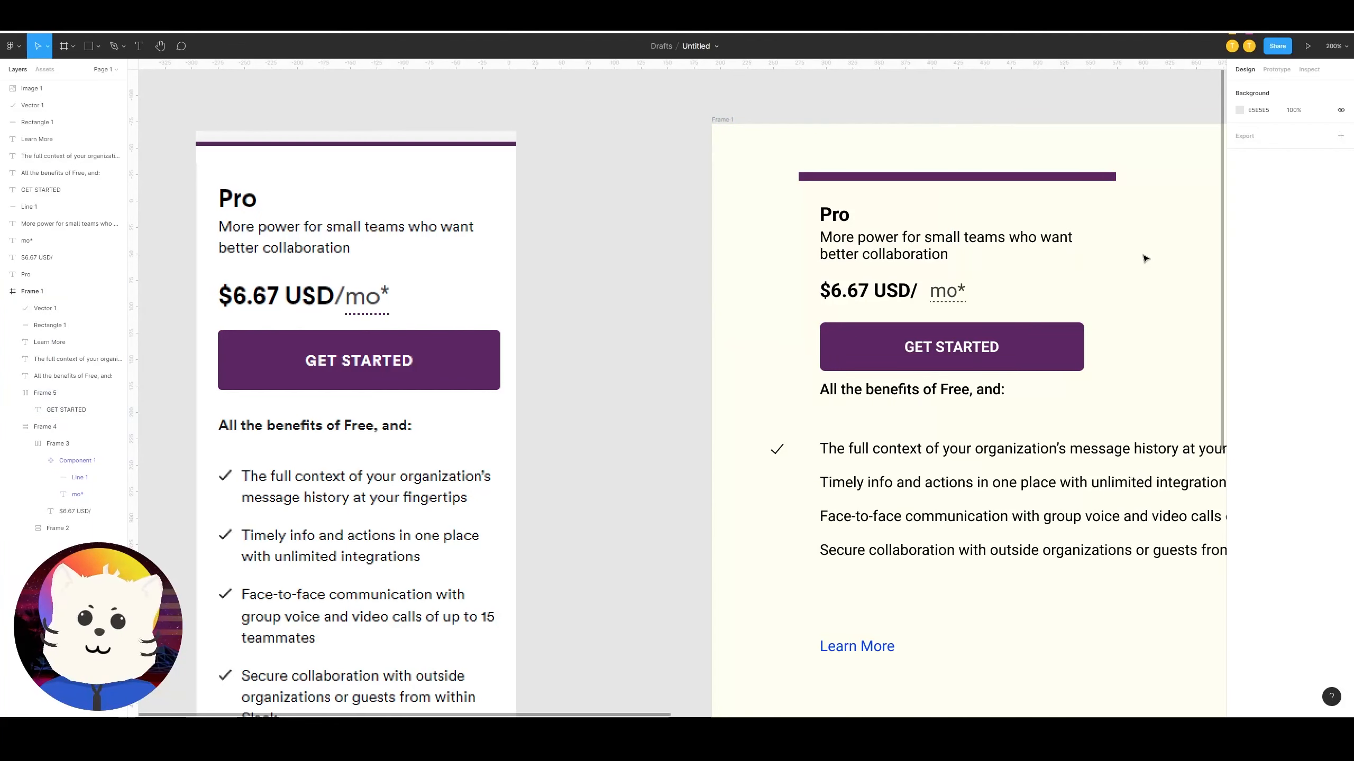
# Step: Set the GET STARTED button's corner radius to 3
pyautogui.click(1082, 324)
pyautogui.click(1310, 166)
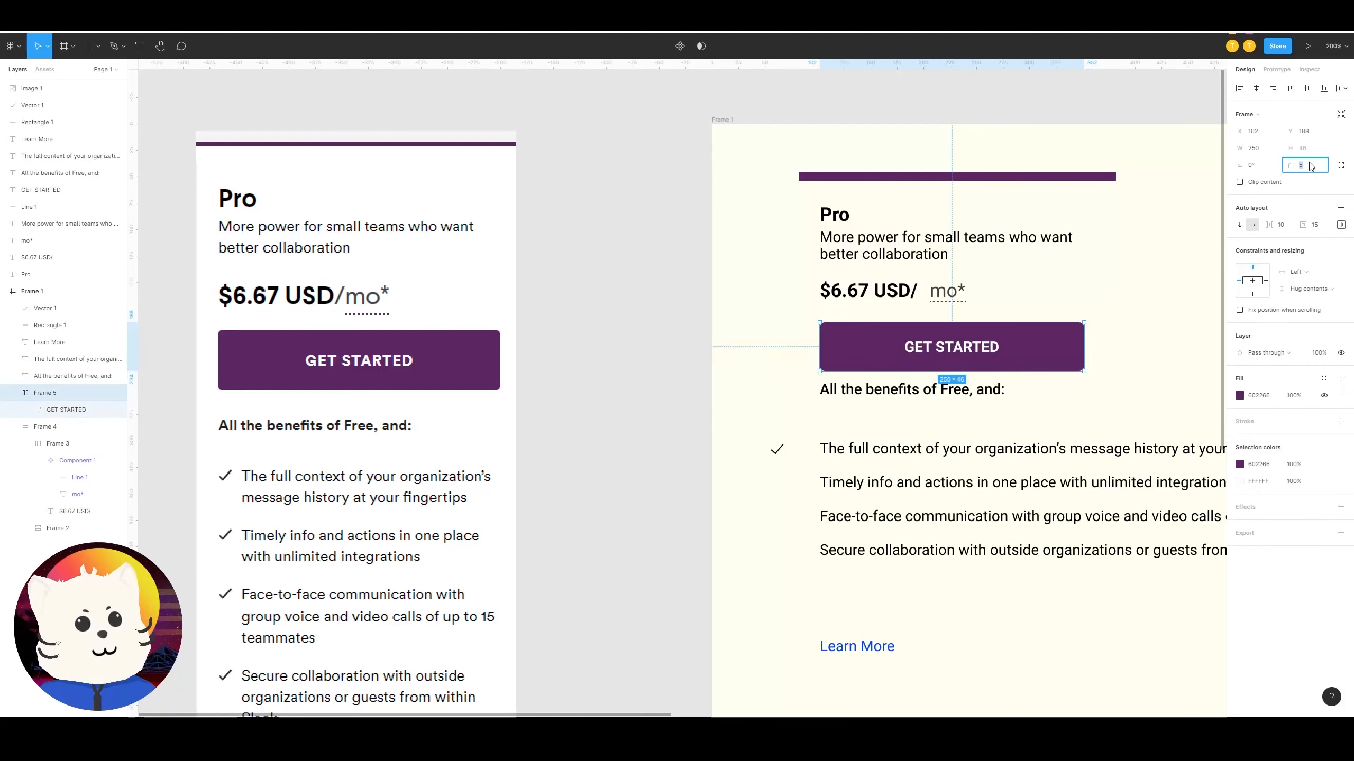
pyautogui.click(1127, 297)
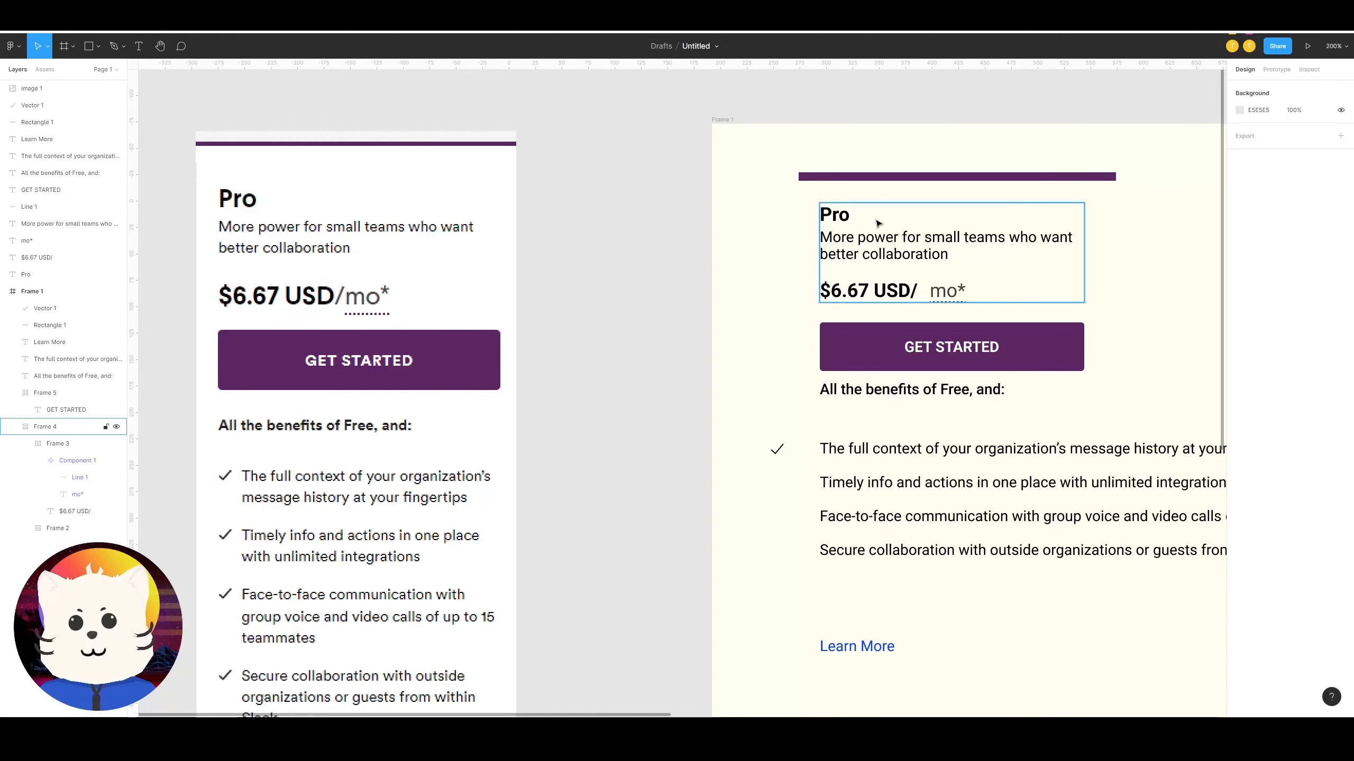
# Step: Move the GET STARTED button into the auto layout frame holding the Pro heading and price, beneath the price row
pyautogui.doubleClick(885, 260)
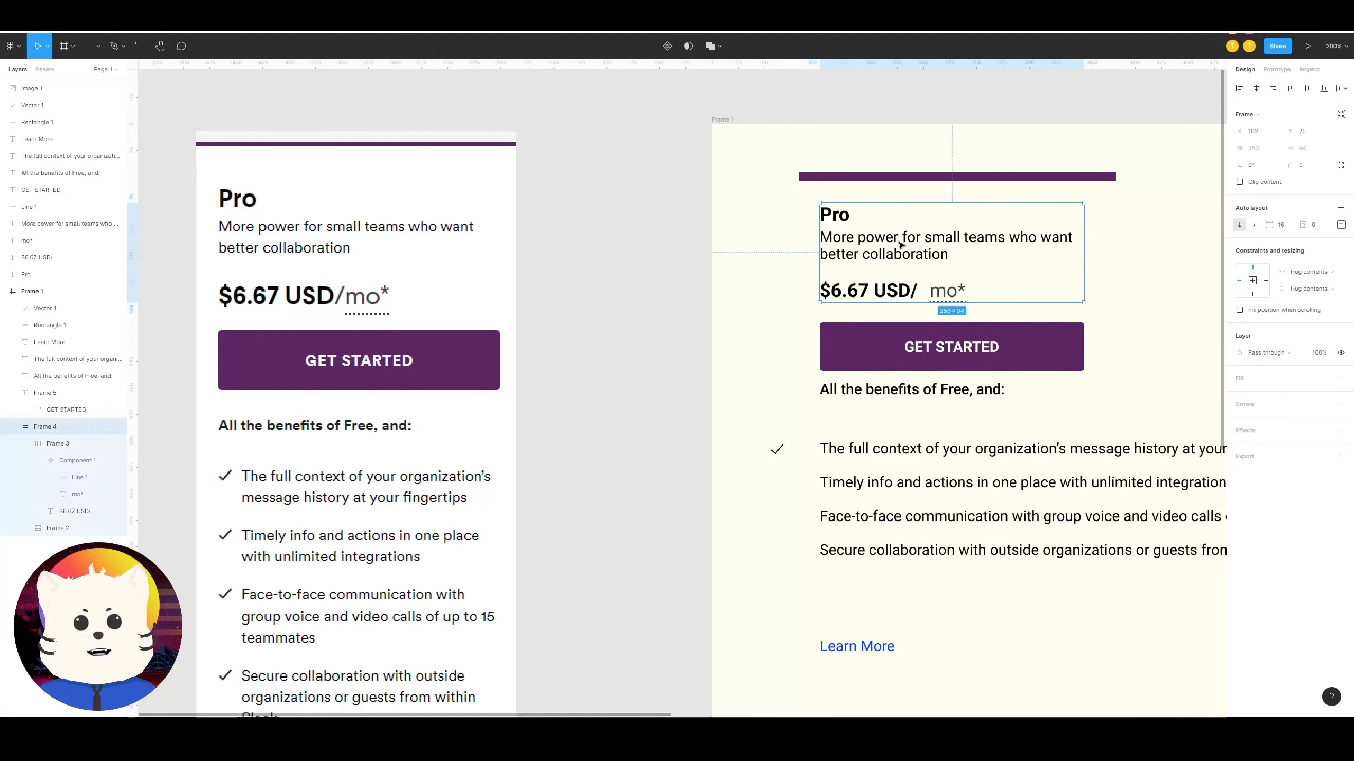
pyautogui.click(886, 262)
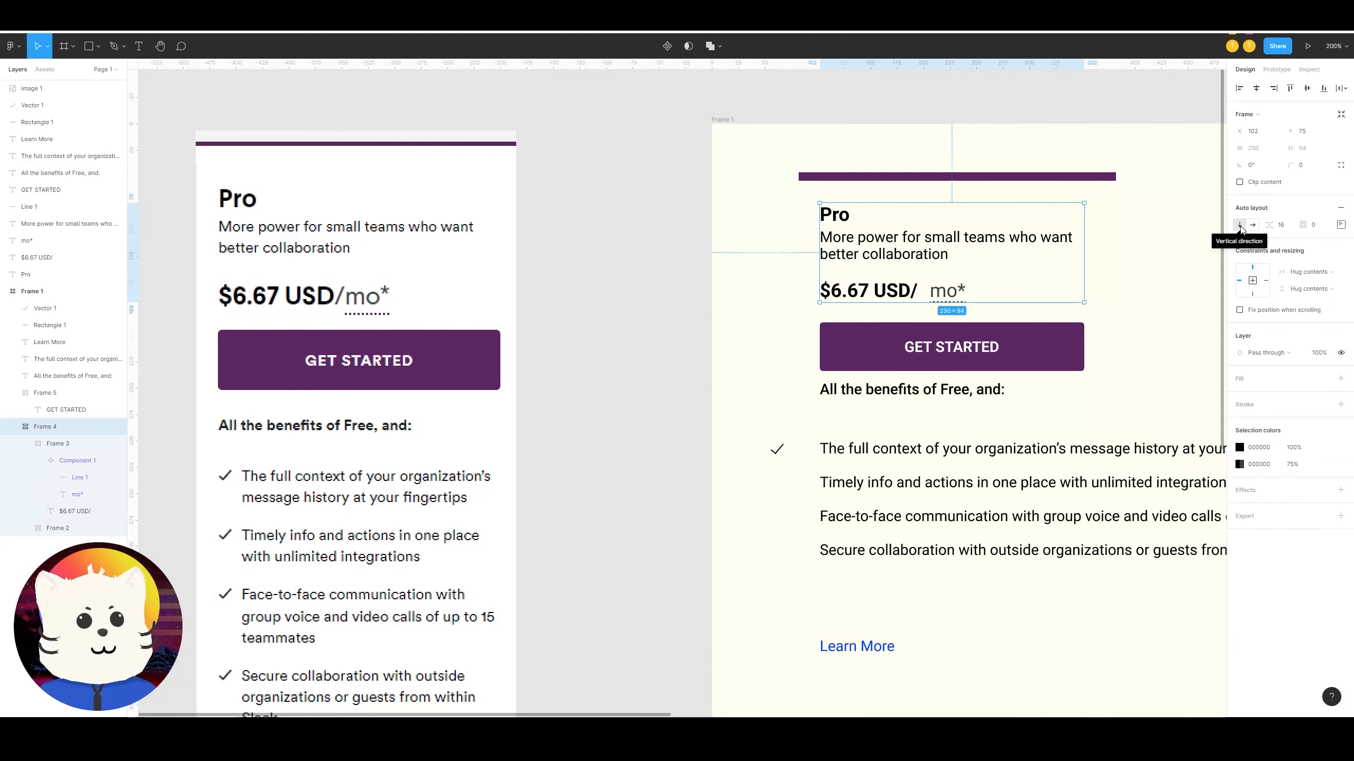
pyautogui.click(874, 237)
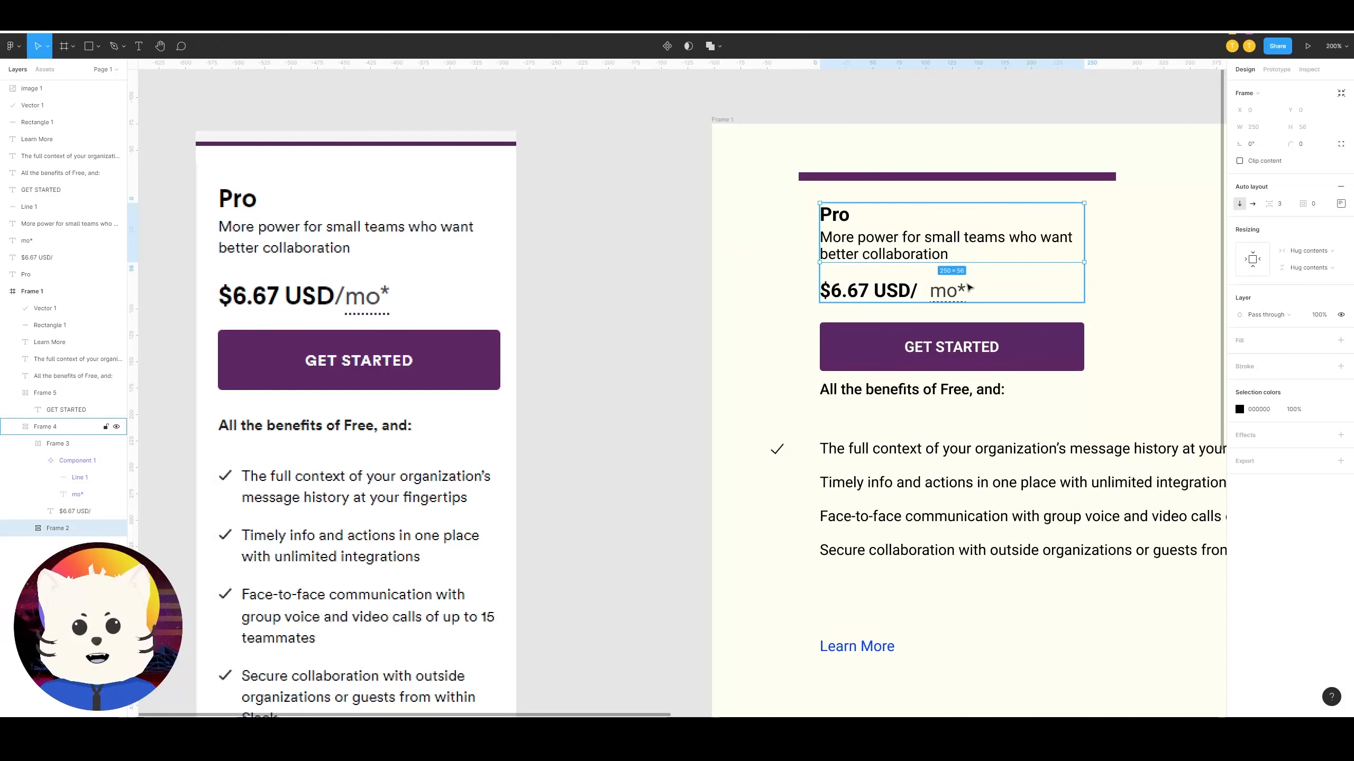
pyautogui.moveTo(968, 347); pyautogui.dragTo(965, 309)
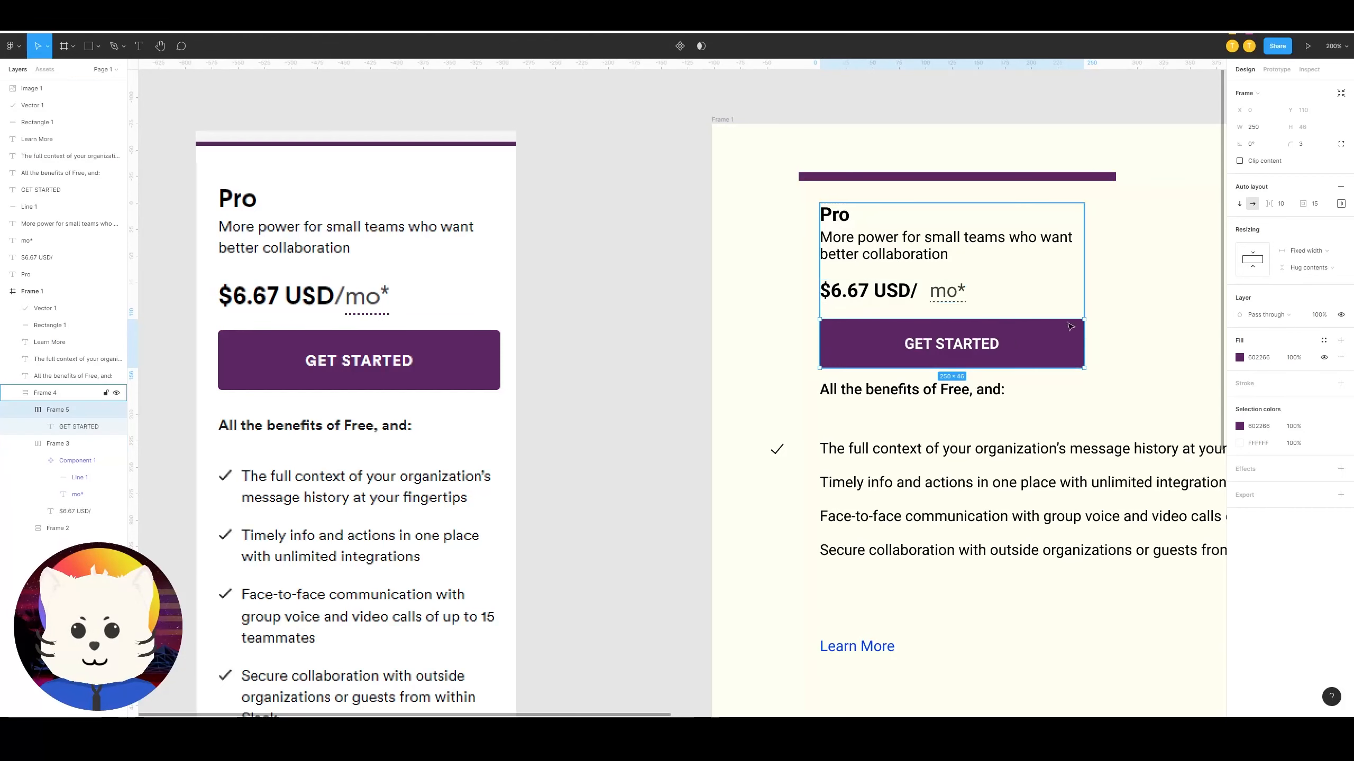
# Step: Try reordering the GET STARTED button above the price row in the auto layout frame, and undo the move
pyautogui.moveTo(948, 361); pyautogui.dragTo(1006, 319)
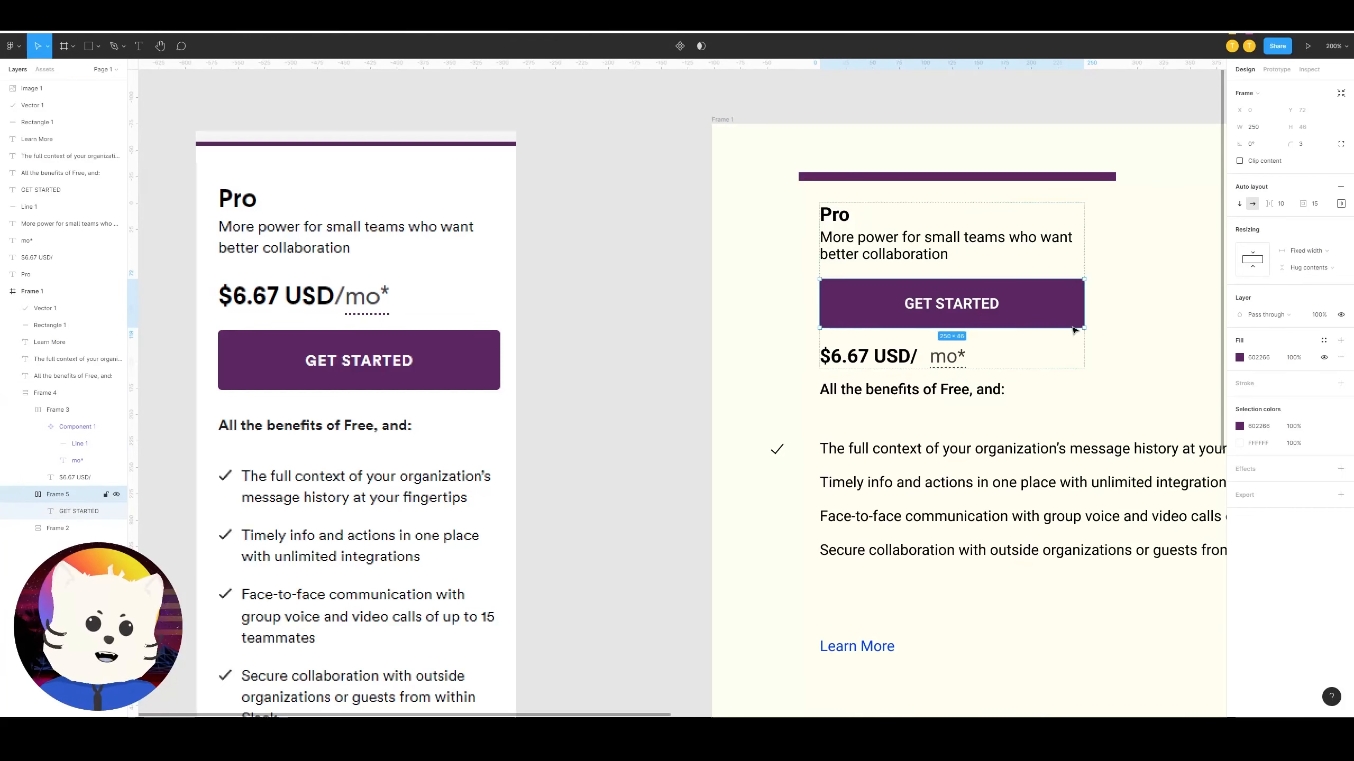
pyautogui.hotkey('ctrl', 'z')
pyautogui.click(726, 260)
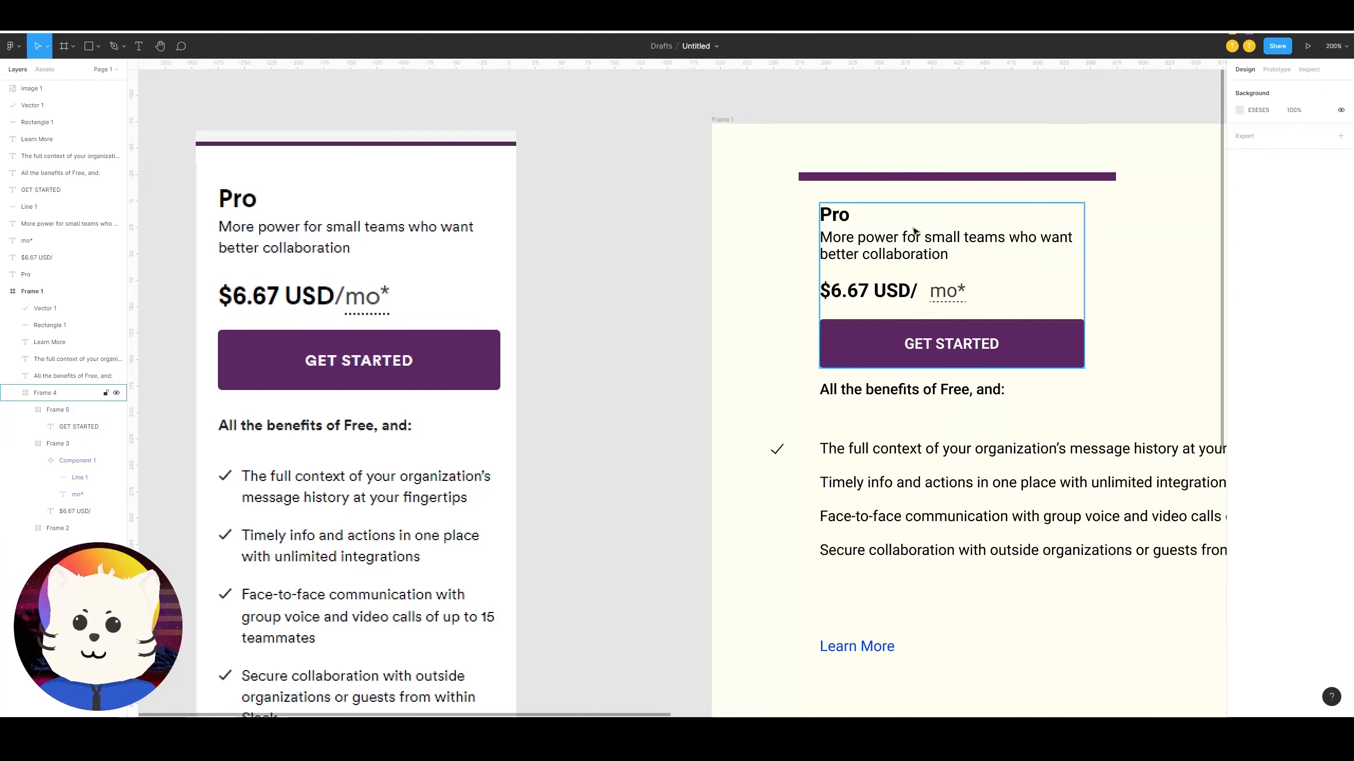
pyautogui.moveTo(916, 232)
pyautogui.mouseDown()
pyautogui.moveTo(850, 222)
pyautogui.moveTo(932, 217)
pyautogui.mouseUp()
pyautogui.hotkey('ctrl', 'z')
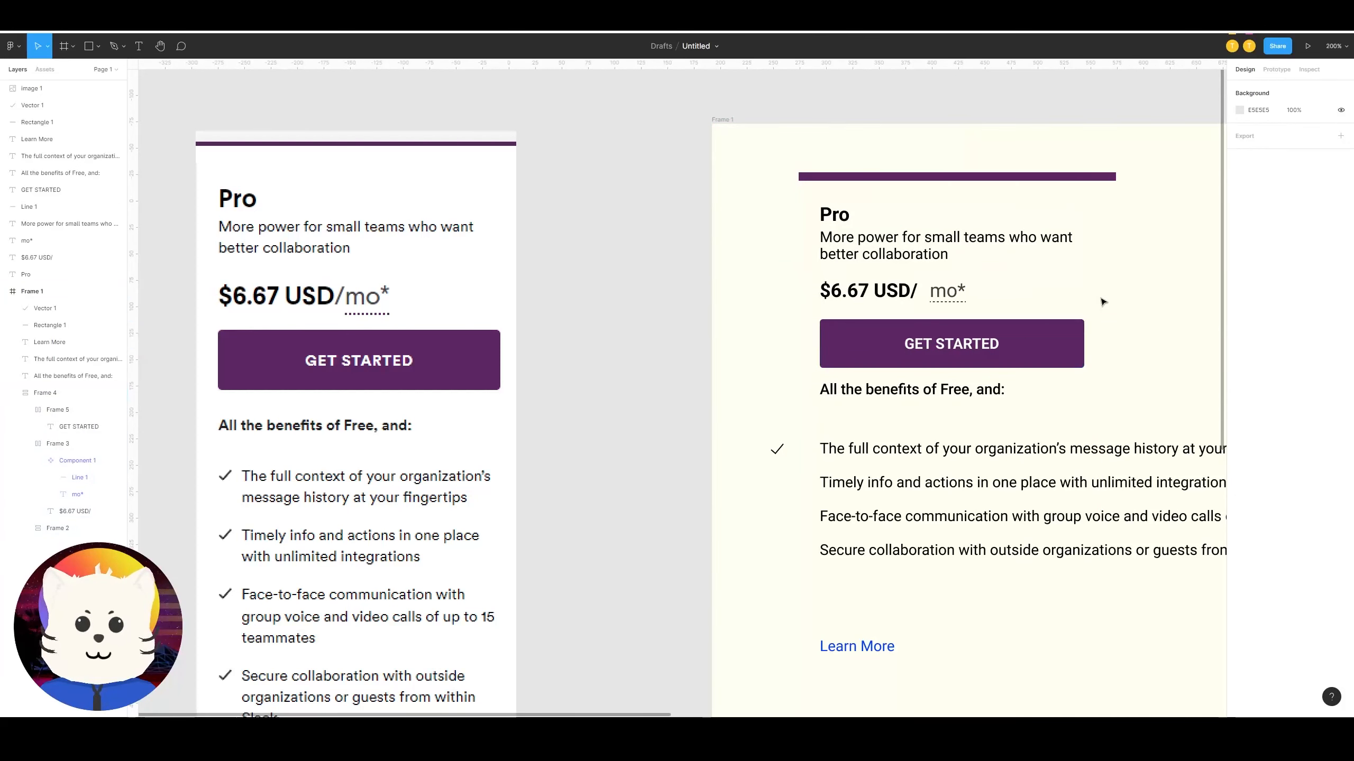
# Step: Try item spacings of 30 and 11 on the auto layout frame holding the heading, price and button, and settle on 18
pyautogui.click(862, 273)
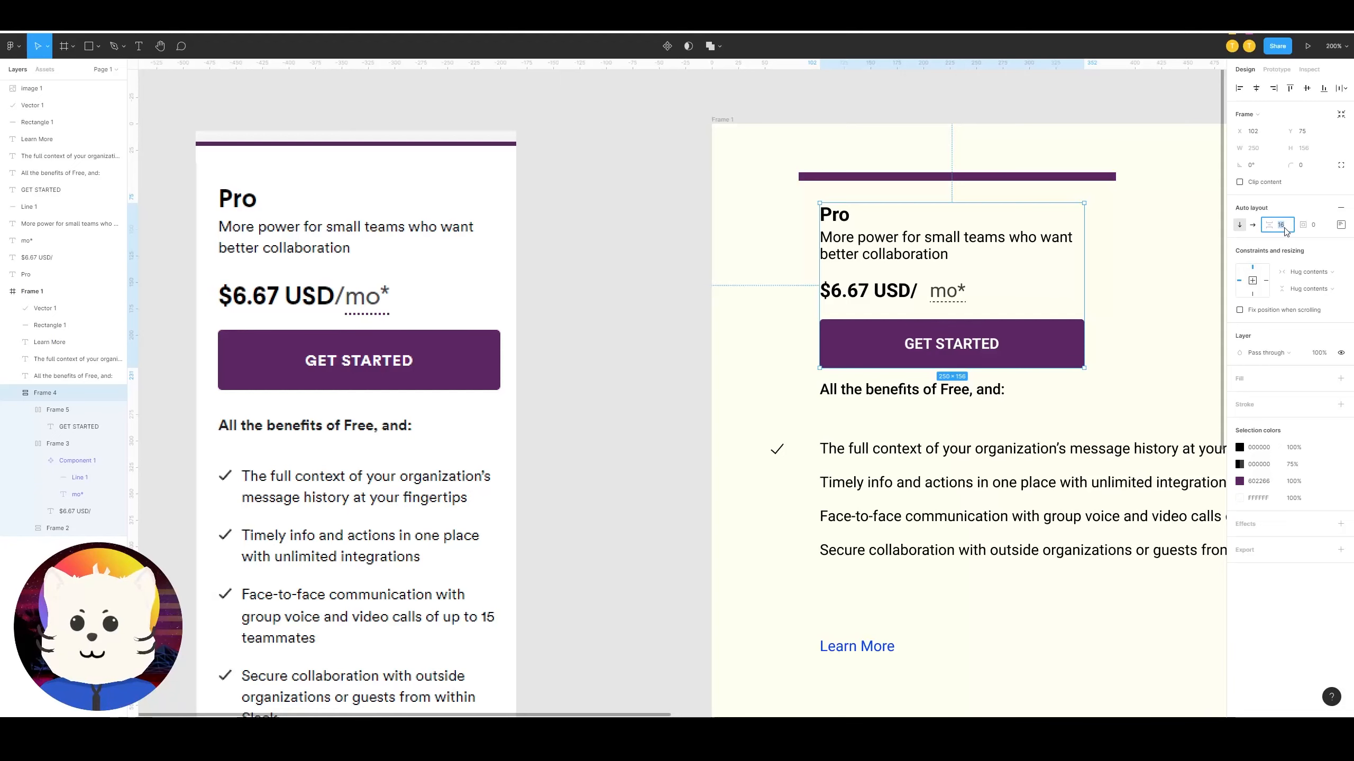
pyautogui.write('0')
pyautogui.press('Return')
pyautogui.hotkey('shift', 'Up')
pyautogui.hotkey('shift', 'Up')
pyautogui.hotkey('shift', 'Up')
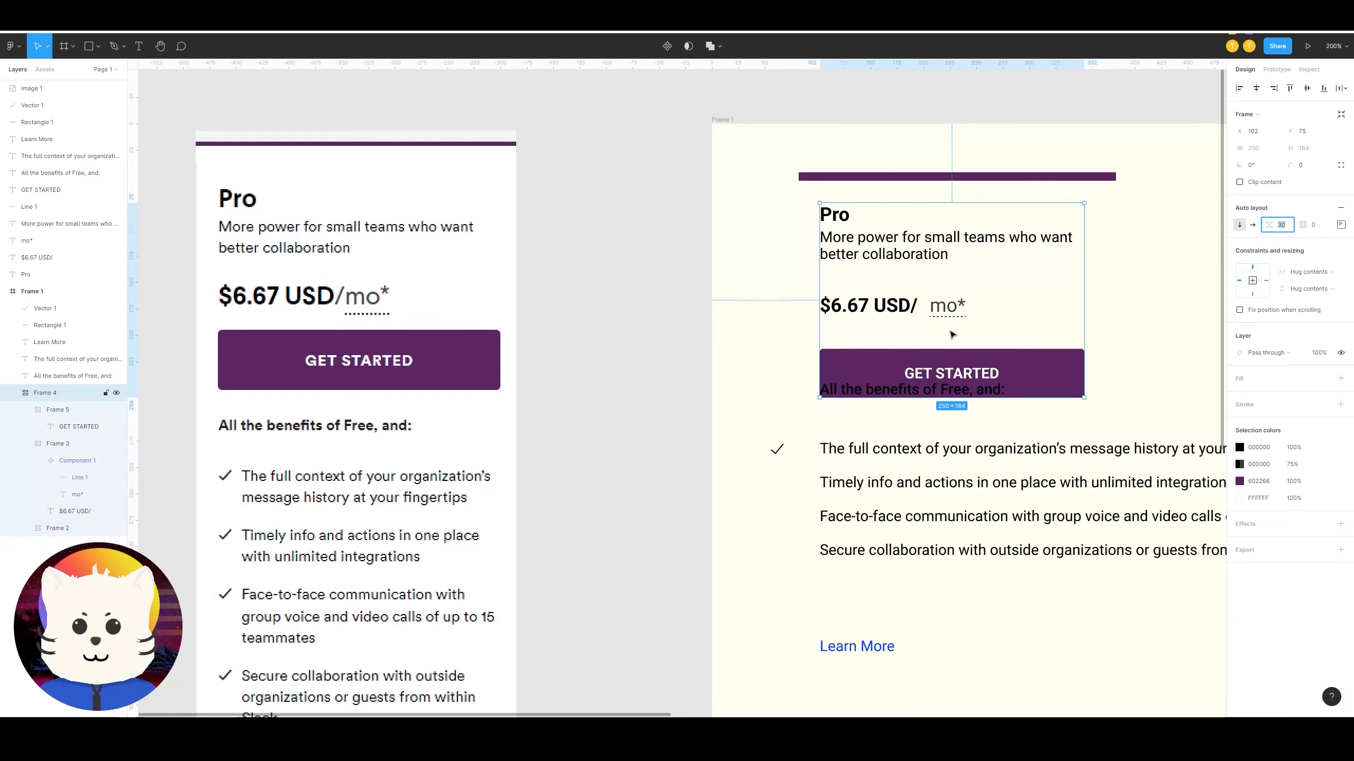
pyautogui.hotkey('shift', 'Down')
pyautogui.press('Down')
pyautogui.press('Down')
pyautogui.press('Down')
pyautogui.press('Down')
pyautogui.press('Down')
pyautogui.press('Down')
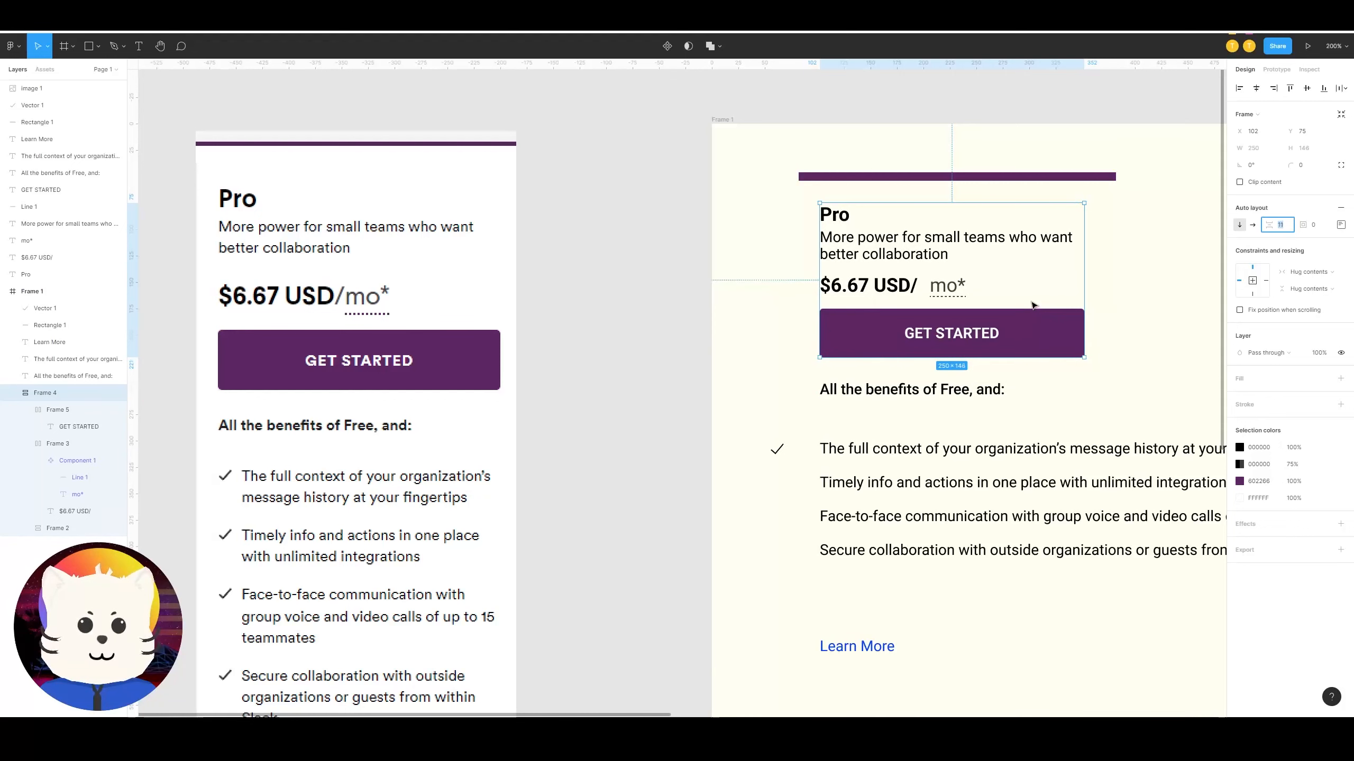
pyautogui.press('Up')
pyautogui.press('Up')
pyautogui.press('Up')
pyautogui.press('Up')
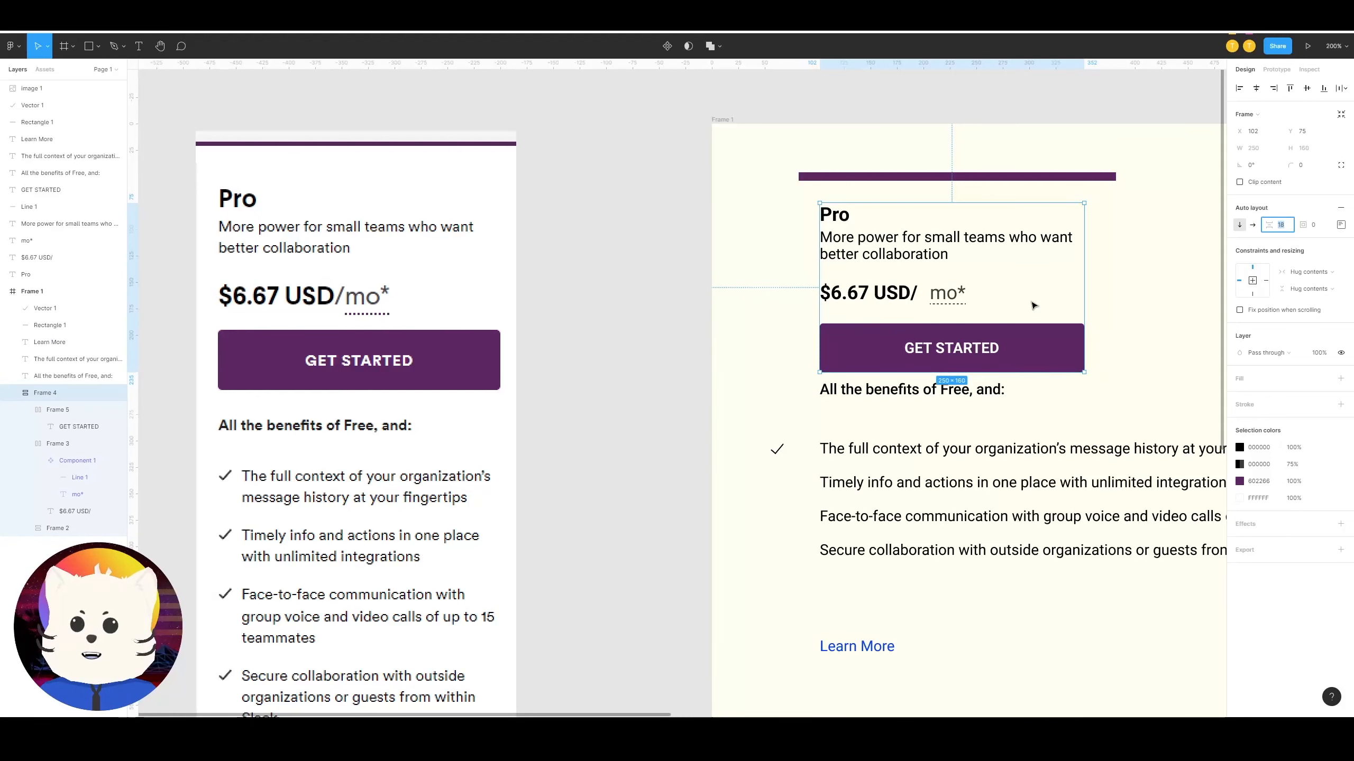
pyautogui.click(1071, 386)
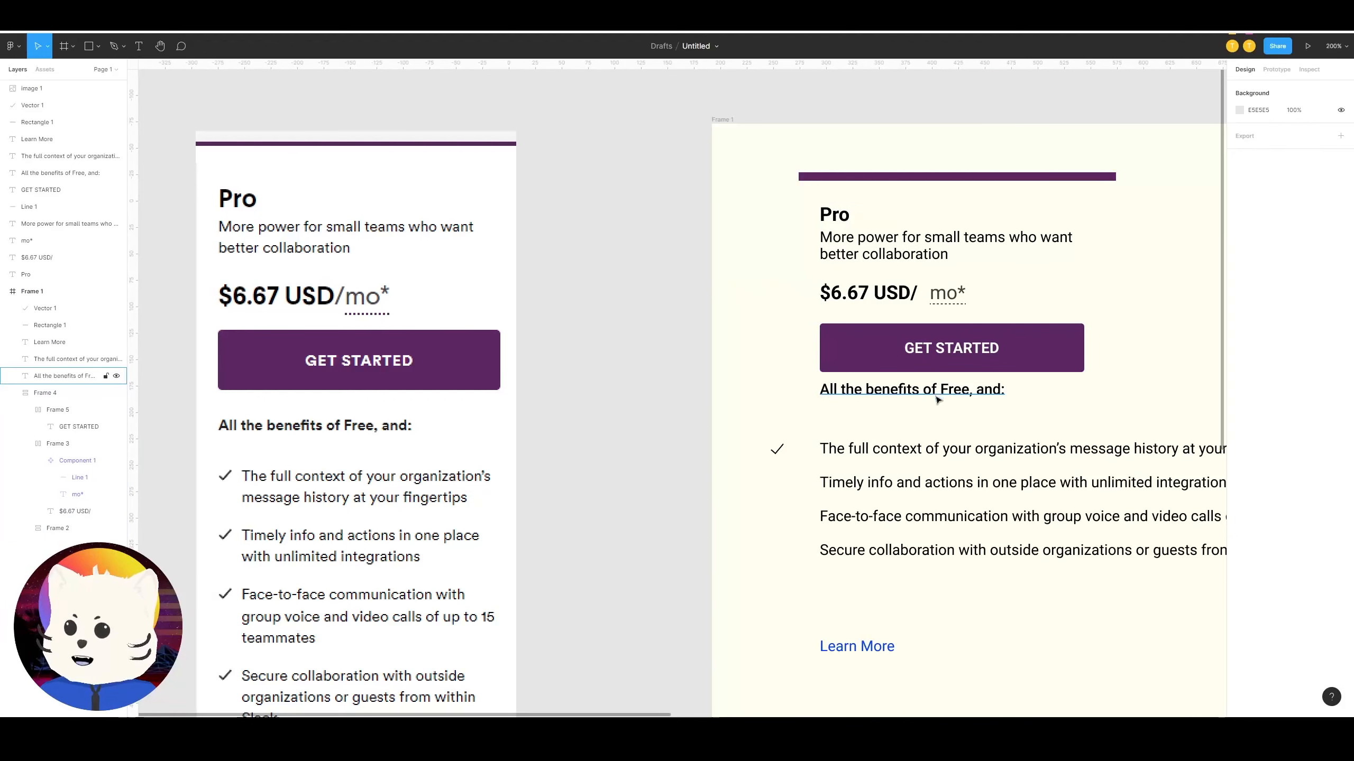
# Step: Move the "All the benefits of Free, and:" text into the auto layout frame, directly beneath the GET STARTED button
pyautogui.moveTo(940, 393)
pyautogui.mouseDown()
pyautogui.moveTo(939, 410)
pyautogui.moveTo(943, 379)
pyautogui.mouseUp()
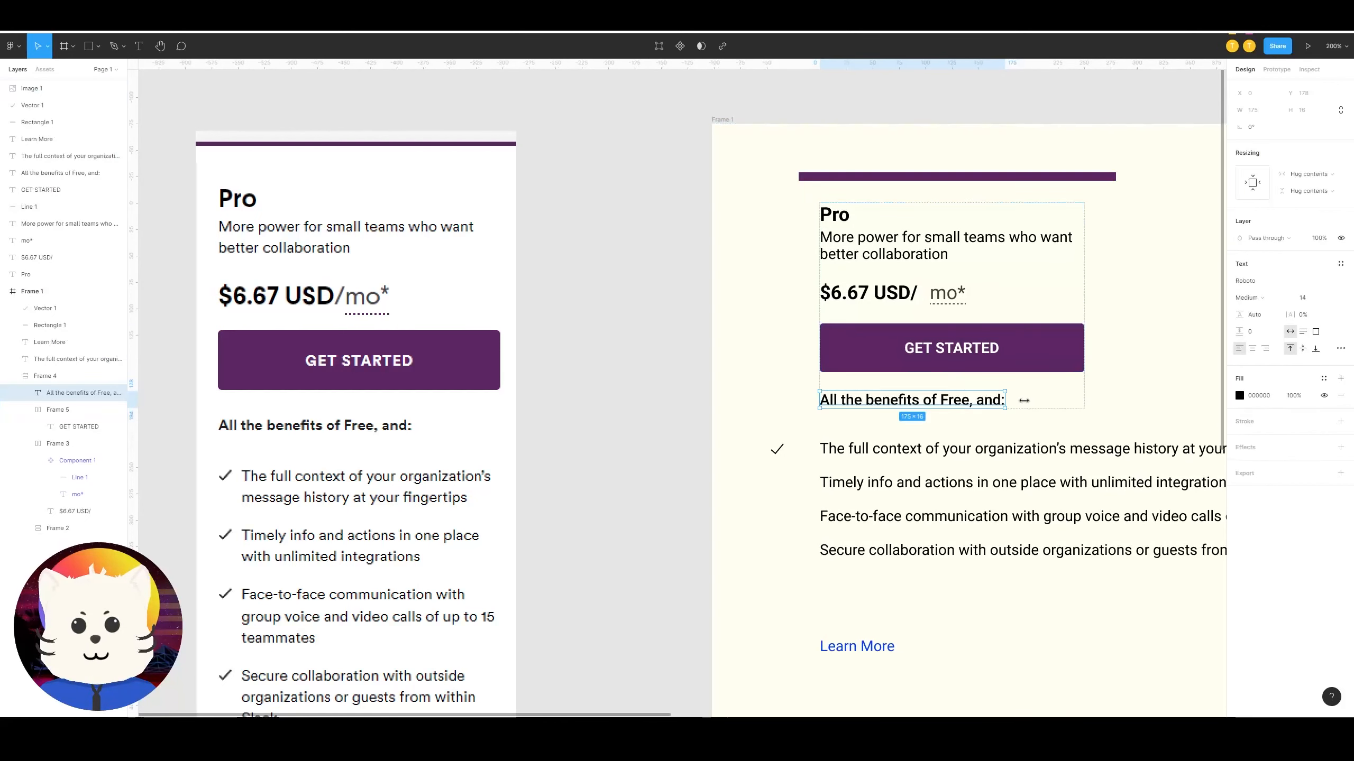
pyautogui.click(1100, 409)
pyautogui.scroll(-3, 1087, 405)
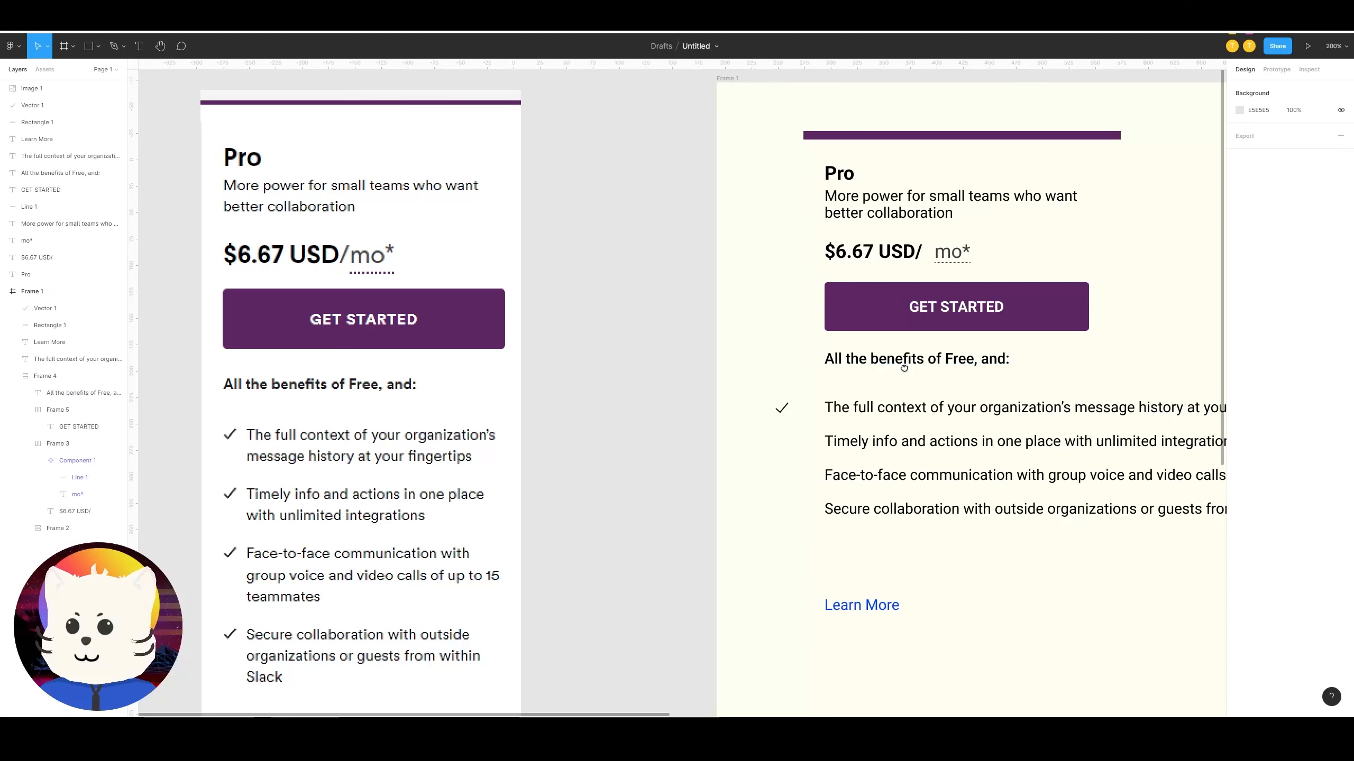
pyautogui.moveTo(900, 362); pyautogui.dragTo(966, 353)
pyautogui.click(448, 352)
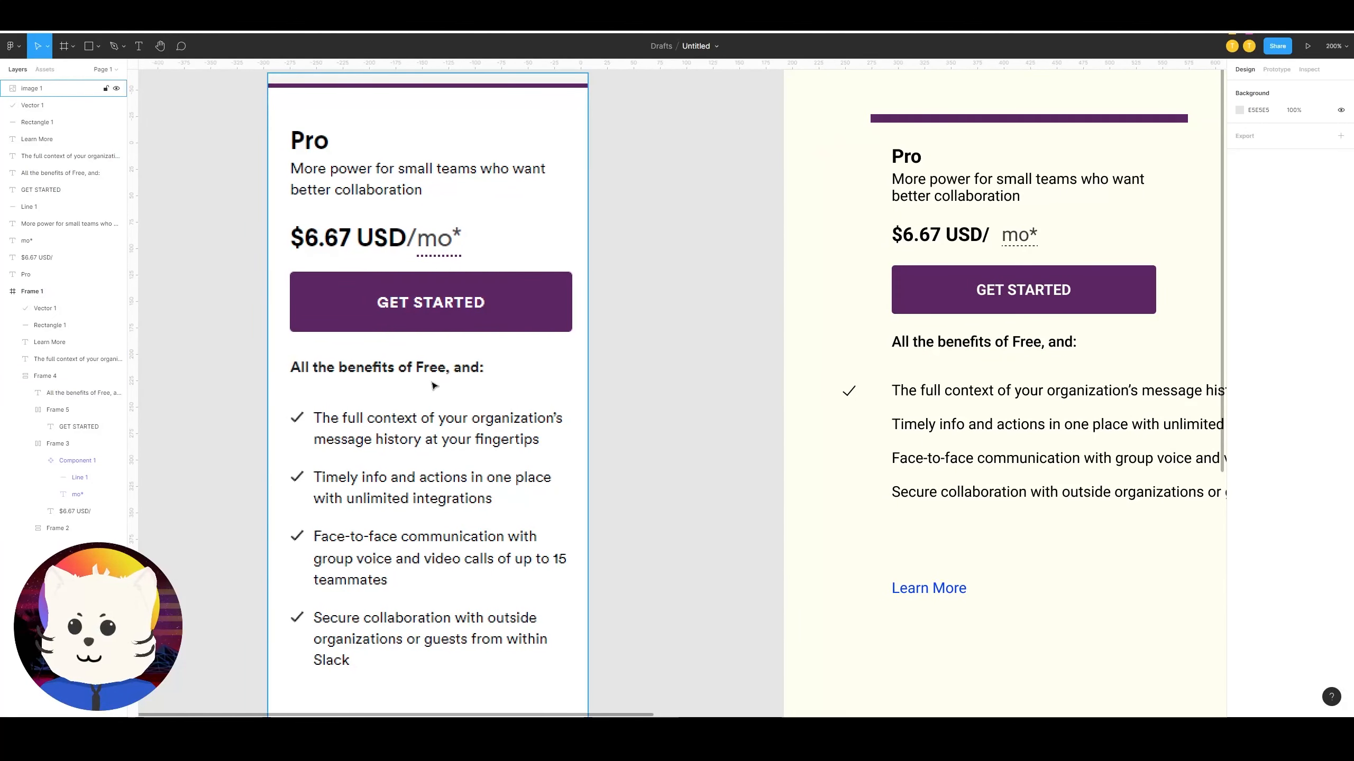
pyautogui.click(686, 421)
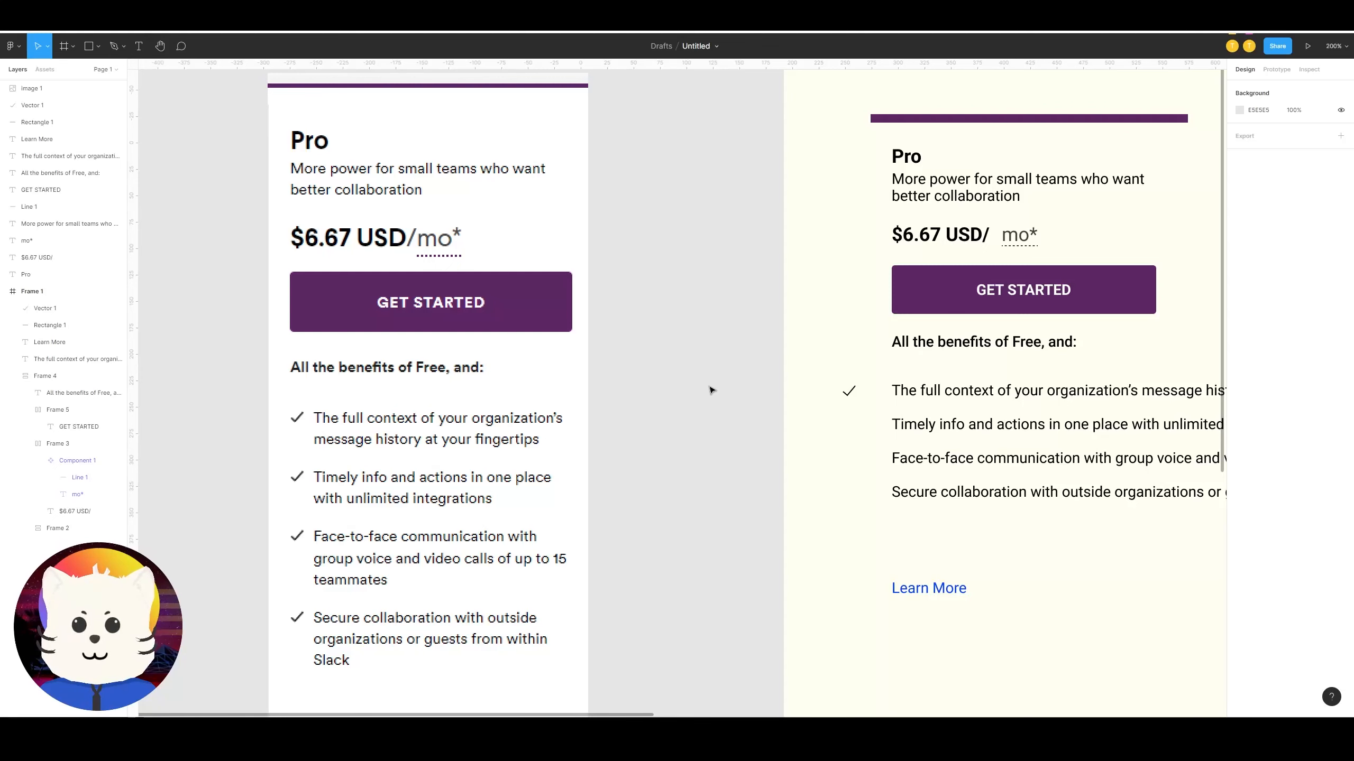
# Step: Move the four-line feature list text down to free space beneath the "All the benefits of Free, and:" heading
pyautogui.moveTo(721, 373); pyautogui.dragTo(500, 367)
pyautogui.moveTo(803, 372); pyautogui.dragTo(899, 365)
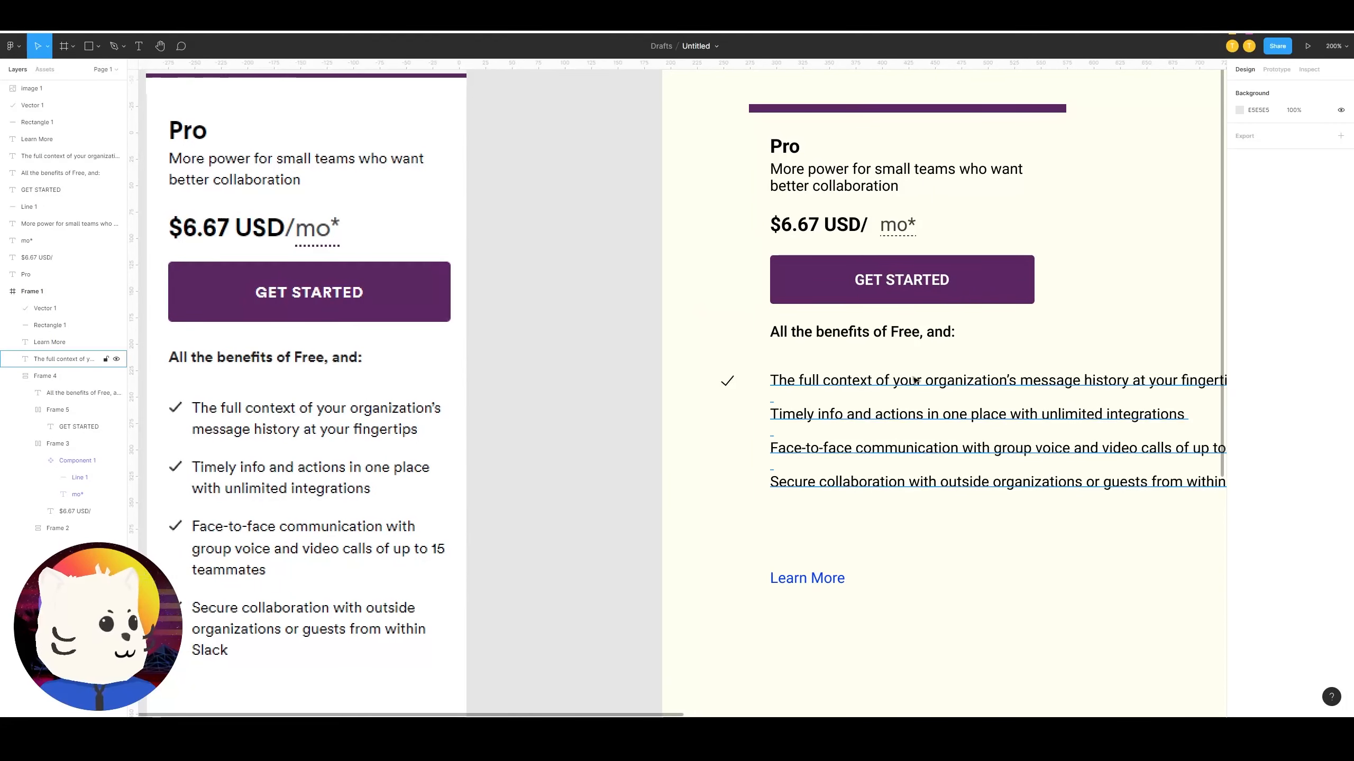
pyautogui.press('Escape')
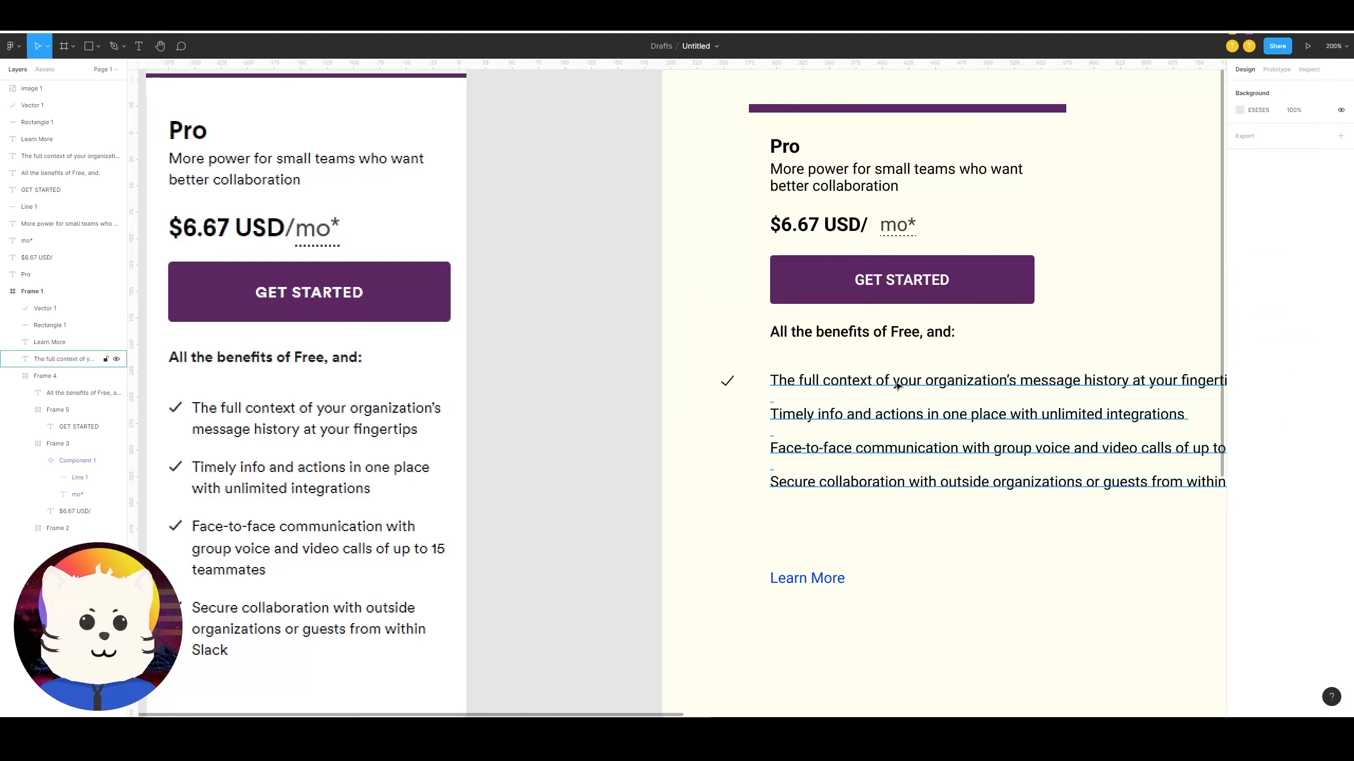
pyautogui.moveTo(915, 378); pyautogui.dragTo(914, 466)
# Step: Copy the feature list's first line, "The full context of your organization's message history at your fingertips"
pyautogui.hscroll(5, 765, 411)
pyautogui.scroll(-1, 765, 412)
pyautogui.doubleClick(765, 411)
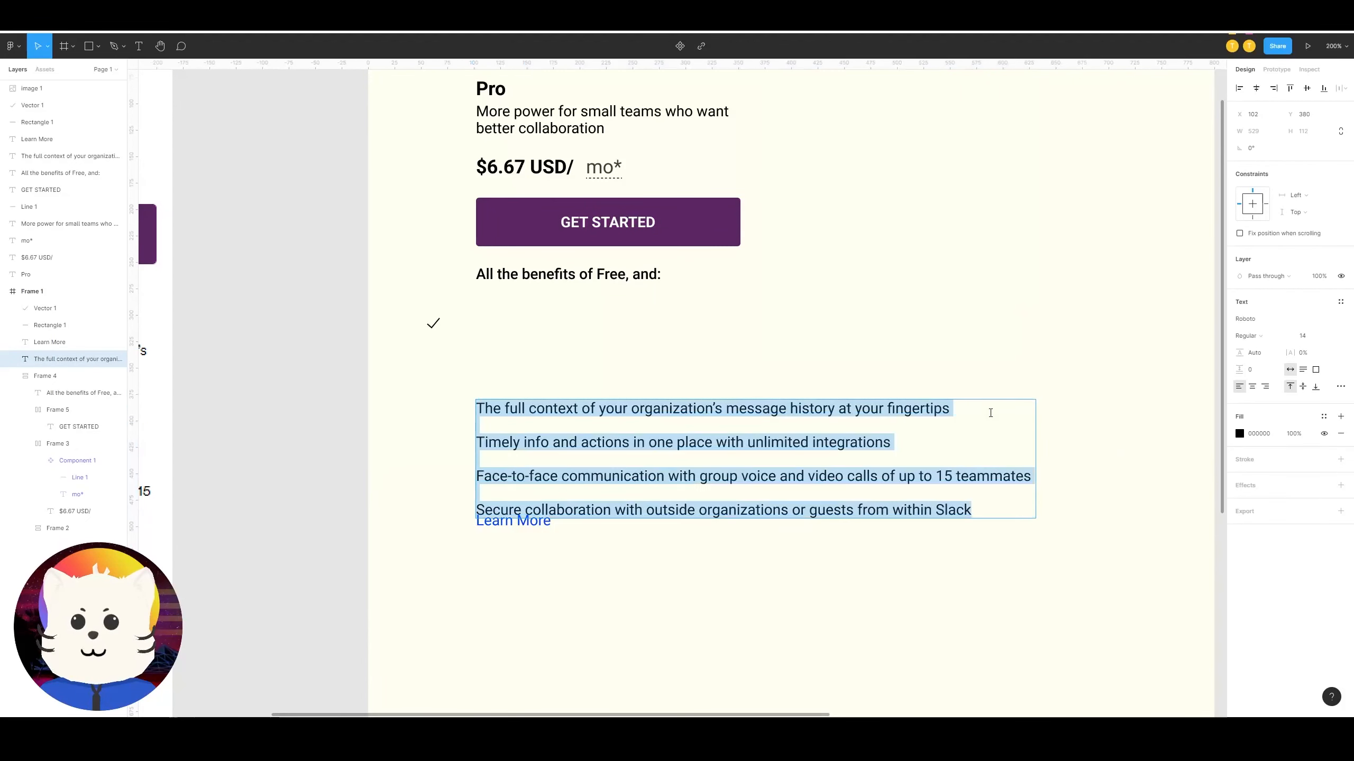
pyautogui.moveTo(990, 414); pyautogui.dragTo(459, 387)
pyautogui.hotkey('ctrl', 'c')
pyautogui.click(628, 366)
# Step: Paste the copied first feature line into a new text layer beside the check mark
pyautogui.moveTo(640, 363); pyautogui.dragTo(832, 386)
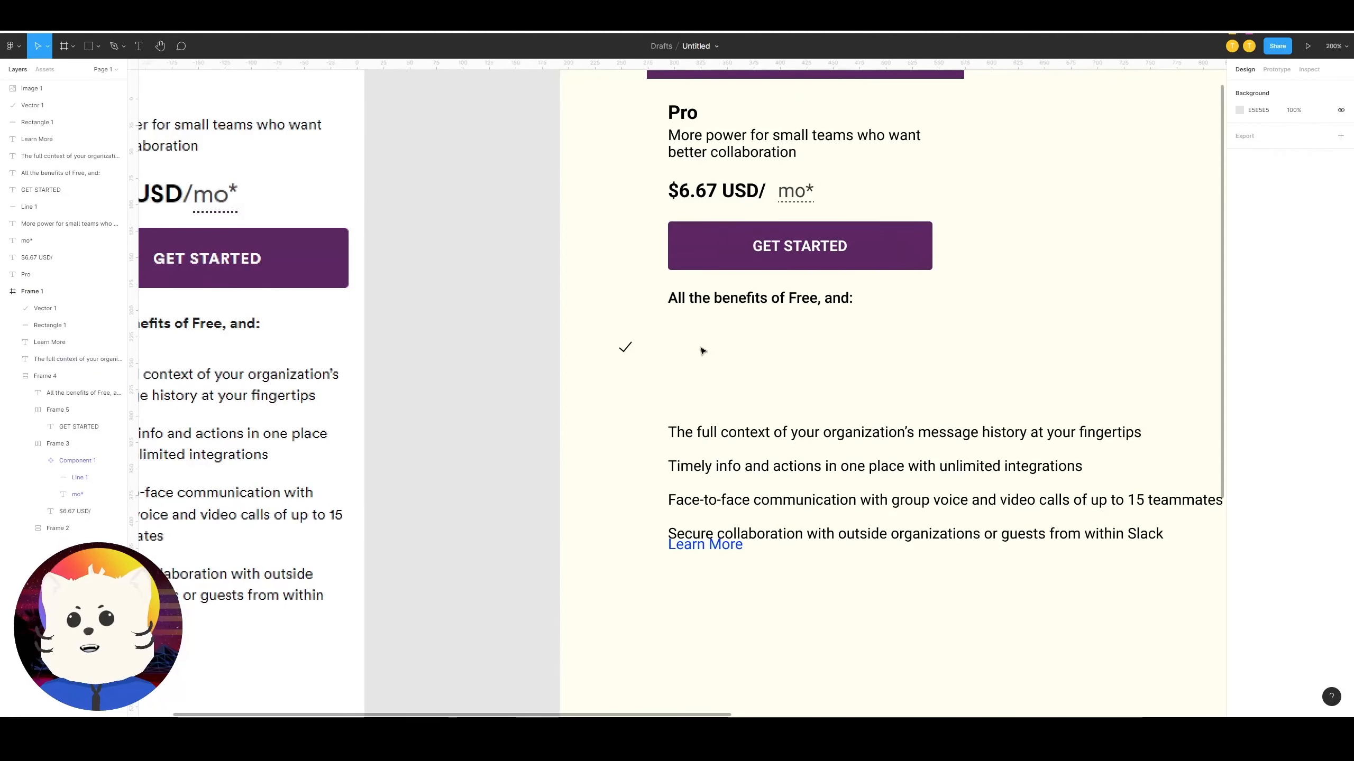
pyautogui.moveTo(696, 348); pyautogui.dragTo(870, 384)
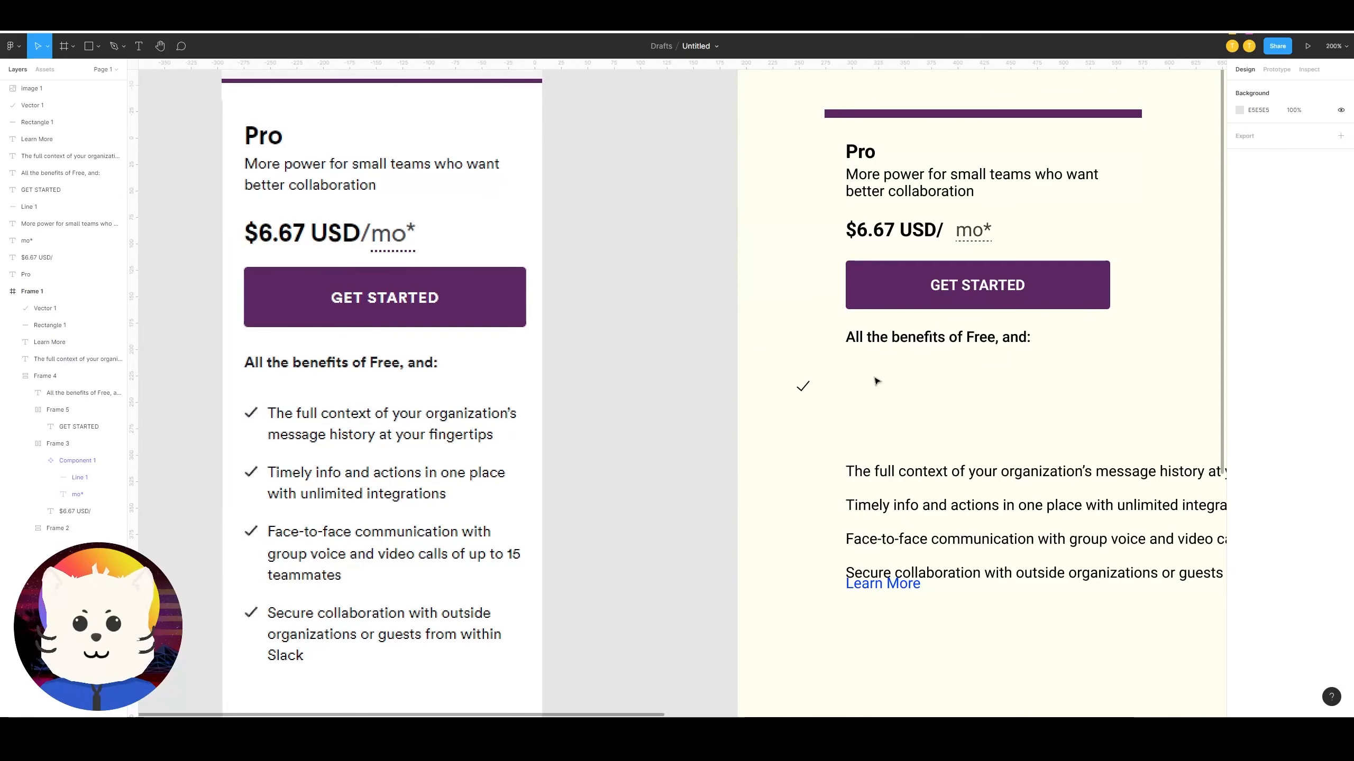
pyautogui.press('t')
pyautogui.click(850, 377)
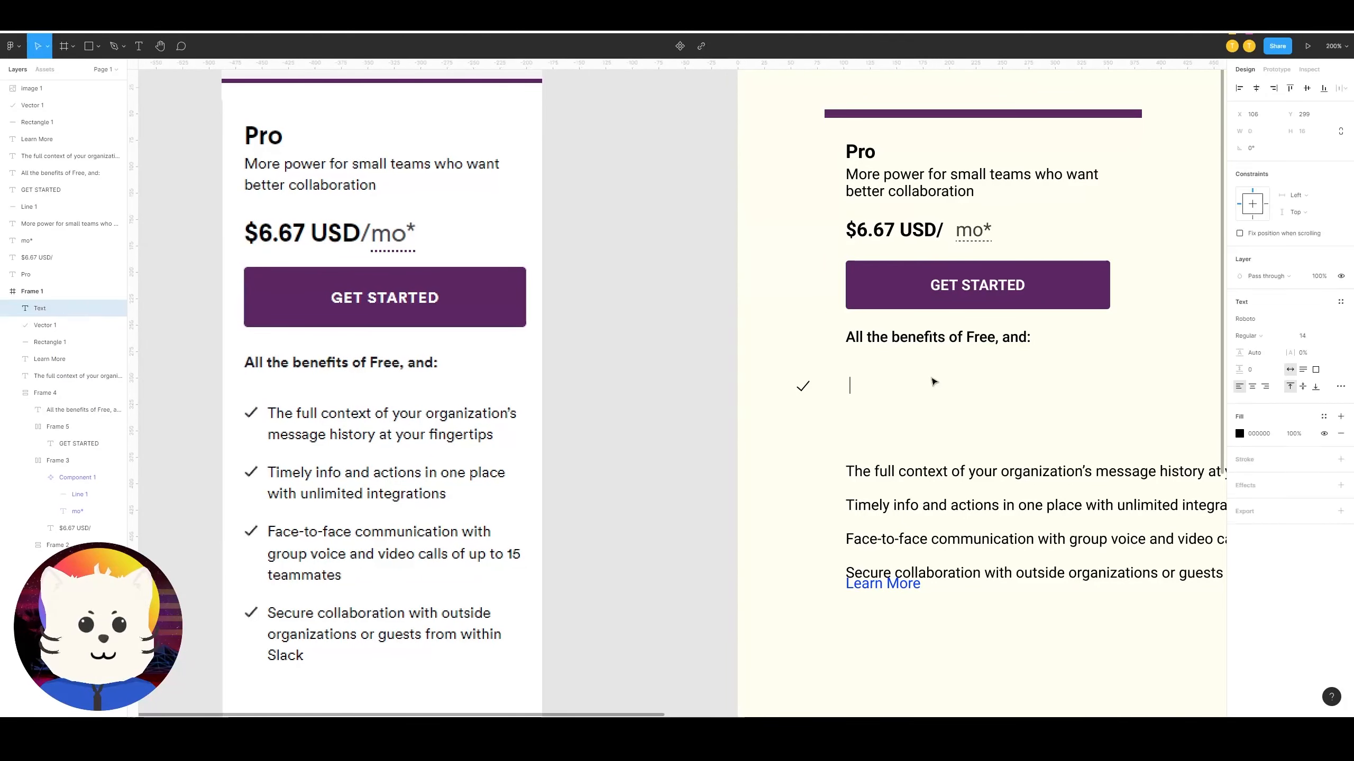
pyautogui.hotkey('ctrl', 'v')
pyautogui.press('Escape')
pyautogui.moveTo(977, 357); pyautogui.dragTo(823, 437)
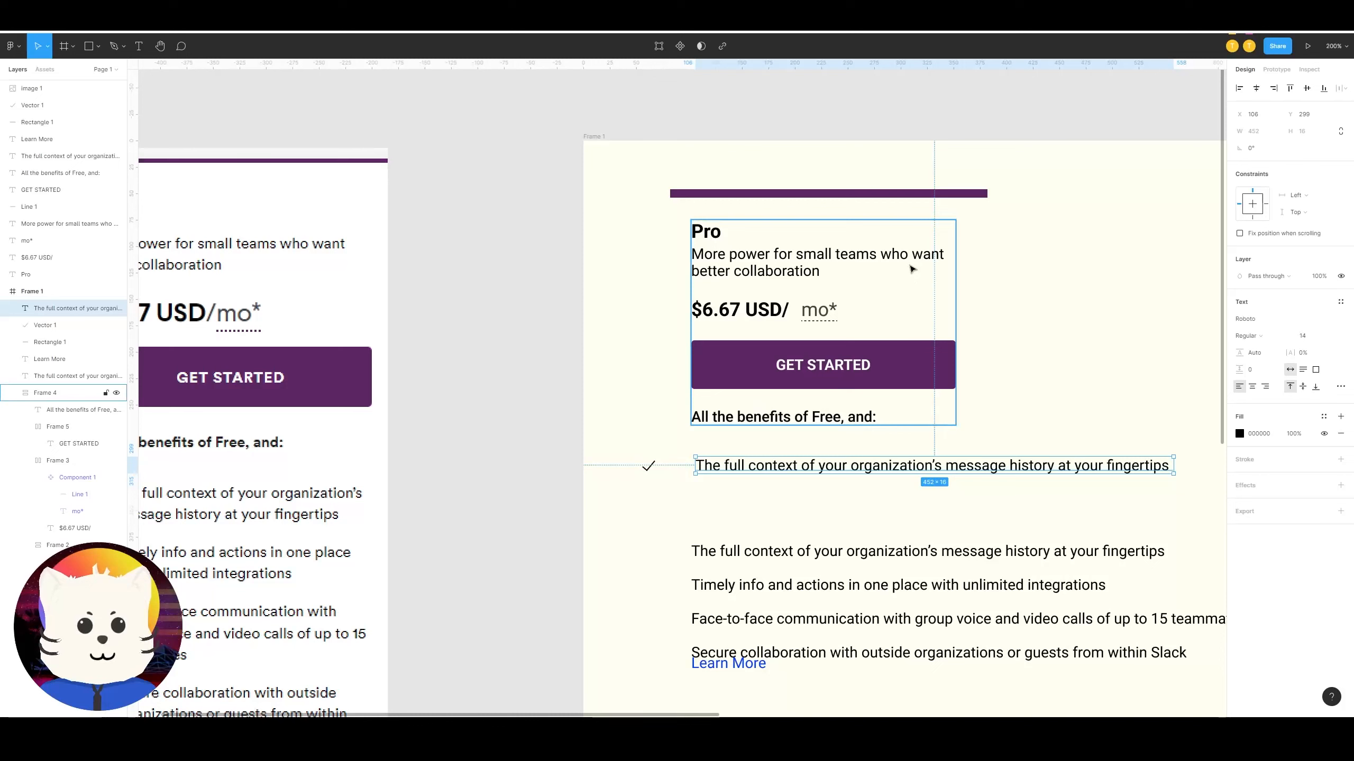
# Step: Narrow the new feature text beside the check mark to a width of 250 so it wraps onto two lines
pyautogui.click(911, 270)
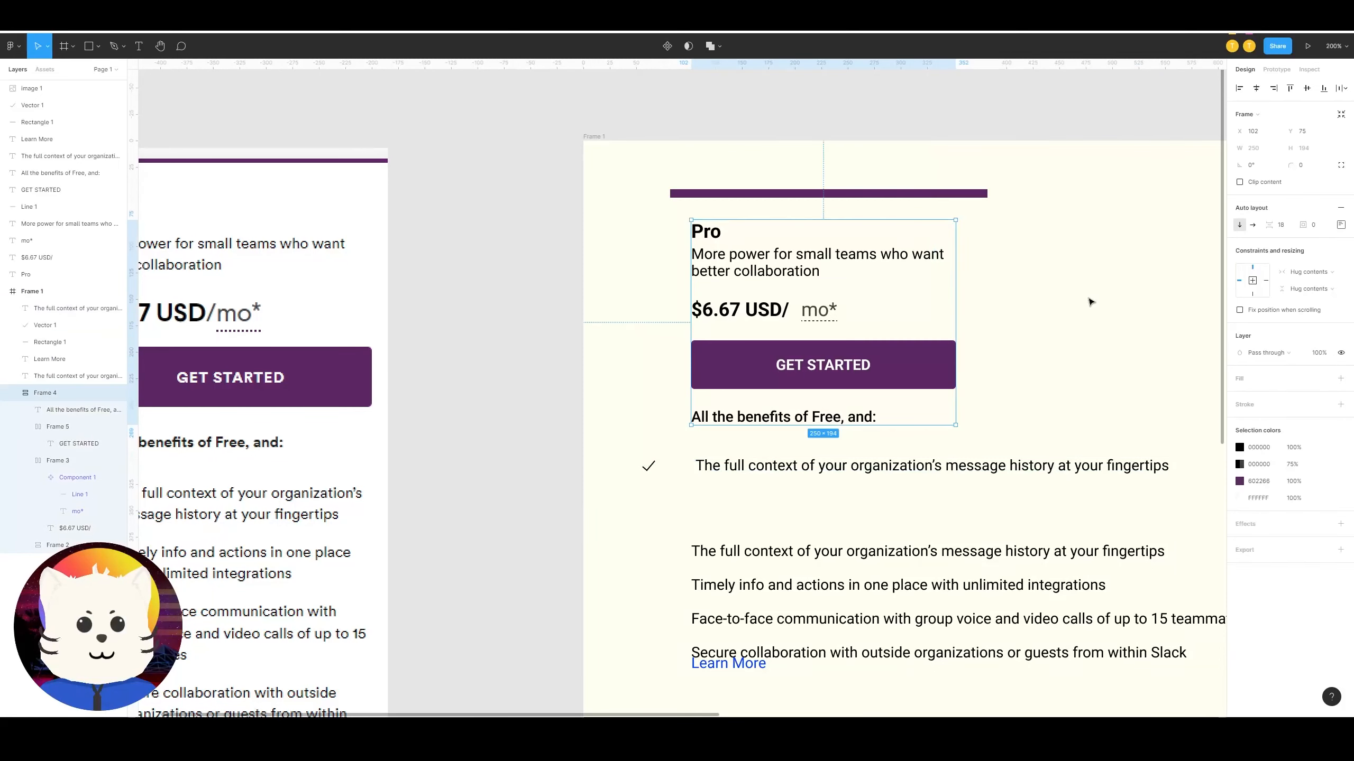
pyautogui.click(996, 466)
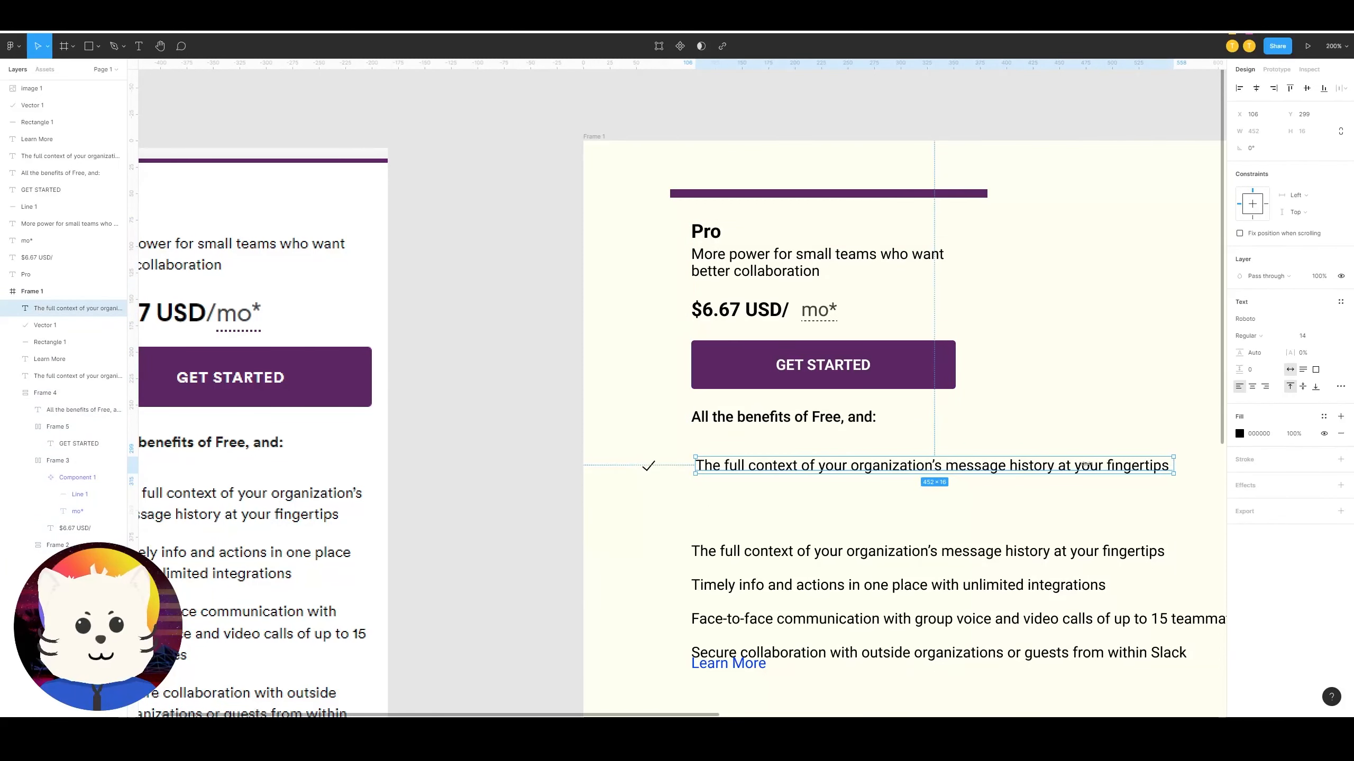
pyautogui.moveTo(1086, 465); pyautogui.dragTo(960, 464)
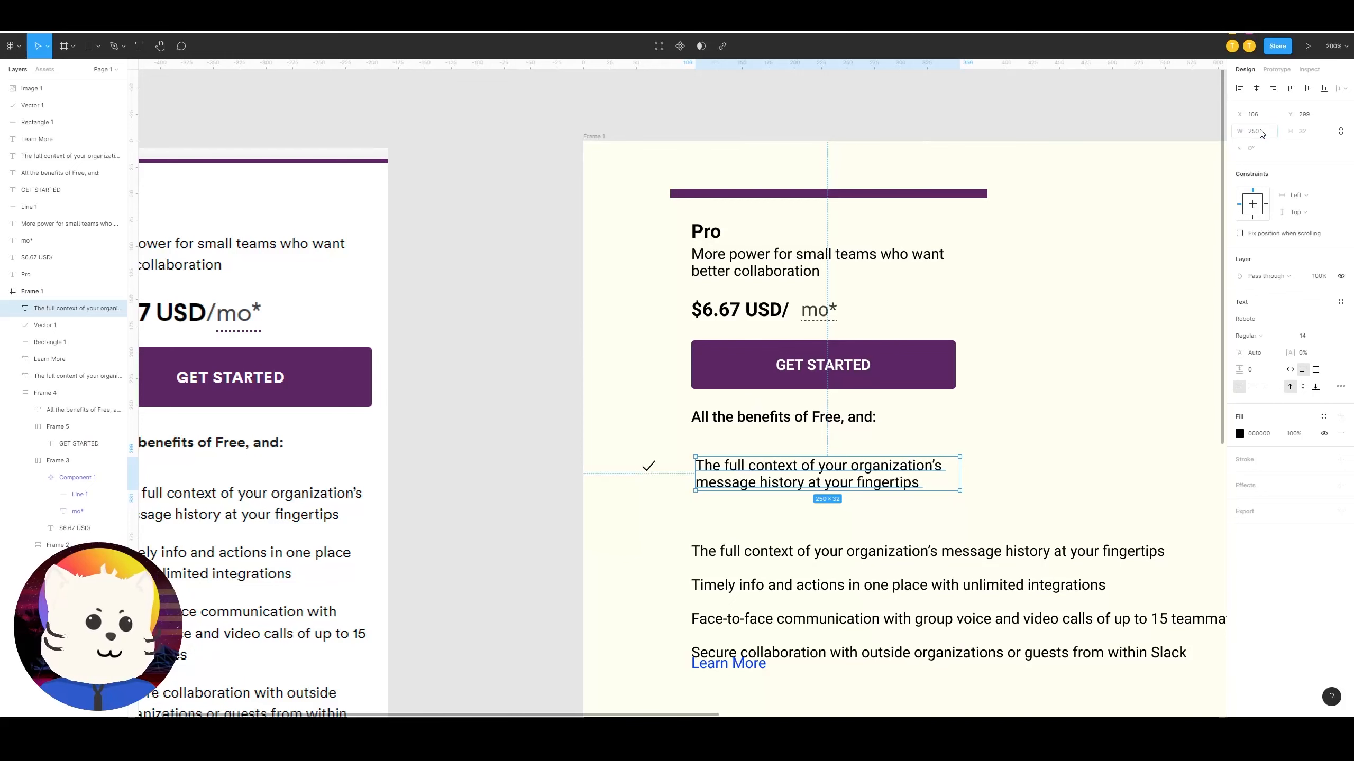
# Step: Align the wrapped feature text's left edge with the heading and button above it
pyautogui.moveTo(803, 466); pyautogui.dragTo(799, 468)
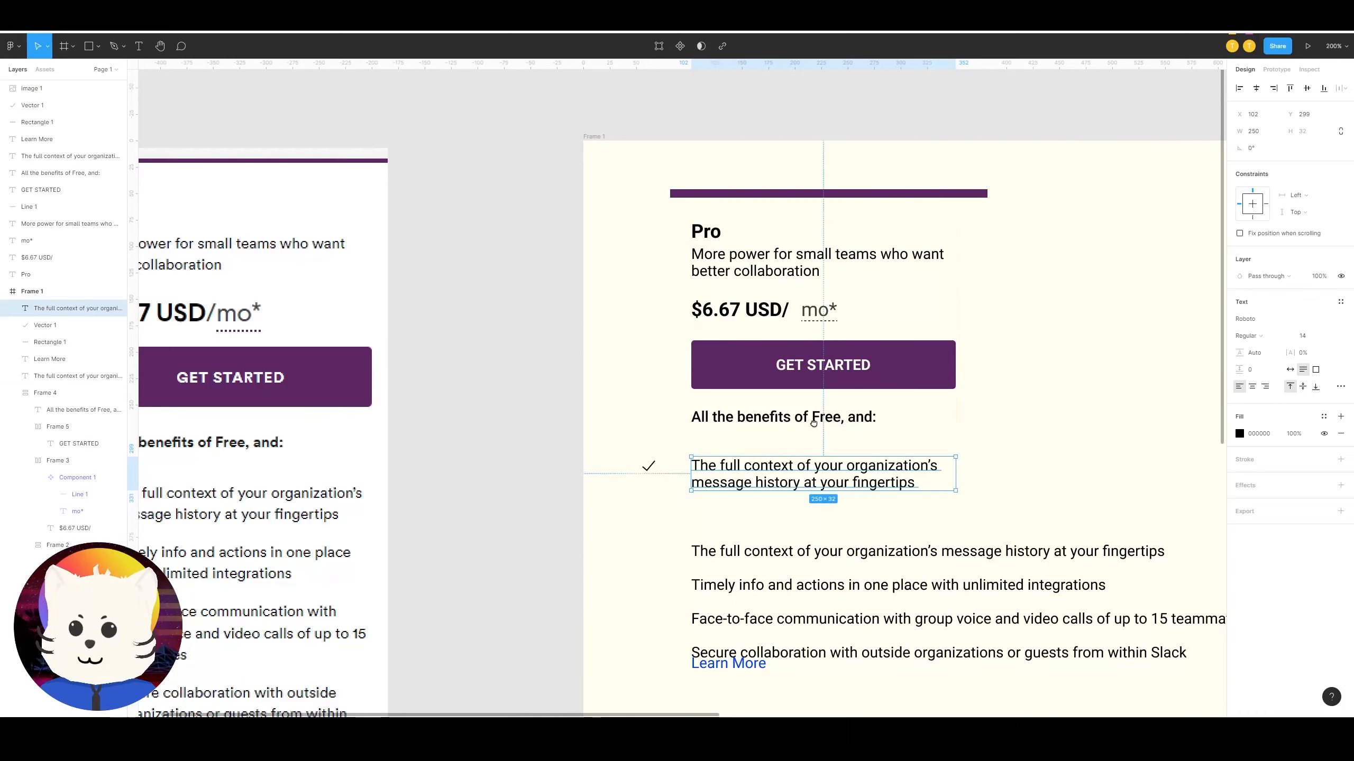
pyautogui.moveTo(813, 422); pyautogui.dragTo(954, 344)
pyautogui.click(772, 435)
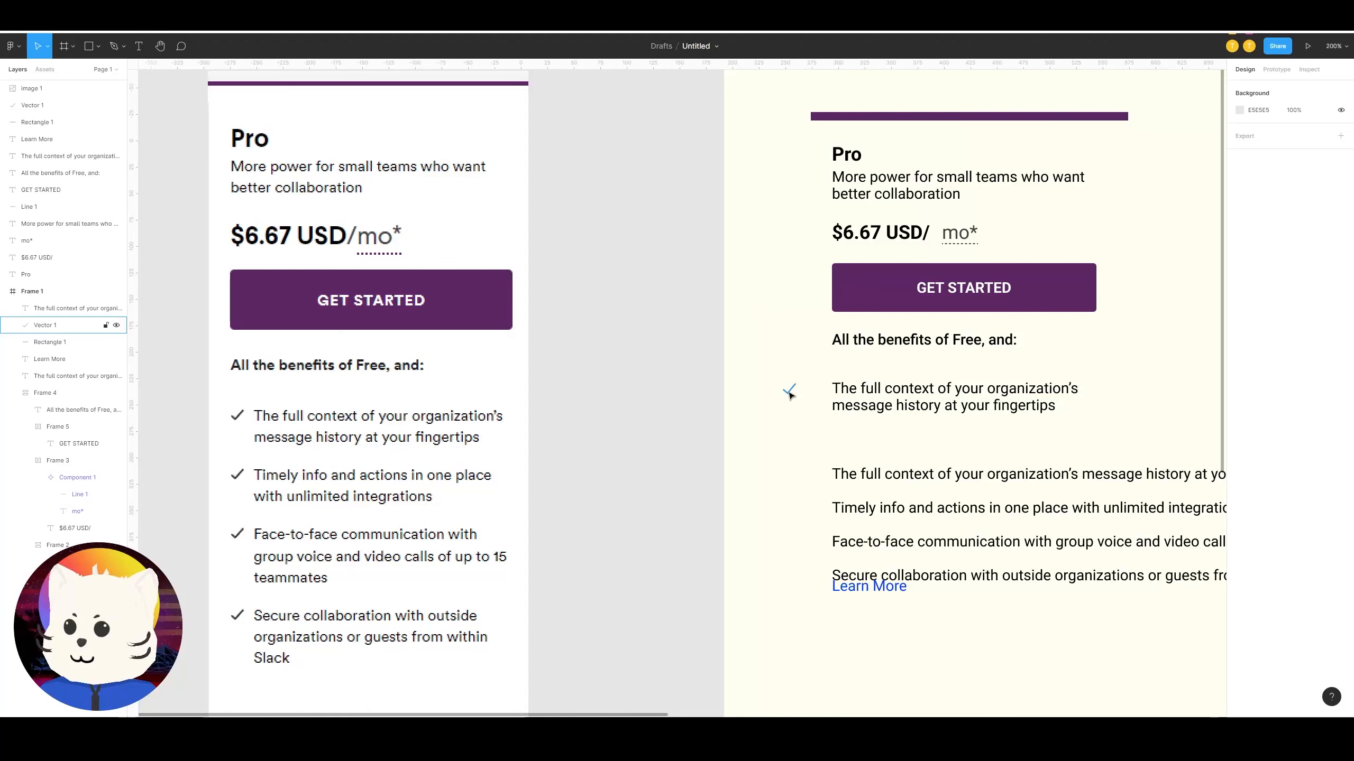
pyautogui.click(242, 428)
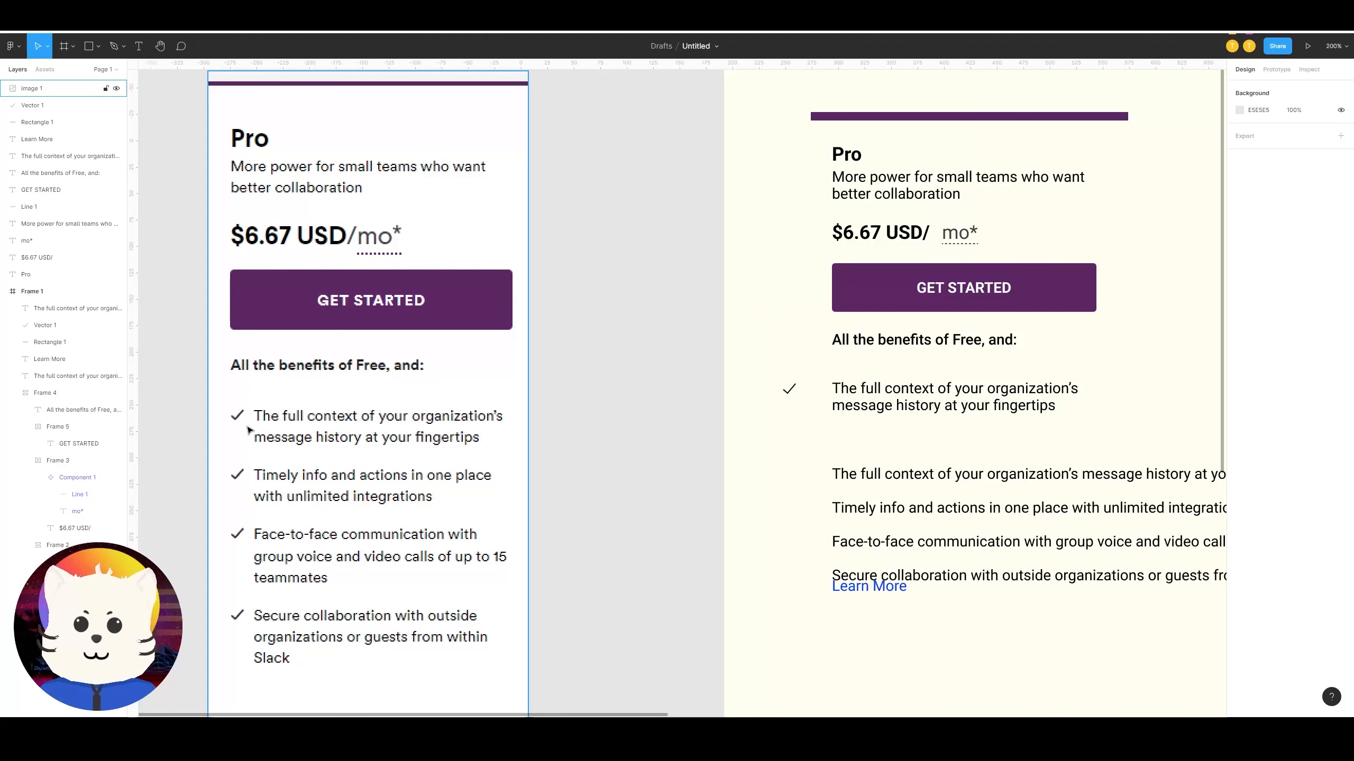
# Step: Try a width of 225 for the wrapped feature text
pyautogui.click(863, 397)
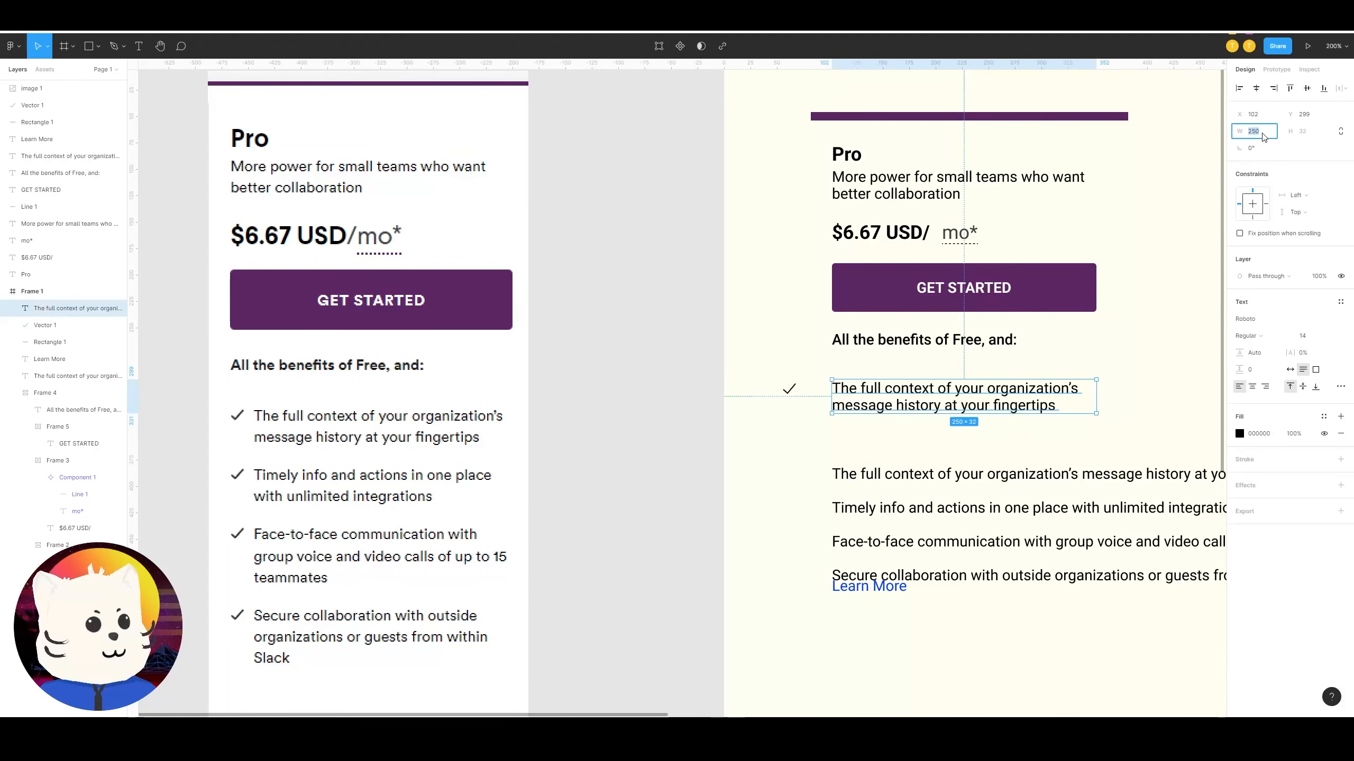
pyautogui.write('225')
pyautogui.press('Return')
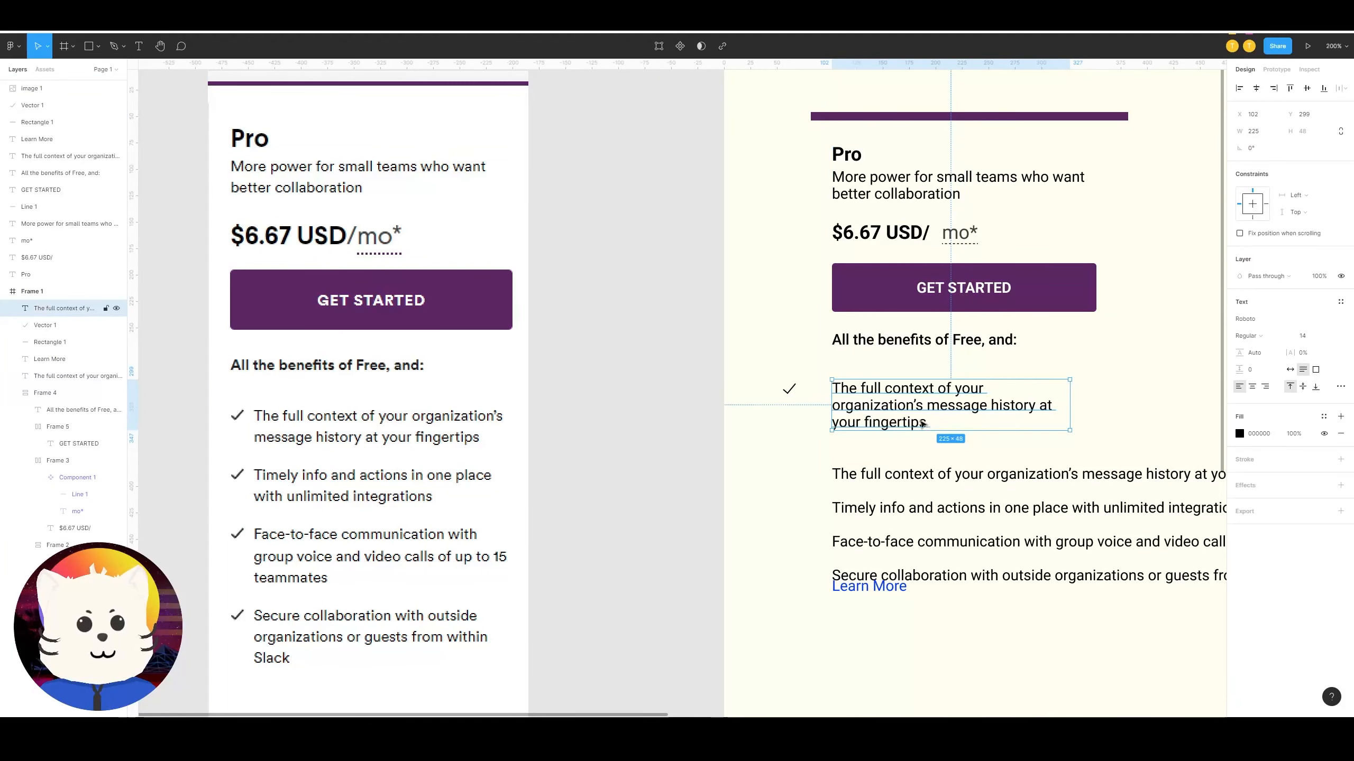
# Step: Place the check mark and feature text side by side under the benefits heading and set the text width to 235
pyautogui.moveTo(923, 424); pyautogui.dragTo(950, 410)
pyautogui.moveTo(793, 395); pyautogui.dragTo(858, 393)
pyautogui.click(872, 392)
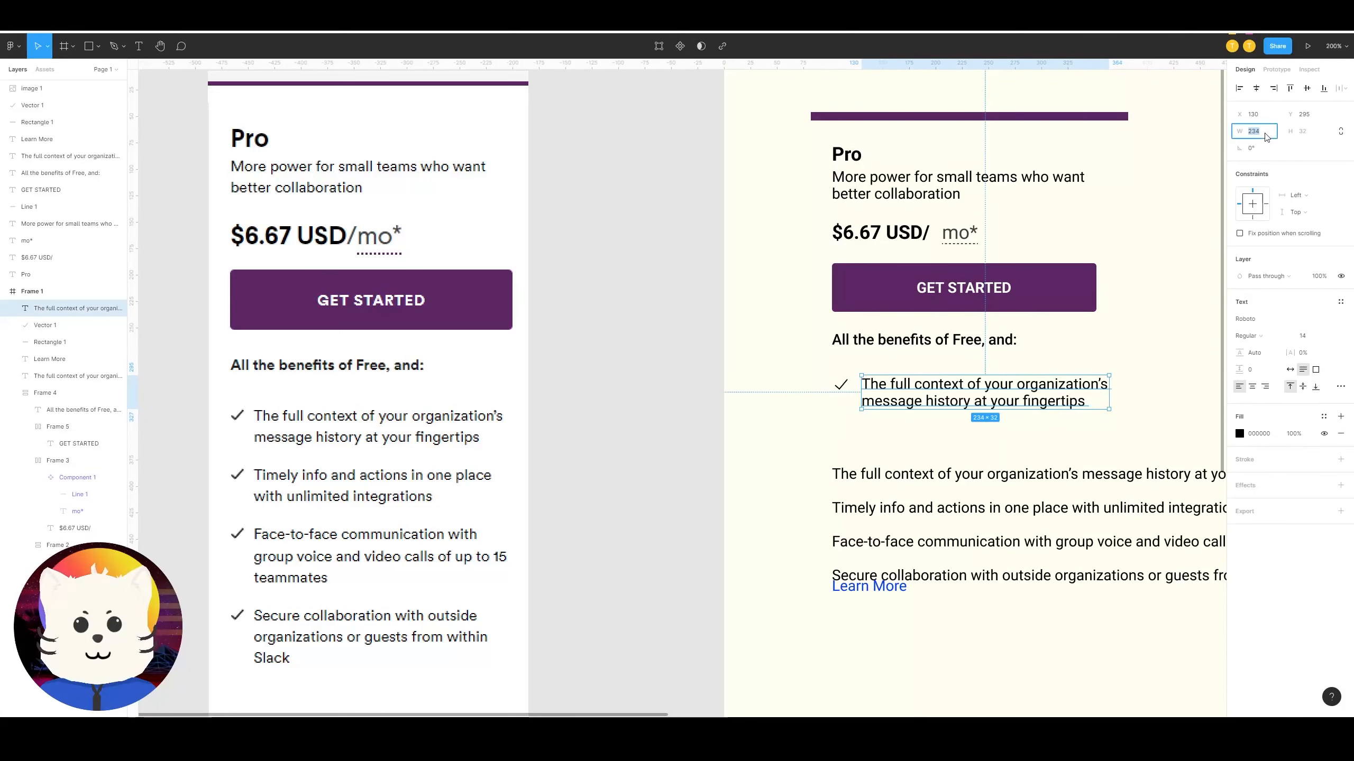
pyautogui.write('235')
pyautogui.press('Return')
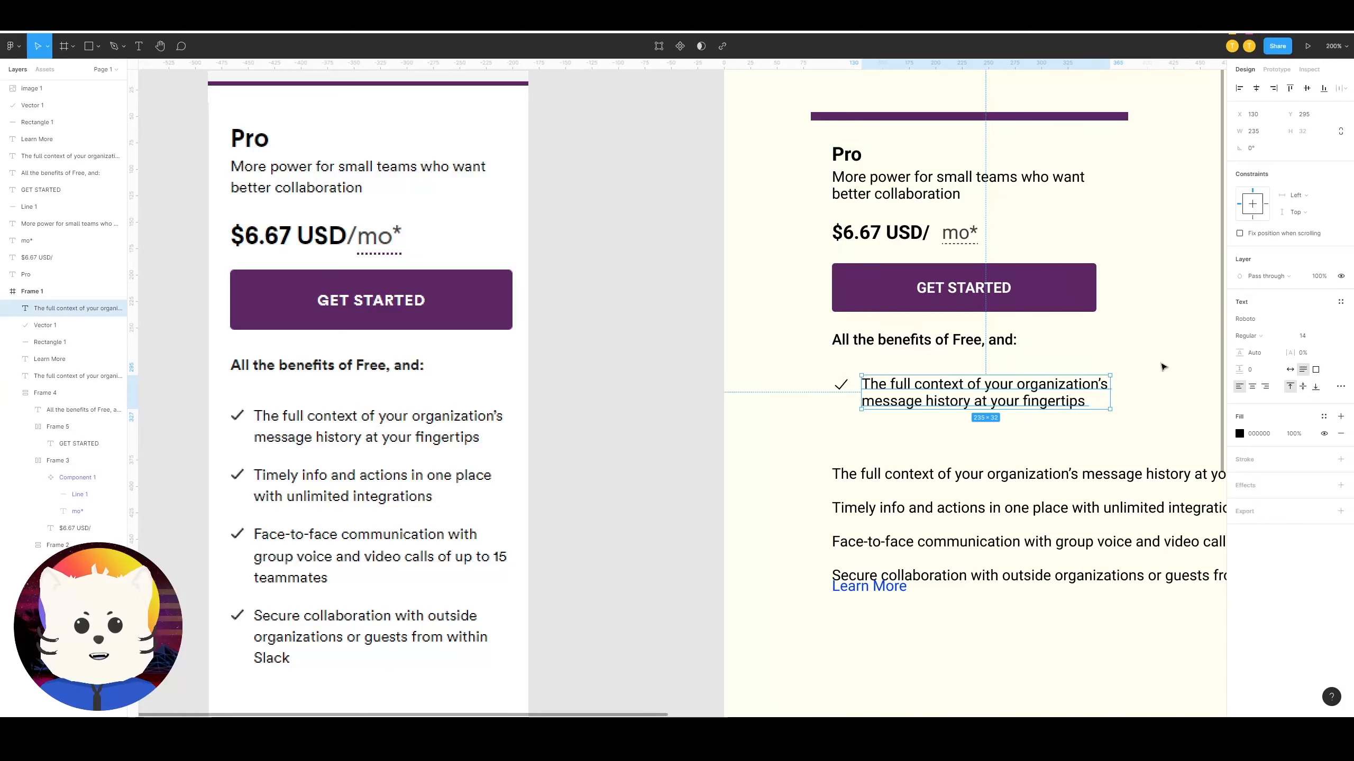
pyautogui.click(1163, 367)
pyautogui.click(972, 393)
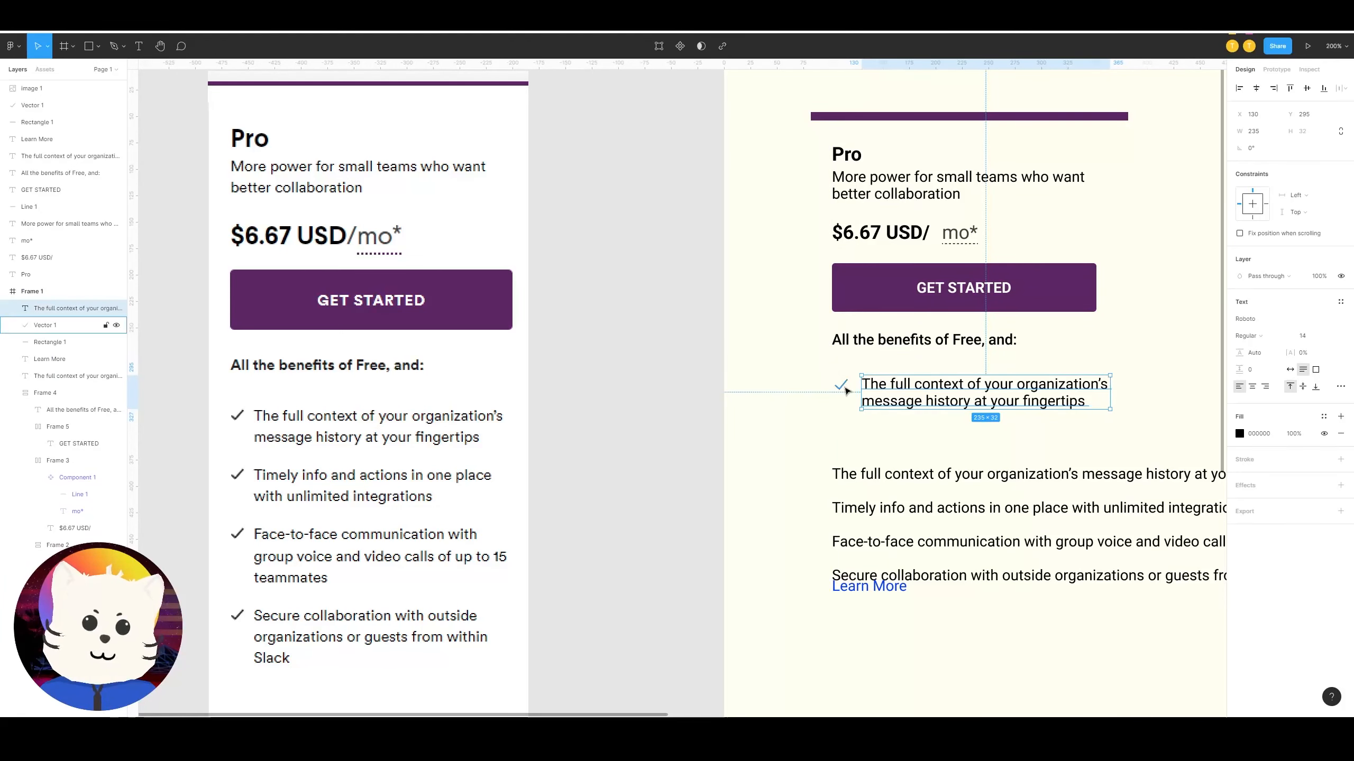
# Step: Set the check mark's stroke weight to 2
pyautogui.click(846, 390)
pyautogui.click(1264, 366)
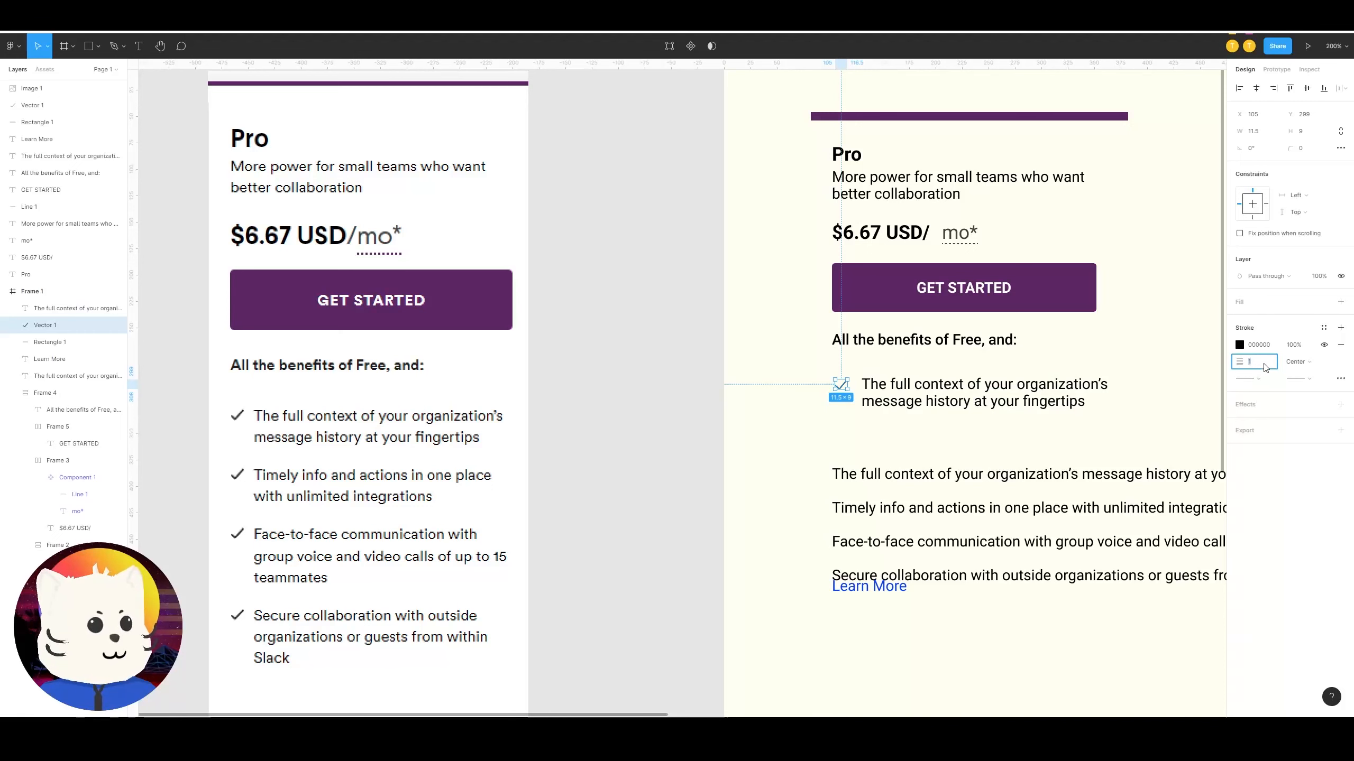
pyautogui.write('2')
pyautogui.press('Return')
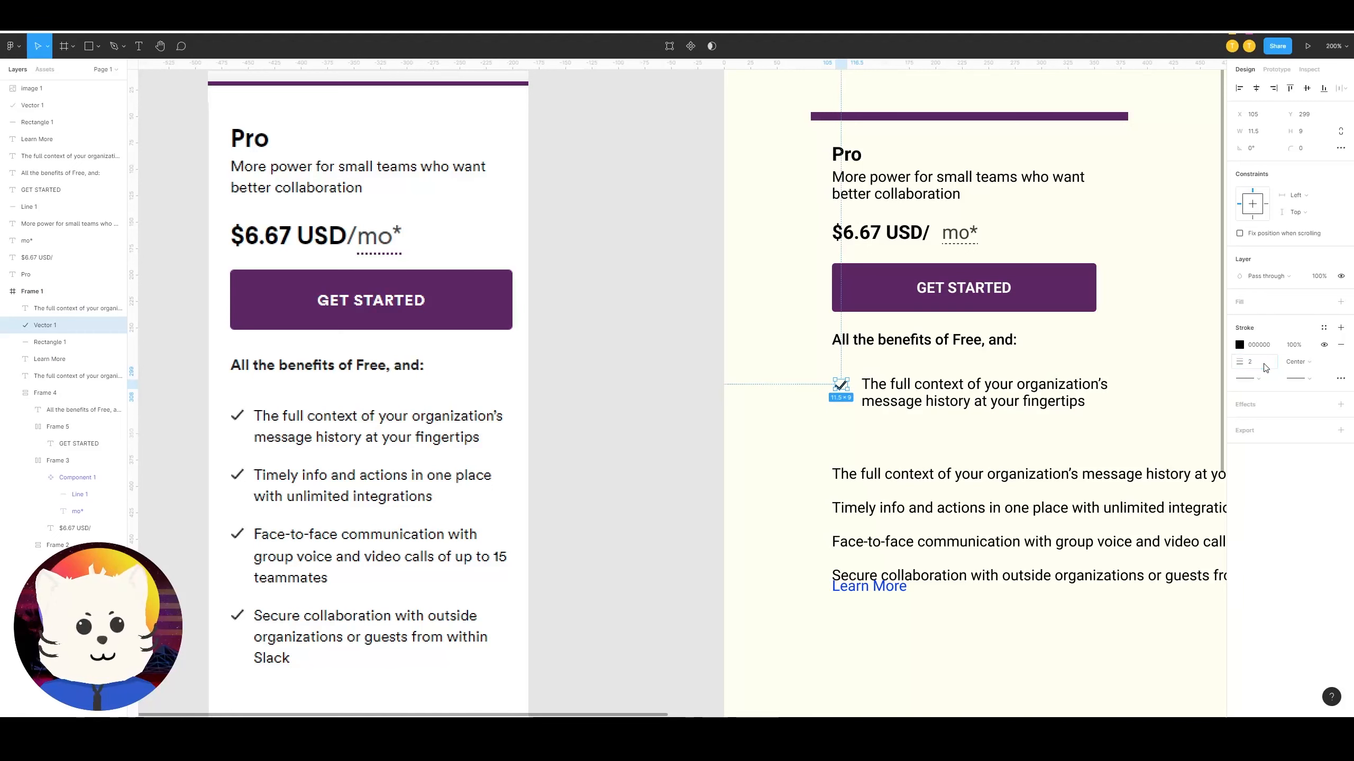
# Step: Give the check mark's stroke round end caps, keeping its stroke style solid
pyautogui.click(1340, 379)
pyautogui.click(1203, 404)
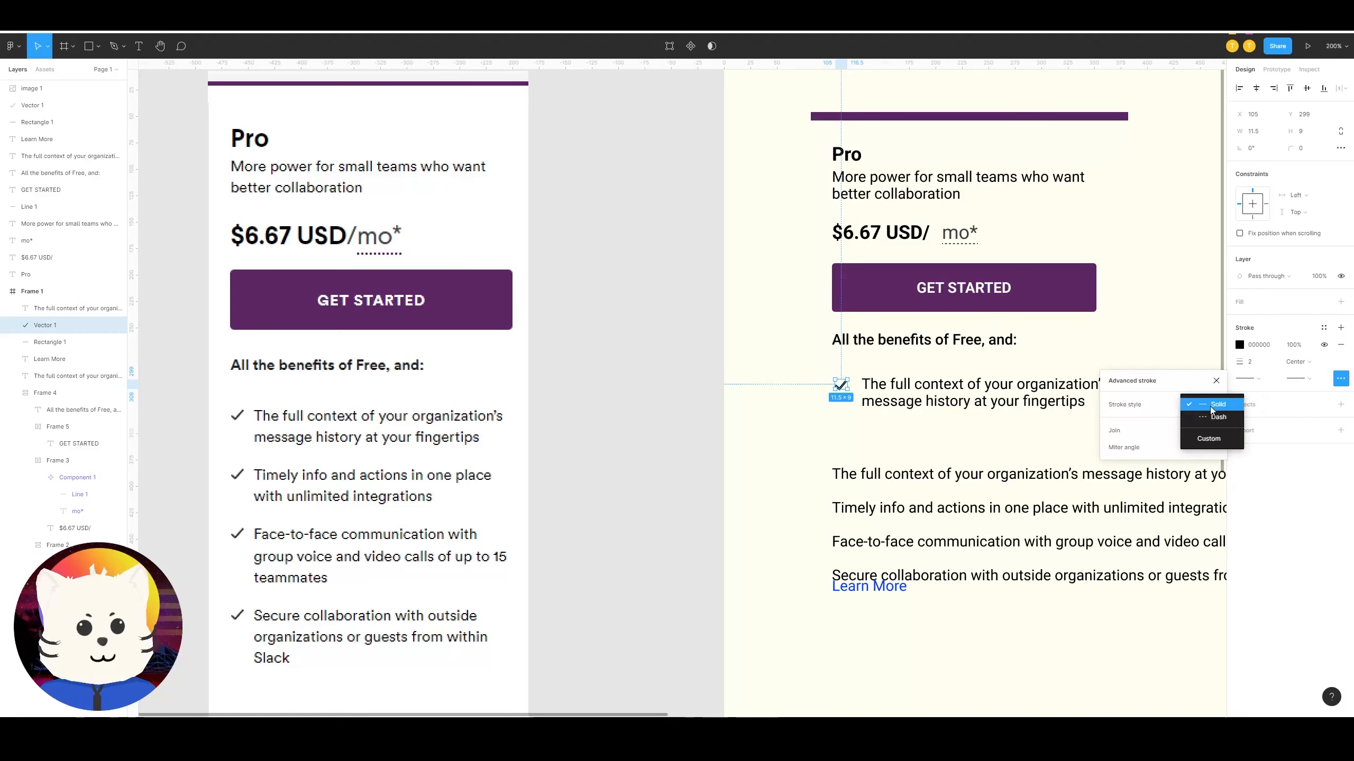
pyautogui.click(1202, 449)
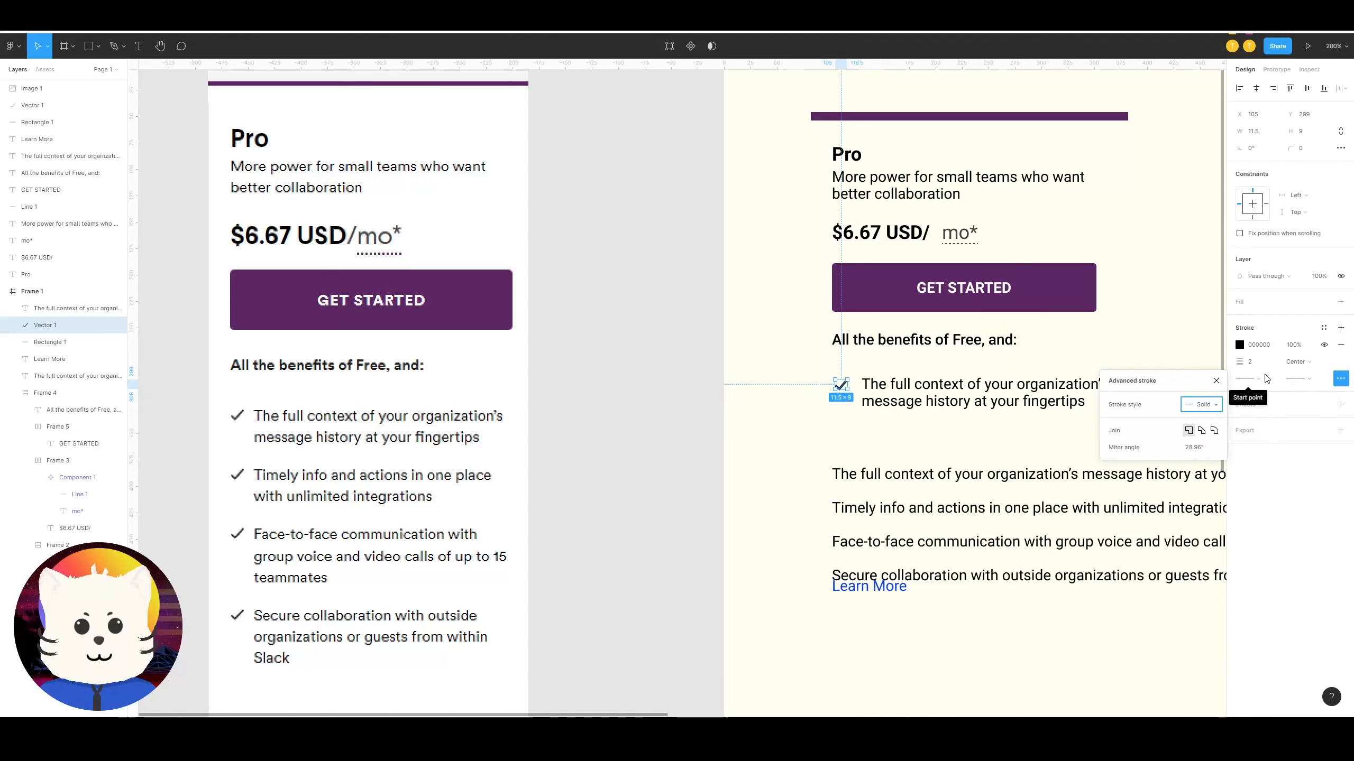
pyautogui.click(1246, 378)
pyautogui.click(1271, 448)
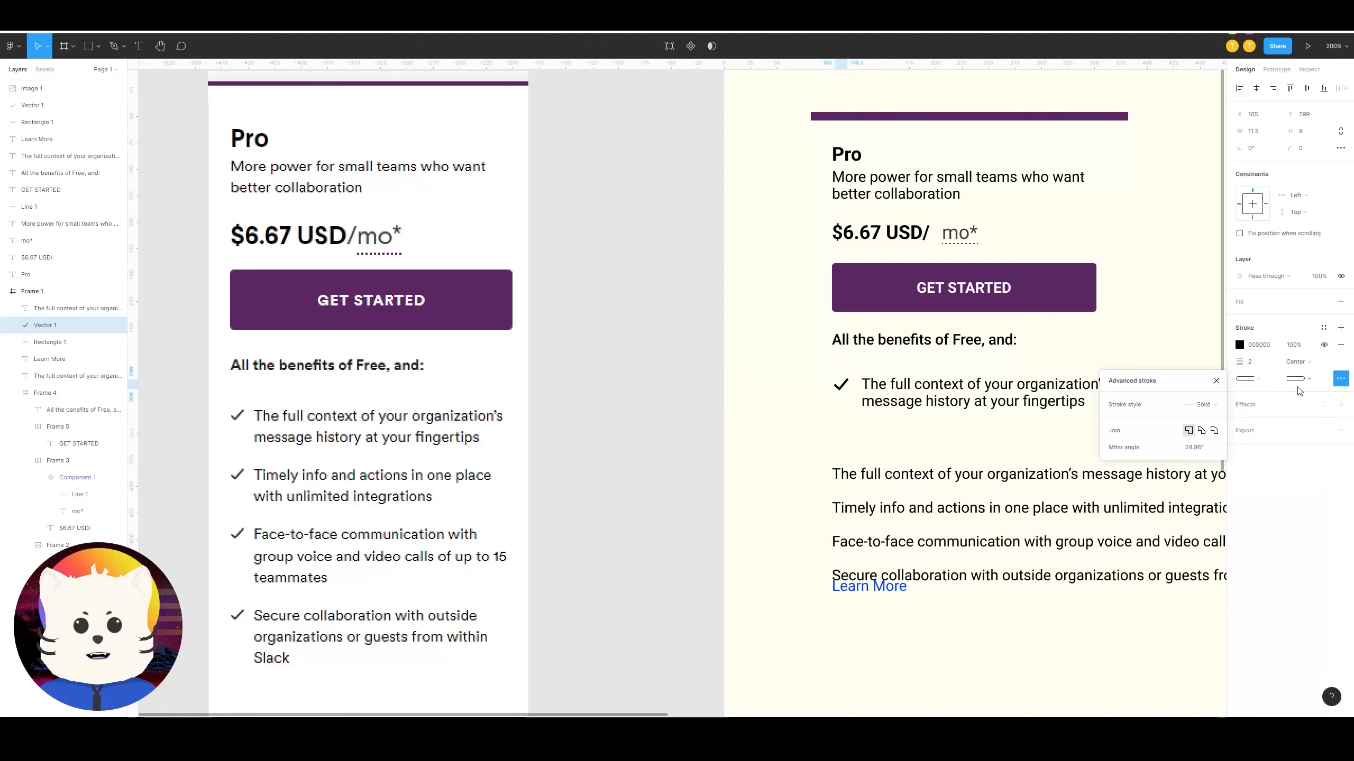
pyautogui.click(1292, 385)
pyautogui.click(959, 432)
pyautogui.click(952, 431)
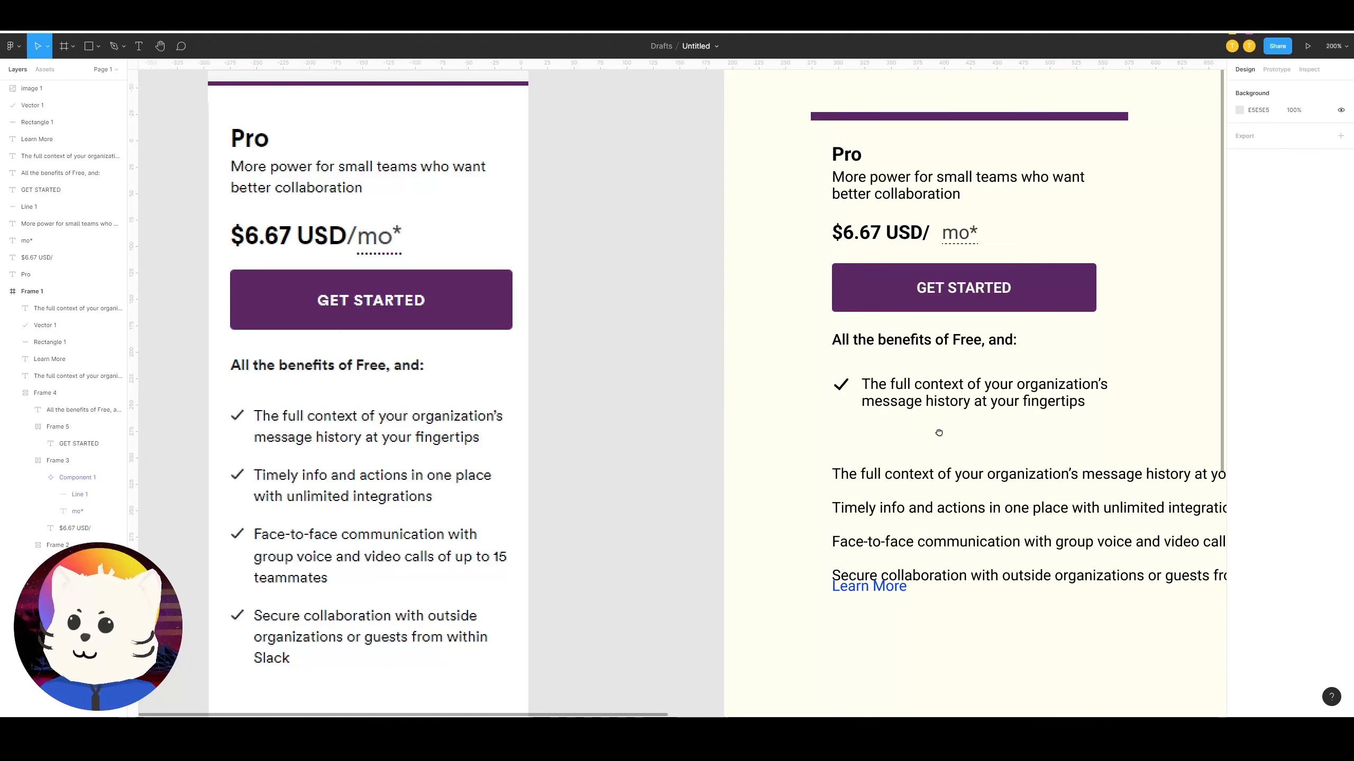
# Step: Wrap the check mark and its feature text together in a horizontal auto layout frame
pyautogui.moveTo(939, 433); pyautogui.dragTo(858, 417)
pyautogui.click(854, 393)
pyautogui.keyDown('shift'); pyautogui.click(906, 397); pyautogui.keyUp('shift')
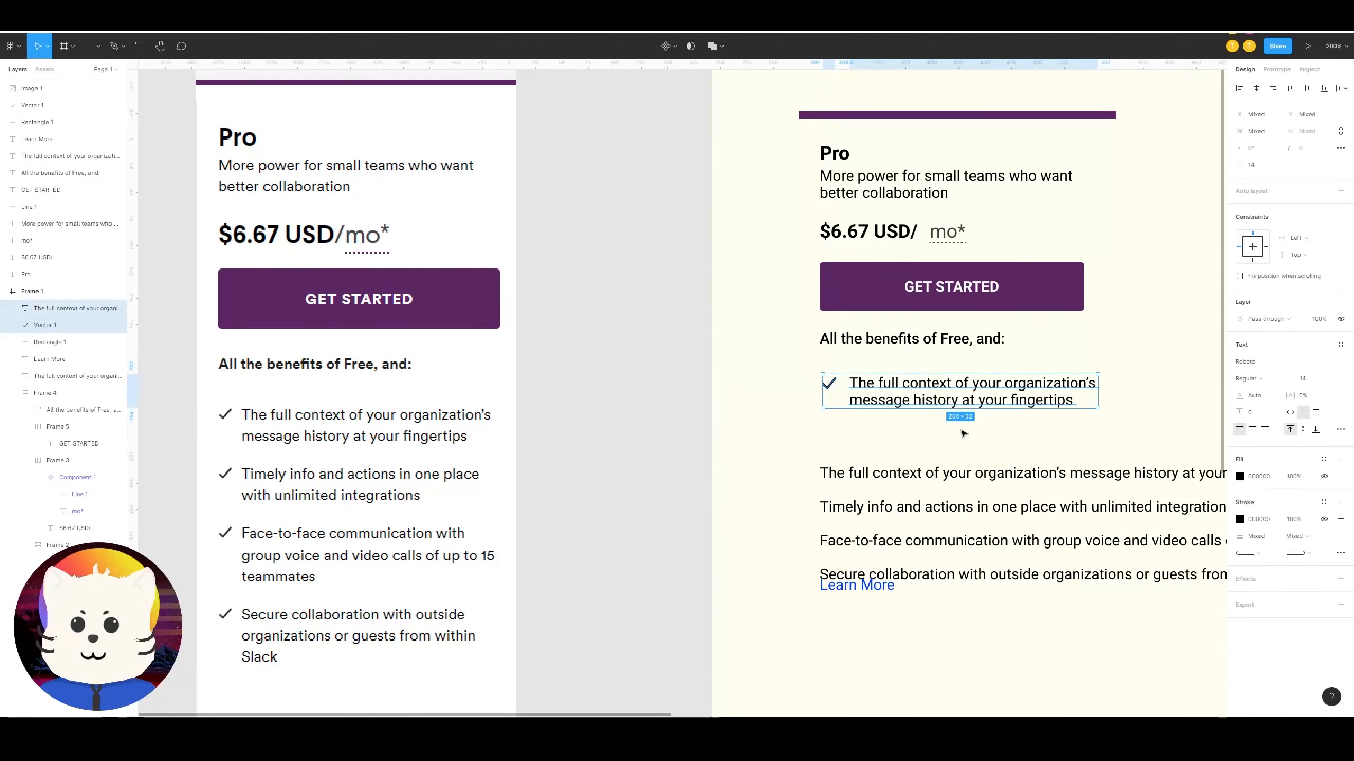
pyautogui.hotkey('shift', 'a')
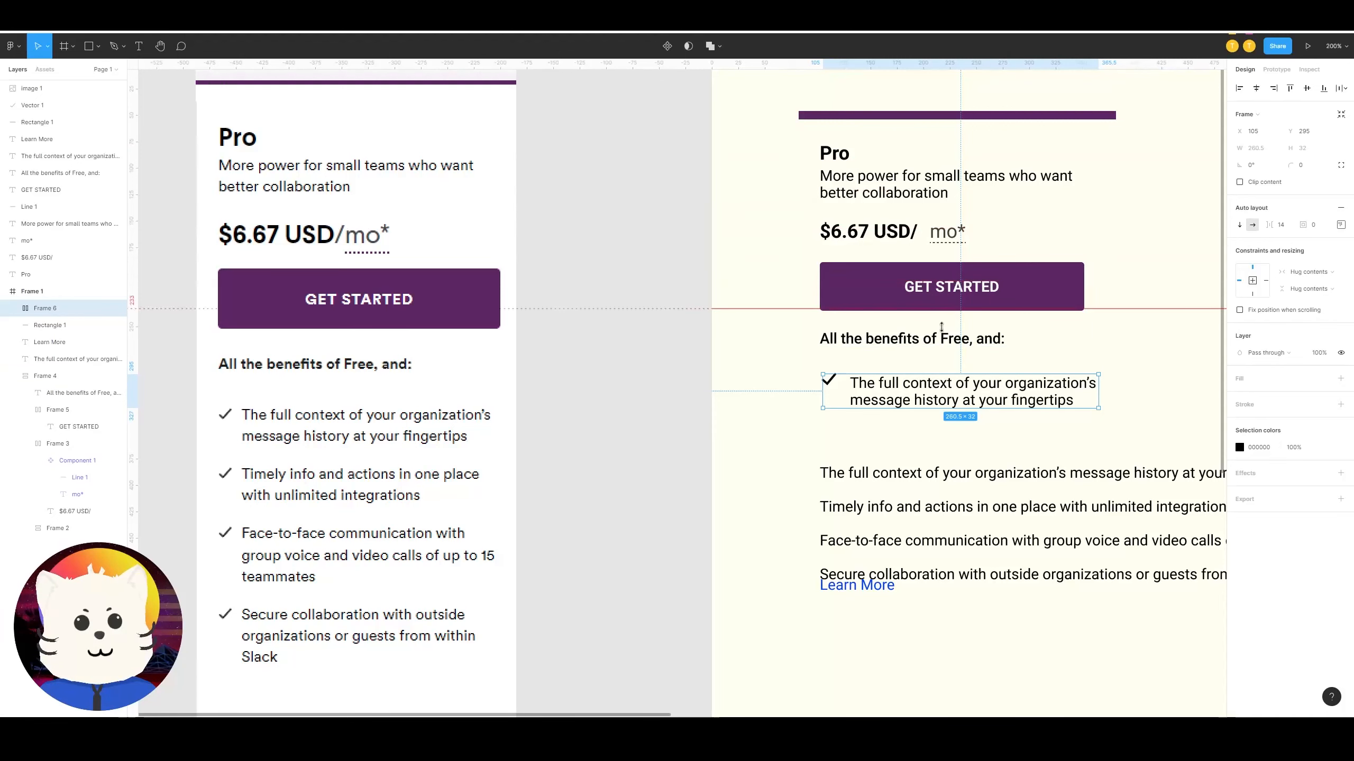
# Step: Place a horizontal guide across the feature row and open the row's auto layout alignment settings
pyautogui.press('alt')
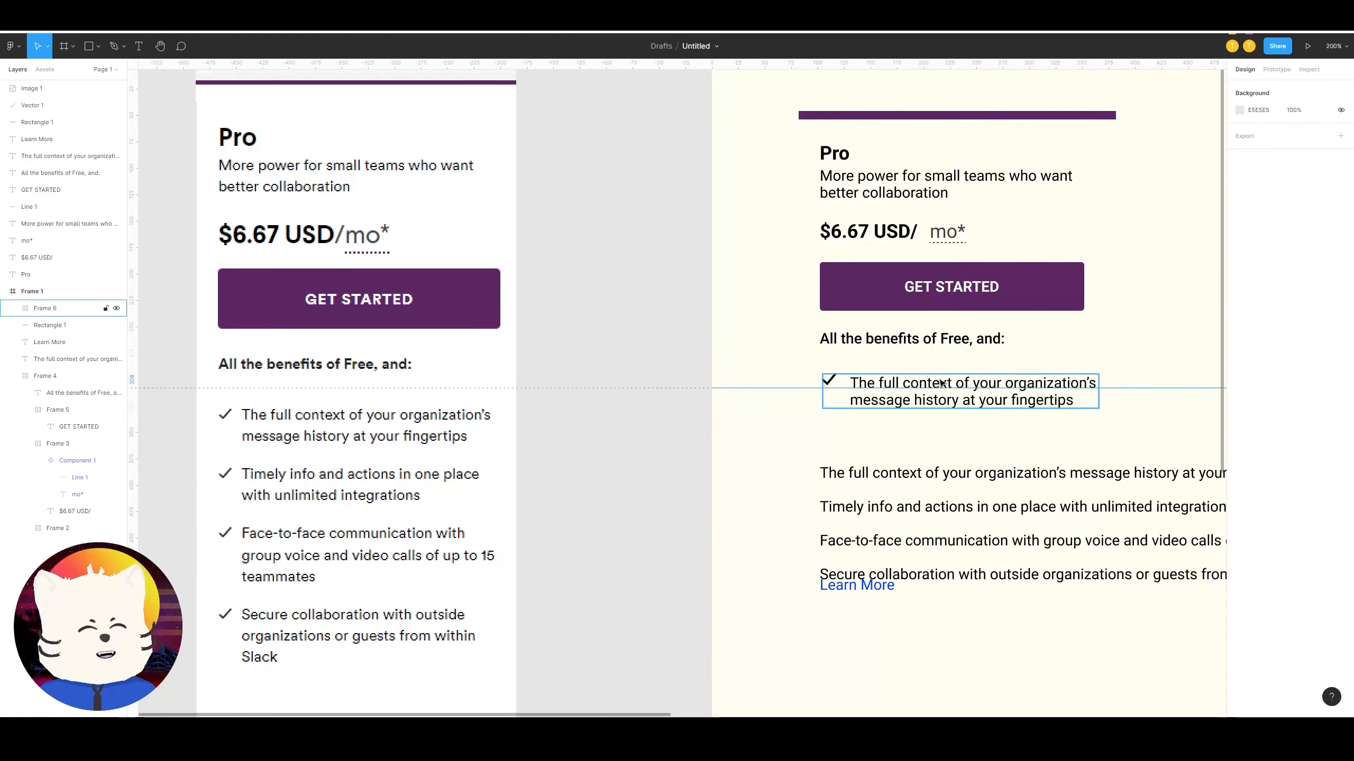
pyautogui.moveTo(913, 375); pyautogui.dragTo(914, 372)
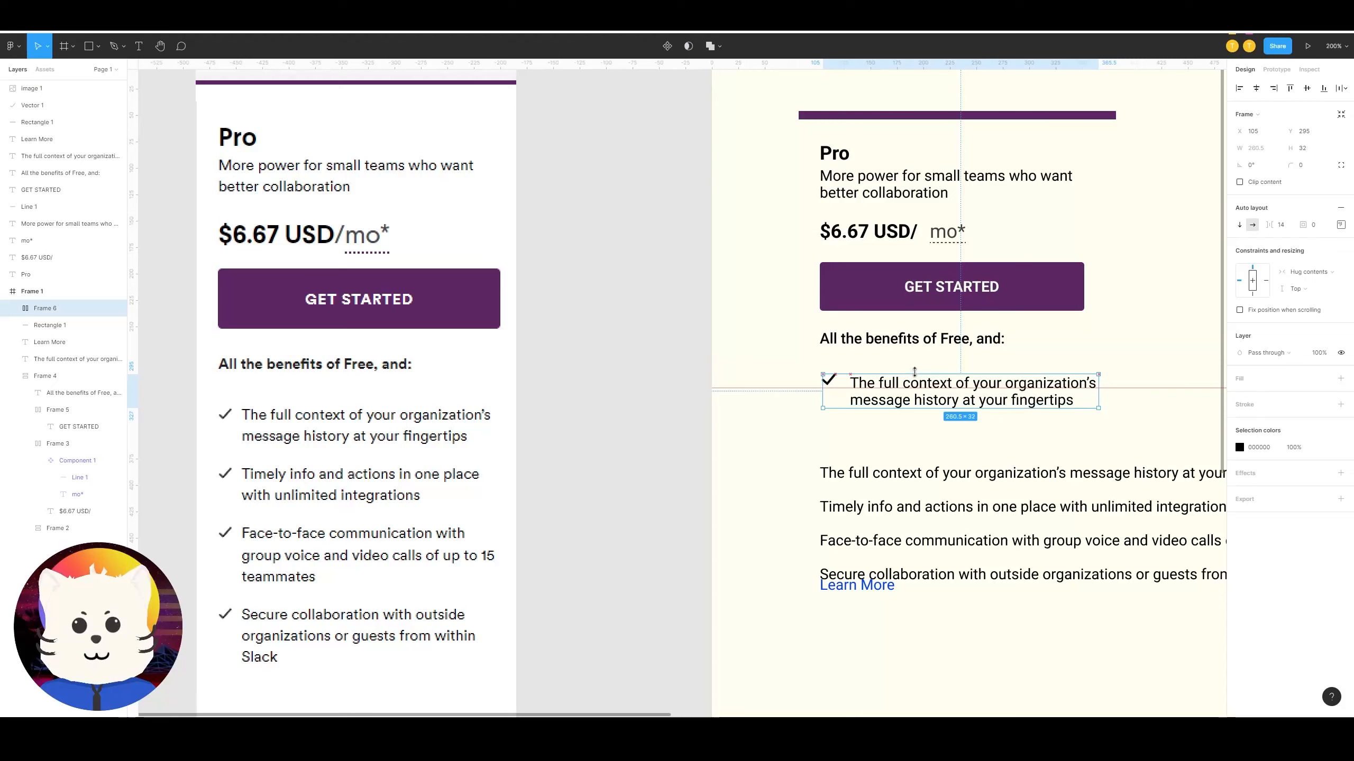
pyautogui.click(934, 337)
pyautogui.click(960, 362)
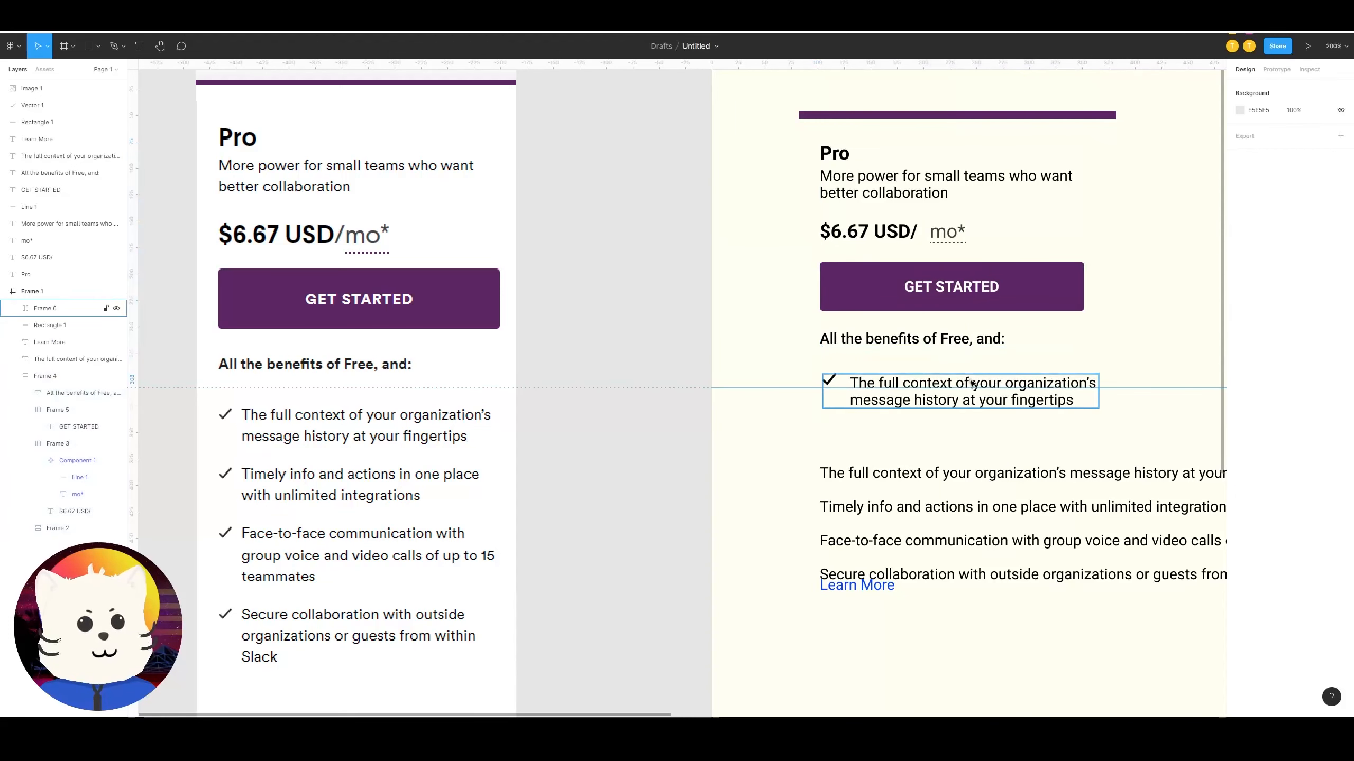
pyautogui.click(980, 381)
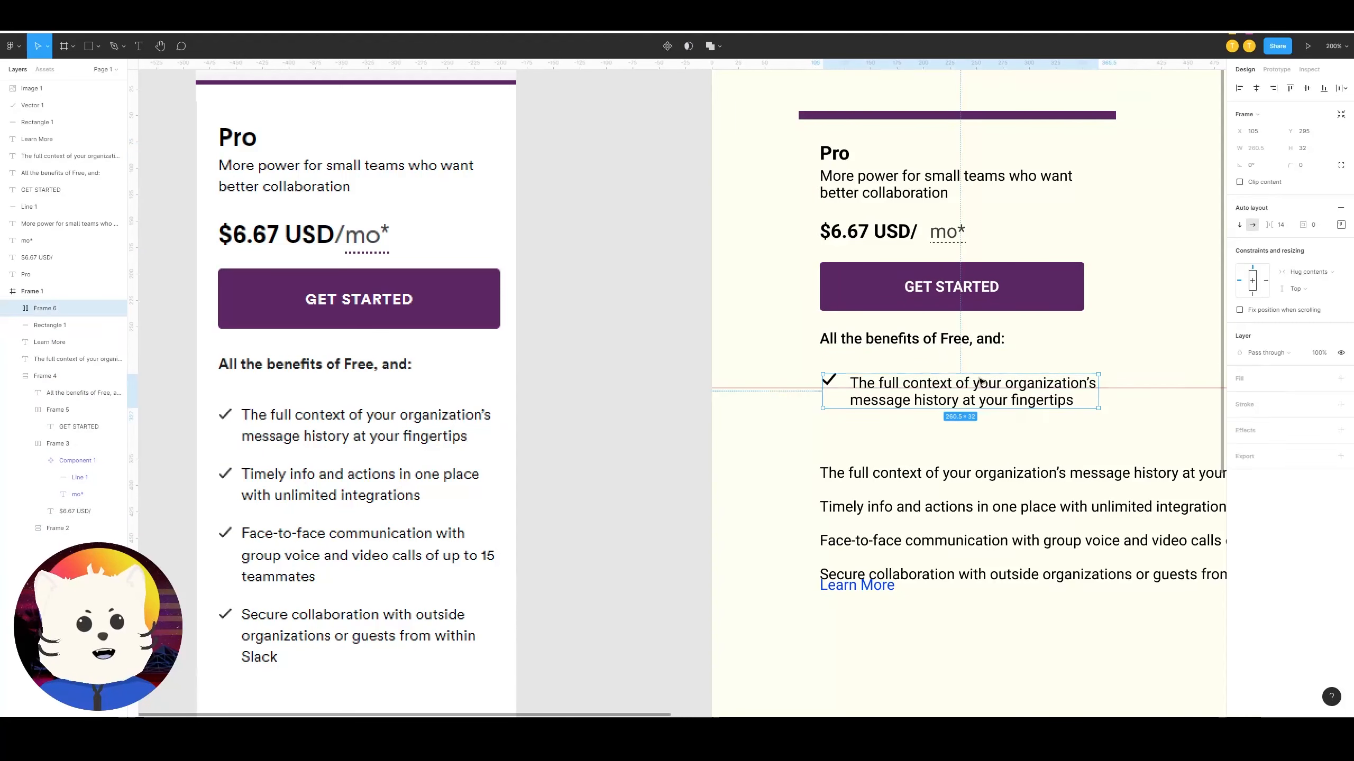
pyautogui.click(1341, 225)
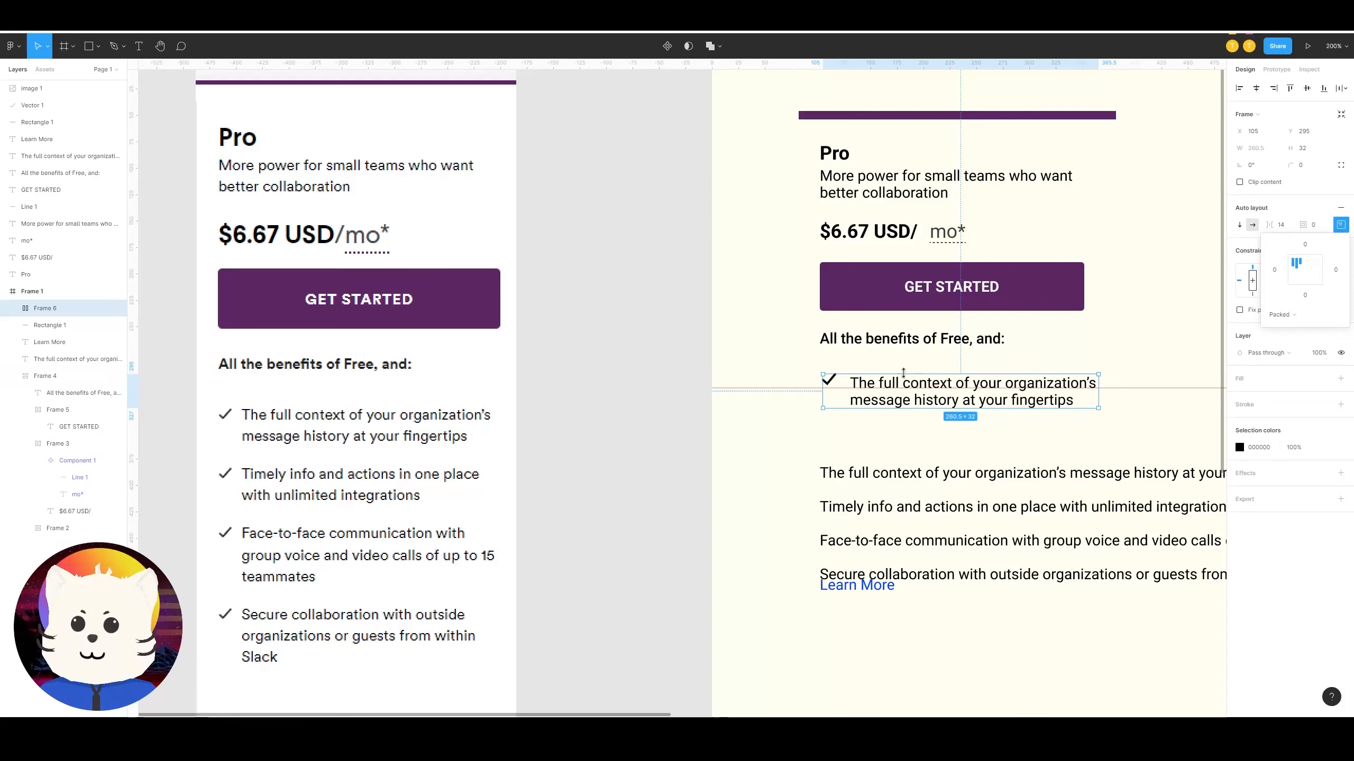
# Step: Lock the check mark's proportions and enlarge it to 14 × 11 inside the feature row
pyautogui.doubleClick(832, 382)
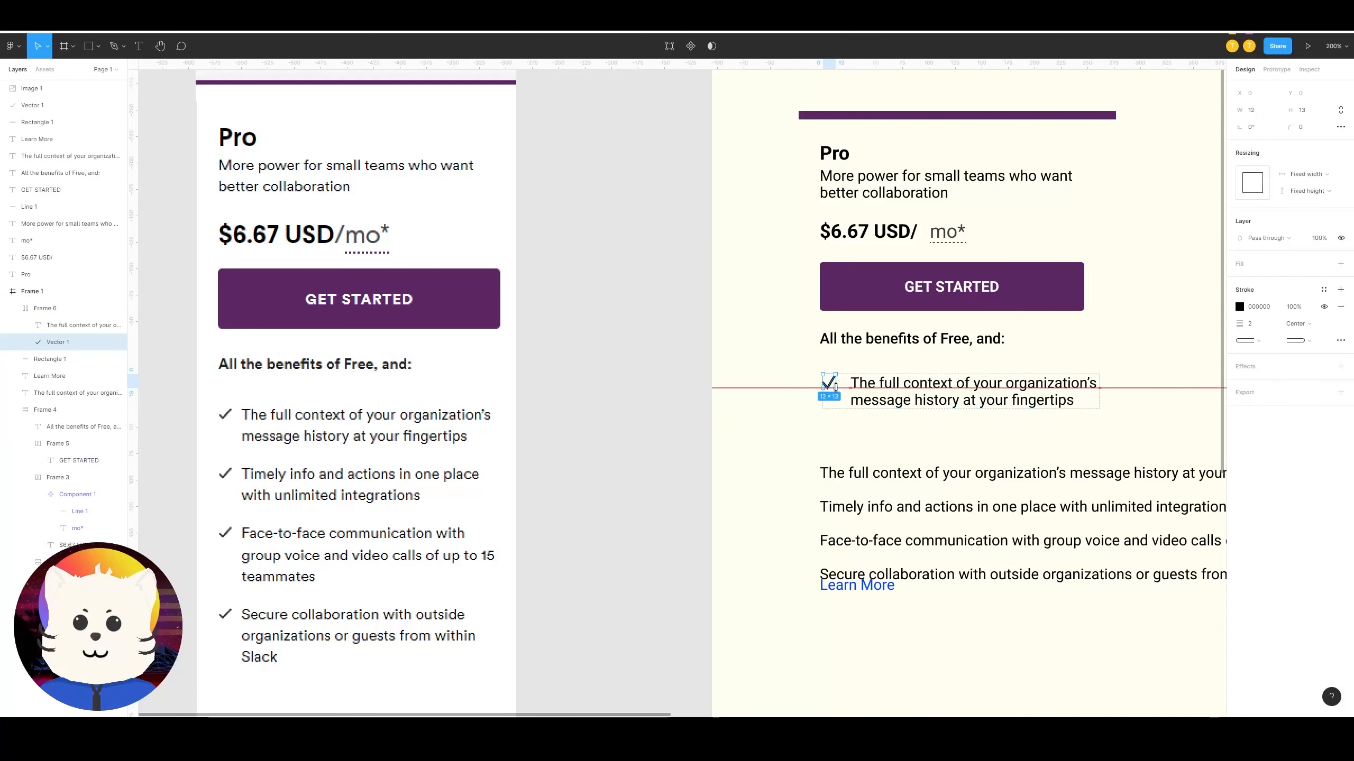
pyautogui.moveTo(838, 385); pyautogui.dragTo(834, 383)
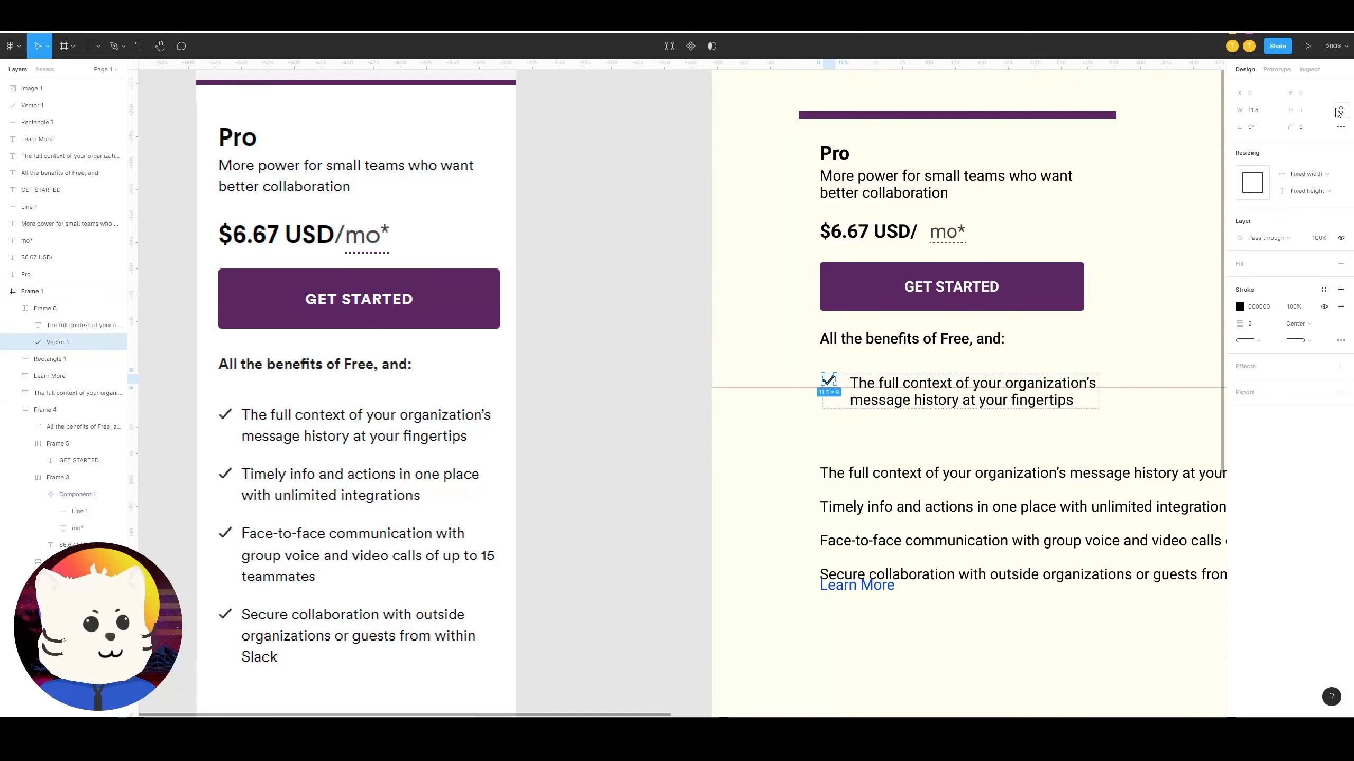
pyautogui.scroll(5, 842, 348)
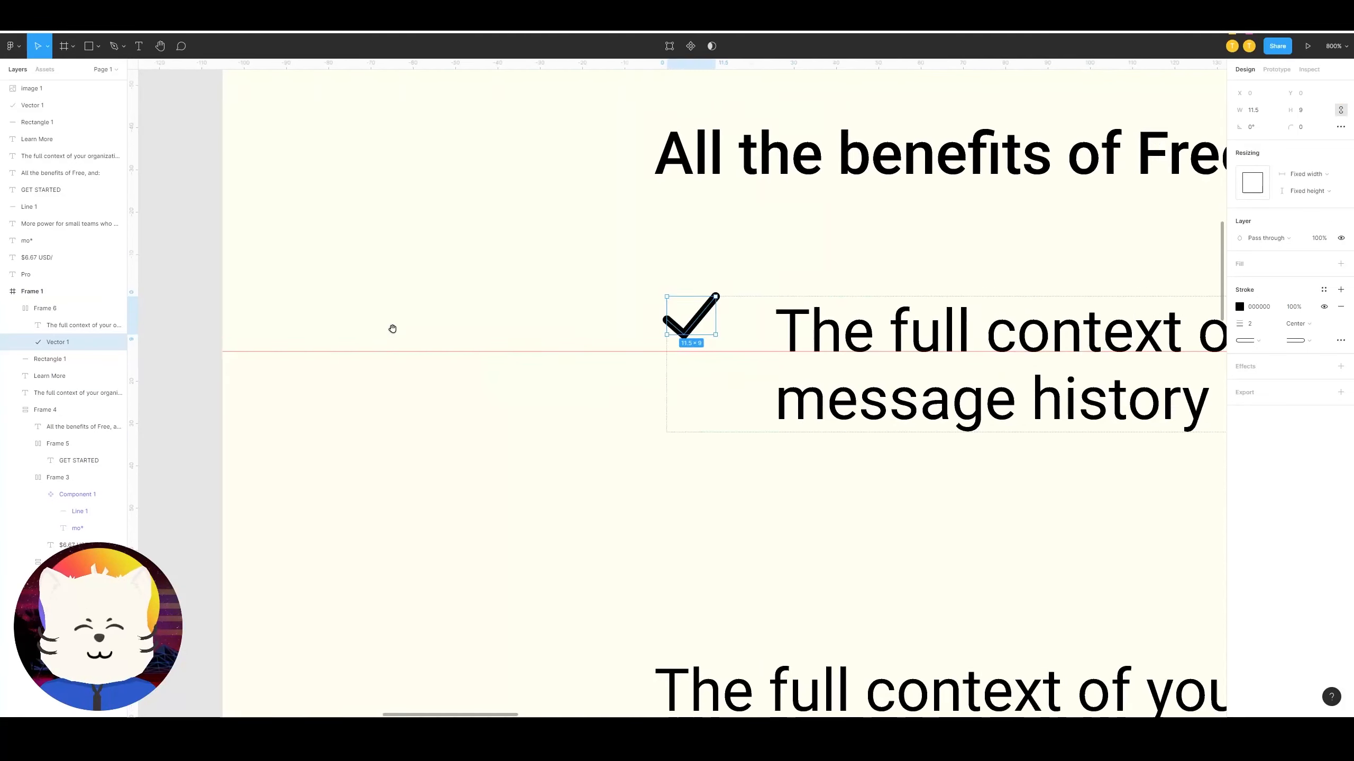
pyautogui.moveTo(672, 343); pyautogui.dragTo(681, 352)
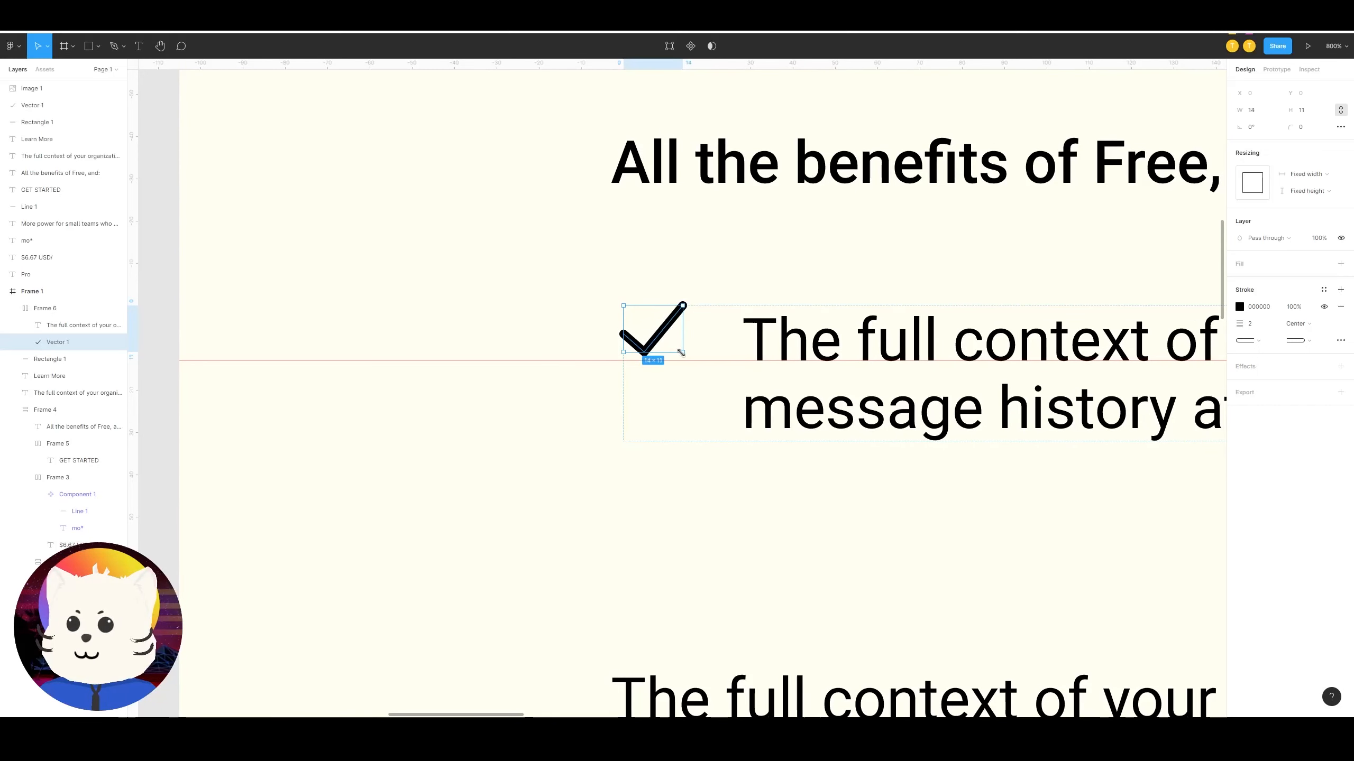
pyautogui.click(723, 281)
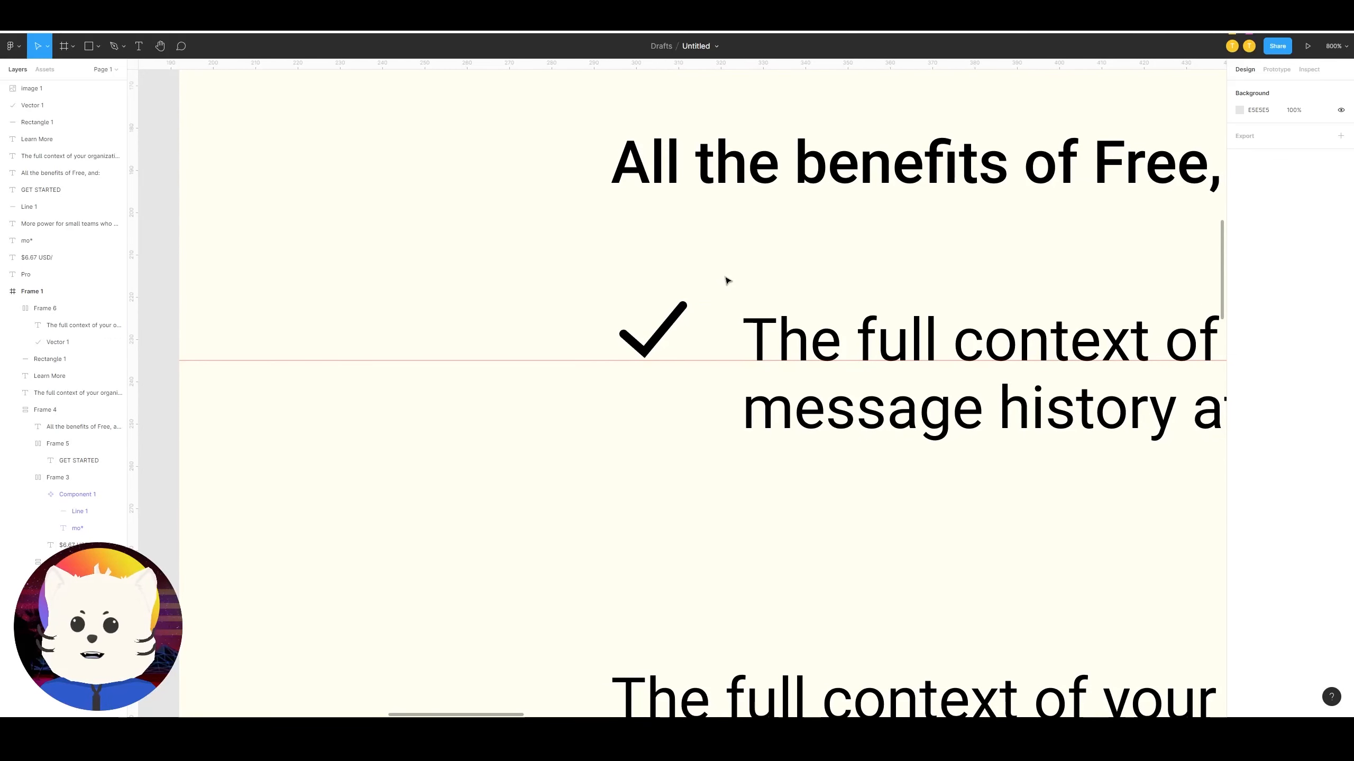
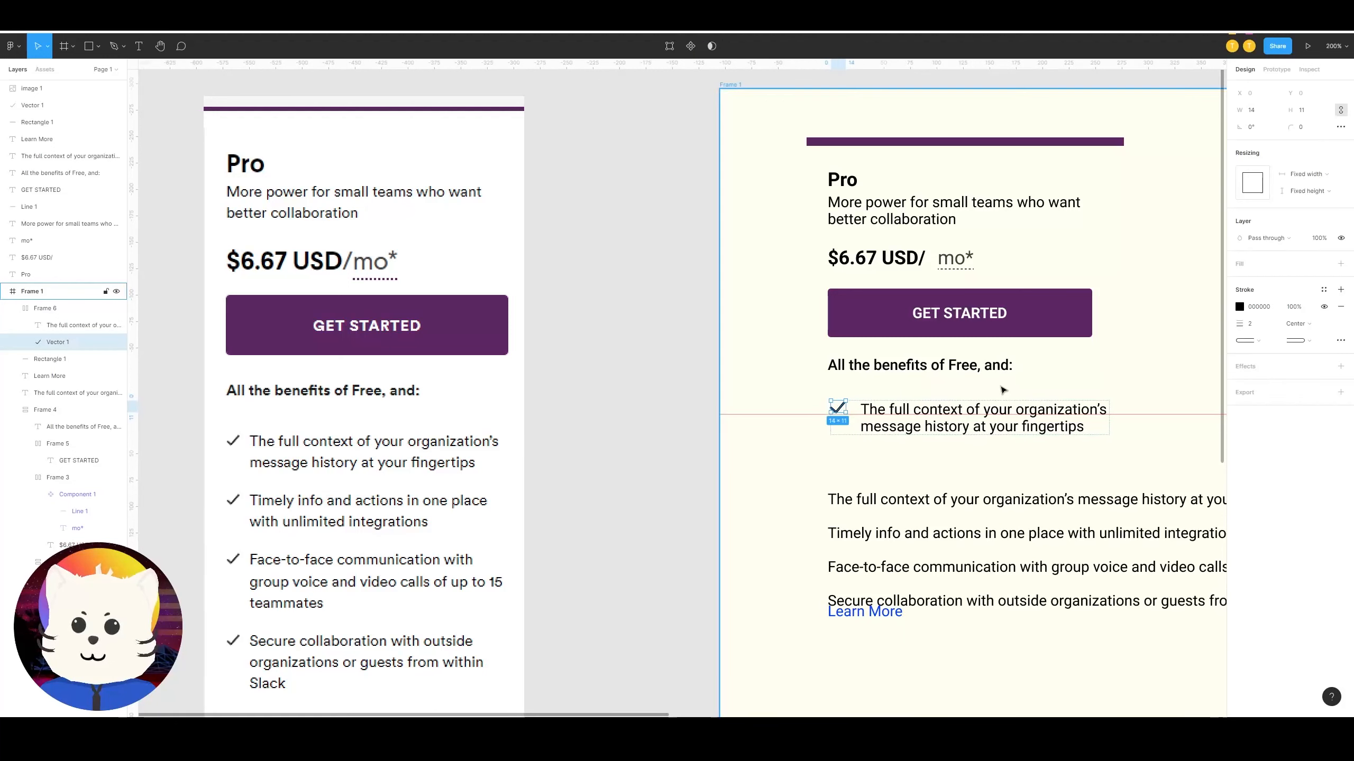
pyautogui.click(997, 390)
# Step: Move the four-line feature list and the Learn More text further down to free space below the feature row
pyautogui.hscroll(-1, 986, 391)
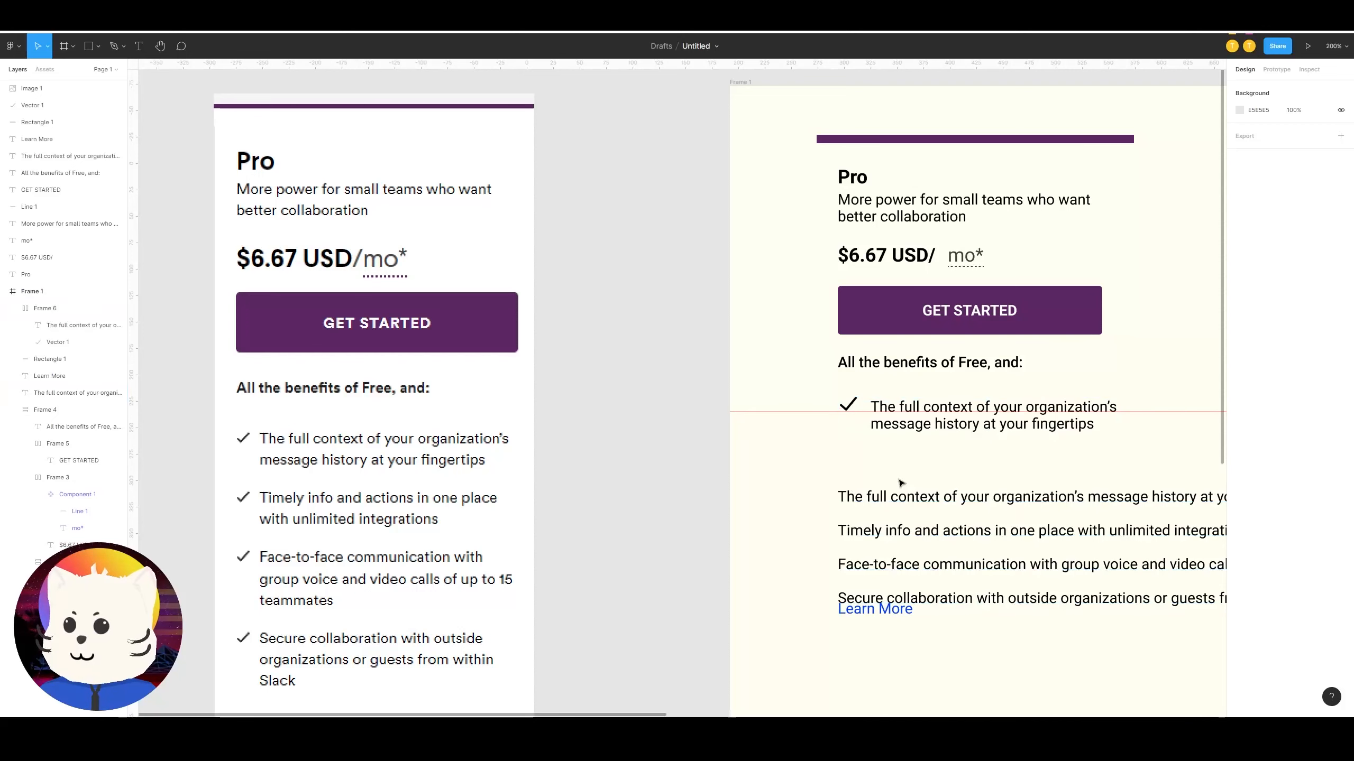
pyautogui.scroll(-1, 989, 479)
pyautogui.moveTo(1042, 619); pyautogui.dragTo(1002, 594)
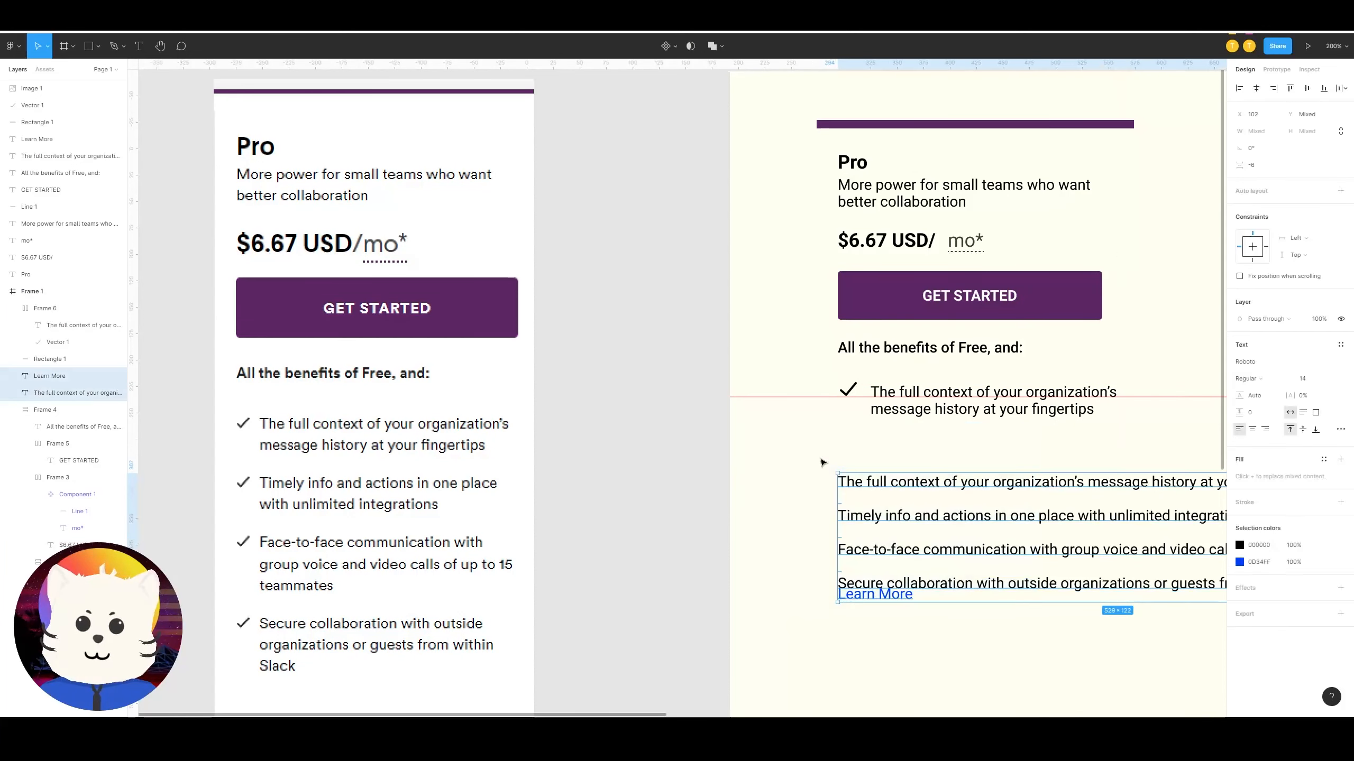
pyautogui.hotkey('shift', 'Down')
pyautogui.hotkey('shift', 'Down')
pyautogui.hotkey('shift', 'Down')
pyautogui.hotkey('shift', 'Down')
pyautogui.hotkey('shift', 'Down')
pyautogui.hotkey('shift', 'Down')
pyautogui.hotkey('shift', 'Down')
pyautogui.hotkey('shift', 'Down')
pyautogui.hotkey('shift', 'Down')
pyautogui.hotkey('shift', 'Down')
# Step: Set the font weight of the feature text beside the check mark to Light
pyautogui.click(1002, 411)
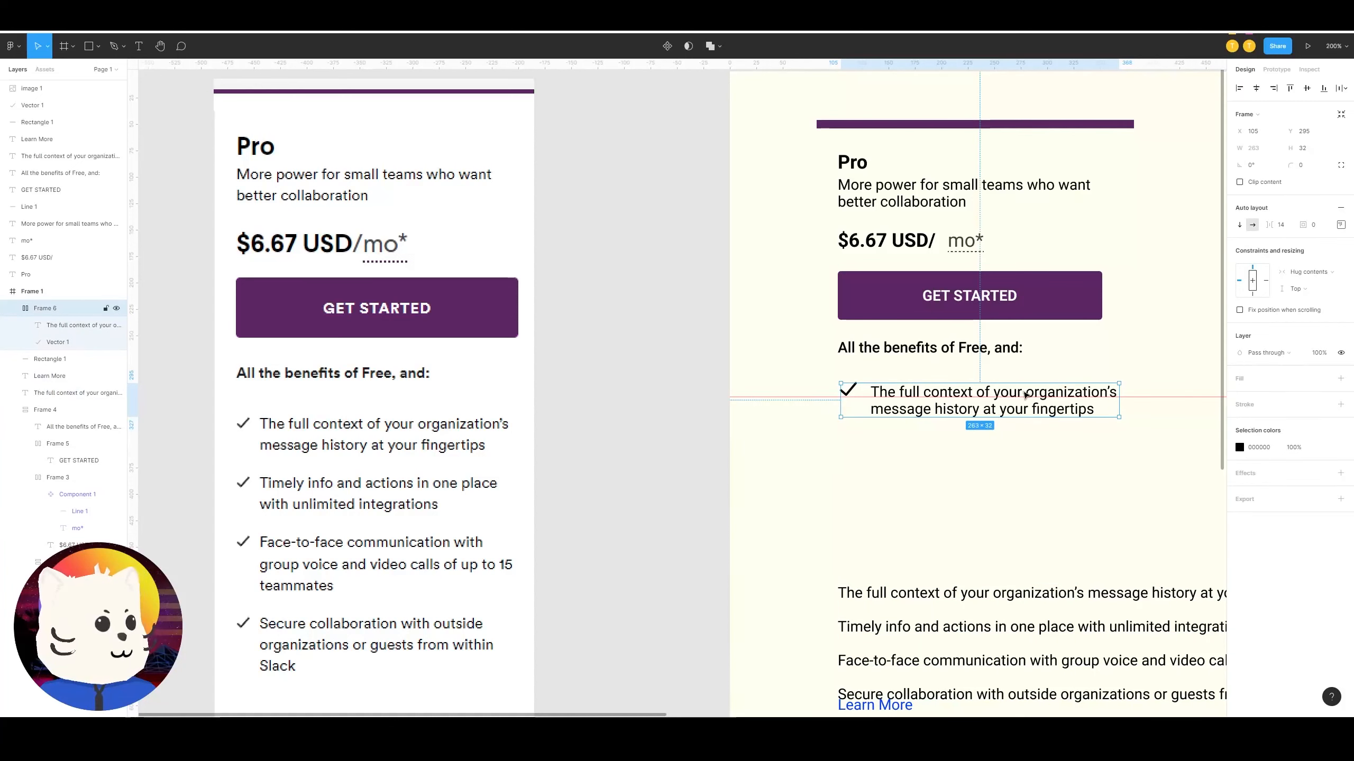
pyautogui.doubleClick(1026, 394)
pyautogui.click(1295, 299)
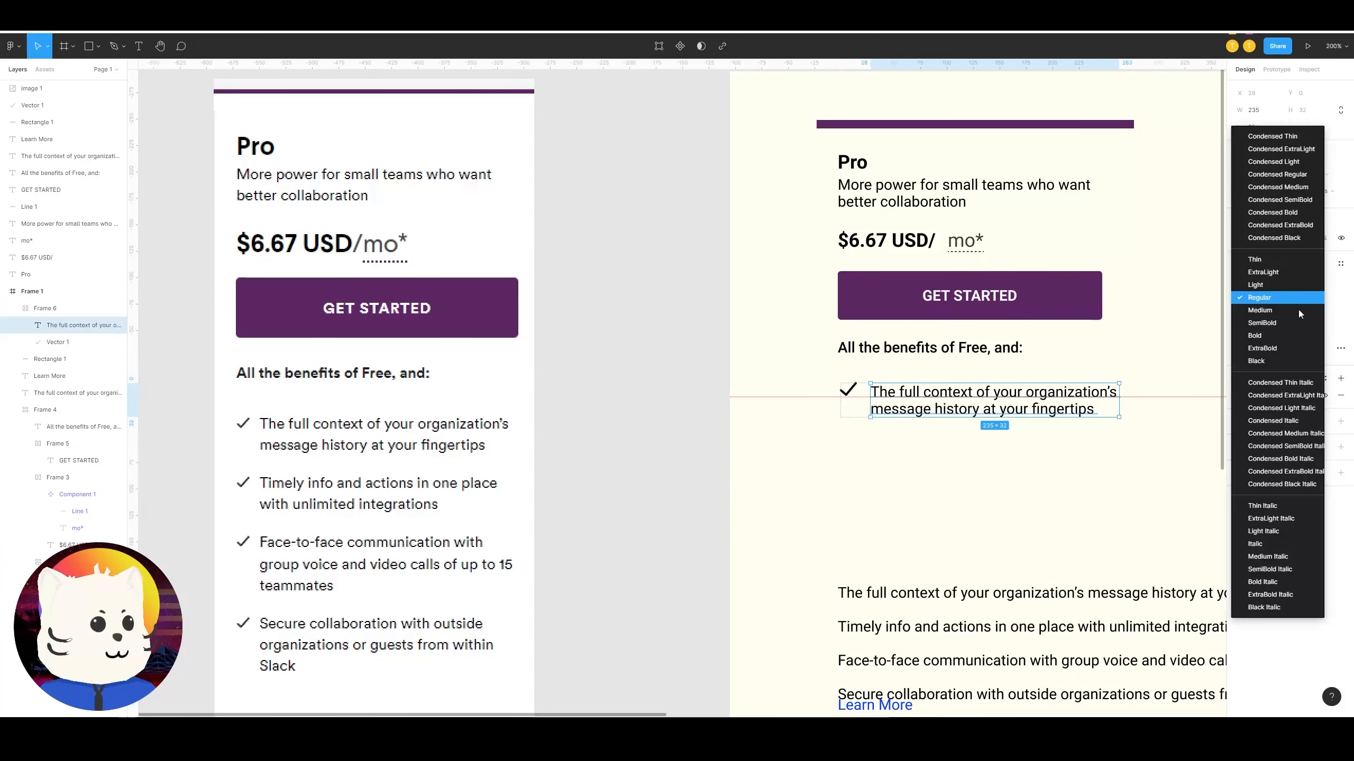
pyautogui.click(1271, 286)
pyautogui.click(1108, 433)
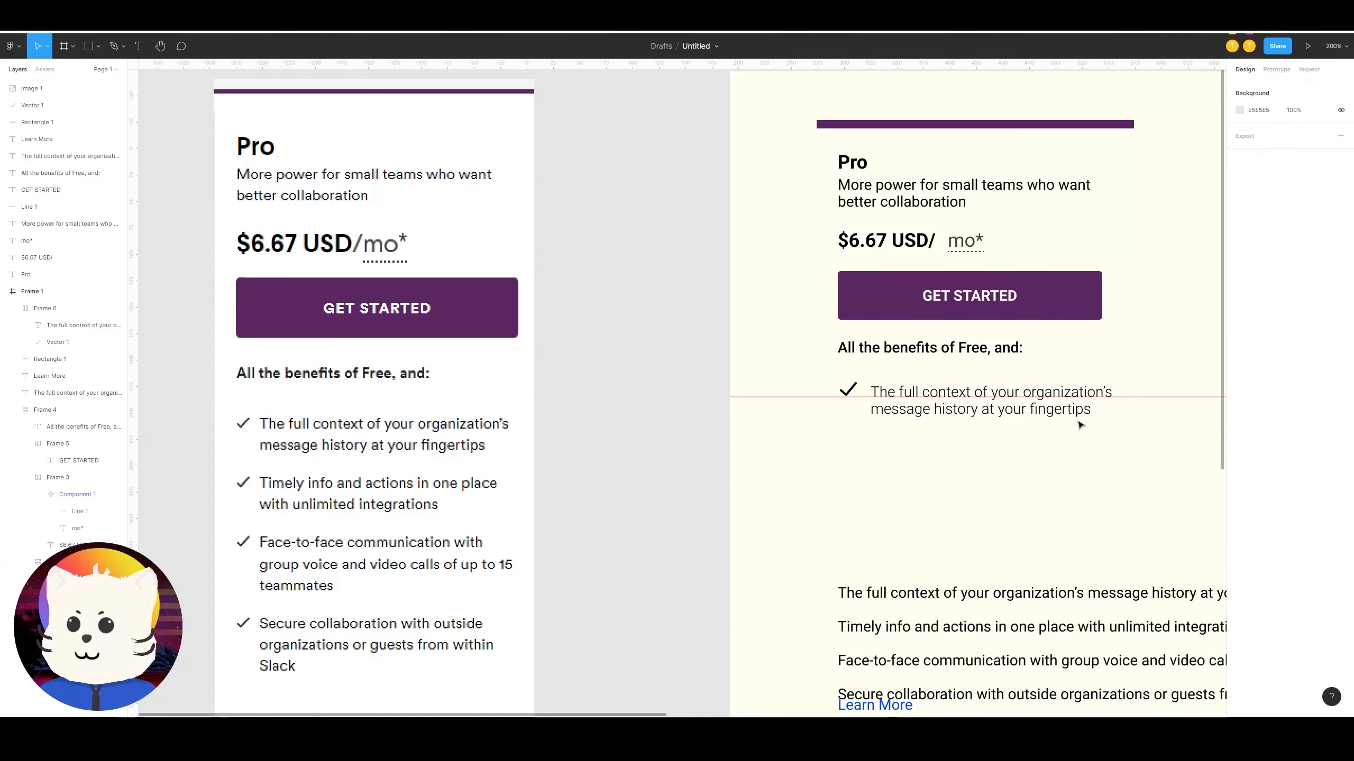
# Step: Duplicate the check-marked feature row three times in an evenly spaced stack and move the four-line list clear below the copies
pyautogui.click(944, 392)
pyautogui.moveTo(943, 418); pyautogui.dragTo(941, 464)
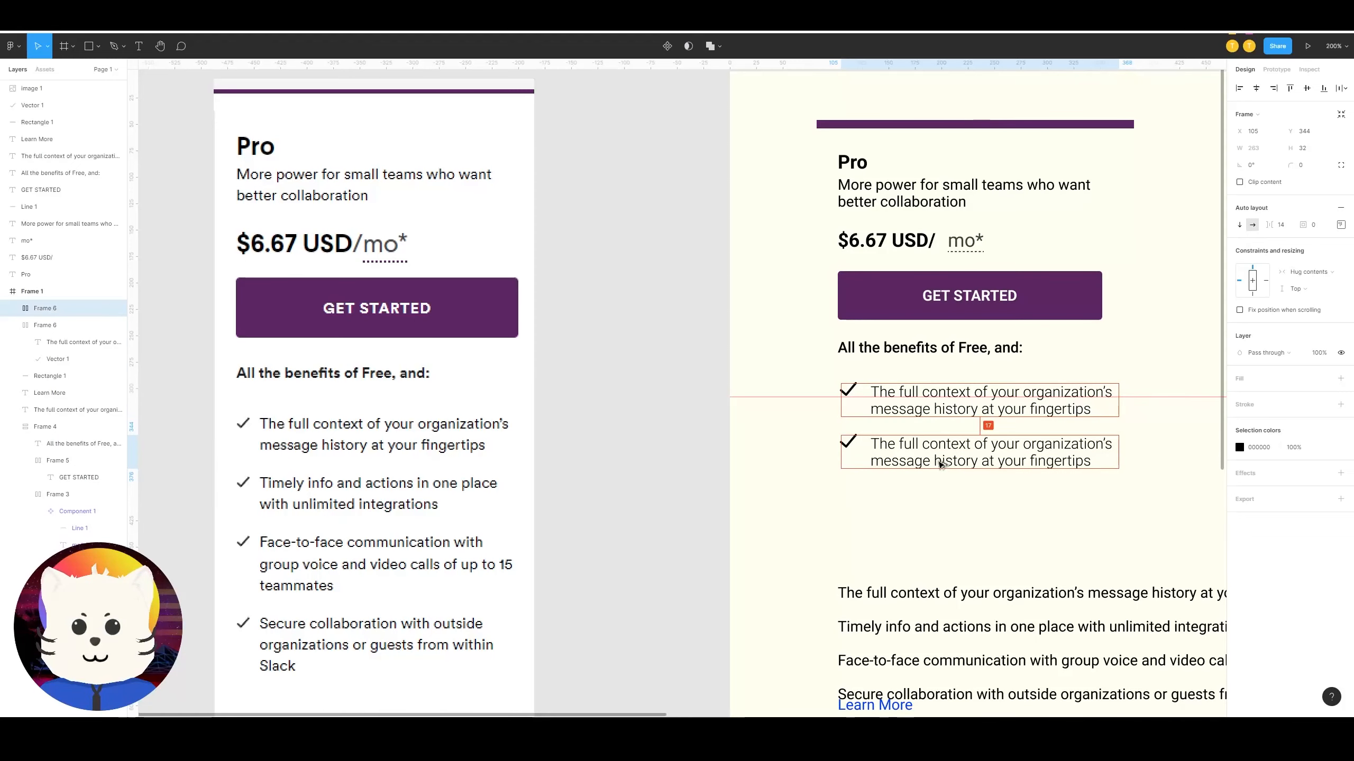
pyautogui.scroll(-3, 940, 464)
pyautogui.hotkey('ctrl', 'd')
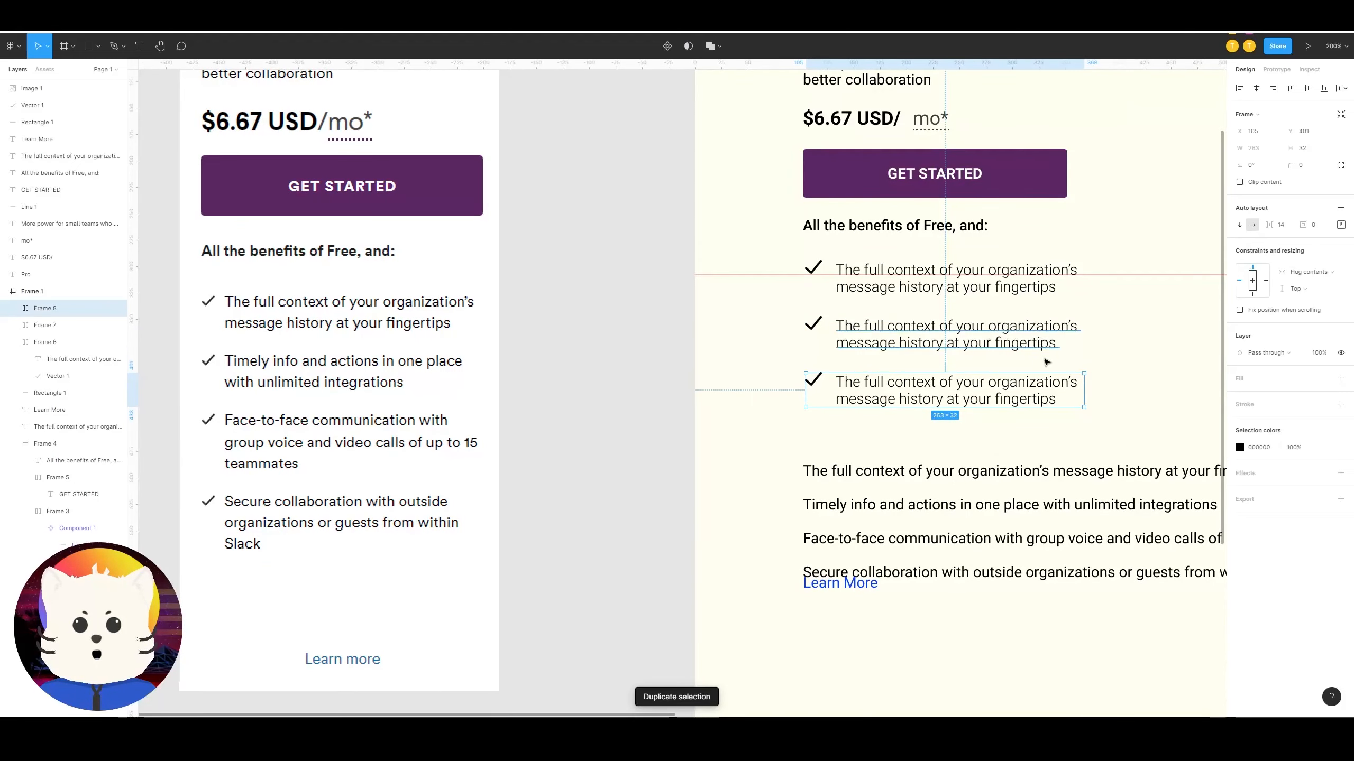
pyautogui.hotkey('ctrl', 'd')
pyautogui.click(962, 543)
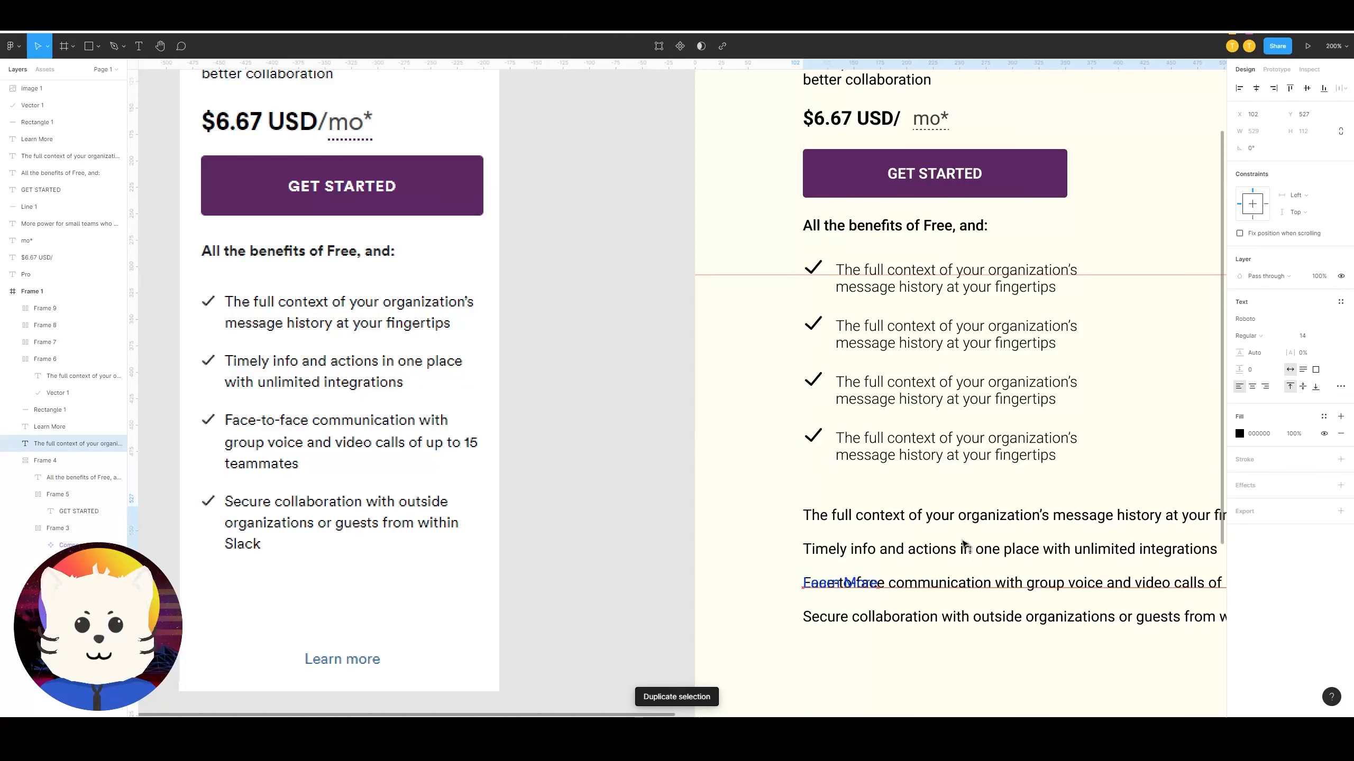
pyautogui.press('Return')
pyautogui.press('BackSpace')
pyautogui.hotkey('ctrl', 'z')
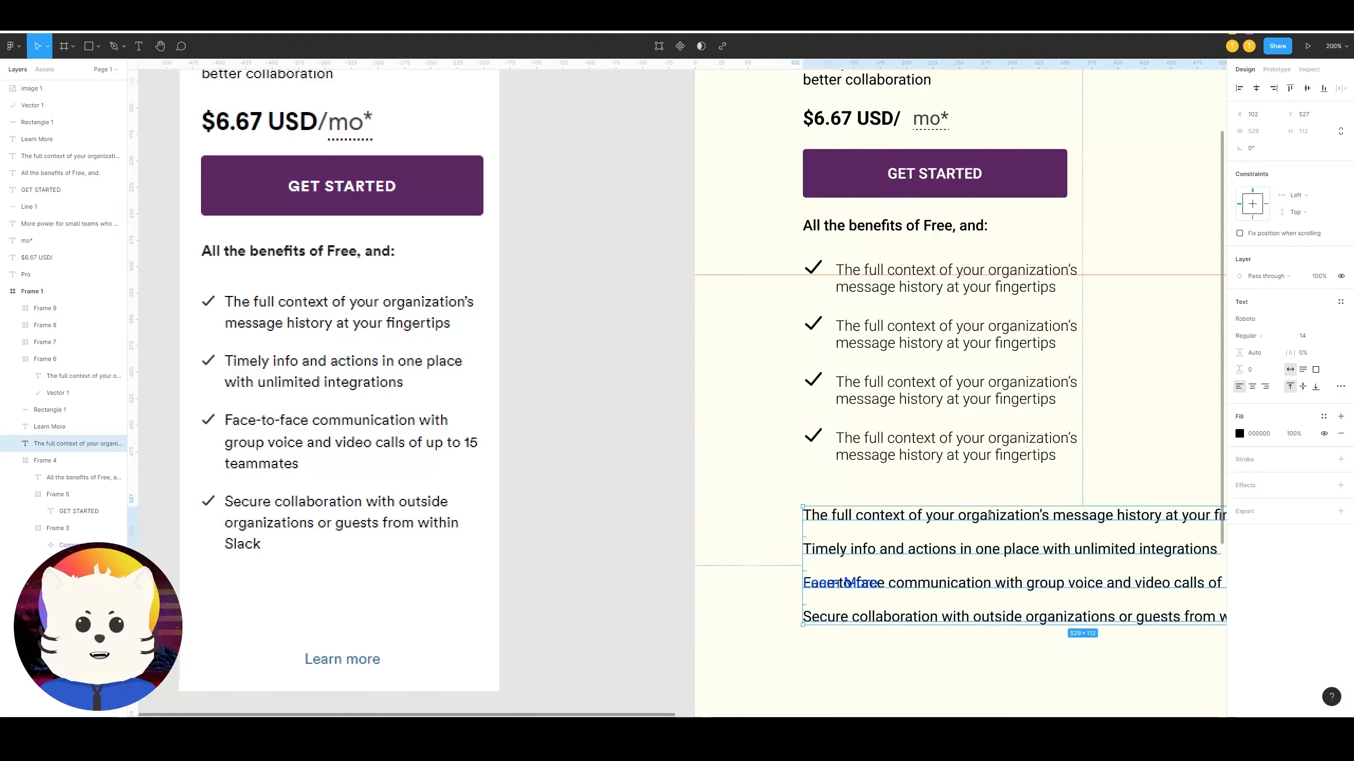
# Step: Replace the second feature row's text with the list line "Timely info and actions in one place with unlimited integrations"
pyautogui.hscroll(5, 990, 514)
pyautogui.doubleClick(1005, 550)
pyautogui.moveTo(1004, 550); pyautogui.dragTo(537, 555)
pyautogui.hotkey('ctrl', 'c')
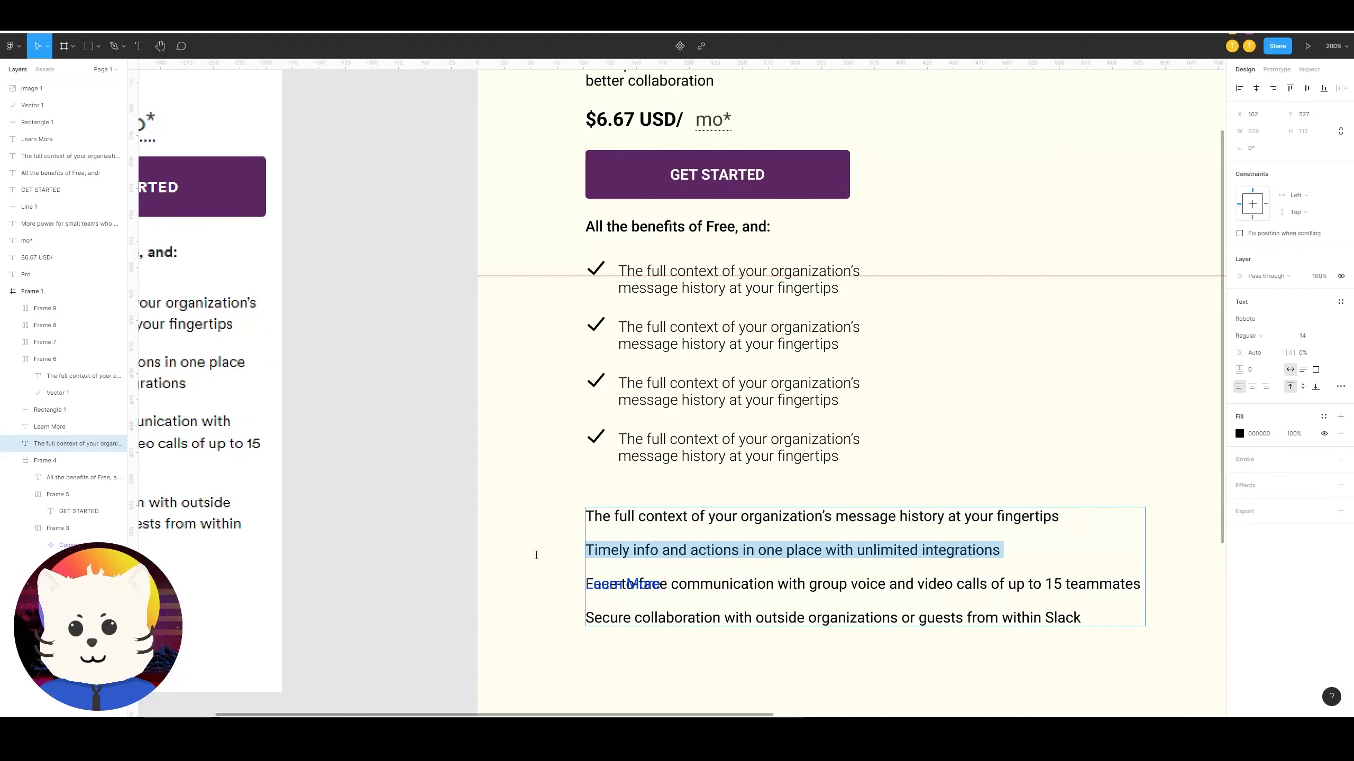
pyautogui.click(689, 341)
pyautogui.press('Return')
pyautogui.hotkey('ctrl', 'v')
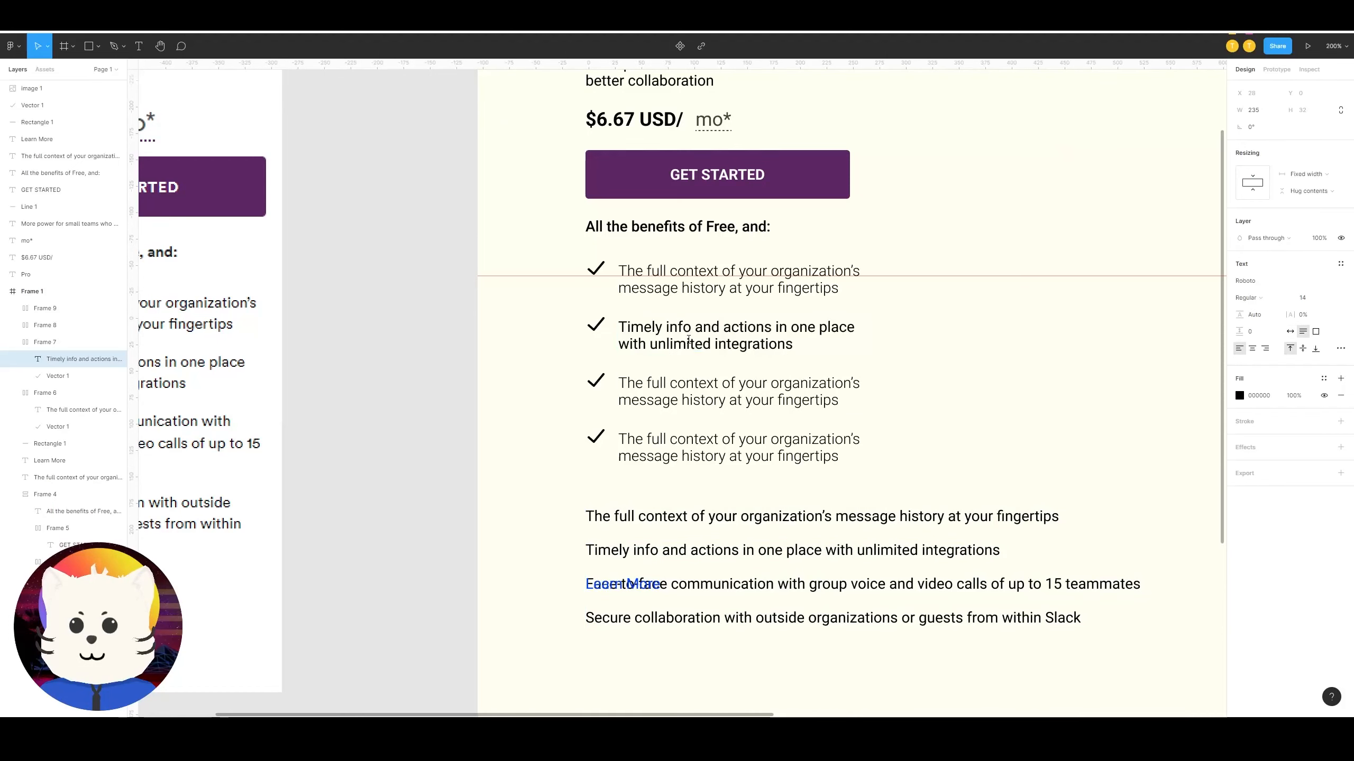
pyautogui.press('Escape')
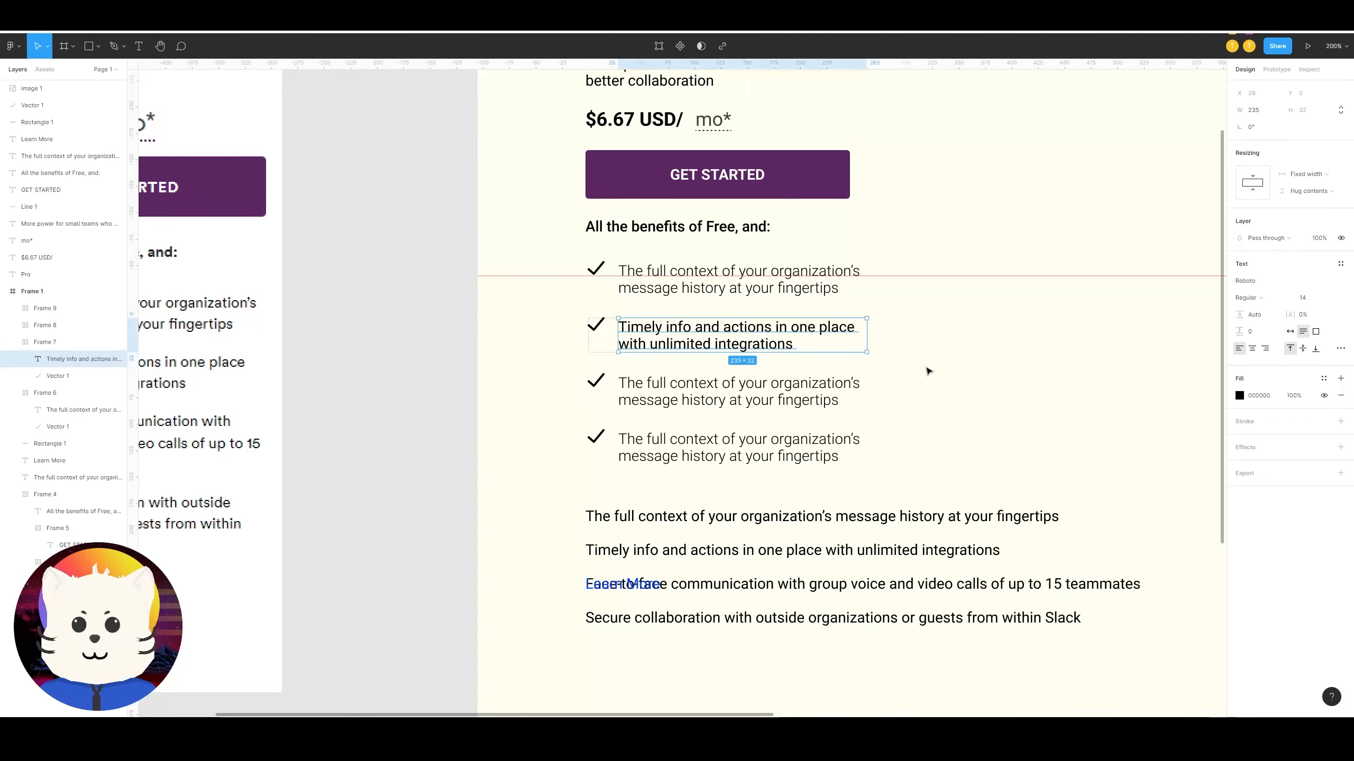
pyautogui.press('Escape')
# Step: Draw a grey square about 19 × 19 beside the first feature row's check mark
pyautogui.hscroll(-5, 872, 406)
pyautogui.scroll(2, 872, 406)
pyautogui.click(825, 346)
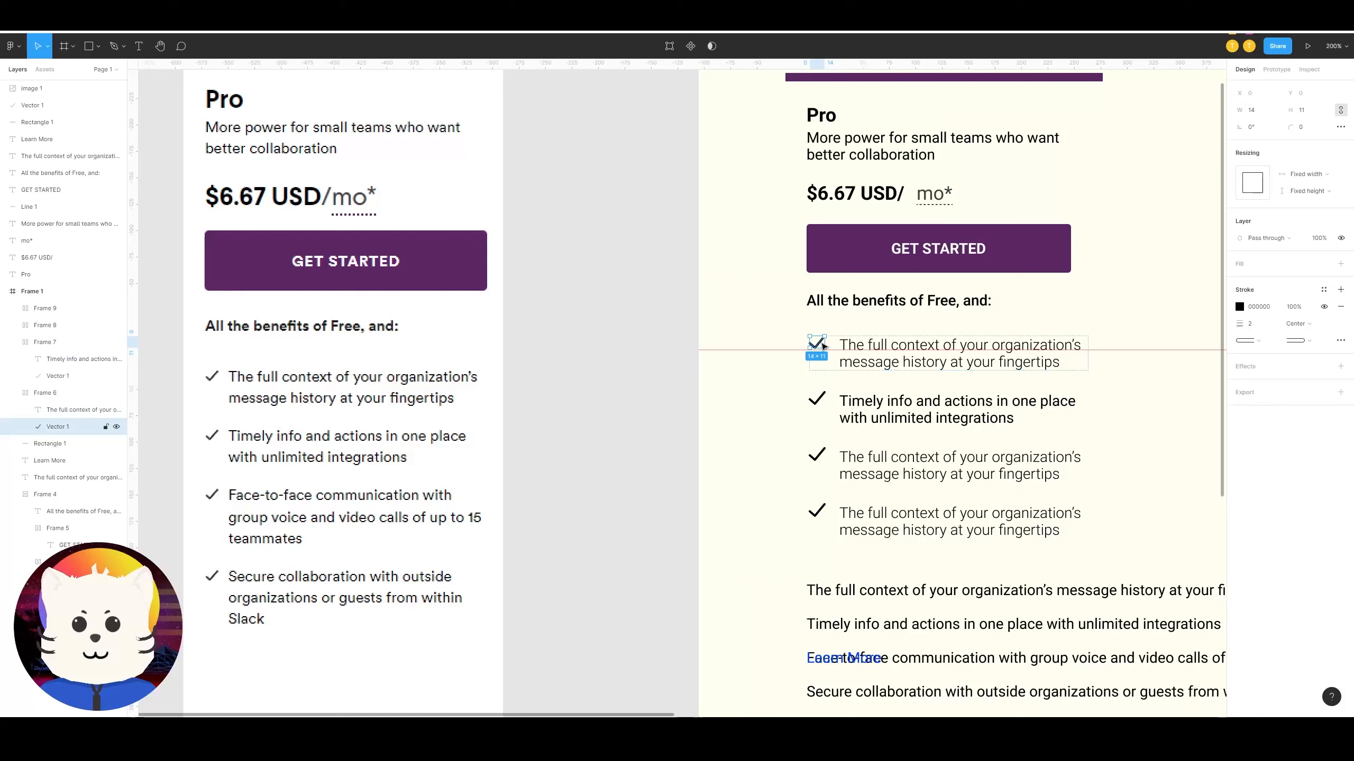
pyautogui.scroll(5, 786, 352)
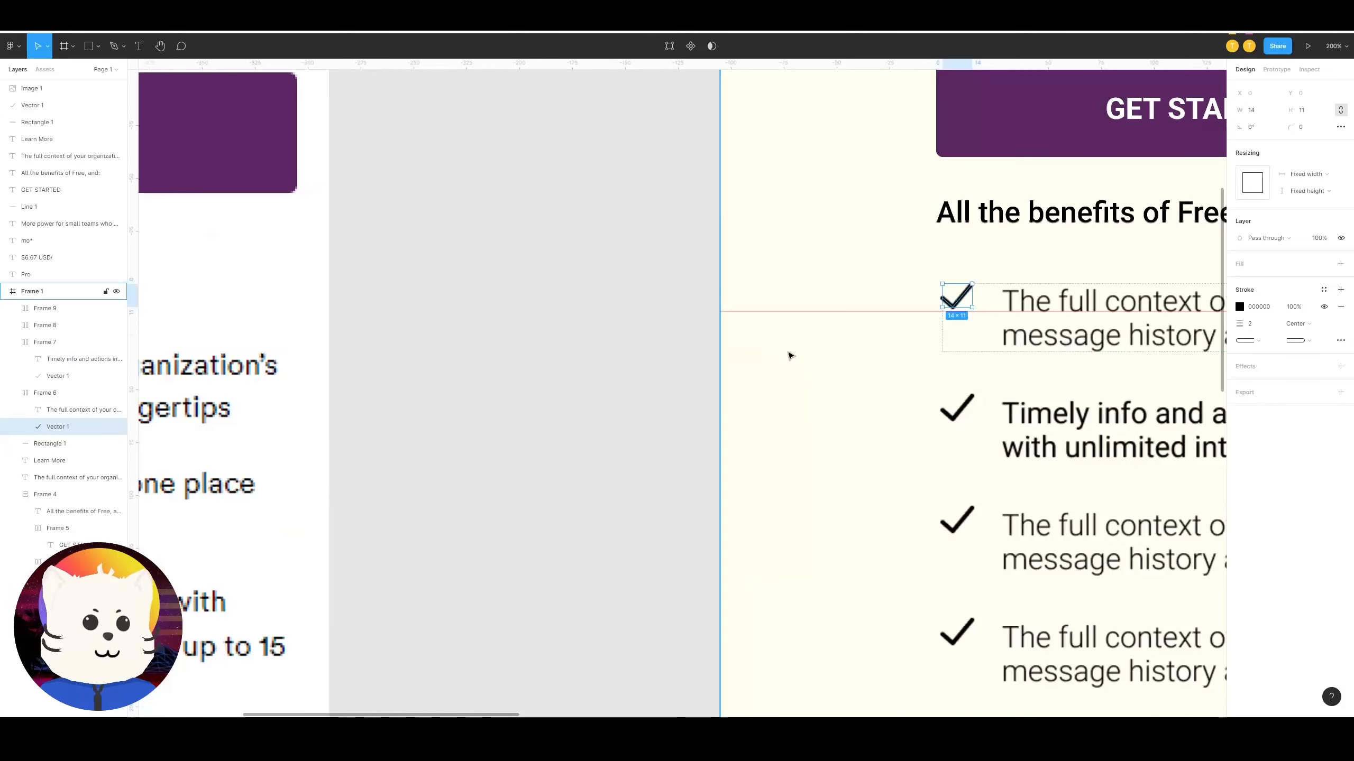
pyautogui.press('r')
pyautogui.moveTo(722, 321)
pyautogui.mouseDown()
pyautogui.moveTo(763, 350)
pyautogui.moveTo(737, 324)
pyautogui.mouseUp()
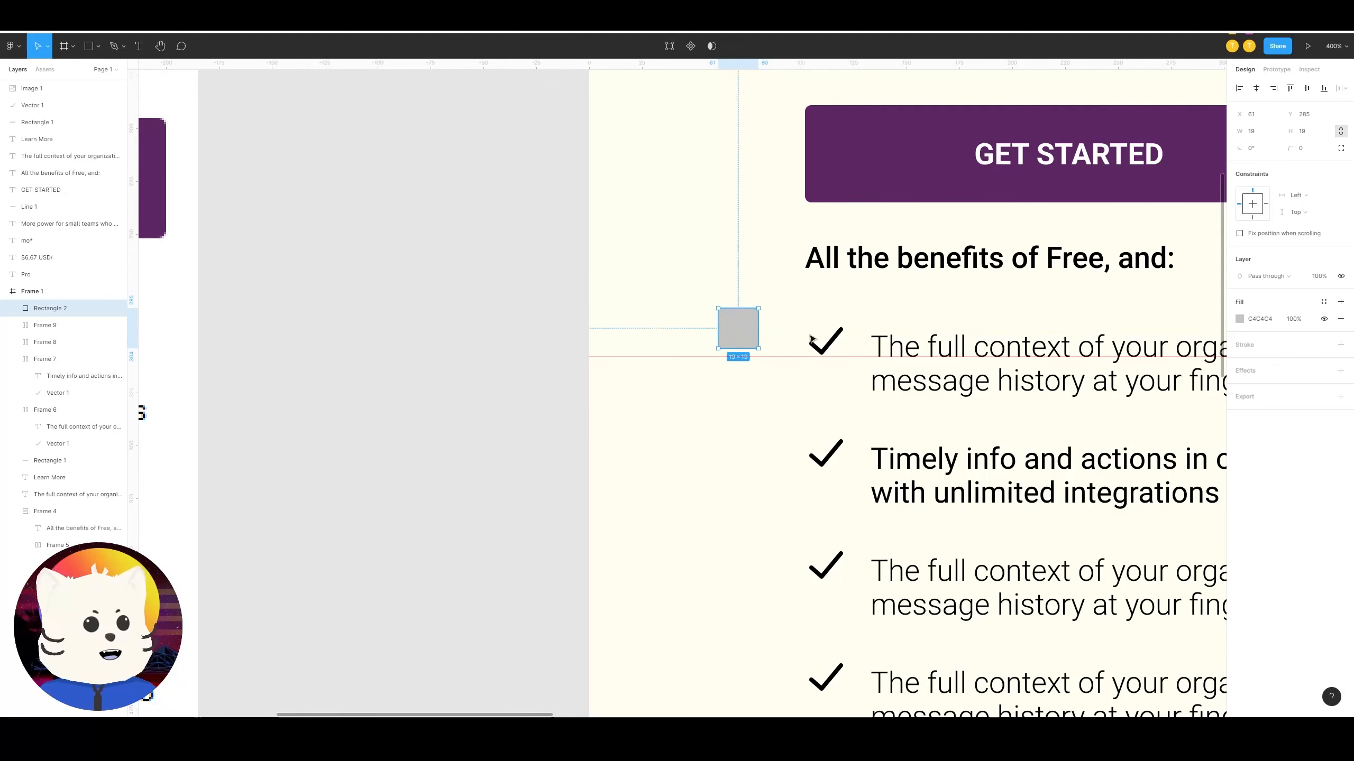
# Step: Place a copy of the check mark on the grey square and scale it down to about 10 × 7.86
pyautogui.click(833, 349)
pyautogui.press('Escape')
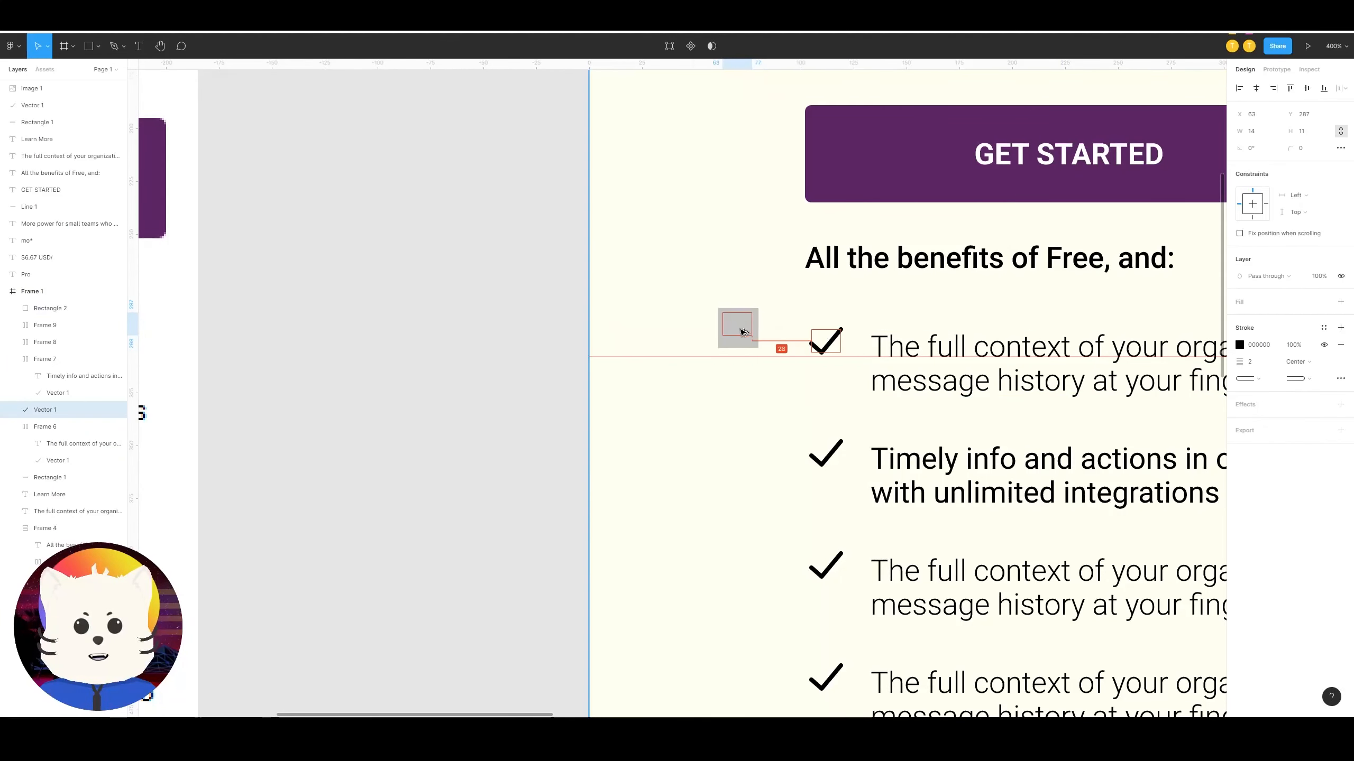
pyautogui.click(740, 328)
pyautogui.click(793, 335)
pyautogui.hotkey('ctrl', 'v')
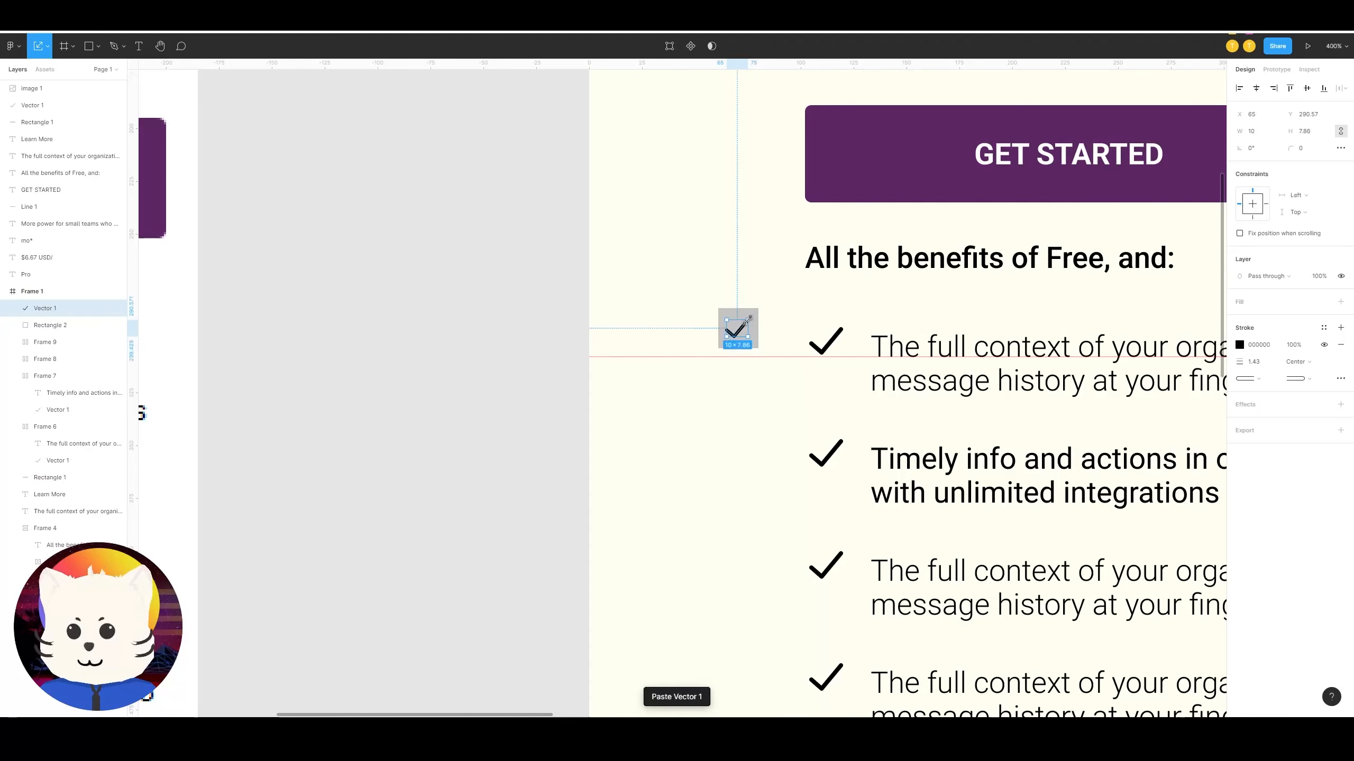
pyautogui.moveTo(742, 332); pyautogui.dragTo(783, 369)
# Step: Group the small check mark with its square and replace the original check mark in the first feature row with the group
pyautogui.keyDown('shift'); pyautogui.click(746, 342); pyautogui.keyUp('shift')
pyautogui.hotkey('ctrl', 'g')
pyautogui.click(825, 344)
pyautogui.press('Delete')
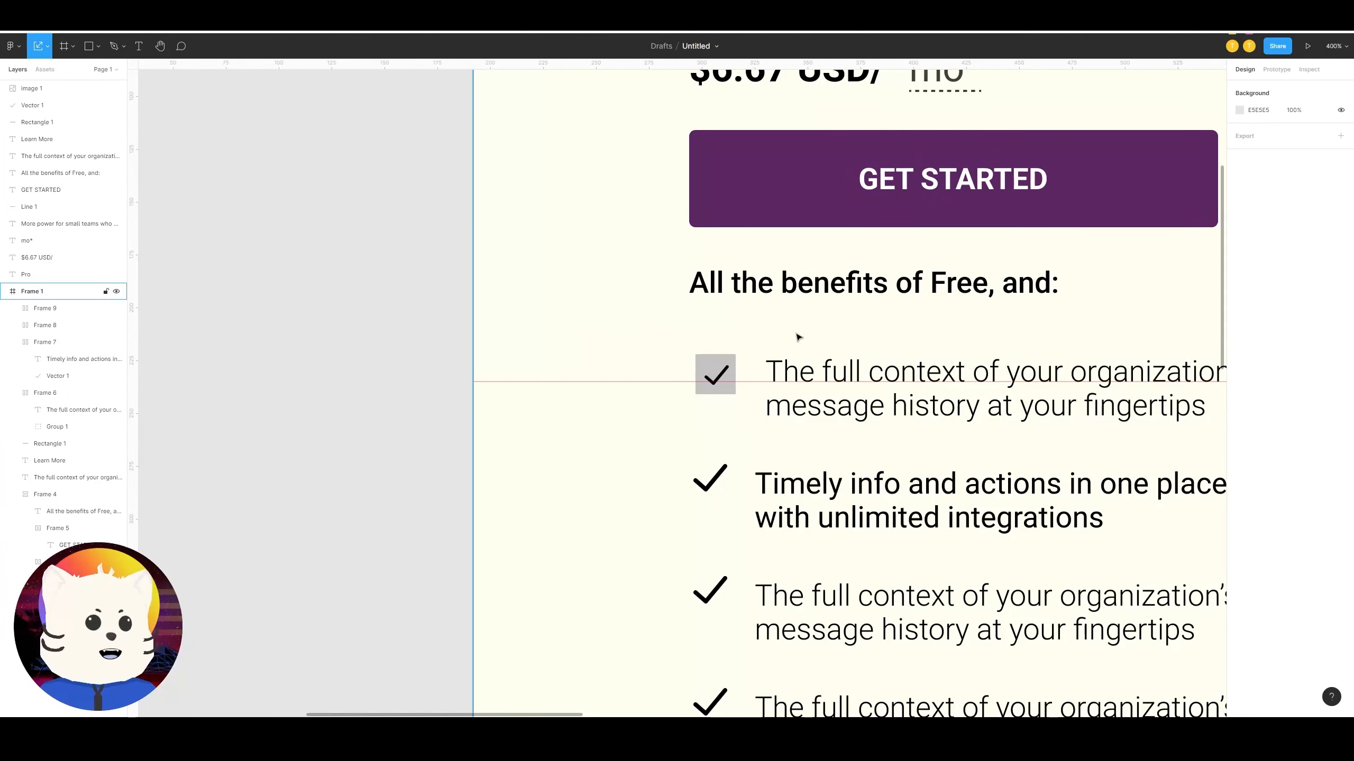
# Step: Scale the check mark group in the first feature row down to 16 × 16
pyautogui.hotkey('ctrl', '=')
pyautogui.moveTo(801, 324); pyautogui.dragTo(760, 363)
pyautogui.click(723, 375)
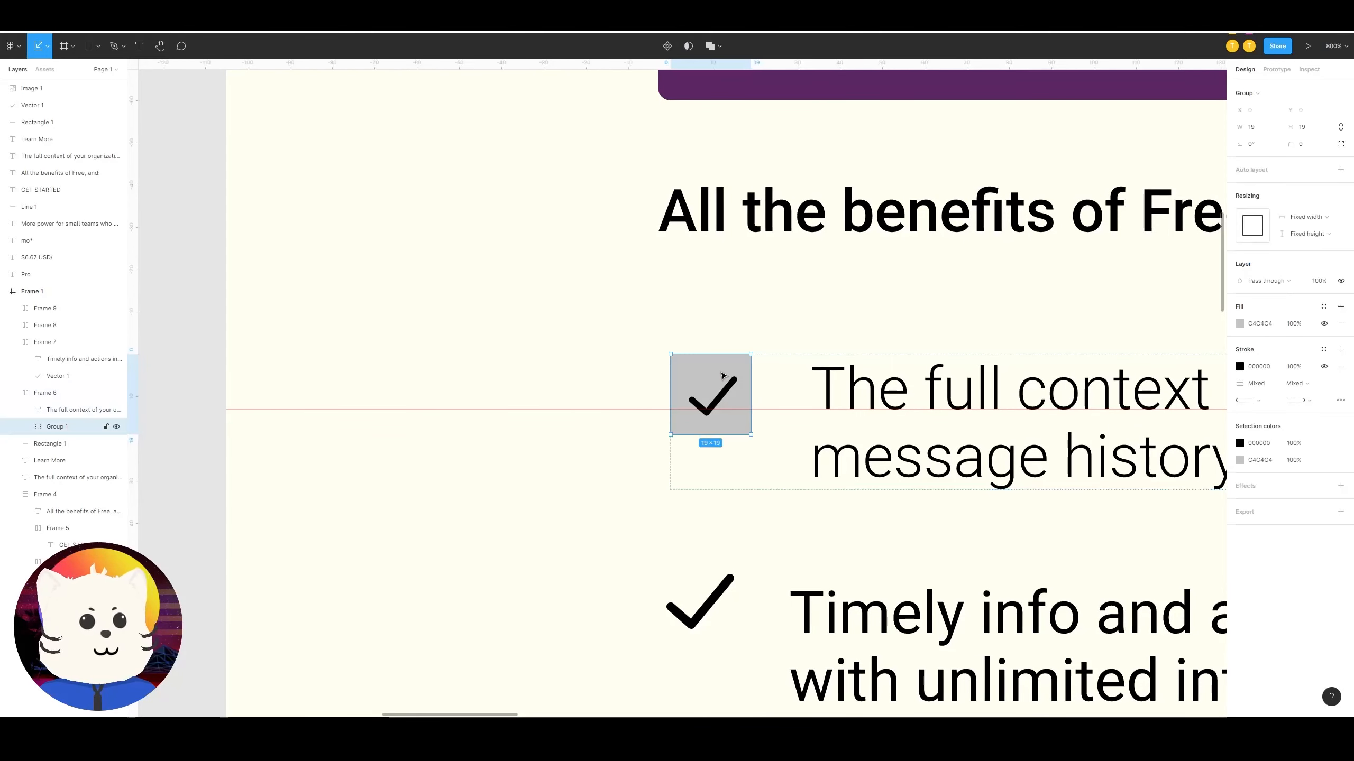
pyautogui.moveTo(749, 434); pyautogui.dragTo(731, 420)
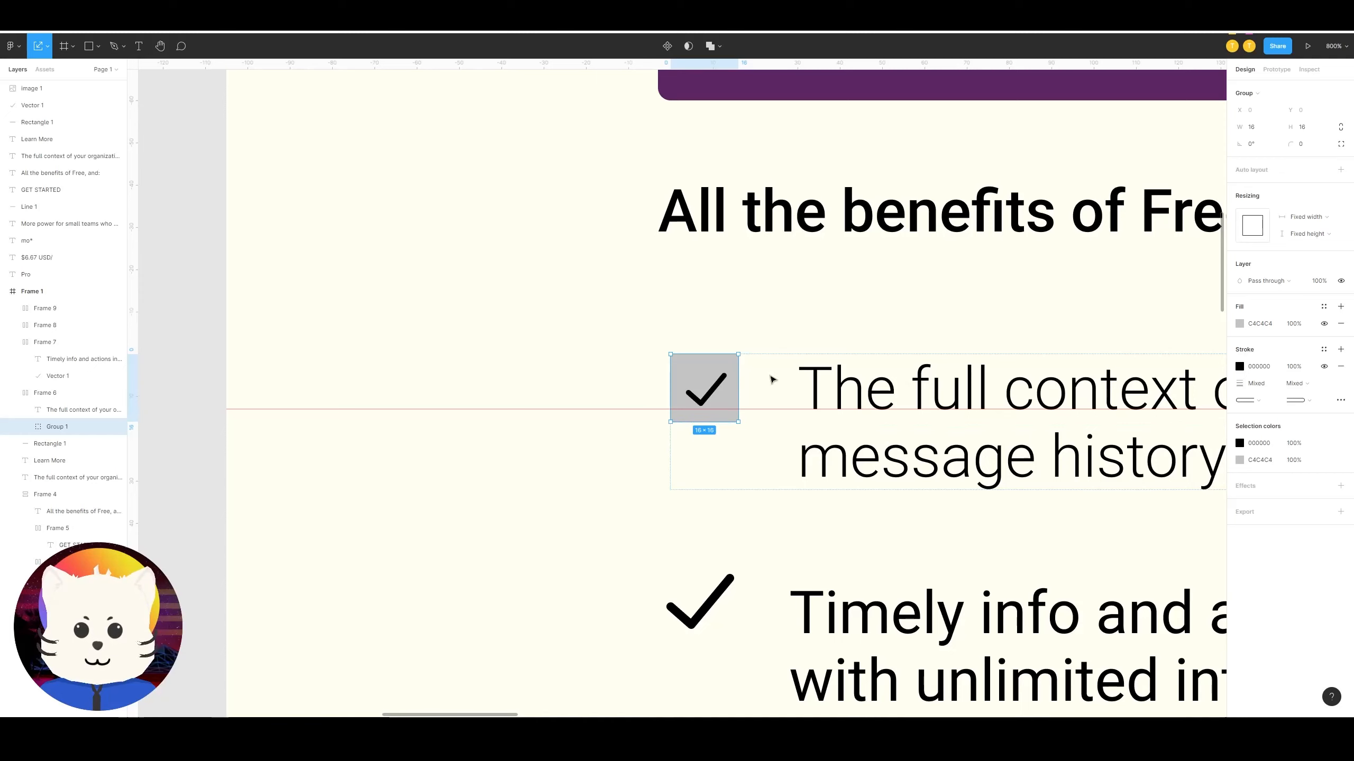
# Step: Lengthen both arms of the grouped check mark by moving its vector end points slightly outward within the square
pyautogui.doubleClick(725, 385)
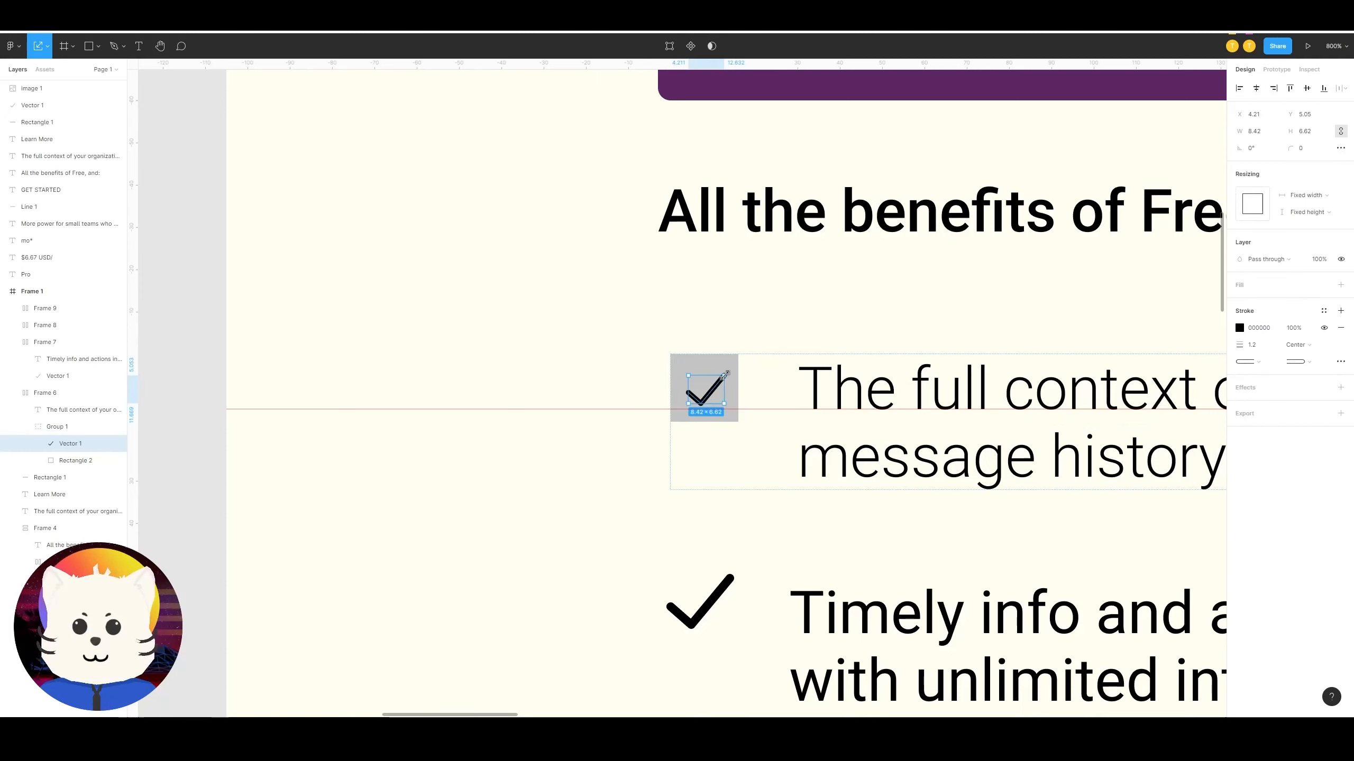
pyautogui.press('Return')
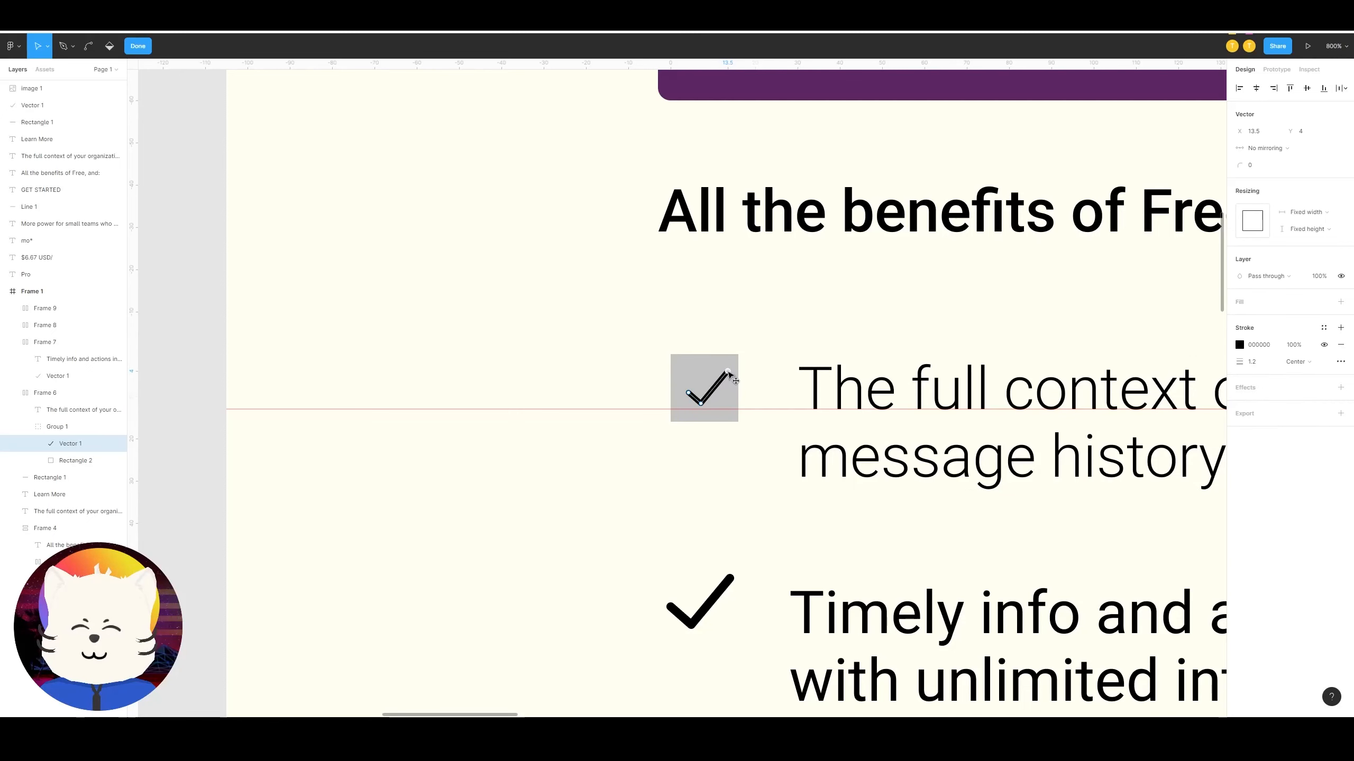
pyautogui.moveTo(688, 393); pyautogui.dragTo(685, 391)
pyautogui.click(783, 378)
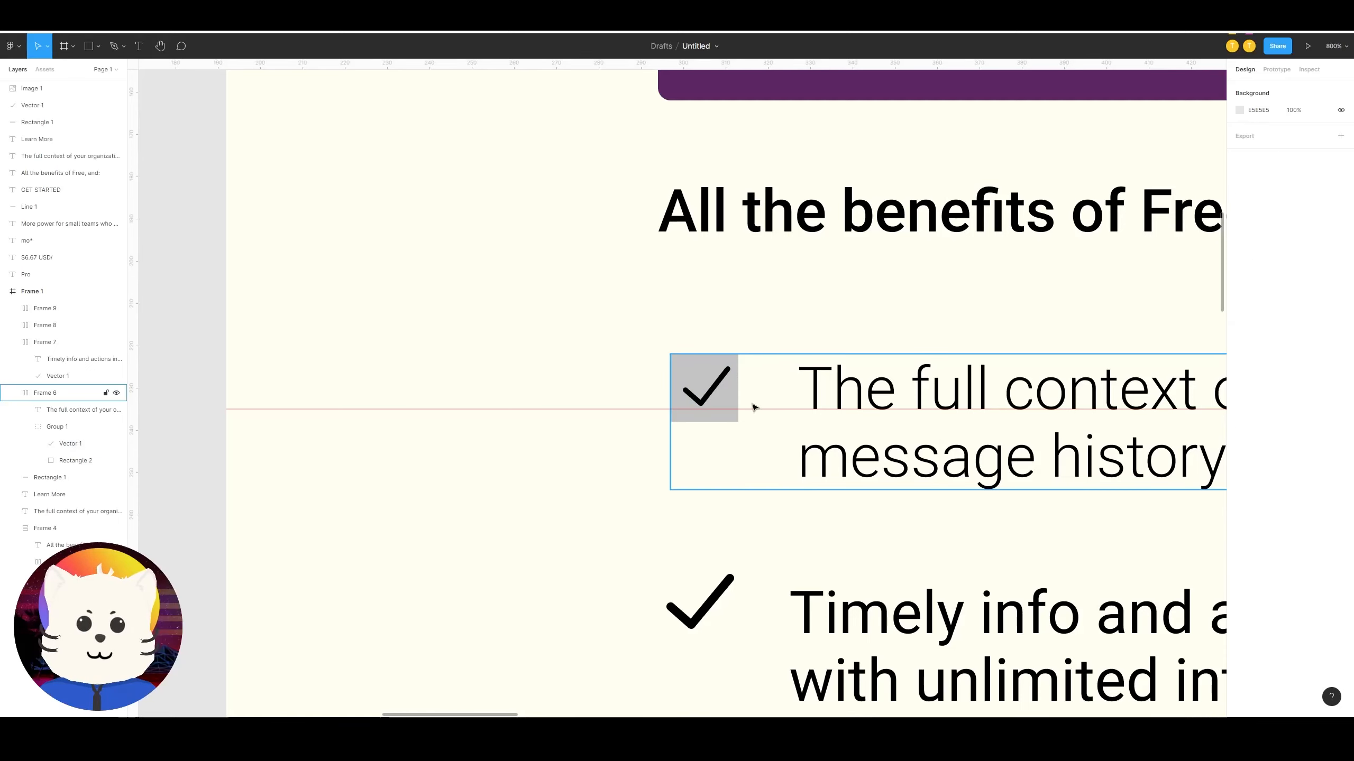
# Step: Change the fill of the square behind the first row's check mark to white FFFFFF
pyautogui.press('-')
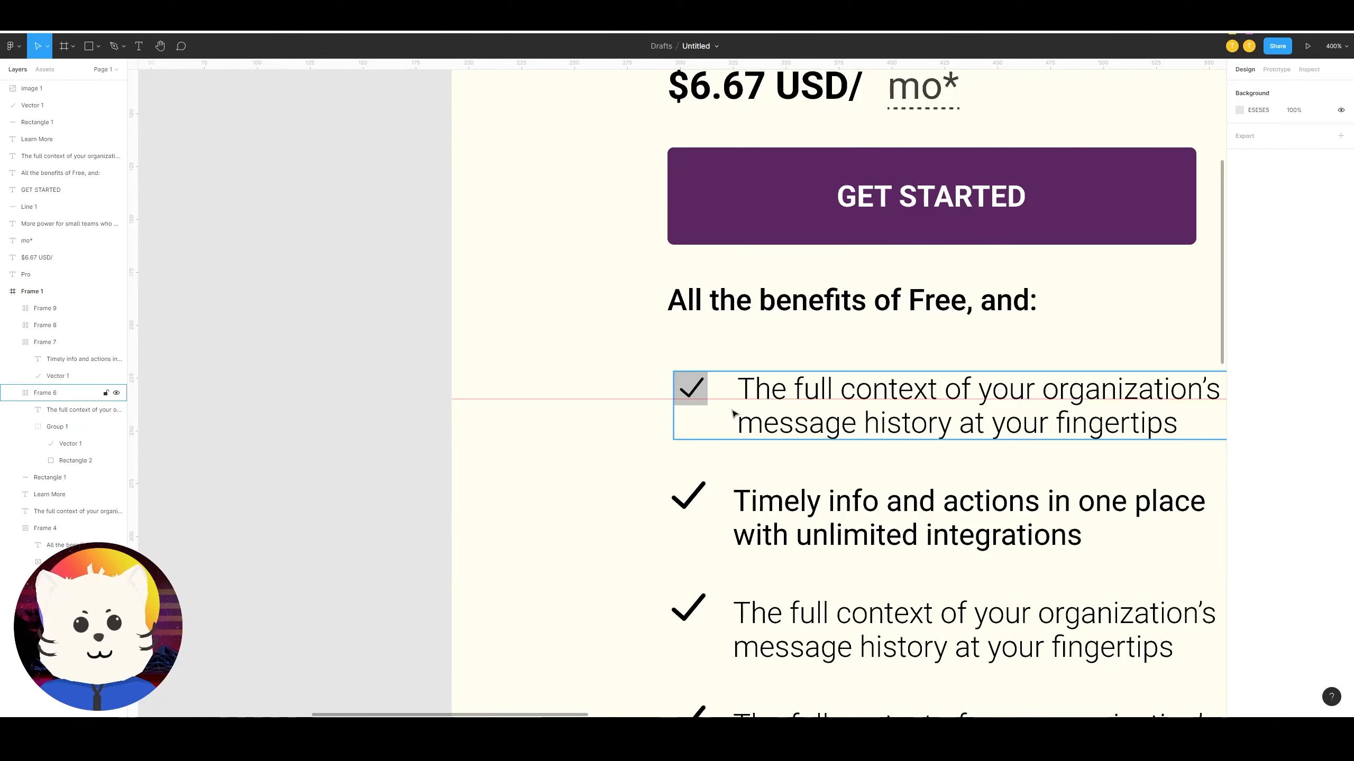
pyautogui.click(699, 393)
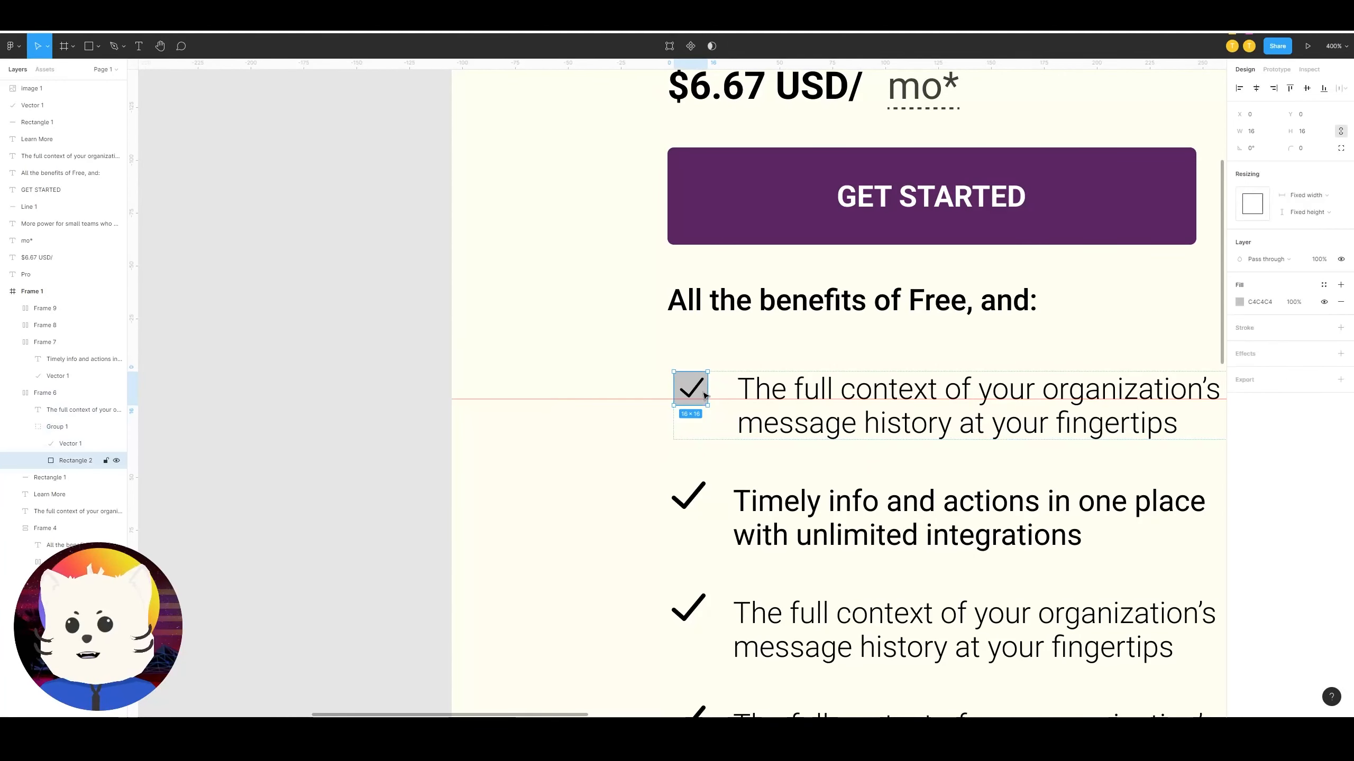
pyautogui.press('i')
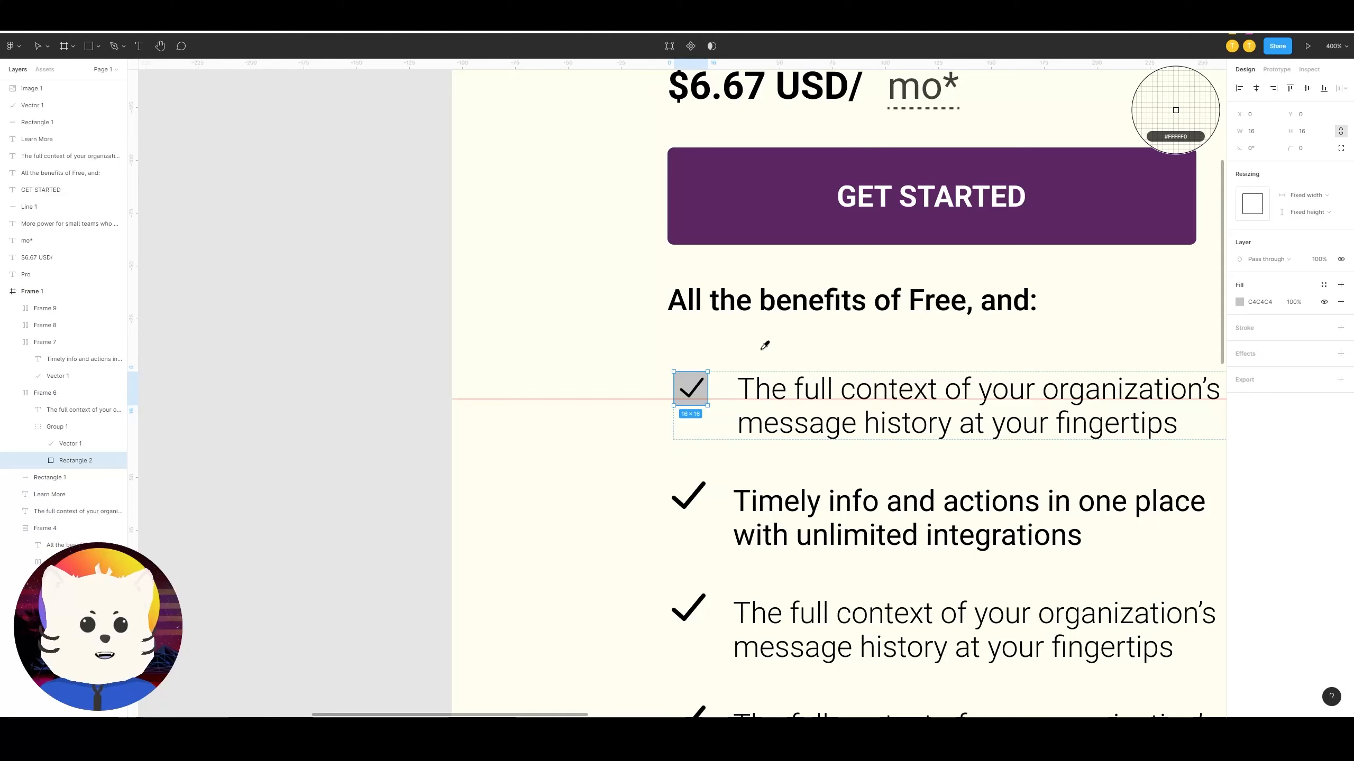
pyautogui.click(1239, 302)
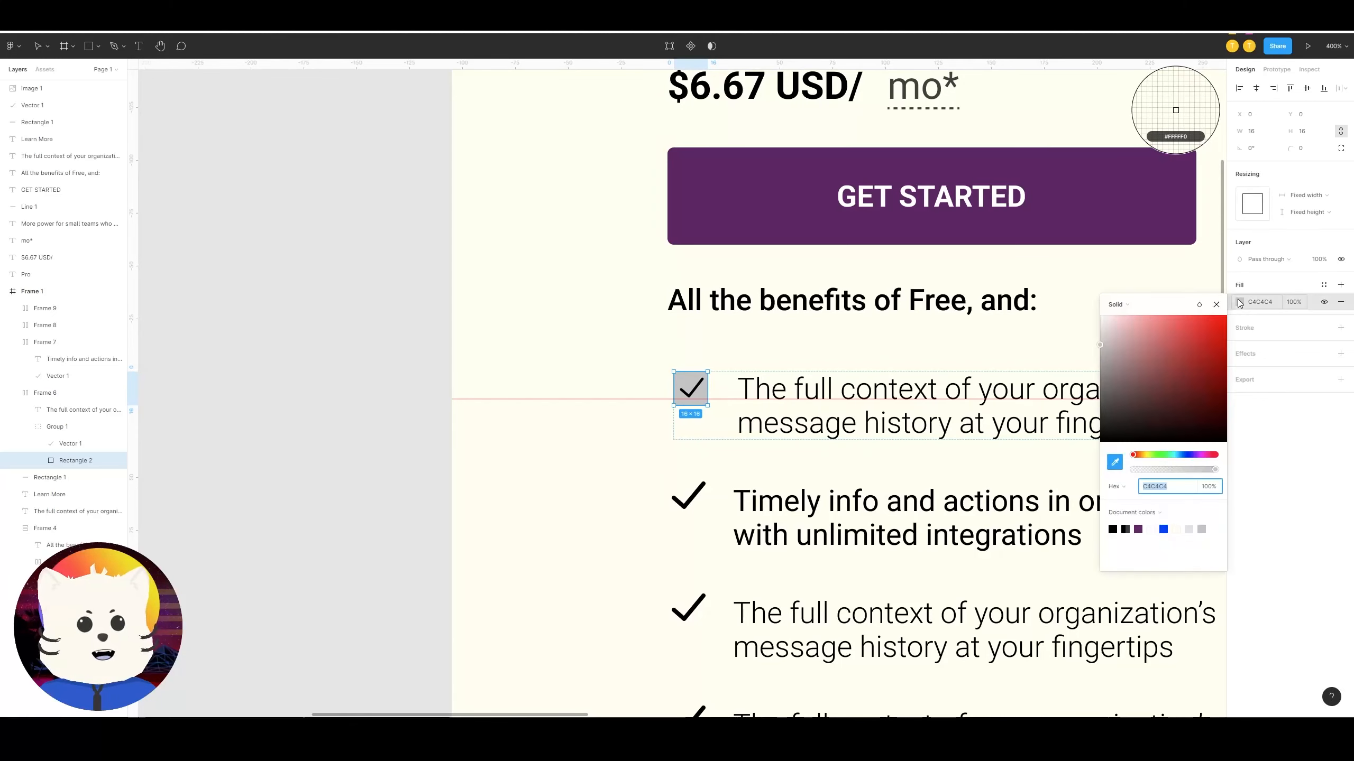
pyautogui.click(867, 339)
pyautogui.press('Escape')
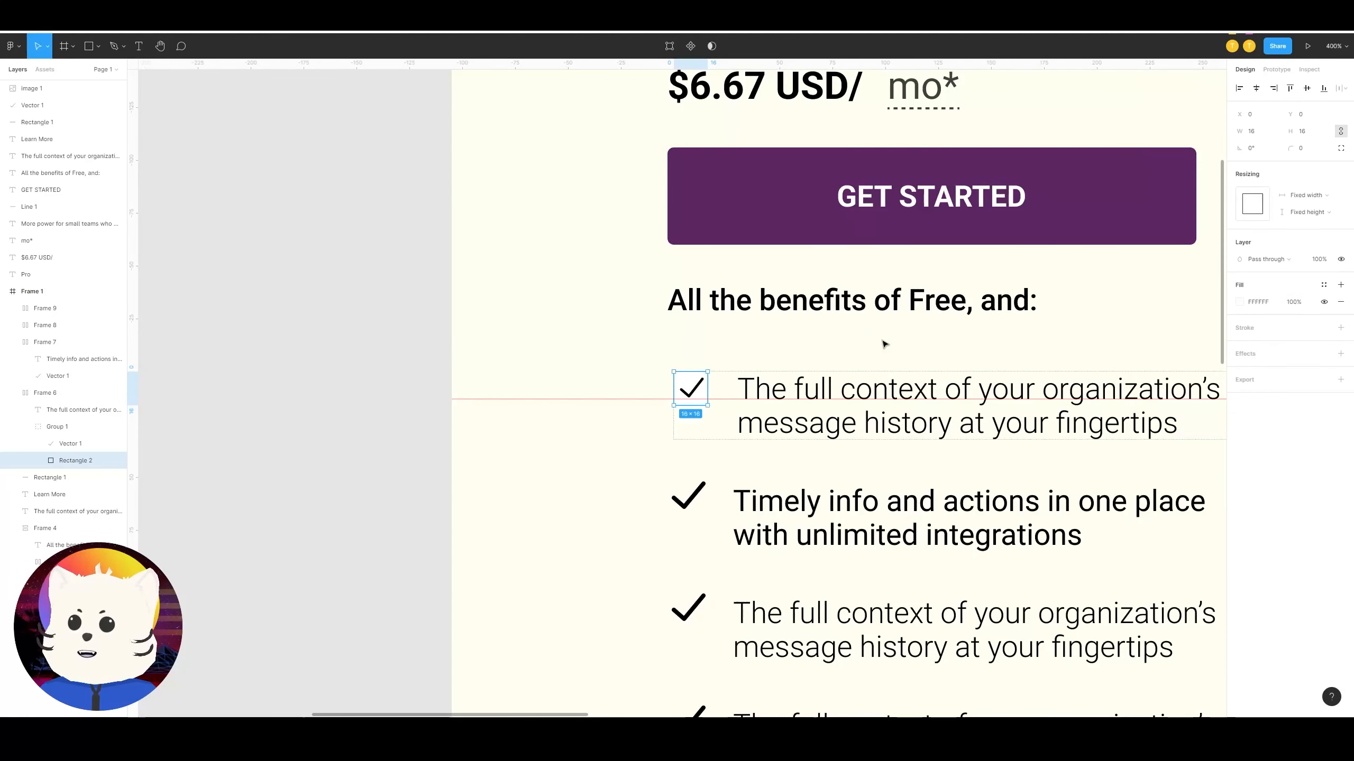
pyautogui.press('Escape')
# Step: Copy the first row's check mark group into the second feature row and delete that row's old check mark
pyautogui.hscroll(1, 880, 327)
pyautogui.scroll(-3, 880, 326)
pyautogui.hscroll(-2, 805, 312)
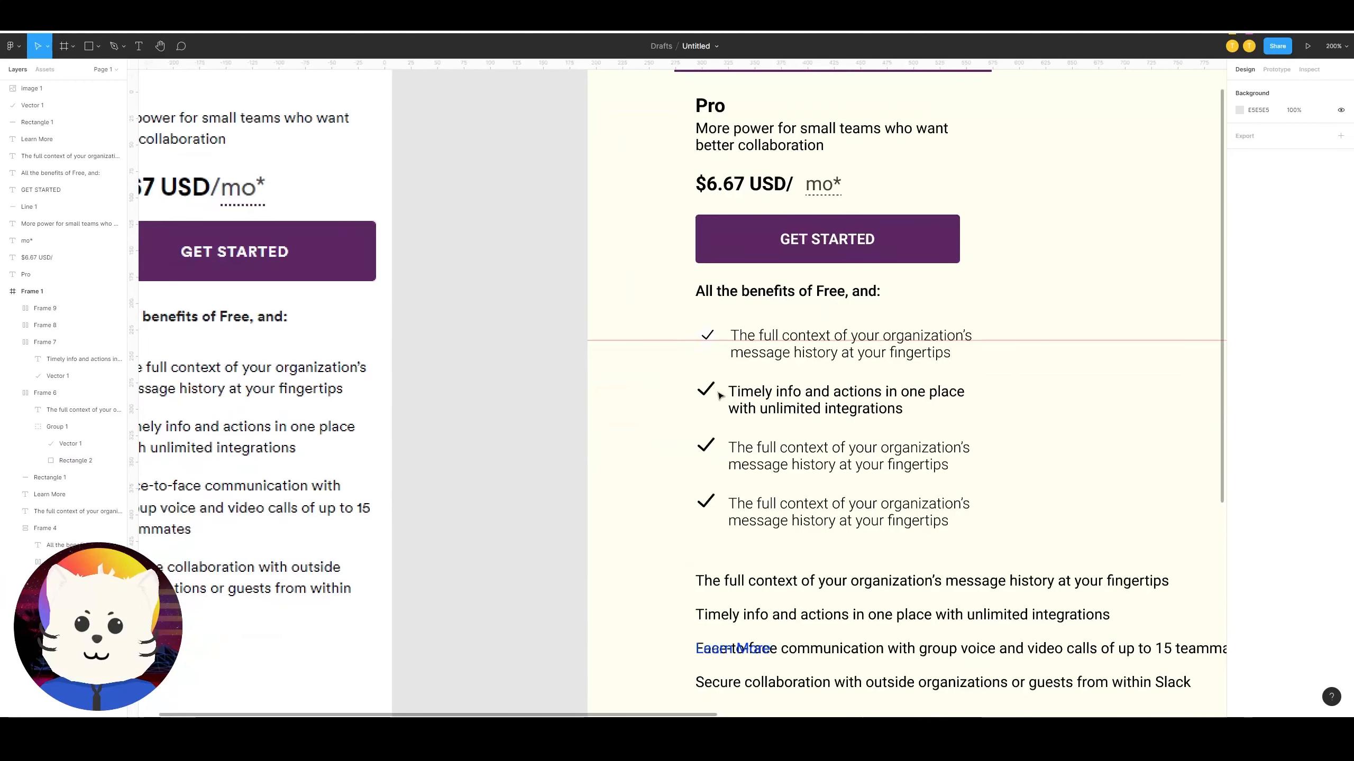
pyautogui.click(717, 395)
pyautogui.click(707, 335)
pyautogui.doubleClick(707, 335)
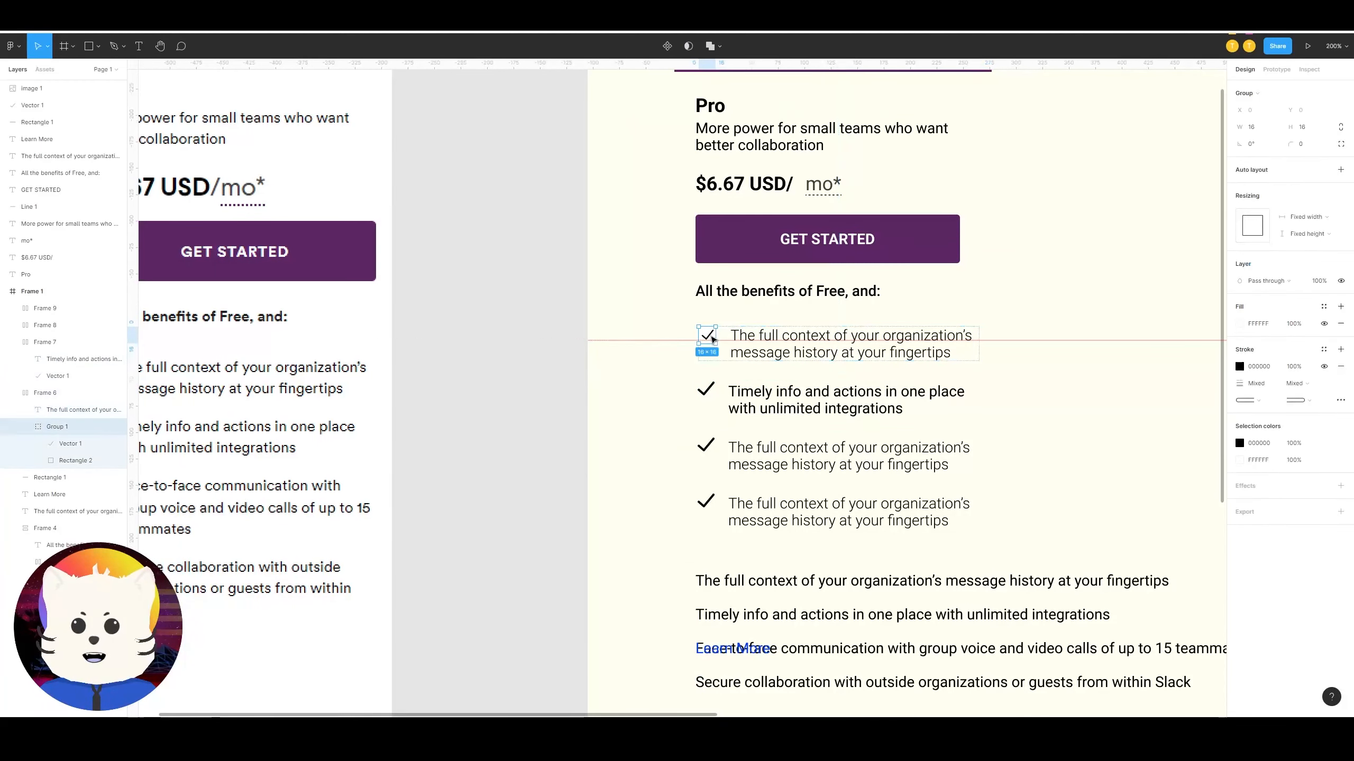
pyautogui.hotkey('ctrl', 'c')
pyautogui.click(715, 392)
pyautogui.hotkey('ctrl', 'v')
pyautogui.press('Escape')
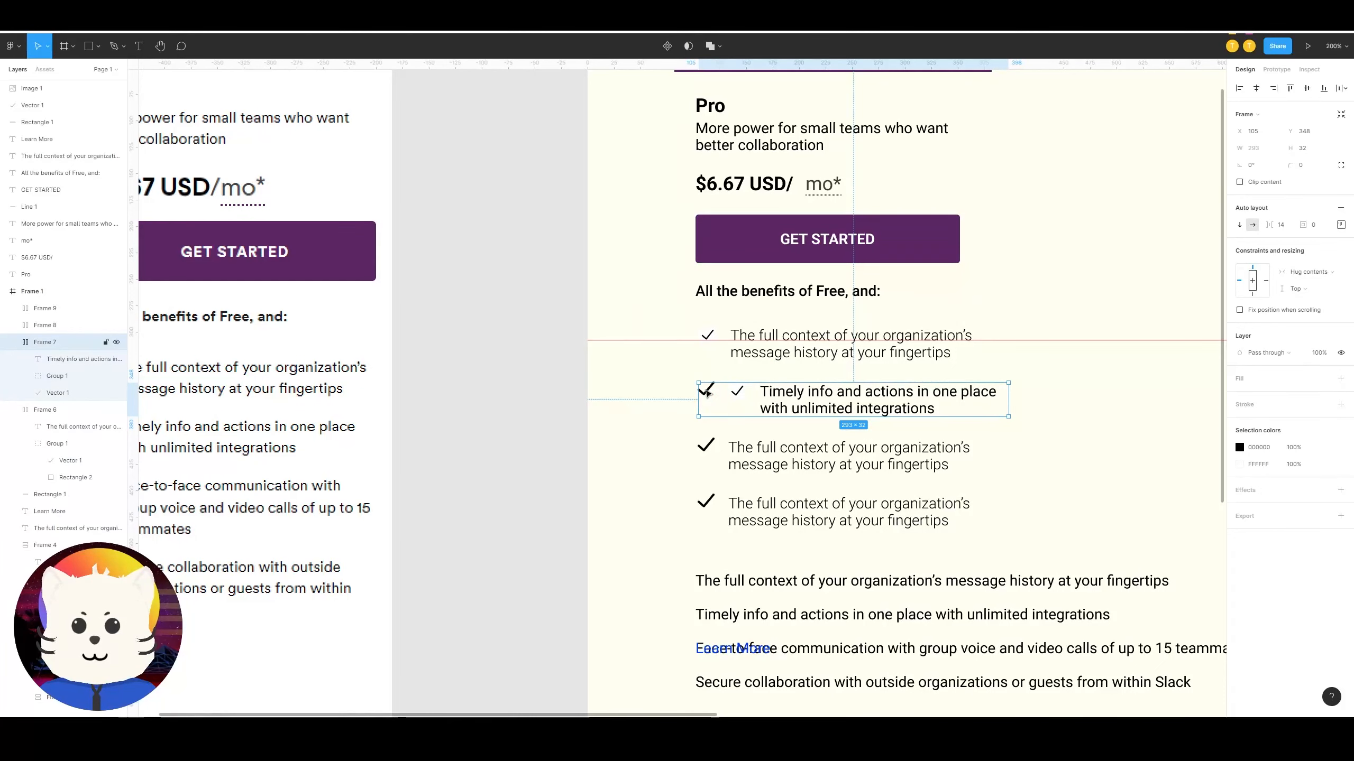
pyautogui.click(706, 392)
pyautogui.press('Delete')
# Step: Delete the three feature rows below the first one
pyautogui.click(821, 407)
pyautogui.press('Delete')
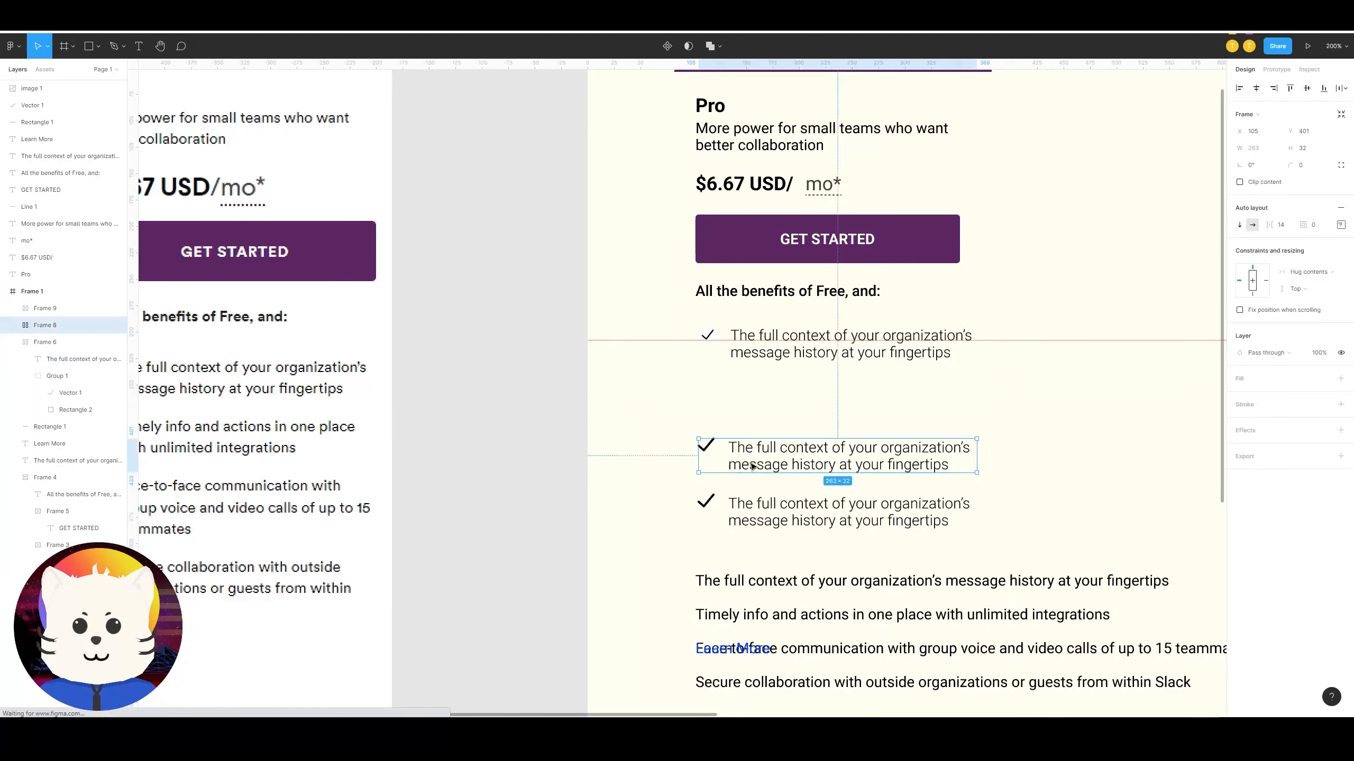
pyautogui.press('Delete')
# Step: Duplicate the updated first feature row three times in an evenly spaced stack below it
pyautogui.moveTo(799, 511); pyautogui.dragTo(820, 390)
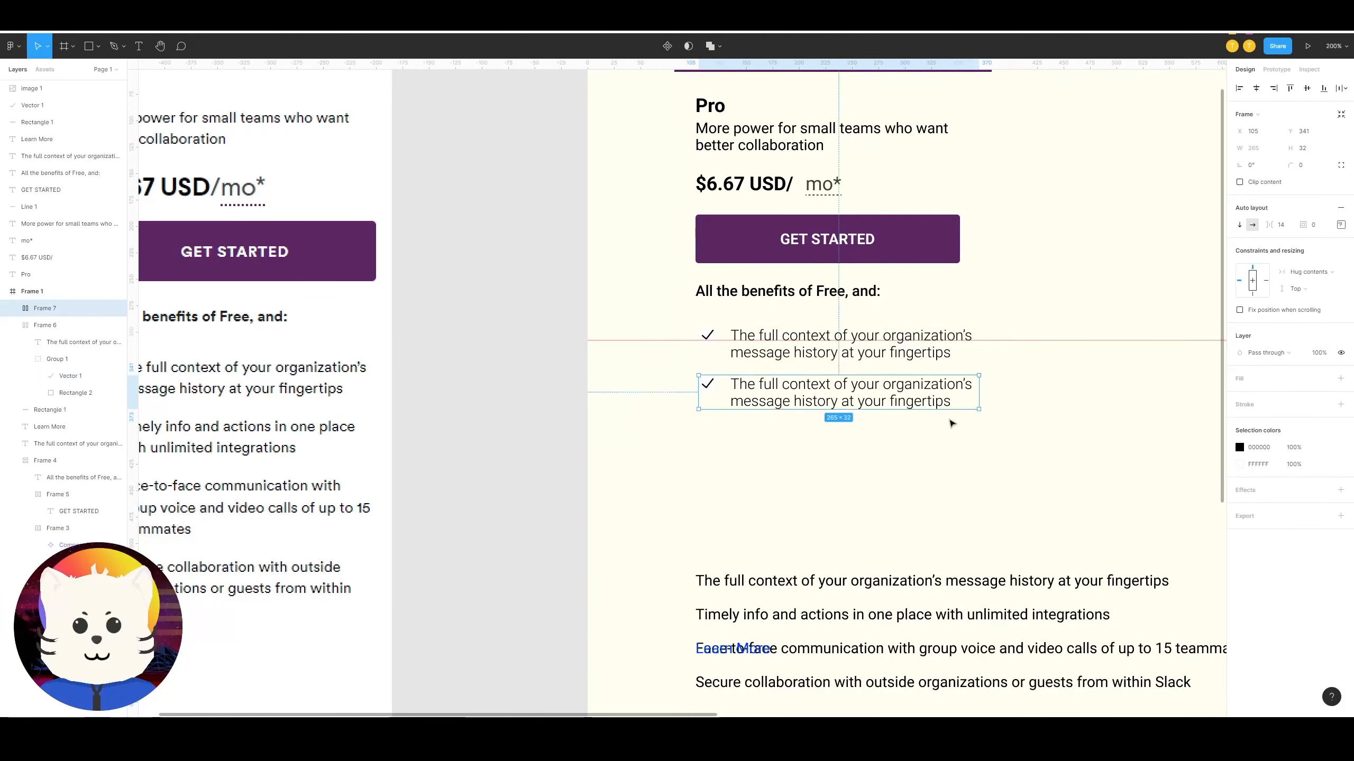
pyautogui.hotkey('ctrl', 'd')
pyautogui.hotkey('ctrl', 'd')
pyautogui.click(1067, 420)
# Step: Replace the second row's text with "Timely info and actions in one place with unlimited integrations", keeping the row's Light text style
pyautogui.scroll(-1, 1066, 421)
pyautogui.doubleClick(834, 607)
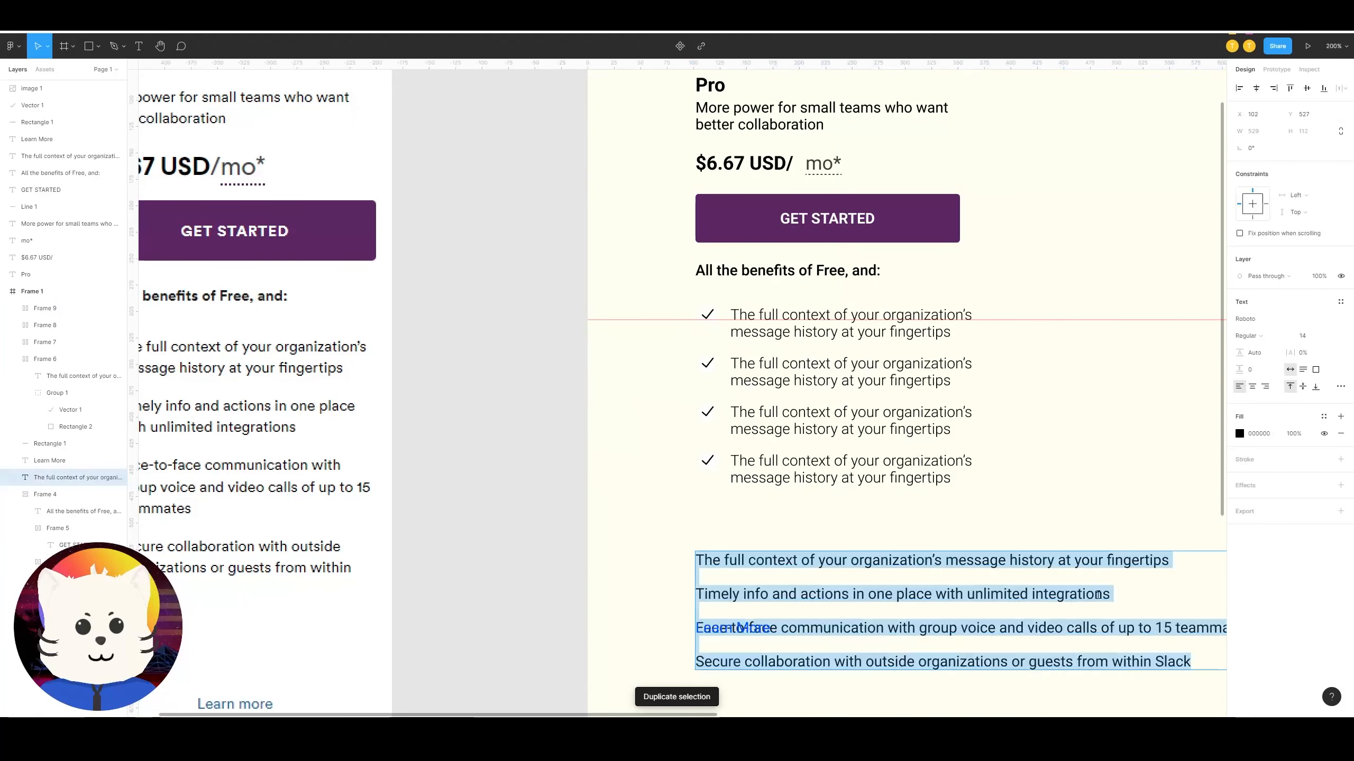
pyautogui.moveTo(833, 608); pyautogui.dragTo(695, 592)
pyautogui.hotkey('ctrl', 'c')
pyautogui.press('Escape')
pyautogui.doubleClick(853, 371)
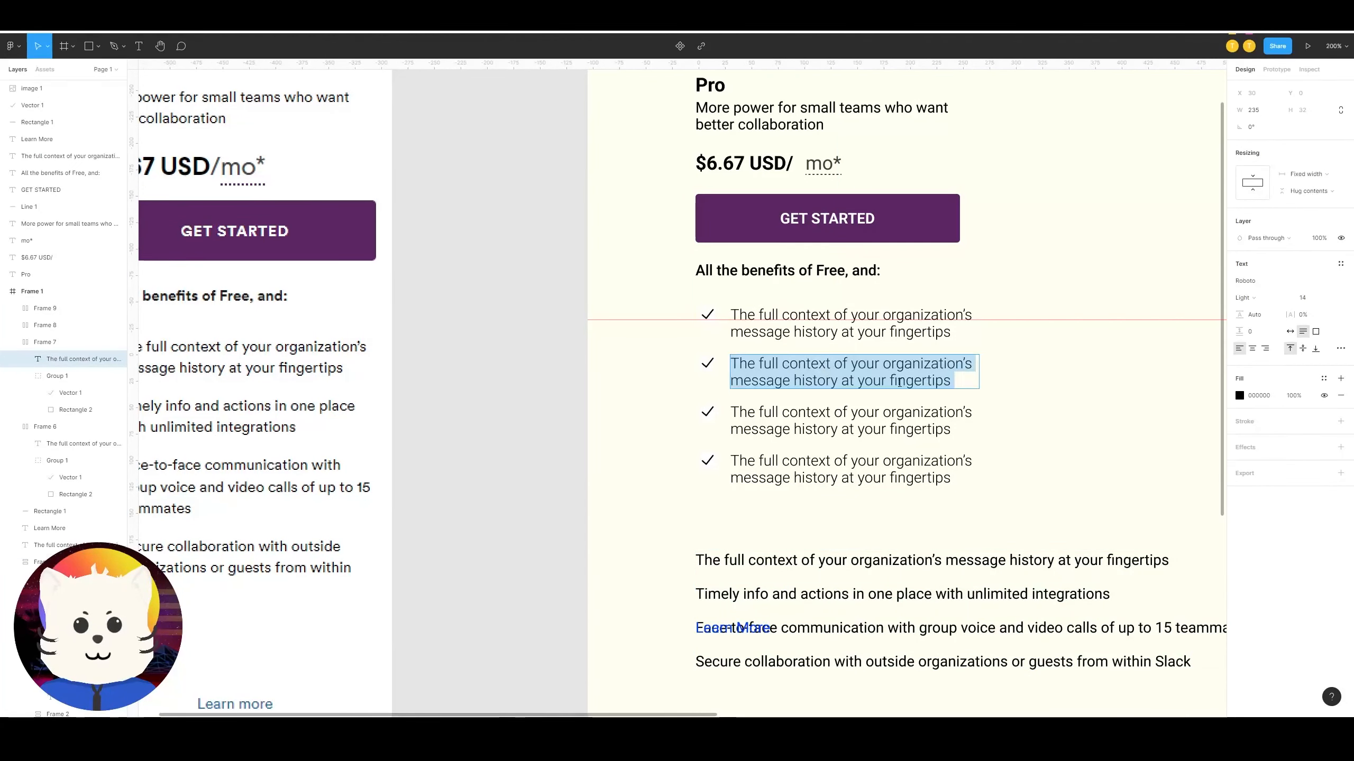
pyautogui.hotkey('ctrl', 'v')
pyautogui.hotkey('ctrl', 'z')
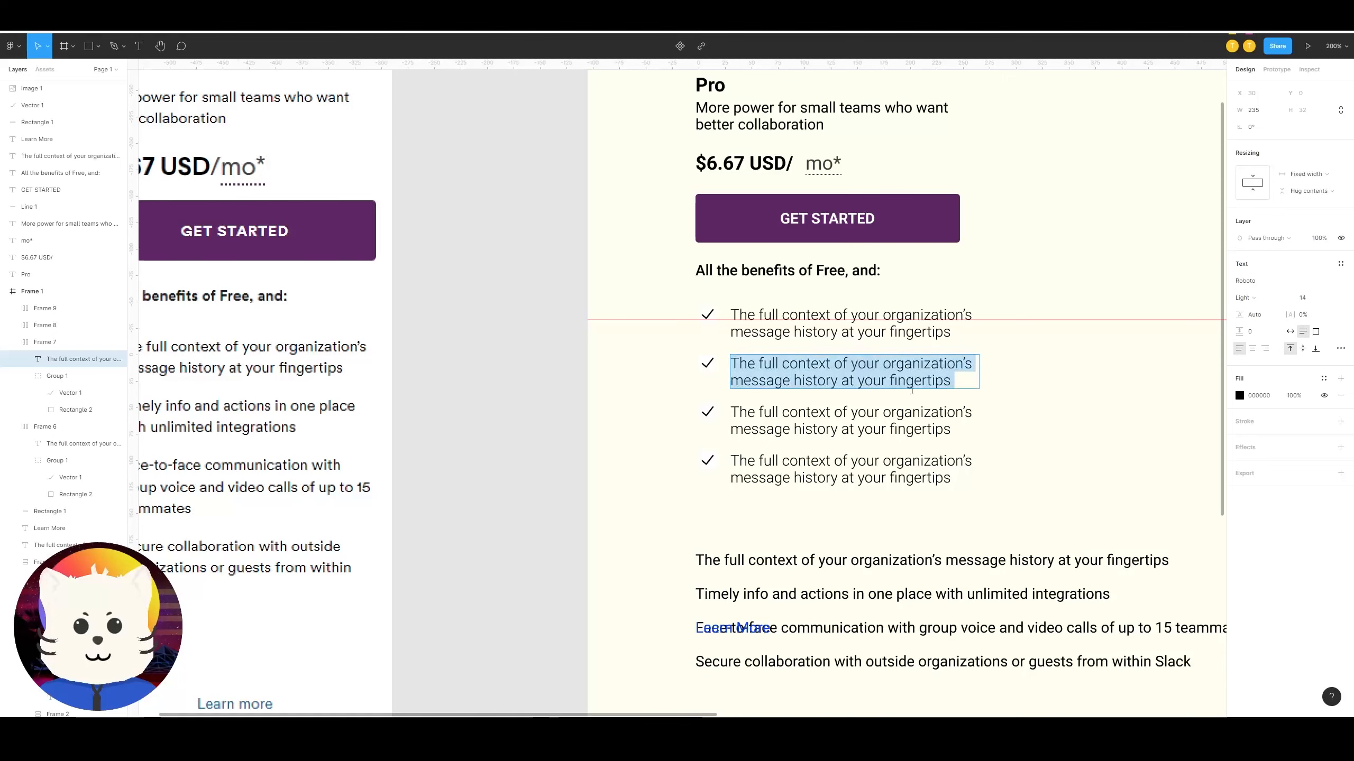
pyautogui.hotkey('ctrl', 'shift', 'v')
# Step: Cut the "Face-to-face communication" line from the list and paste it over the third feature row's text, matching the row's style
pyautogui.click(1134, 628)
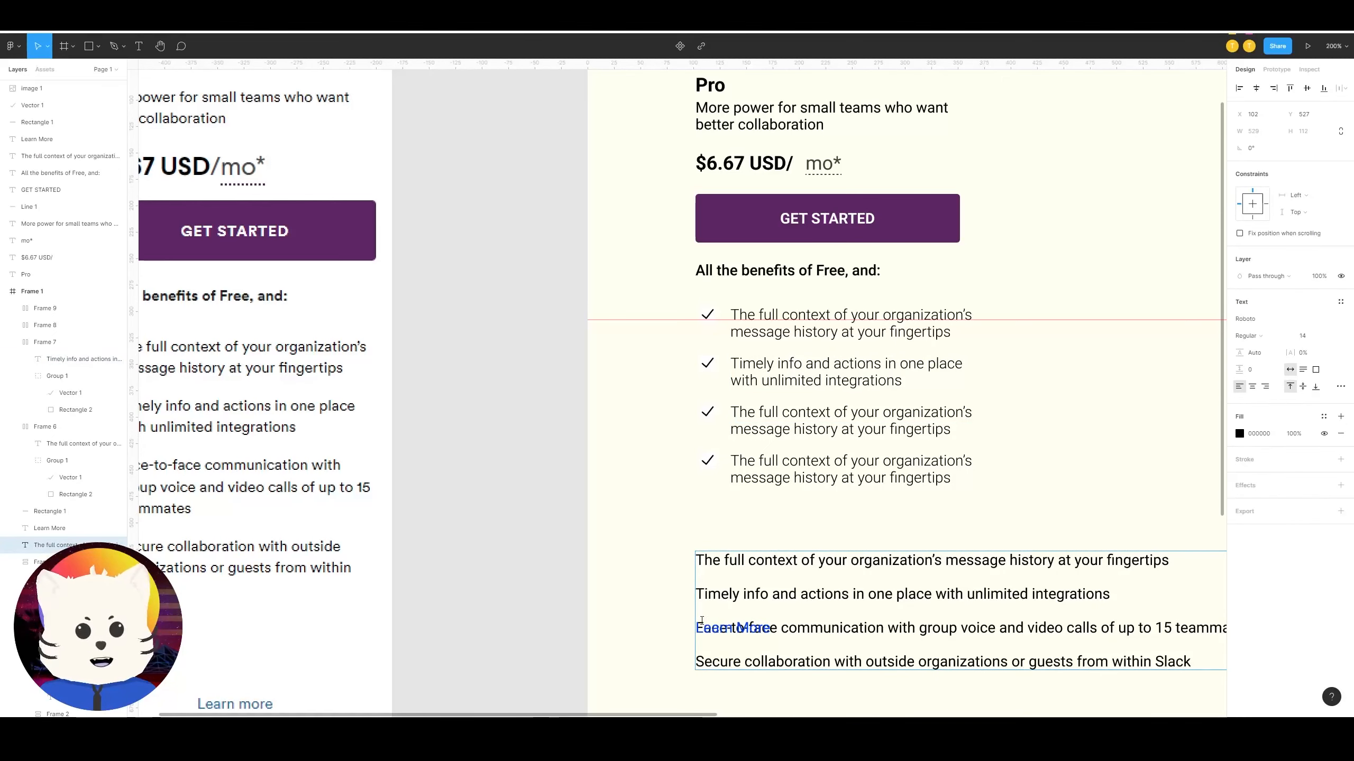
pyautogui.moveTo(699, 626); pyautogui.dragTo(1078, 637)
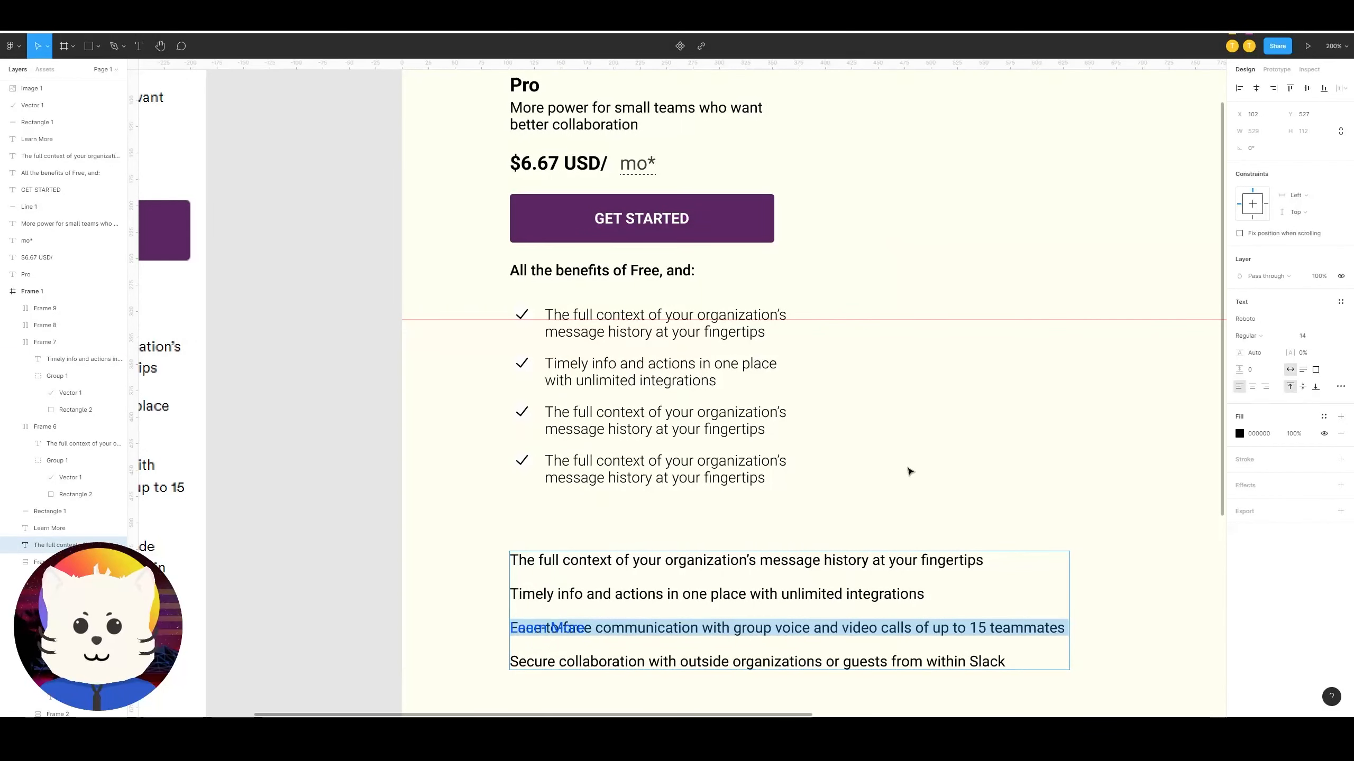
pyautogui.hotkey('ctrl', 'x')
pyautogui.doubleClick(681, 414)
pyautogui.hotkey('ctrl', 'a')
pyautogui.hotkey('ctrl', 'shift', 'v')
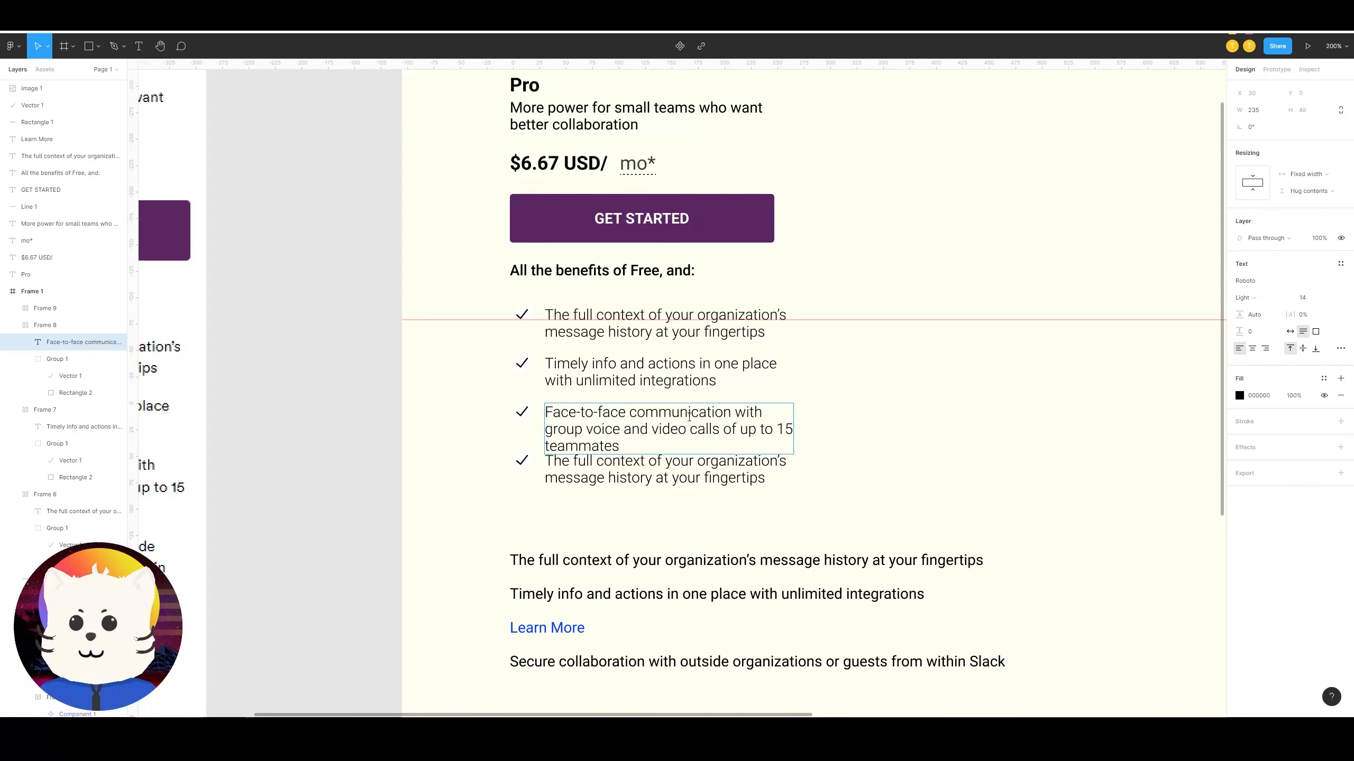
# Step: Open the second feature row's text for editing at the end of "with unlimited integrations"
pyautogui.click(683, 380)
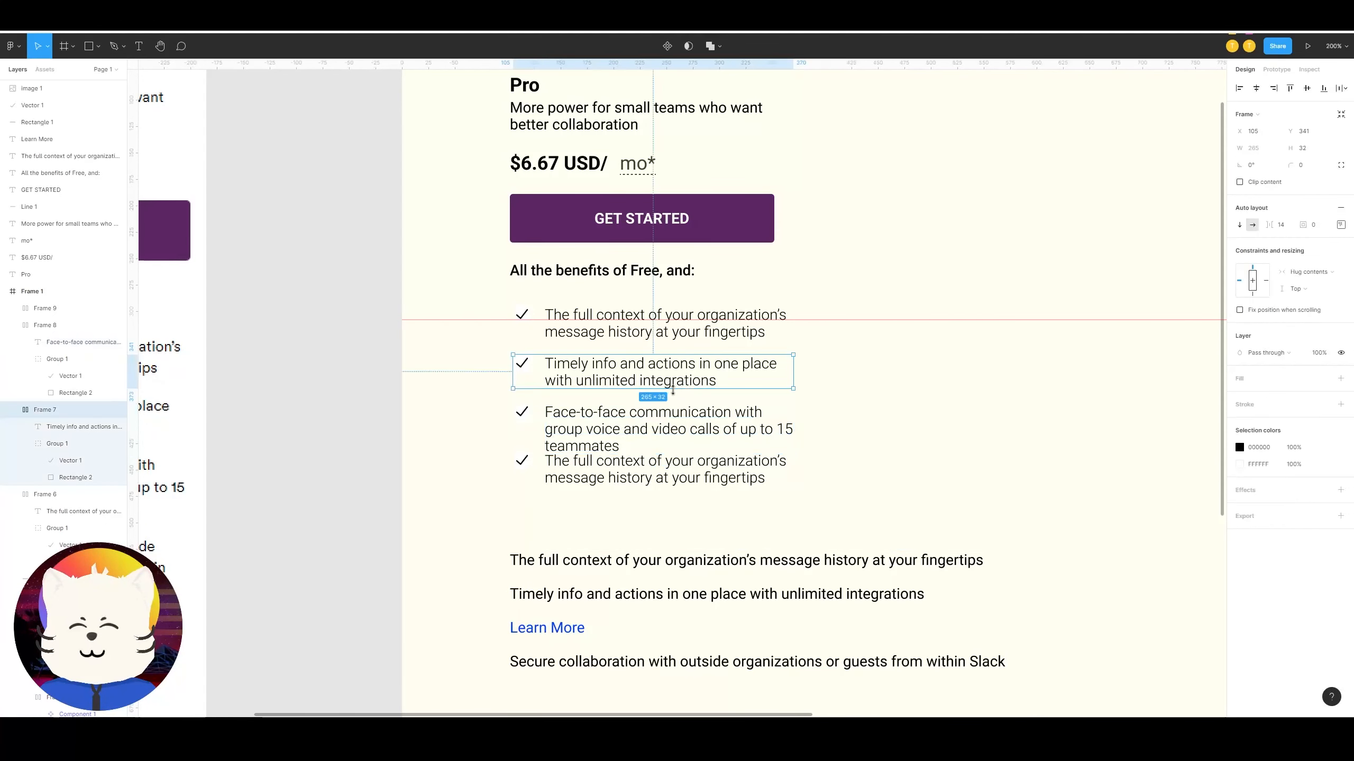
pyautogui.doubleClick(705, 382)
pyautogui.doubleClick(705, 382)
pyautogui.click(718, 382)
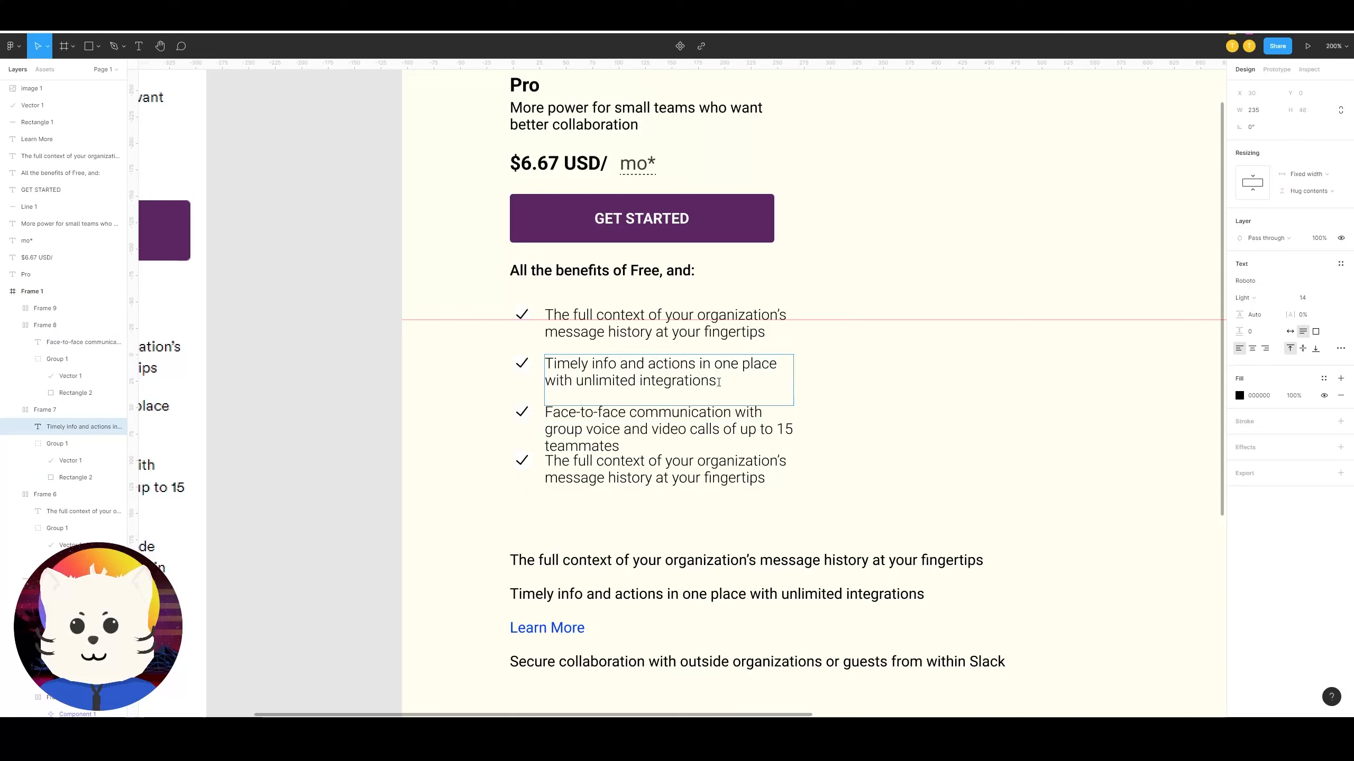
# Step: Copy the "Secure collaboration with outside organizations or guests from within Slack" line and delete the leftover list text block
pyautogui.scroll(-3, 800, 403)
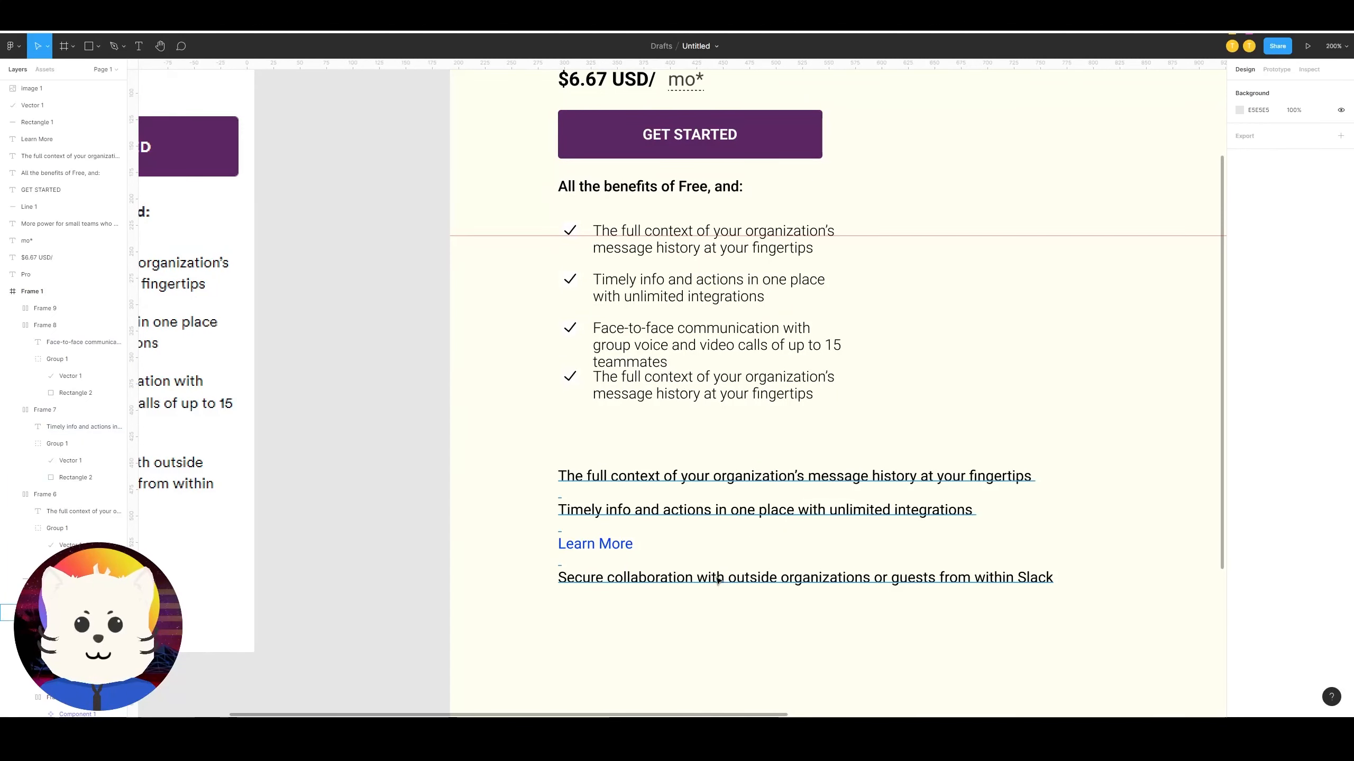
pyautogui.tripleClick(717, 577)
pyautogui.press('Escape')
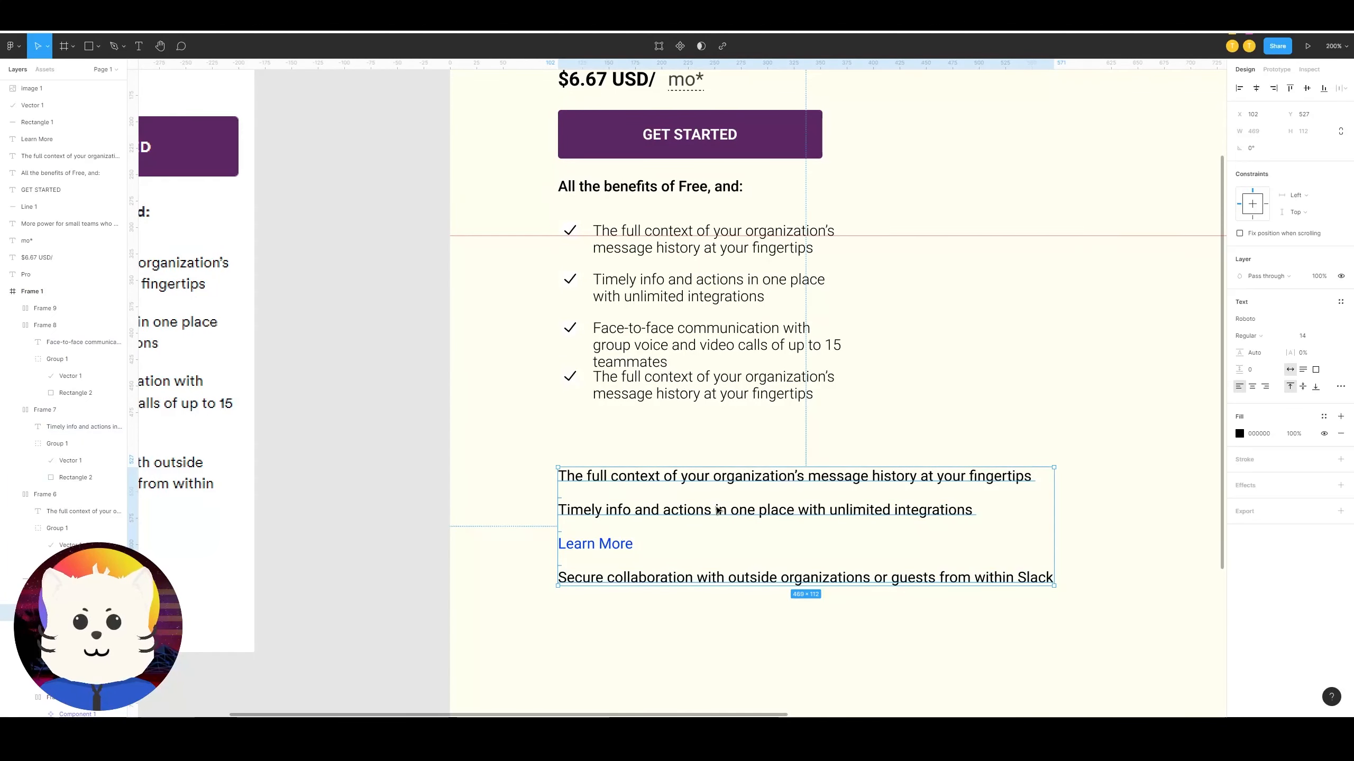
pyautogui.press('Delete')
# Step: Replace the fourth feature row's text with "Secure collaboration with outside organizations or guests from within Slack", matching the row's Light style
pyautogui.scroll(2, 747, 464)
pyautogui.doubleClick(809, 448)
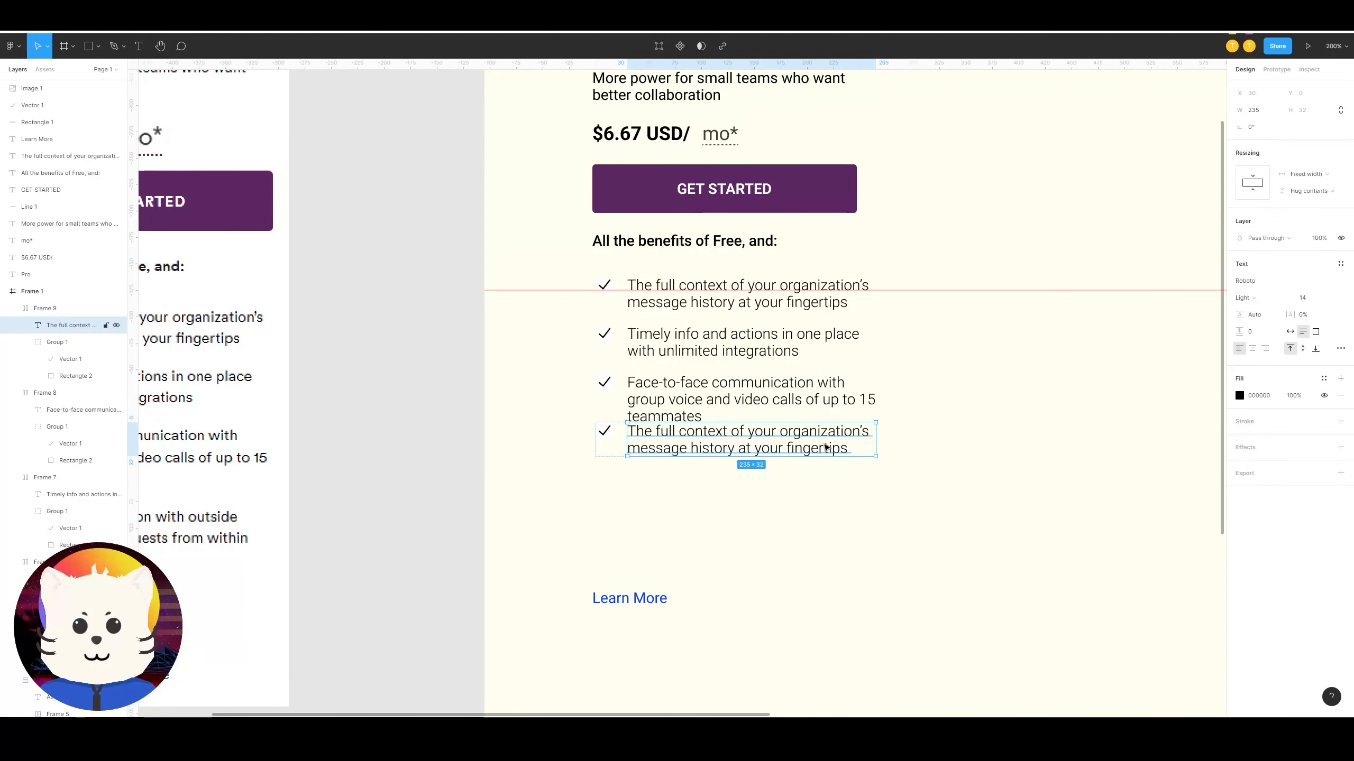
pyautogui.doubleClick(826, 447)
pyautogui.hotkey('ctrl', 'v')
pyautogui.hotkey('ctrl', 'z')
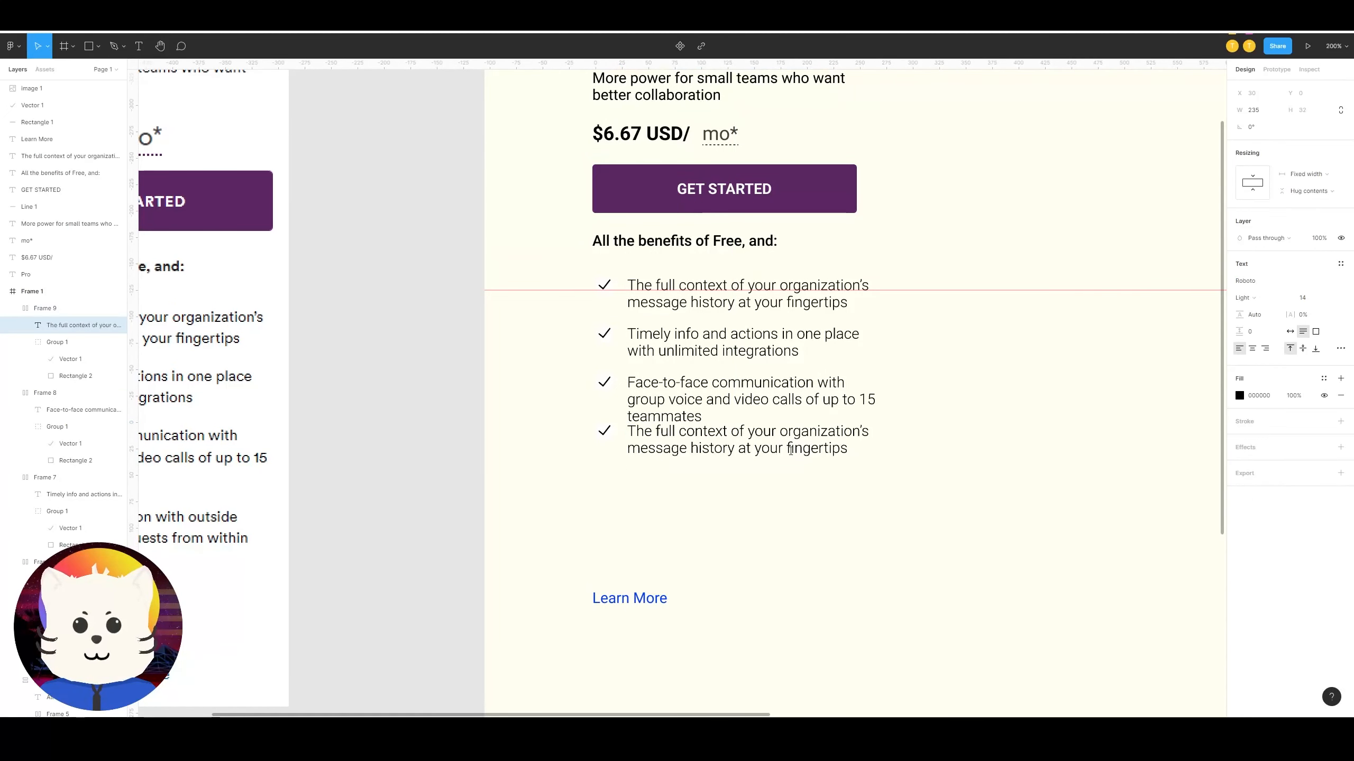
pyautogui.doubleClick(793, 451)
pyautogui.hotkey('ctrl', 'shift', 'v')
# Step: Resize the fourth feature row to fit its text and move it down clear of the third row
pyautogui.click(794, 509)
pyautogui.click(691, 448)
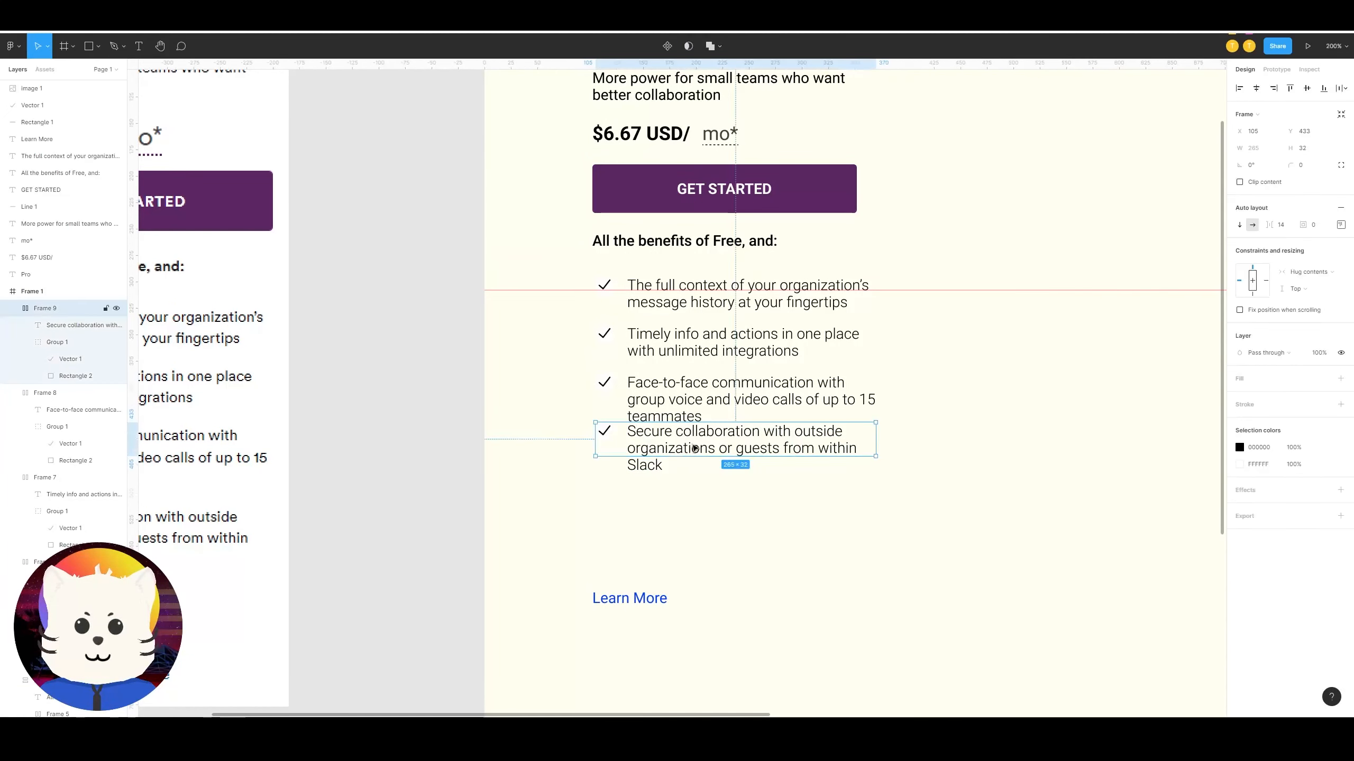
pyautogui.moveTo(691, 448); pyautogui.dragTo(795, 561)
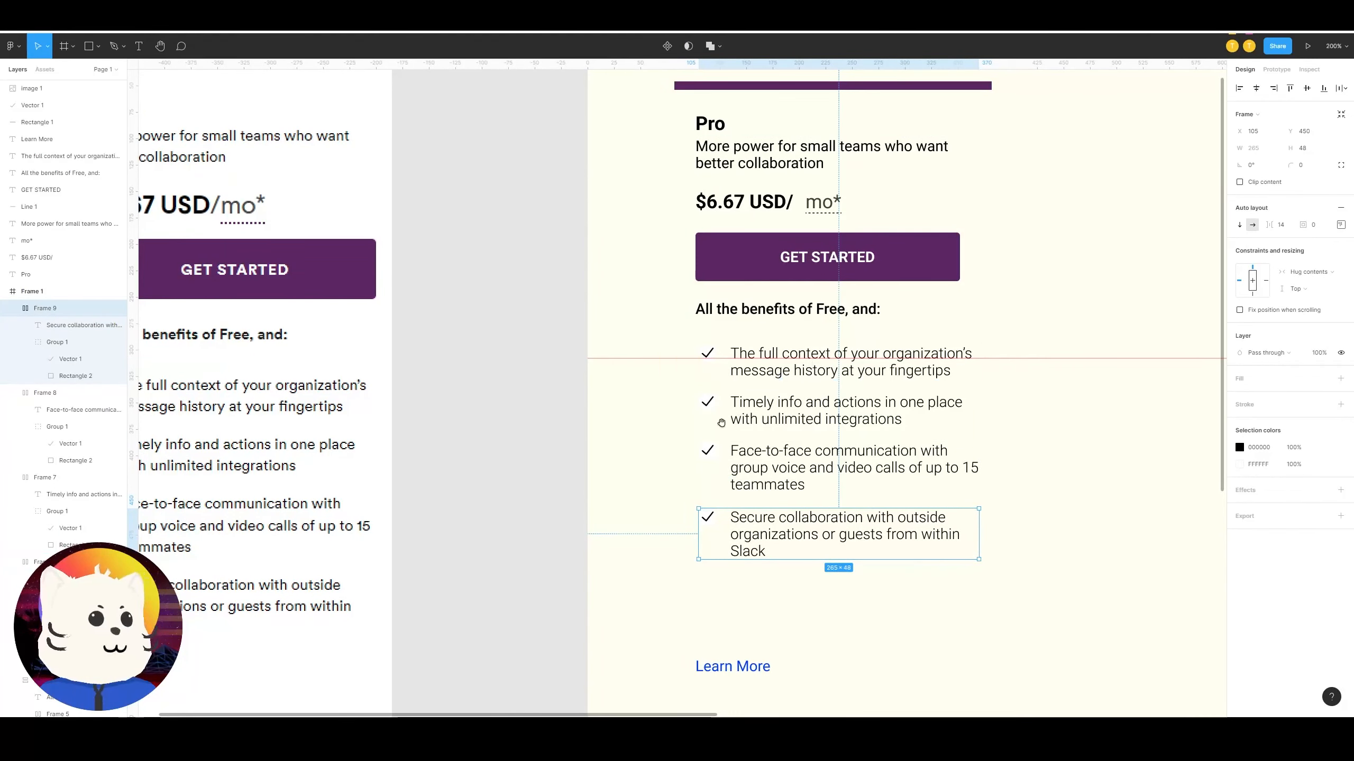
# Step: Draw a small rectangle over the reference image's feature list to gauge the spacing between its rows
pyautogui.hscroll(-3, 832, 368)
pyautogui.scroll(-1, 831, 368)
pyautogui.press('r')
pyautogui.hscroll(-4, 482, 415)
pyautogui.scroll(1, 483, 414)
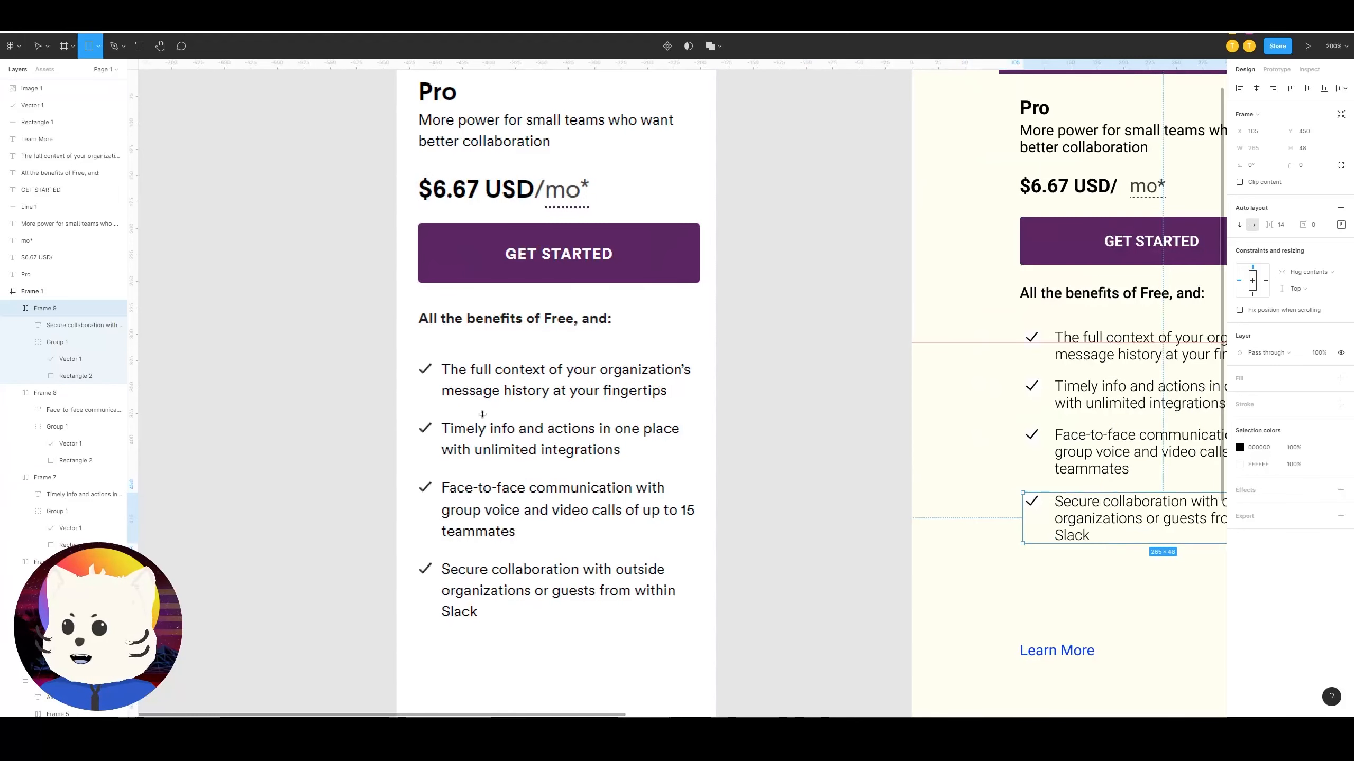
pyautogui.moveTo(459, 393)
pyautogui.mouseDown()
pyautogui.moveTo(533, 433)
pyautogui.moveTo(516, 305)
pyautogui.moveTo(518, 502)
pyautogui.mouseUp()
pyautogui.click(776, 460)
pyautogui.moveTo(880, 393); pyautogui.dragTo(517, 393)
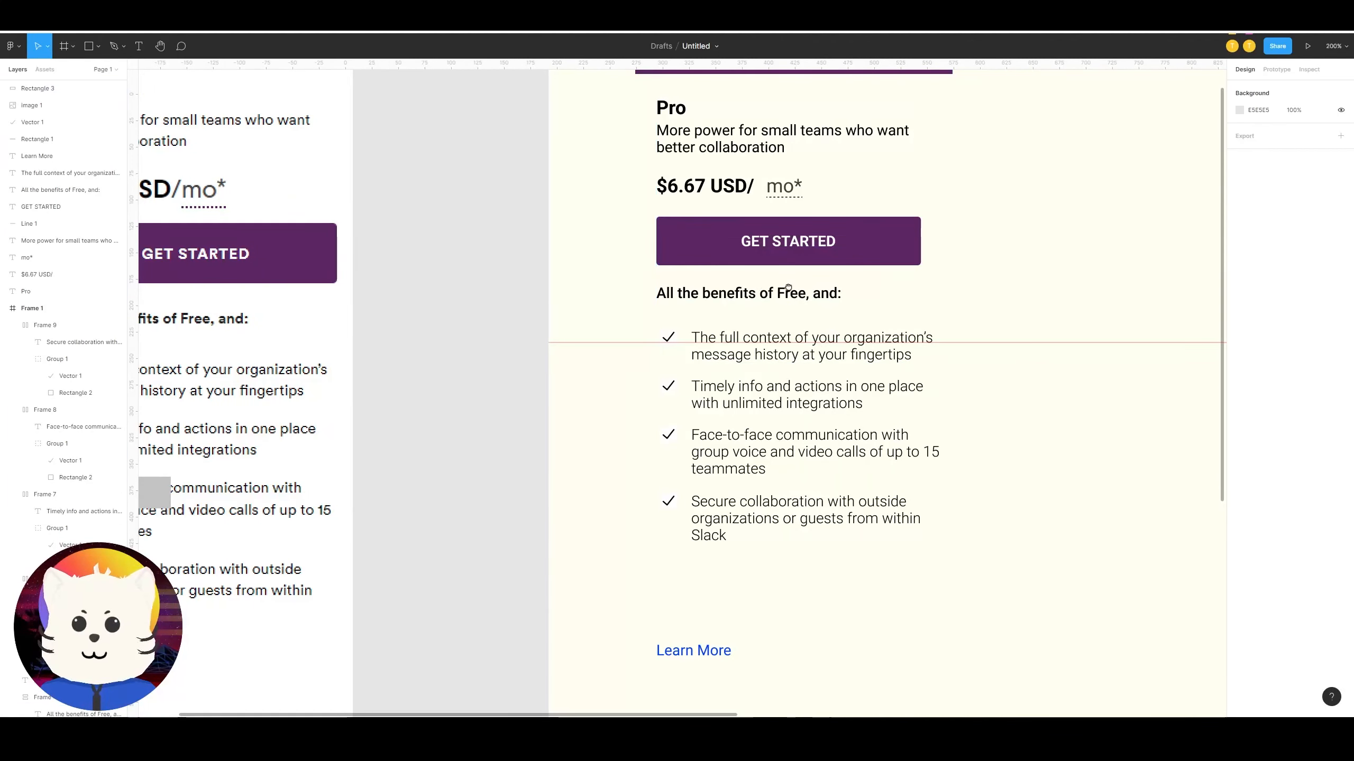
pyautogui.moveTo(788, 288); pyautogui.dragTo(896, 301)
pyautogui.moveTo(906, 356); pyautogui.dragTo(906, 325)
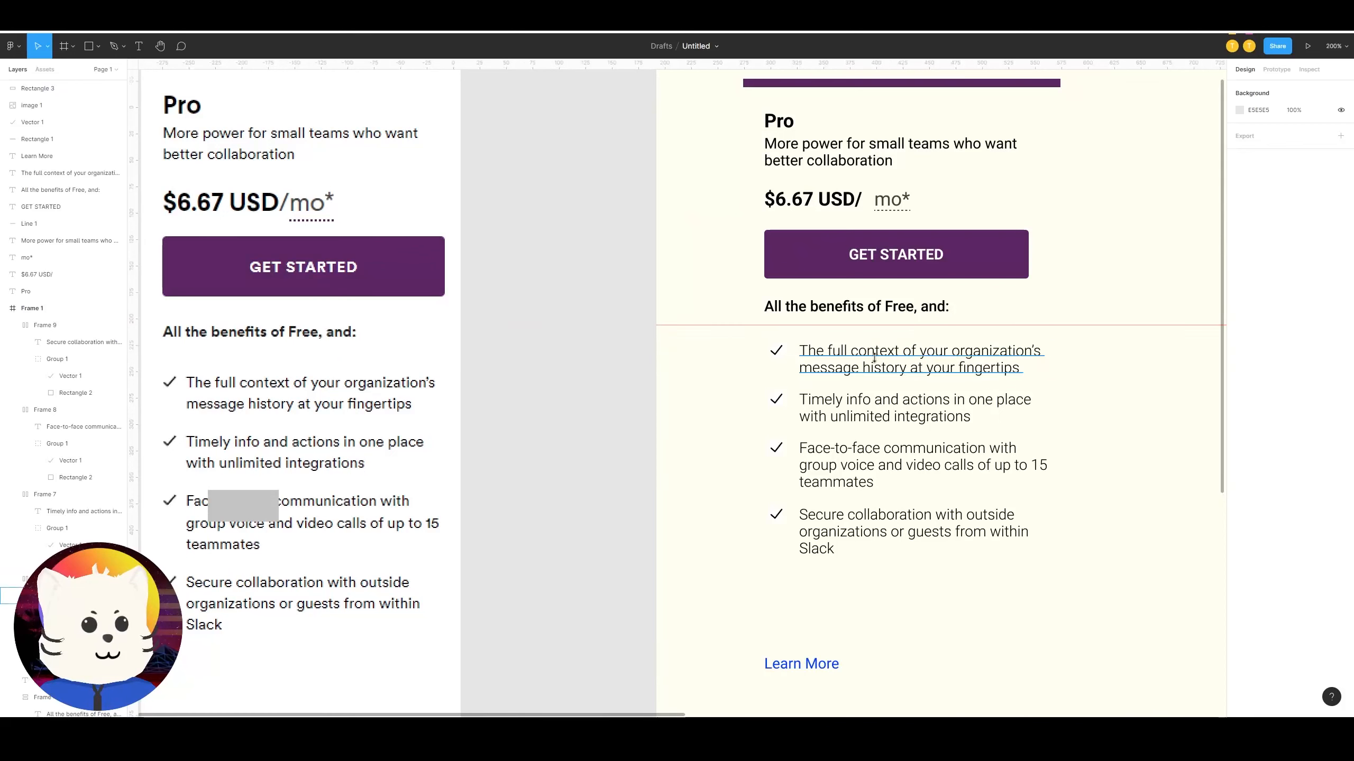
pyautogui.hotkey('ctrl', 'z')
pyautogui.moveTo(865, 369)
pyautogui.mouseDown()
pyautogui.moveTo(865, 279)
pyautogui.moveTo(824, 377)
pyautogui.moveTo(874, 394)
pyautogui.moveTo(874, 245)
pyautogui.moveTo(868, 368)
pyautogui.mouseUp()
# Step: Move the first feature row into the main auto layout frame, directly below "All the benefits of Free, and:"
pyautogui.moveTo(895, 266); pyautogui.dragTo(808, 382)
pyautogui.click(809, 382)
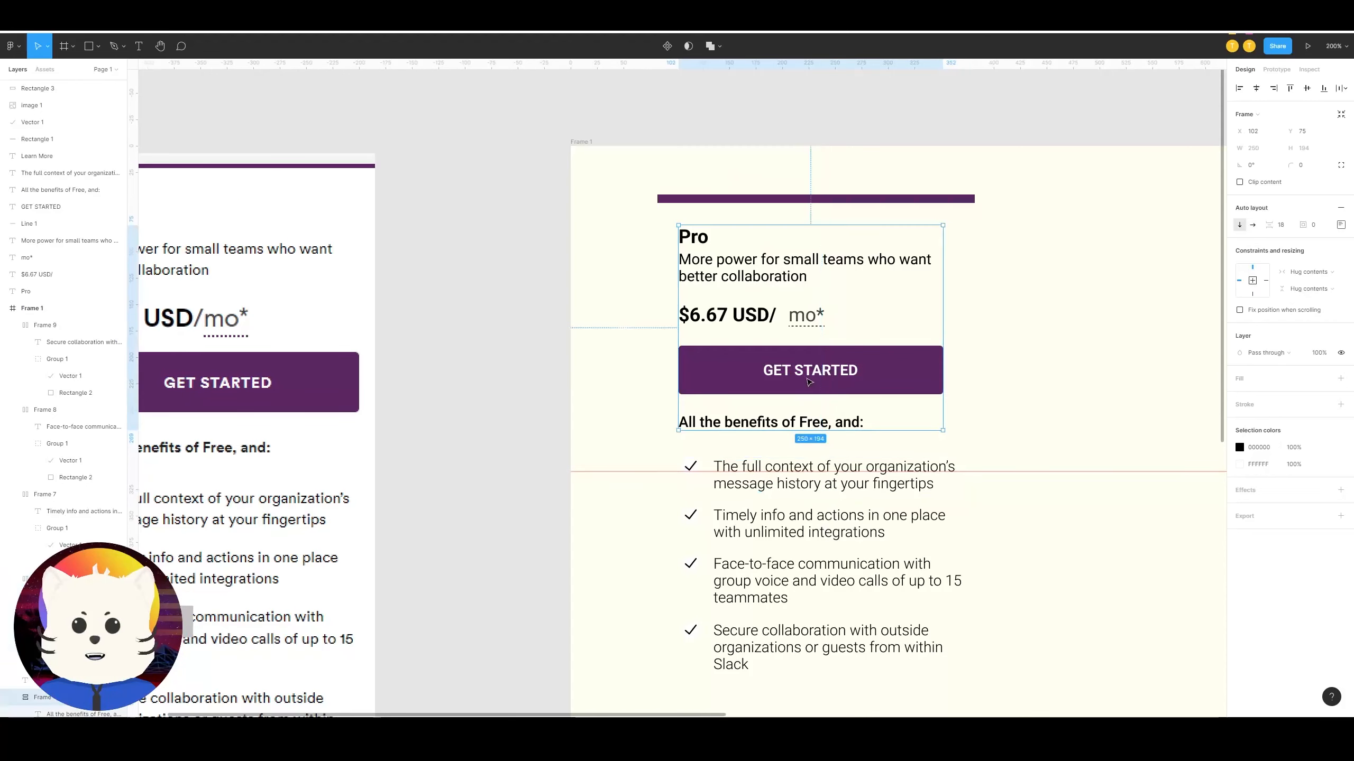
pyautogui.keyDown('shift'); pyautogui.click(822, 471); pyautogui.keyUp('shift')
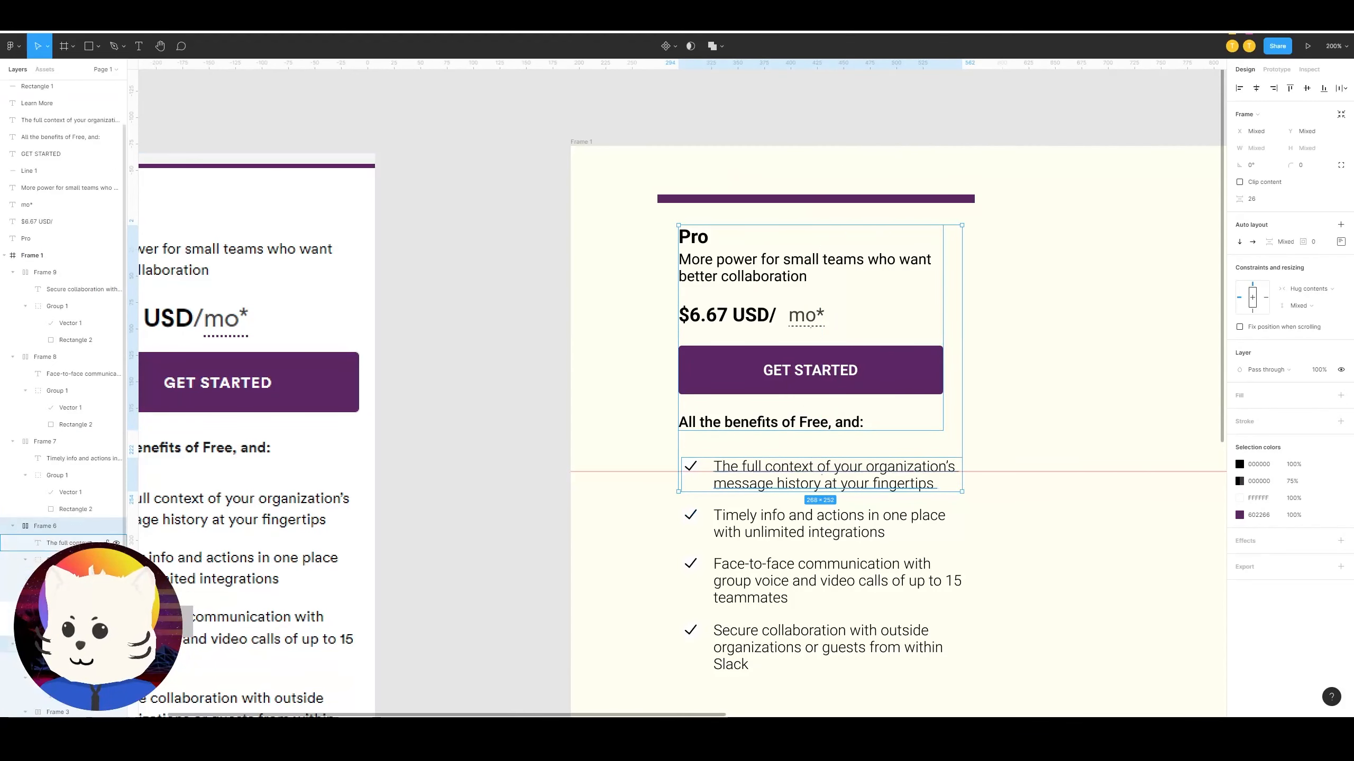
pyautogui.scroll(-2, 80, 543)
pyautogui.click(67, 440)
pyautogui.moveTo(79, 441); pyautogui.dragTo(64, 559)
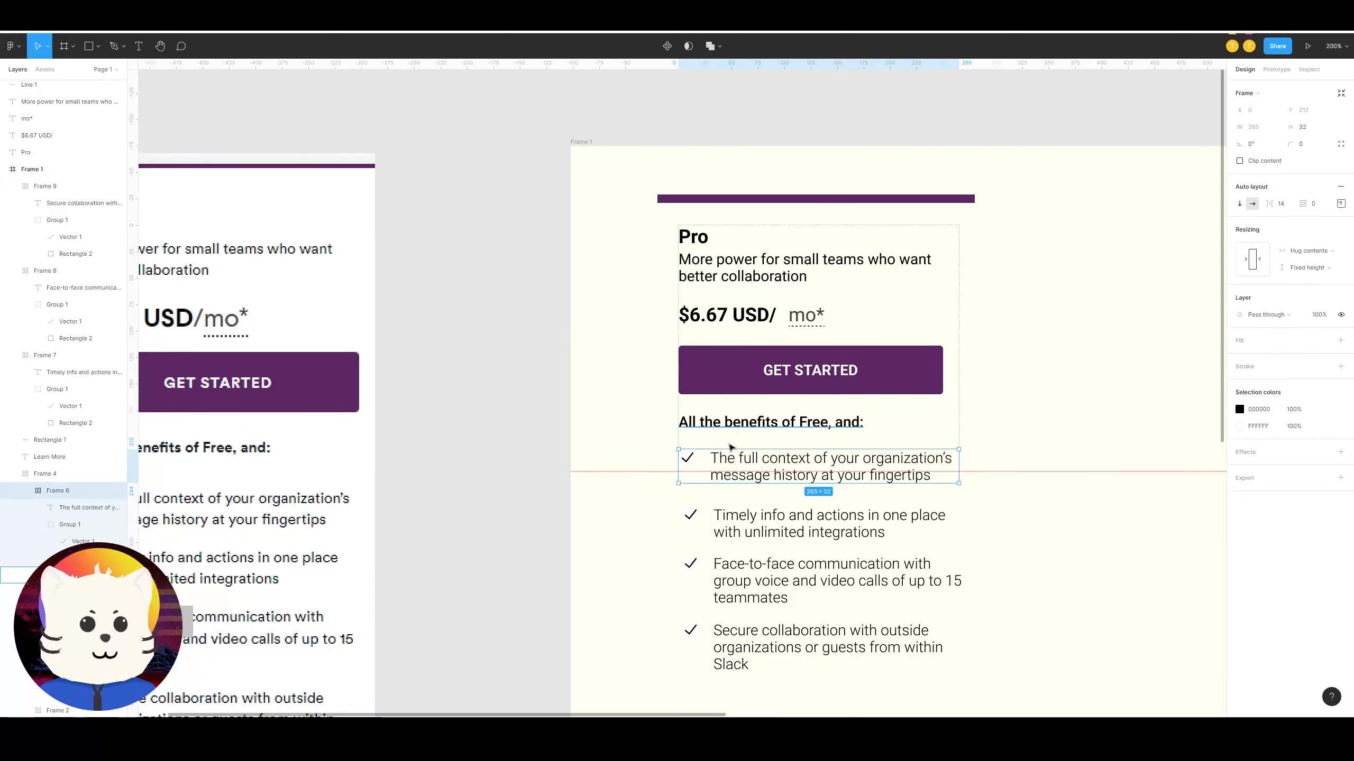
# Step: Move the second, third and fourth feature rows into the same auto layout frame, in order below the first row
pyautogui.moveTo(761, 521); pyautogui.dragTo(896, 463)
pyautogui.scroll(-1, 897, 463)
pyautogui.moveTo(764, 566); pyautogui.dragTo(805, 511)
pyautogui.scroll(-1, 795, 513)
pyautogui.scroll(-1, 805, 511)
pyautogui.moveTo(731, 583); pyautogui.dragTo(746, 549)
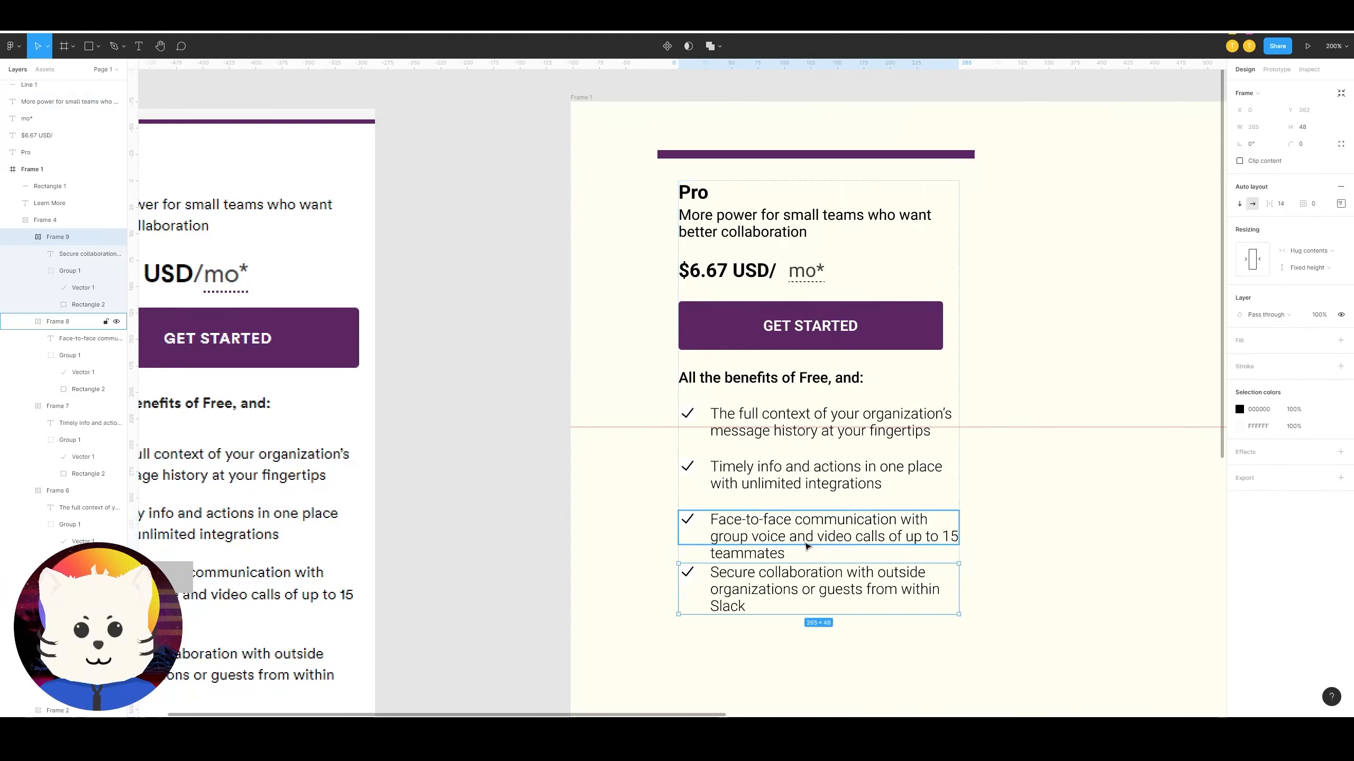
# Step: Resize the feature row frames to fit, so that their height hugs the contents
pyautogui.click(790, 540)
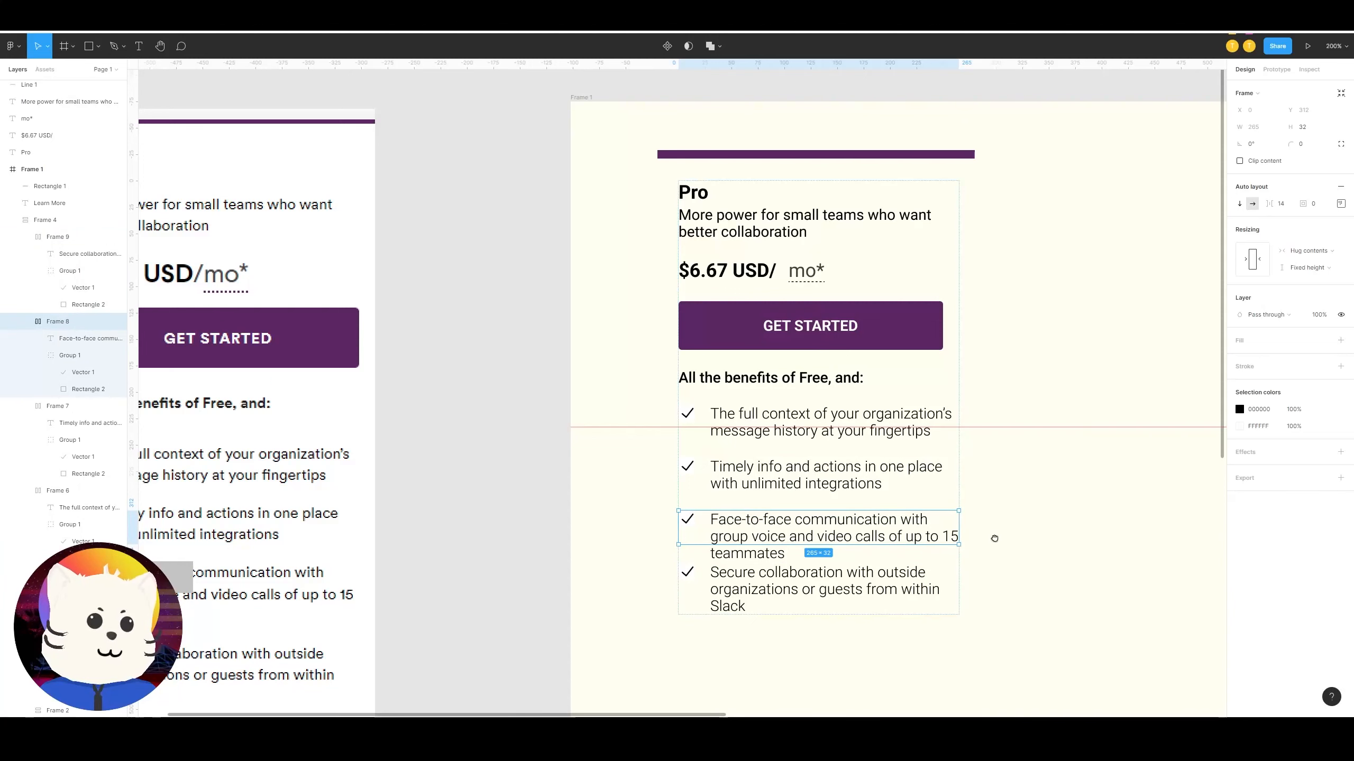
pyautogui.moveTo(995, 538); pyautogui.dragTo(1009, 432)
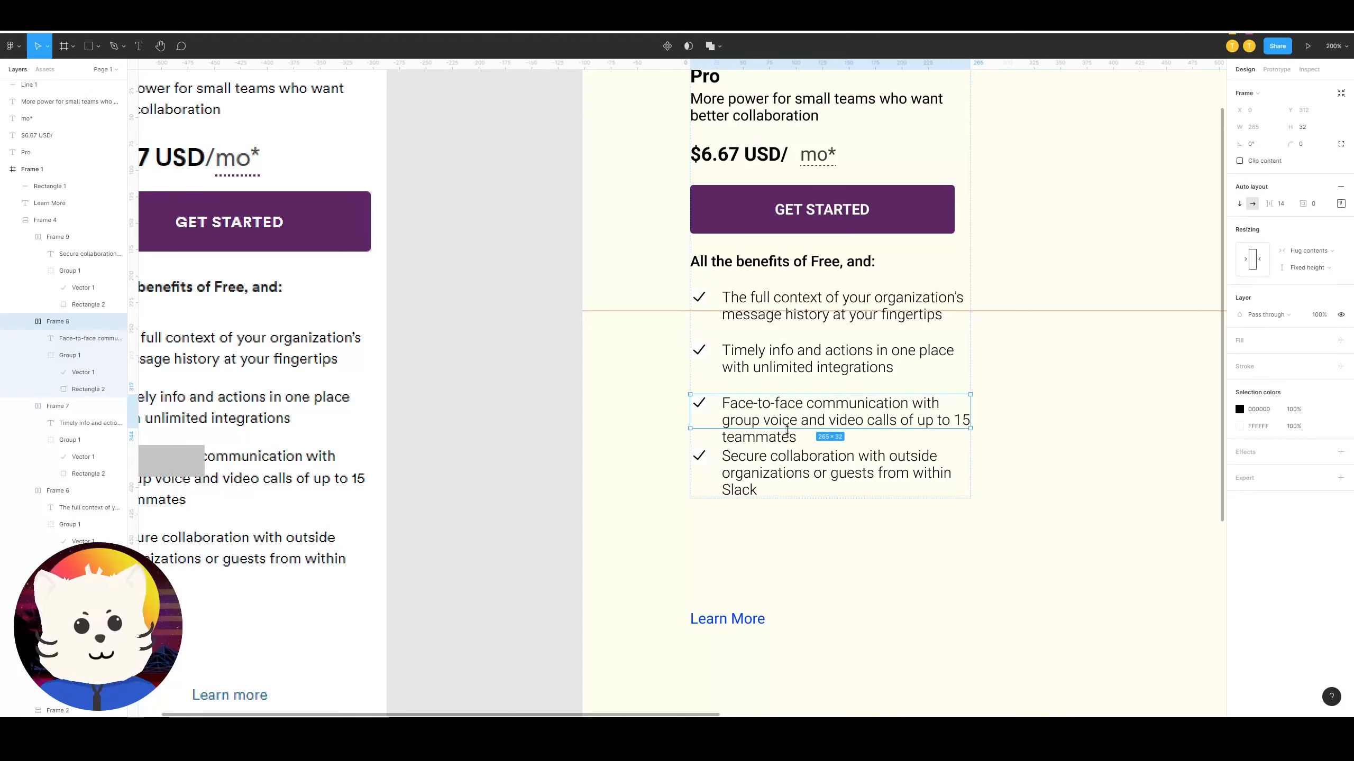
pyautogui.click(1340, 94)
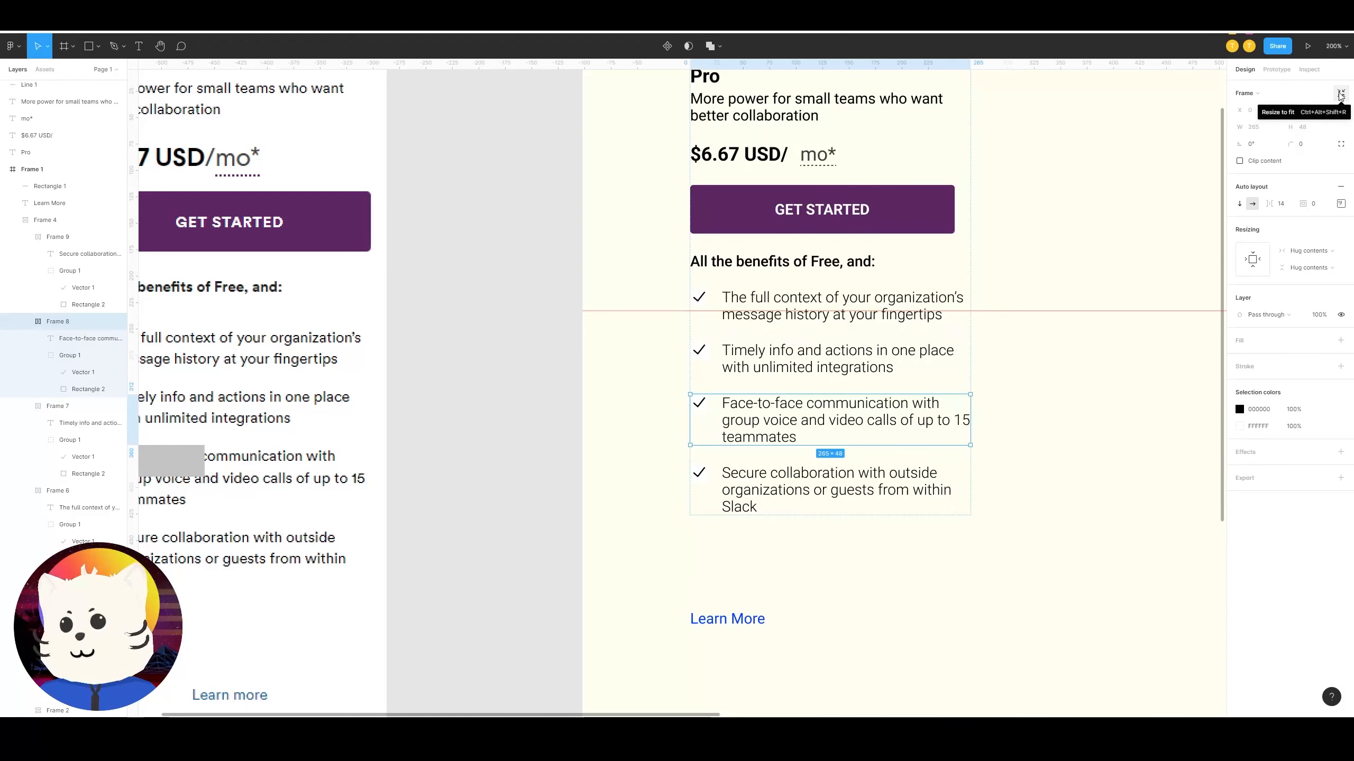
pyautogui.click(792, 484)
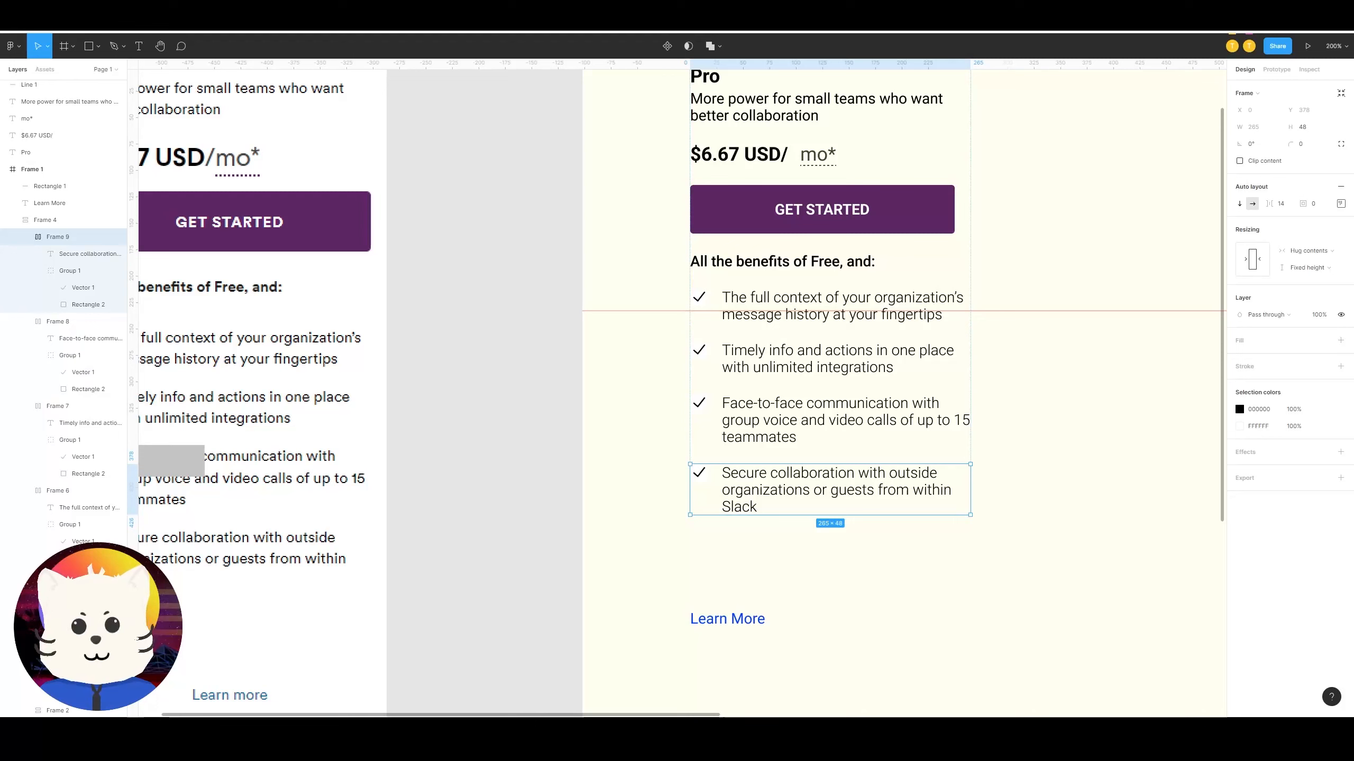
pyautogui.press('Tab')
pyautogui.press('Tab')
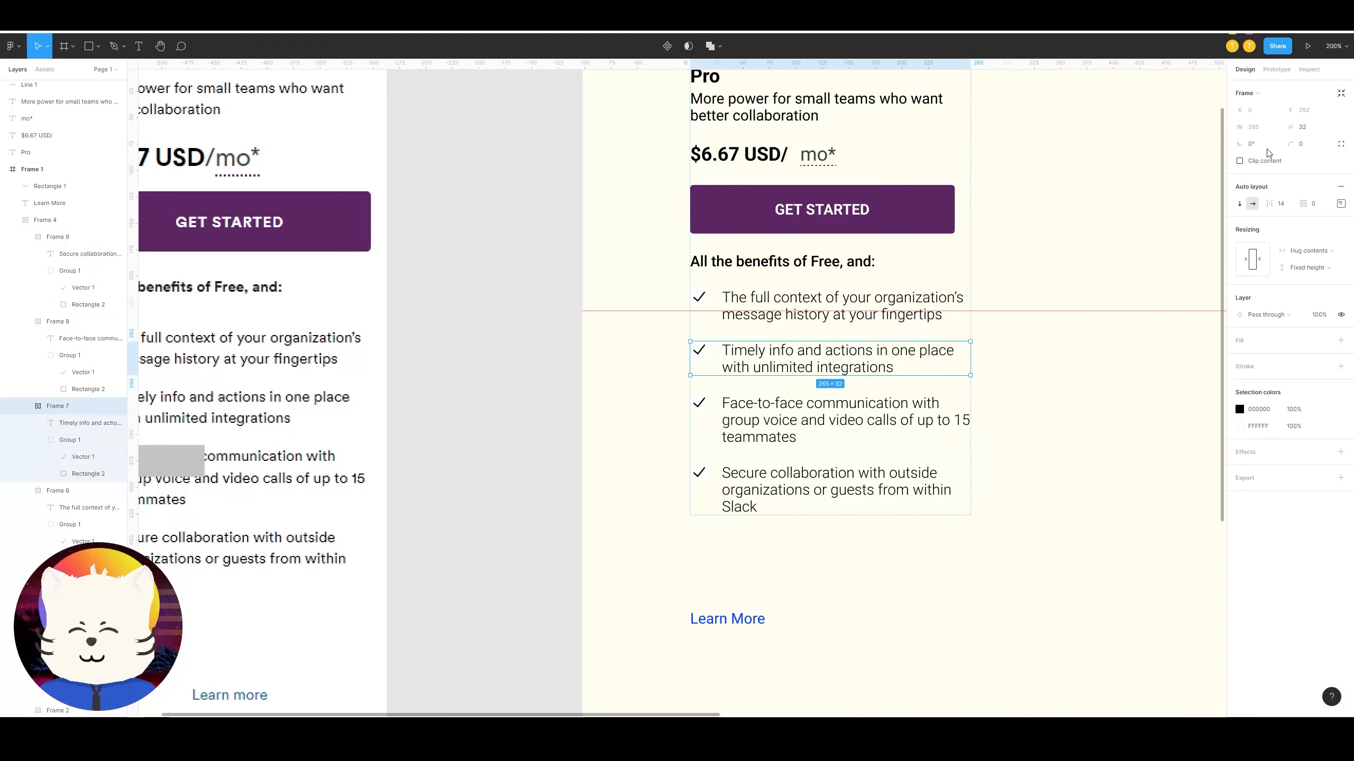
pyautogui.press('Tab')
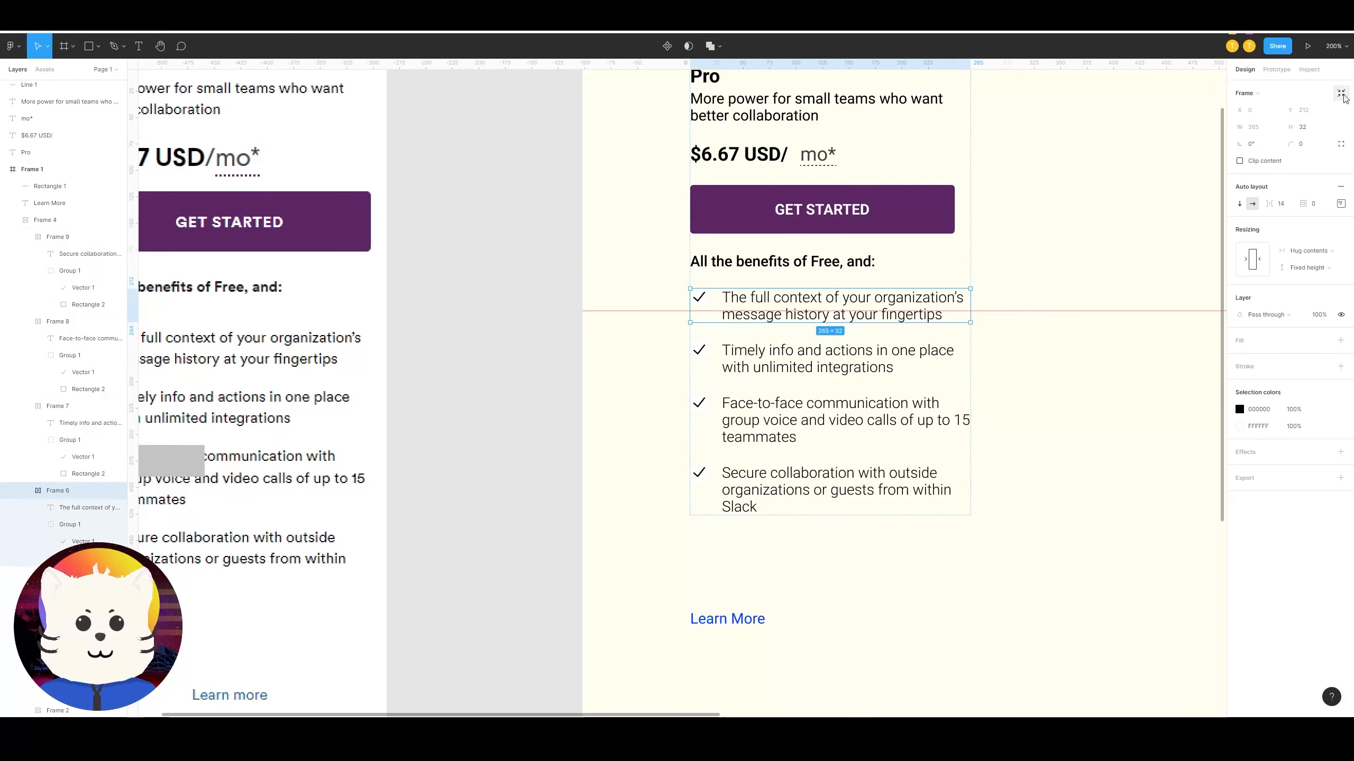
pyautogui.click(1056, 240)
# Step: Widen the "All the benefits of Free, and:" text box to 250 and narrow the first feature row's text to about 228
pyautogui.hscroll(-3, 1056, 240)
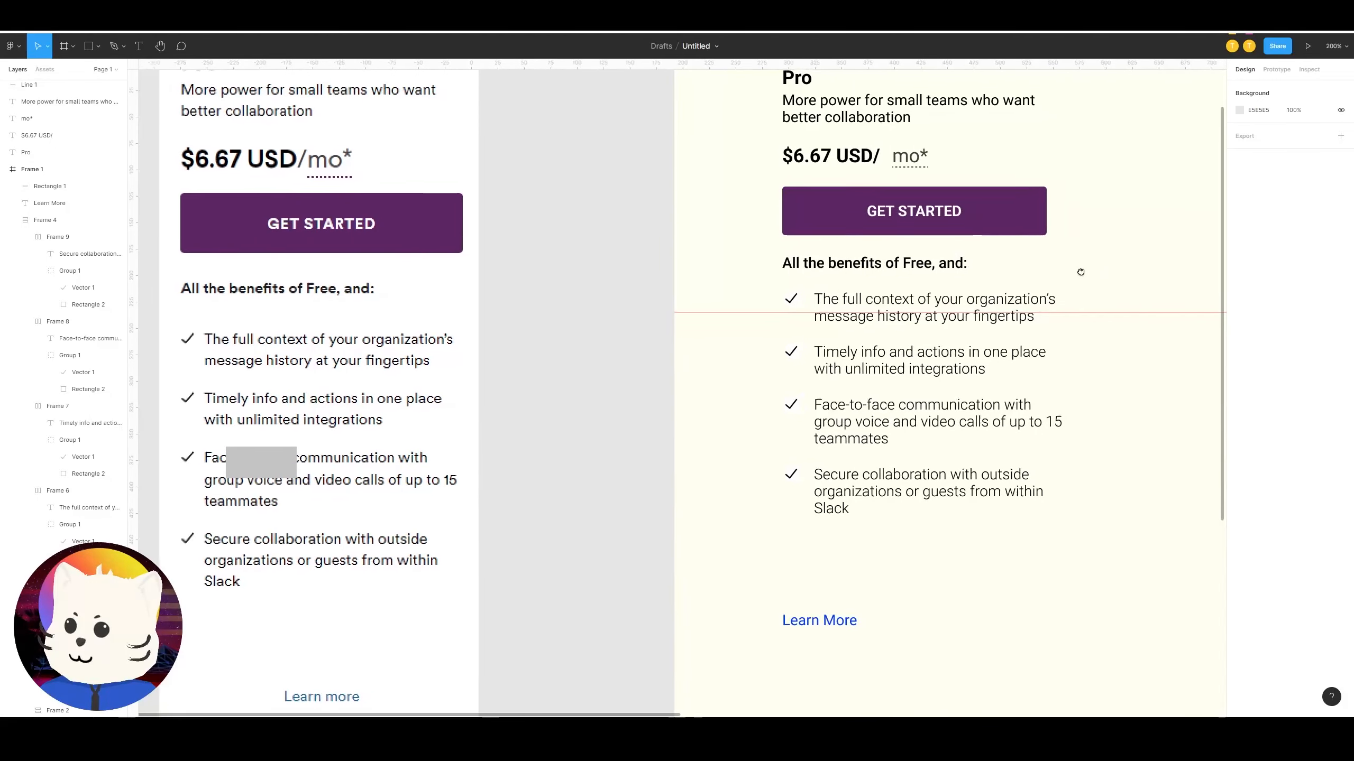
pyautogui.click(827, 268)
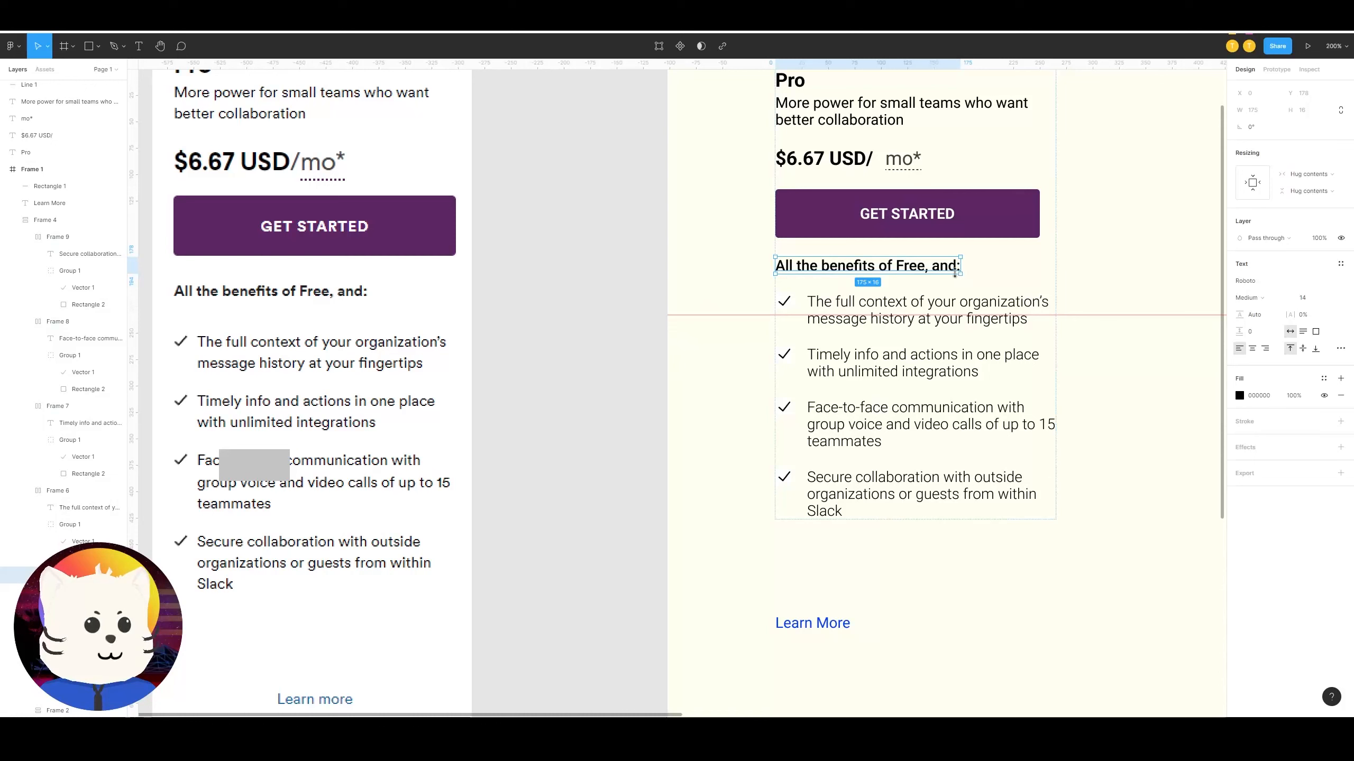
pyautogui.moveTo(965, 268); pyautogui.dragTo(1045, 268)
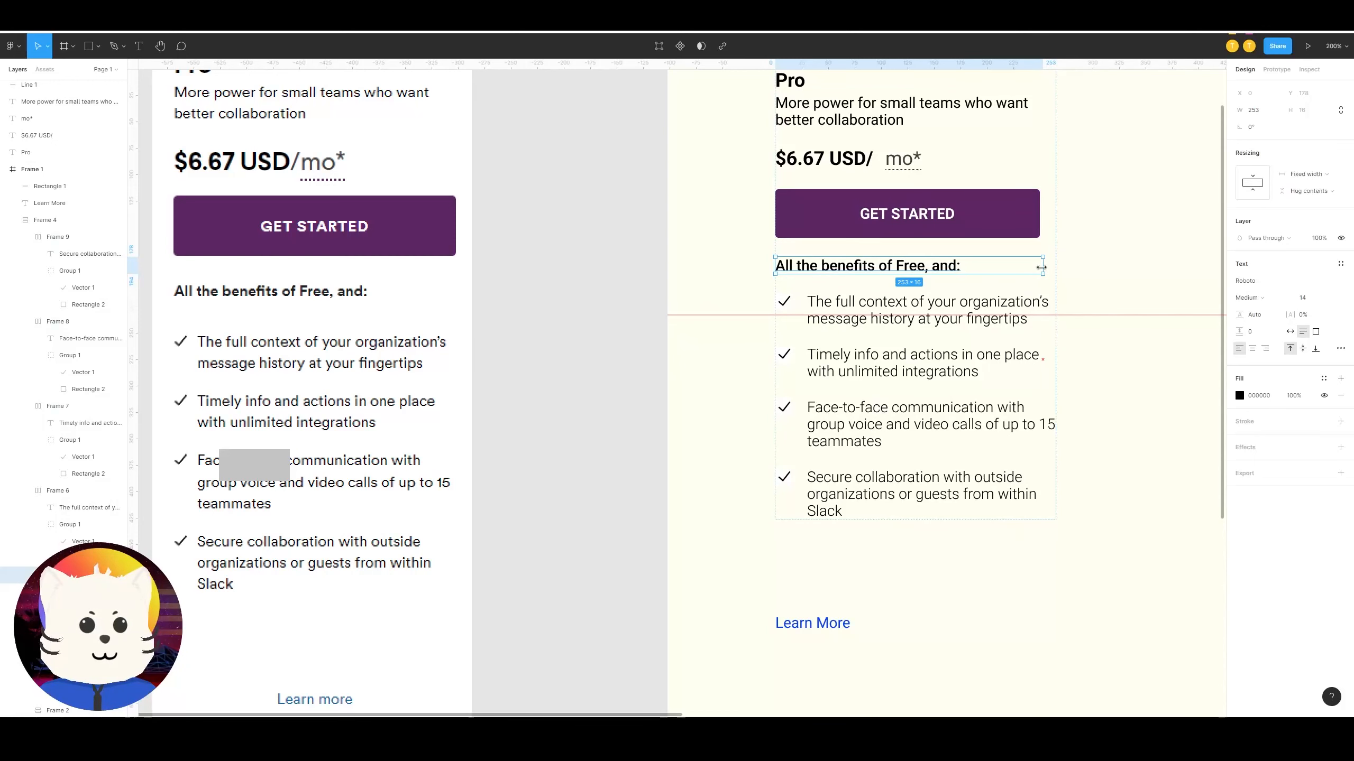
pyautogui.scroll(3, 1065, 308)
pyautogui.scroll(-1, 1086, 346)
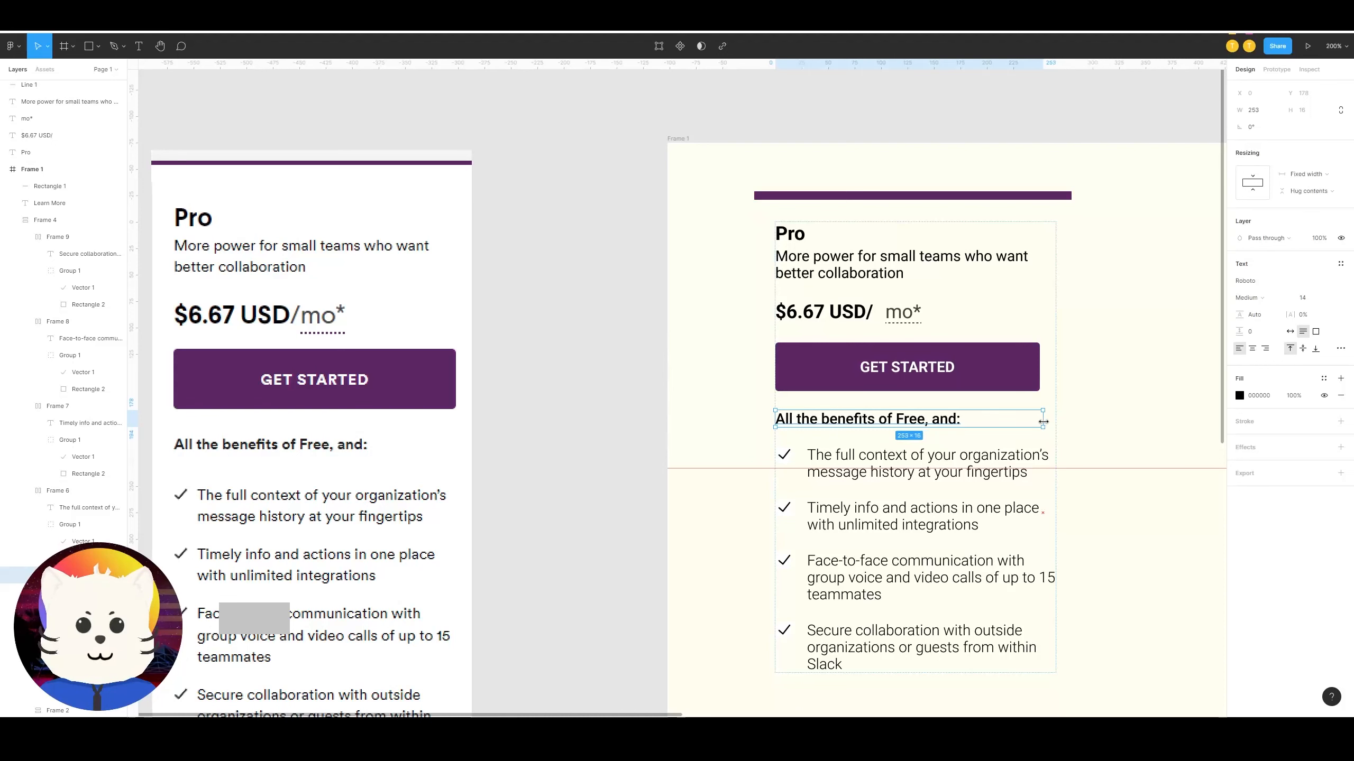
pyautogui.scroll(-1, 1066, 409)
pyautogui.click(1001, 457)
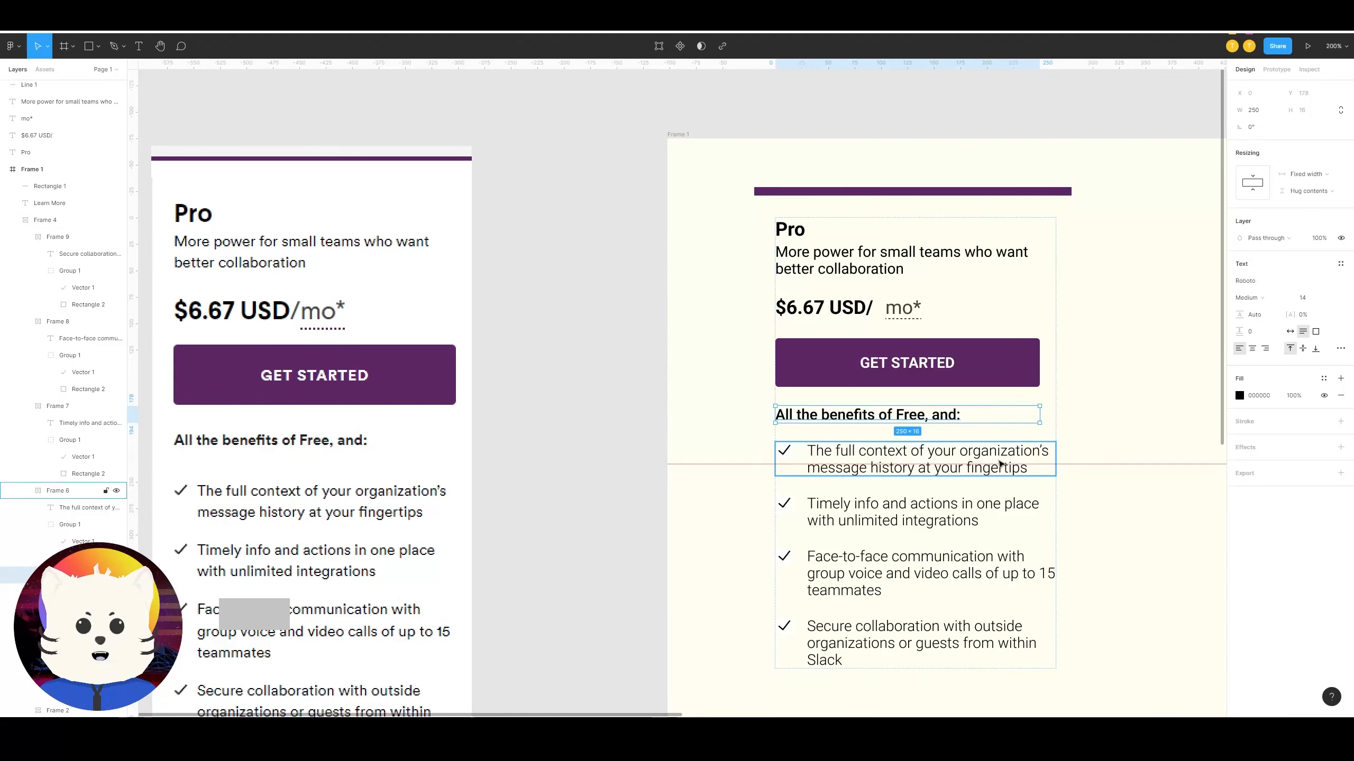
pyautogui.moveTo(1050, 455)
pyautogui.mouseDown()
pyautogui.moveTo(1031, 455)
pyautogui.moveTo(1052, 455)
pyautogui.mouseUp()
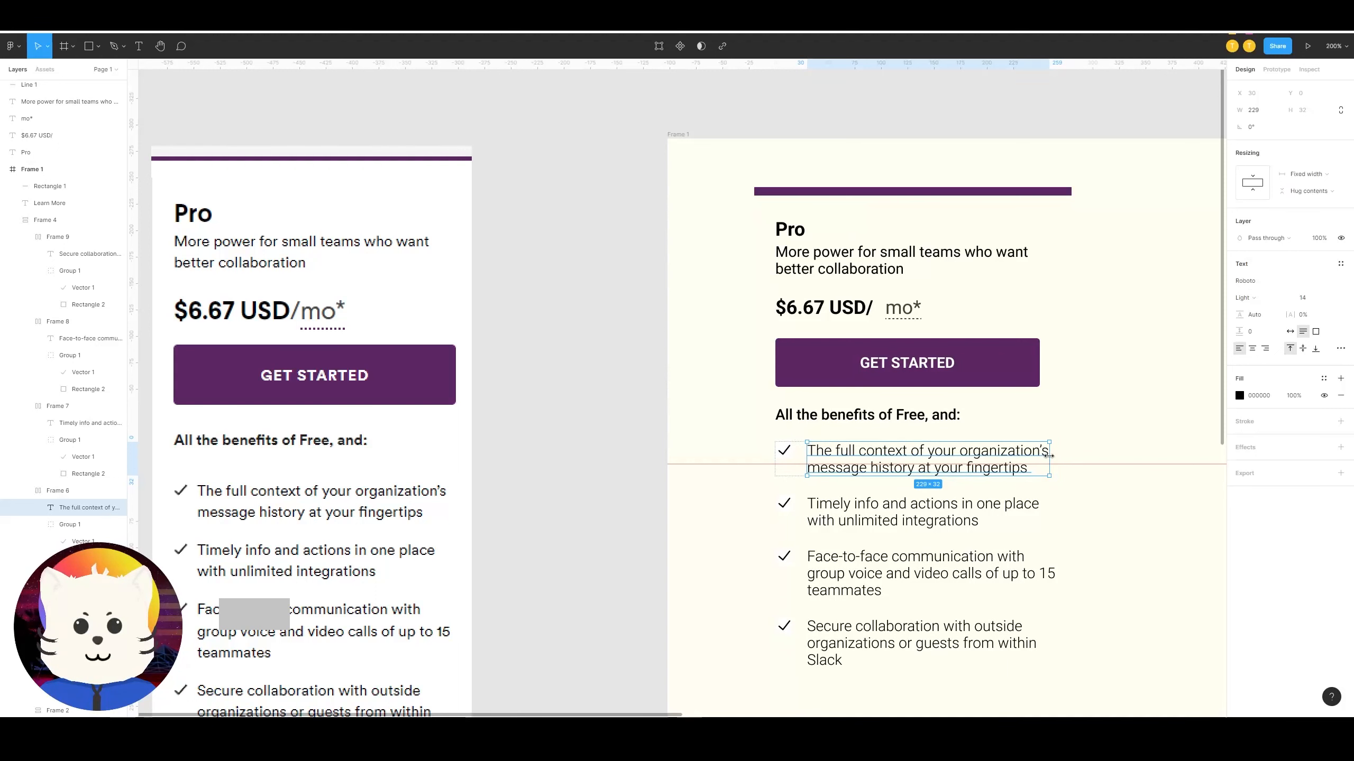
# Step: Set the auto layout spacing between check mark and text to 4 for all four feature rows
pyautogui.click(952, 512)
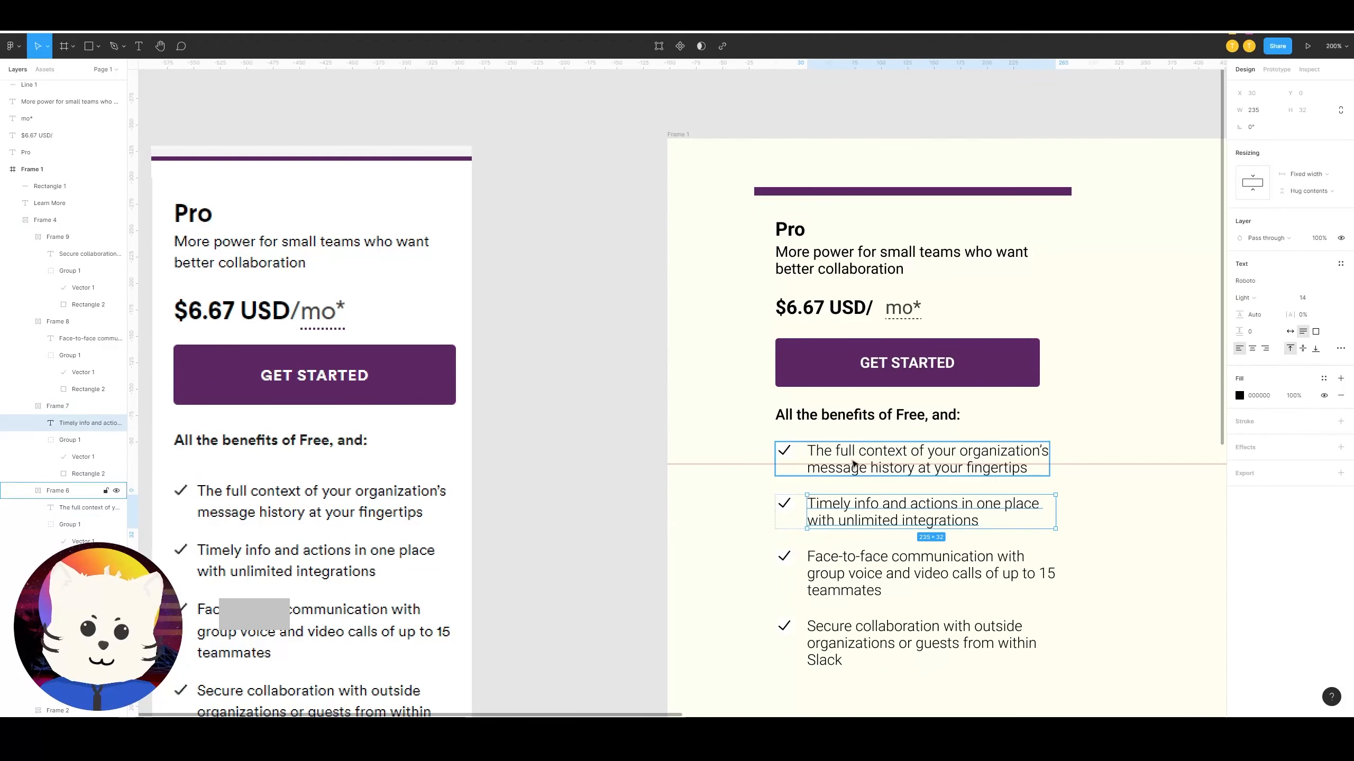
pyautogui.keyDown('shift'); pyautogui.click(858, 468); pyautogui.keyUp('shift')
pyautogui.keyDown('shift'); pyautogui.click(858, 556); pyautogui.keyUp('shift')
pyautogui.keyDown('shift'); pyautogui.click(856, 631); pyautogui.keyUp('shift')
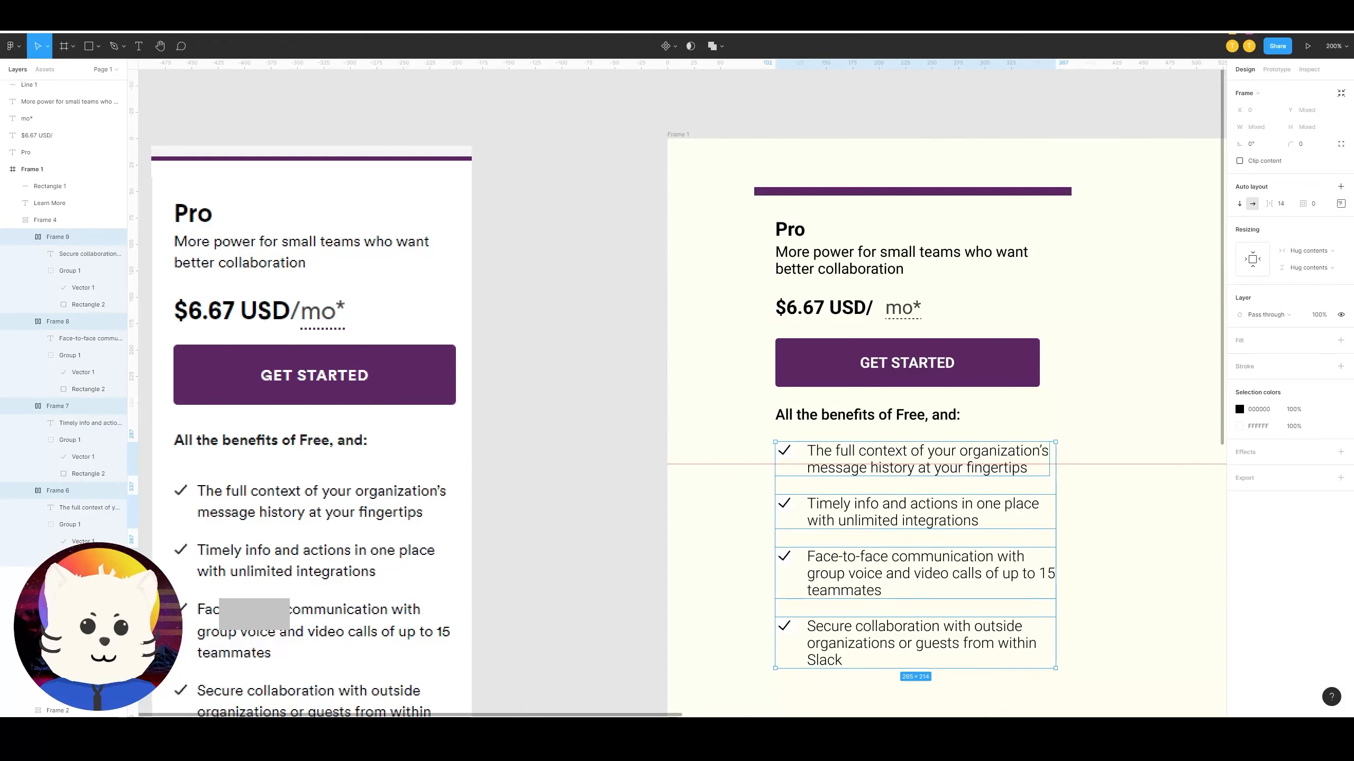
pyautogui.write('4')
pyautogui.press('Return')
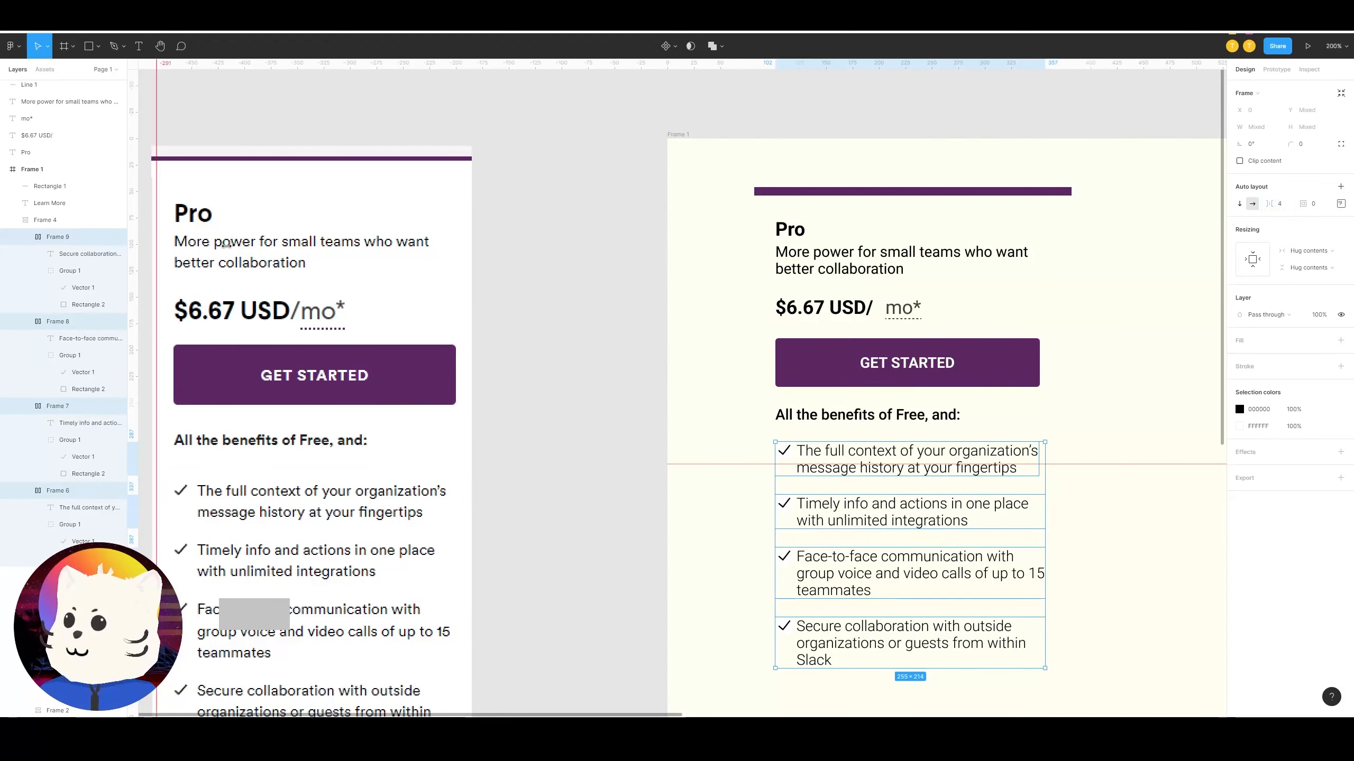
# Step: Place a vertical guide at the GET STARTED button's right edge and narrow the third and fourth feature row frames to it, about 250 wide
pyautogui.moveTo(1033, 63); pyautogui.dragTo(1040, 256)
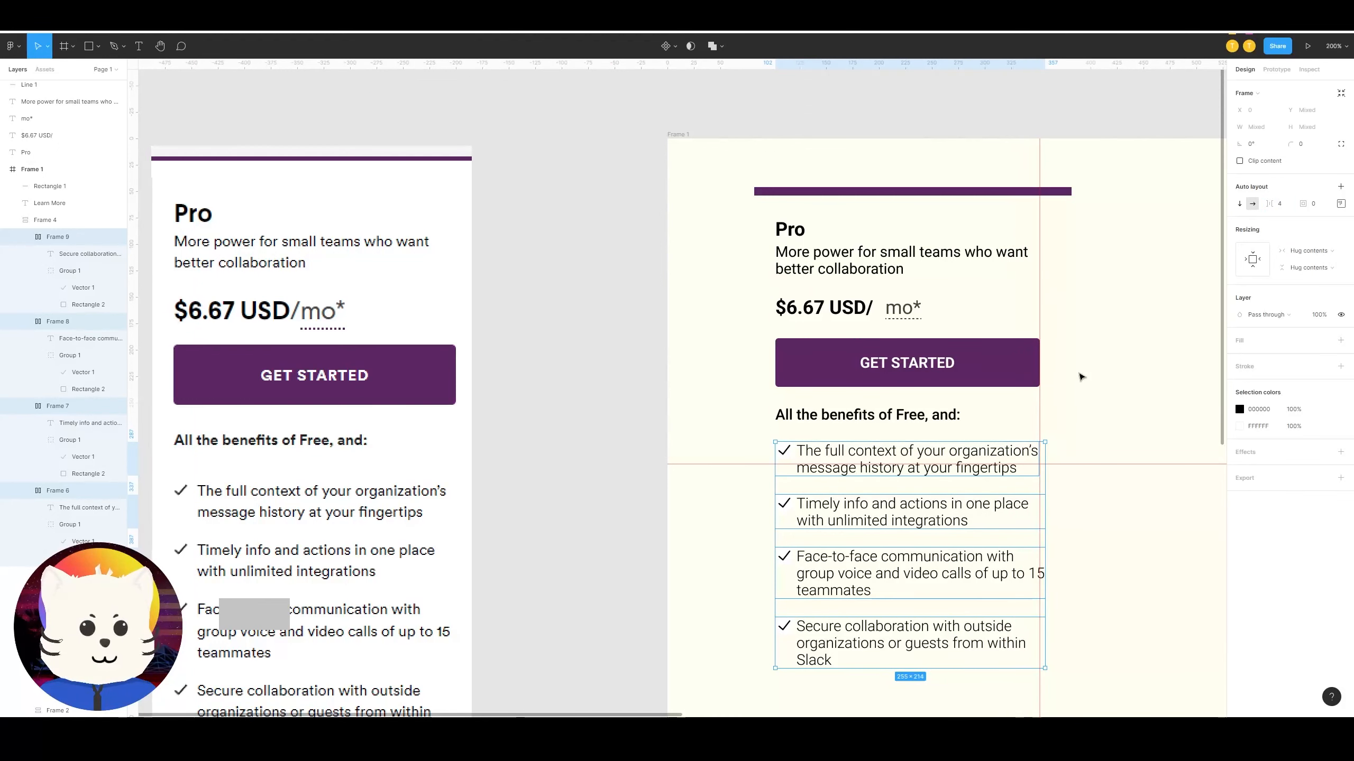
pyautogui.click(907, 522)
pyautogui.click(927, 520)
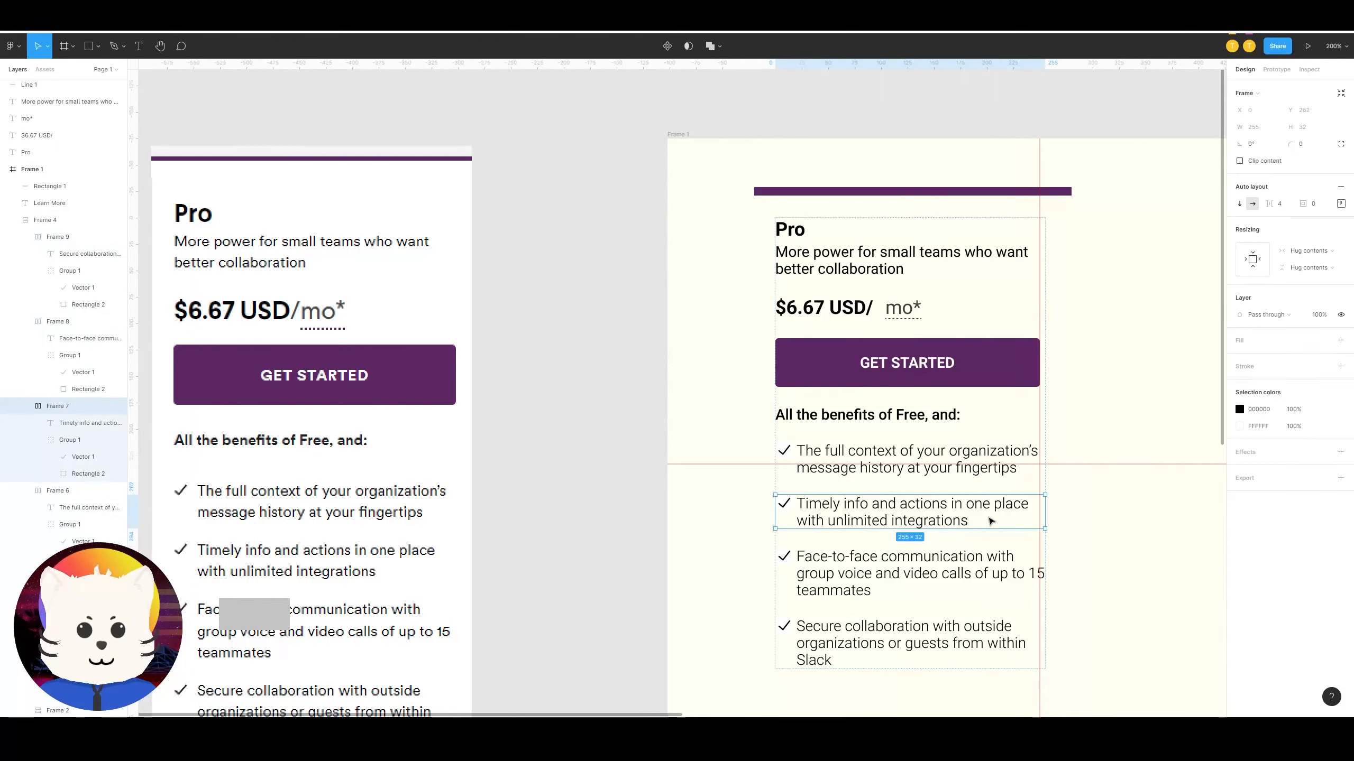
pyautogui.click(1037, 572)
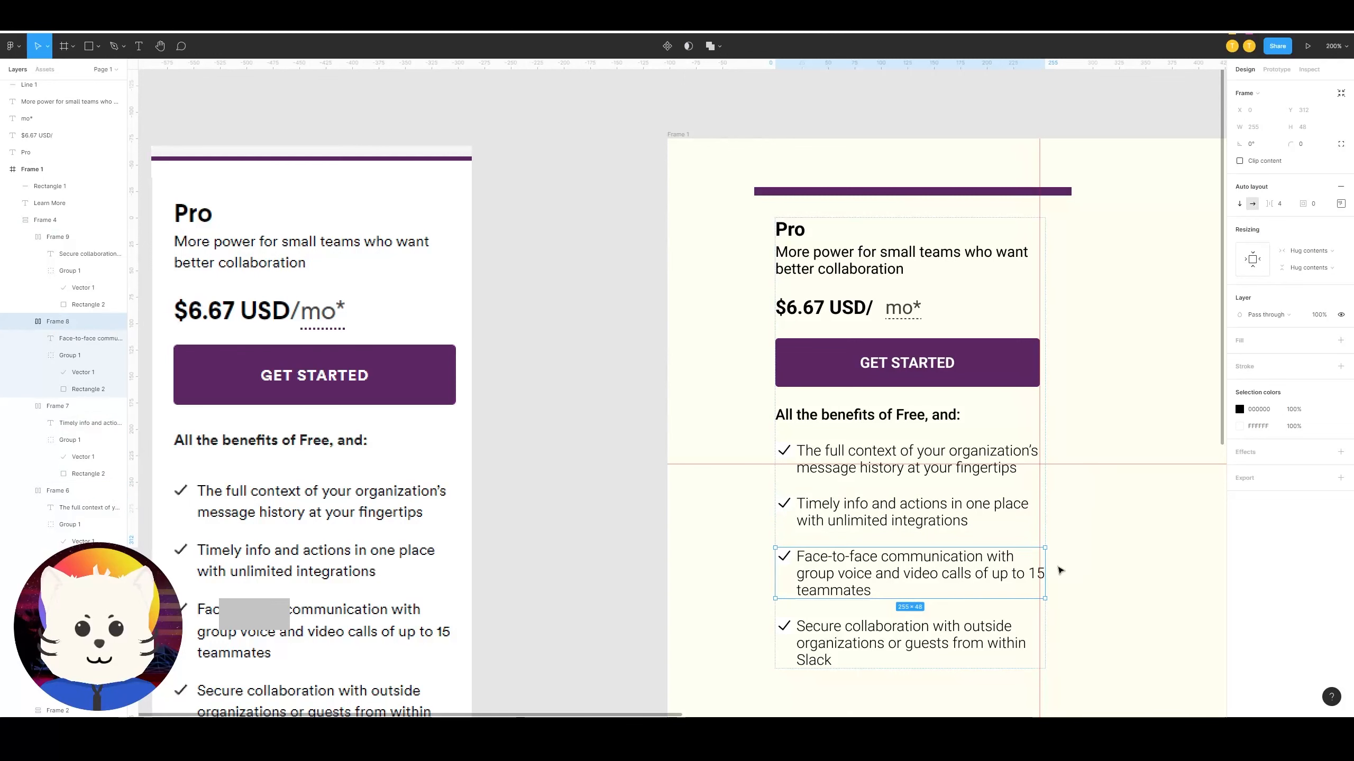
pyautogui.moveTo(1040, 568); pyautogui.dragTo(1035, 568)
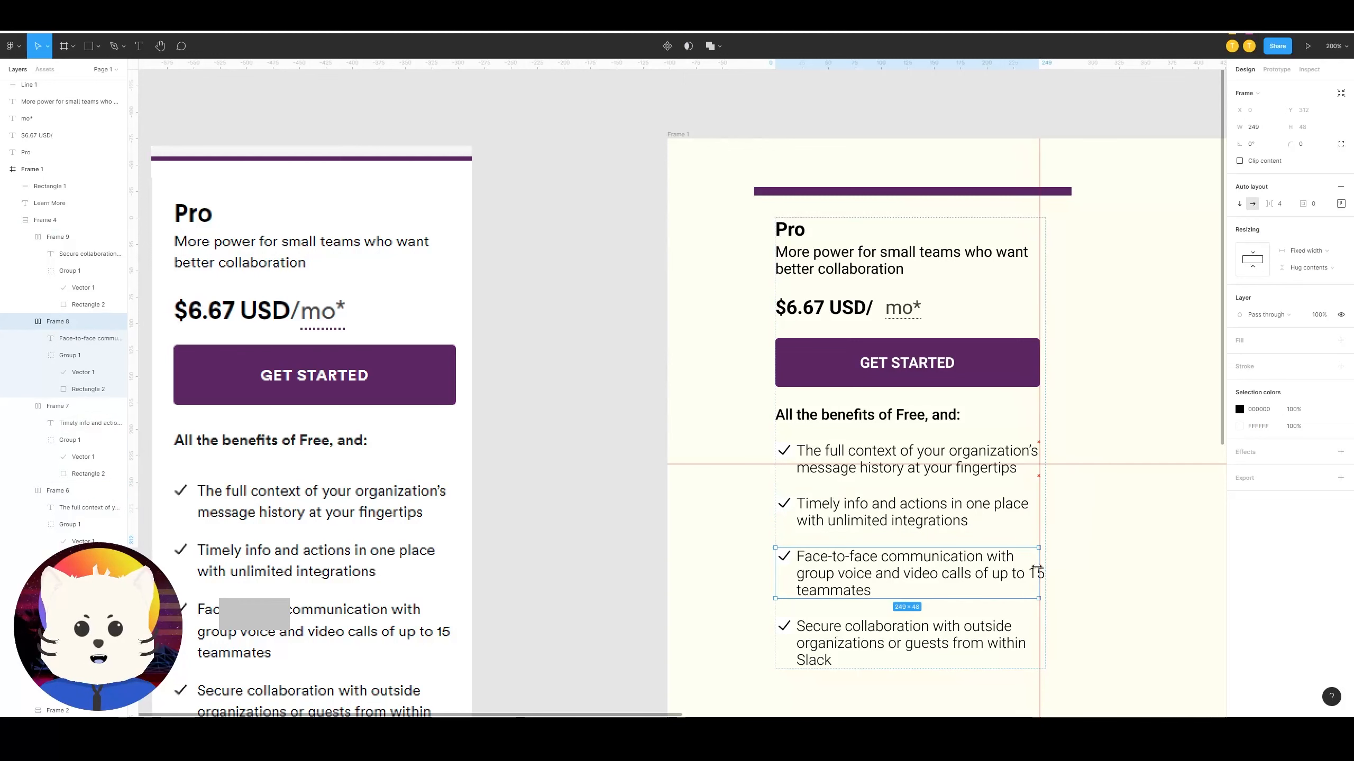
pyautogui.click(1016, 620)
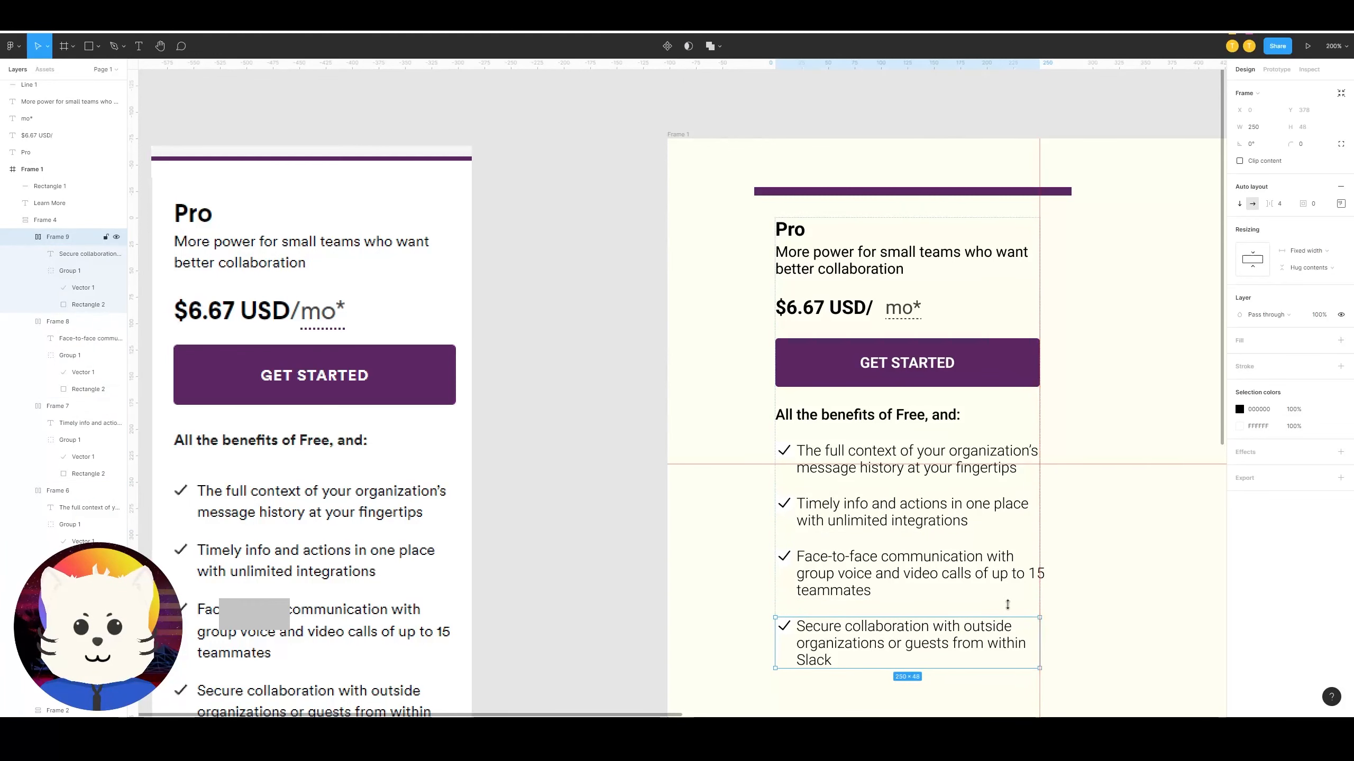
# Step: Narrow the third feature row's text box to the vertical guide so that "15" wraps onto the last line
pyautogui.doubleClick(1005, 581)
pyautogui.doubleClick(1043, 575)
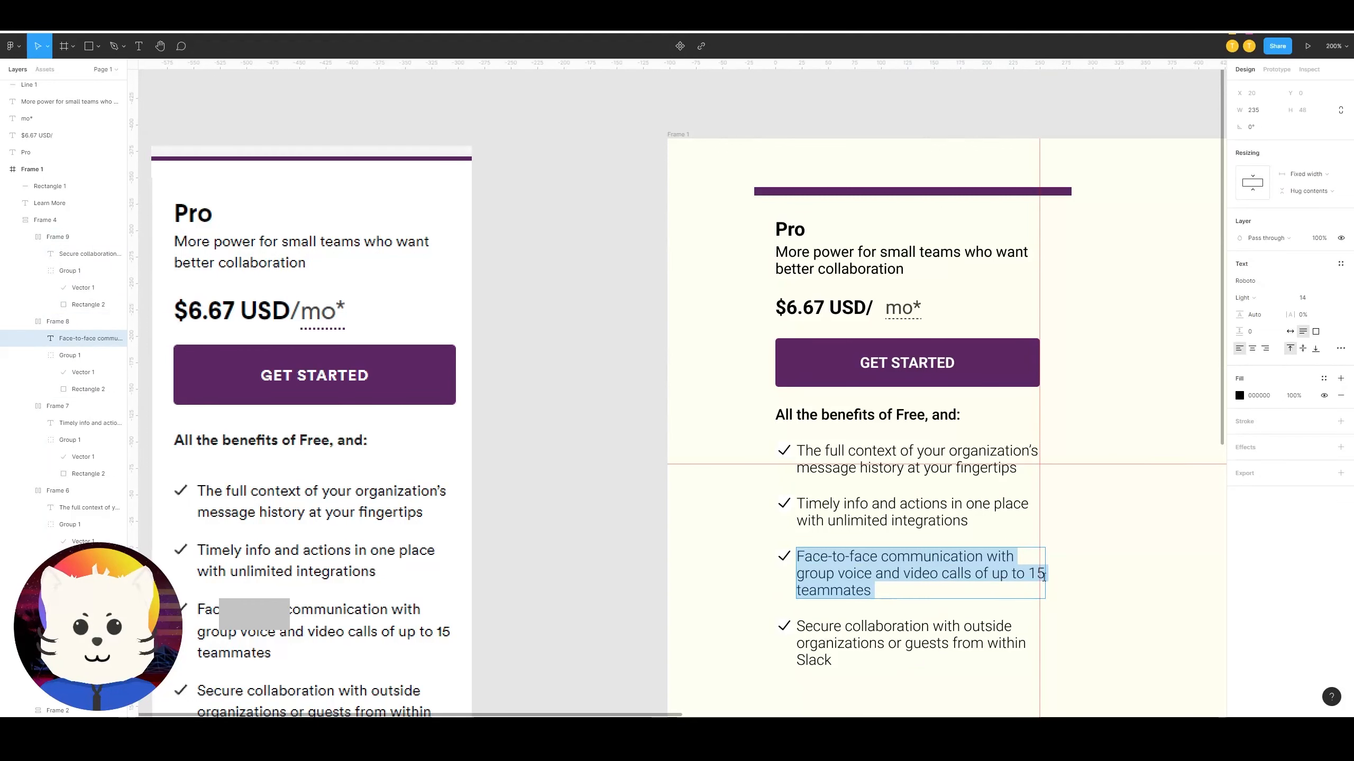
pyautogui.press('Escape')
pyautogui.moveTo(1044, 575); pyautogui.dragTo(1038, 573)
# Step: Narrow the fourth feature row's text box to the vertical guide and compare it with the first row's text box
pyautogui.click(1007, 648)
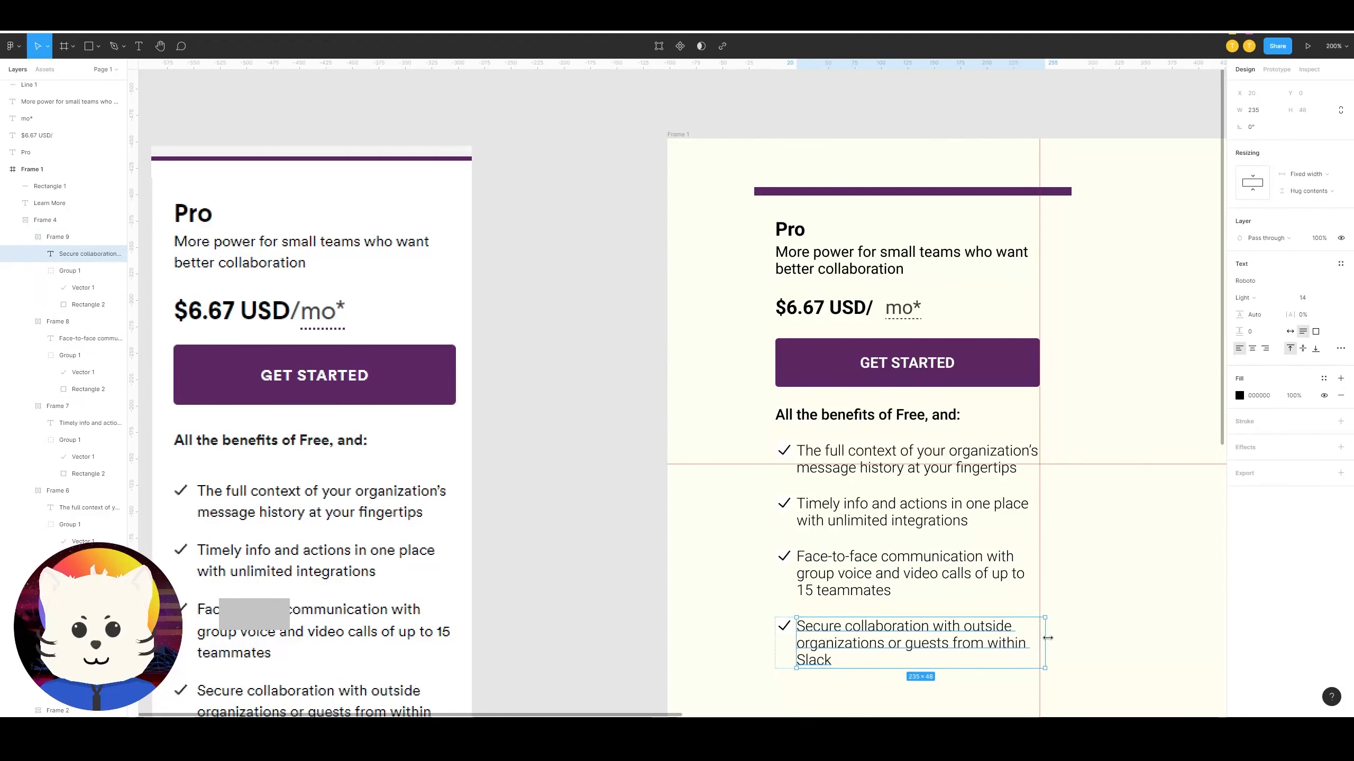
pyautogui.moveTo(1038, 639); pyautogui.dragTo(1039, 639)
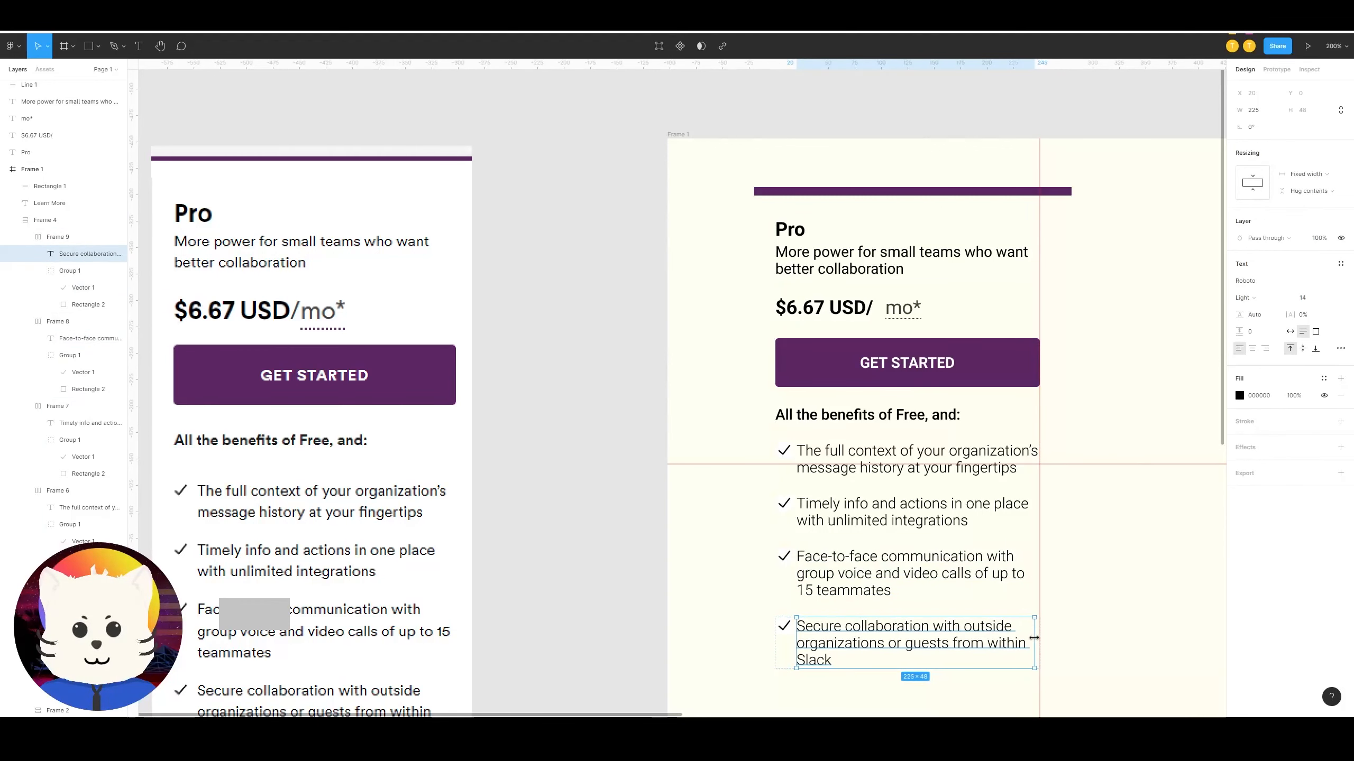
pyautogui.click(1044, 515)
pyautogui.click(1028, 453)
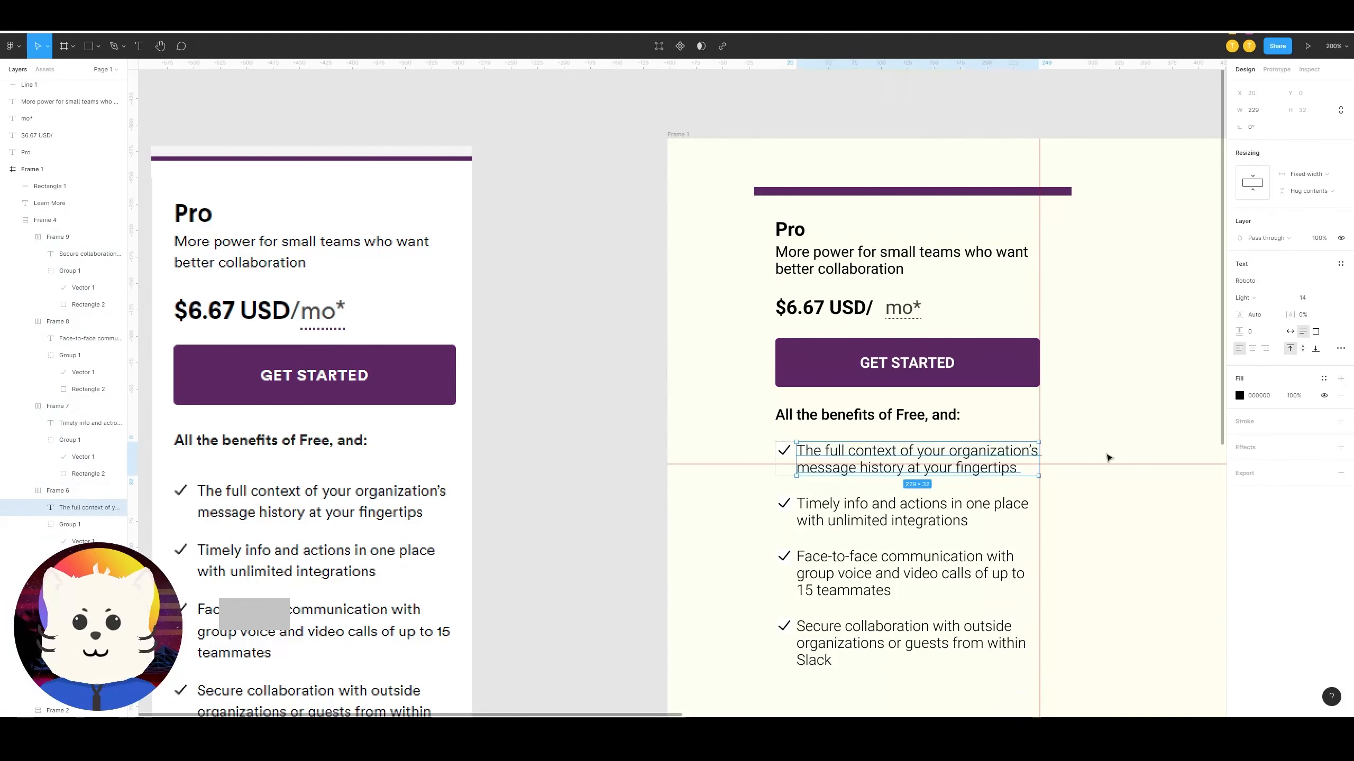
pyautogui.click(1107, 456)
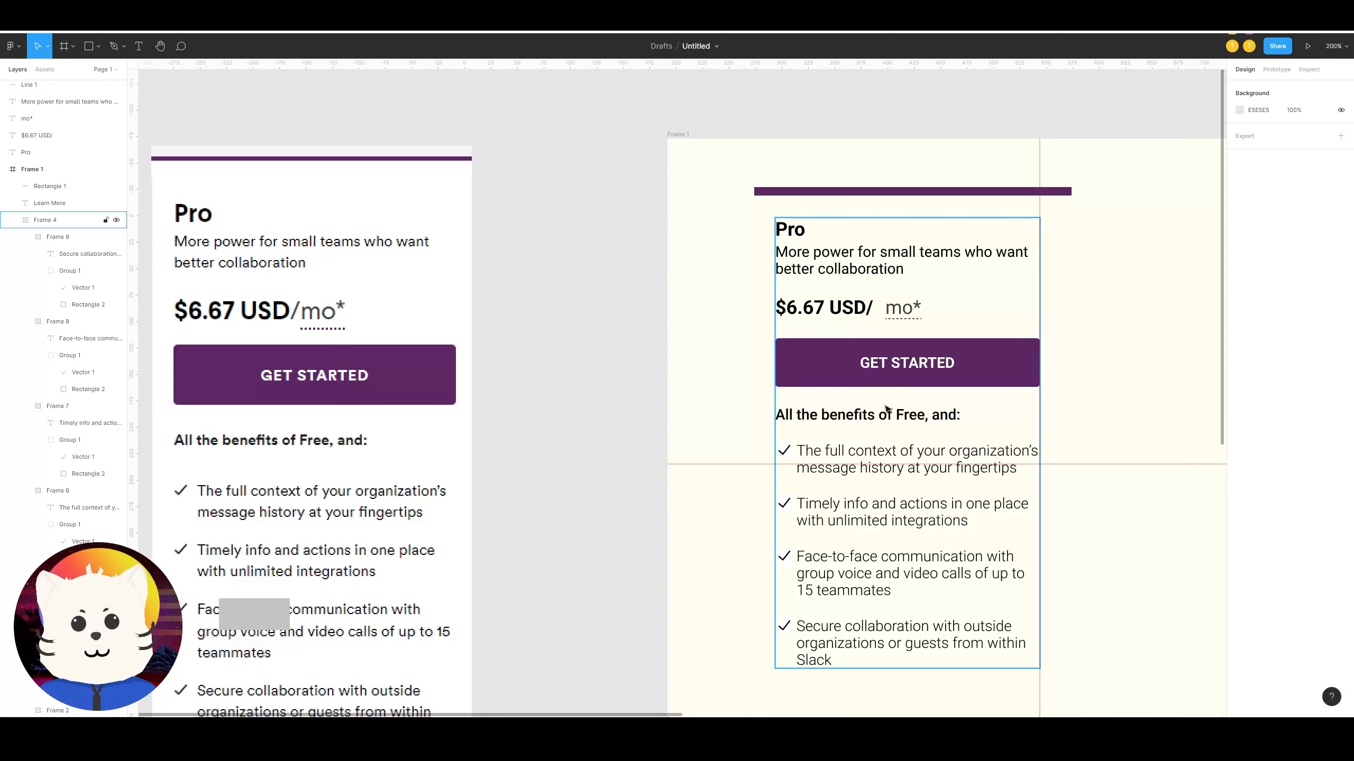
# Step: Examine the fourth, third and second feature row frames to check their extents against the GET STARTED button
pyautogui.scroll(-1, 891, 379)
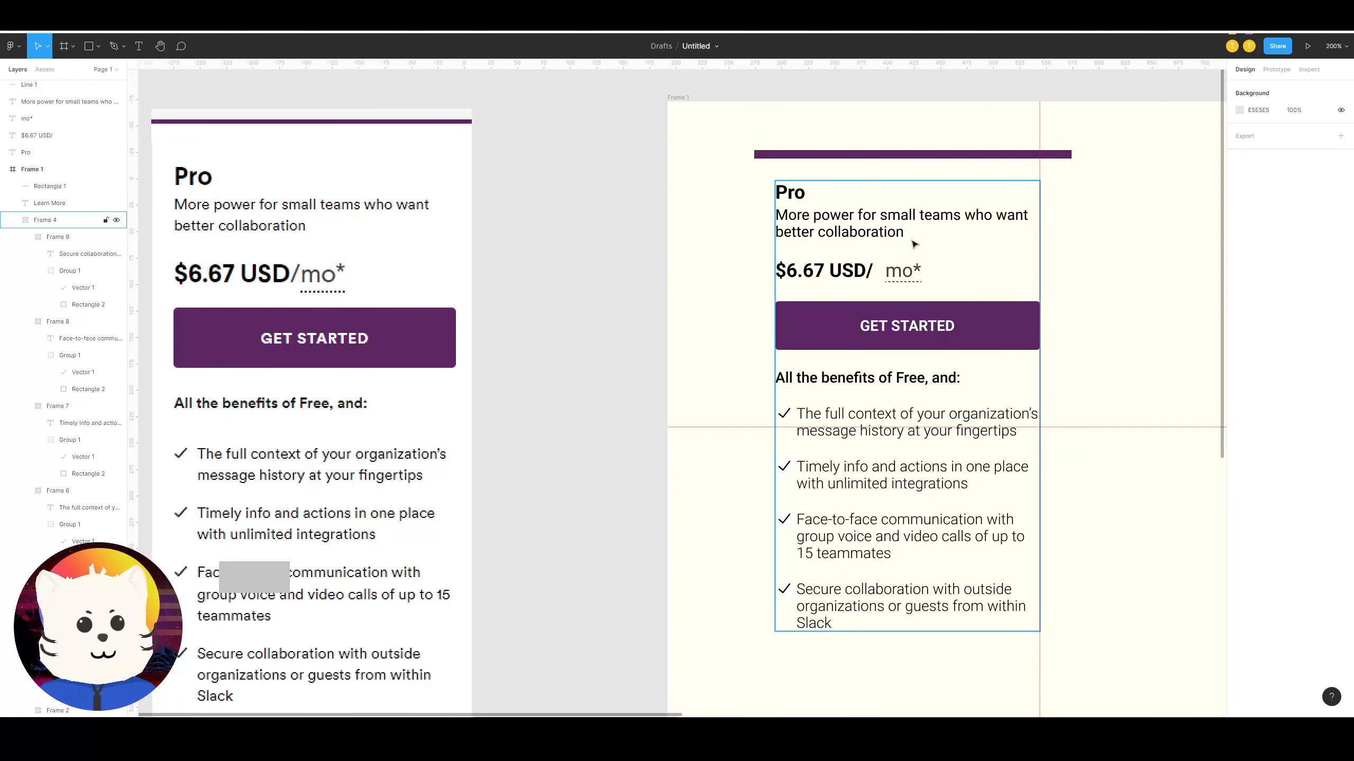
pyautogui.scroll(-1, 998, 552)
pyautogui.click(900, 560)
pyautogui.doubleClick(874, 563)
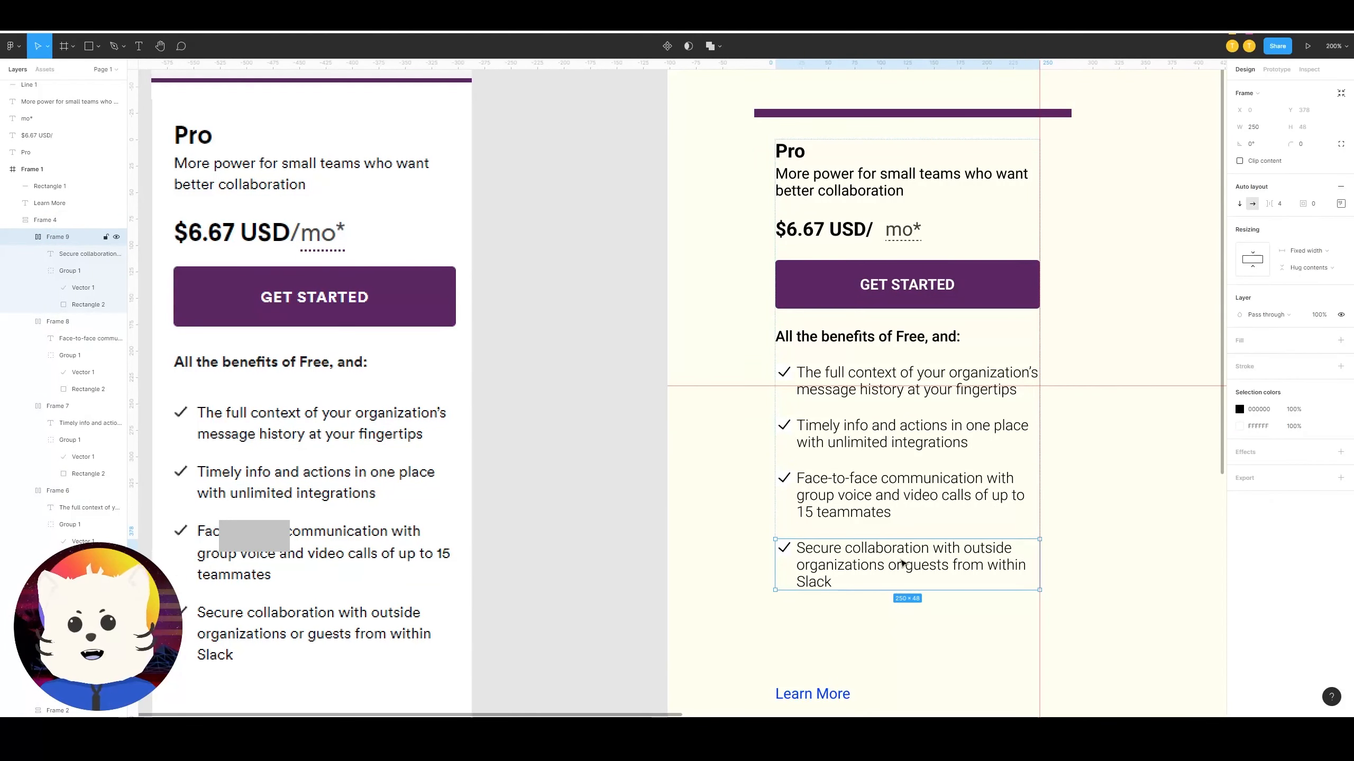
pyautogui.moveTo(902, 563); pyautogui.dragTo(873, 488)
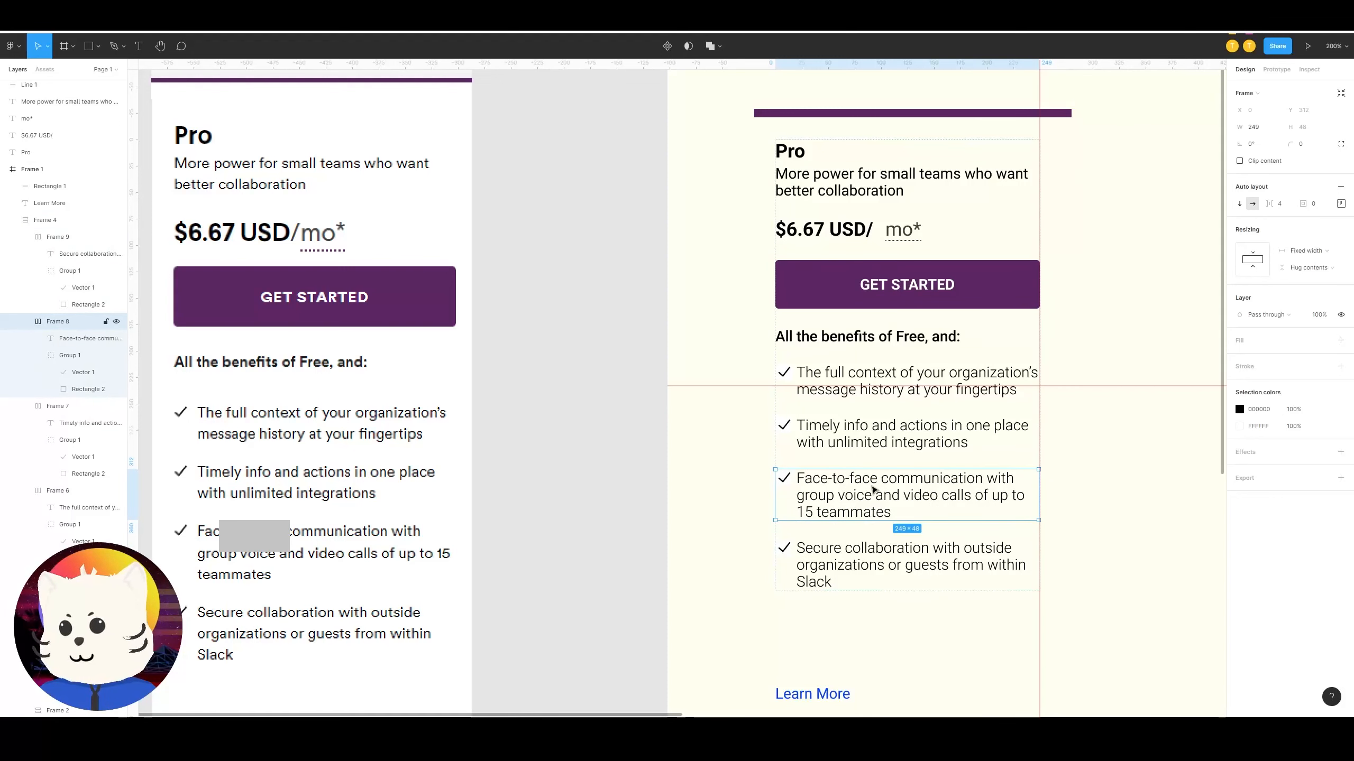
pyautogui.click(720, 476)
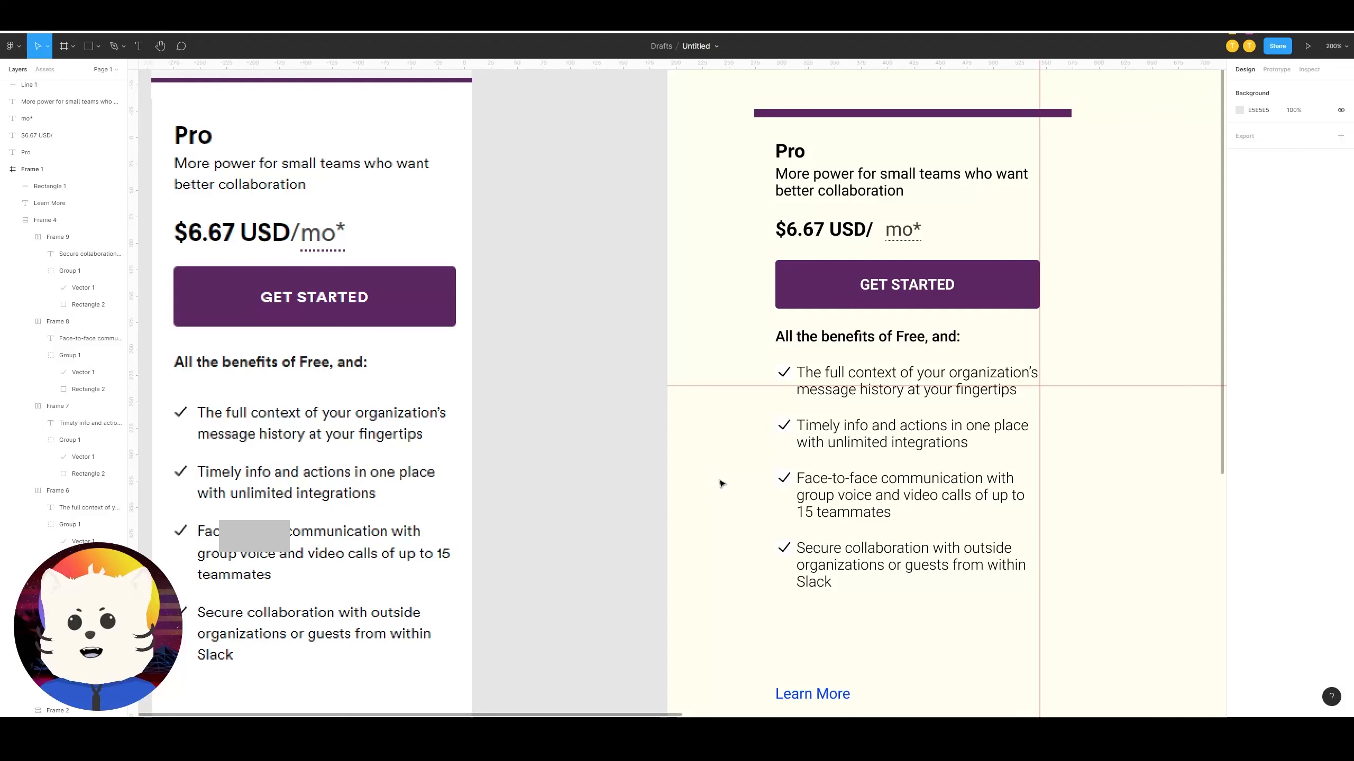
pyautogui.click(783, 440)
pyautogui.click(720, 452)
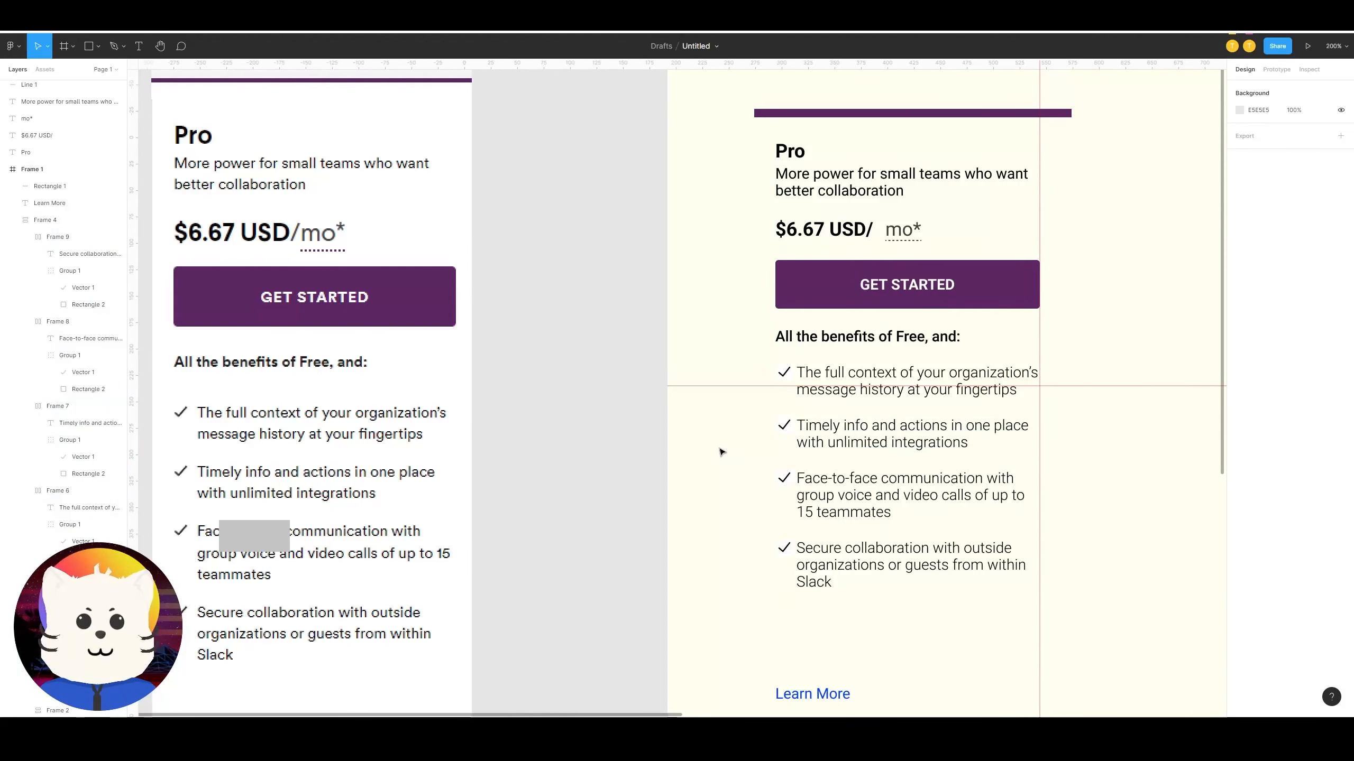
pyautogui.moveTo(719, 452); pyautogui.dragTo(784, 419)
pyautogui.click(850, 393)
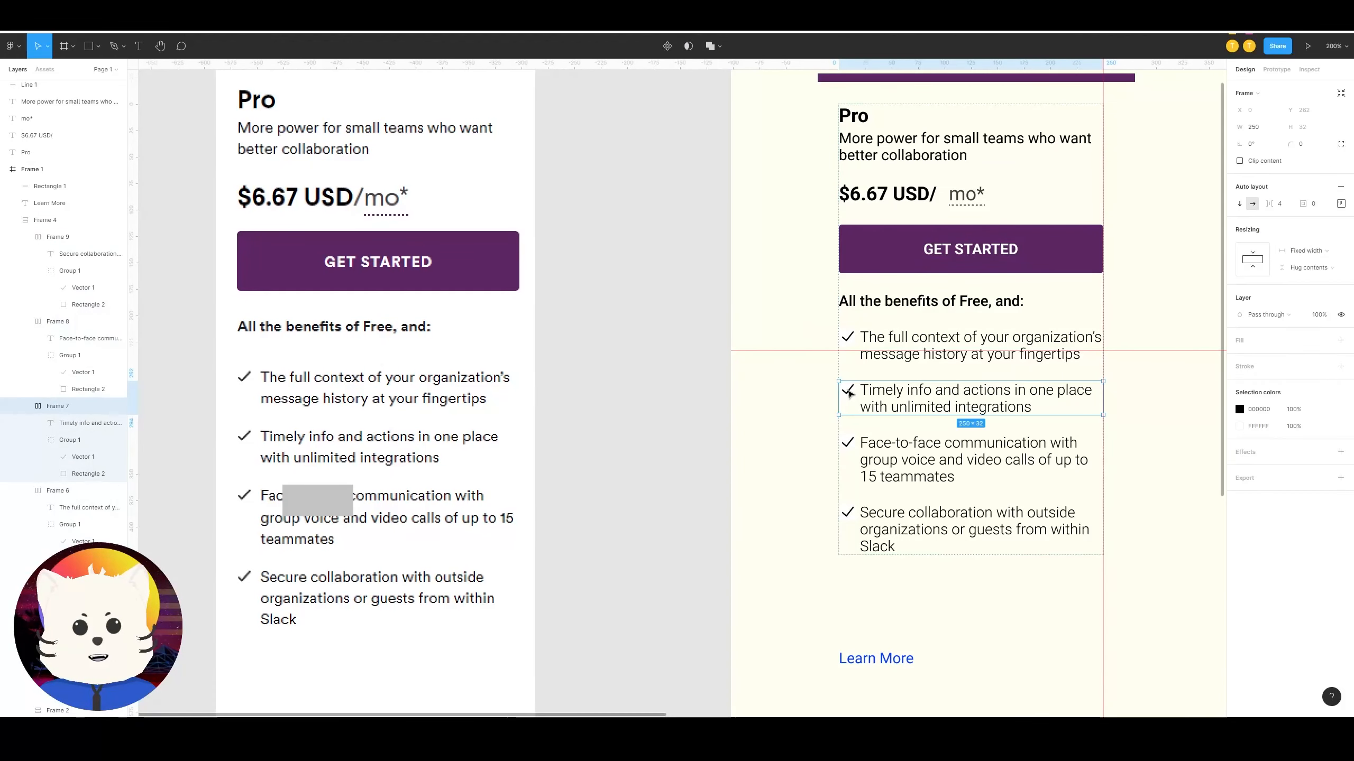
pyautogui.click(749, 414)
pyautogui.hscroll(2, 737, 414)
pyautogui.press('r')
pyautogui.moveTo(728, 403)
pyautogui.mouseDown()
pyautogui.moveTo(749, 425)
pyautogui.moveTo(751, 396)
pyautogui.mouseUp()
pyautogui.press('Delete')
pyautogui.press('l')
pyautogui.press('Delete')
# Step: Draw a grey ellipse of 12 by 12 in Frame 1, in the empty space beside the second feature row
pyautogui.press('o')
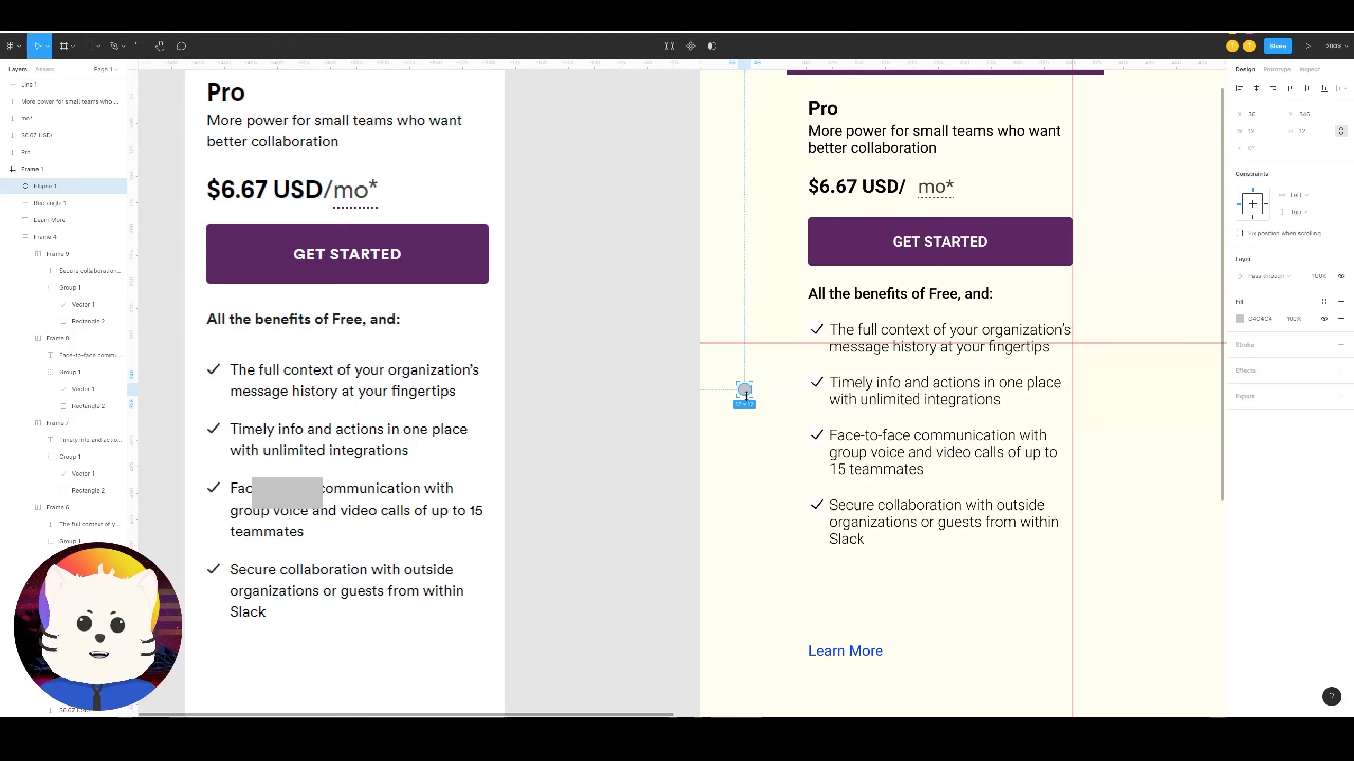
pyautogui.hotkey('shift', '=')
pyautogui.hotkey('shift', '=')
pyautogui.hscroll(7, 789, 383)
# Step: Try swapping the second feature row's check mark group for the grey ellipse inside the row's auto layout
pyautogui.click(876, 381)
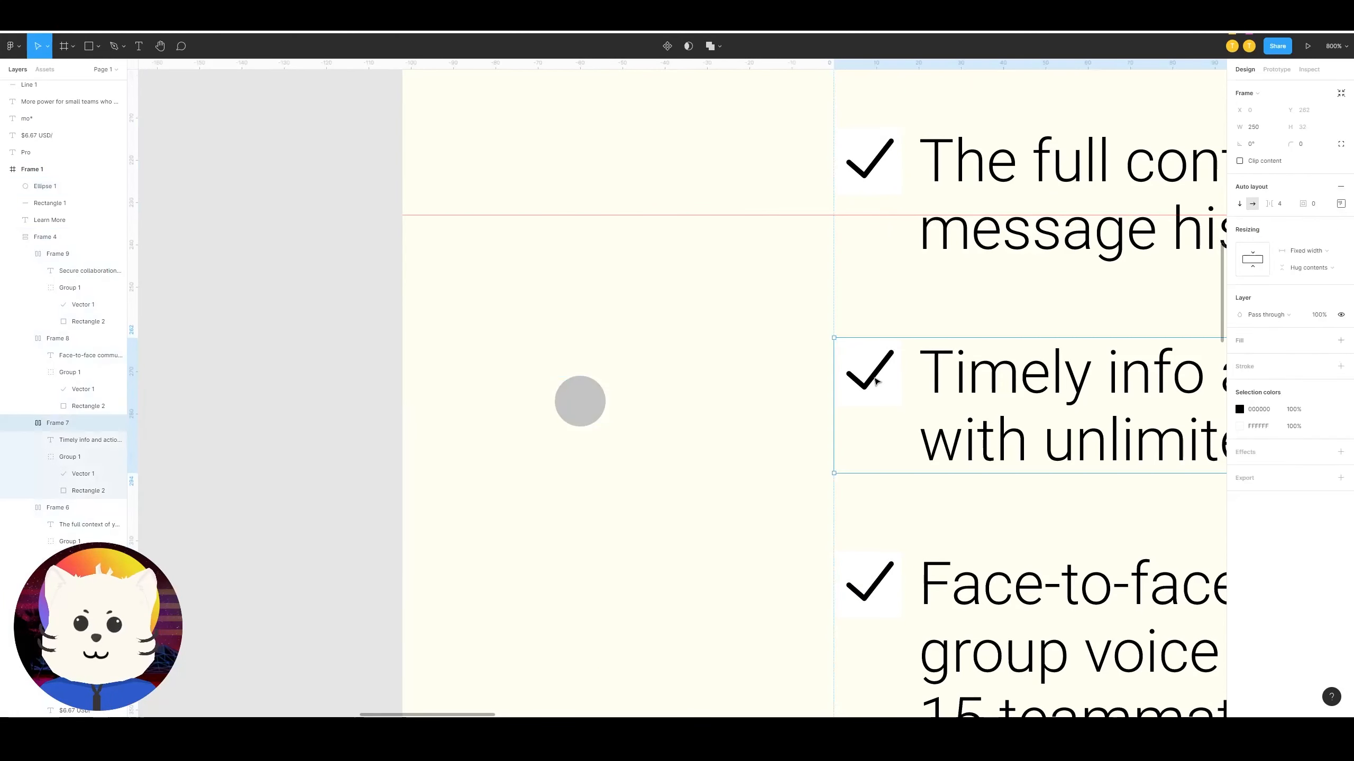
pyautogui.doubleClick(875, 382)
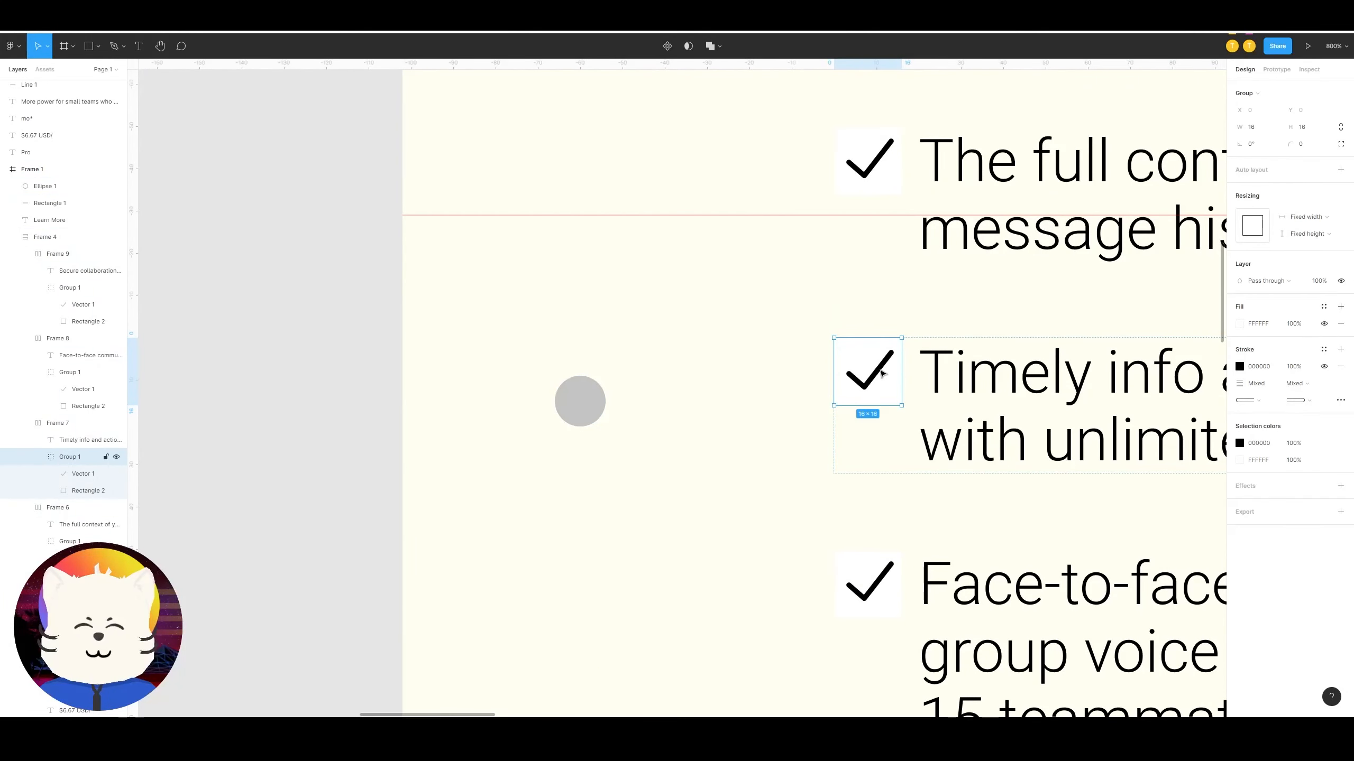
pyautogui.moveTo(880, 374); pyautogui.dragTo(648, 318)
pyautogui.moveTo(586, 393); pyautogui.dragTo(855, 368)
pyautogui.hotkey('shift', '-')
pyautogui.click(690, 441)
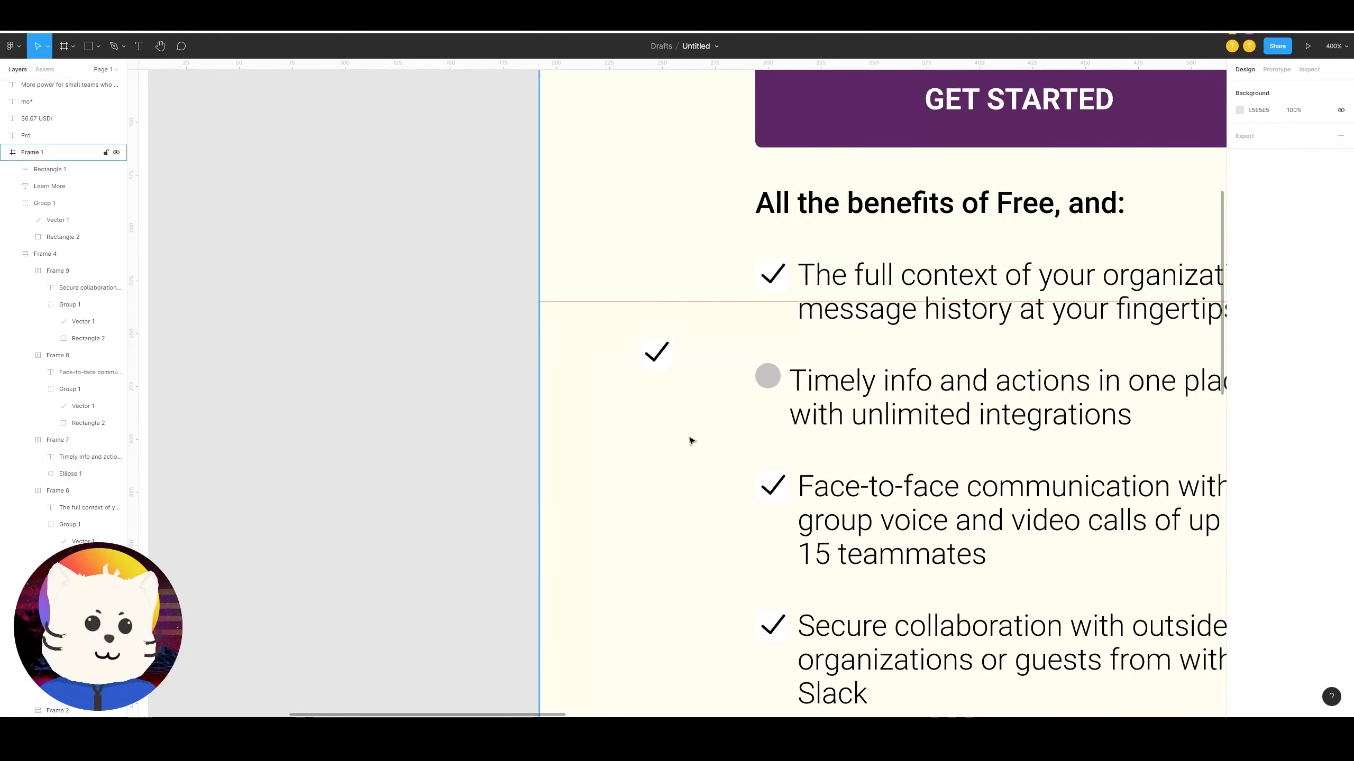
# Step: Undo the swap of the check mark and the grey ellipse in the second feature row
pyautogui.hotkey('ctrl', 'z')
pyautogui.hotkey('ctrl', 'z')
pyautogui.scroll(3, 676, 443)
pyautogui.press('-')
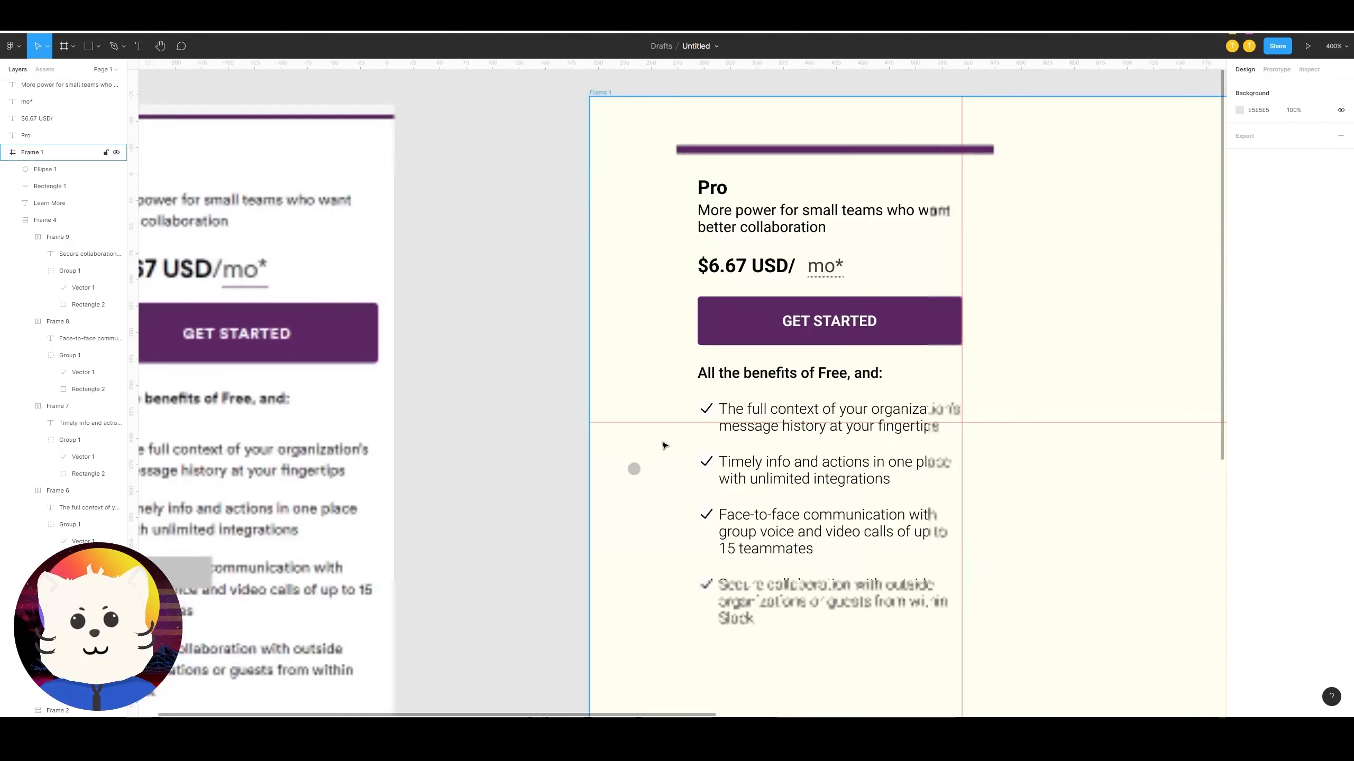
pyautogui.scroll(2, 853, 432)
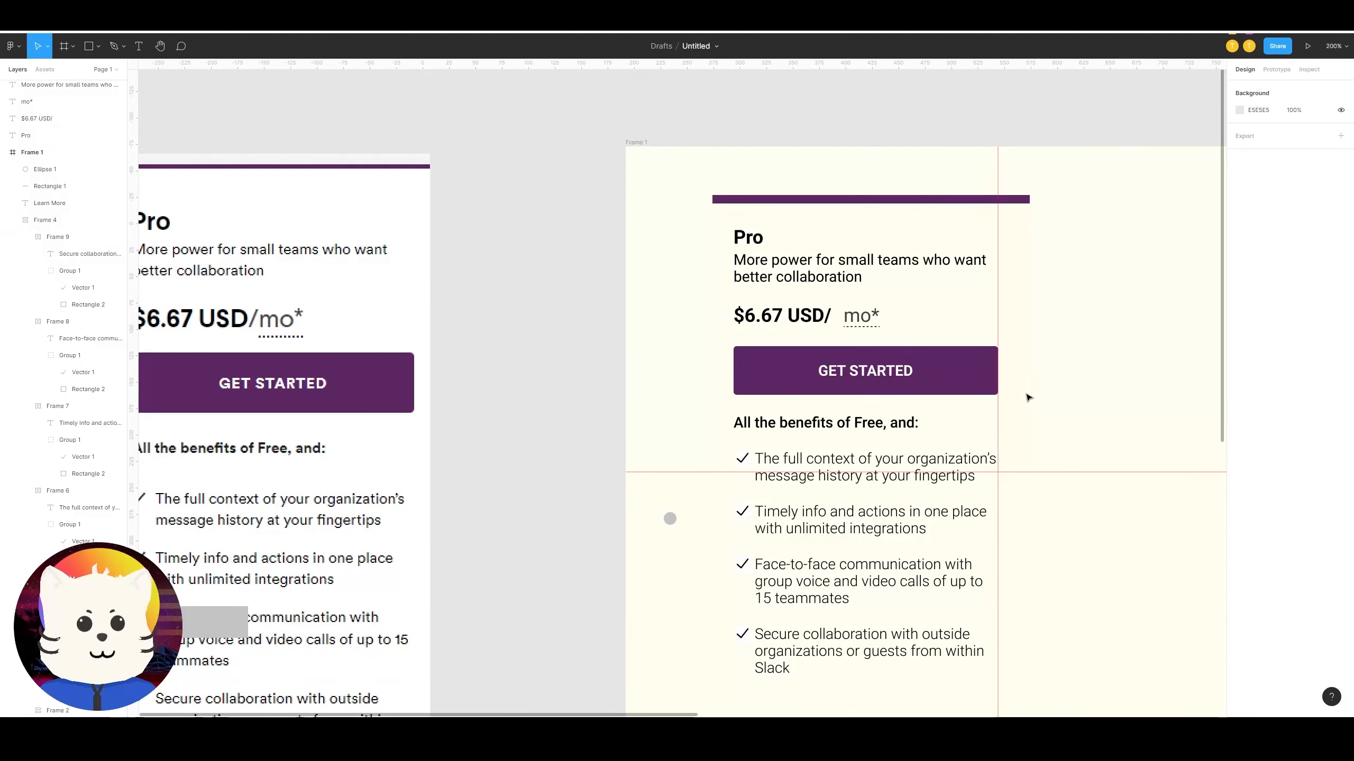
pyautogui.hscroll(-2, 1029, 397)
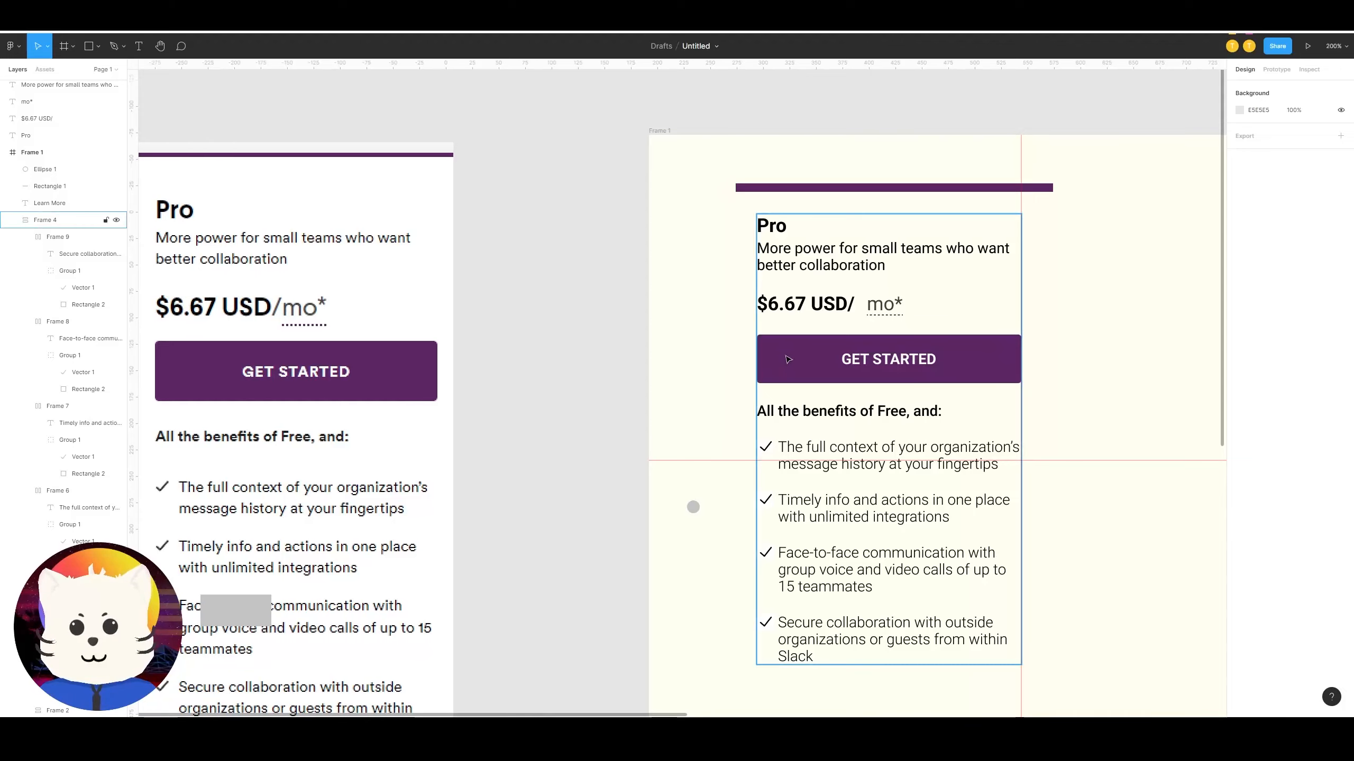
# Step: Set the card content frame's auto layout padding to 25 and move the frame to X 82, Y 57 under the purple bar
pyautogui.click(886, 395)
pyautogui.scroll(-2, 915, 356)
pyautogui.moveTo(864, 321); pyautogui.dragTo(809, 343)
pyautogui.hotkey('ctrl', 'z')
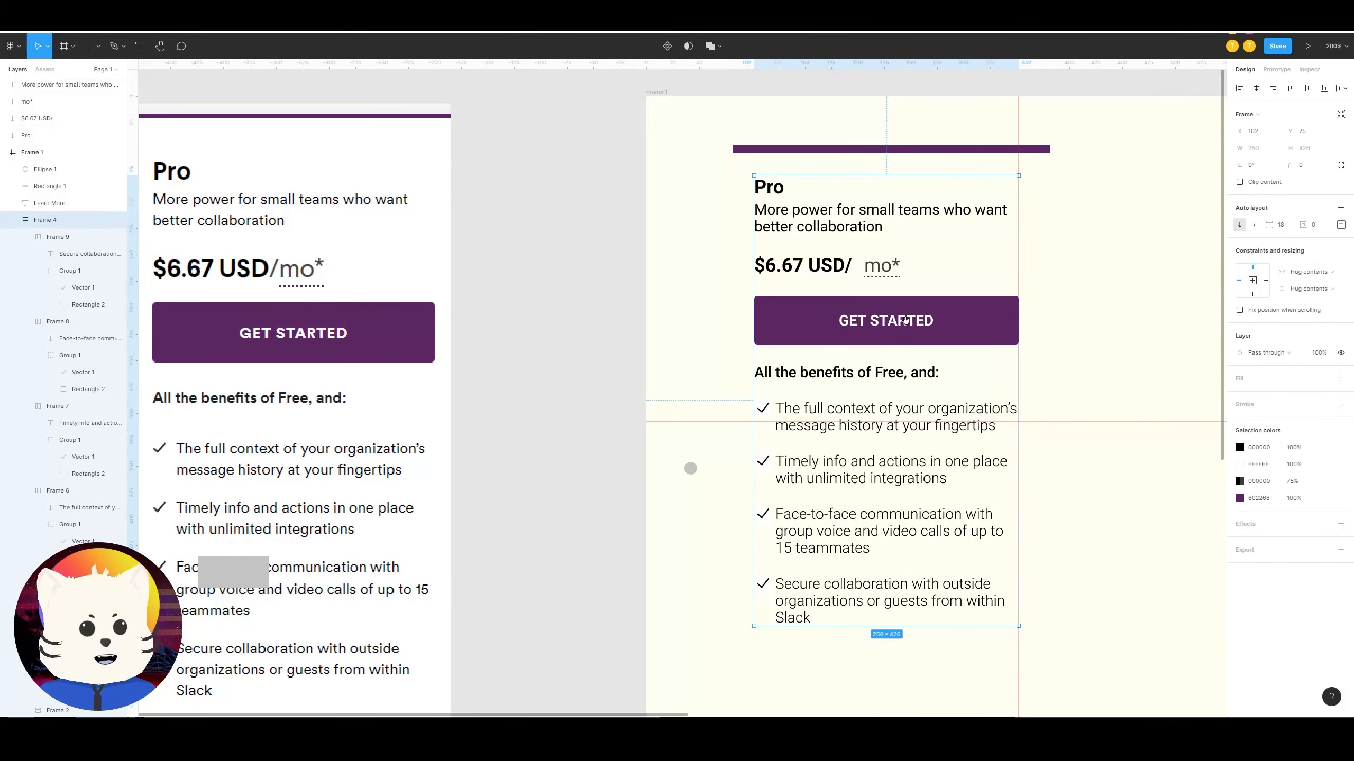
pyautogui.scroll(1, 874, 346)
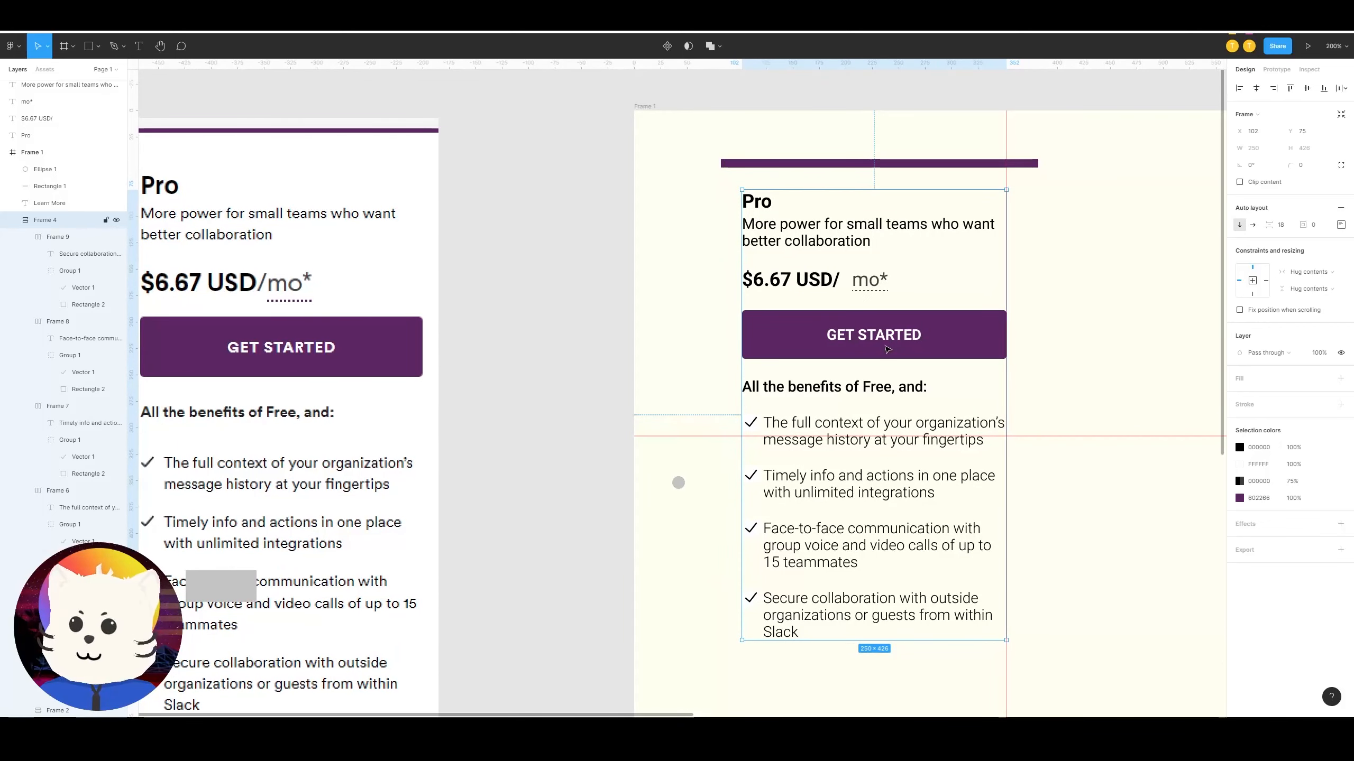
pyautogui.click(1314, 225)
pyautogui.write('25')
pyautogui.press('Return')
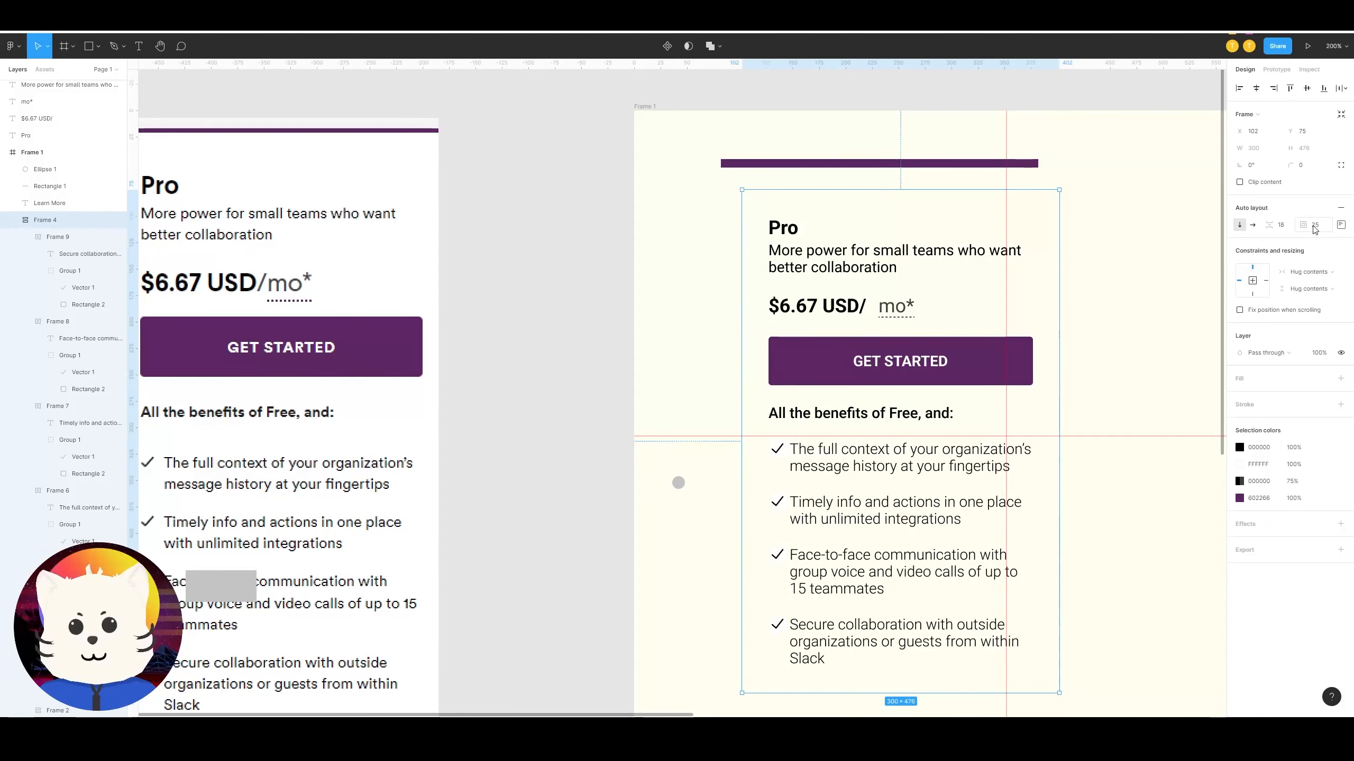
pyautogui.moveTo(939, 292); pyautogui.dragTo(935, 290)
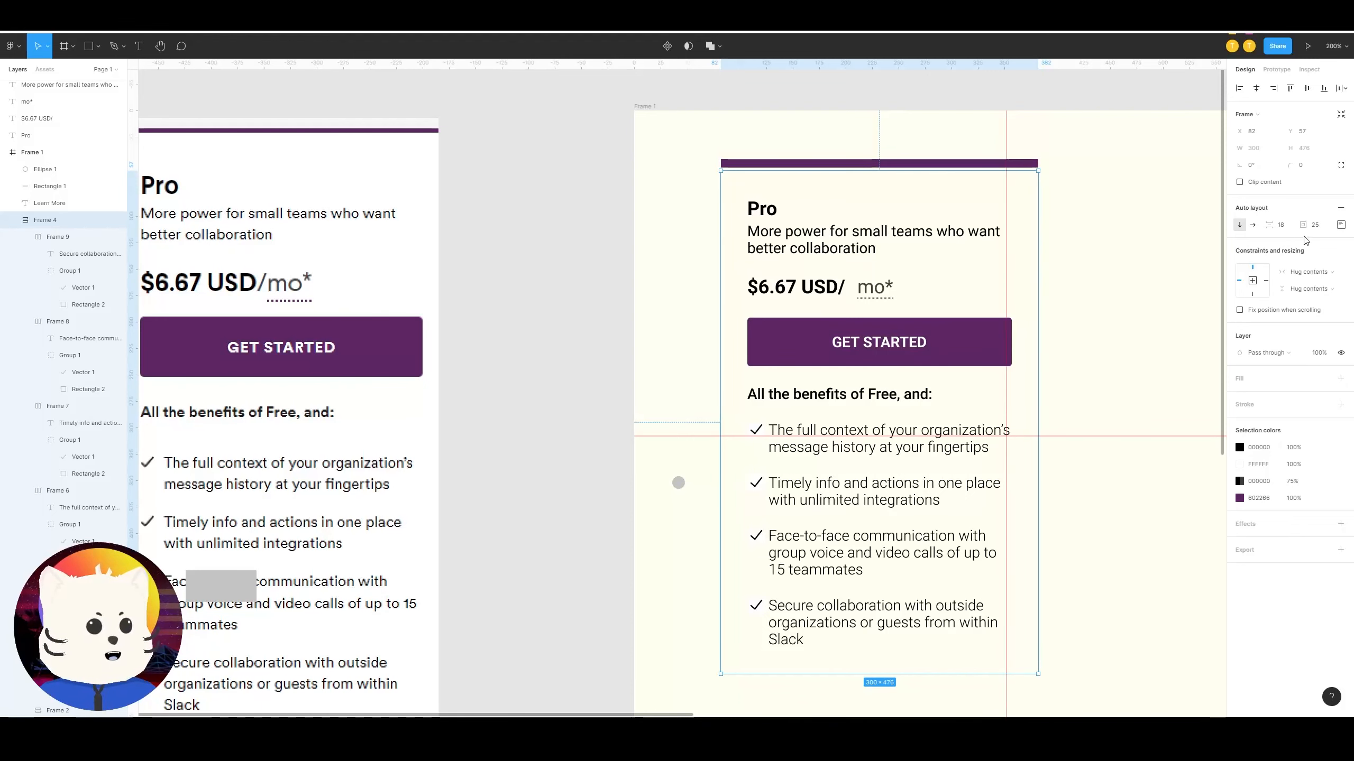
# Step: Add a white FFFFFF fill to the card content frame
pyautogui.click(1340, 378)
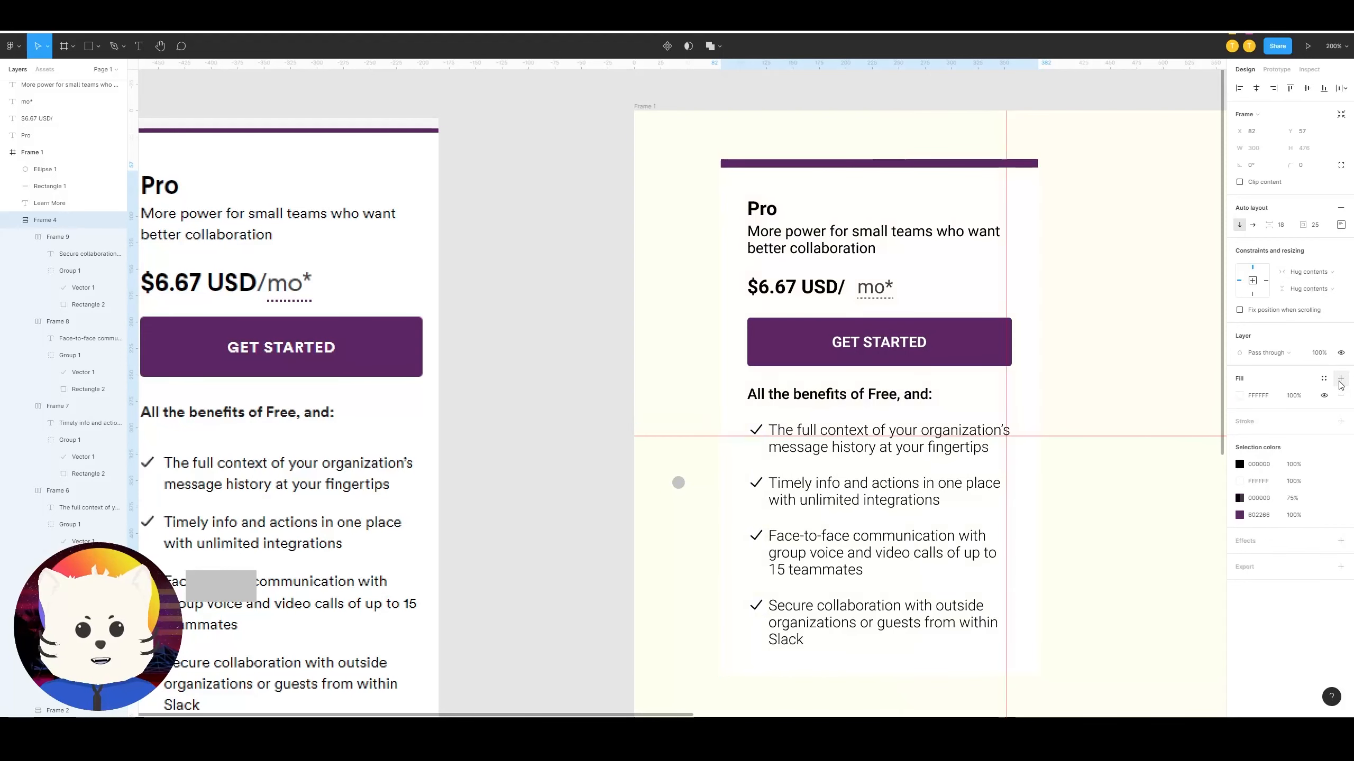
pyautogui.click(1239, 395)
pyautogui.click(1105, 304)
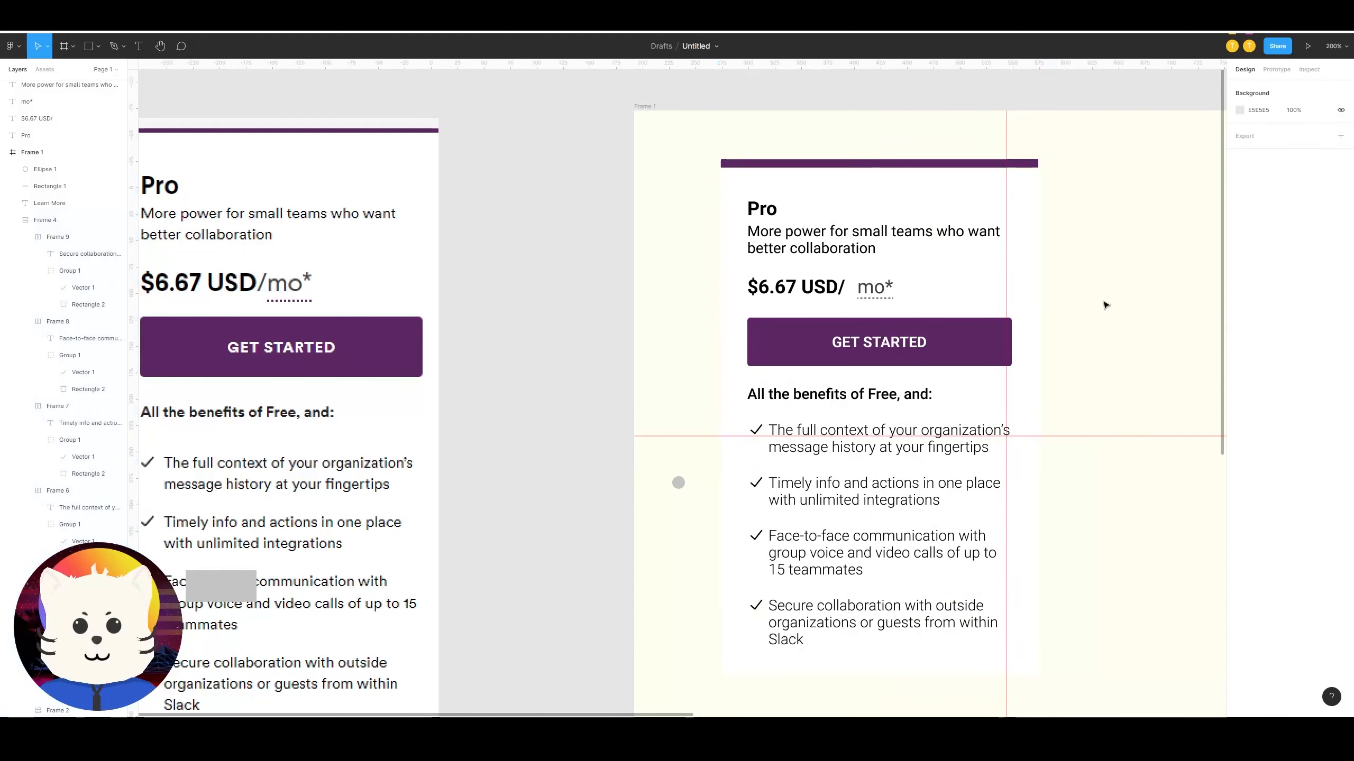
# Step: Move the purple bar slightly down so its lower edge sits flush on the white content frame
pyautogui.moveTo(871, 167)
pyautogui.mouseDown()
pyautogui.moveTo(871, 146)
pyautogui.moveTo(871, 171)
pyautogui.mouseUp()
pyautogui.click(1149, 276)
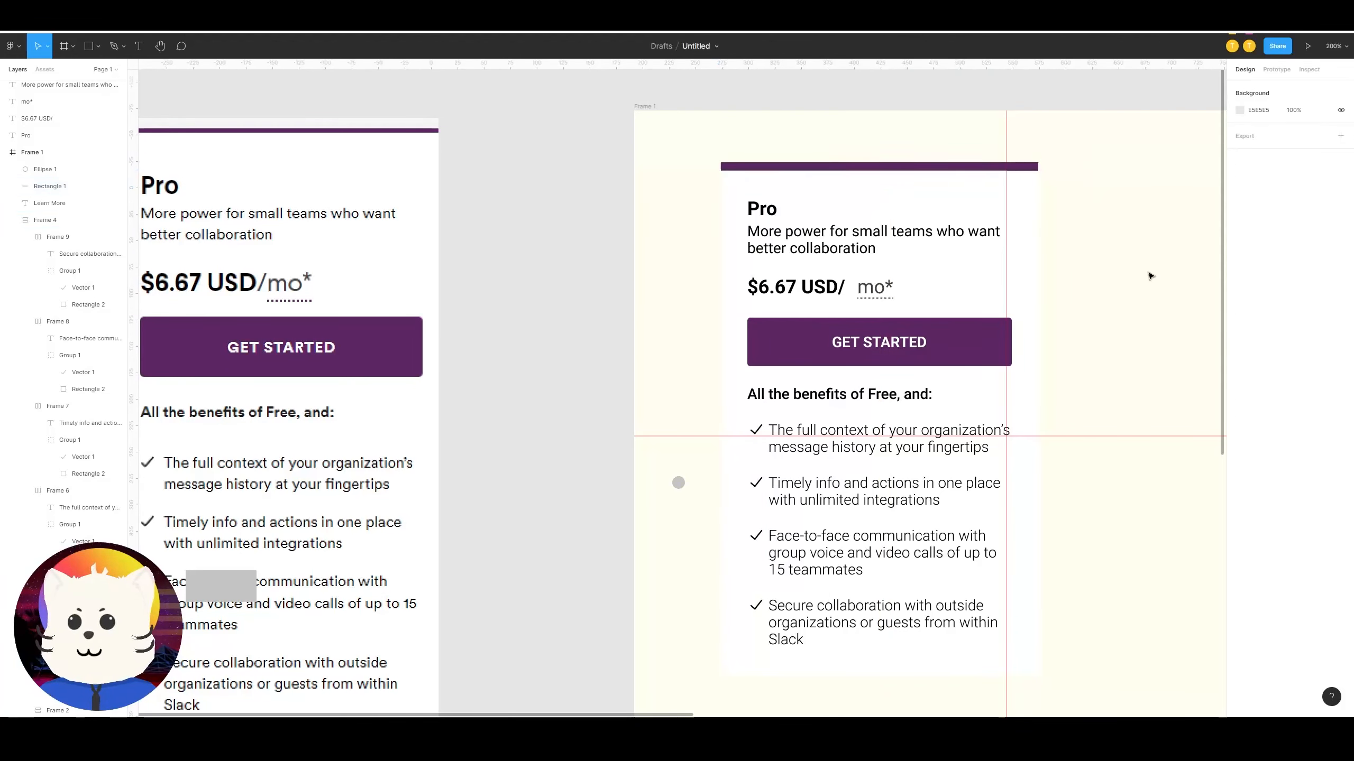
pyautogui.moveTo(1121, 240); pyautogui.dragTo(1091, 351)
pyautogui.press('+')
pyautogui.moveTo(924, 161); pyautogui.dragTo(870, 224)
pyautogui.hotkey('ctrl', 'z')
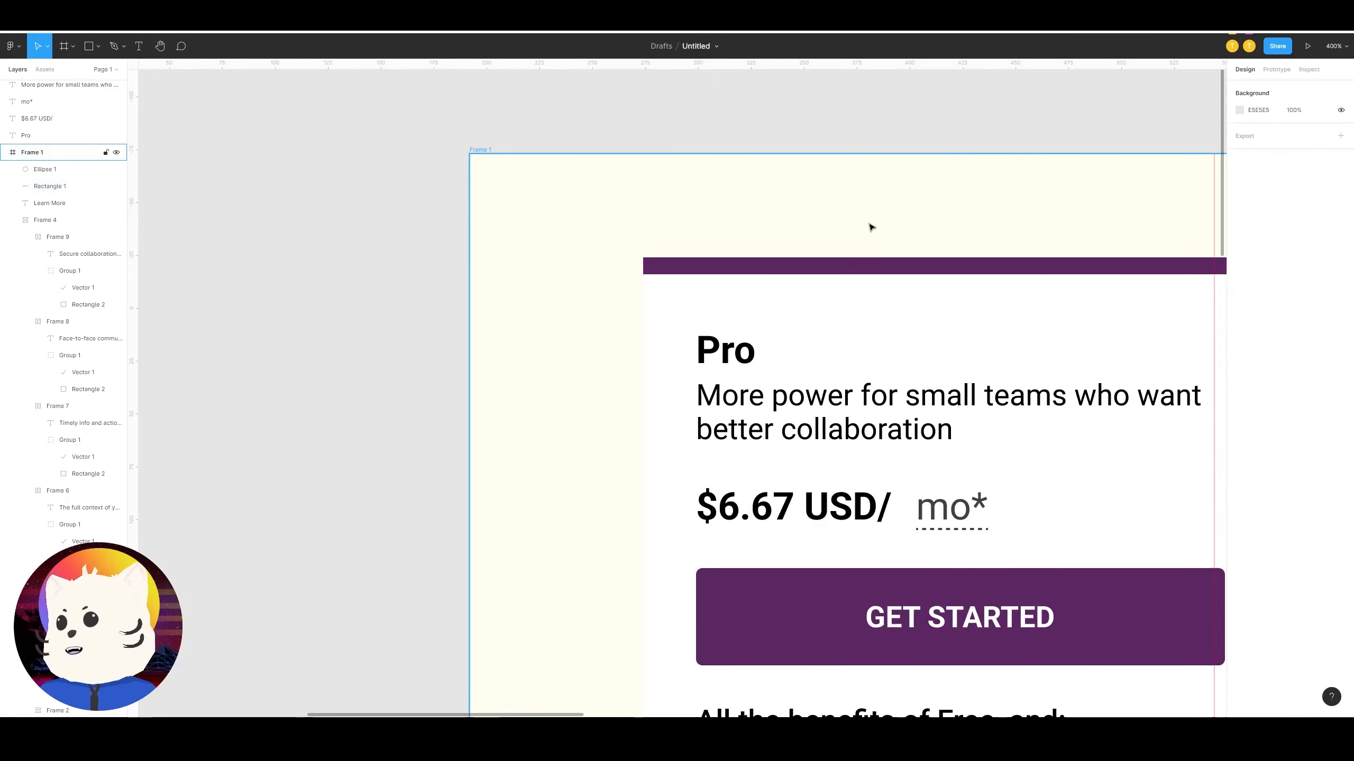
pyautogui.click(885, 262)
pyautogui.moveTo(877, 273)
pyautogui.mouseDown()
pyautogui.moveTo(885, 214)
pyautogui.moveTo(882, 274)
pyautogui.mouseUp()
# Step: Combine the white content frame and the purple bar into one vertical auto layout frame
pyautogui.click(867, 298)
pyautogui.keyDown('shift'); pyautogui.click(850, 265); pyautogui.keyUp('shift')
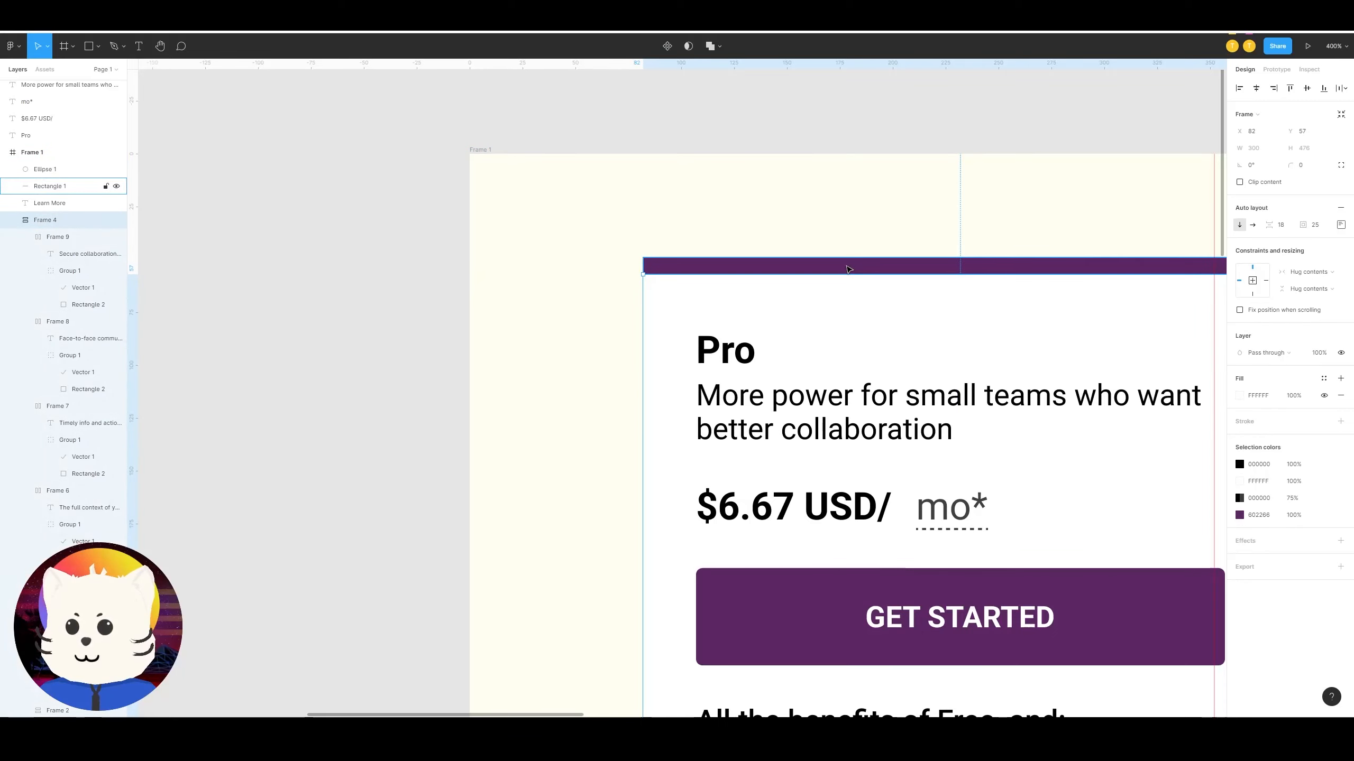
pyautogui.hotkey('shift', 'a')
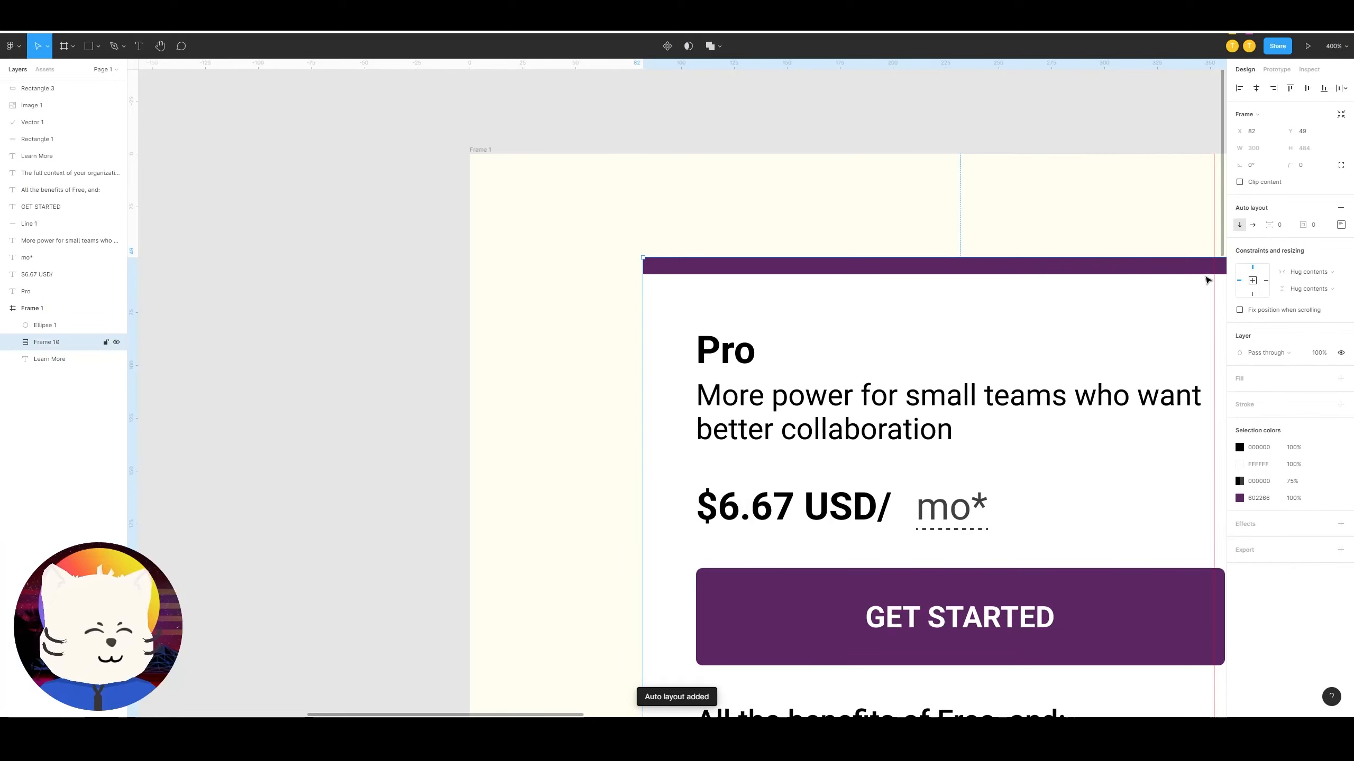
# Step: Try an auto layout spacing of 20 between the purple bar and the content frame
pyautogui.click(1281, 226)
pyautogui.hotkey('ctrl', '-')
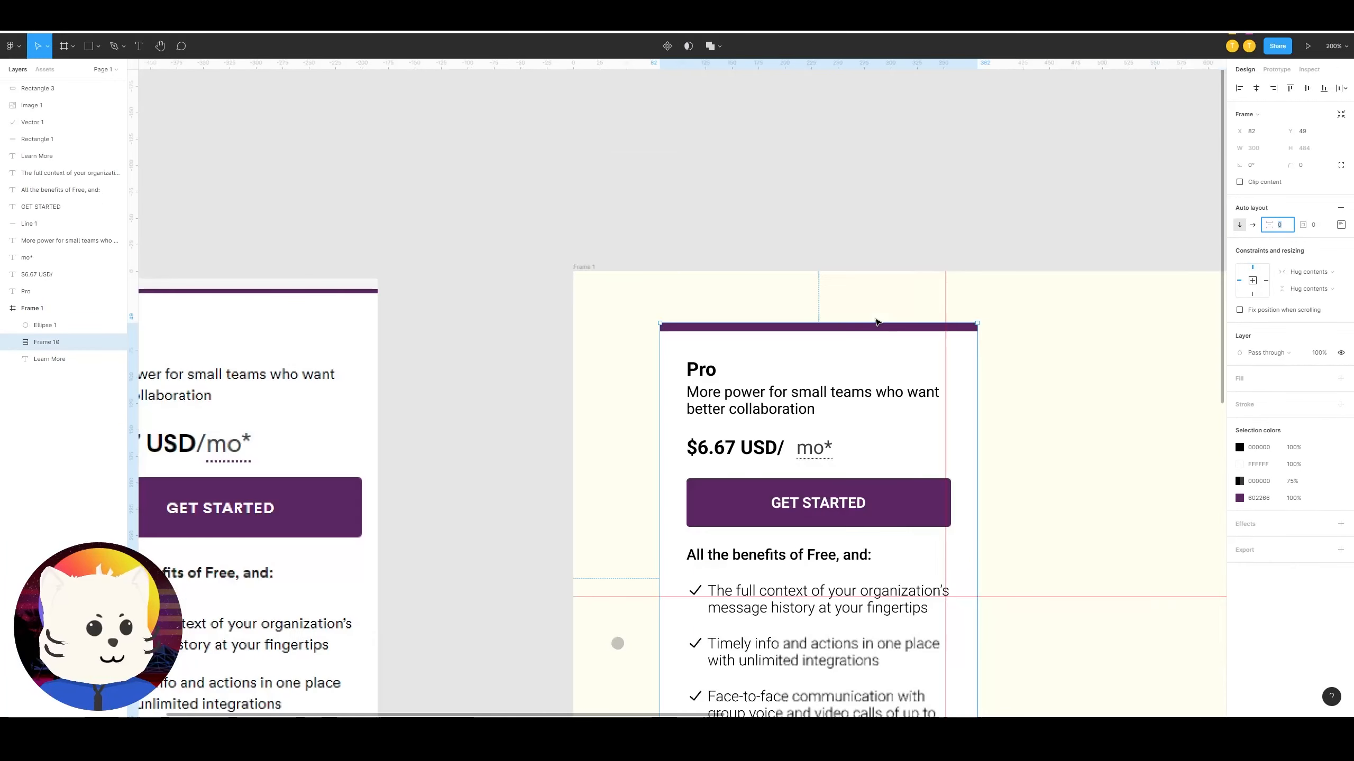
pyautogui.write('20')
pyautogui.press('Return')
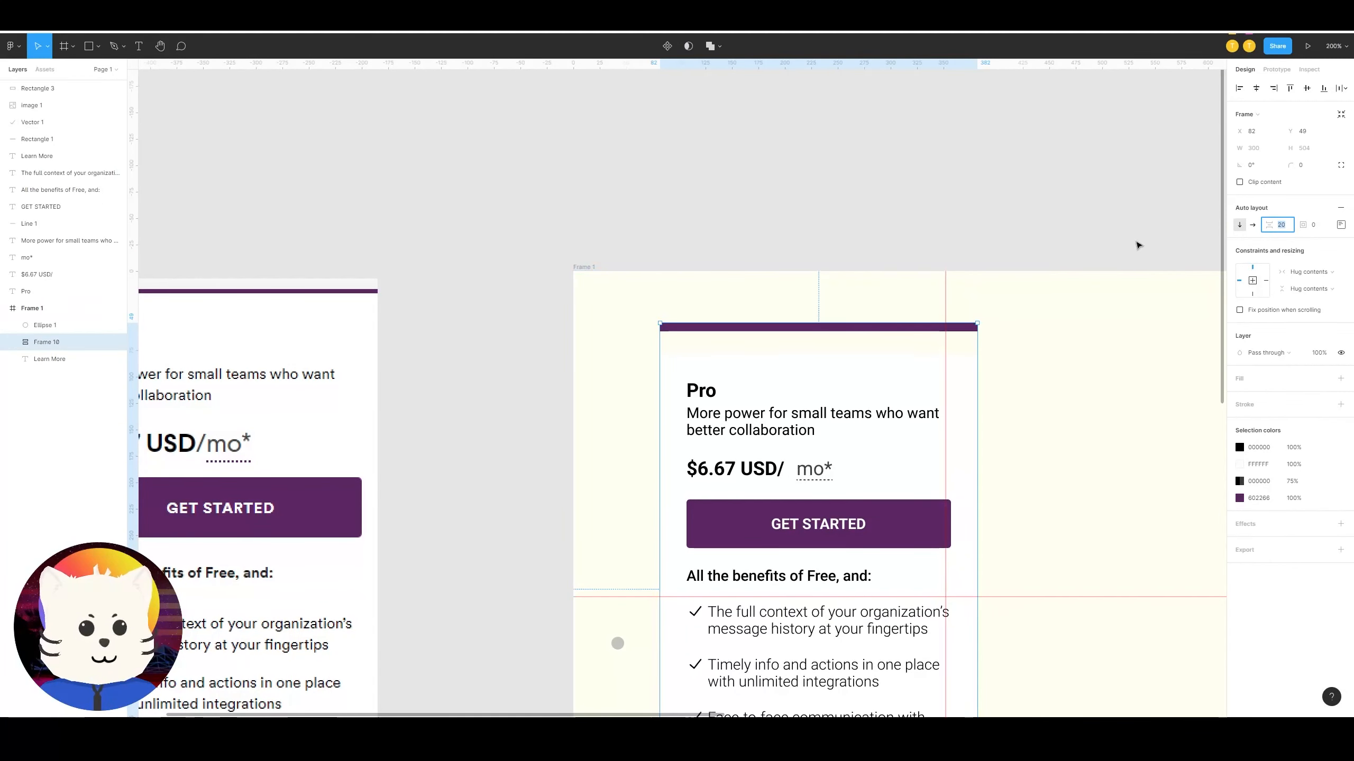
# Step: Return the auto layout spacing between the purple bar and the content frame to 0
pyautogui.click(1285, 227)
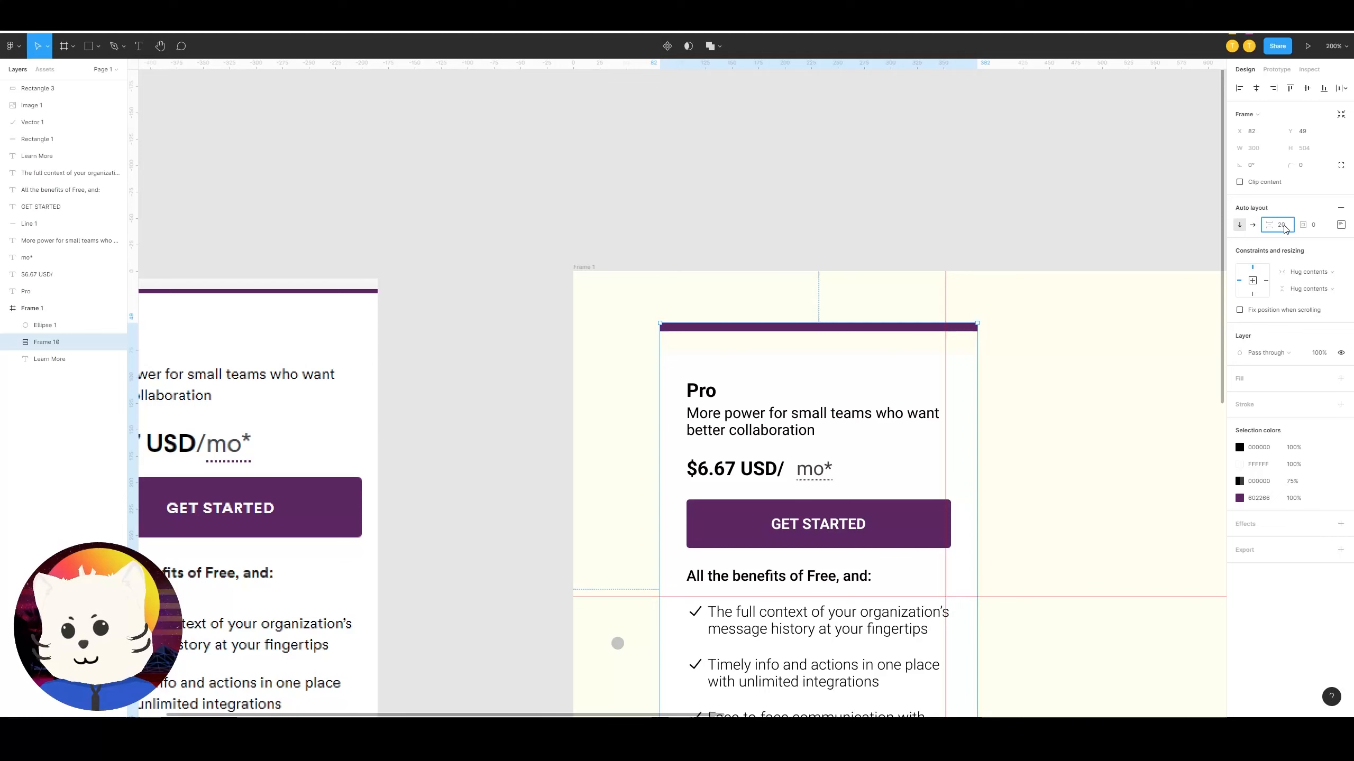
pyautogui.write('0')
pyautogui.press('Return')
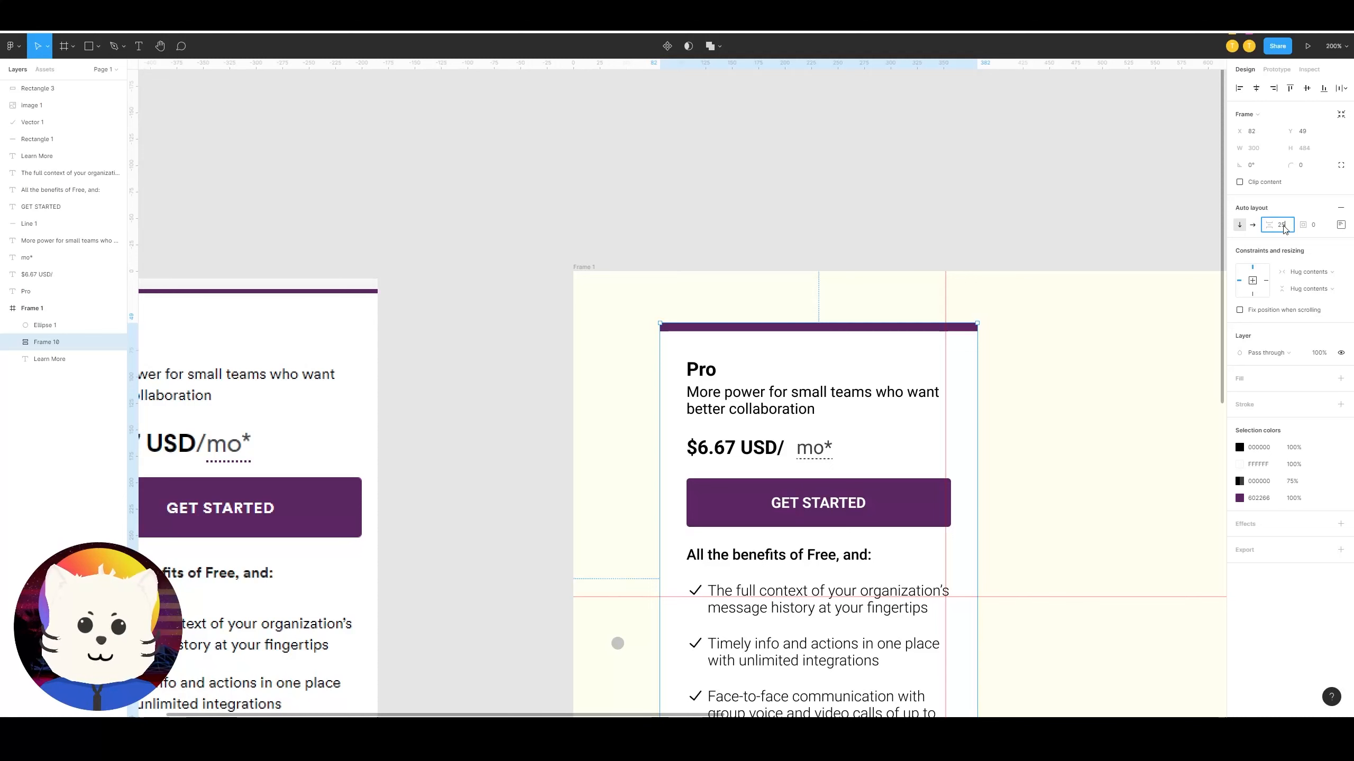
pyautogui.scroll(-3, 916, 496)
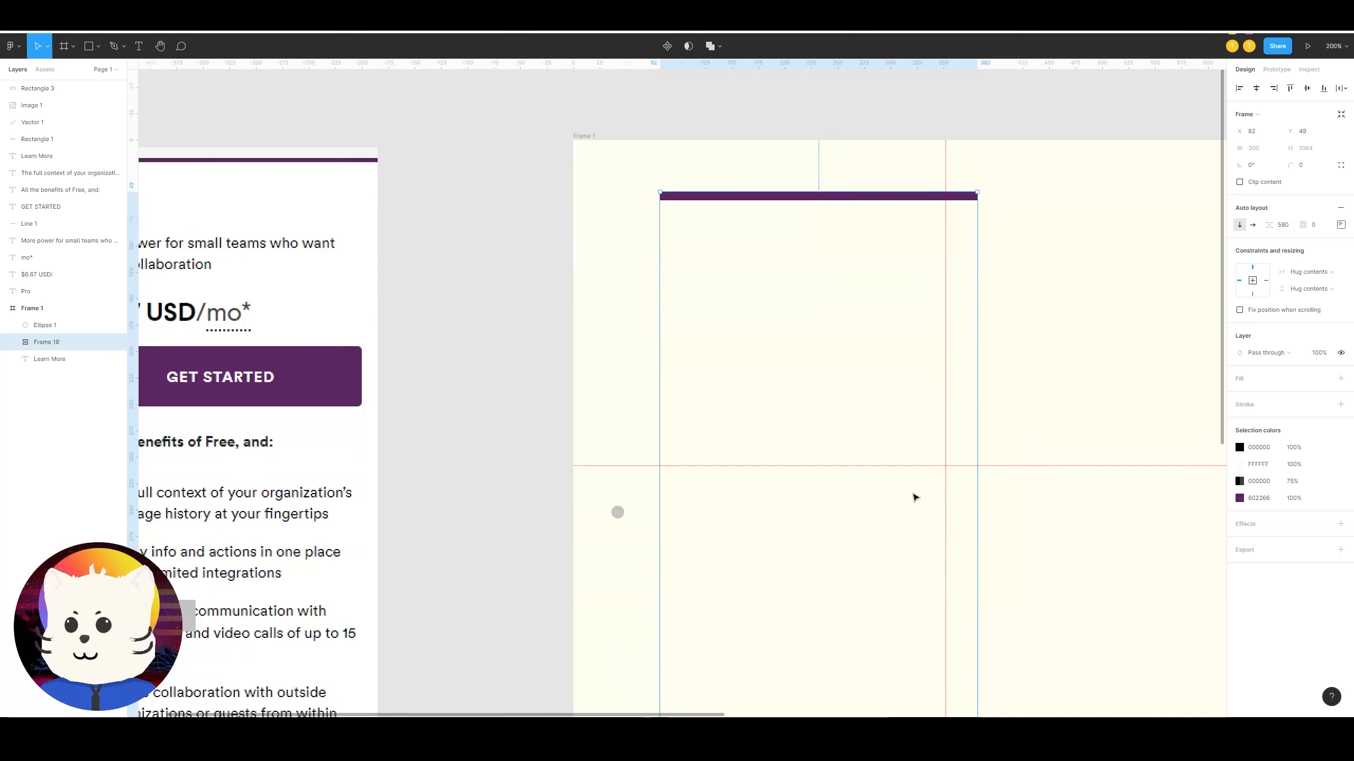
pyautogui.click(1057, 231)
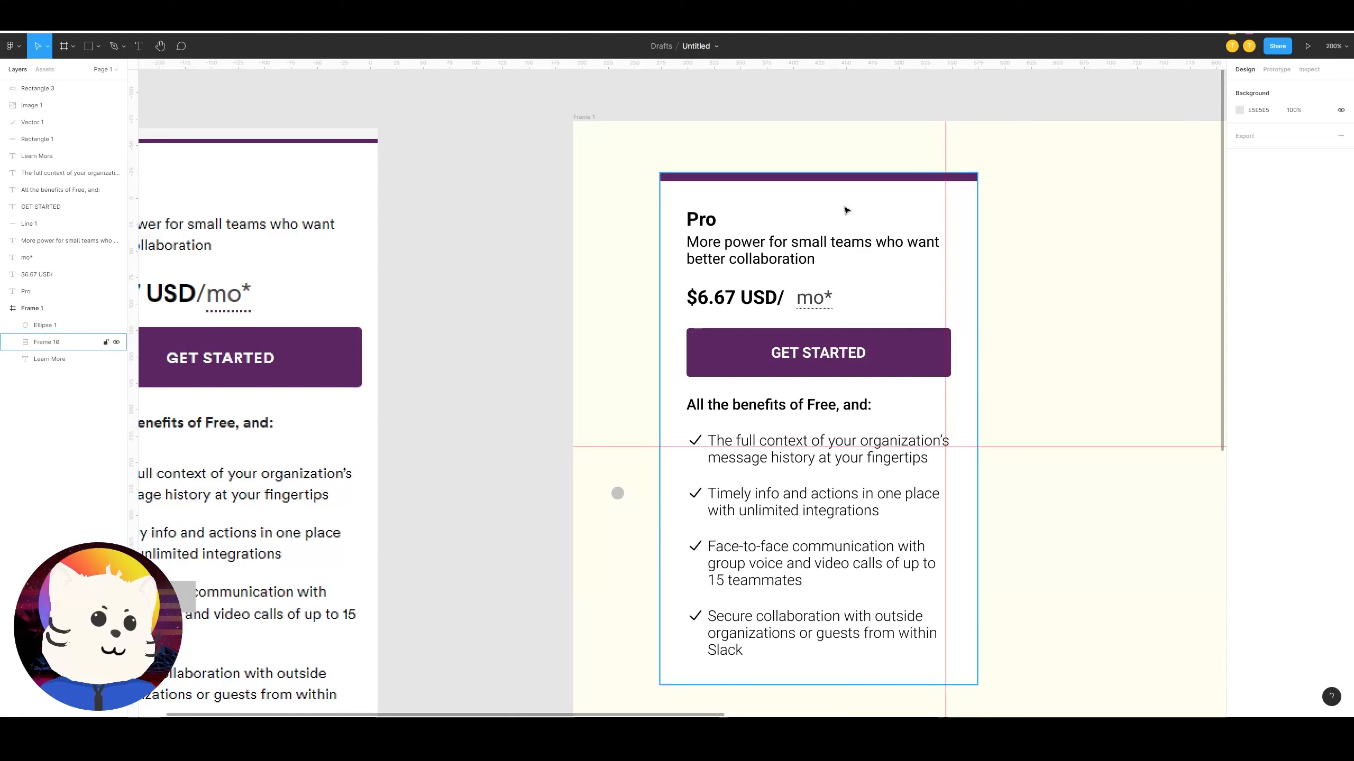
# Step: Try a corner radius of 100 on the outer auto layout frame of the card and undo it
pyautogui.moveTo(844, 205)
pyautogui.mouseDown()
pyautogui.moveTo(773, 193)
pyautogui.moveTo(858, 206)
pyautogui.mouseUp()
pyautogui.hotkey('ctrl', 'z')
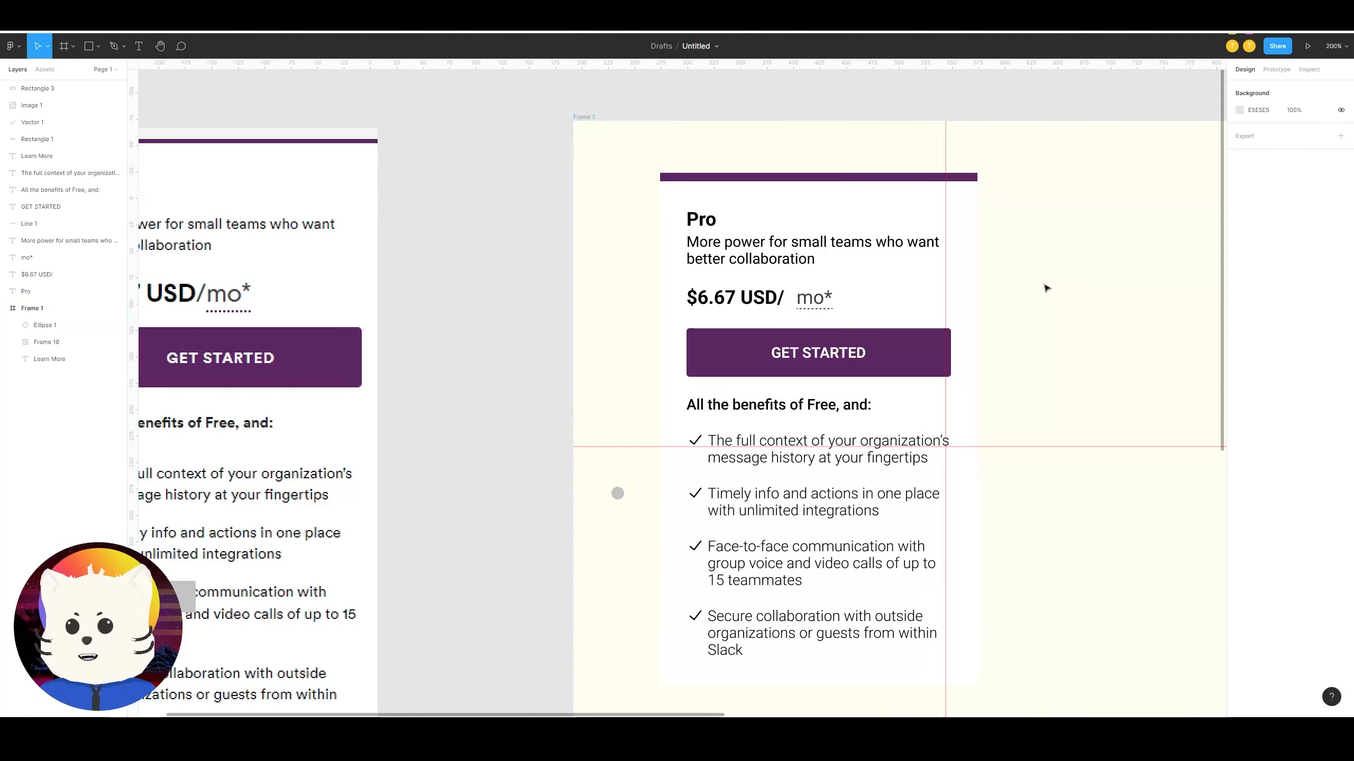
pyautogui.click(819, 215)
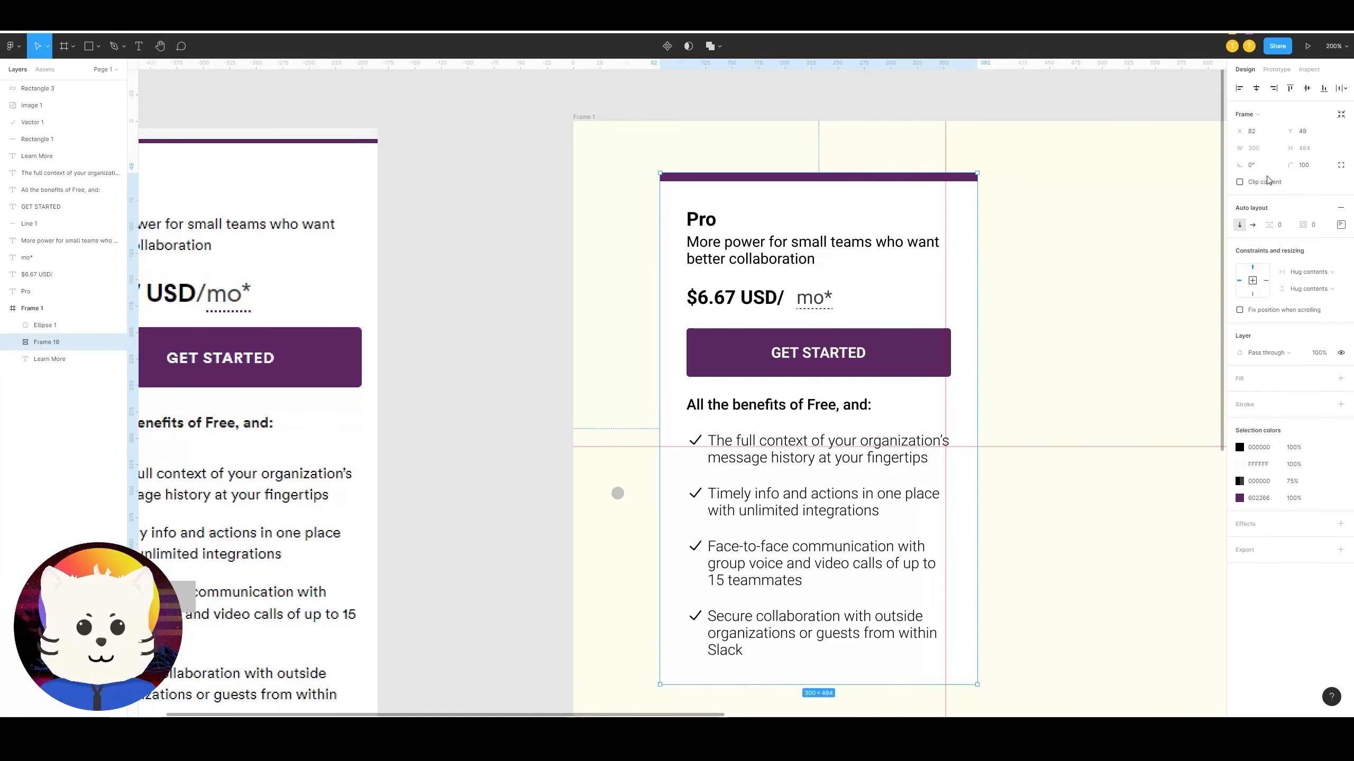
pyautogui.hotkey('ctrl', 'z')
pyautogui.hotkey('ctrl', 'z')
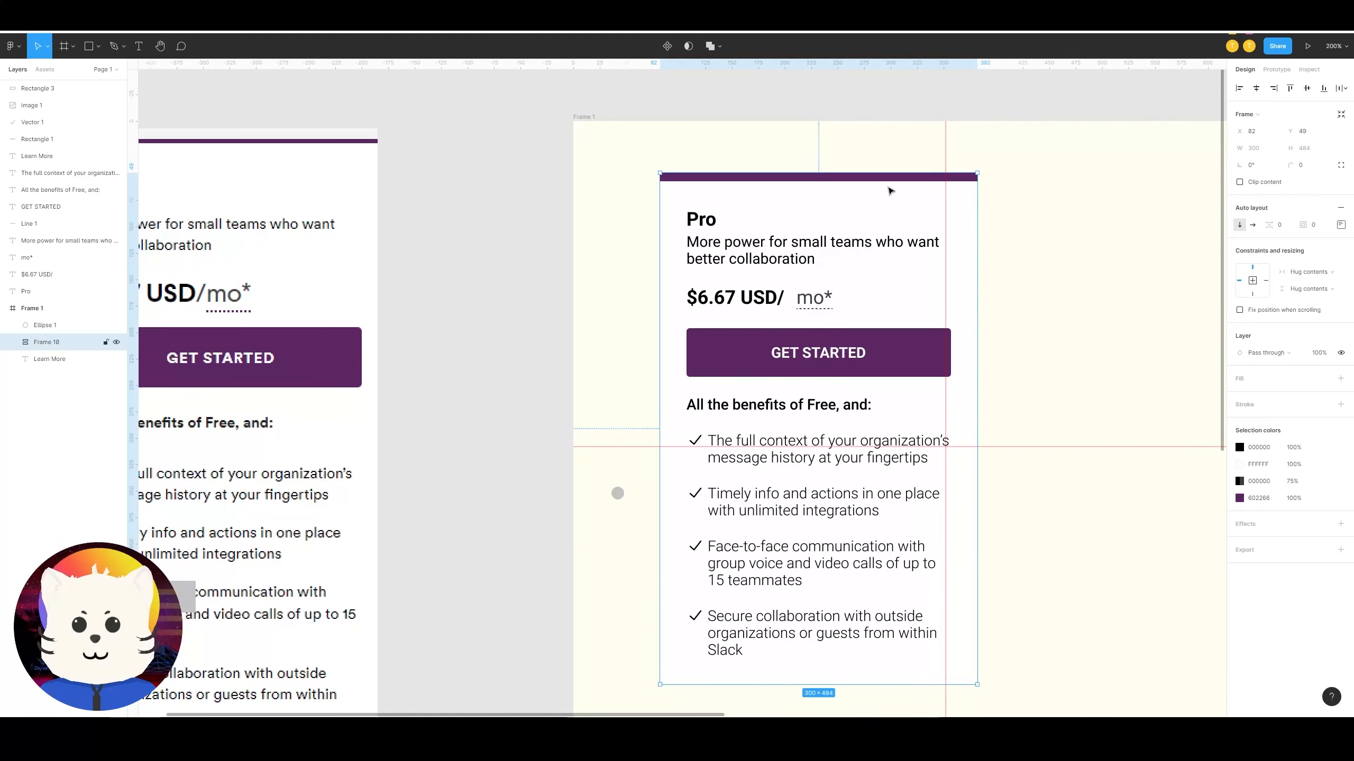
# Step: Try a corner radius of 25 on the outer card frame, shift the frame slightly sideways, and undo these changes
pyautogui.click(1021, 220)
pyautogui.moveTo(912, 239)
pyautogui.mouseDown()
pyautogui.moveTo(952, 190)
pyautogui.moveTo(959, 235)
pyautogui.moveTo(899, 217)
pyautogui.mouseUp()
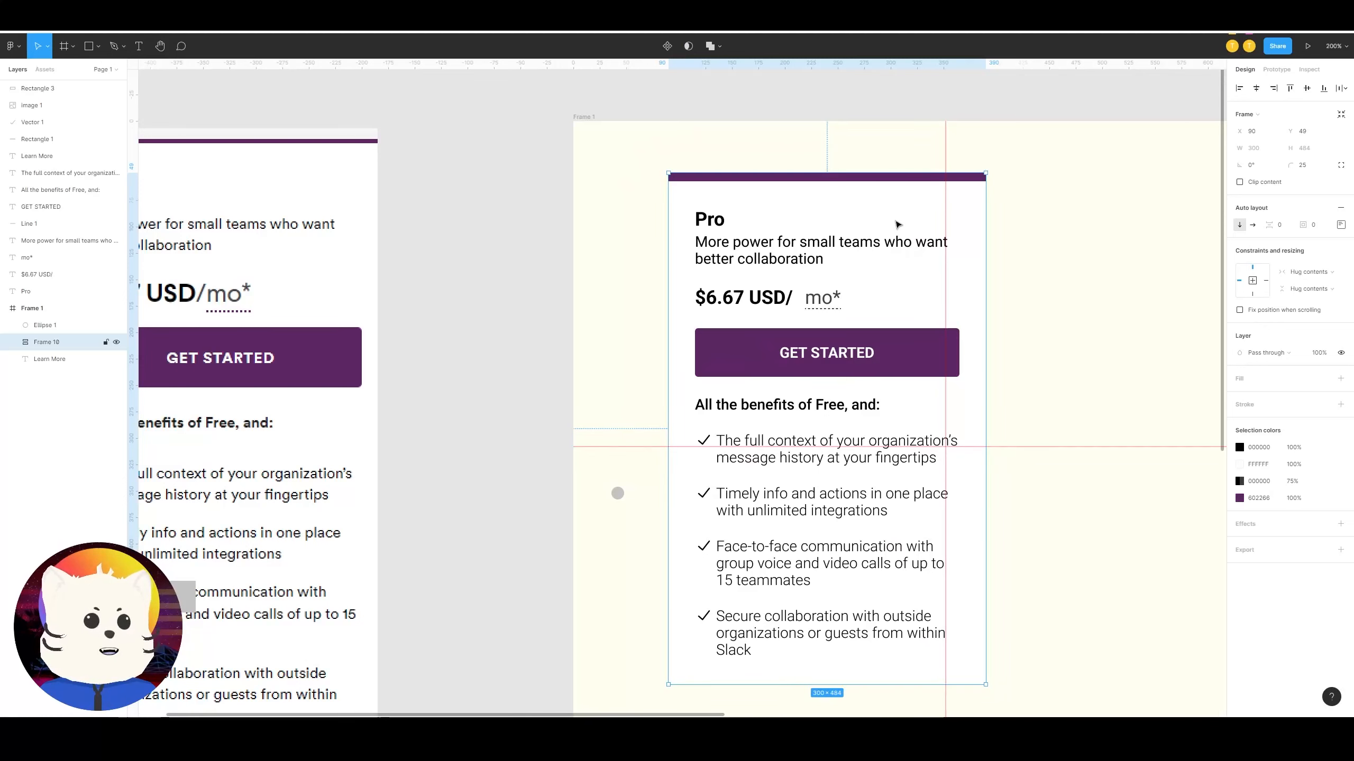
pyautogui.hotkey('ctrl', 'z')
pyautogui.hotkey('ctrl', 'z')
pyautogui.hotkey('ctrl', 'z')
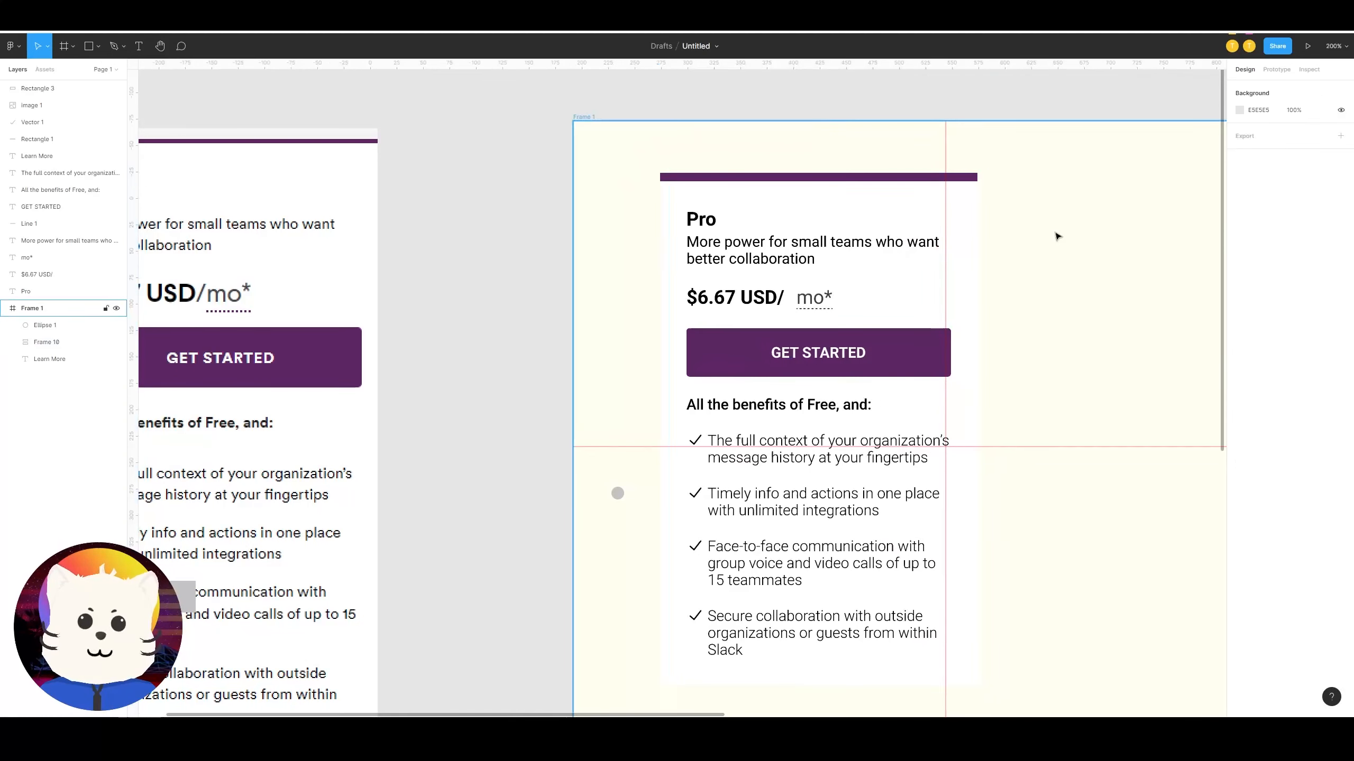
pyautogui.moveTo(1053, 247); pyautogui.dragTo(1067, 215)
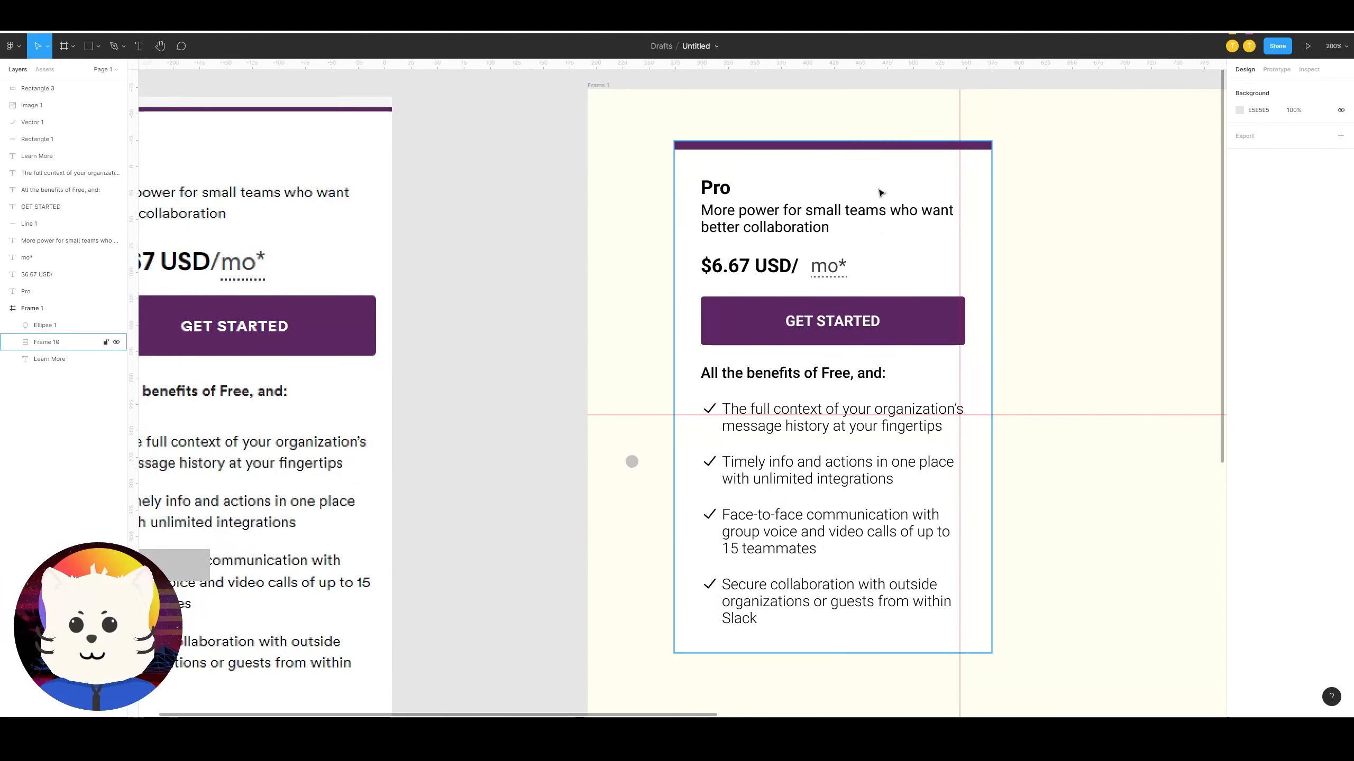
pyautogui.moveTo(875, 123); pyautogui.dragTo(885, 237)
pyautogui.click(851, 256)
pyautogui.scroll(-2, 879, 227)
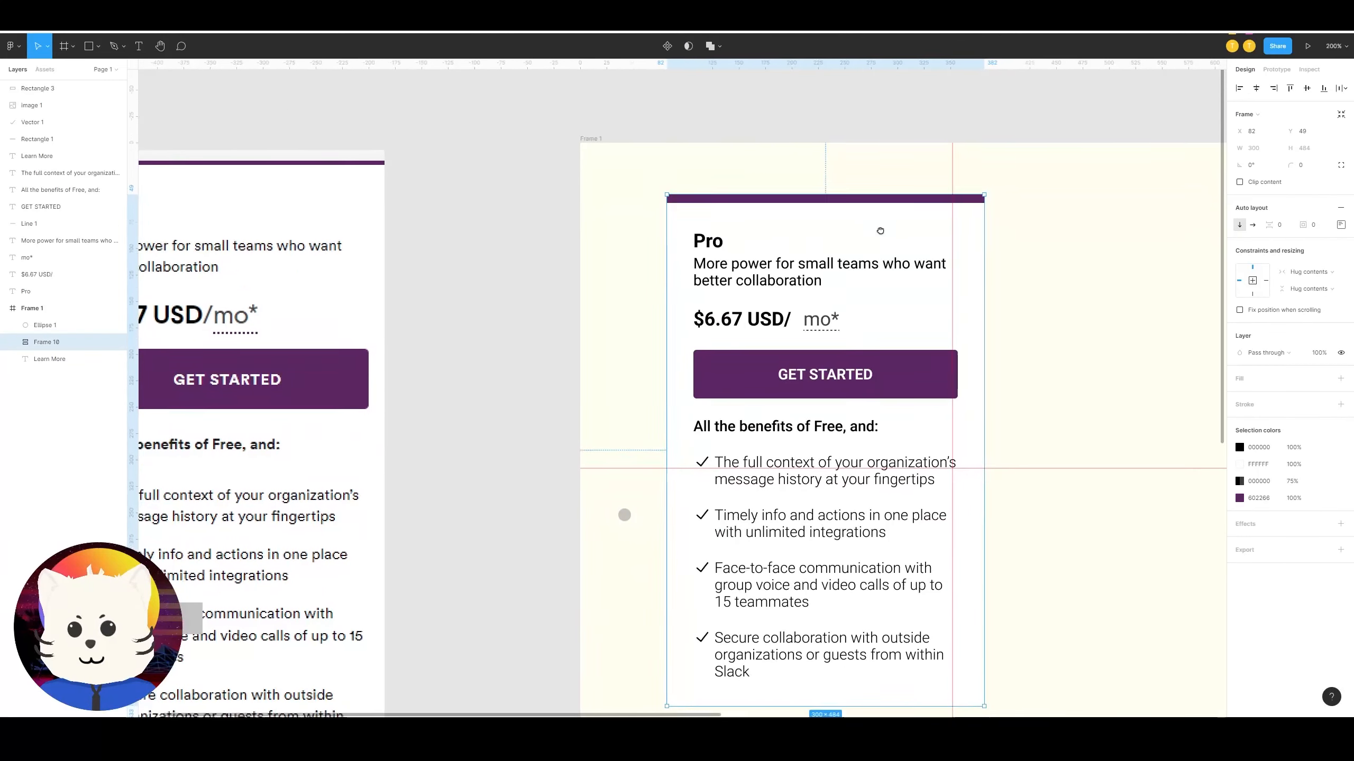
pyautogui.click(1033, 430)
pyautogui.scroll(1, 853, 277)
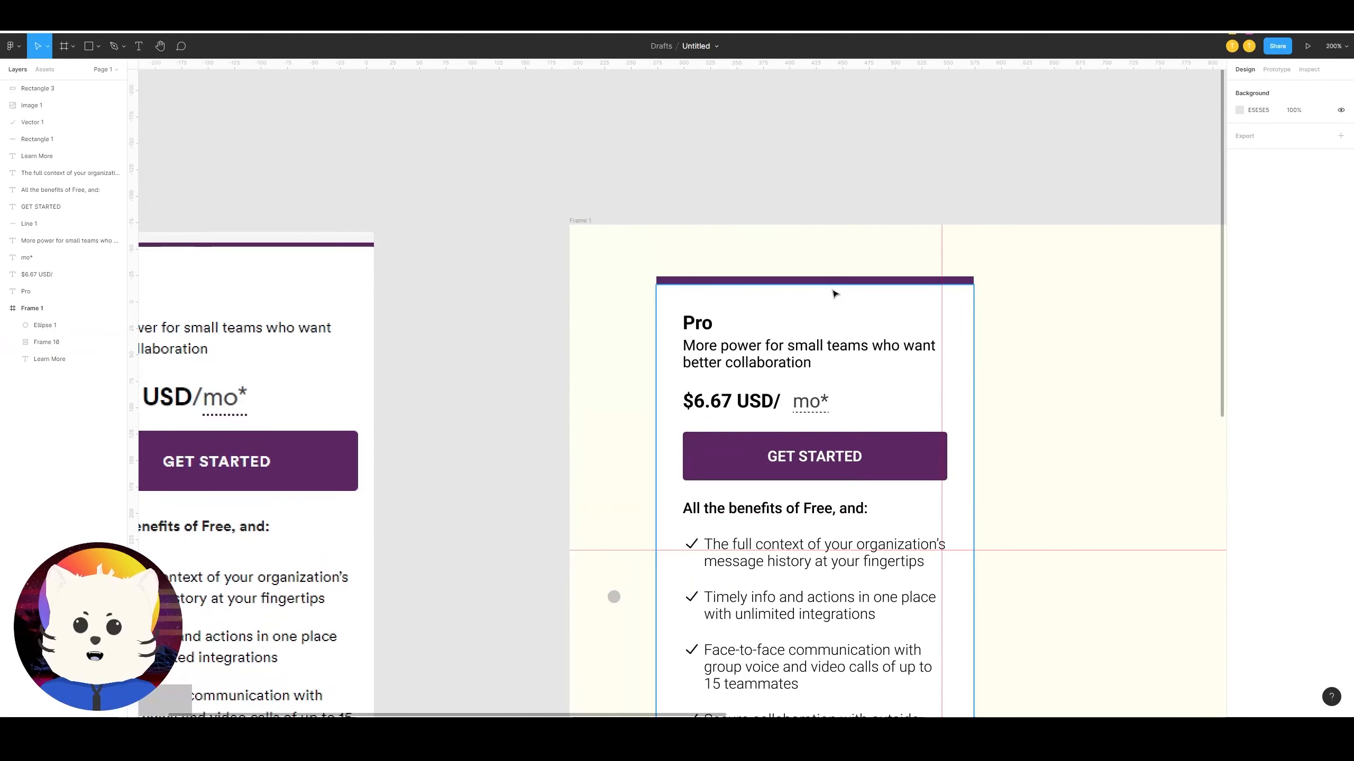
# Step: Edit the purple bar's vector points and round its two upper corners with a corner radius of 15
pyautogui.press('+')
pyautogui.moveTo(930, 120); pyautogui.dragTo(663, 279)
pyautogui.click(661, 334)
pyautogui.hscroll(-2, 661, 334)
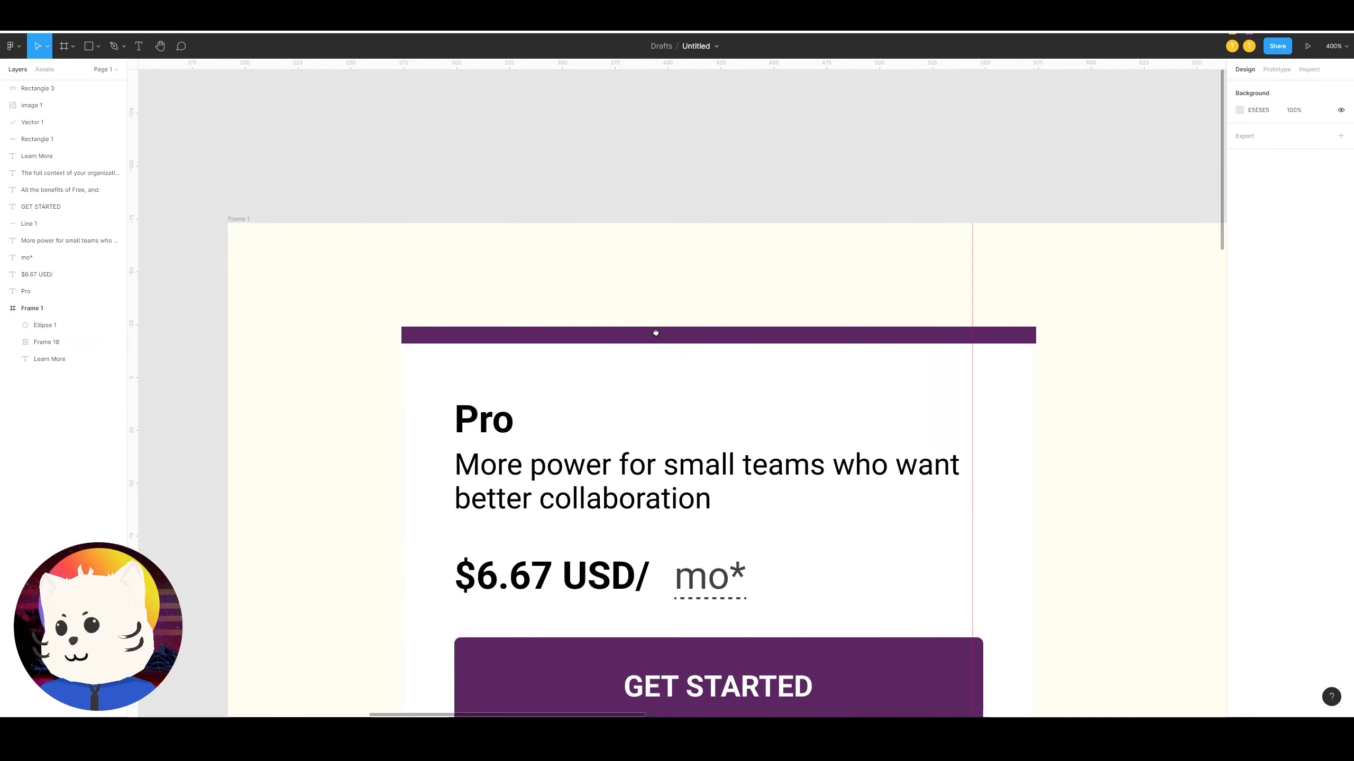
pyautogui.doubleClick(642, 336)
pyautogui.doubleClick(642, 337)
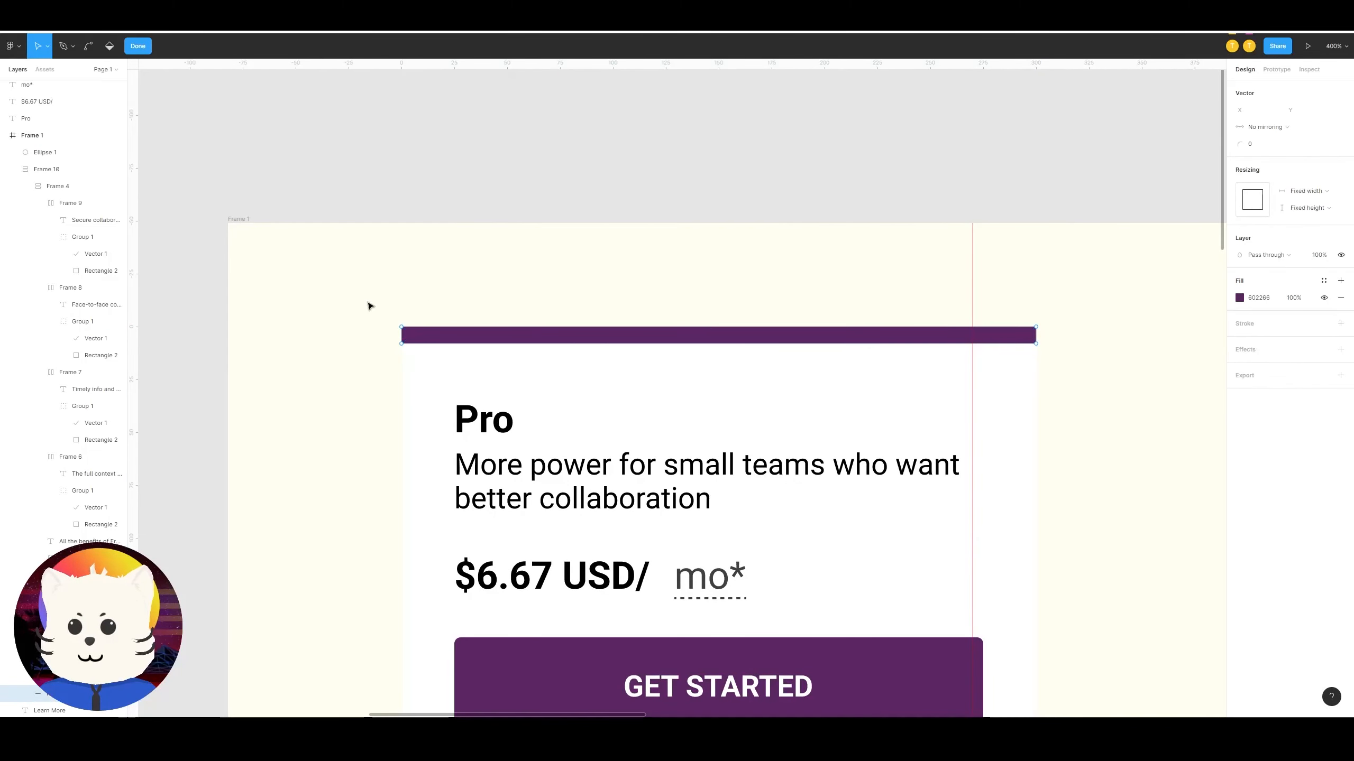
pyautogui.moveTo(350, 297); pyautogui.dragTo(1088, 336)
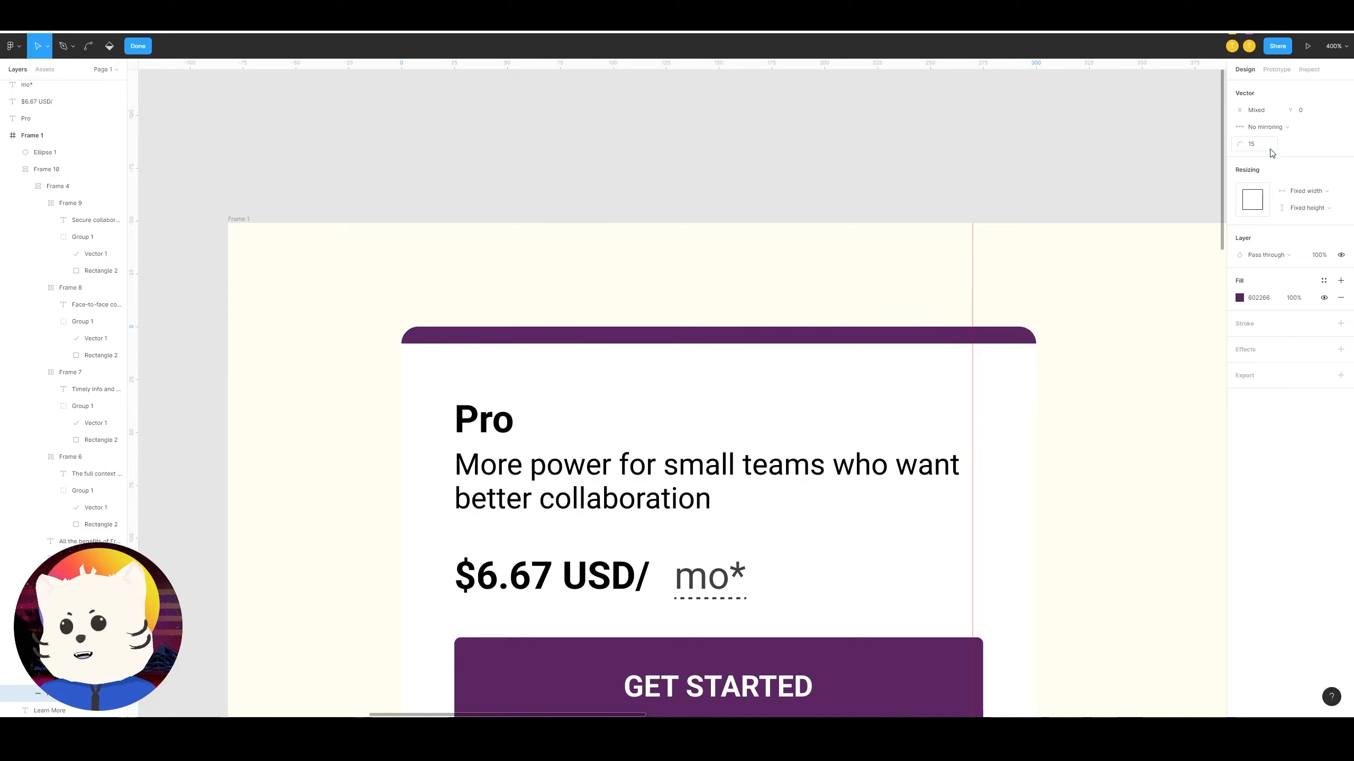
pyautogui.press('Escape')
pyautogui.press('Escape')
pyautogui.press('-')
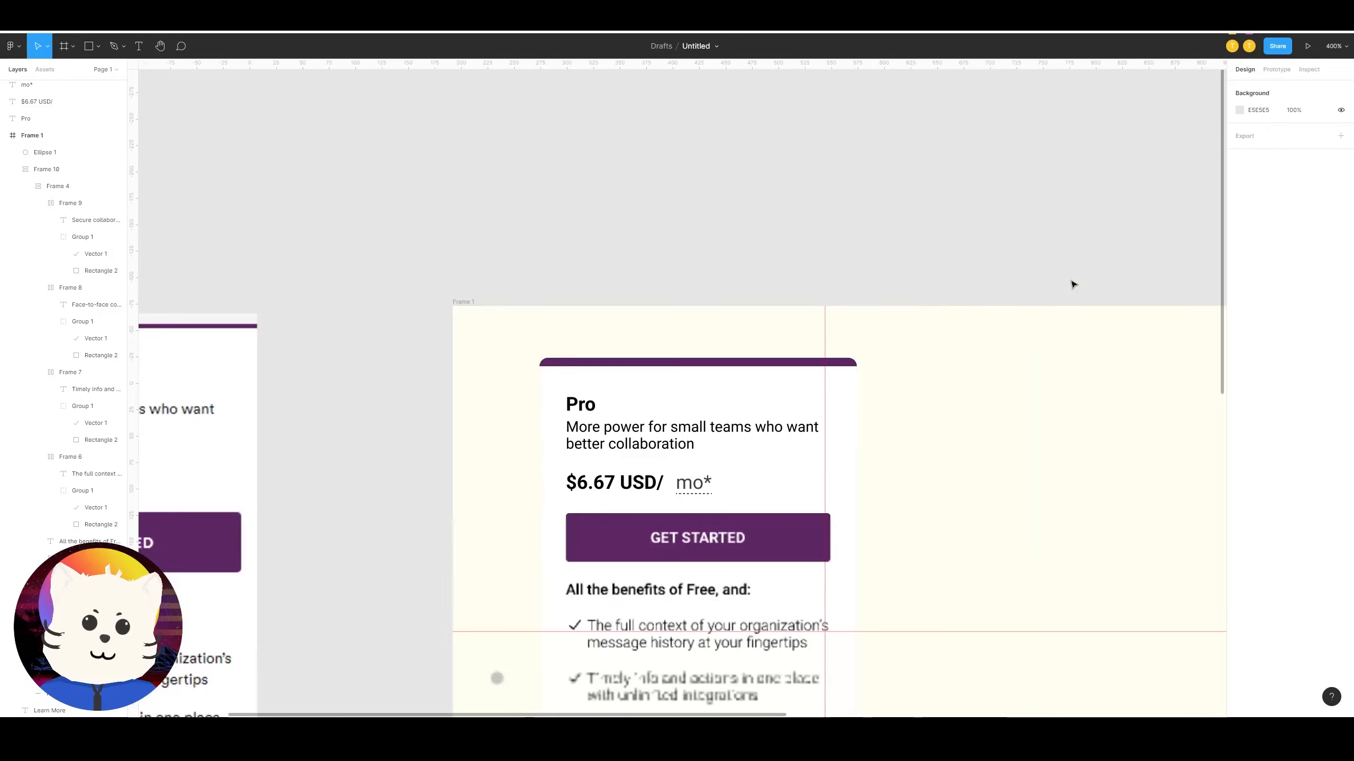
pyautogui.moveTo(1024, 318); pyautogui.dragTo(1058, 117)
pyautogui.click(794, 193)
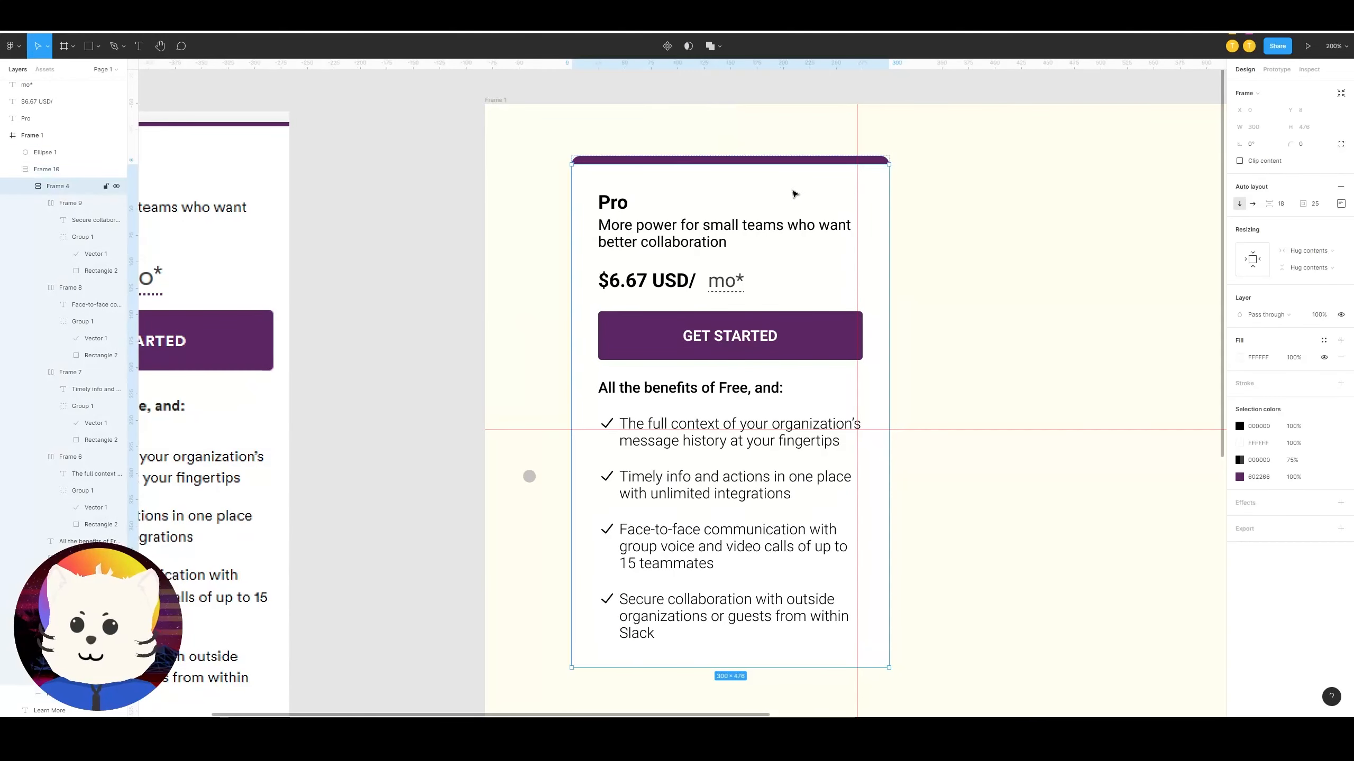
pyautogui.moveTo(977, 204); pyautogui.dragTo(1166, 208)
pyautogui.hotkey('ctrl', 'z')
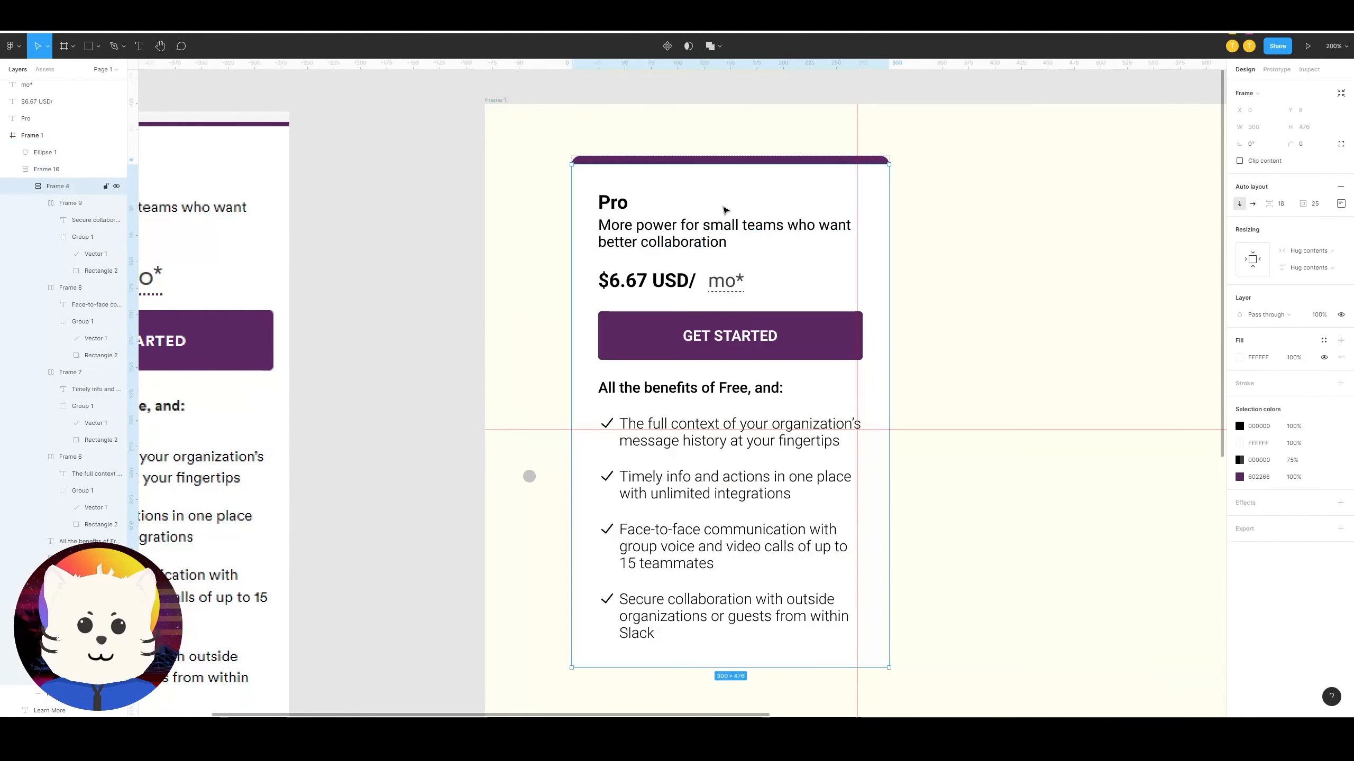
# Step: Set independent corner radii on the white content frame, giving its two lower corners a radius of 15
pyautogui.scroll(-3, 722, 196)
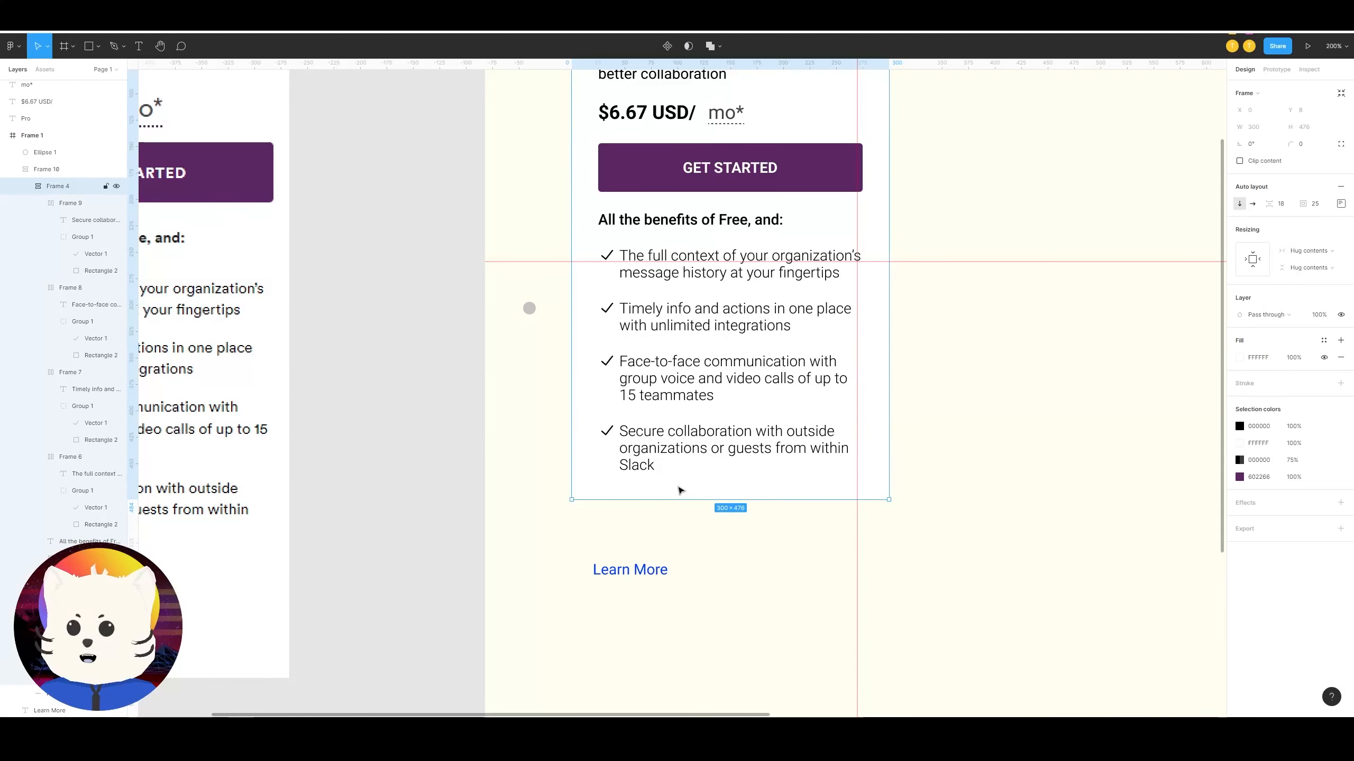
pyautogui.click(915, 520)
pyautogui.click(871, 484)
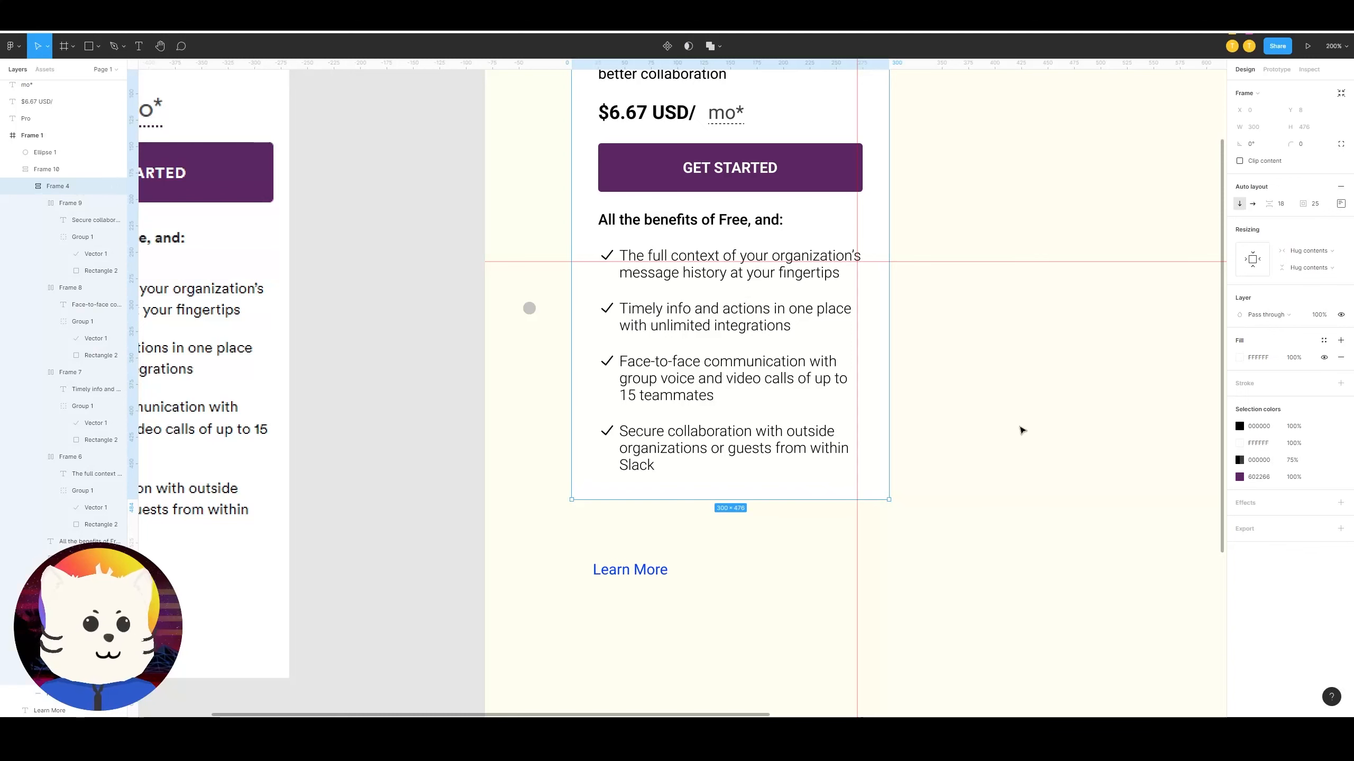
pyautogui.scroll(4, 988, 357)
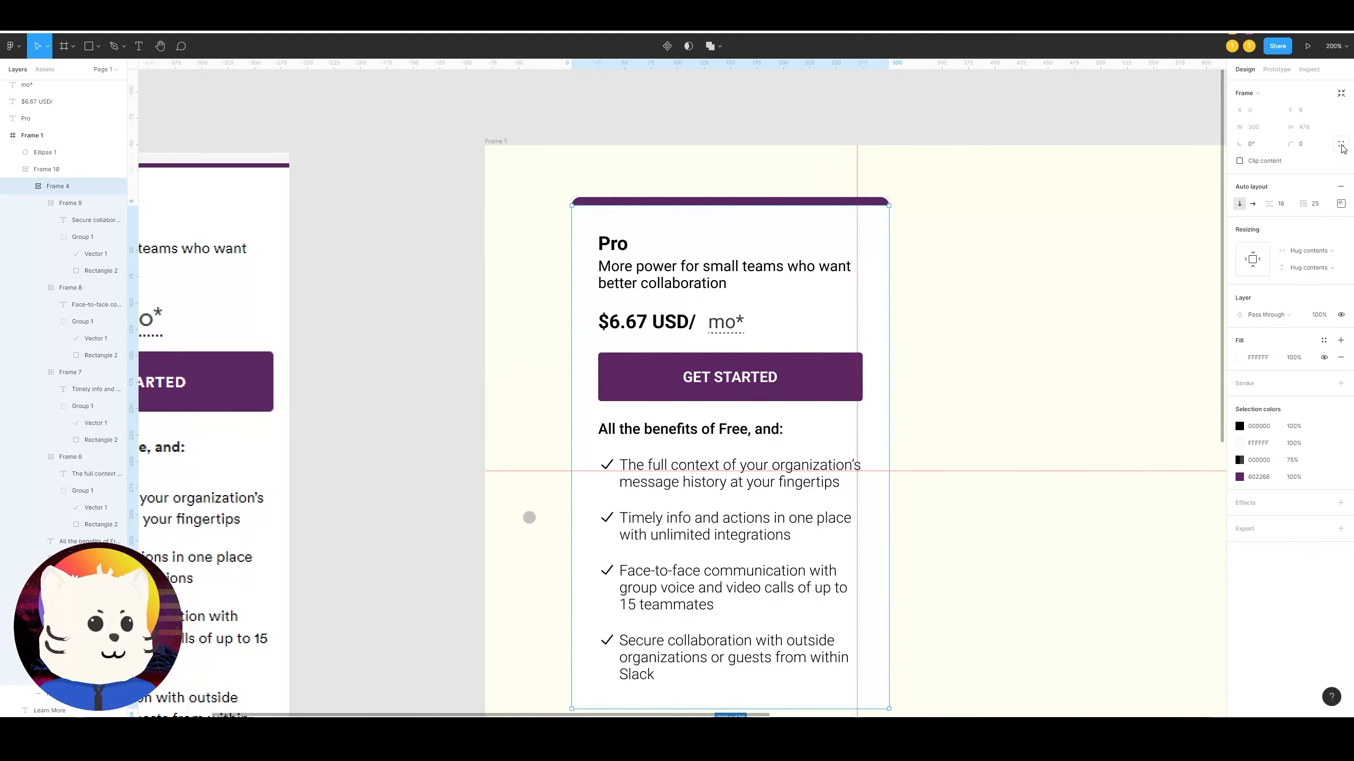
pyautogui.click(1341, 145)
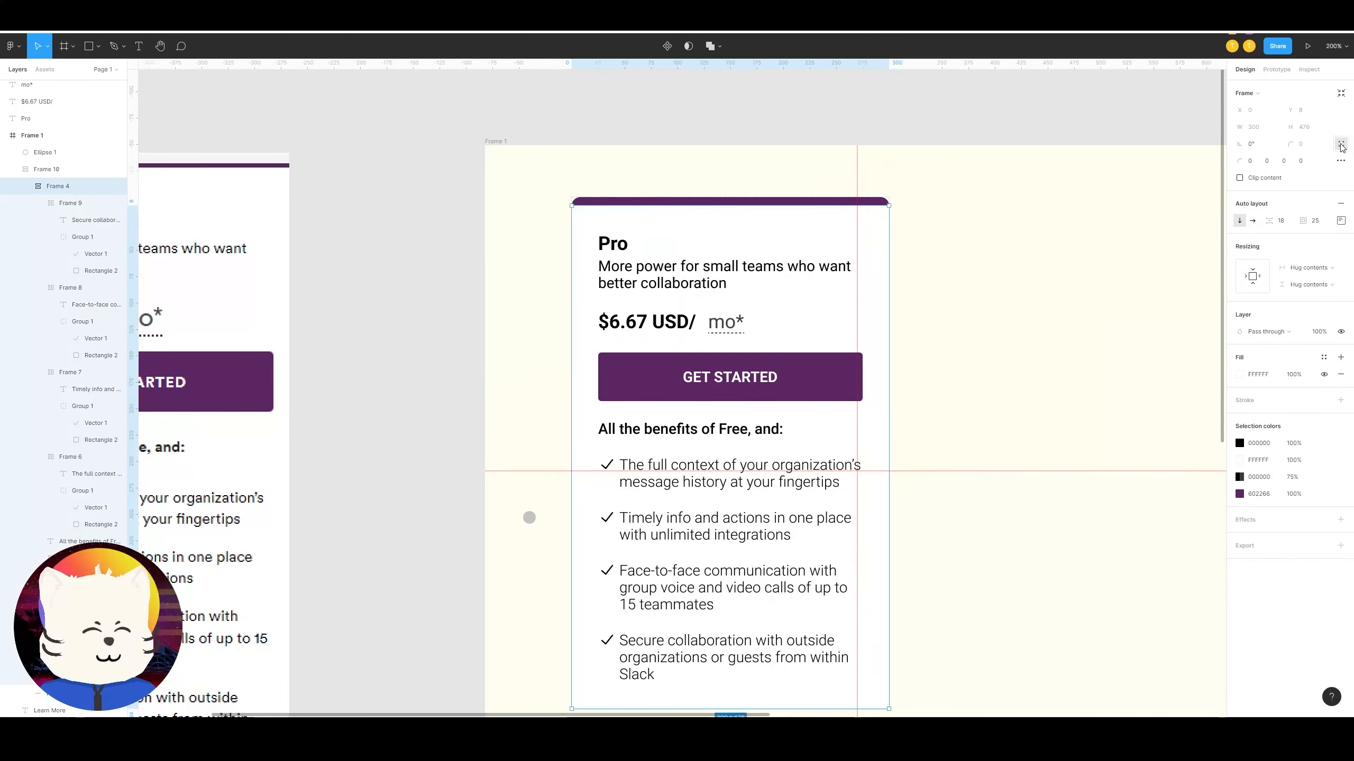
pyautogui.click(1286, 162)
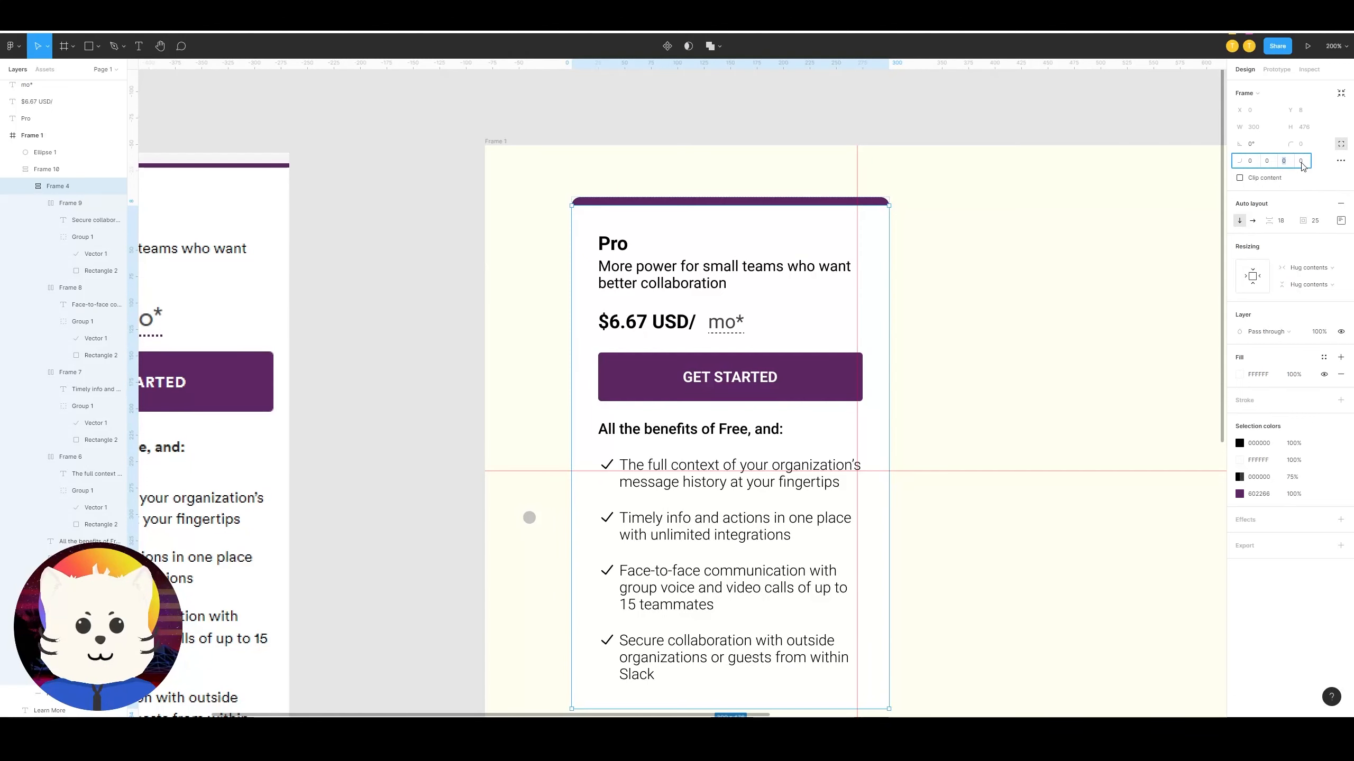
pyautogui.write('15')
pyautogui.press('Return')
pyautogui.click(1301, 164)
pyautogui.write('15')
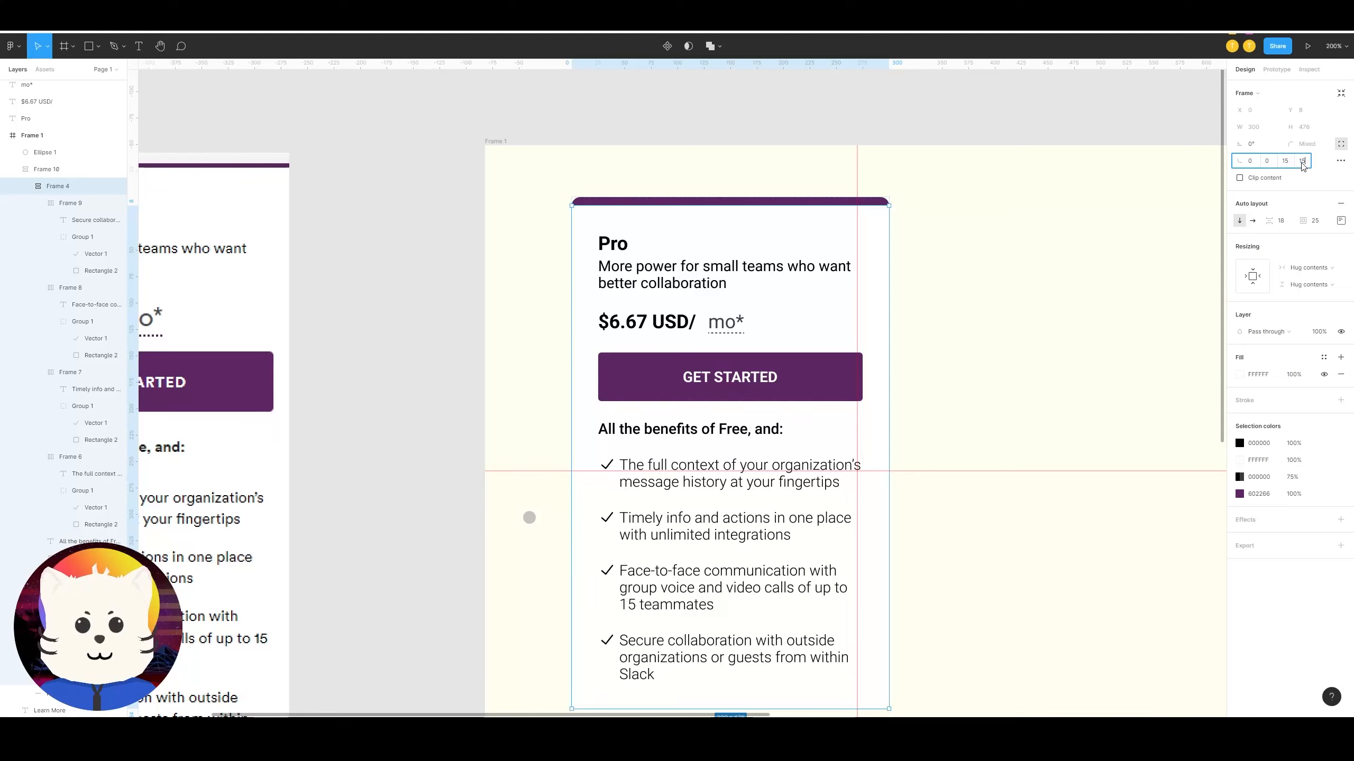
pyautogui.press('Return')
pyautogui.scroll(-5, 1045, 417)
pyautogui.press('Escape')
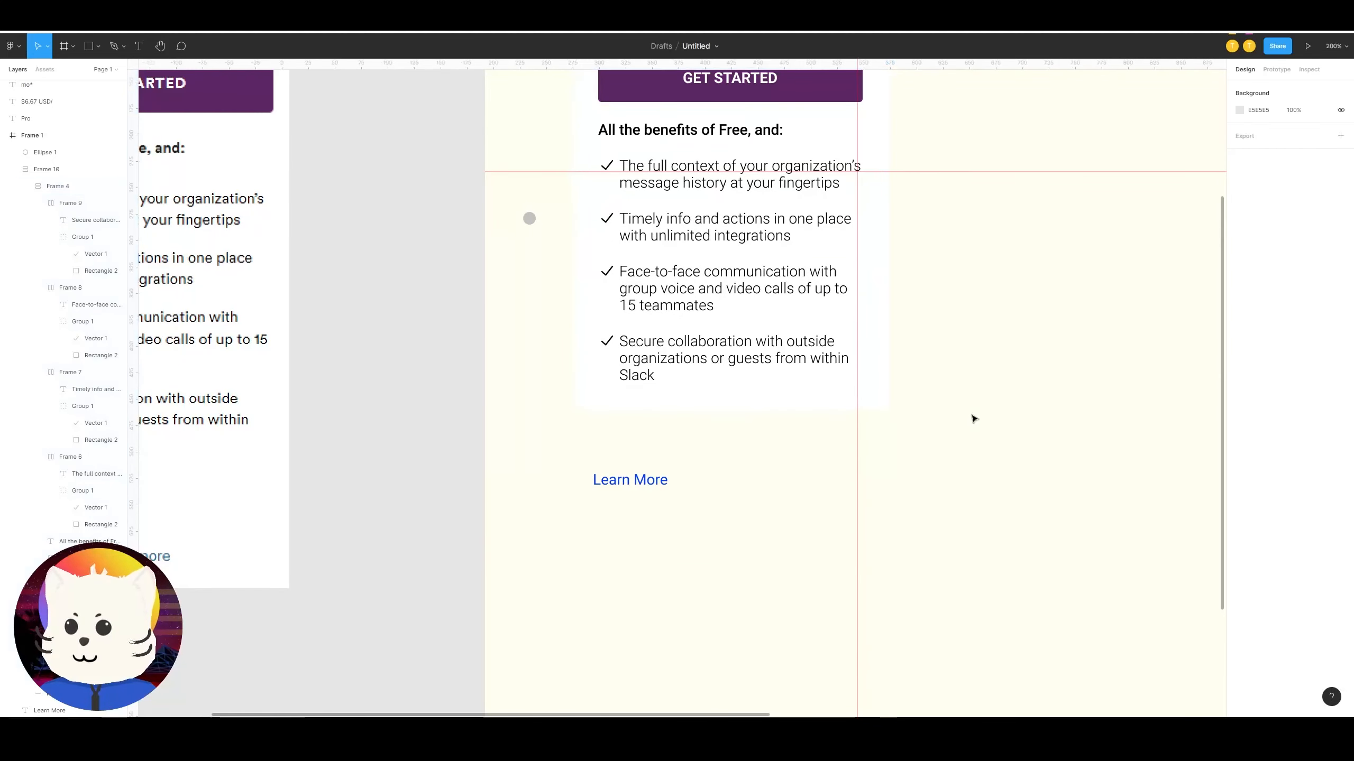
# Step: Change the fill of Frame 1 to a medium grey so the card's white rounded corners stand out
pyautogui.hotkey('shift', '0')
pyautogui.scroll(1, 632, 260)
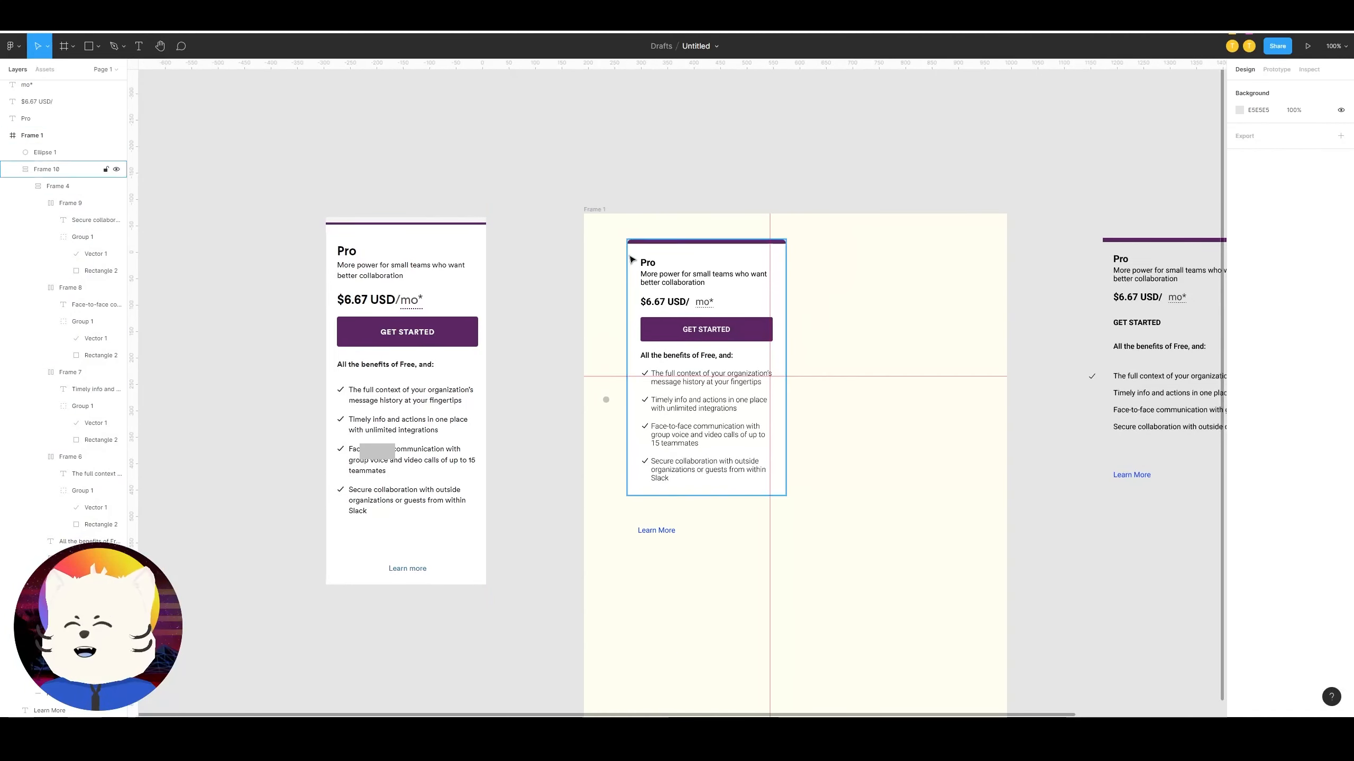
pyautogui.click(599, 210)
pyautogui.click(1239, 319)
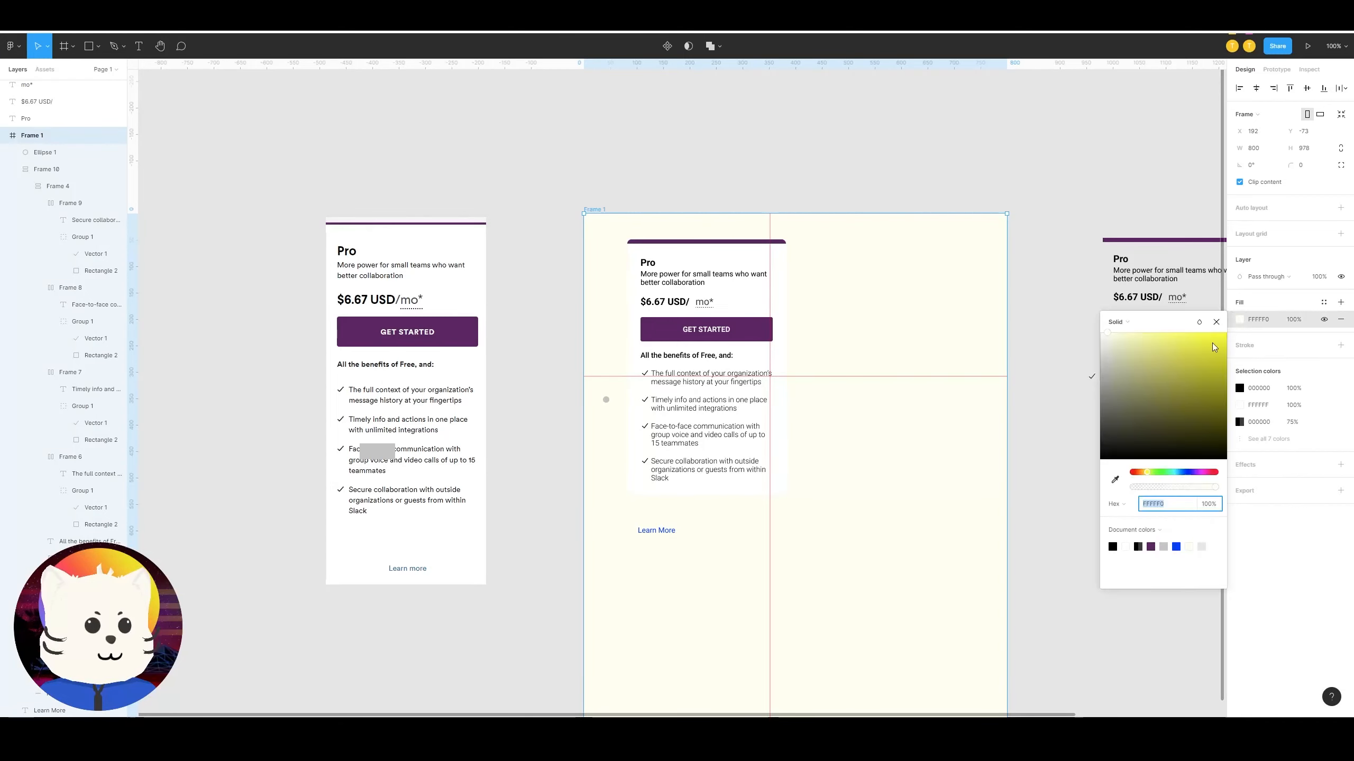
pyautogui.moveTo(1103, 336); pyautogui.dragTo(1068, 388)
pyautogui.click(933, 384)
pyautogui.hotkey('shift', '=')
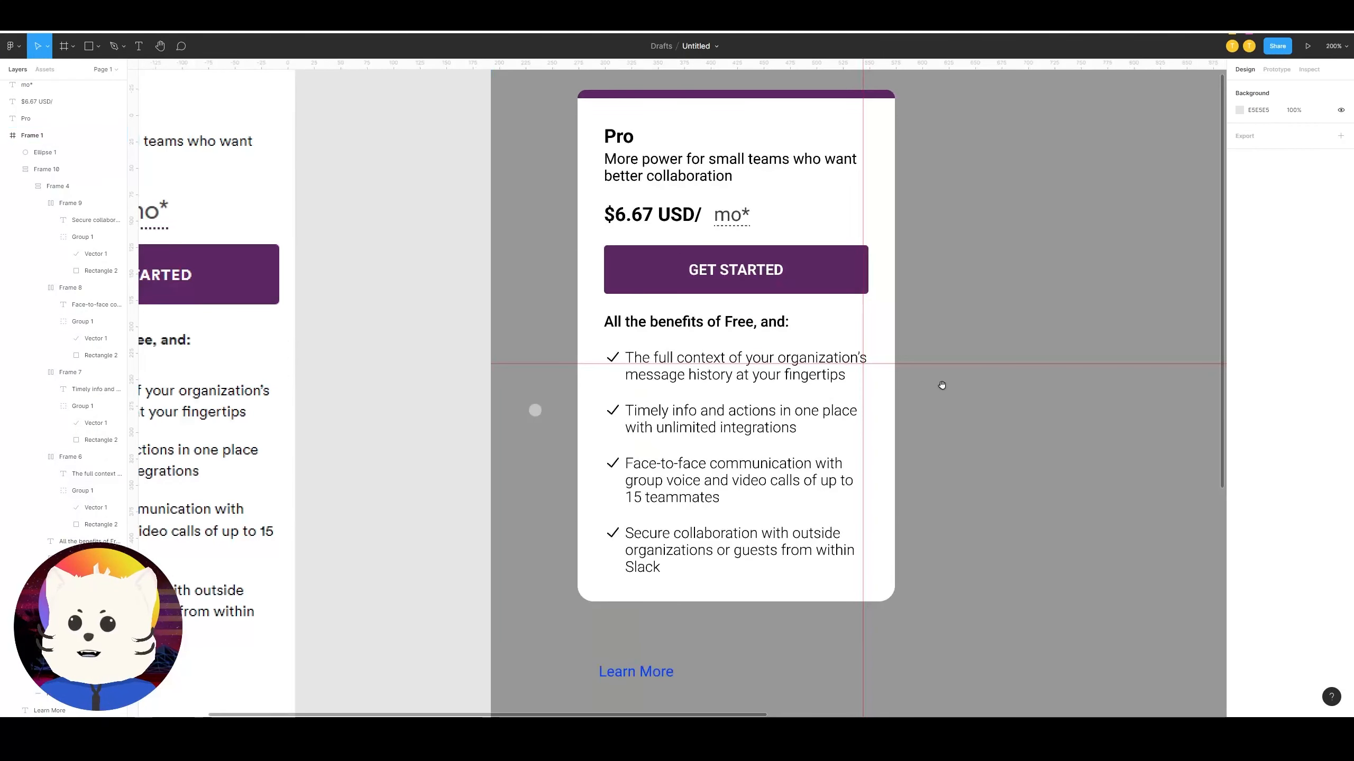
pyautogui.scroll(2, 939, 382)
pyautogui.scroll(-2, 928, 346)
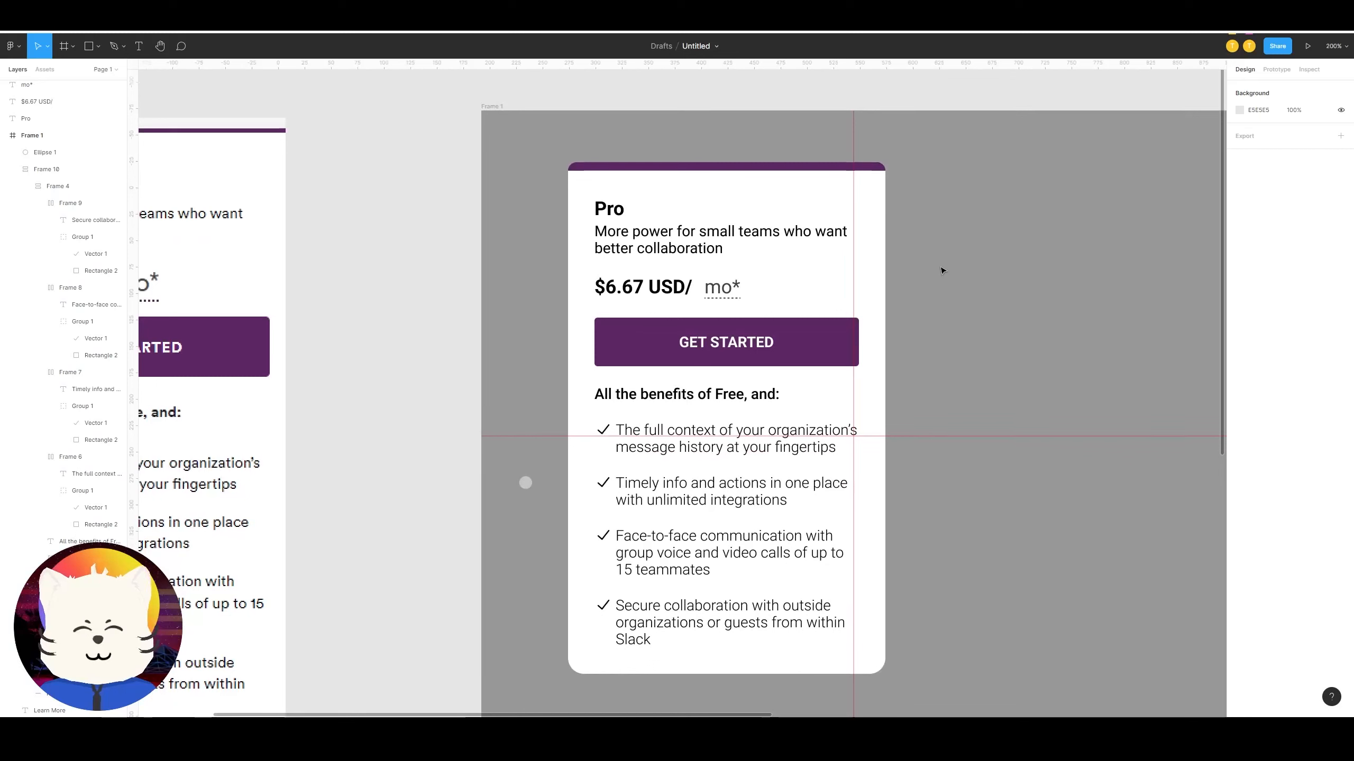
# Step: Try a radius of 15 on the two upper corners of the white content frame as well and undo it
pyautogui.click(876, 233)
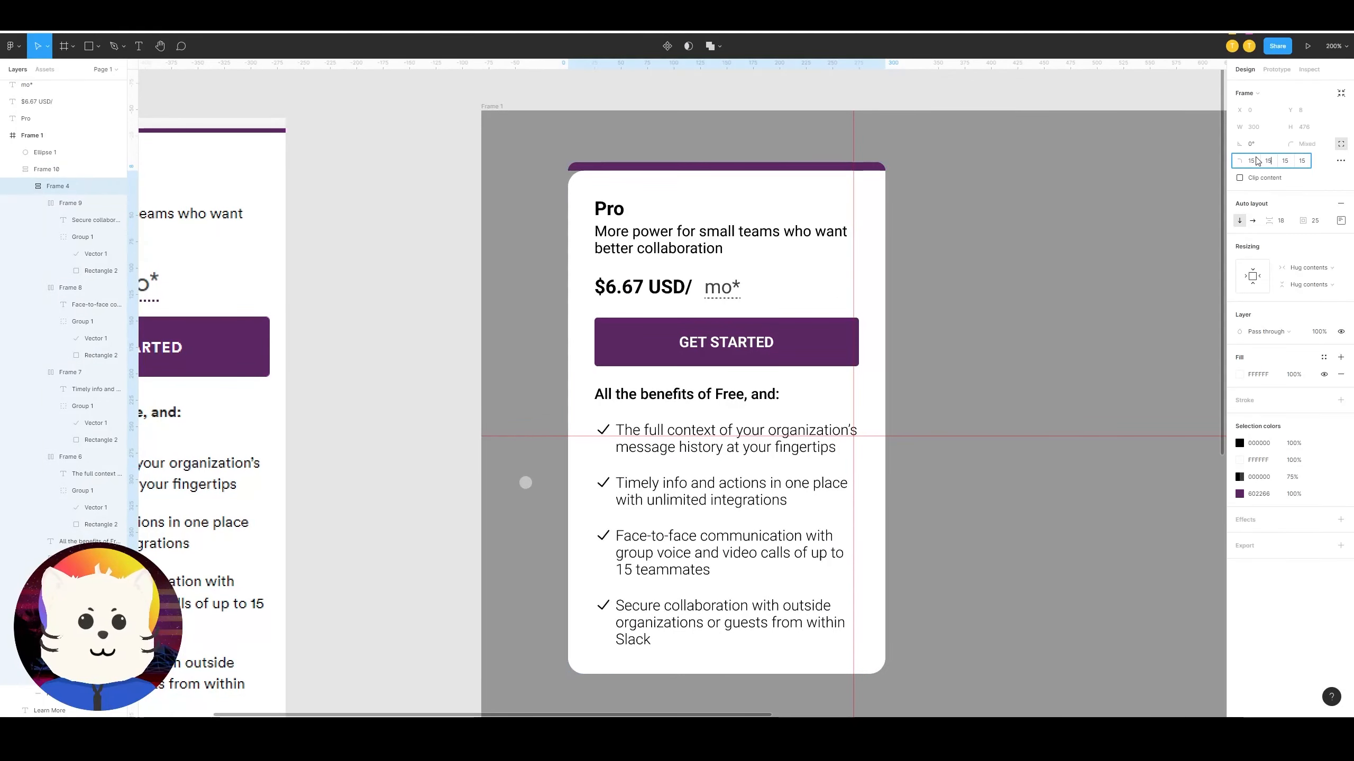
pyautogui.click(1003, 232)
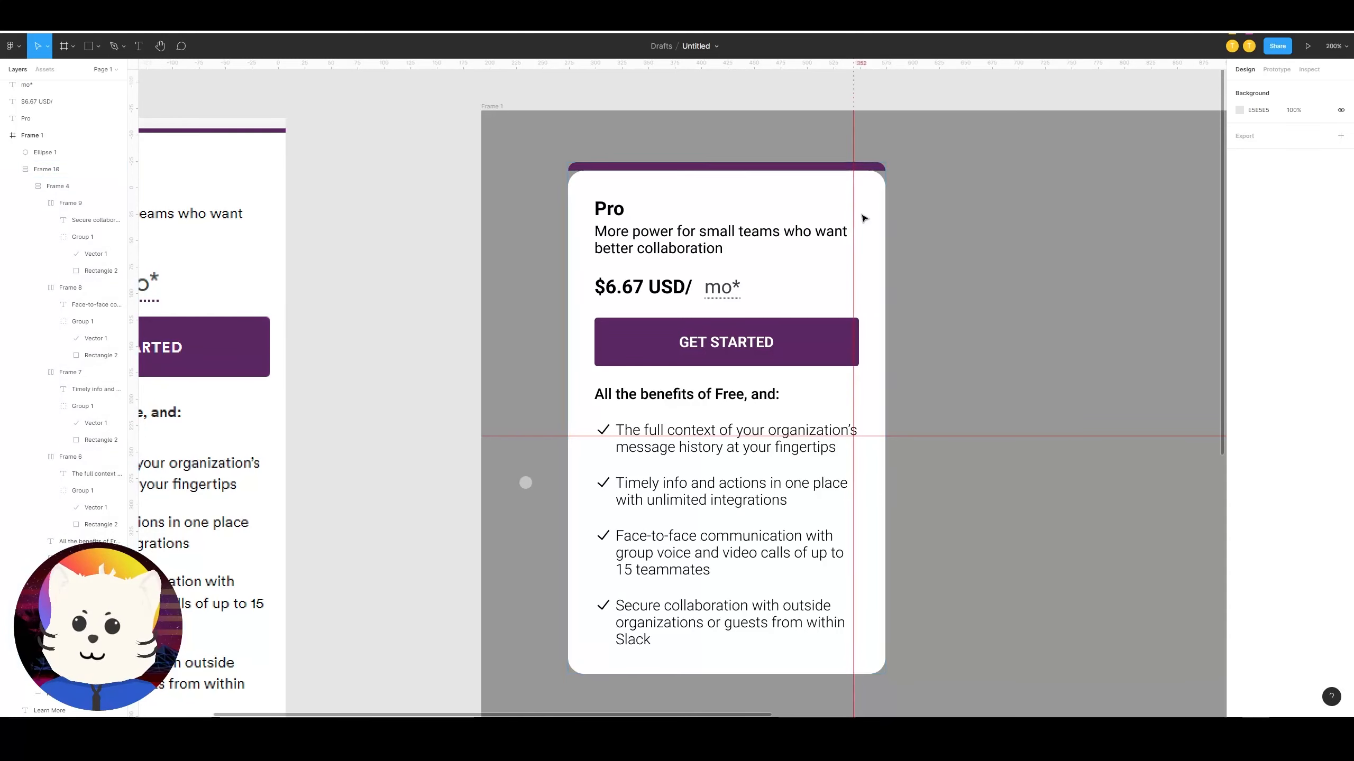
pyautogui.click(1066, 310)
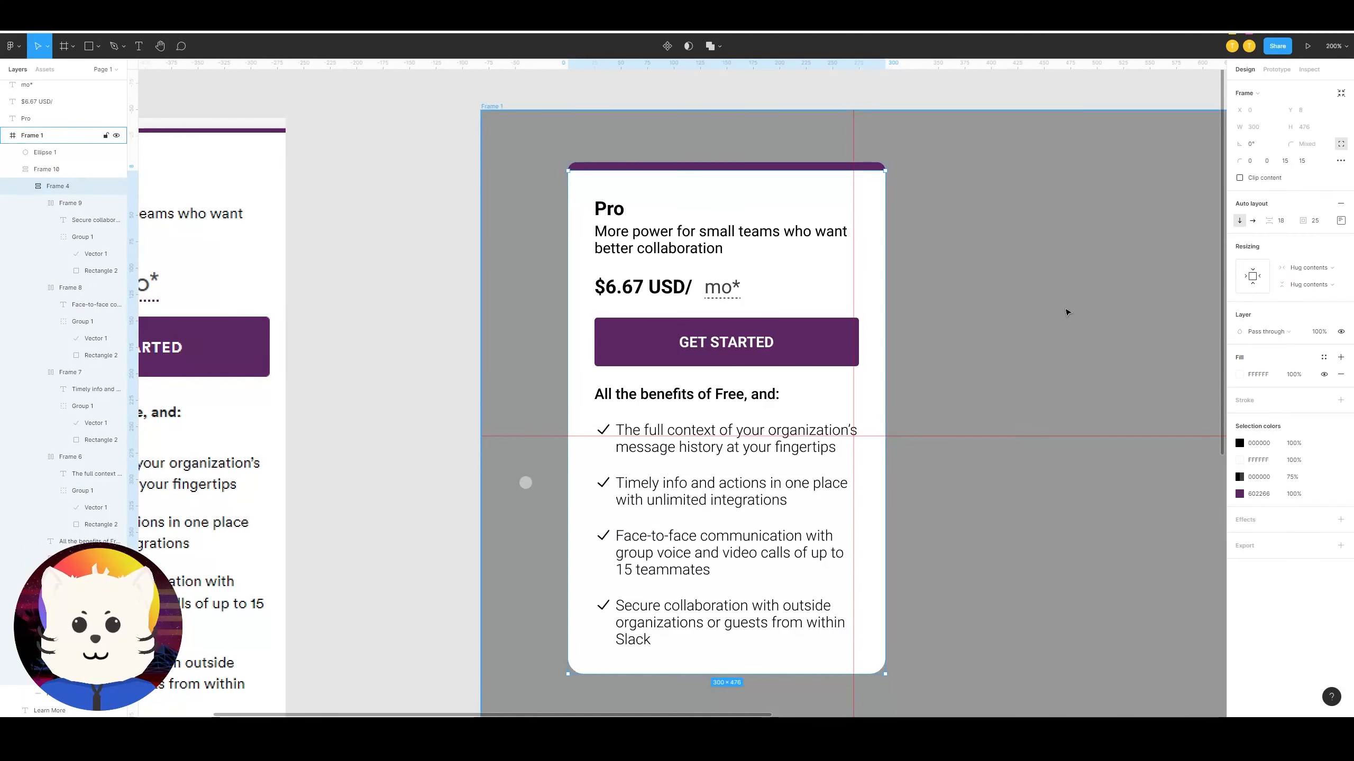
pyautogui.press('Escape')
pyautogui.click(1066, 312)
pyautogui.press('Escape')
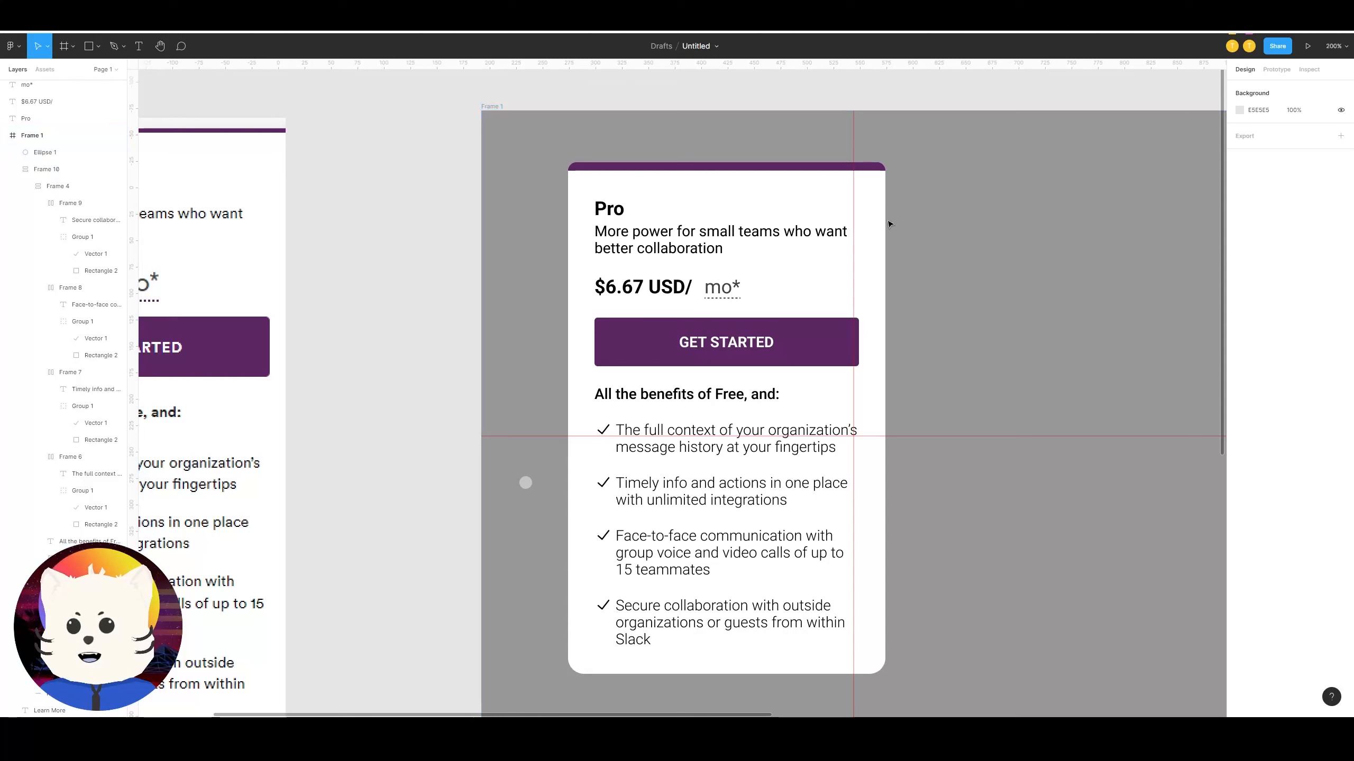
# Step: Hide and show again the independent corner radius settings of the white content frame
pyautogui.click(874, 320)
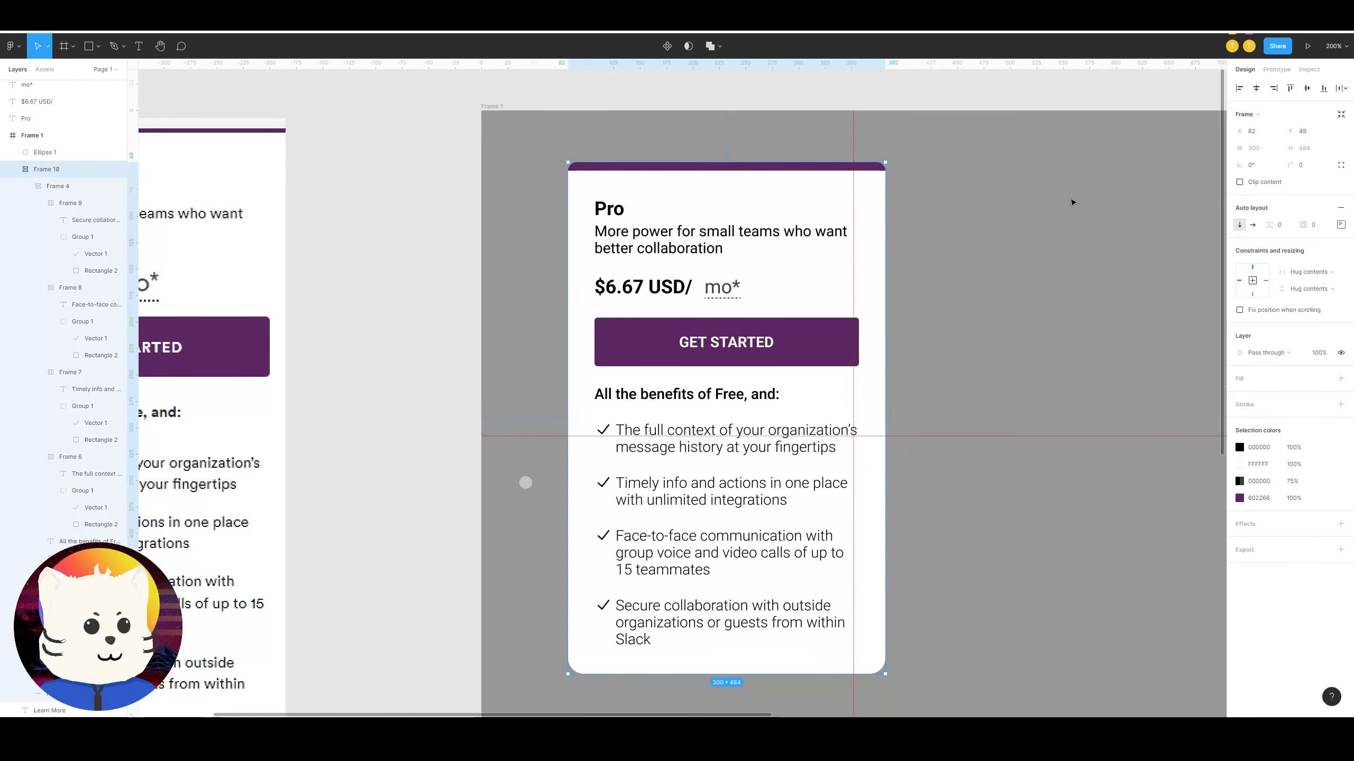
pyautogui.click(875, 216)
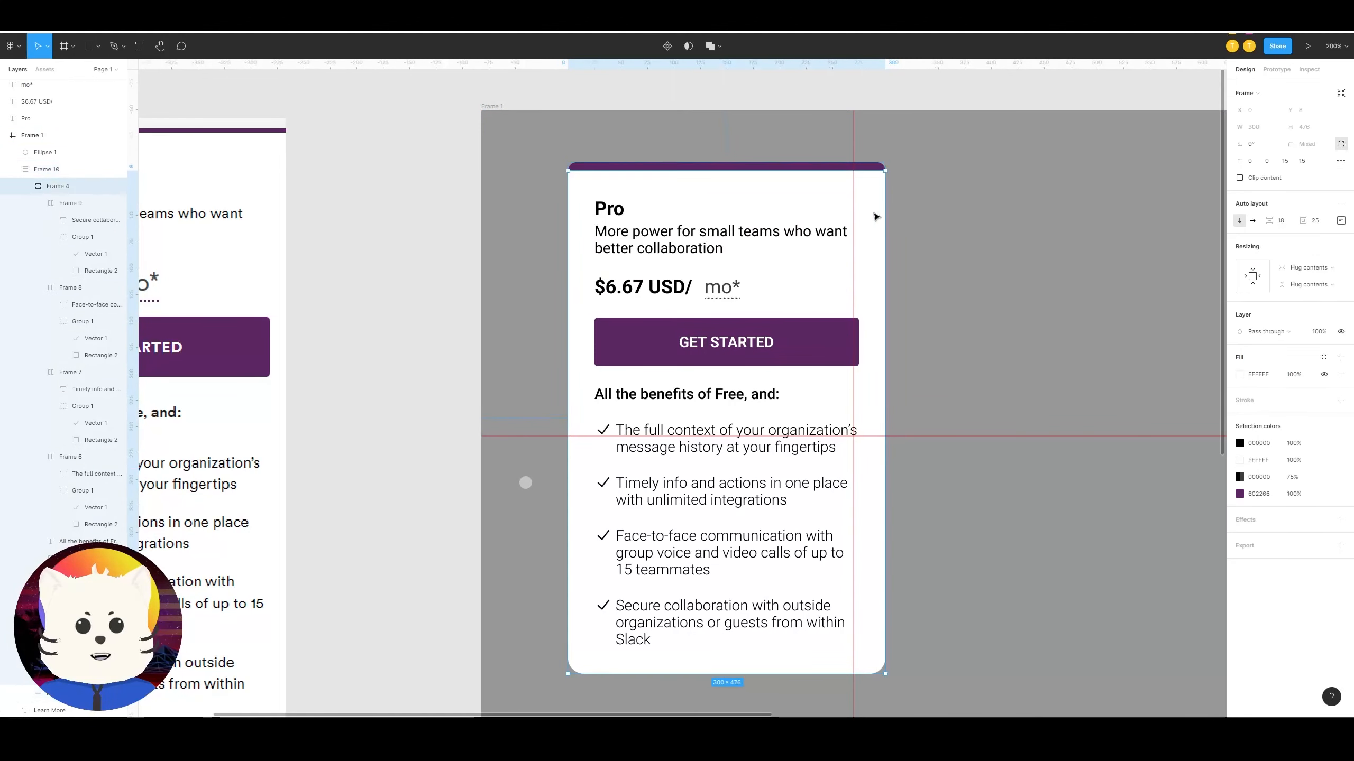
pyautogui.click(1342, 145)
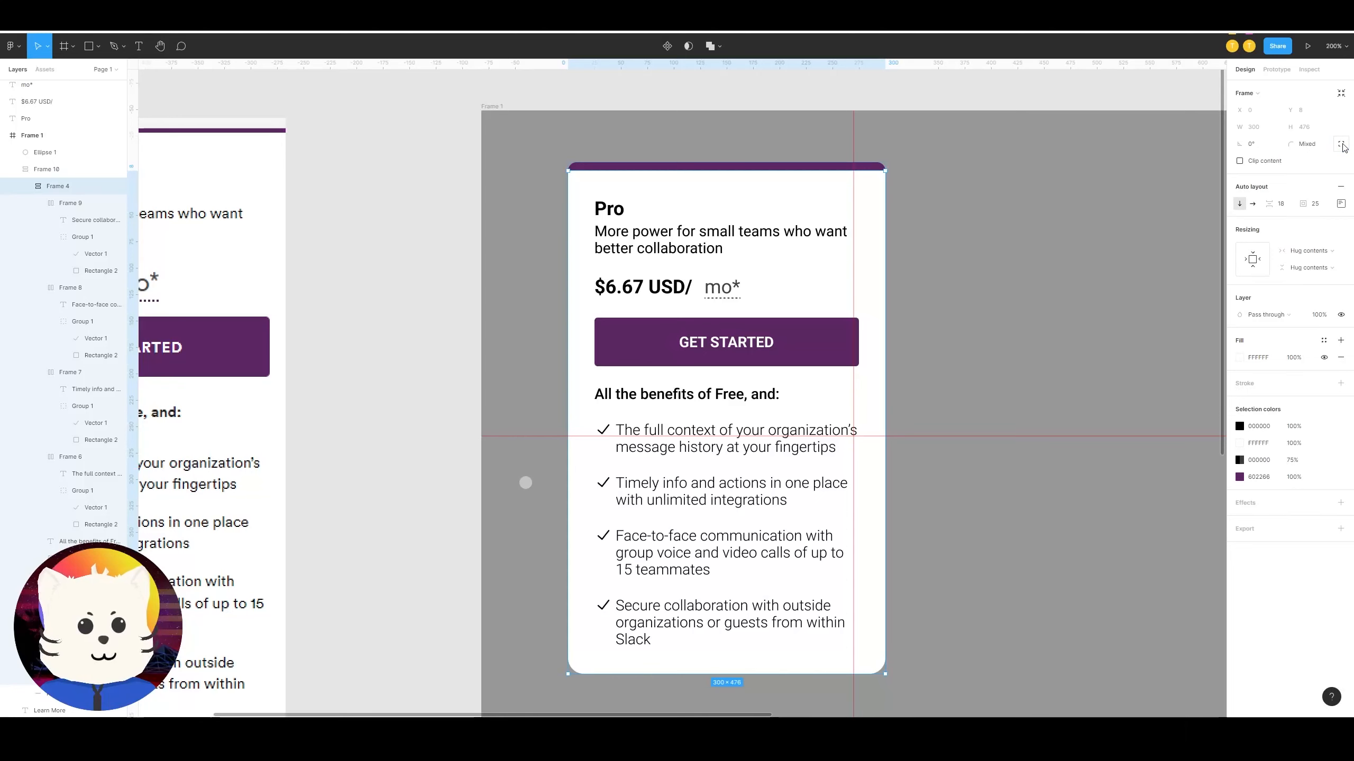
pyautogui.click(1342, 145)
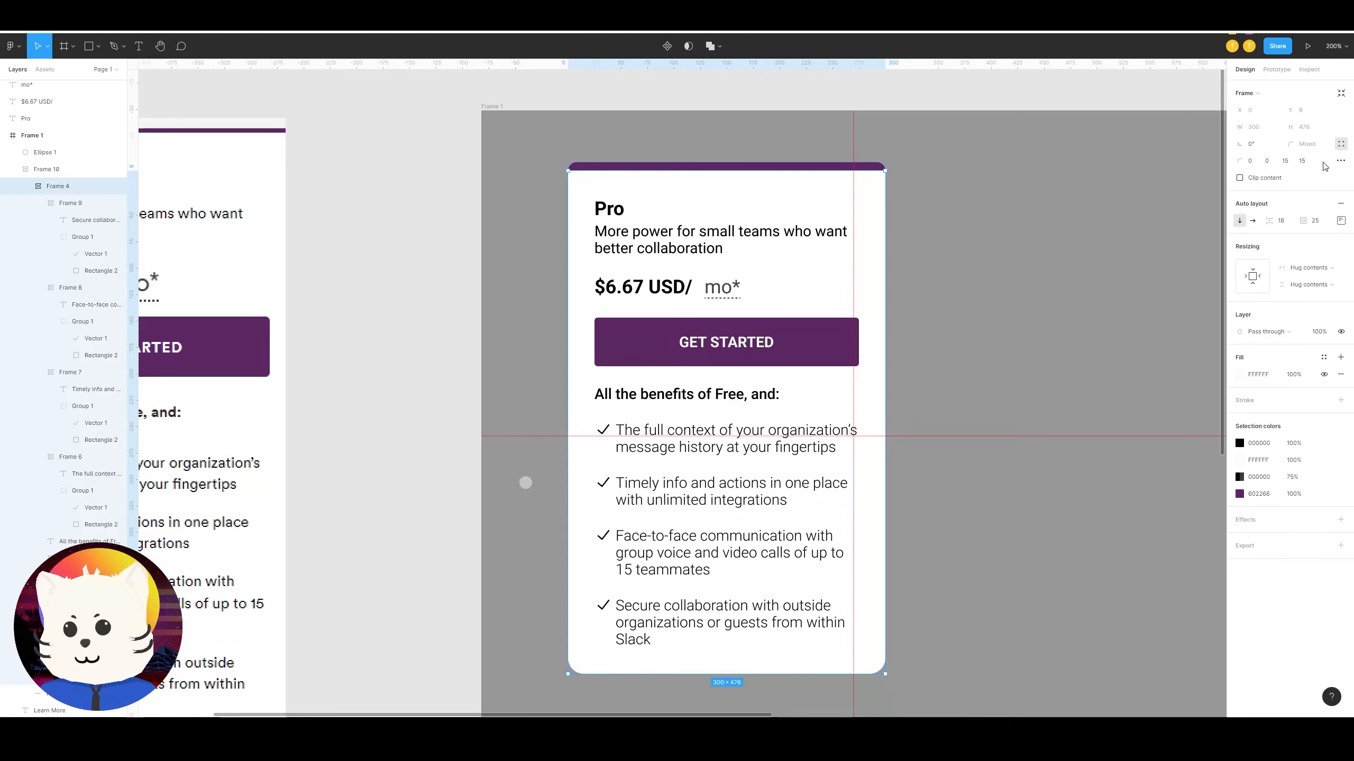
pyautogui.click(1015, 272)
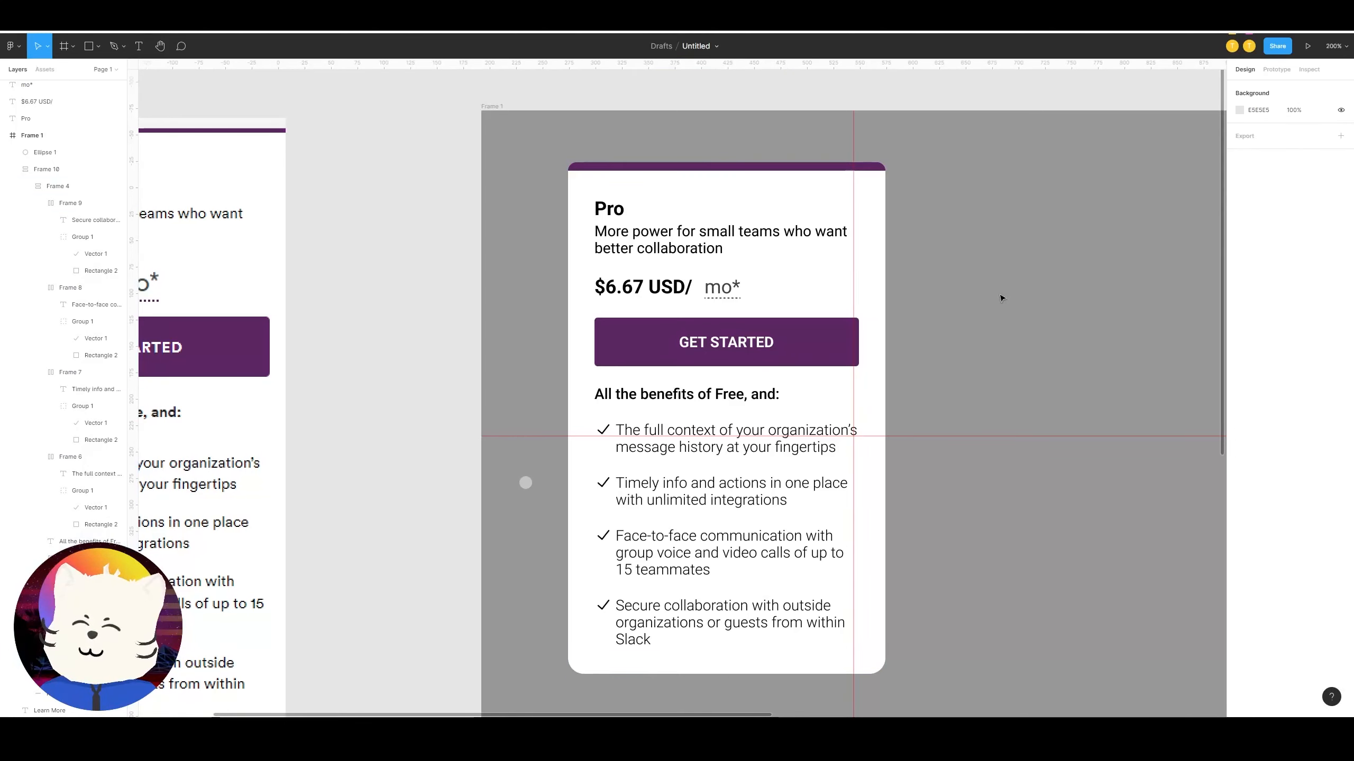
pyautogui.scroll(-5, 998, 275)
pyautogui.scroll(2, 906, 339)
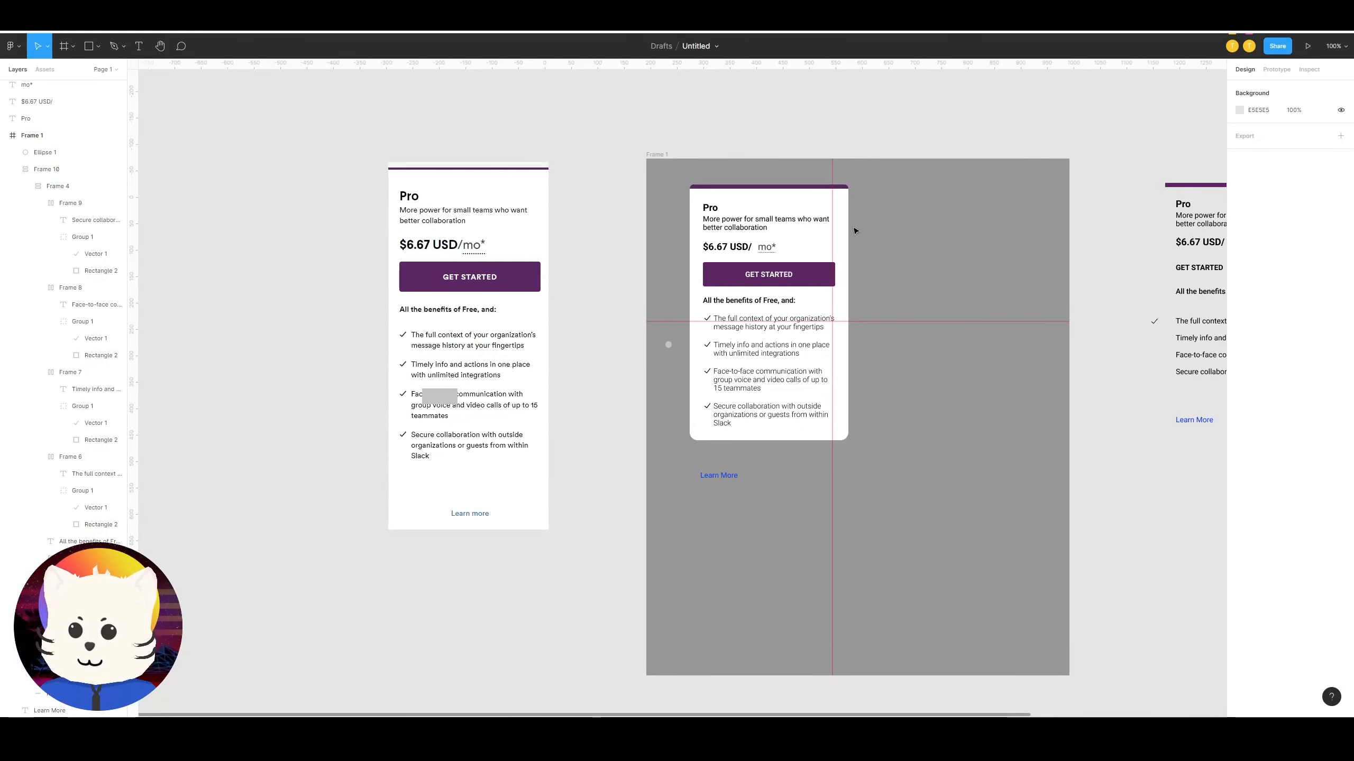
# Step: Move the Learn More text into the white content frame beneath the last benefit row
pyautogui.scroll(3, 676, 388)
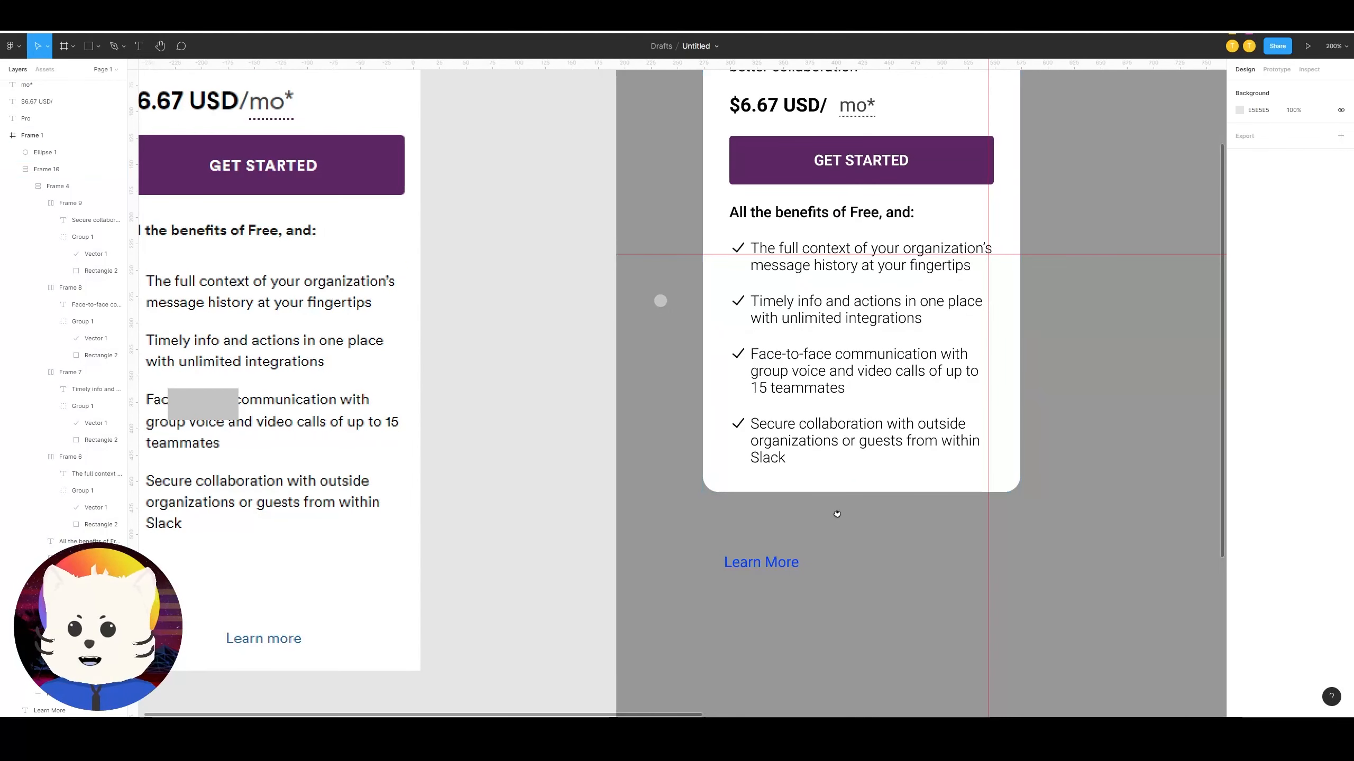
pyautogui.scroll(-1, 831, 525)
pyautogui.hscroll(-2, 832, 525)
pyautogui.moveTo(823, 536); pyautogui.dragTo(853, 446)
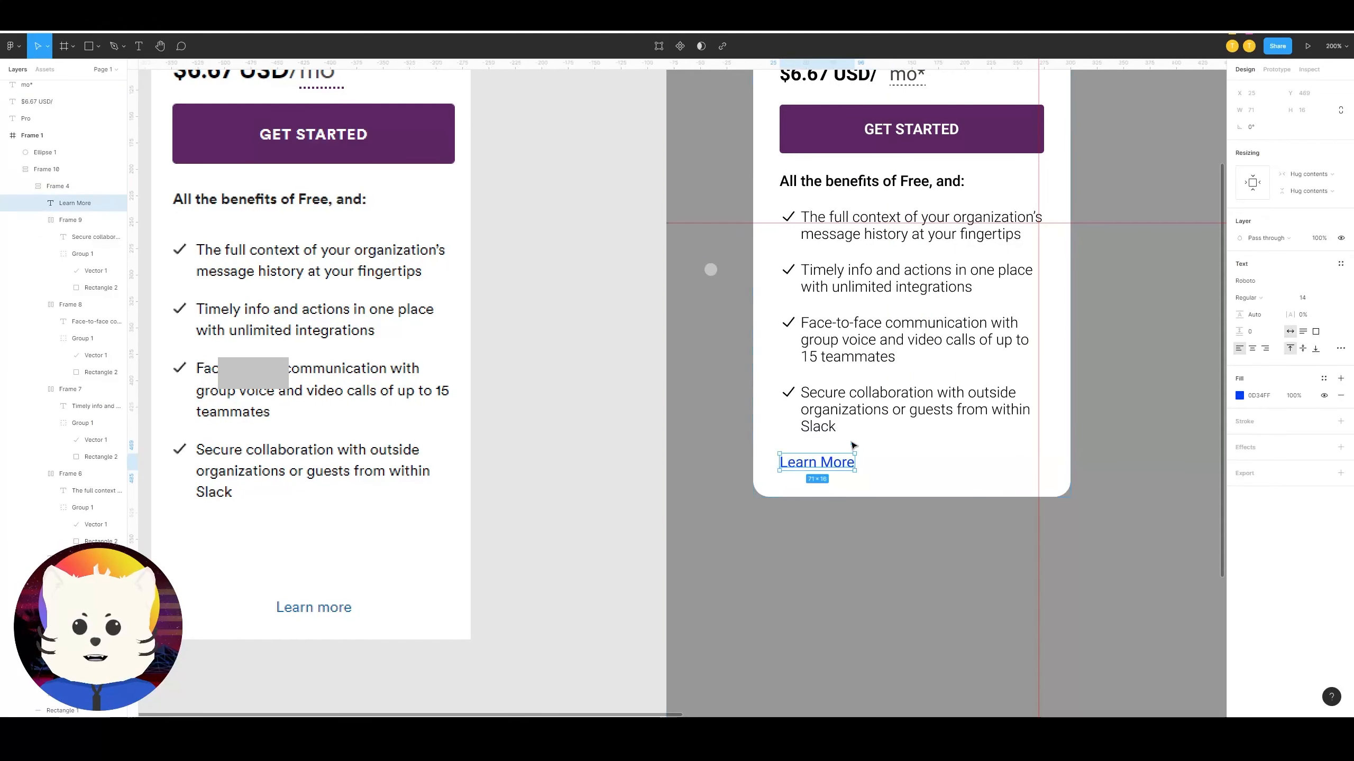
# Step: Recolour the Learn More text to a muted blue, 2B6499, like the link in the reference image
pyautogui.click(1239, 395)
pyautogui.moveTo(1189, 409)
pyautogui.mouseDown()
pyautogui.moveTo(1154, 408)
pyautogui.moveTo(1179, 464)
pyautogui.mouseUp()
pyautogui.moveTo(1188, 549); pyautogui.dragTo(1182, 549)
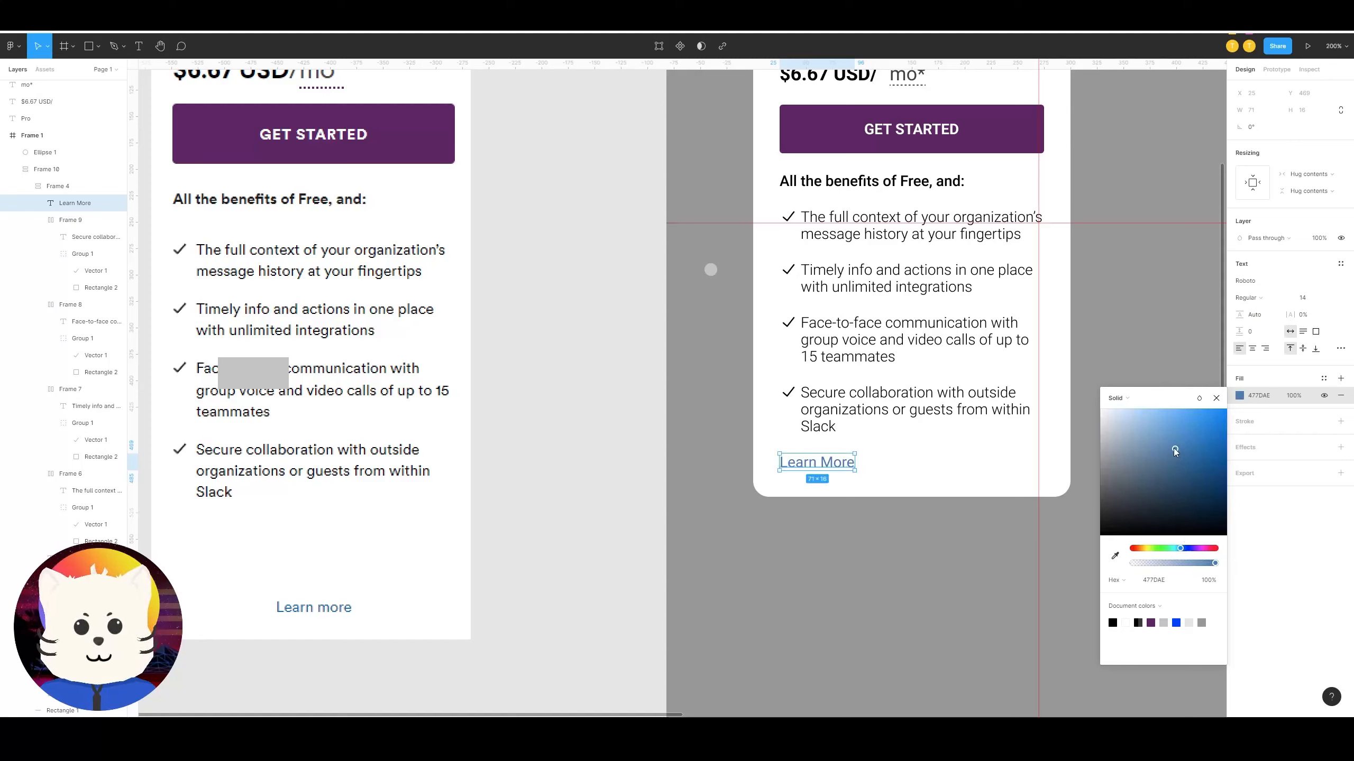
pyautogui.moveTo(1175, 452); pyautogui.dragTo(1190, 462)
pyautogui.click(843, 568)
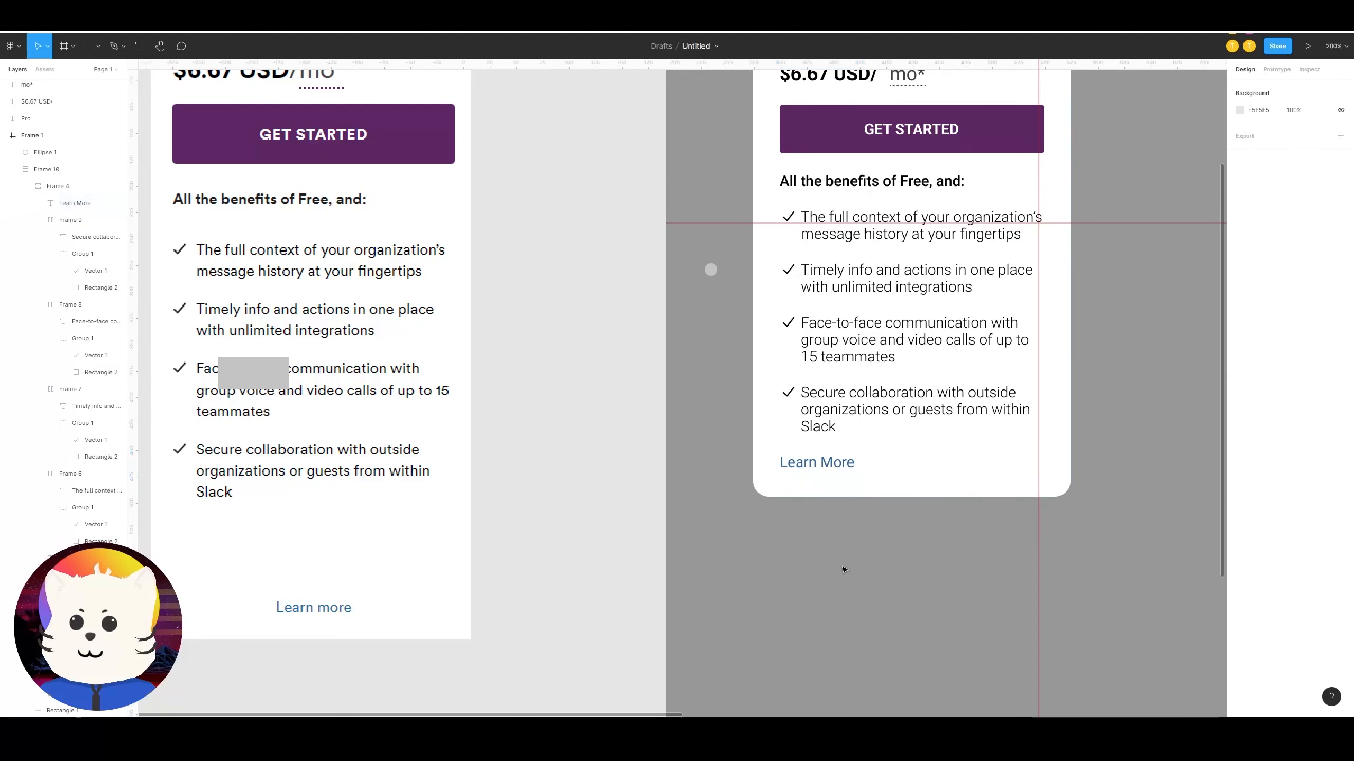
# Step: Widen the Learn More text box across the card and set its width to 250
pyautogui.doubleClick(821, 468)
pyautogui.scroll(3, 819, 469)
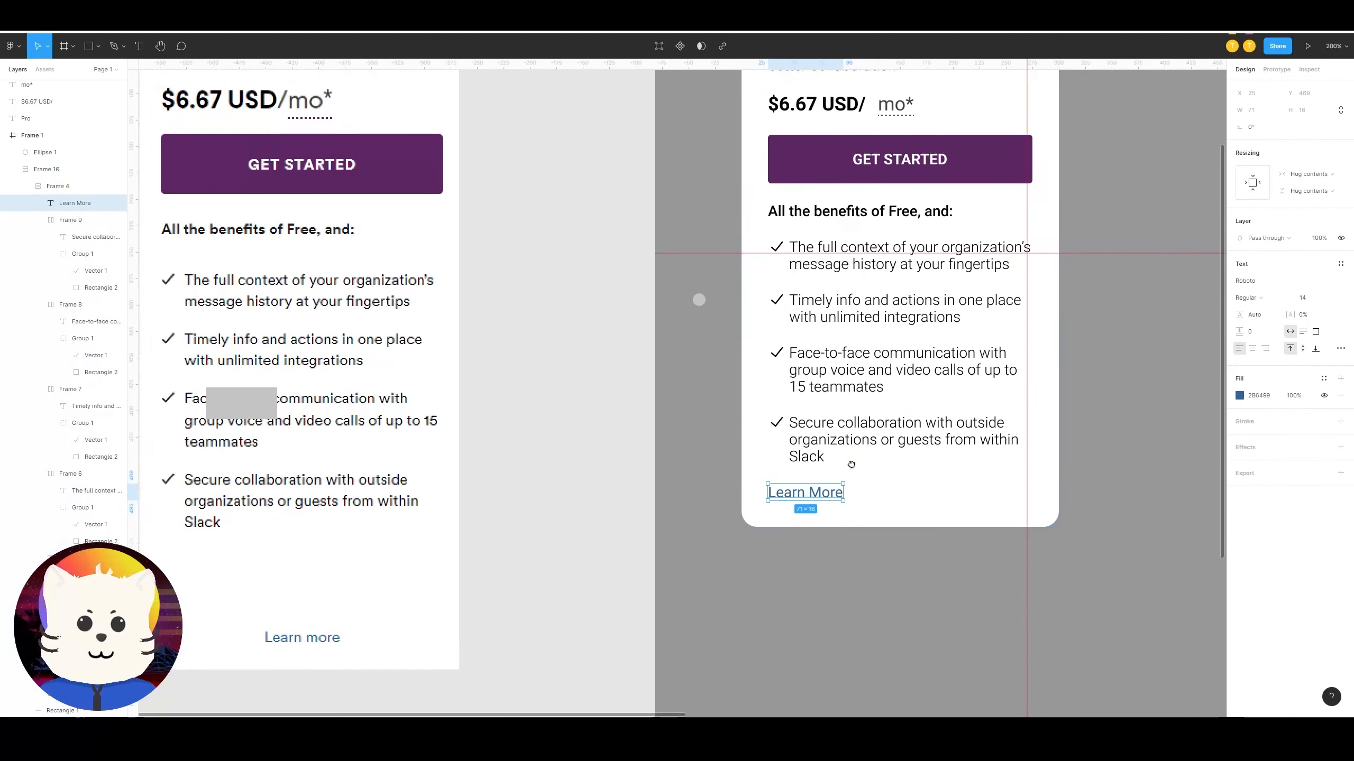
pyautogui.moveTo(819, 553); pyautogui.dragTo(1004, 553)
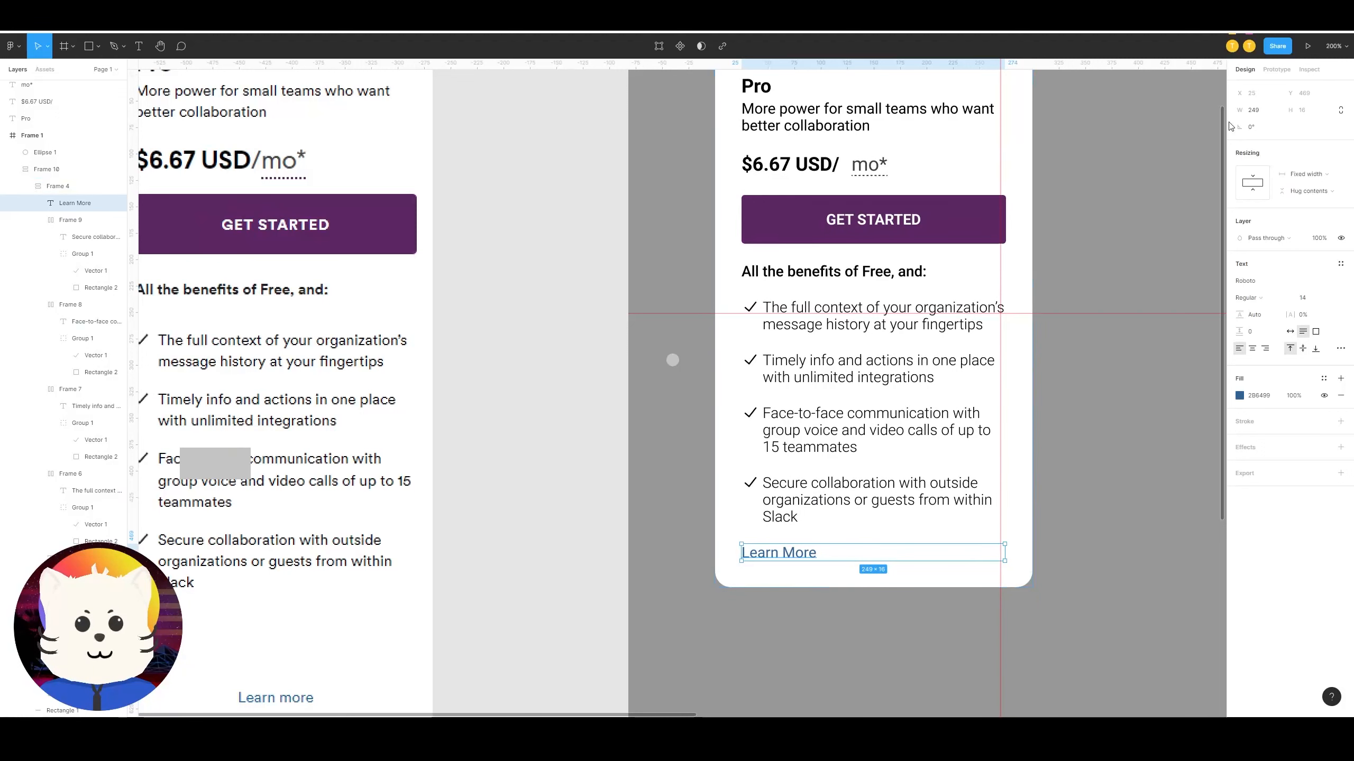
pyautogui.click(1255, 111)
pyautogui.write('300')
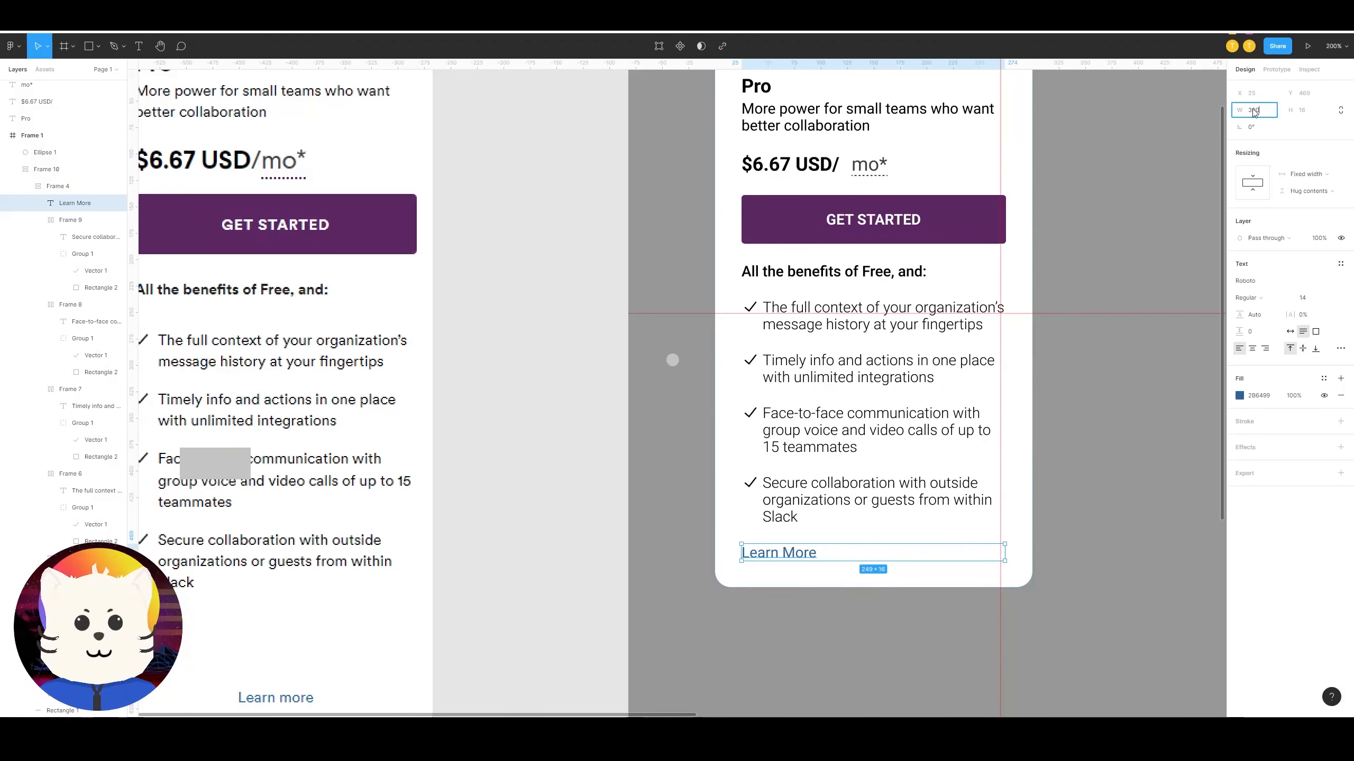
pyautogui.press('Return')
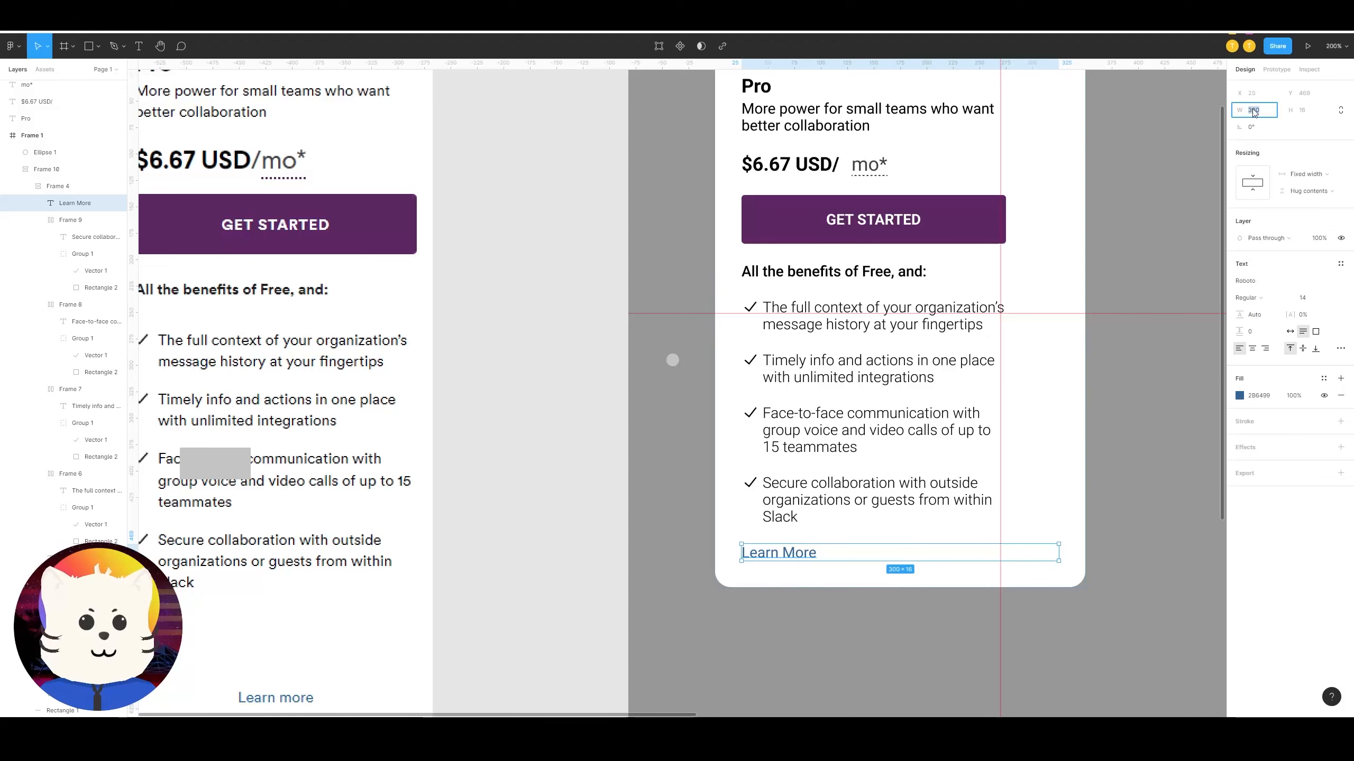
pyautogui.write('250')
pyautogui.press('Return')
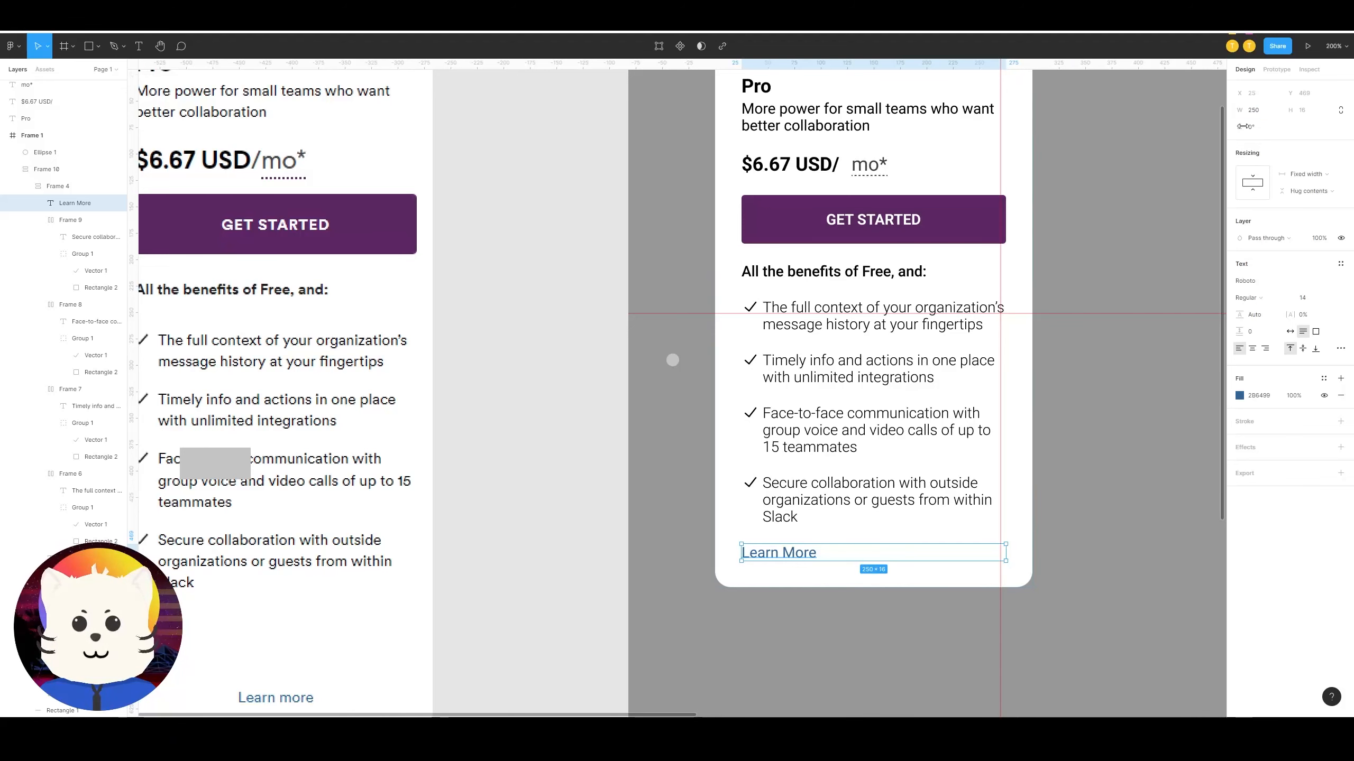
# Step: Centre-align the Learn More text within its box
pyautogui.scroll(3, 1115, 271)
pyautogui.scroll(-2, 1116, 273)
pyautogui.click(1251, 348)
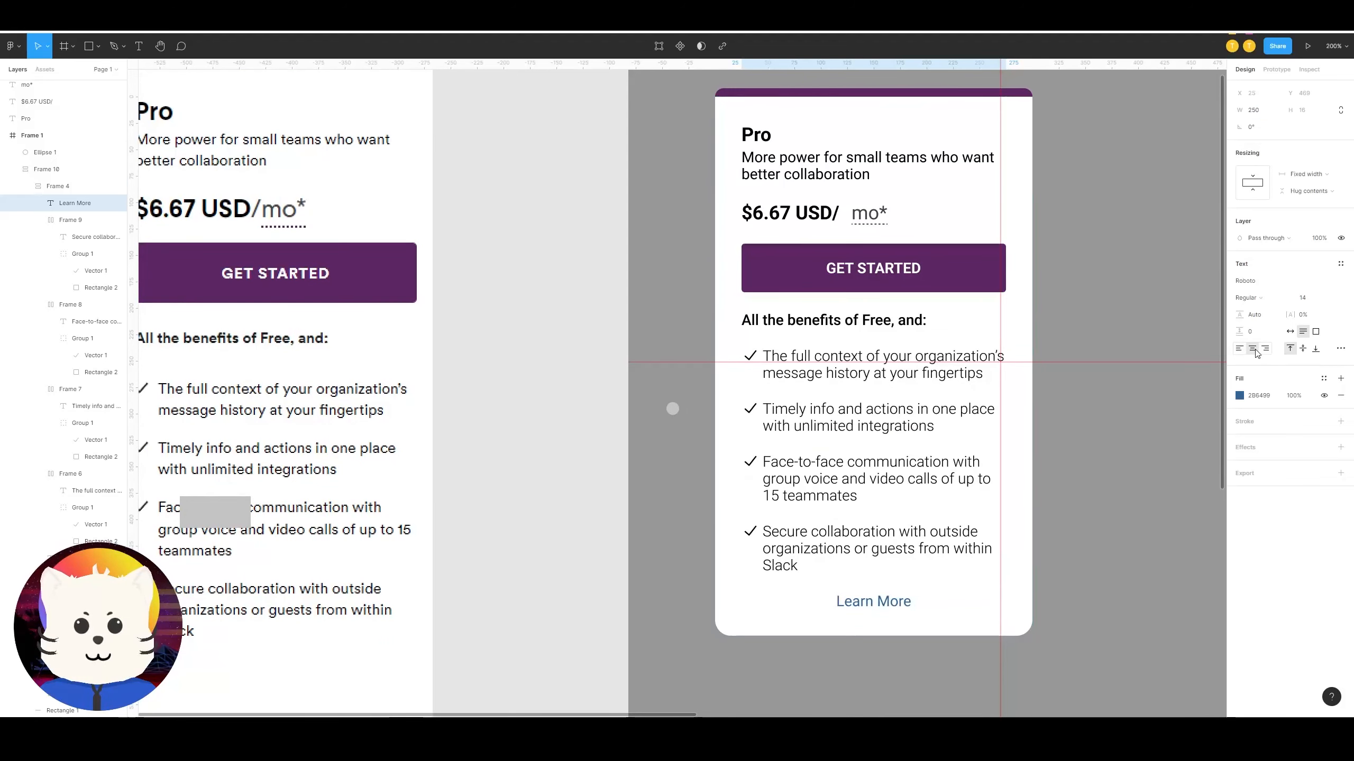
pyautogui.scroll(-2, 1117, 394)
pyautogui.scroll(-2, 1117, 393)
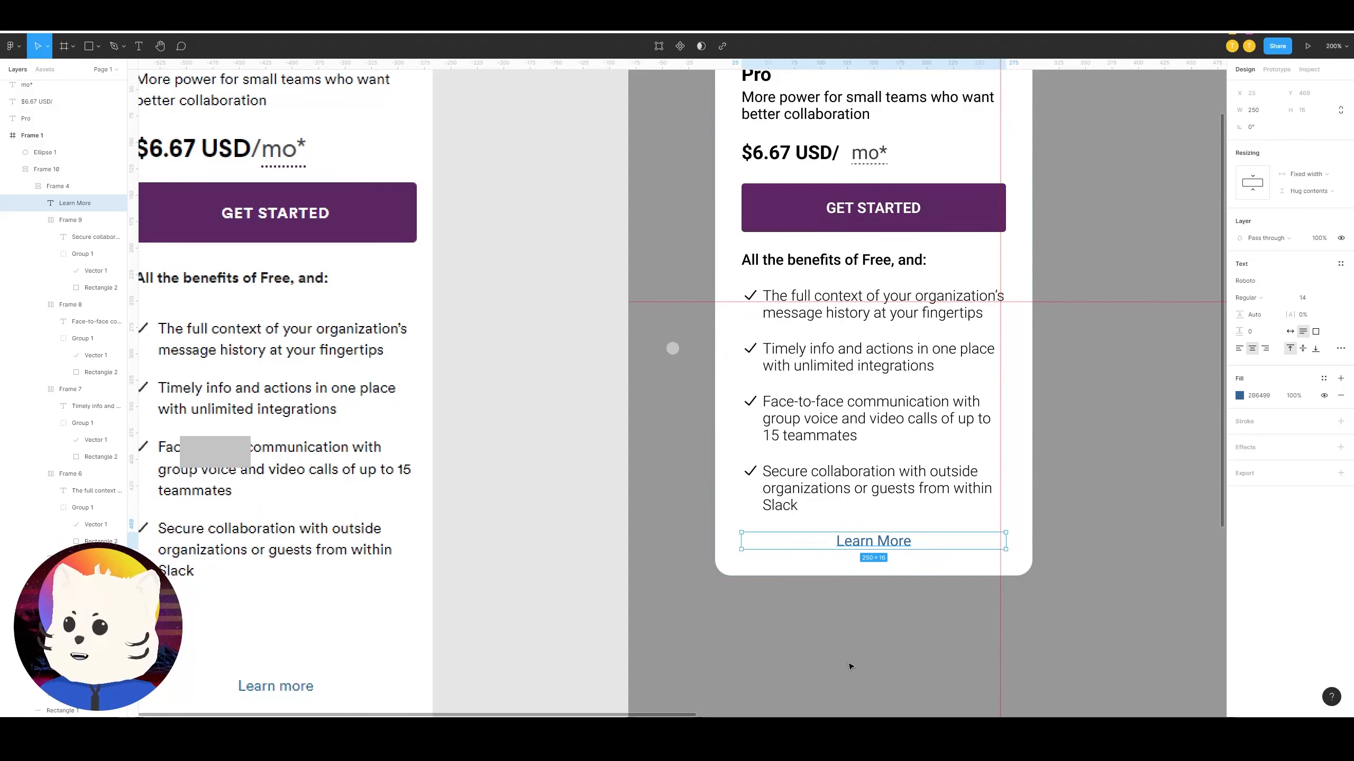
pyautogui.click(849, 665)
# Step: Wrap the four benefit rows in one vertical auto layout and extend its height to about 297
pyautogui.hscroll(-3, 894, 598)
pyautogui.scroll(-2, 894, 598)
pyautogui.click(917, 449)
pyautogui.doubleClick(917, 449)
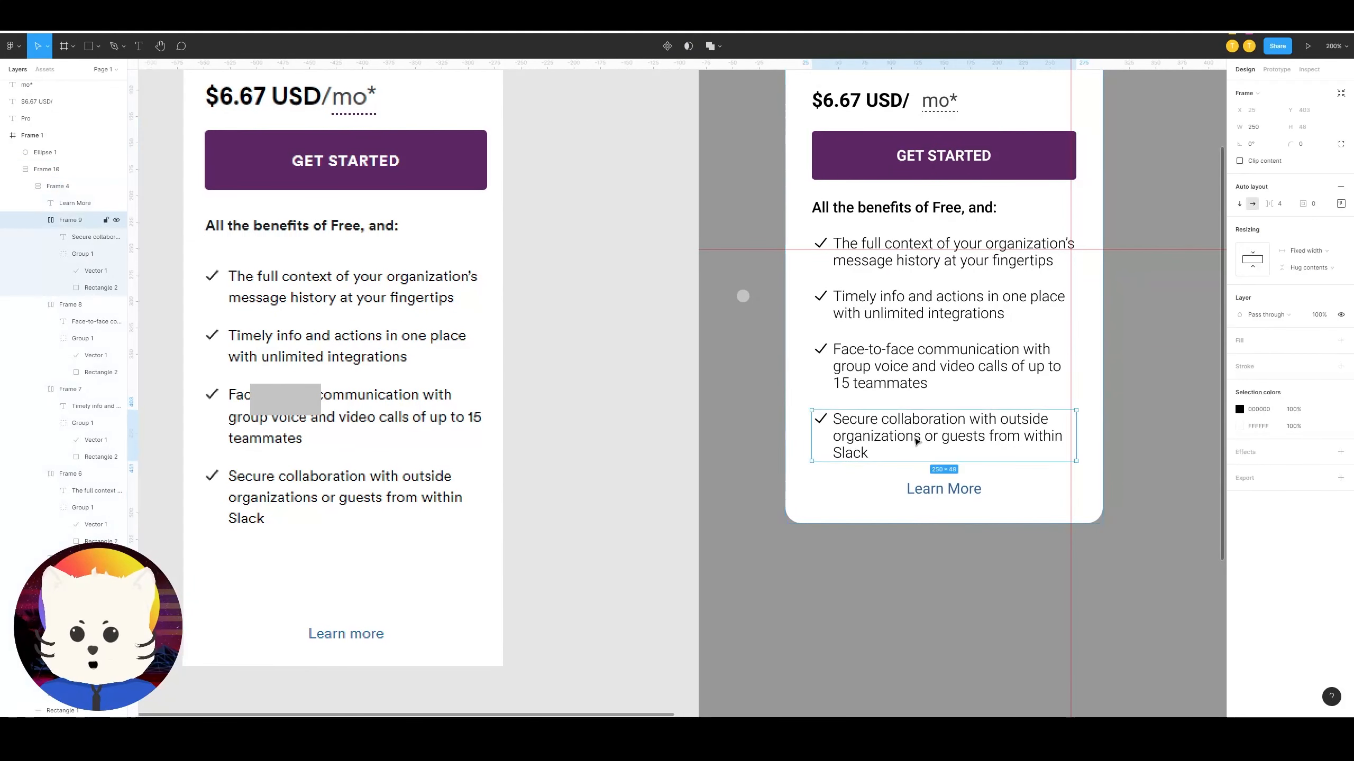
pyautogui.click(916, 442)
pyautogui.press('Escape')
pyautogui.click(909, 351)
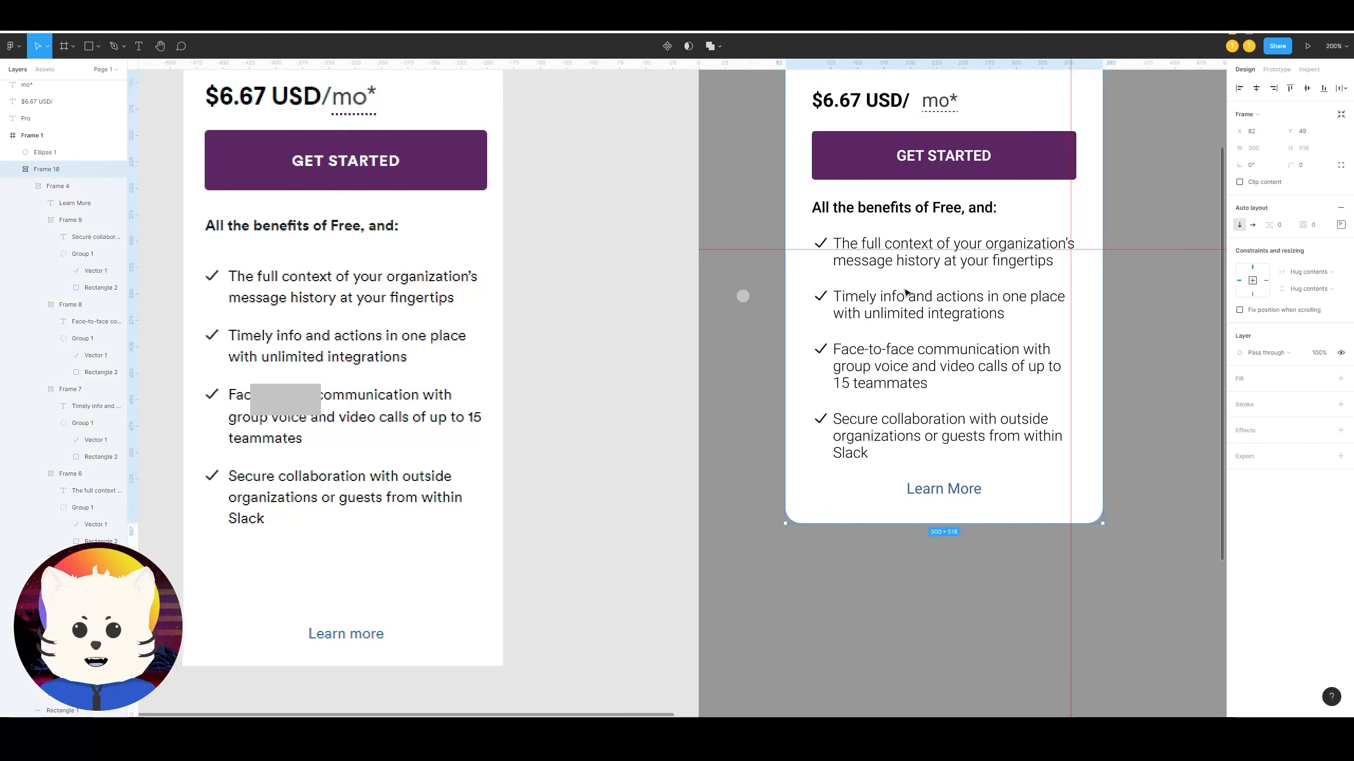
pyautogui.doubleClick(906, 256)
pyautogui.keyDown('shift'); pyautogui.click(898, 302); pyautogui.keyUp('shift')
pyautogui.keyDown('shift'); pyautogui.click(900, 368); pyautogui.keyUp('shift')
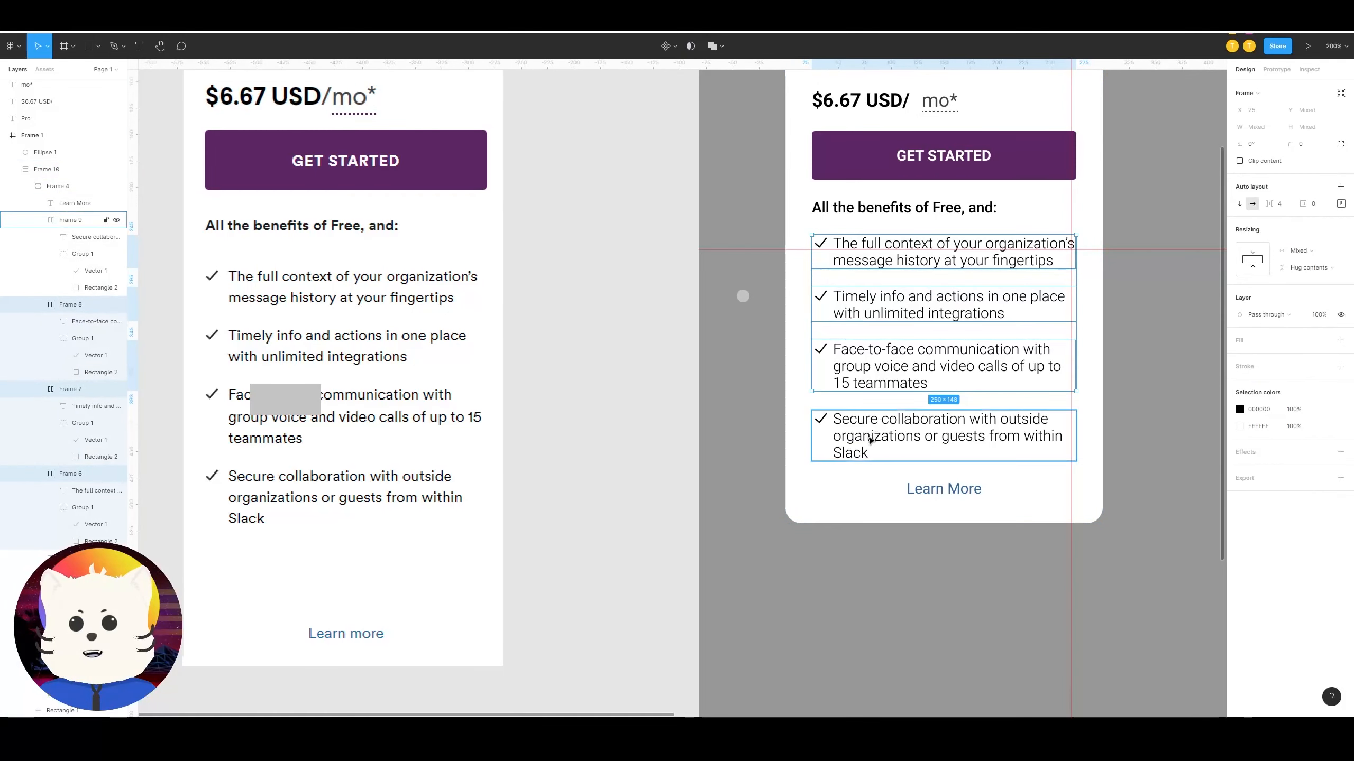
pyautogui.keyDown('shift'); pyautogui.click(895, 436); pyautogui.keyUp('shift')
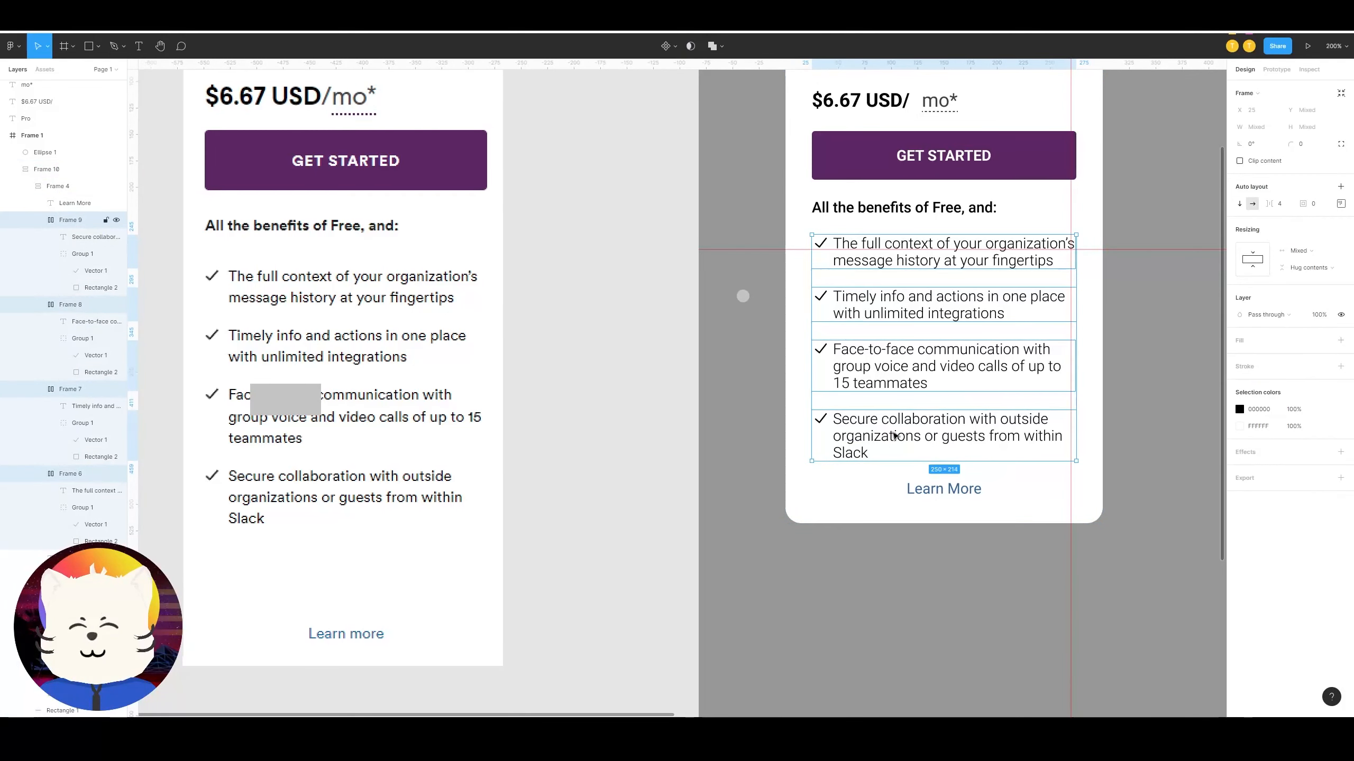
pyautogui.hotkey('shift', 'a')
pyautogui.moveTo(914, 463); pyautogui.dragTo(922, 550)
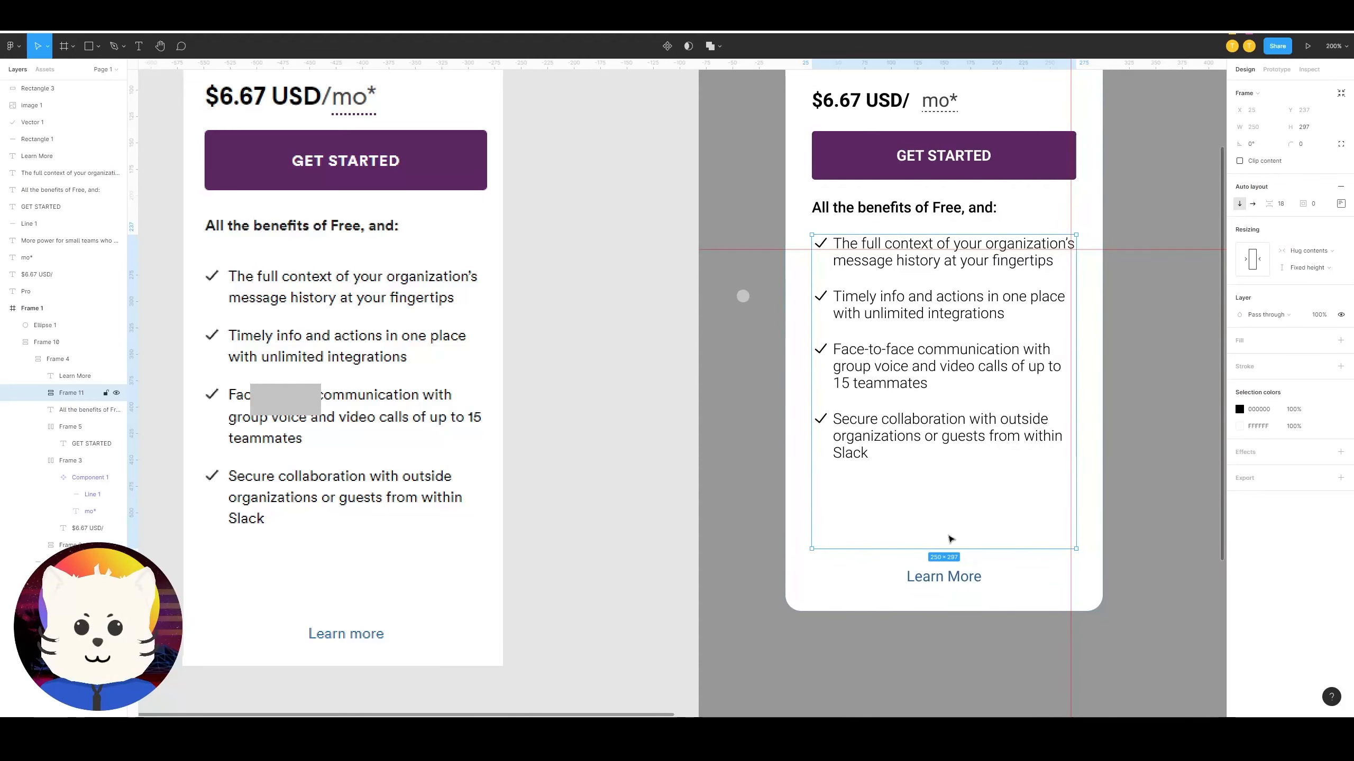
pyautogui.click(1128, 466)
# Step: Examine how the benefit rows are nested in the list frame and the white content frame
pyautogui.moveTo(1088, 456); pyautogui.dragTo(1001, 437)
pyautogui.doubleClick(876, 429)
pyautogui.doubleClick(876, 430)
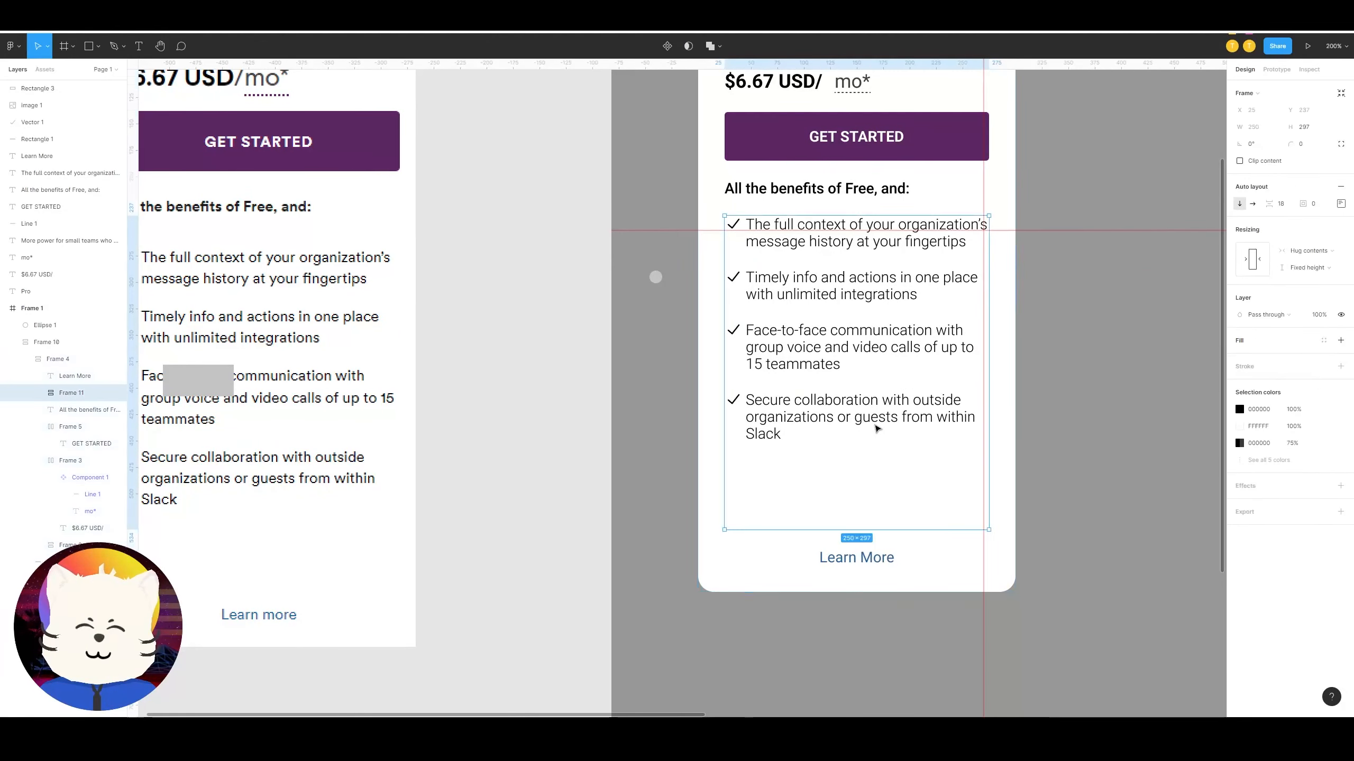
pyautogui.hscroll(-2, 836, 409)
pyautogui.scroll(1, 836, 409)
pyautogui.click(860, 318)
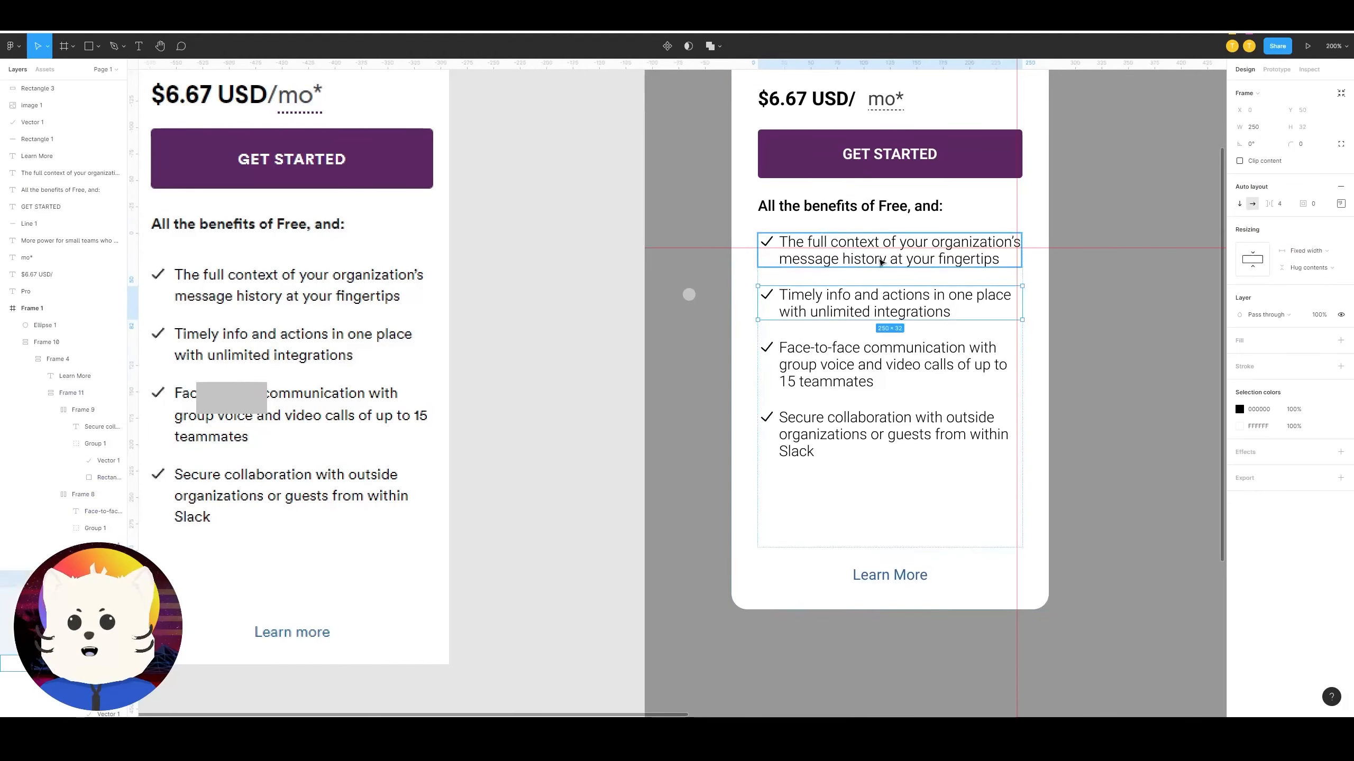
pyautogui.click(849, 378)
pyautogui.doubleClick(848, 375)
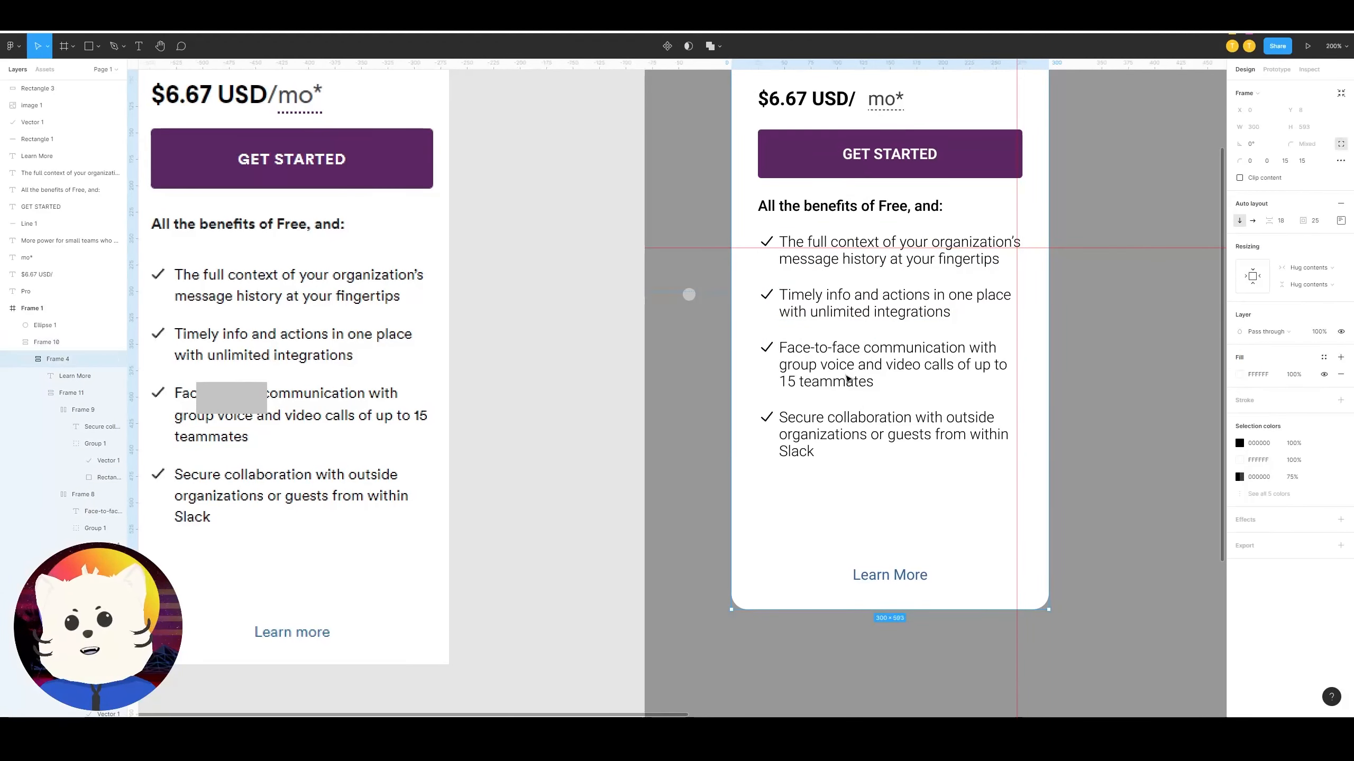
pyautogui.doubleClick(831, 371)
pyautogui.press('Escape')
pyautogui.press('-')
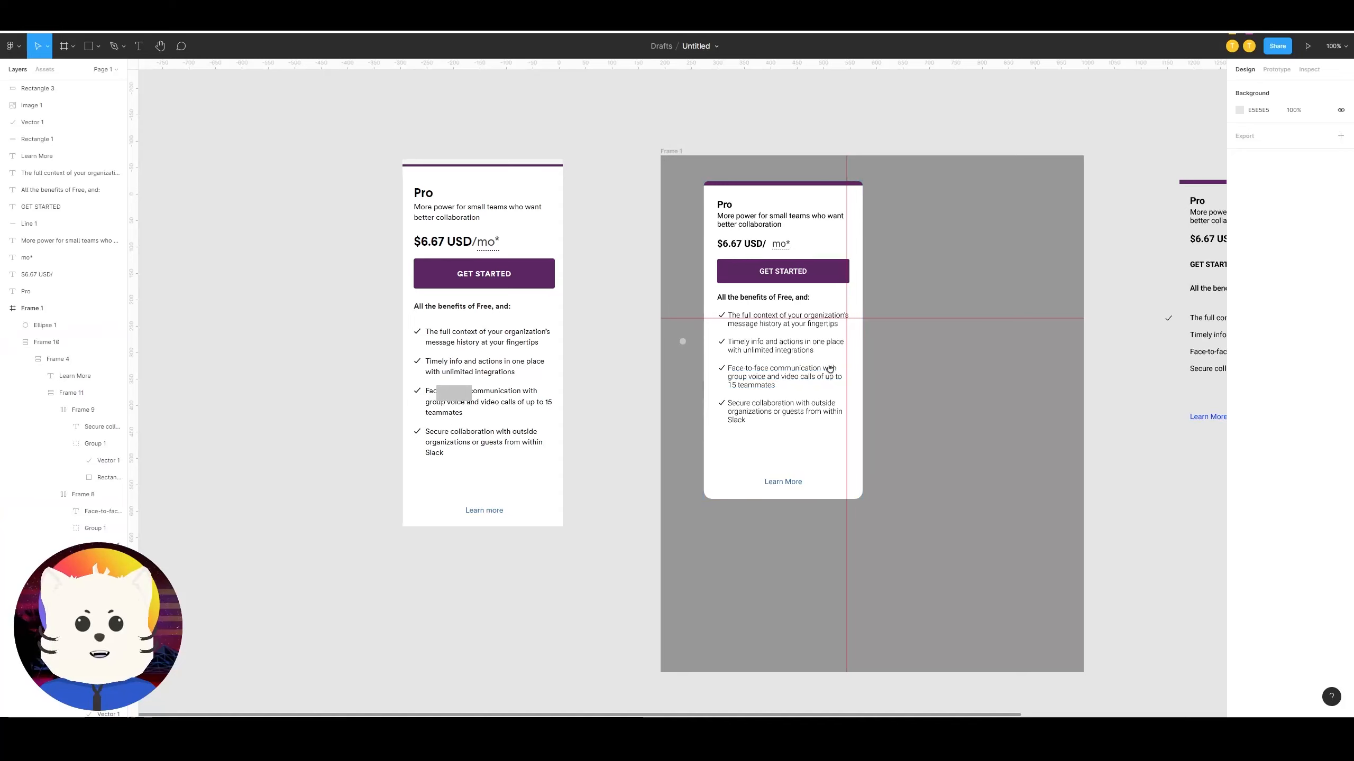
# Step: Duplicate the card beside the original and delete the "Secure collaboration" benefit row from the copy
pyautogui.scroll(1, 828, 369)
pyautogui.moveTo(779, 256); pyautogui.dragTo(957, 256)
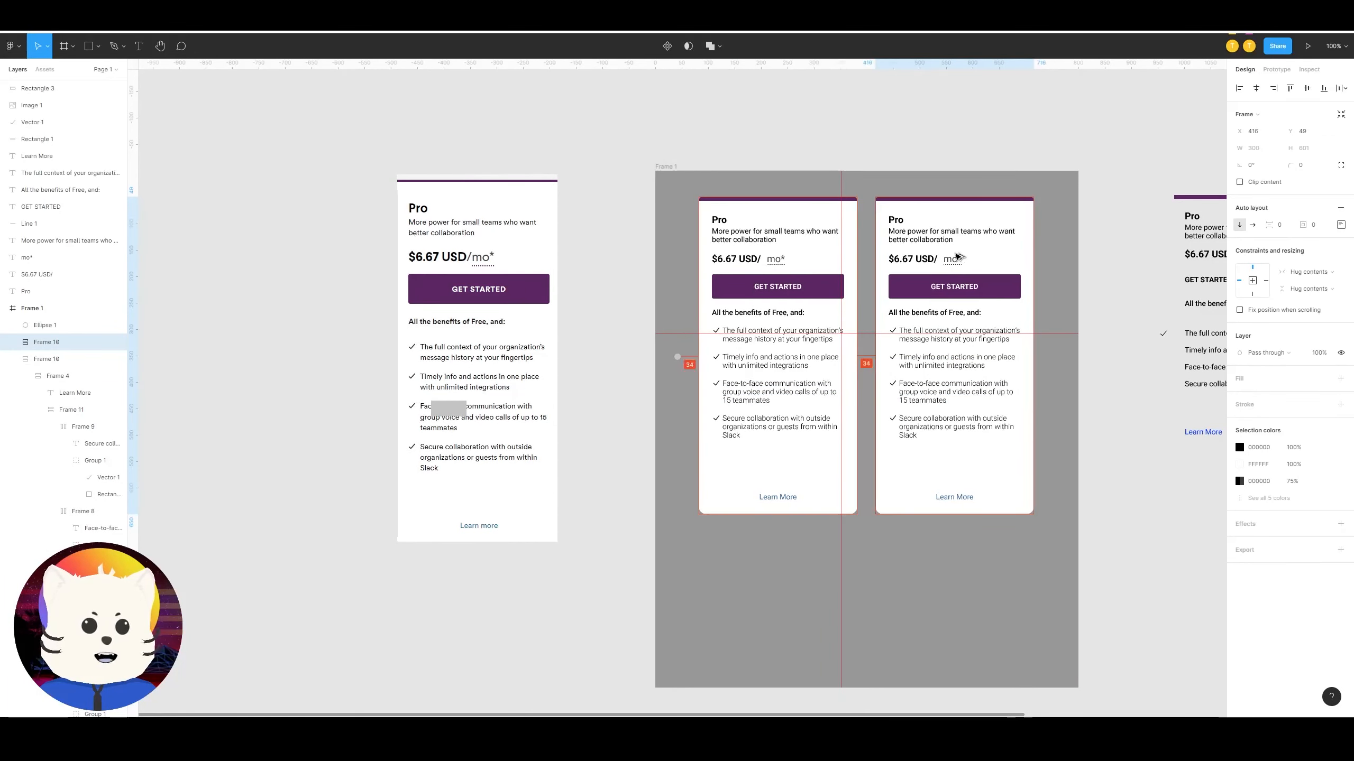
pyautogui.doubleClick(910, 430)
pyautogui.doubleClick(911, 430)
pyautogui.press('Delete')
pyautogui.click(938, 416)
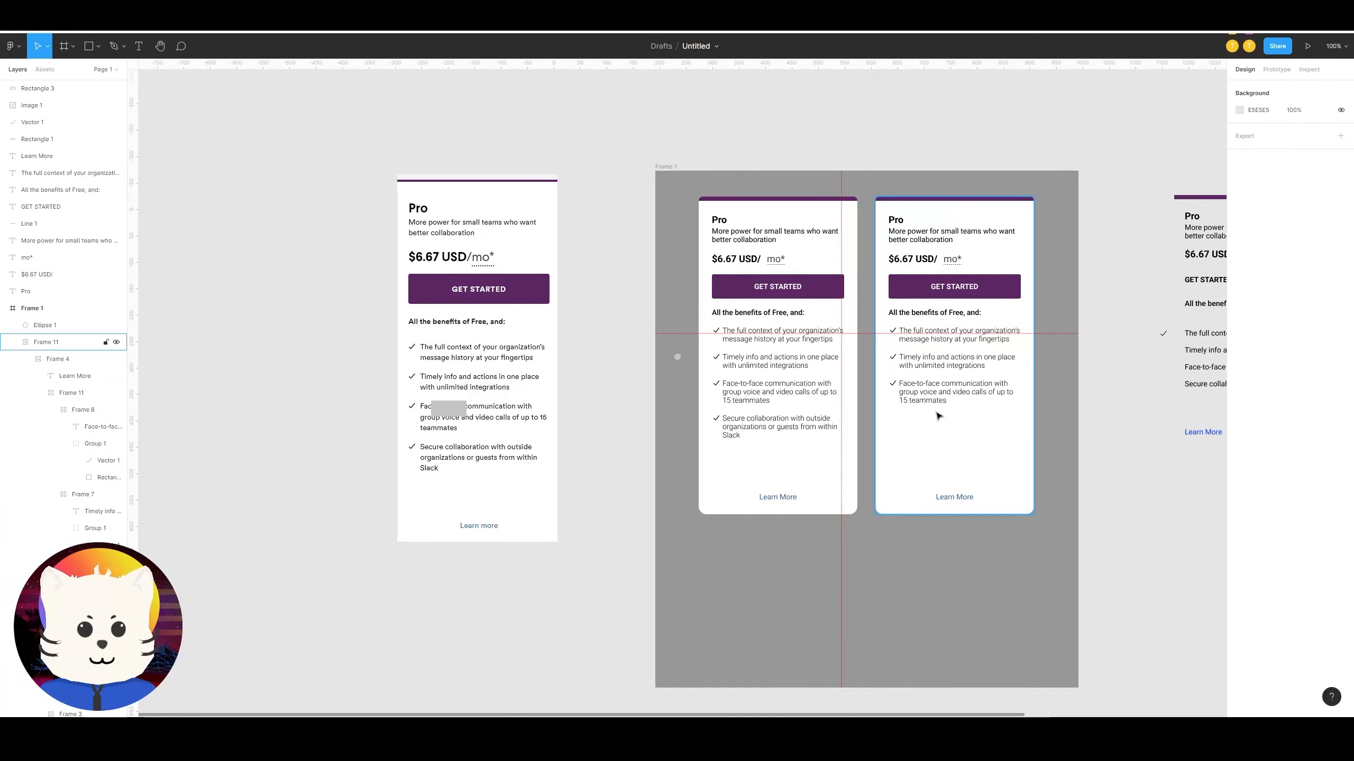
# Step: Shrink the copied card's benefit list frame to about 186 high and stretch it back to about 295
pyautogui.click(931, 399)
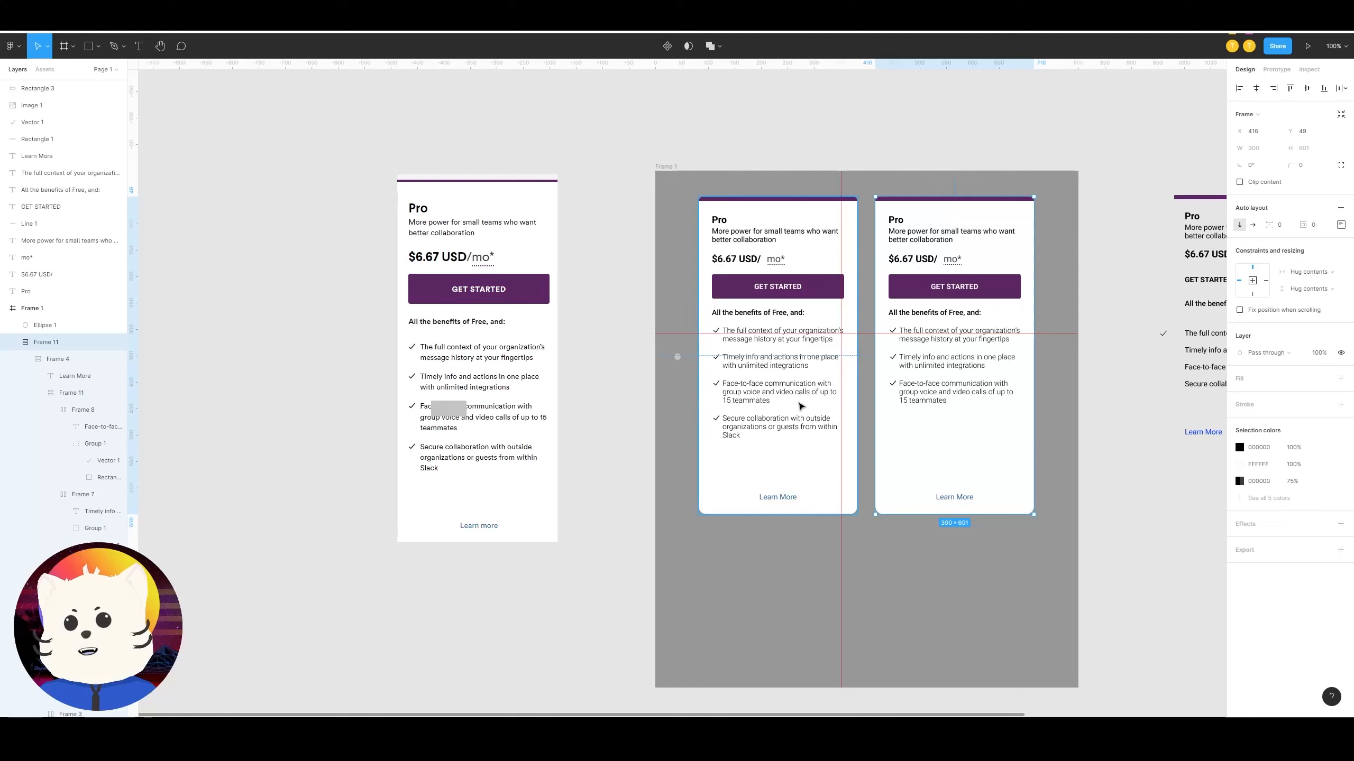
pyautogui.doubleClick(958, 390)
pyautogui.doubleClick(958, 390)
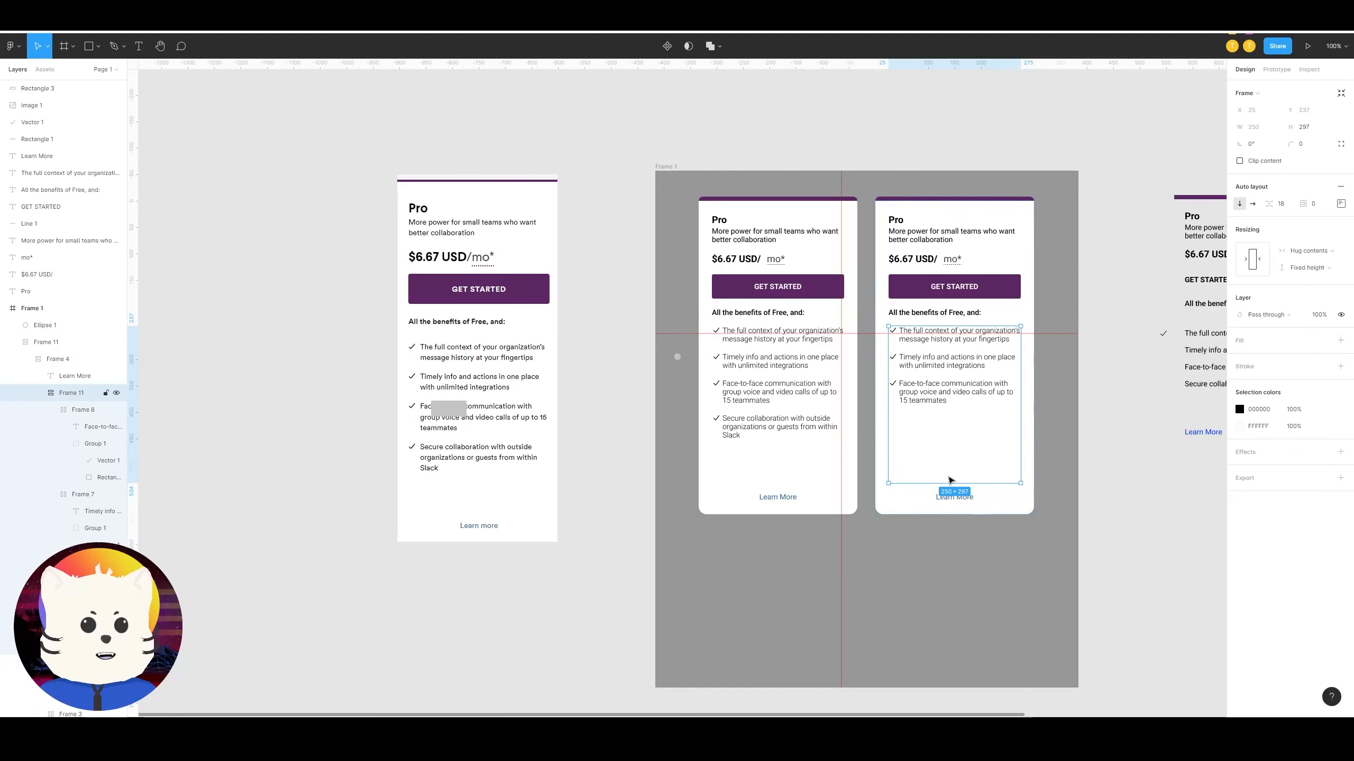
pyautogui.moveTo(952, 484); pyautogui.dragTo(949, 424)
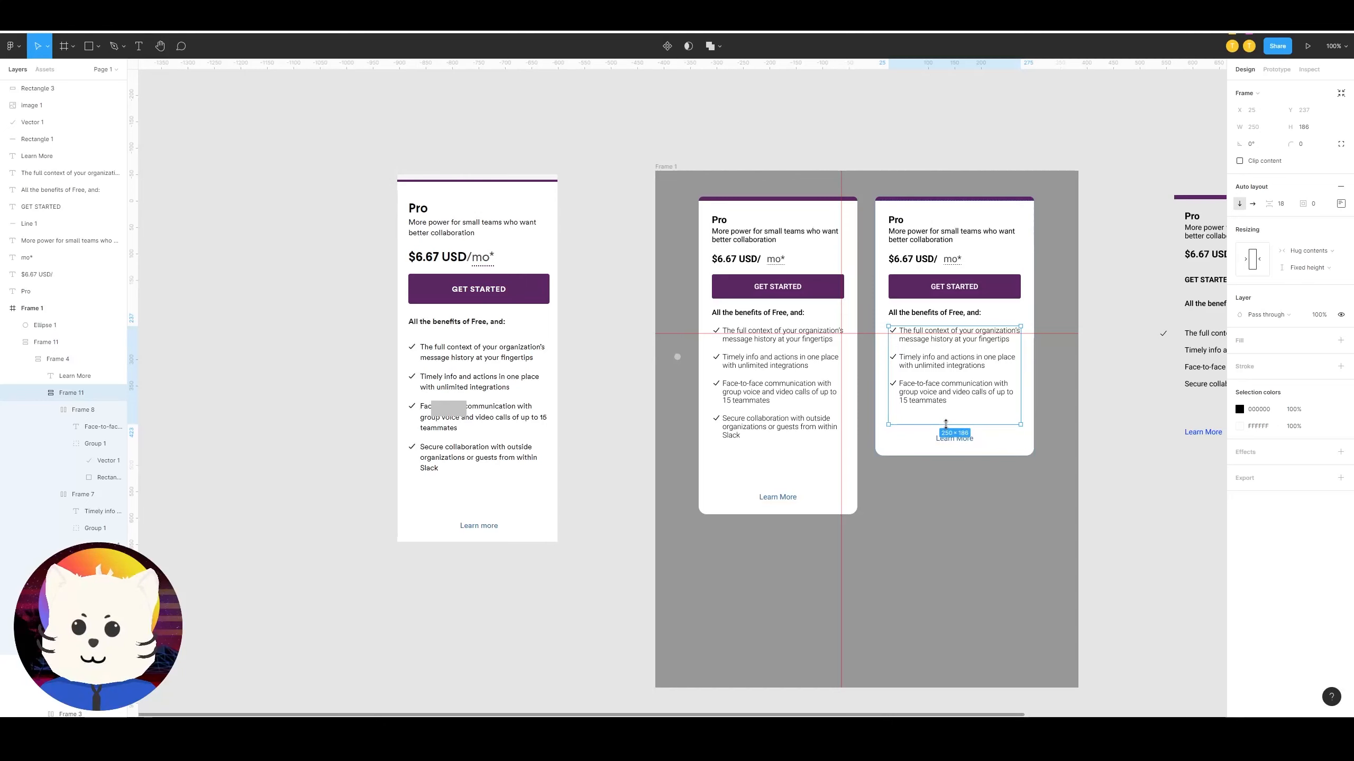
pyautogui.moveTo(946, 424); pyautogui.dragTo(947, 482)
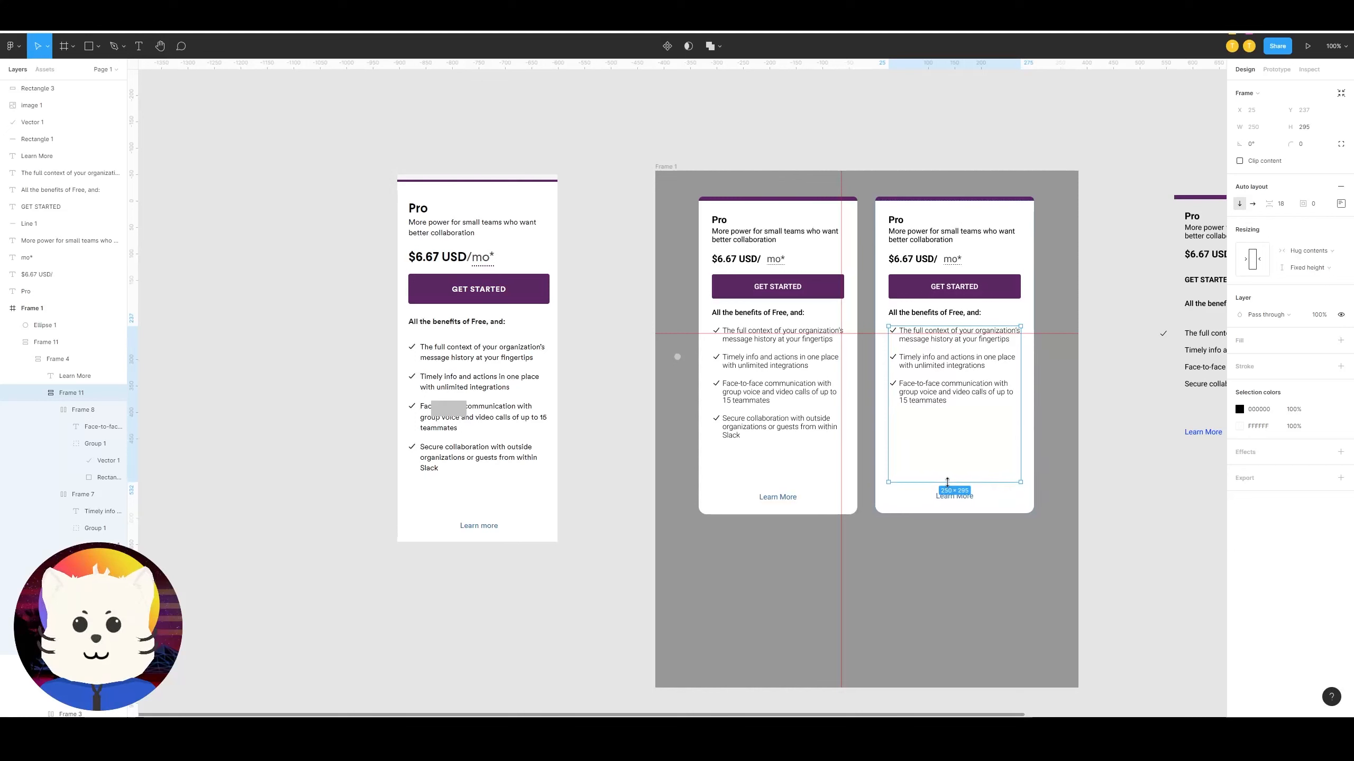
# Step: Delete the duplicated card next to the original
pyautogui.click(1016, 557)
pyautogui.moveTo(1016, 555)
pyautogui.mouseDown()
pyautogui.moveTo(1024, 528)
pyautogui.moveTo(1030, 541)
pyautogui.mouseUp()
pyautogui.click(1011, 424)
pyautogui.press('Delete')
# Step: Compare the rebuilt card with the reference image at 100% and 200% zoom
pyautogui.moveTo(1008, 378); pyautogui.dragTo(982, 444)
pyautogui.moveTo(816, 386); pyautogui.dragTo(789, 396)
pyautogui.hotkey('ctrl', 'z')
pyautogui.moveTo(783, 455); pyautogui.dragTo(790, 455)
pyautogui.hotkey('ctrl', 'z')
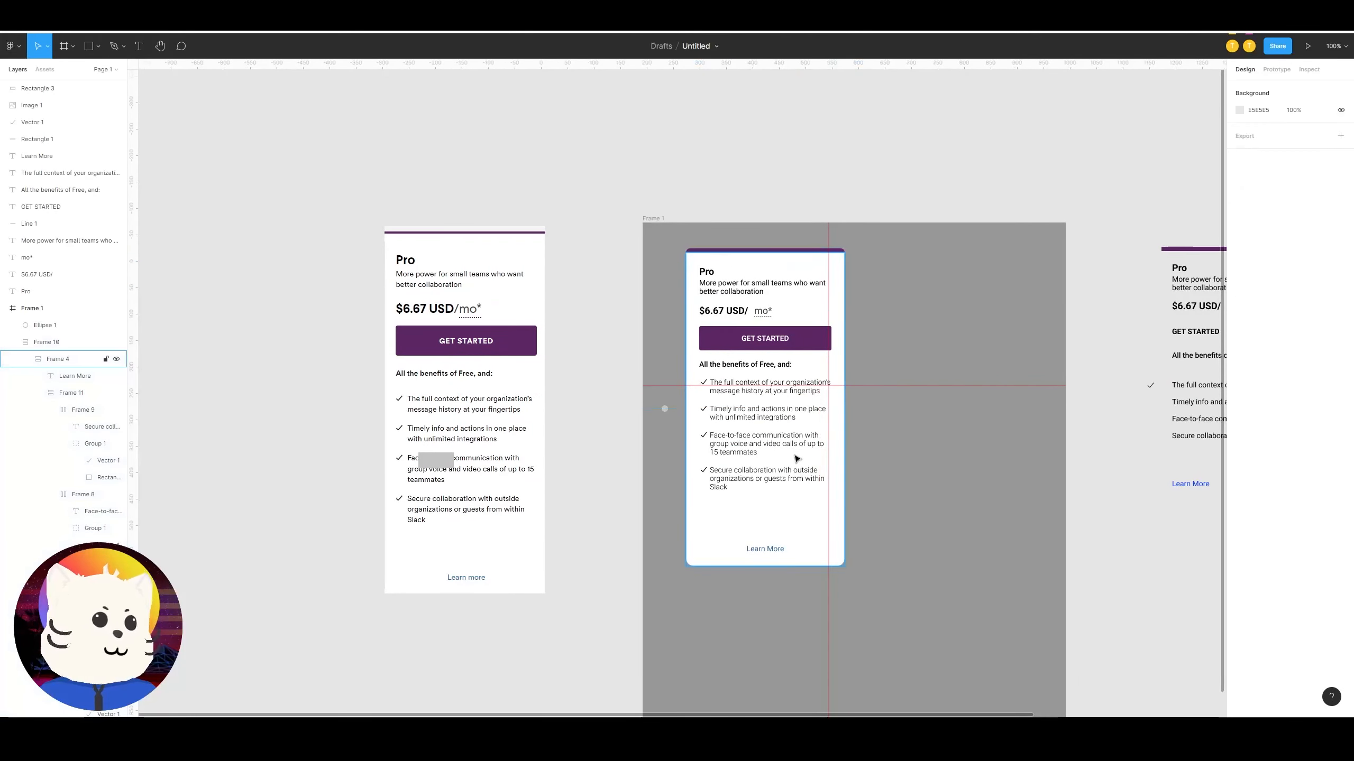
pyautogui.hotkey('ctrl', '-')
pyautogui.moveTo(812, 386); pyautogui.dragTo(801, 398)
pyautogui.hotkey('ctrl', '+')
pyautogui.hotkey('ctrl', '+')
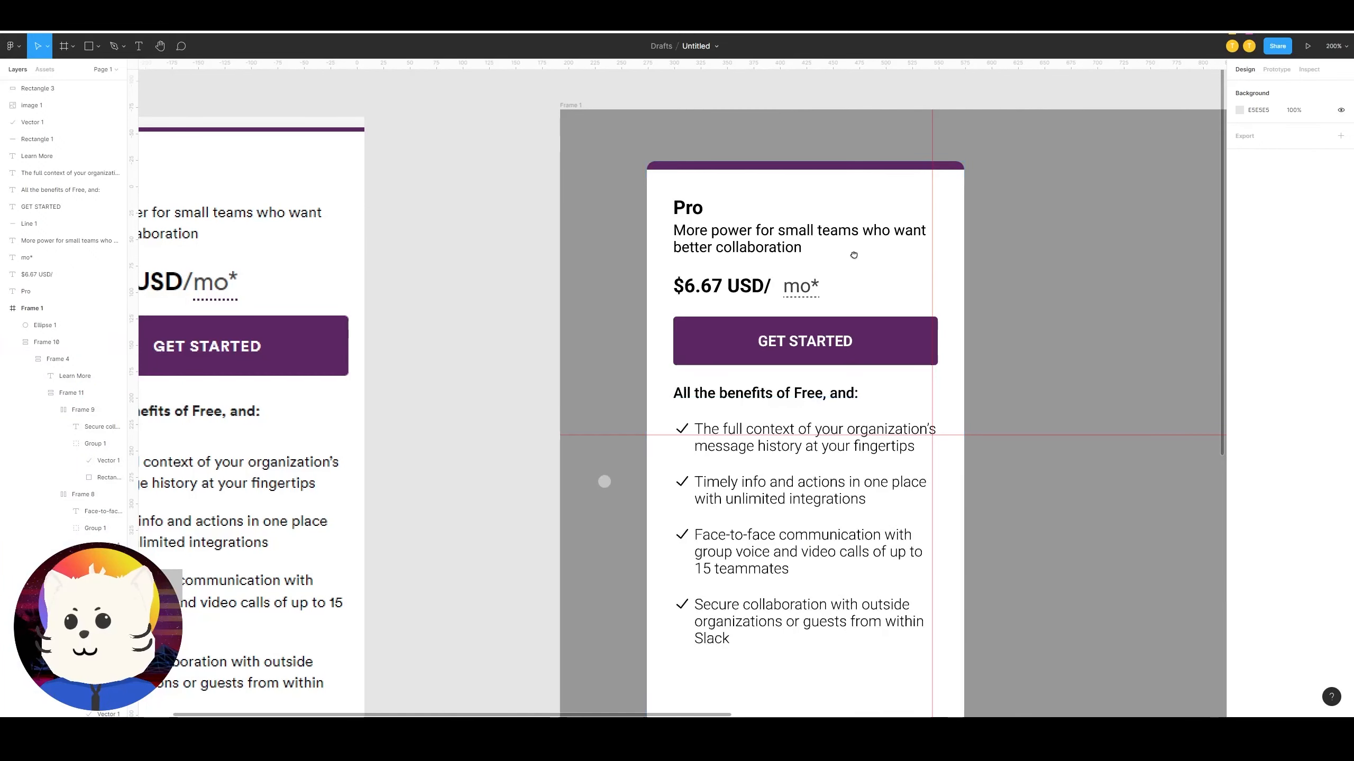
pyautogui.hotkey('ctrl', '-')
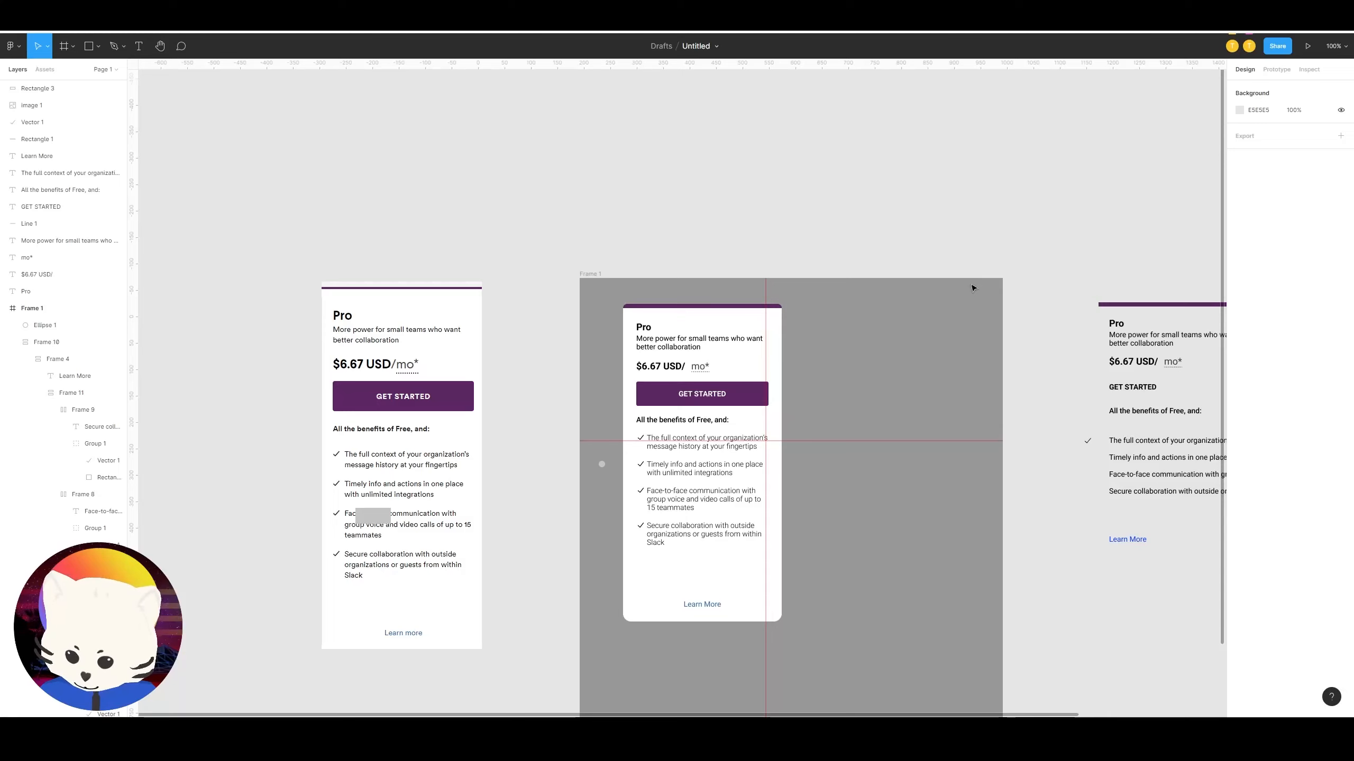
pyautogui.hotkey('ctrl', '+')
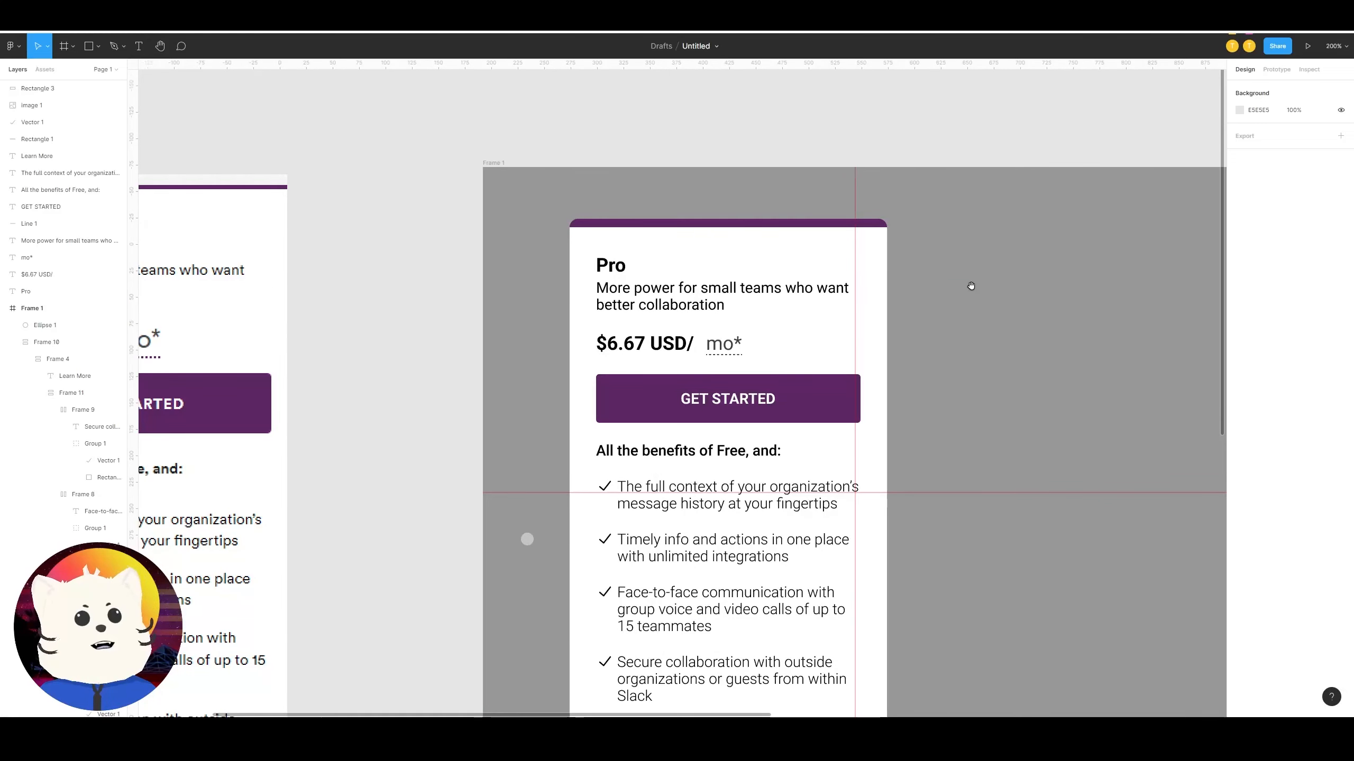
pyautogui.moveTo(969, 287); pyautogui.dragTo(965, 313)
pyautogui.doubleClick(606, 296)
pyautogui.moveTo(663, 324); pyautogui.dragTo(1014, 351)
pyautogui.doubleClick(561, 320)
pyautogui.press('Escape')
pyautogui.doubleClick(596, 341)
pyautogui.doubleClick(566, 340)
pyautogui.moveTo(988, 345); pyautogui.dragTo(765, 352)
pyautogui.moveTo(819, 357); pyautogui.dragTo(916, 322)
pyautogui.press('Delete')
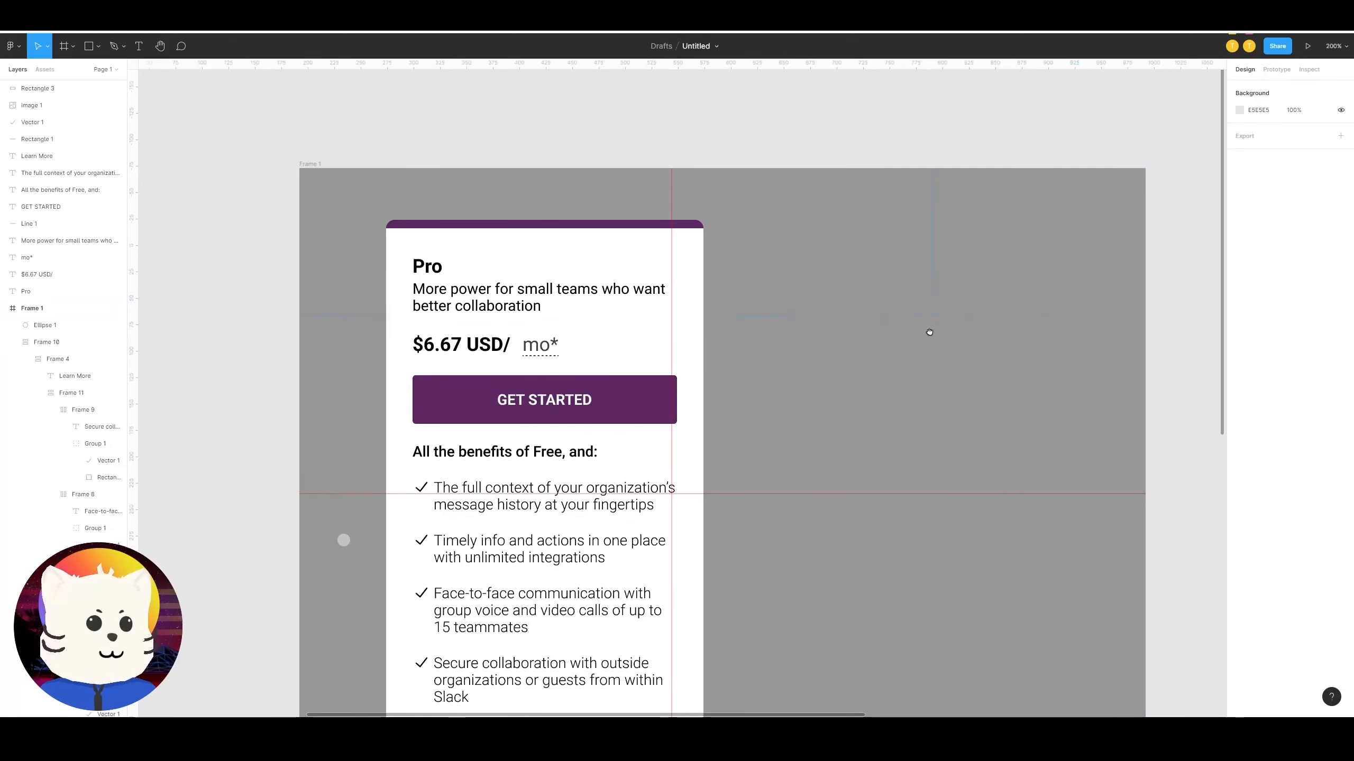
# Step: Try moving the GET STARTED button frame out of the card and undo the move
pyautogui.moveTo(612, 407); pyautogui.dragTo(766, 396)
pyautogui.click(766, 396)
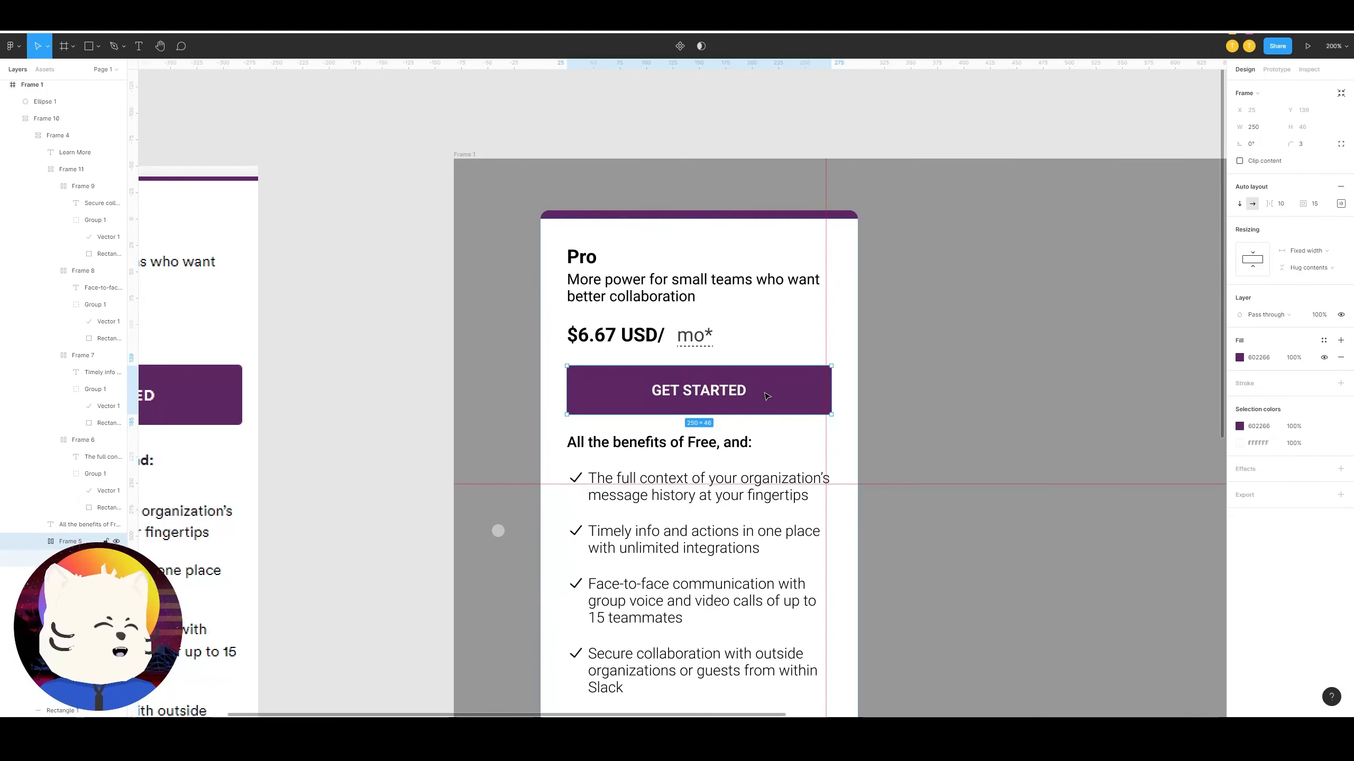
pyautogui.moveTo(766, 397); pyautogui.dragTo(1195, 304)
pyautogui.hotkey('ctrl', 'z')
pyautogui.click(1078, 359)
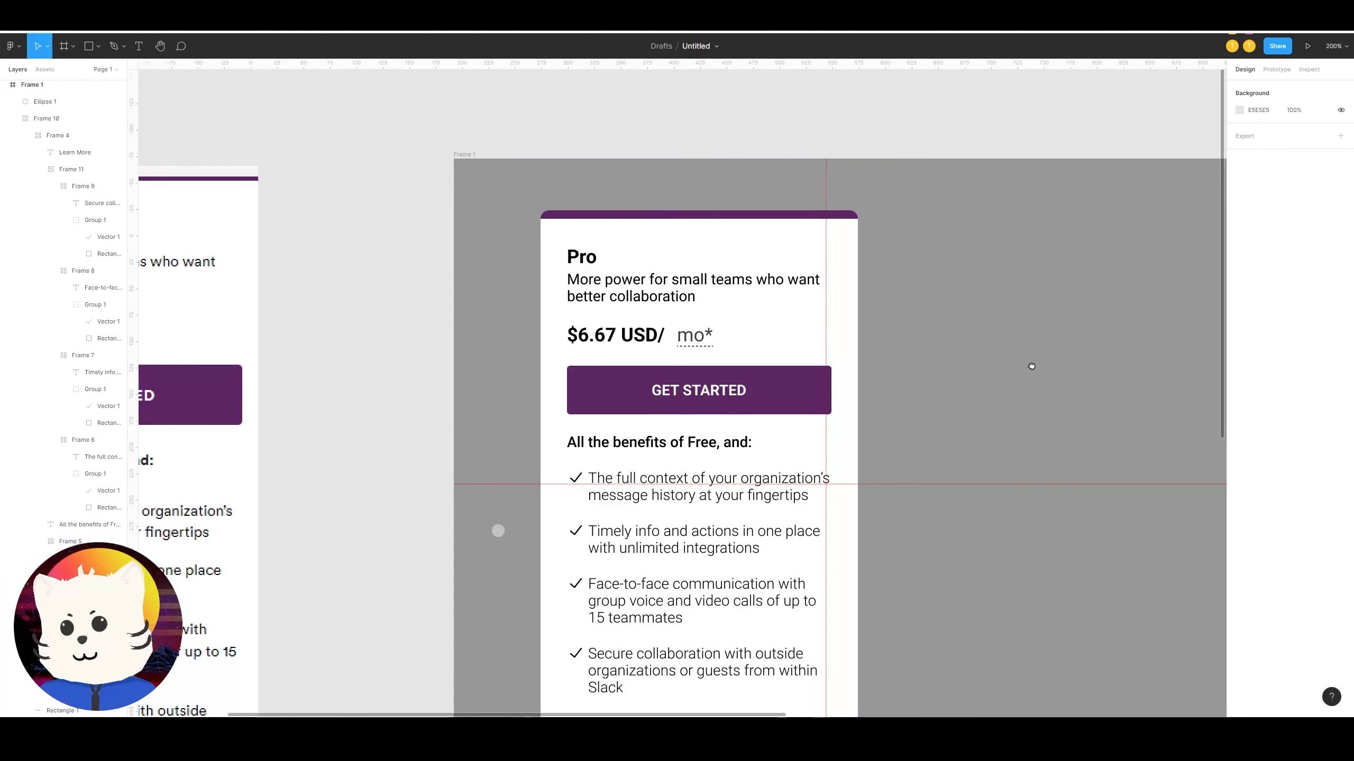
# Step: Review the card's Pro heading text and last benefit row, and compare the card with the reference at 100% and 200% zoom
pyautogui.moveTo(1033, 369); pyautogui.dragTo(1043, 378)
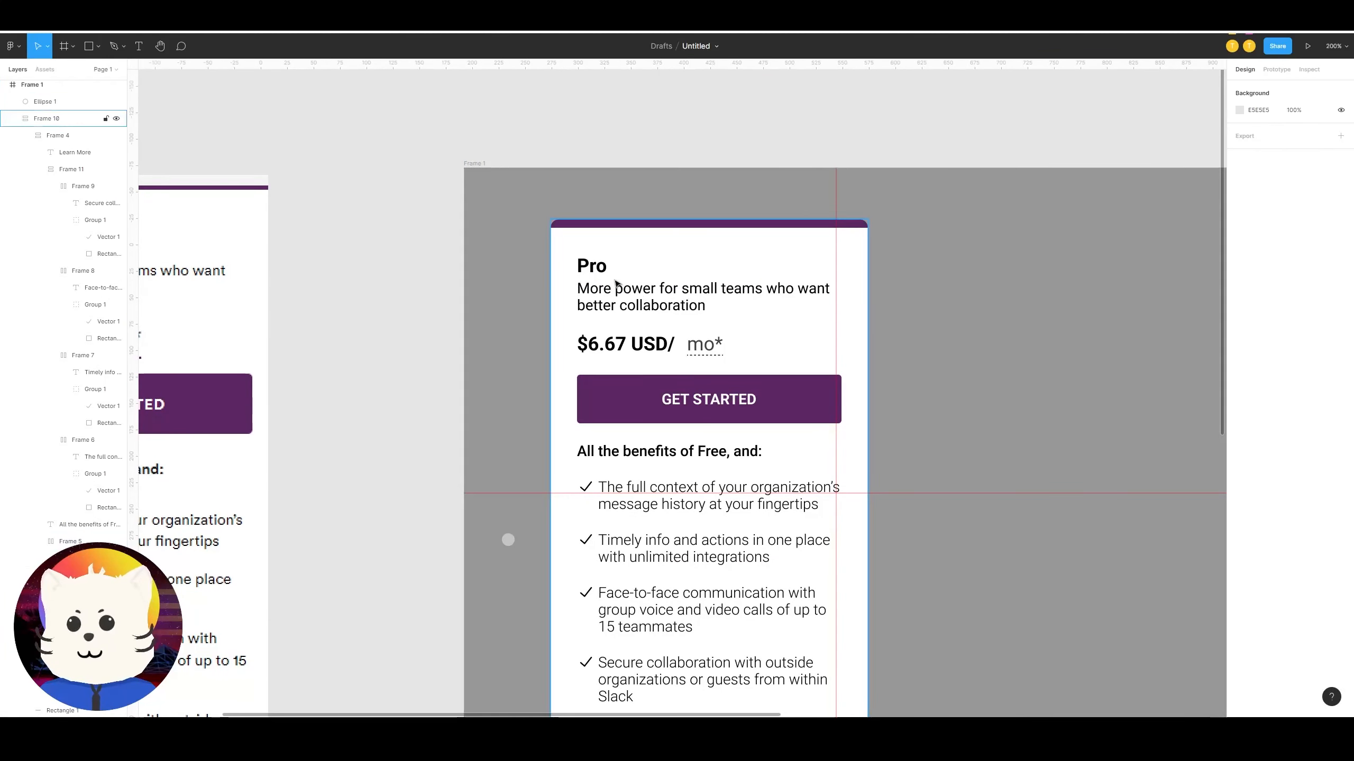
pyautogui.doubleClick(591, 272)
pyautogui.doubleClick(592, 272)
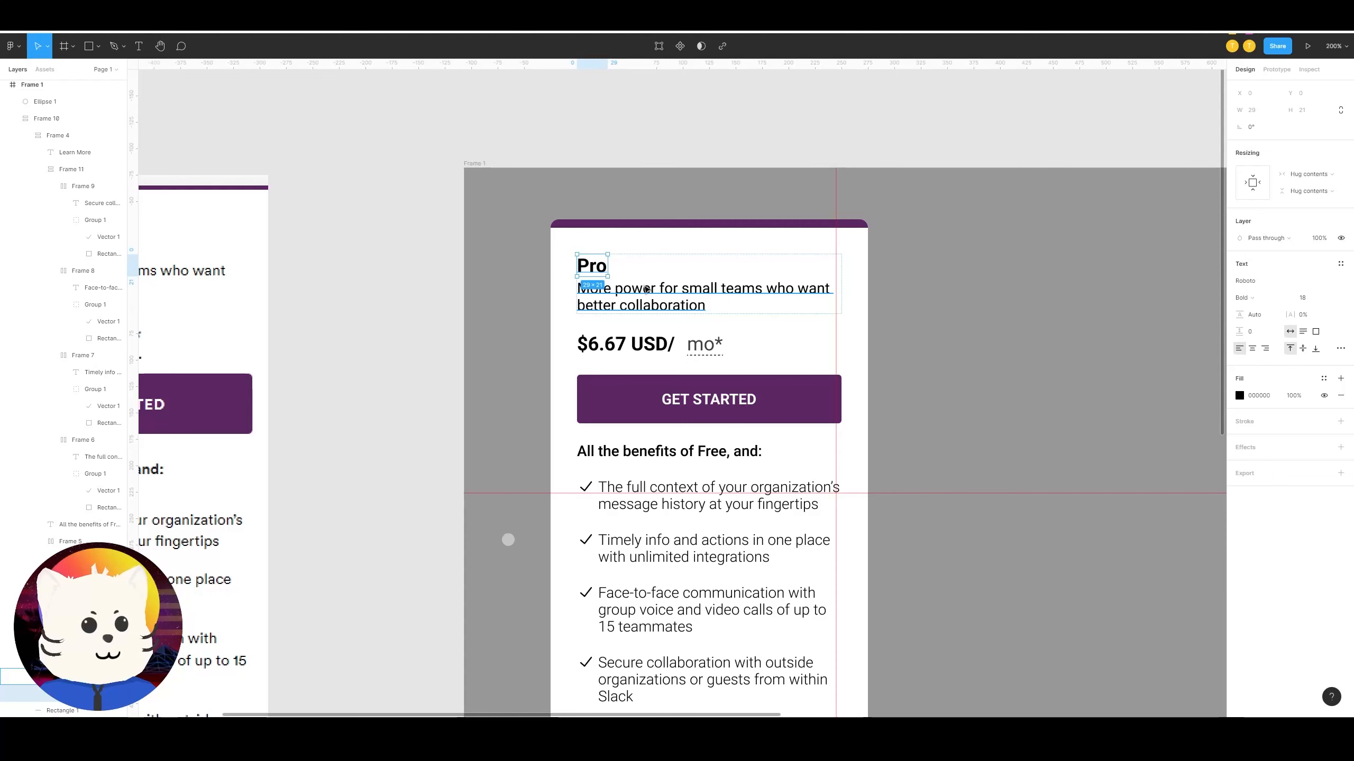
pyautogui.scroll(-7, 772, 299)
pyautogui.click(716, 305)
pyautogui.scroll(1, 853, 293)
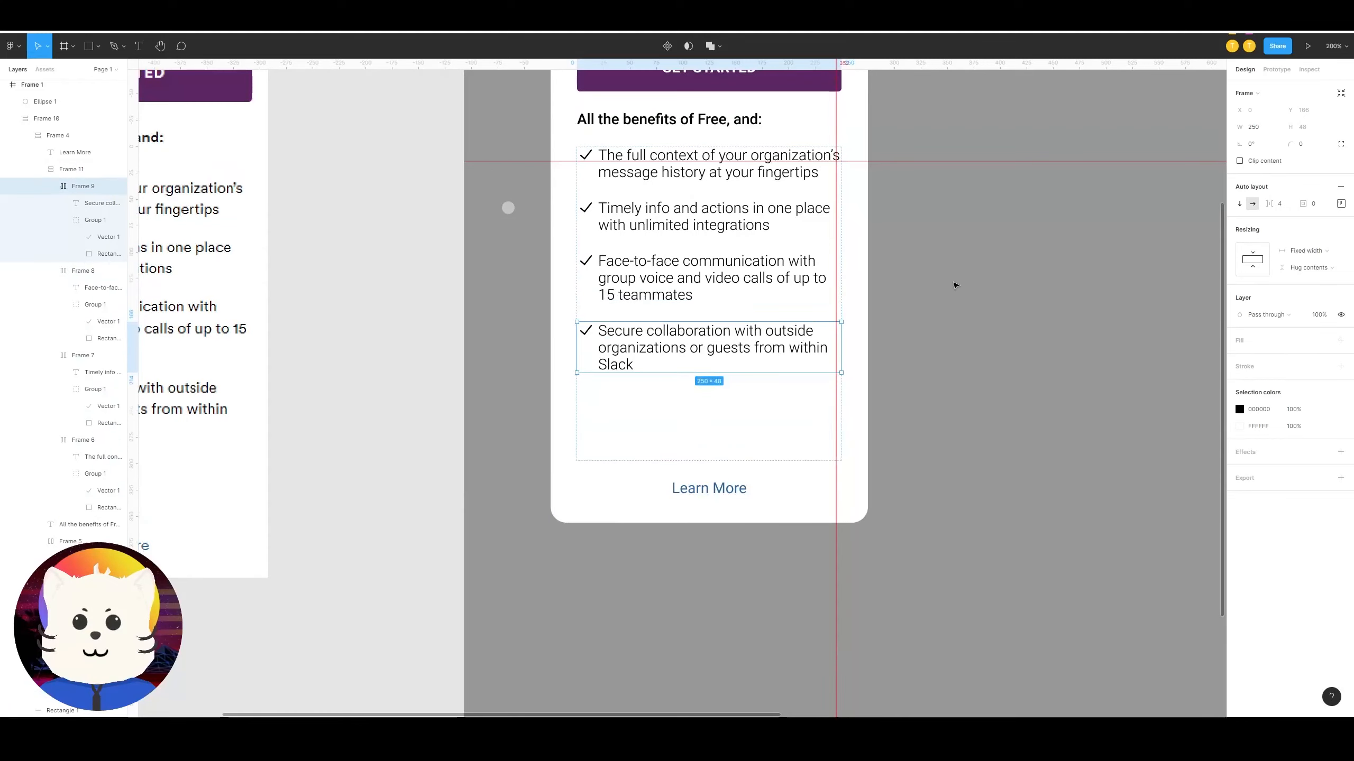
pyautogui.click(970, 284)
pyautogui.scroll(3, 989, 284)
pyautogui.scroll(2, 986, 274)
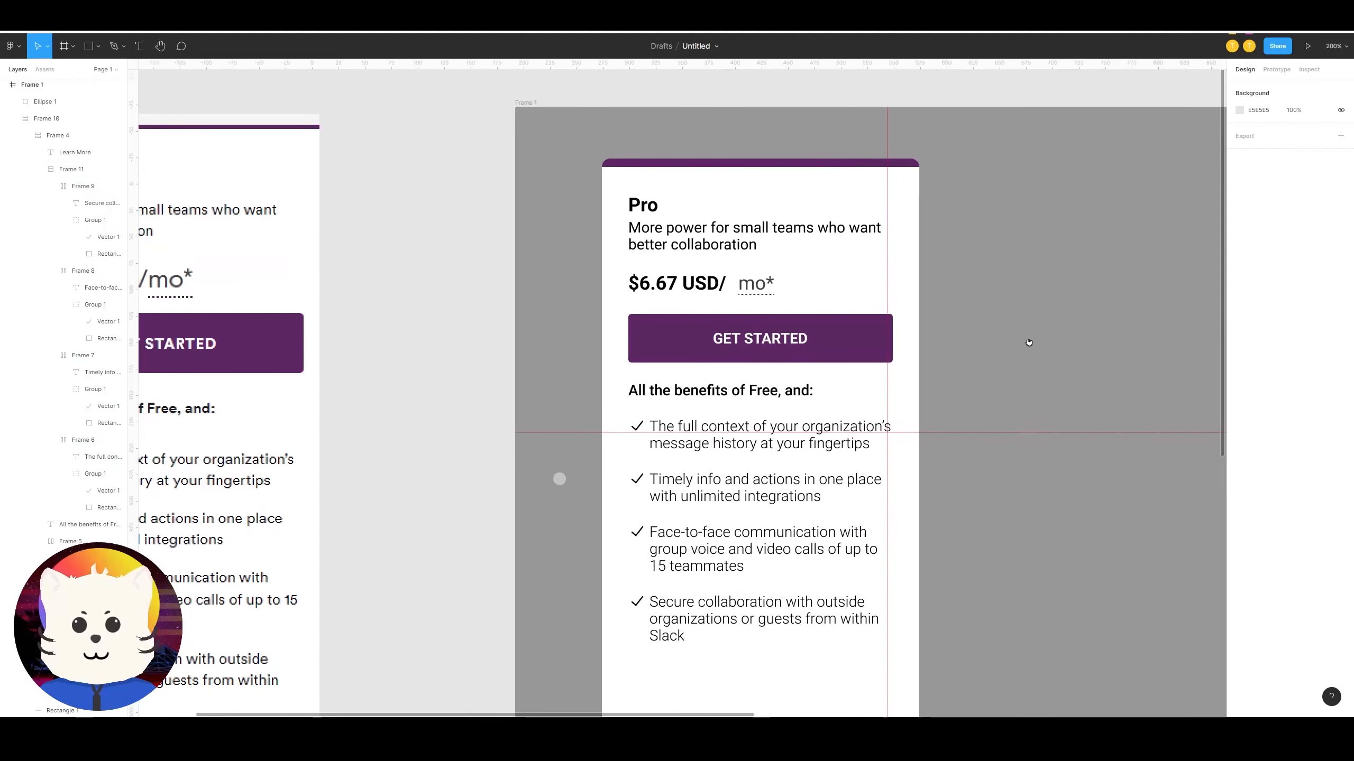
pyautogui.hotkey('shift', '0')
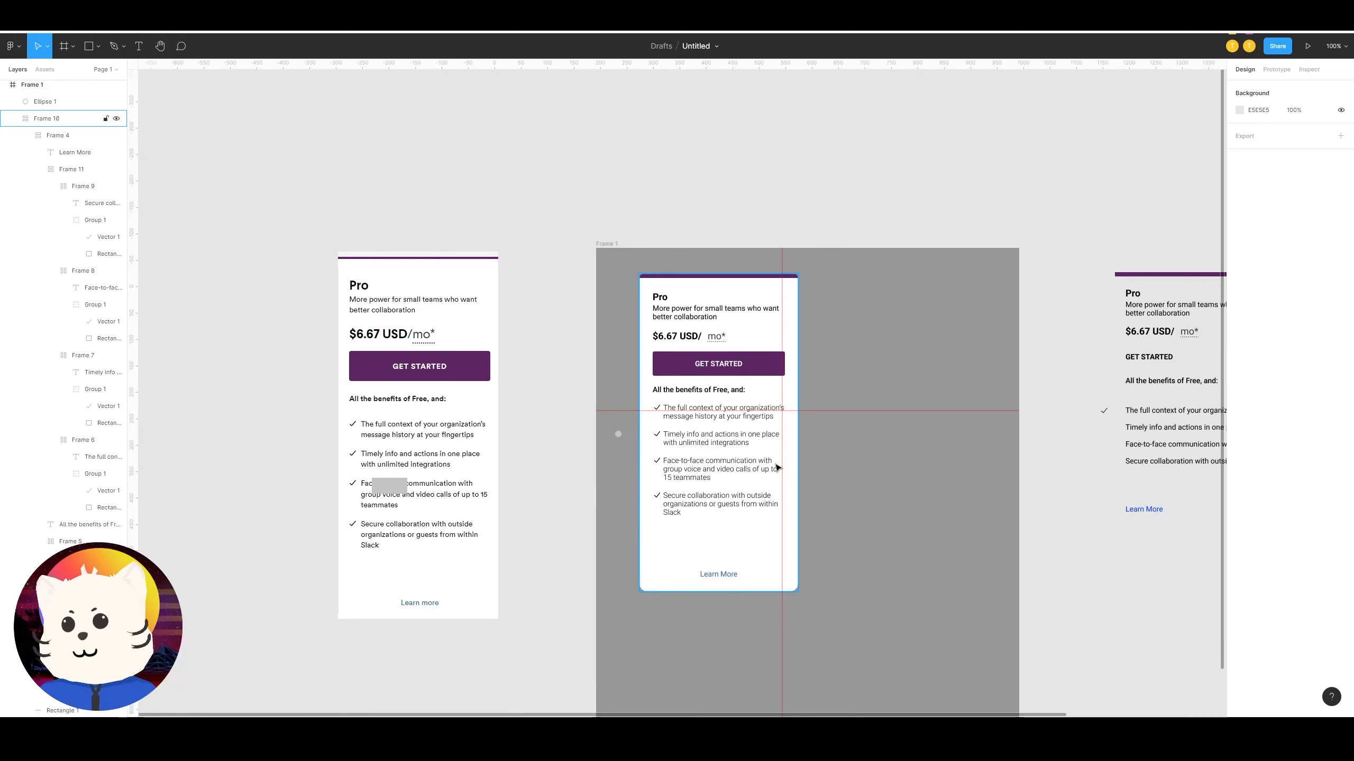
pyautogui.press('+')
pyautogui.moveTo(953, 282); pyautogui.dragTo(942, 315)
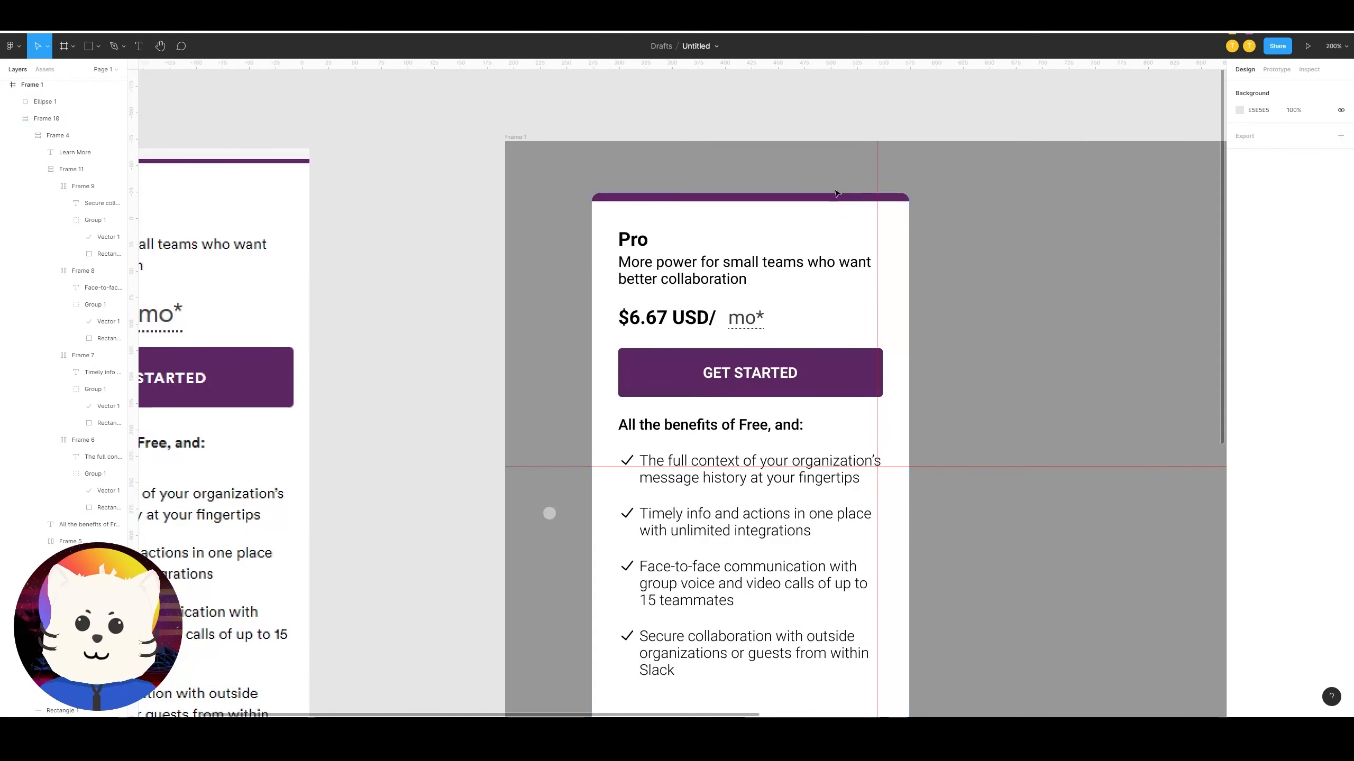
# Step: Examine the corner points of the purple bar along the card's upper edge in vector edit mode
pyautogui.click(825, 201)
pyautogui.doubleClick(825, 201)
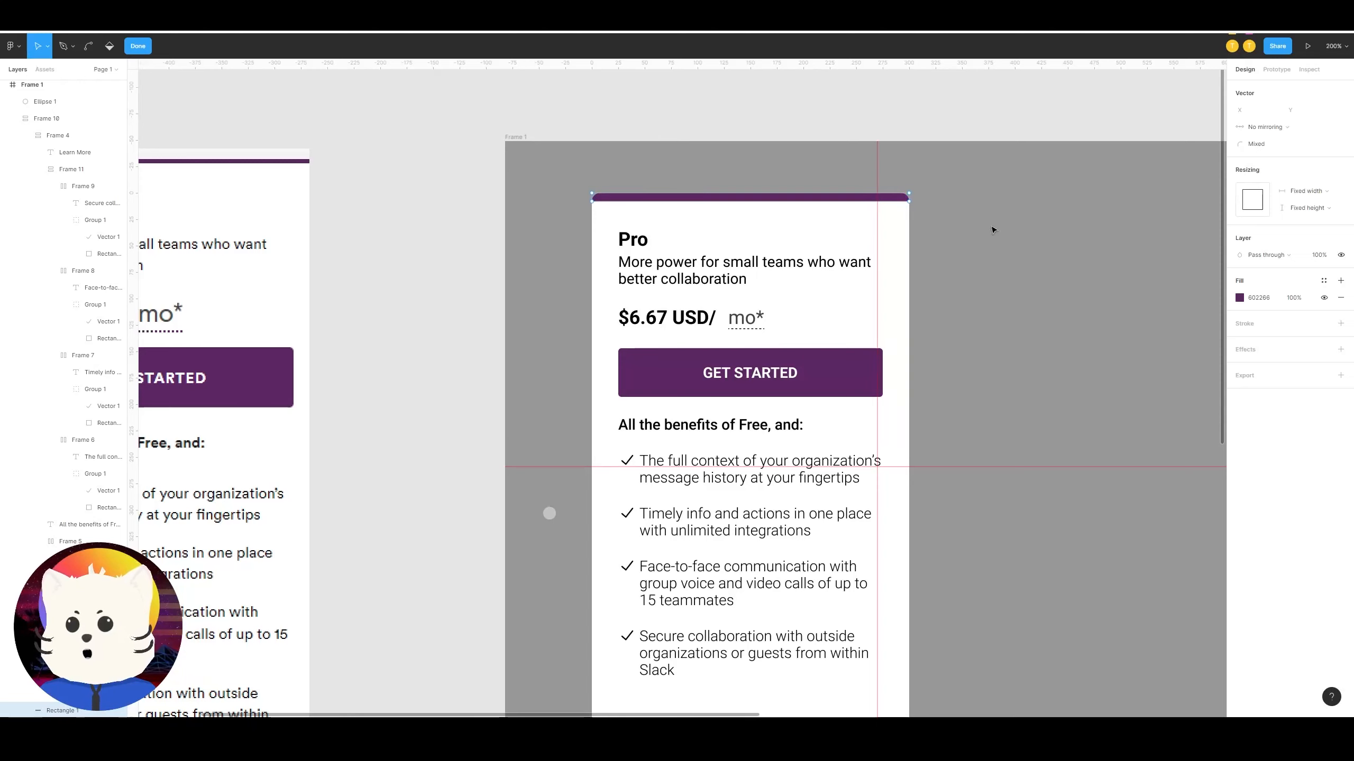
pyautogui.press('Escape')
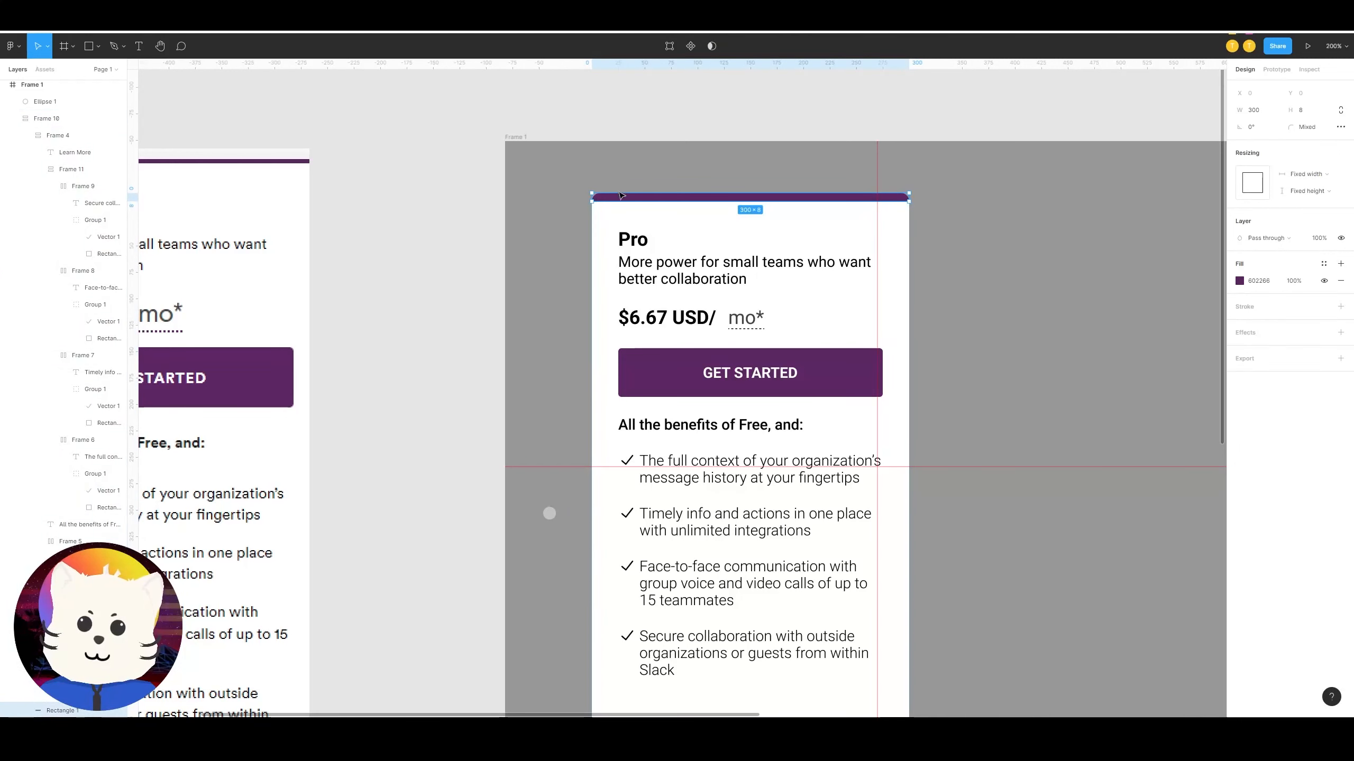
pyautogui.doubleClick(620, 195)
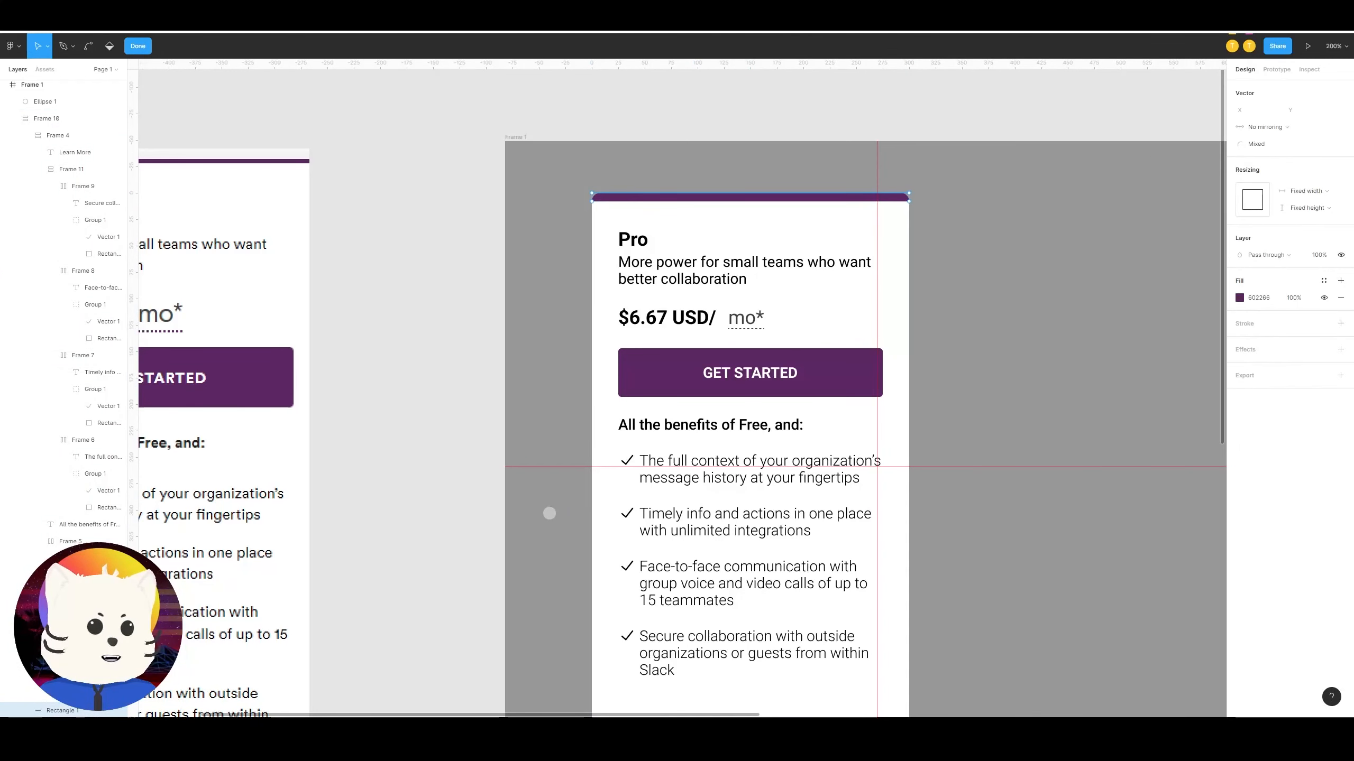
pyautogui.moveTo(555, 176); pyautogui.dragTo(1082, 193)
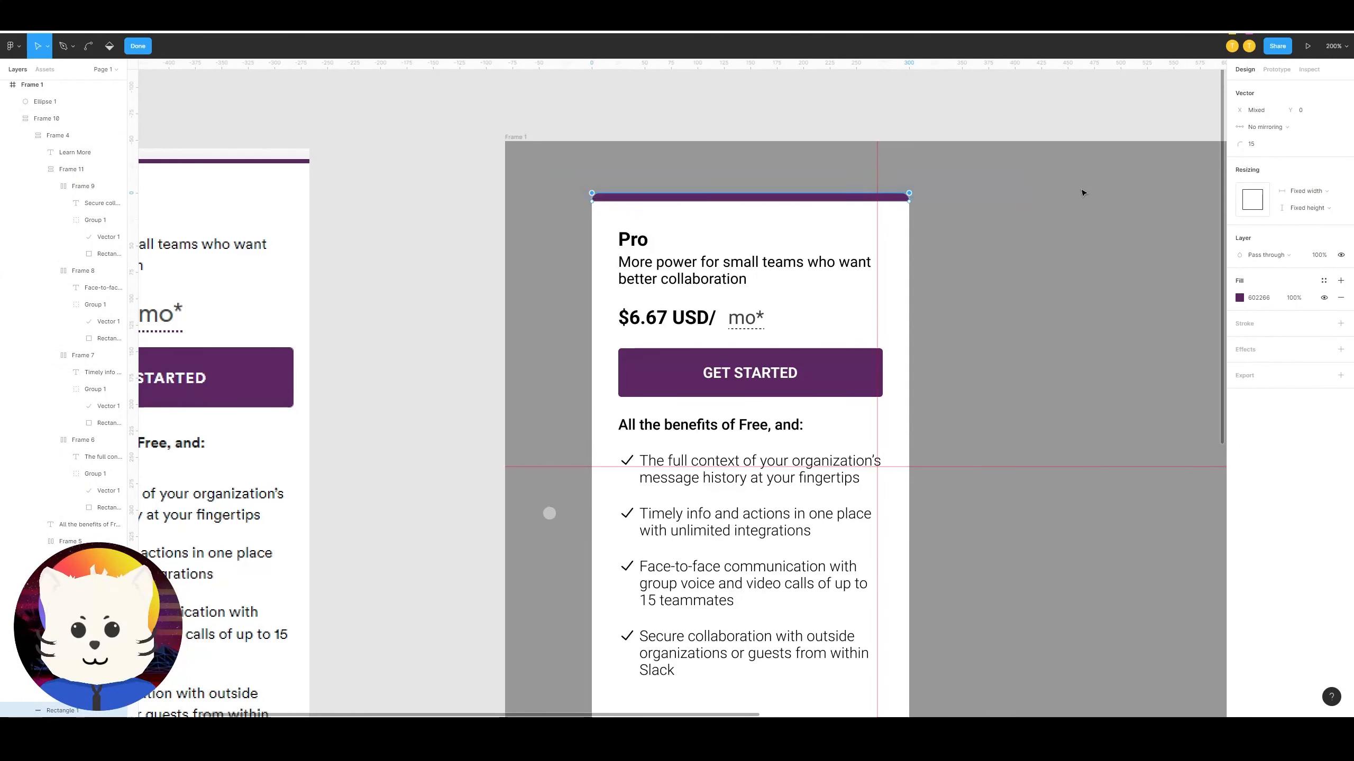
# Step: Inspect the auto layout and corner settings of the white content frame, and view the whole card at 100% zoom
pyautogui.scroll(-5, 953, 281)
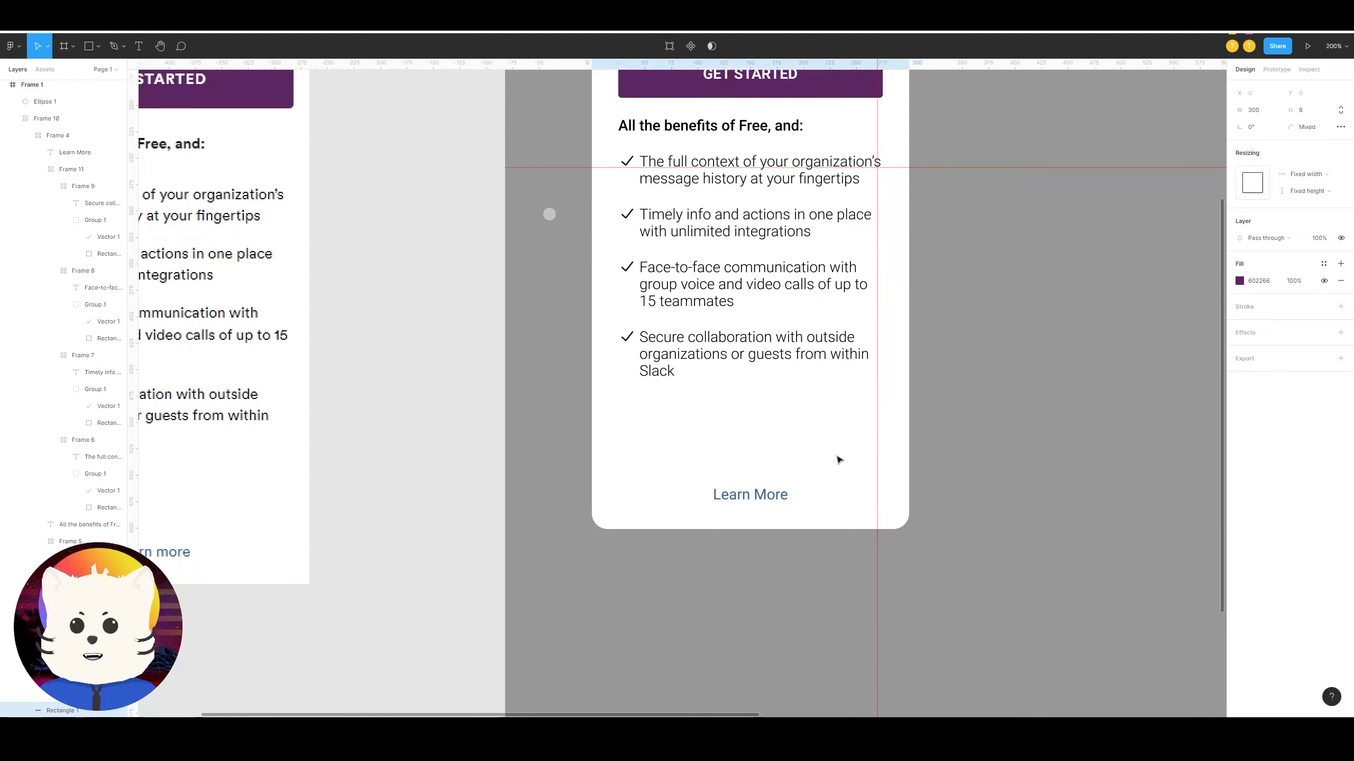
pyautogui.click(838, 459)
pyautogui.click(856, 491)
pyautogui.scroll(7, 856, 491)
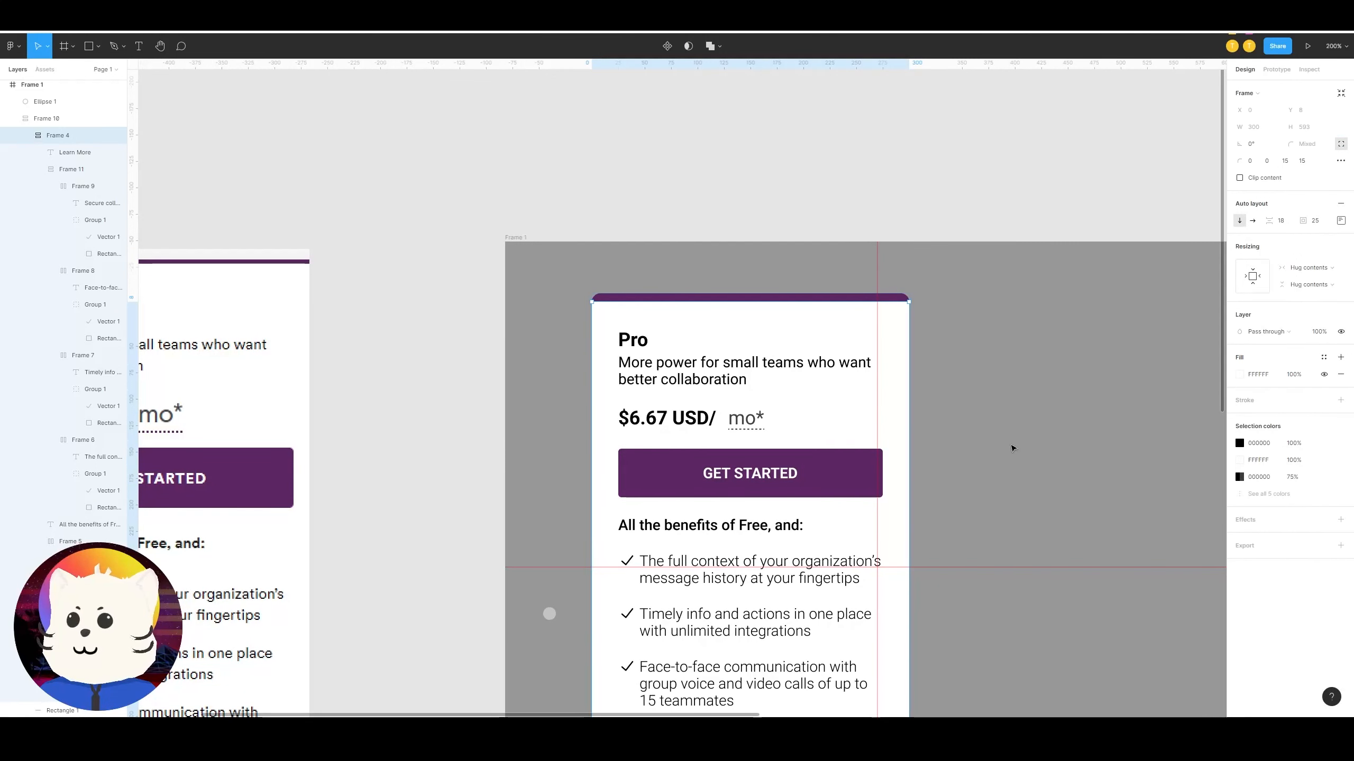
pyautogui.click(1008, 461)
pyautogui.hotkey('shift', '0')
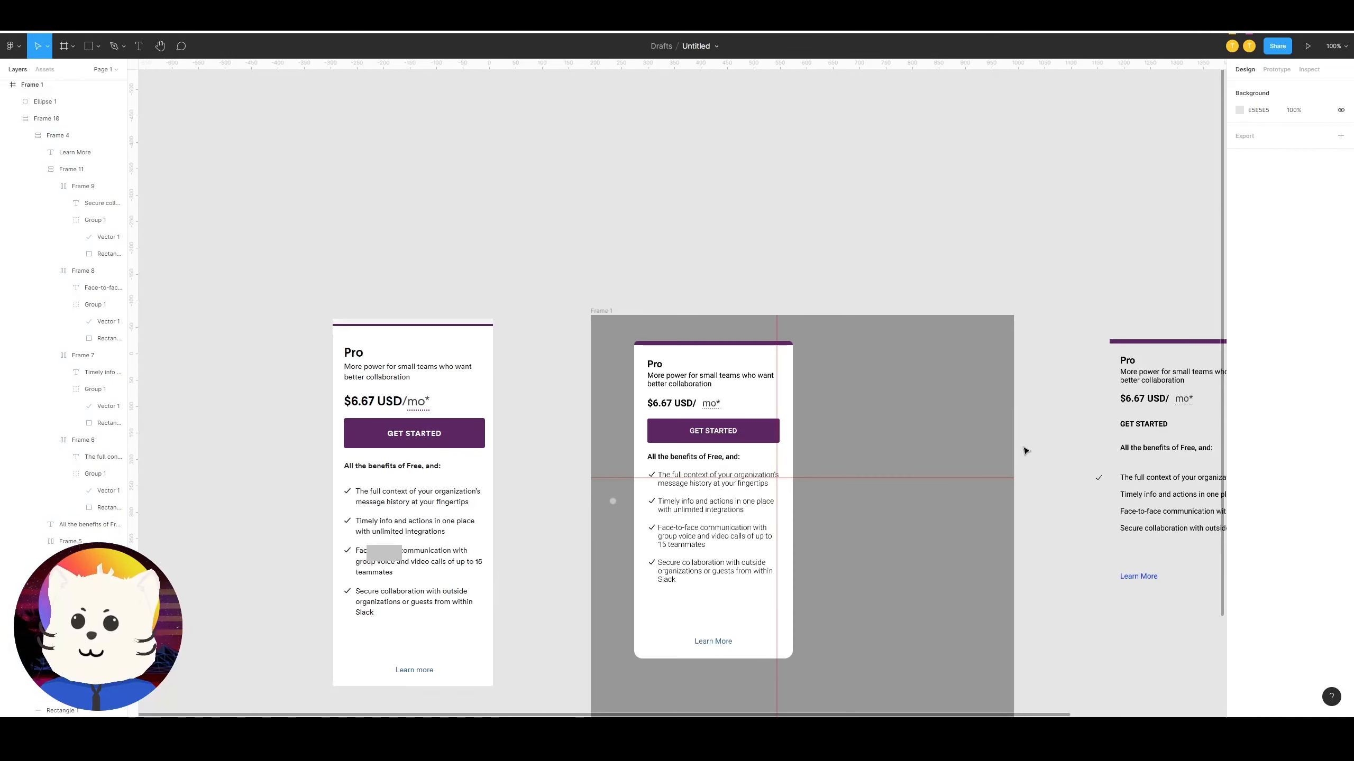
# Step: Remove the small circle beside the card and place a copy of the first benefit's checkmark group on the grey area next to the card
pyautogui.hotkey('ctrl', '=')
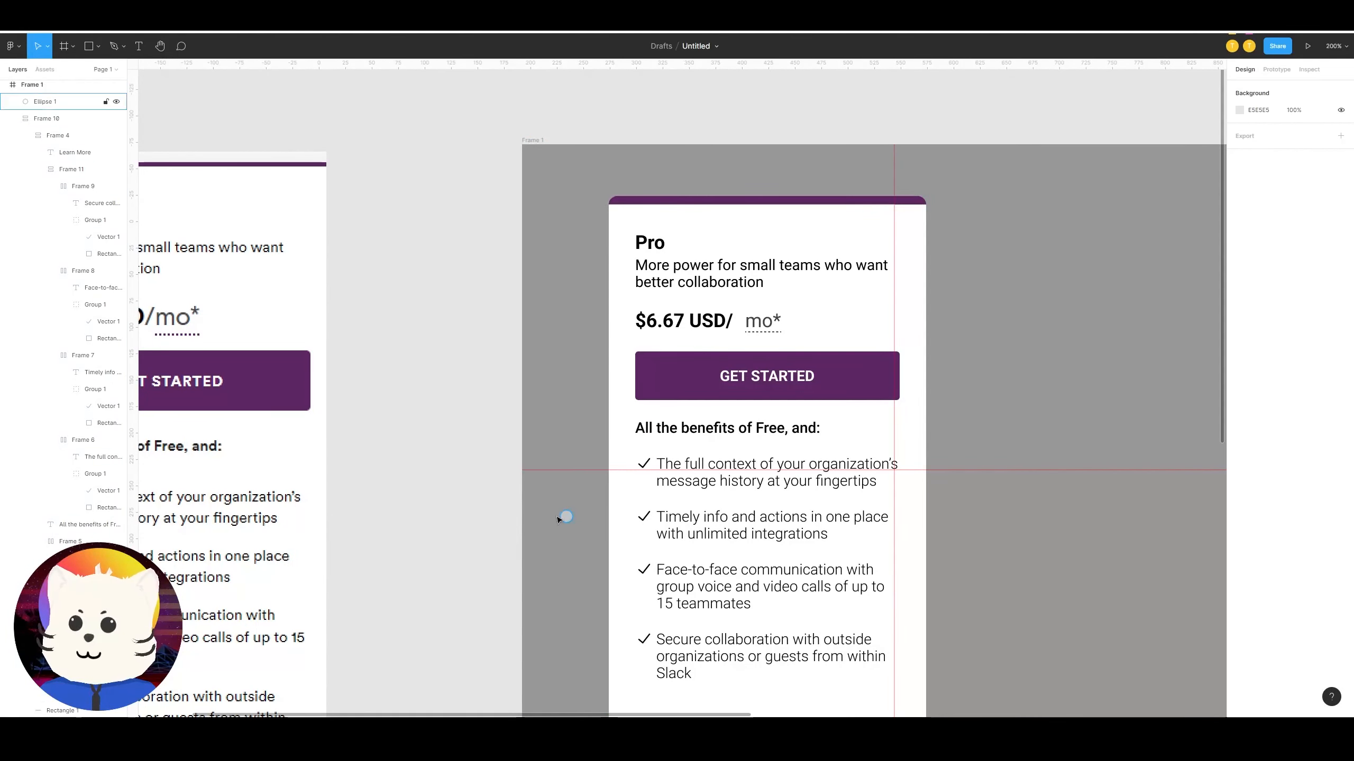
pyautogui.scroll(-2, 565, 514)
pyautogui.hscroll(-2, 565, 514)
pyautogui.keyDown('ctrl'); pyautogui.scroll(5, 662, 453); pyautogui.keyUp('ctrl')
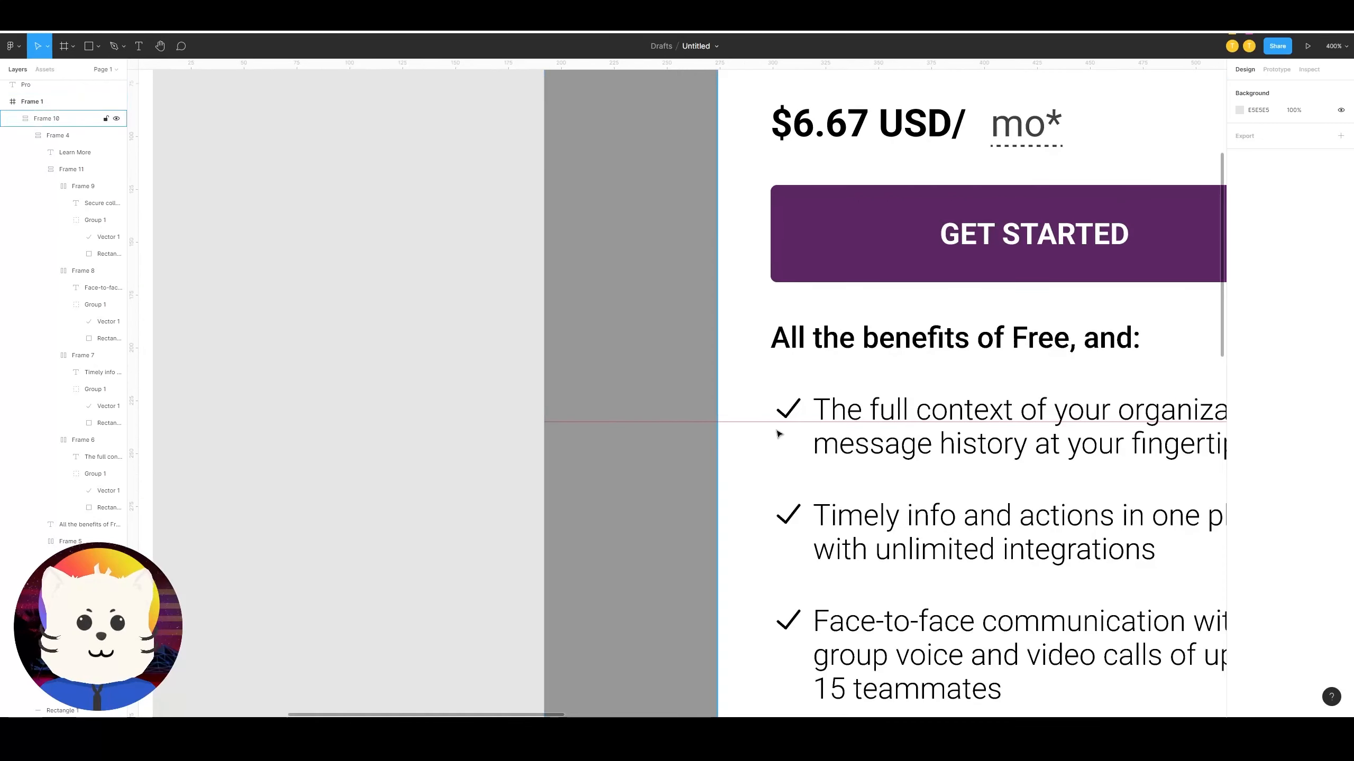
pyautogui.click(794, 419)
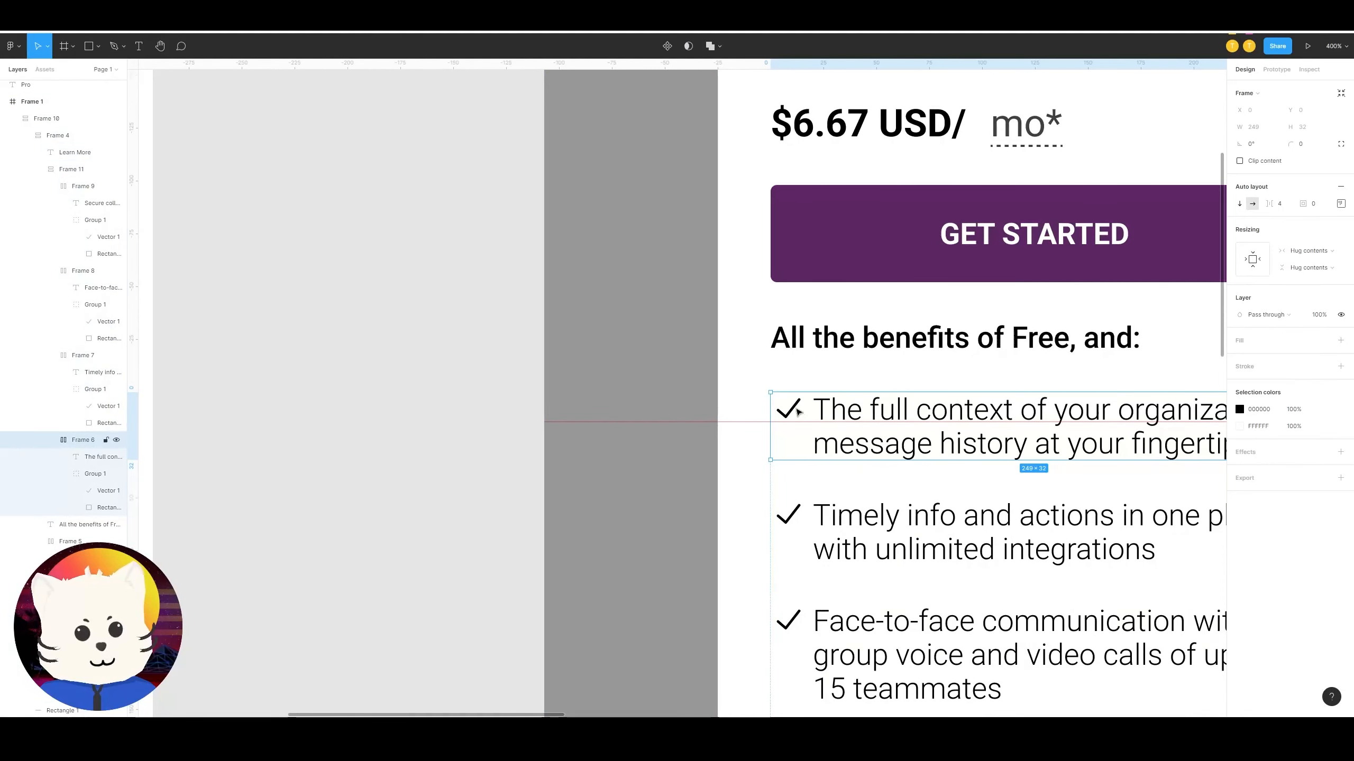
pyautogui.doubleClick(798, 411)
pyautogui.moveTo(798, 411); pyautogui.dragTo(671, 441)
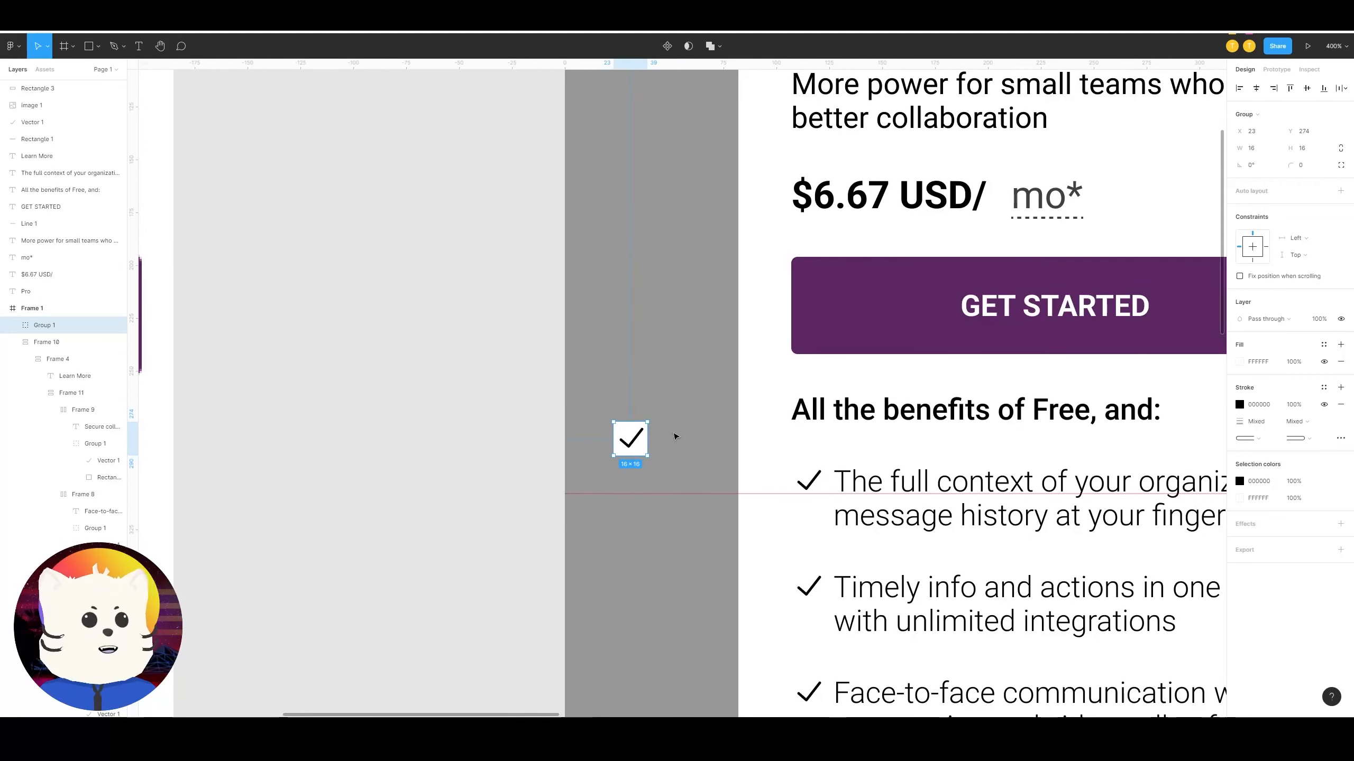
# Step: Select the original checkmark group inside the first benefit row
pyautogui.tripleClick(808, 474)
pyautogui.doubleClick(808, 474)
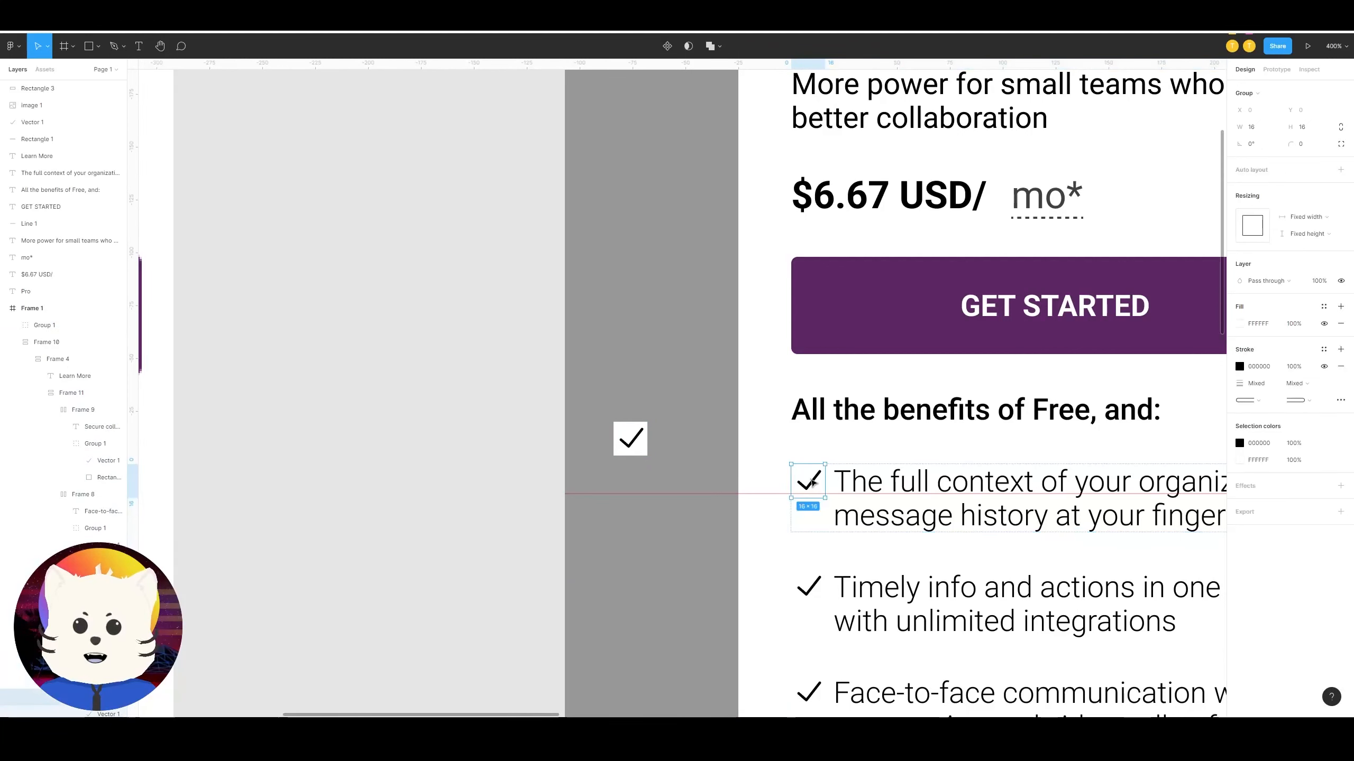
# Step: Delete the white background rectangle behind the checkmark of the first benefit, "The full context of your organization's message history"
pyautogui.doubleClick(808, 474)
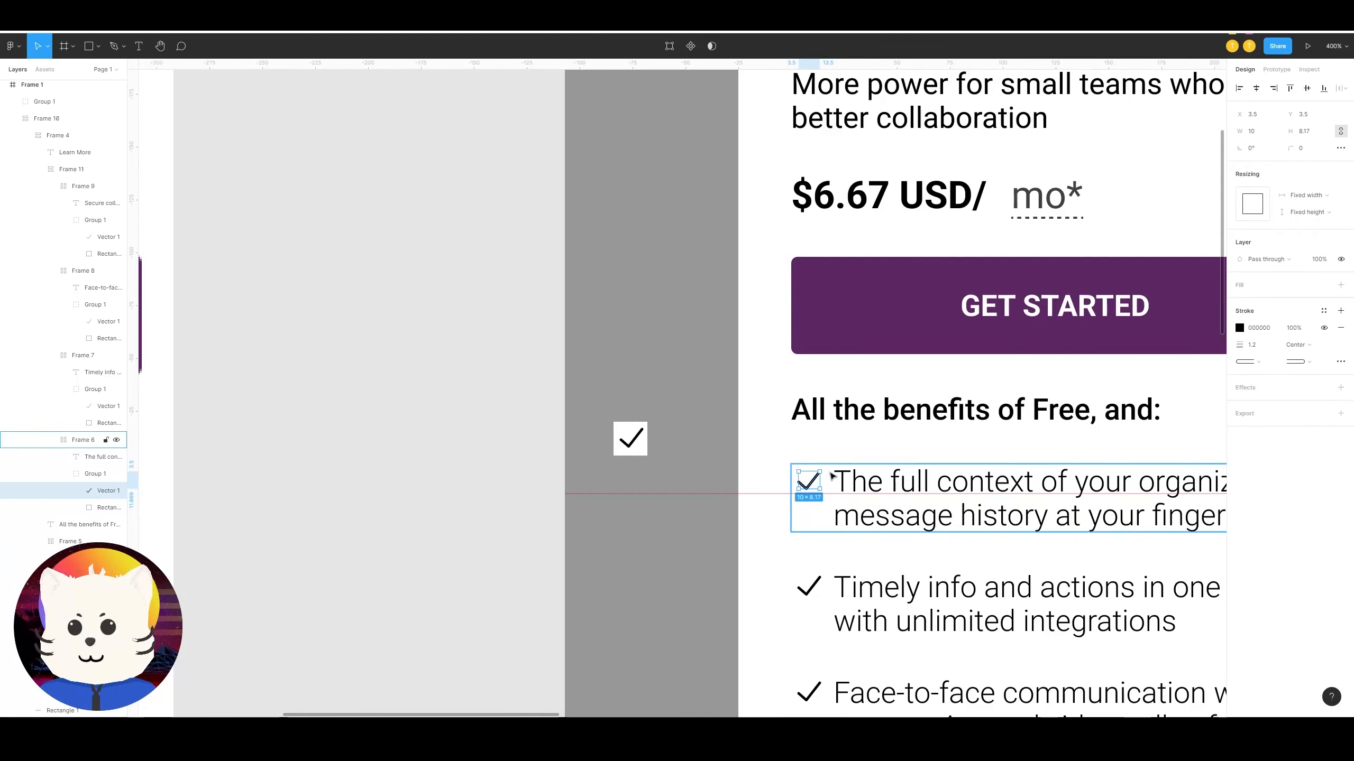
pyautogui.hotkey('ctrl', '+')
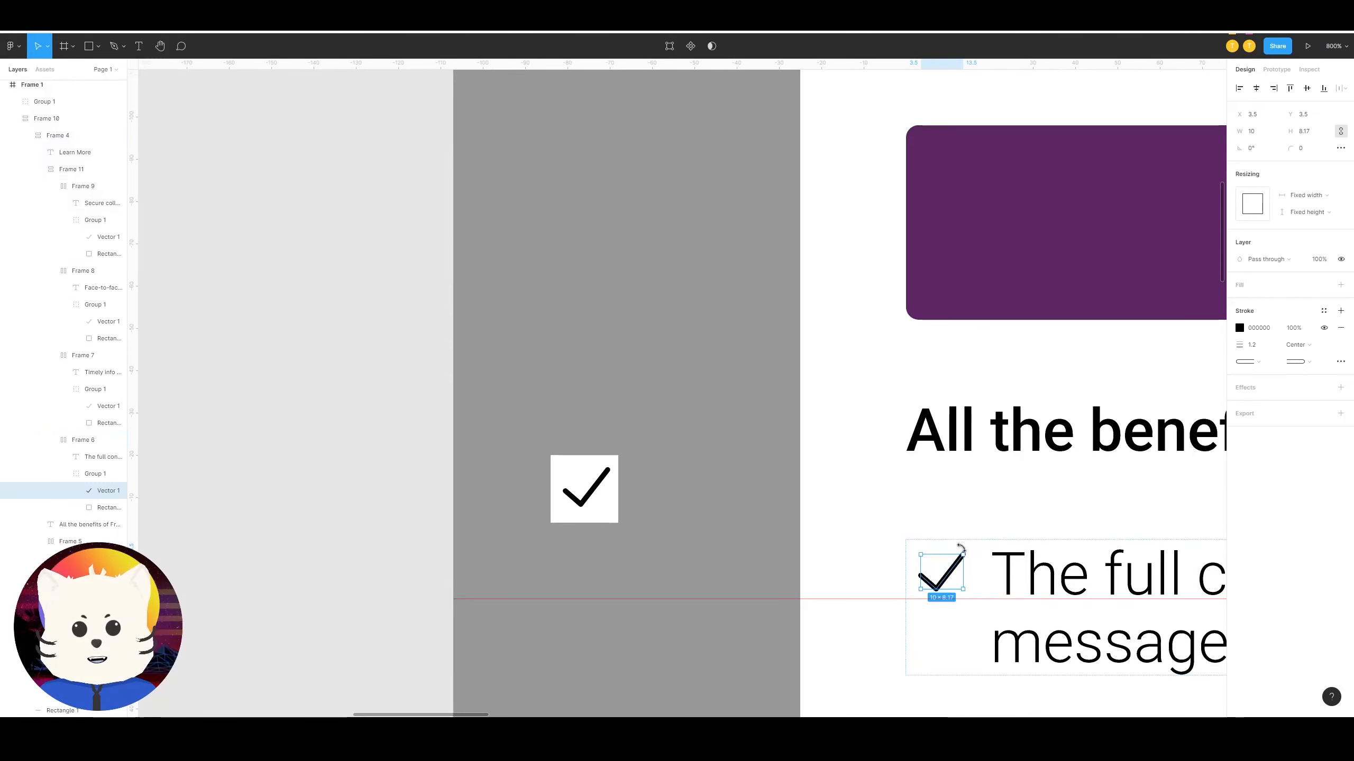
pyautogui.click(984, 564)
pyautogui.press('Delete')
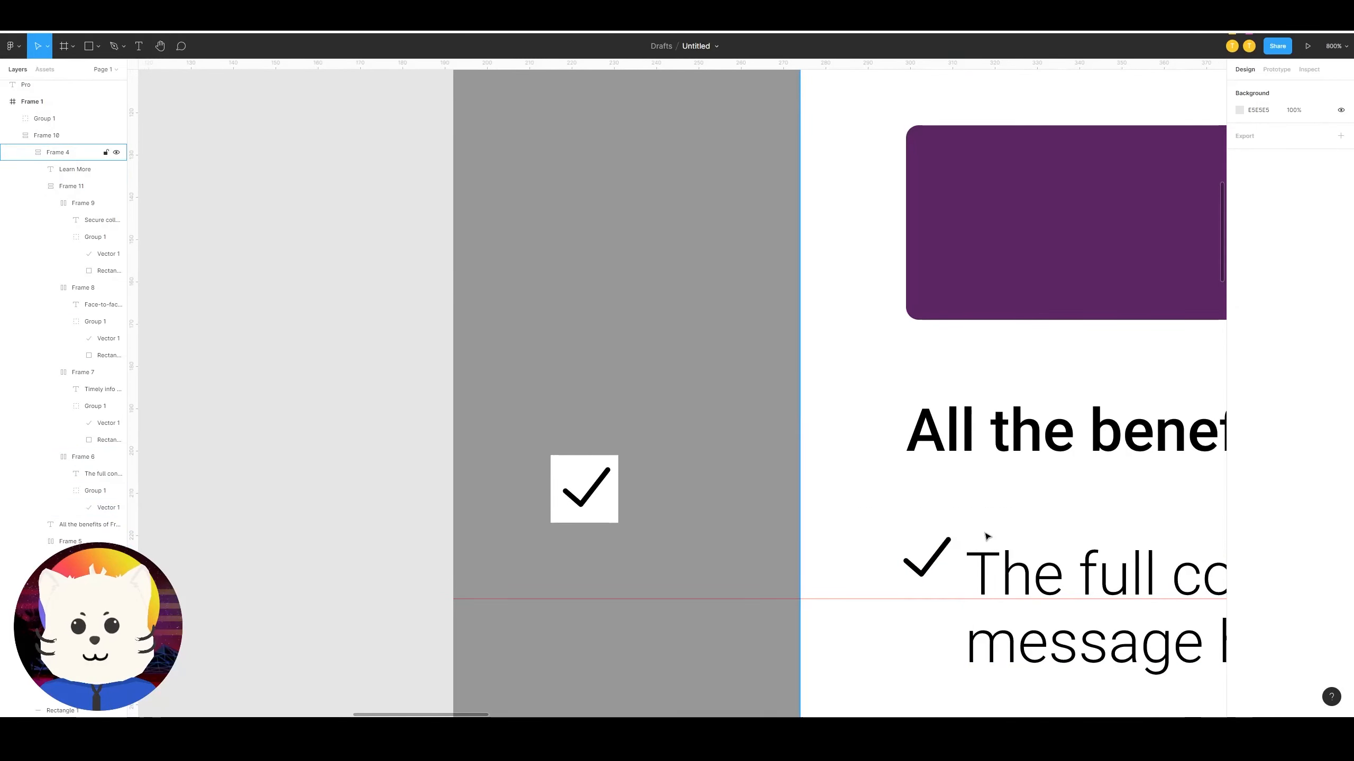
# Step: Try moving the spare boxed checkmark group within the grey frame, and undo the move
pyautogui.hotkey('ctrl', '-')
pyautogui.moveTo(787, 480); pyautogui.dragTo(520, 444)
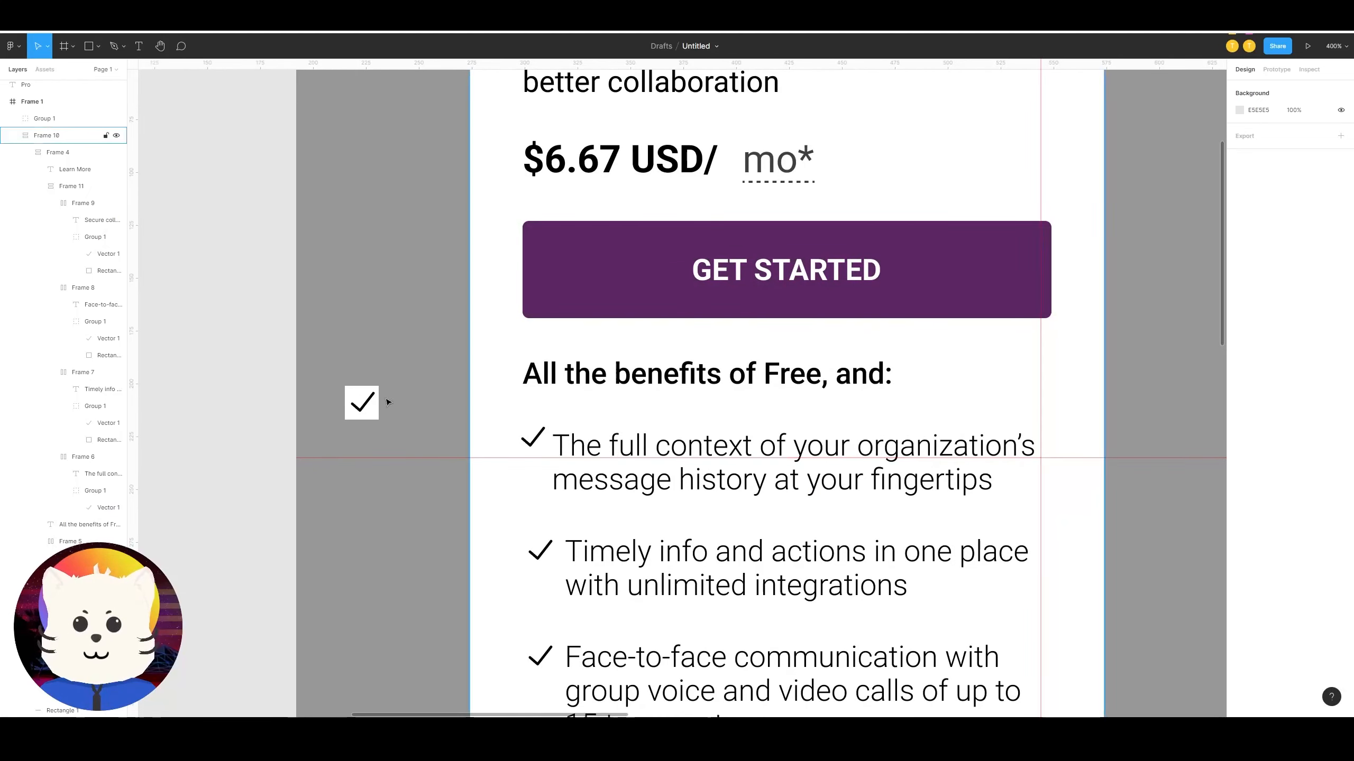
pyautogui.moveTo(370, 400)
pyautogui.mouseDown()
pyautogui.moveTo(370, 370)
pyautogui.moveTo(380, 407)
pyautogui.mouseUp()
pyautogui.hotkey('ctrl', 'z')
pyautogui.click(370, 401)
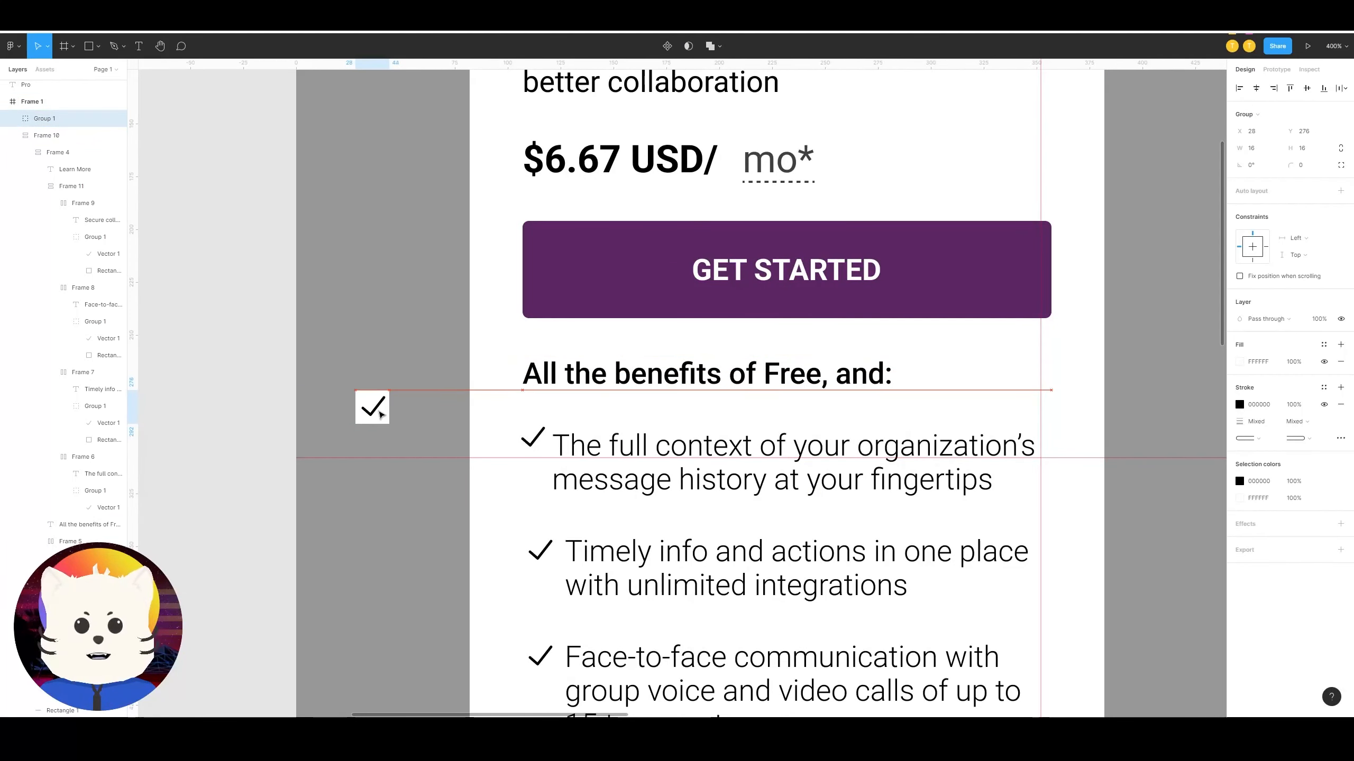
pyautogui.hotkey('ctrl', 'z')
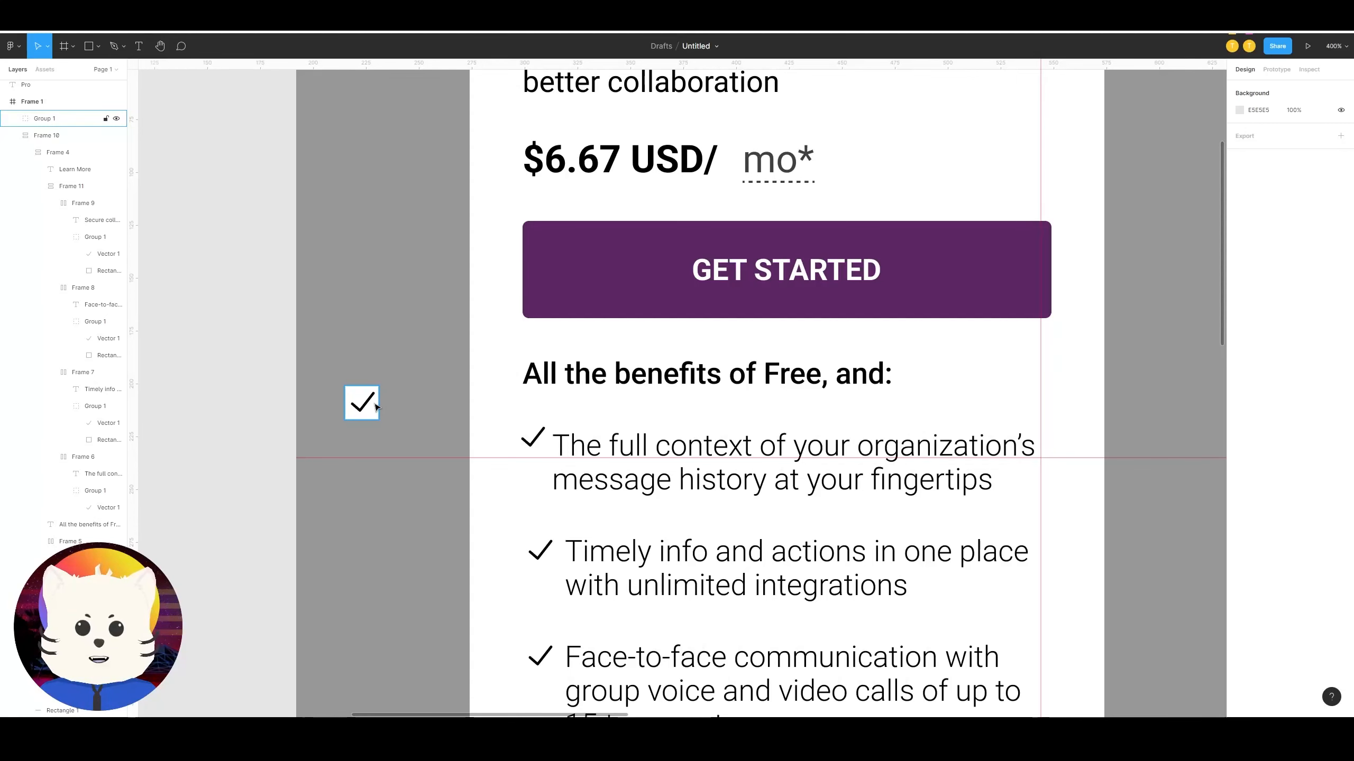
# Step: Try stretching the spare checkmark's upper end point beyond its white box in vector editing
pyautogui.doubleClick(373, 403)
pyautogui.moveTo(374, 393); pyautogui.dragTo(367, 397)
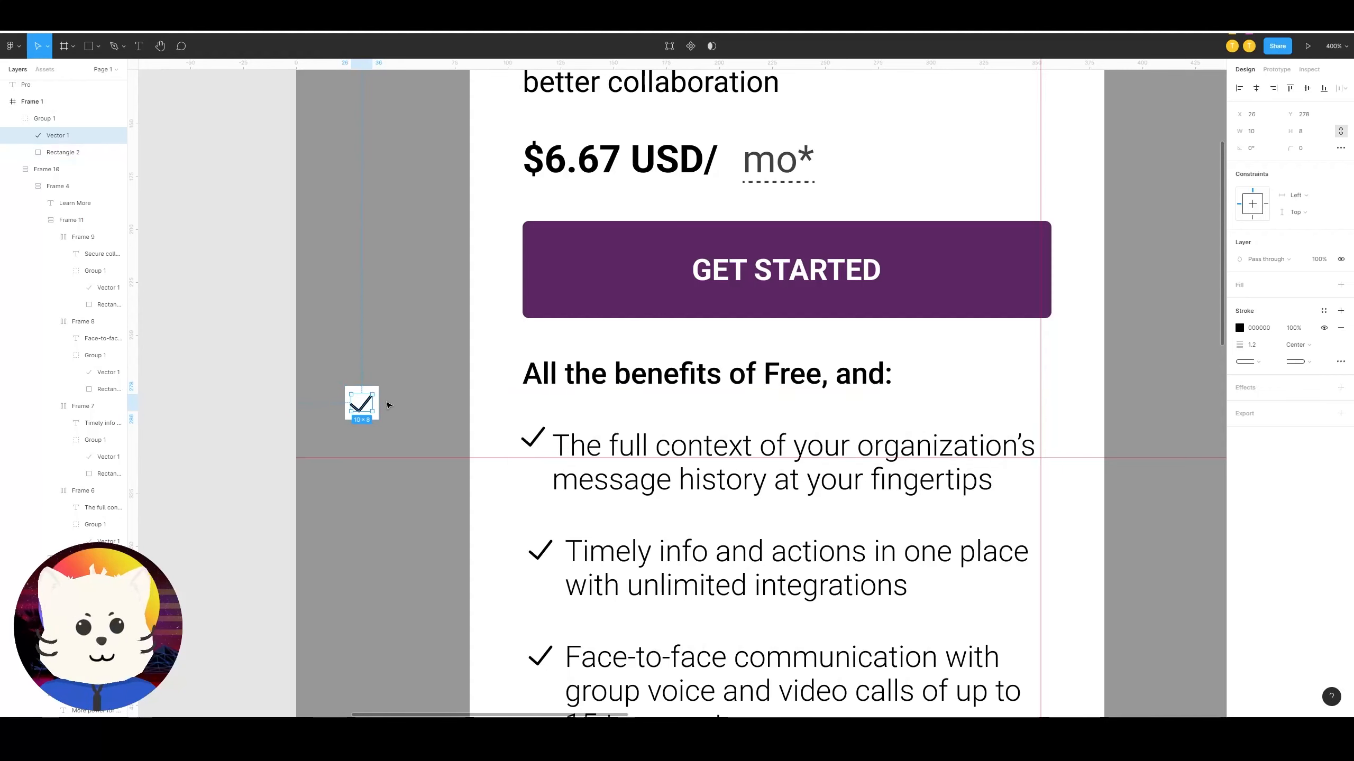
pyautogui.doubleClick(362, 396)
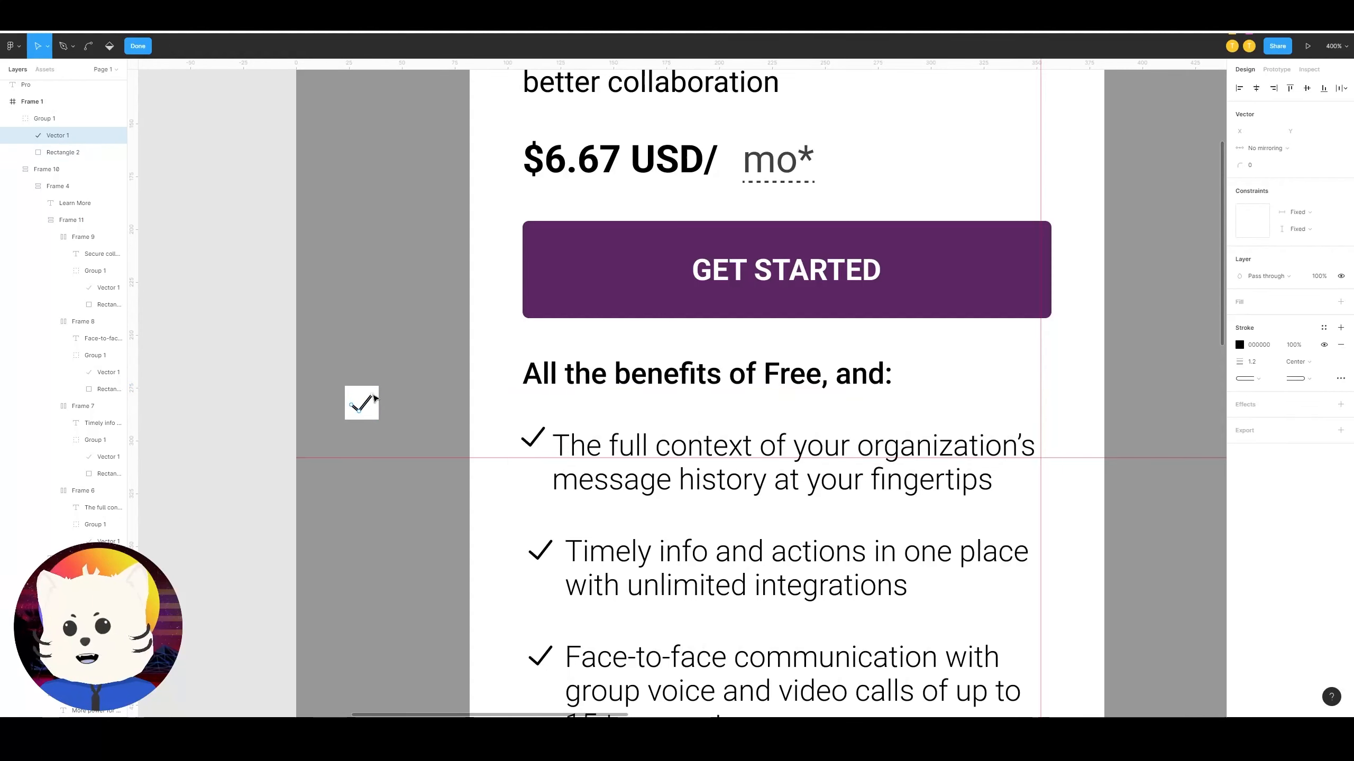
pyautogui.moveTo(372, 395); pyautogui.dragTo(381, 379)
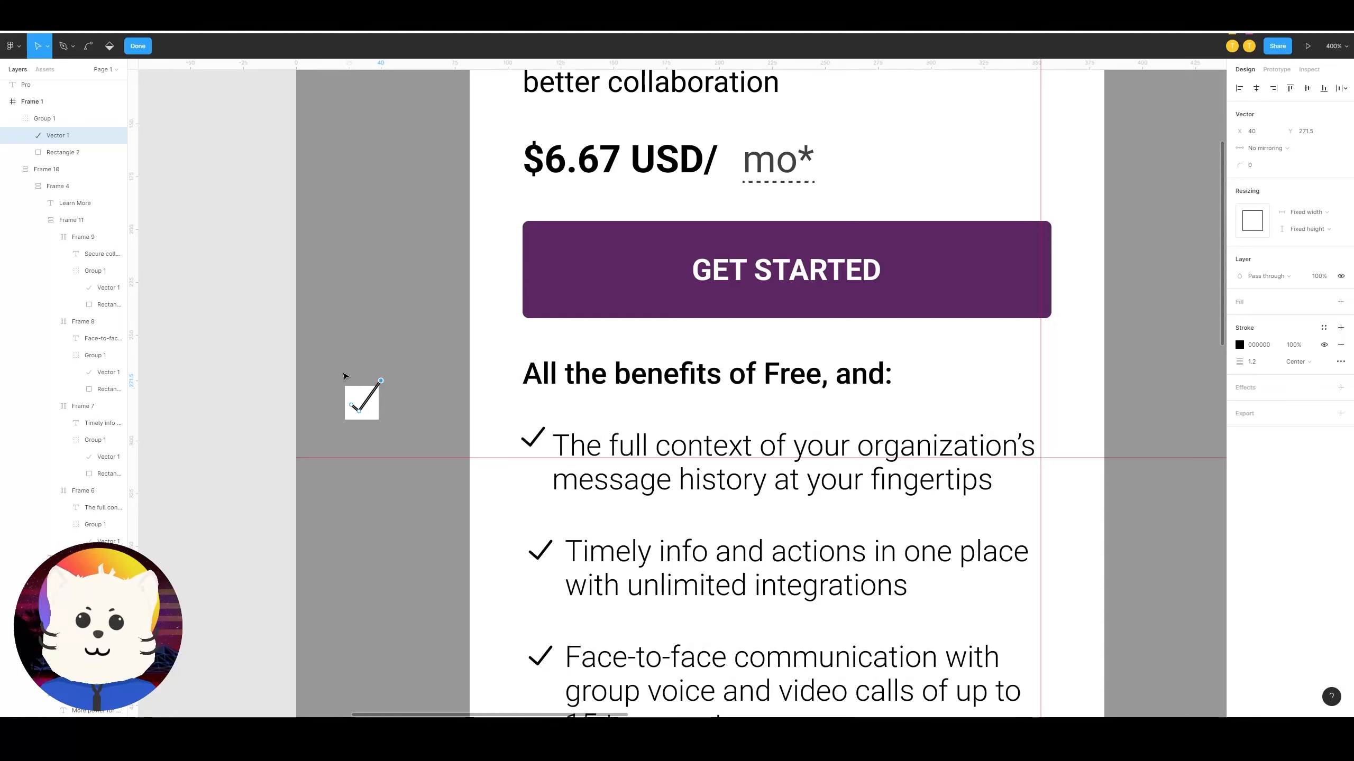
pyautogui.click(405, 385)
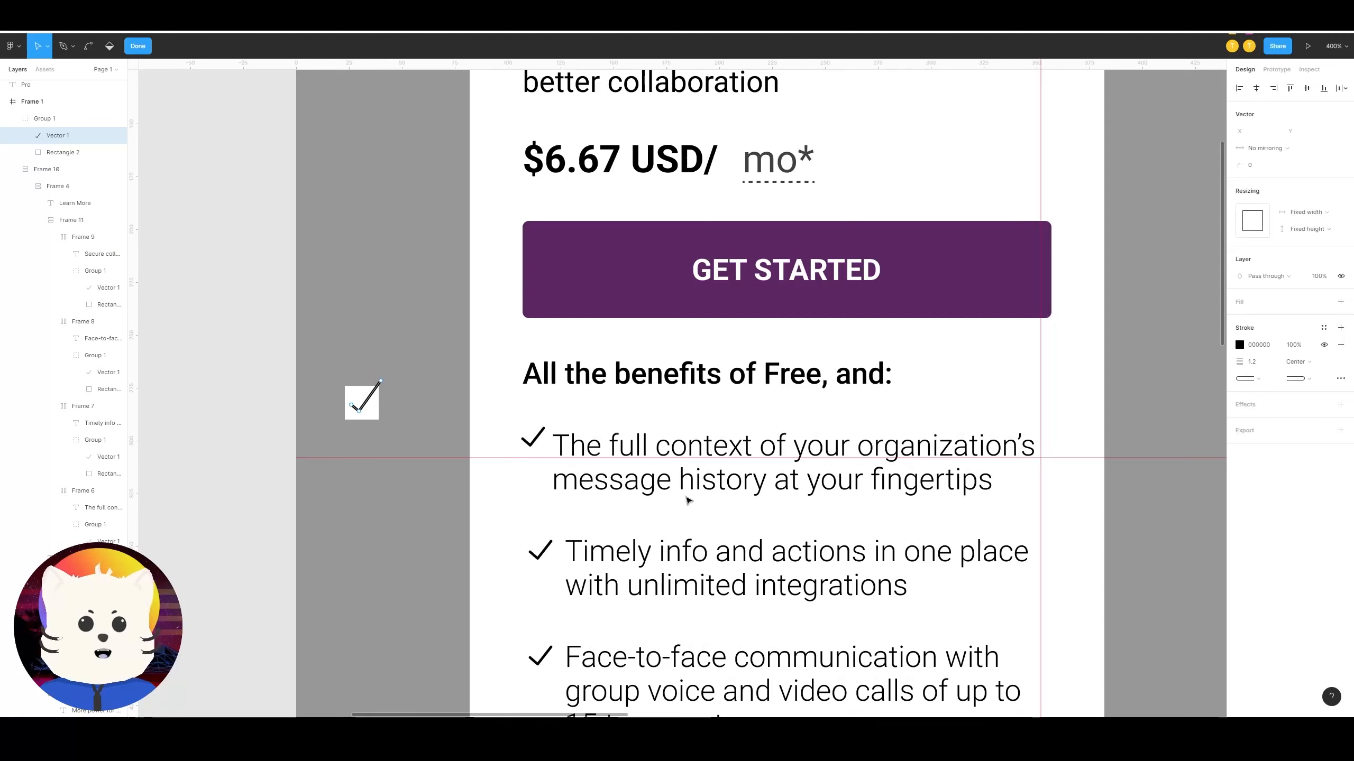
pyautogui.press('Escape')
pyautogui.click(674, 454)
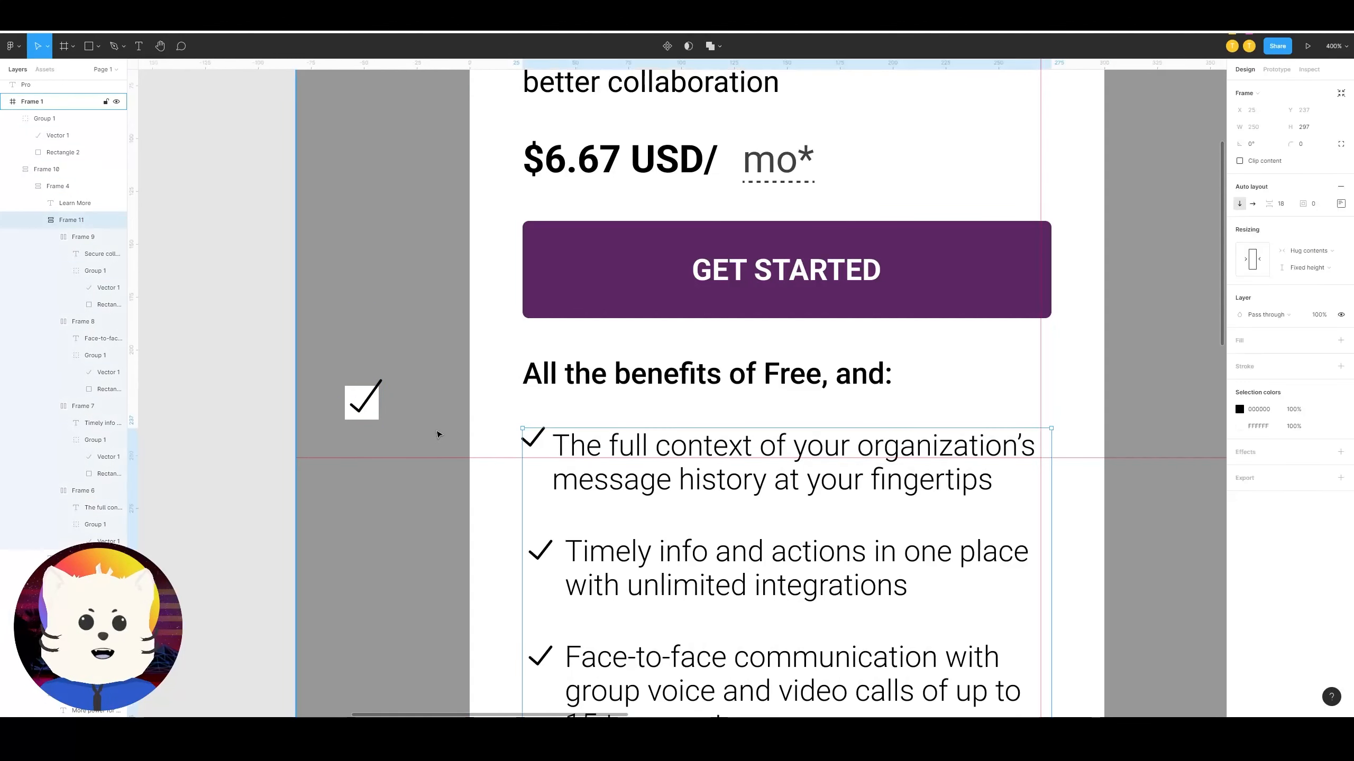
# Step: Undo the stretching of the spare checkmark's end point and leave vector editing
pyautogui.hotkey('ctrl', 'z')
pyautogui.hotkey('ctrl', 'z')
pyautogui.hotkey('ctrl', 'z')
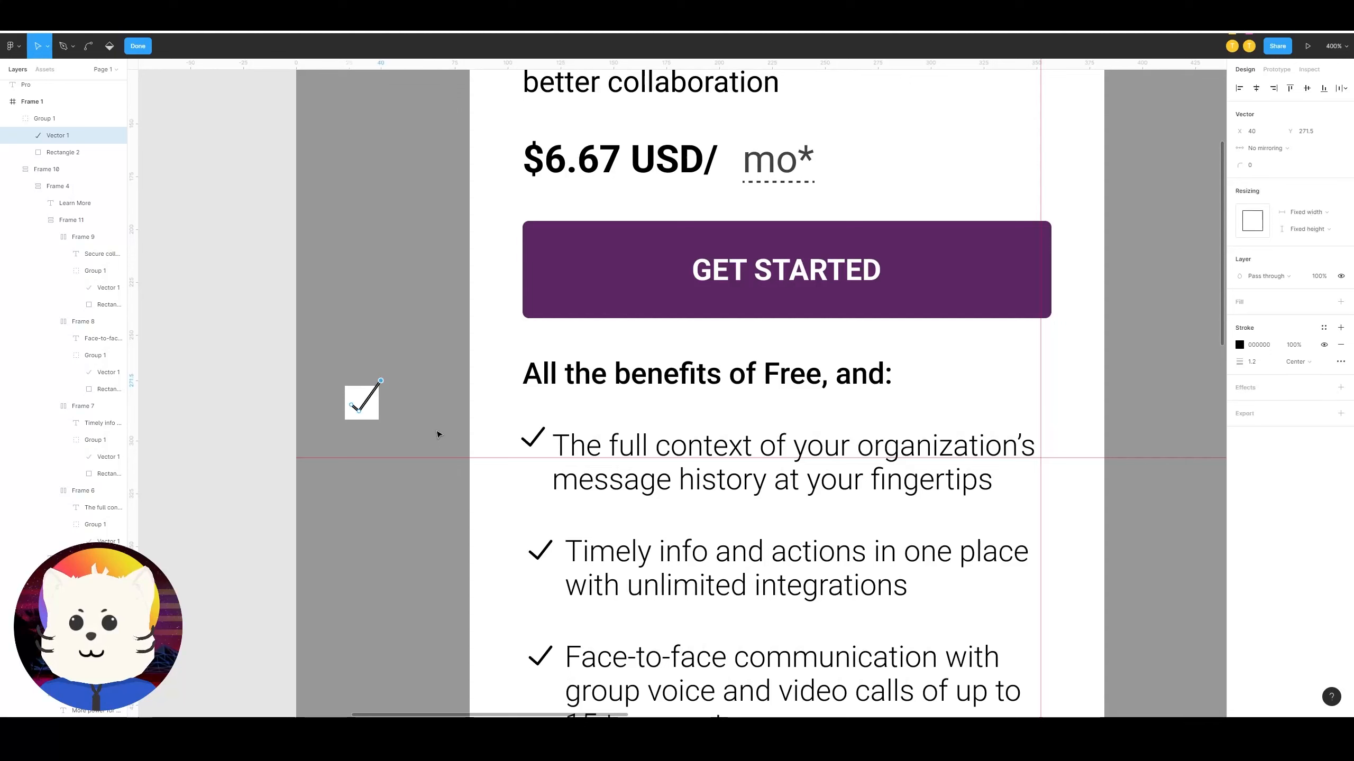
pyautogui.press('Escape')
pyautogui.press('Escape')
pyautogui.moveTo(438, 432); pyautogui.dragTo(577, 421)
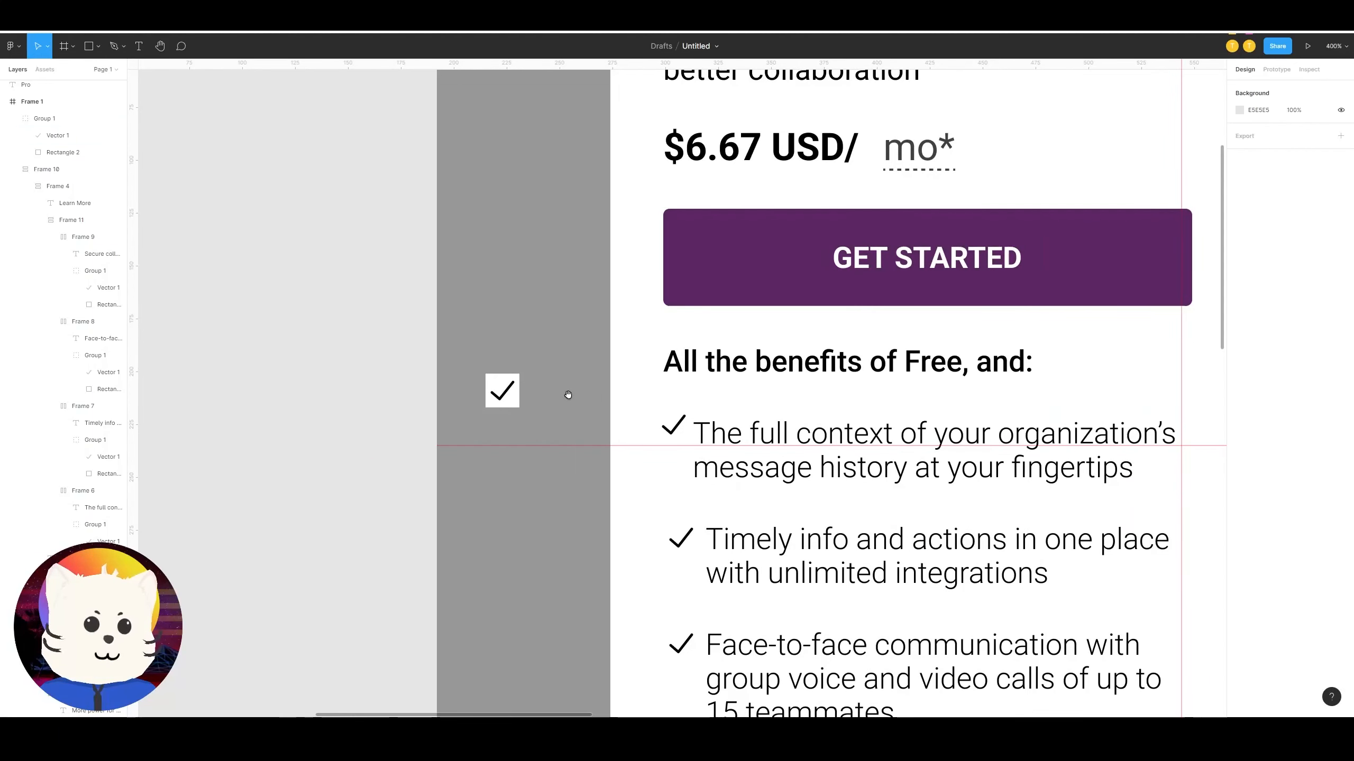
pyautogui.click(509, 388)
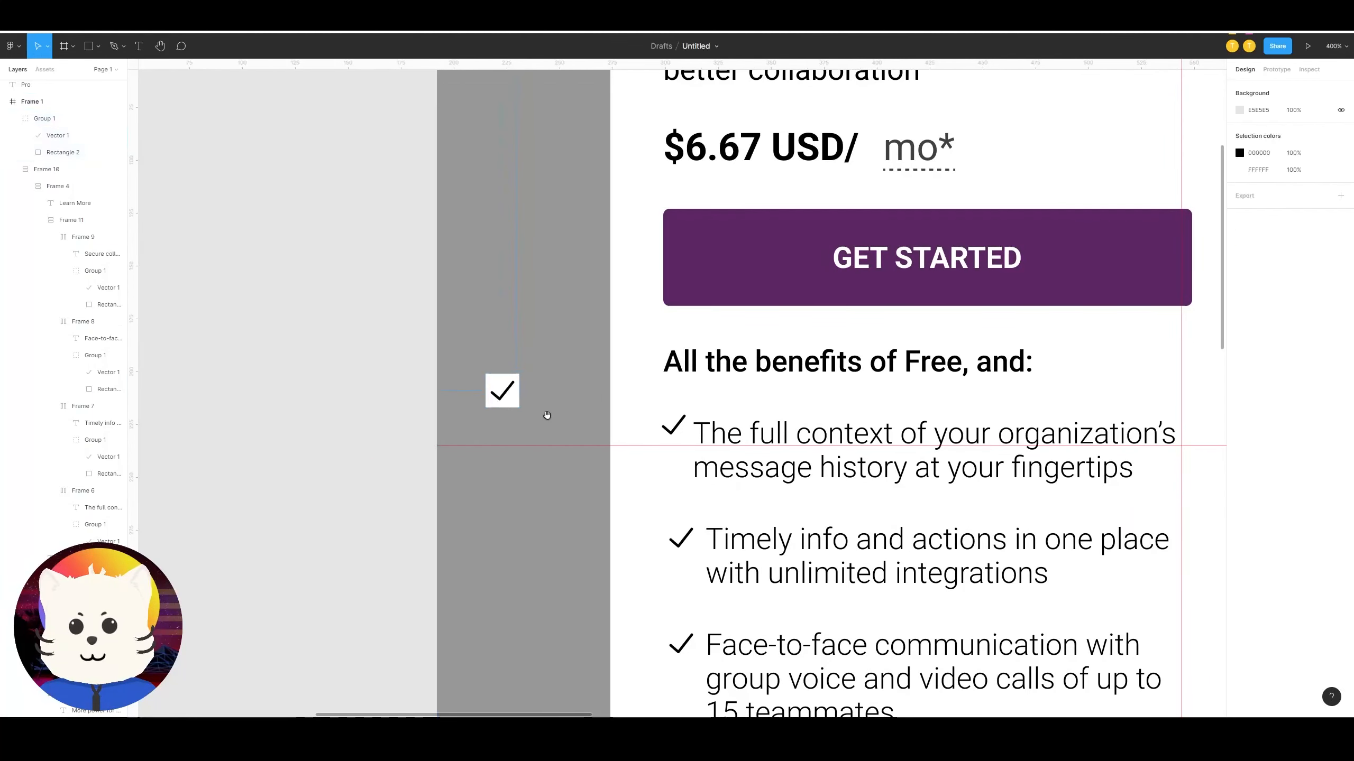
pyautogui.moveTo(547, 415); pyautogui.dragTo(511, 377)
pyautogui.click(633, 386)
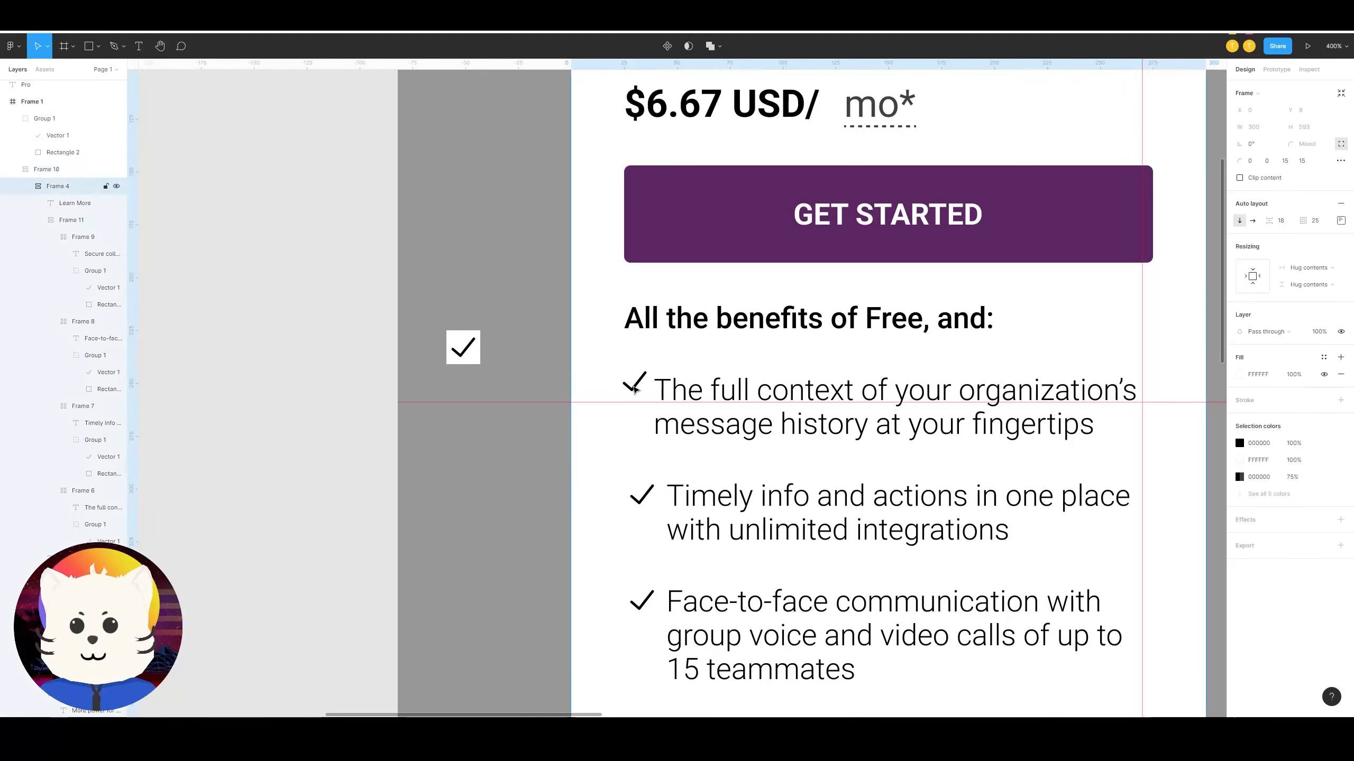
pyautogui.doubleClick(633, 387)
pyautogui.doubleClick(636, 389)
pyautogui.press('Escape')
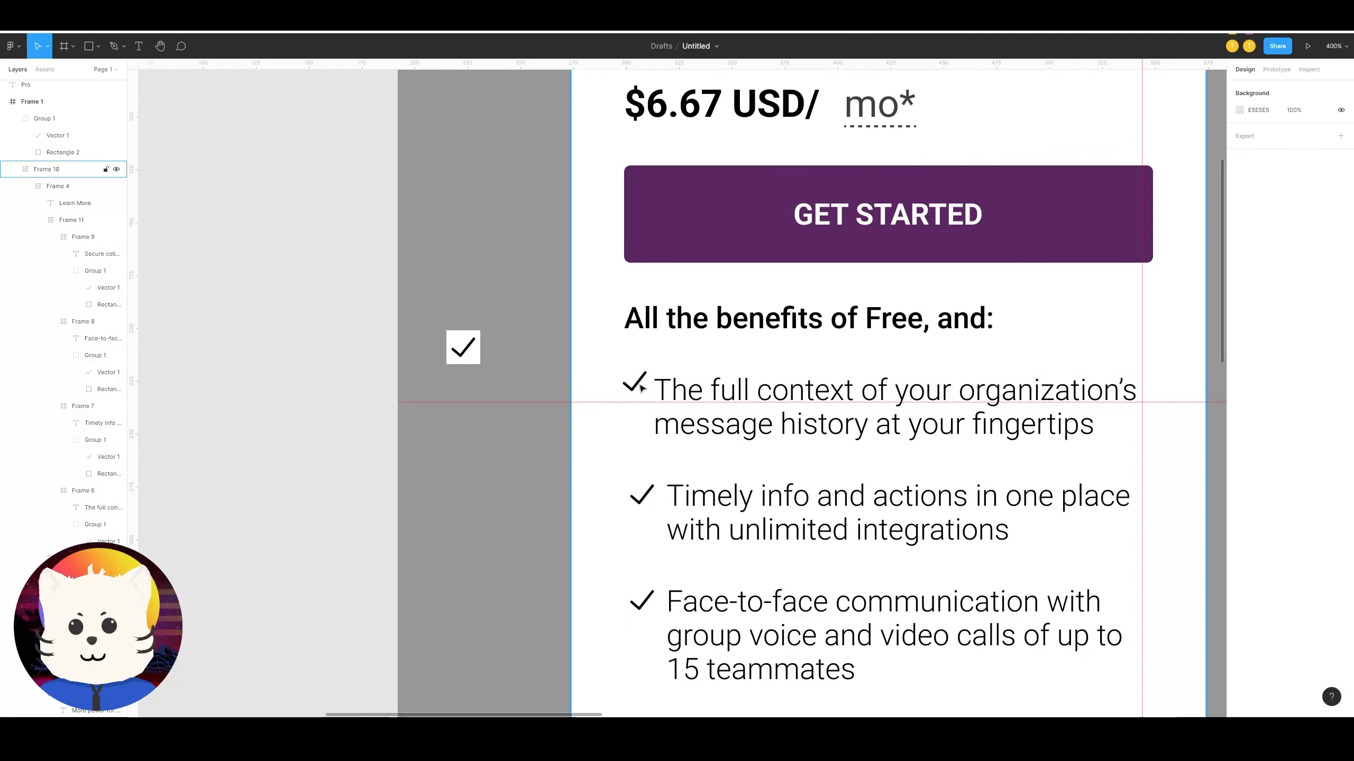
# Step: Move the spare boxed checkmark group into the first benefit row and delete the bare checkmark there
pyautogui.moveTo(476, 353); pyautogui.dragTo(499, 360)
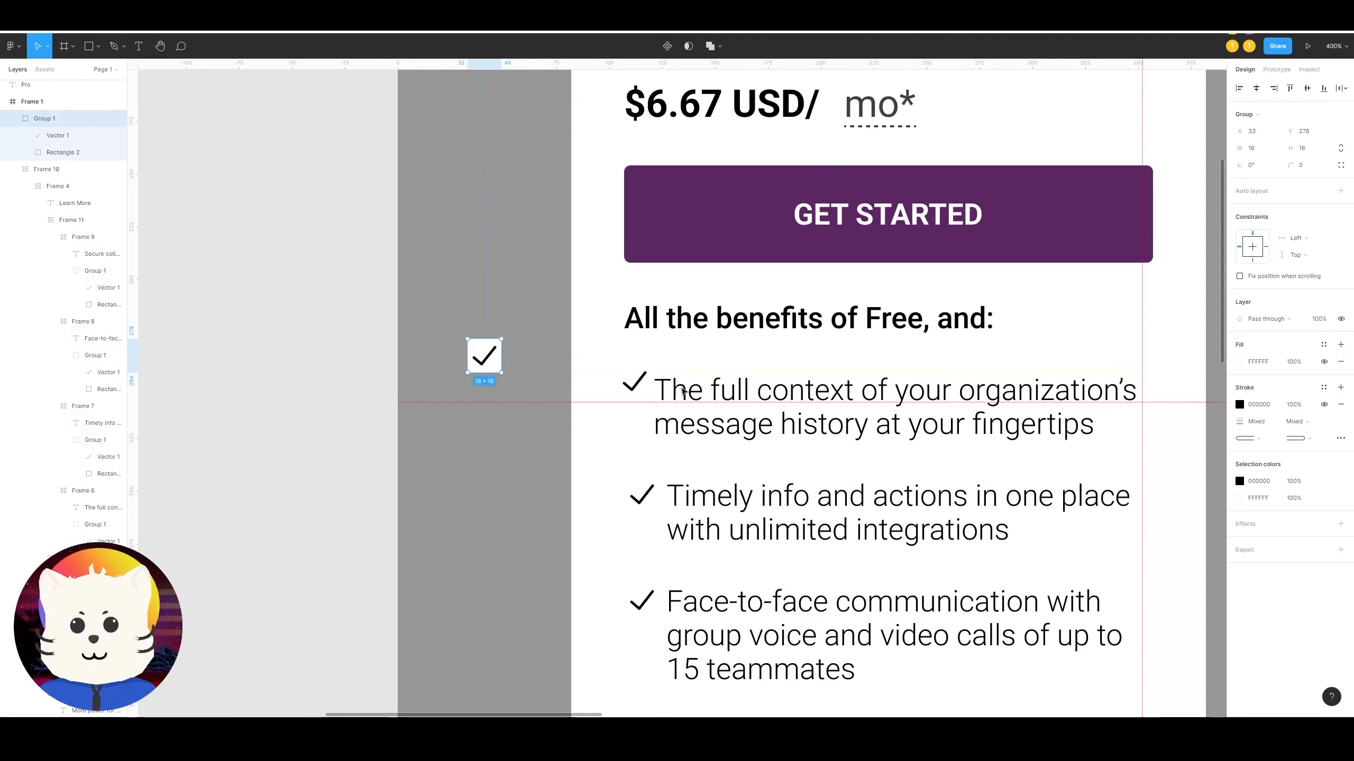
pyautogui.click(644, 387)
pyautogui.press('Escape')
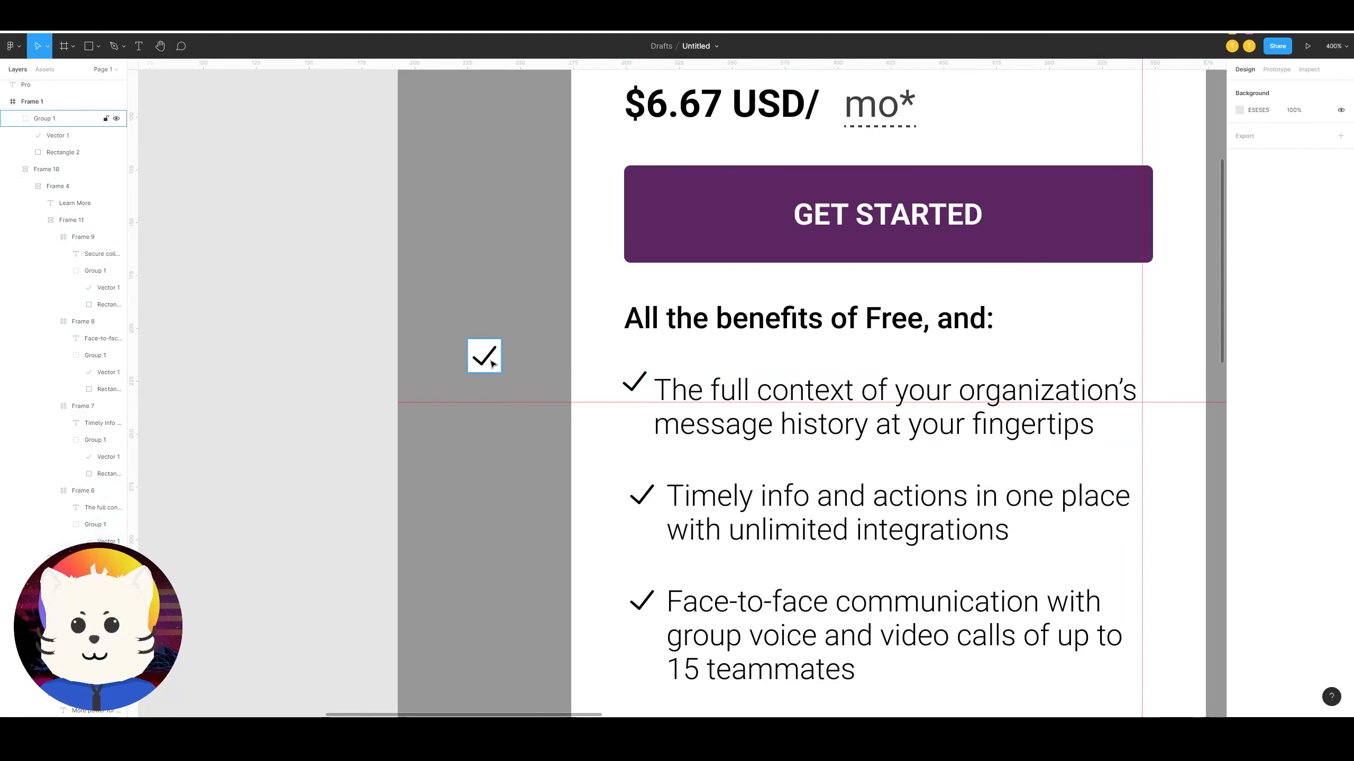
pyautogui.moveTo(492, 364); pyautogui.dragTo(639, 384)
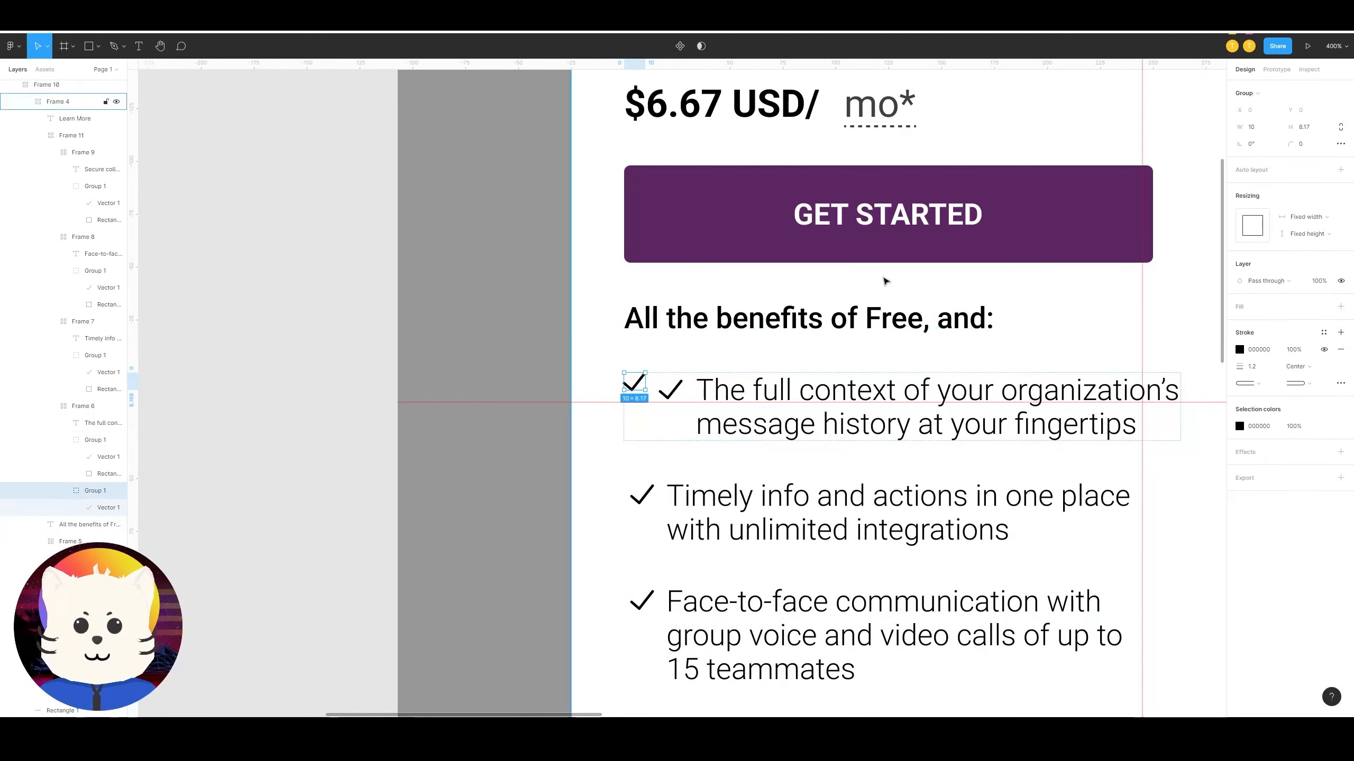
pyautogui.press('Delete')
pyautogui.hotkey('shift', '0')
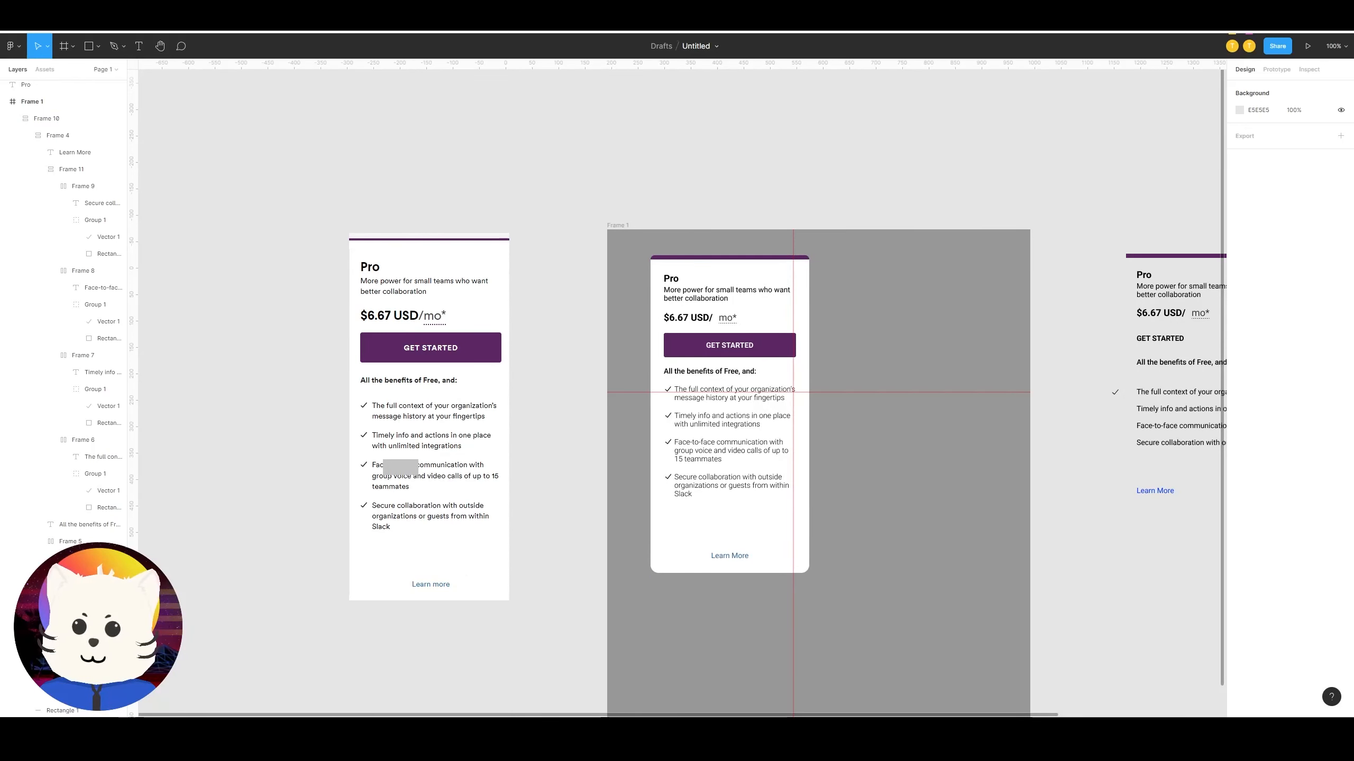
pyautogui.moveTo(324, 744)
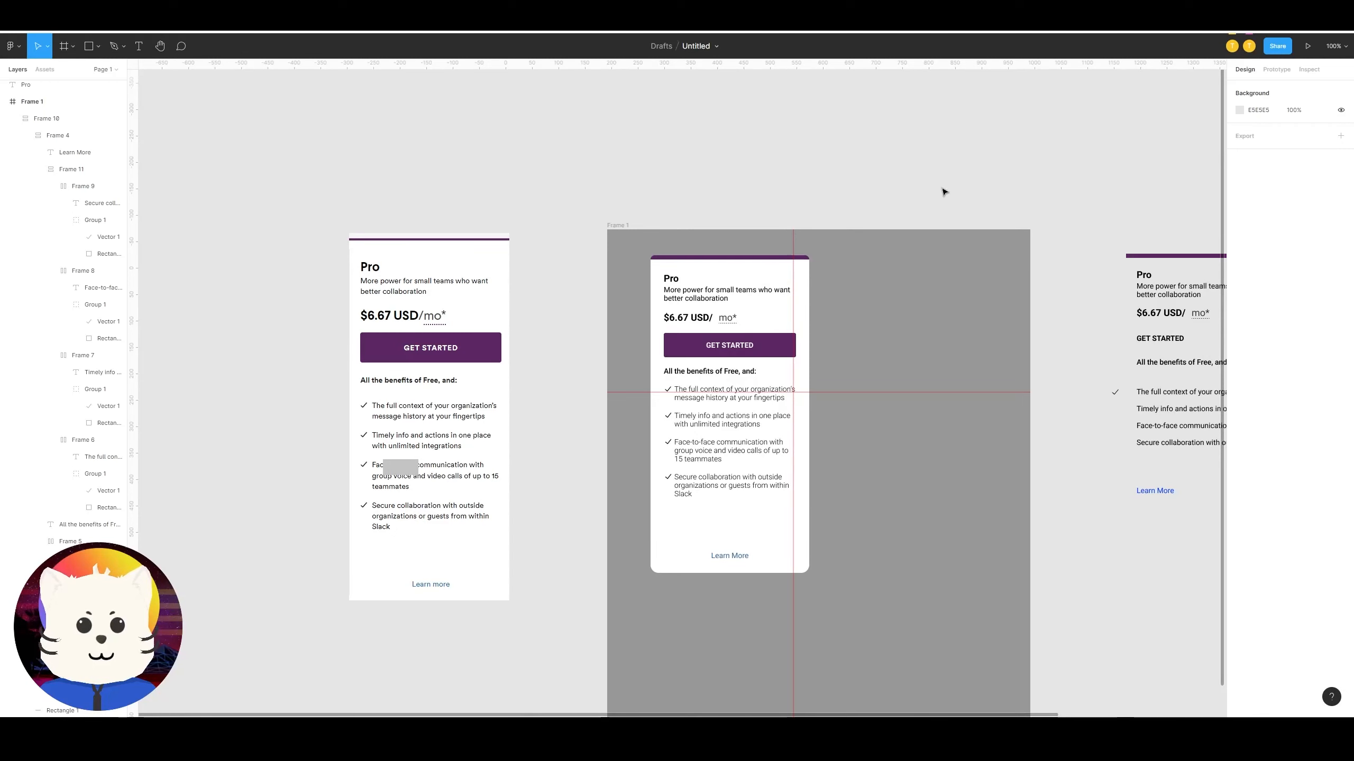
pyautogui.hotkey('ctrl', 'v')
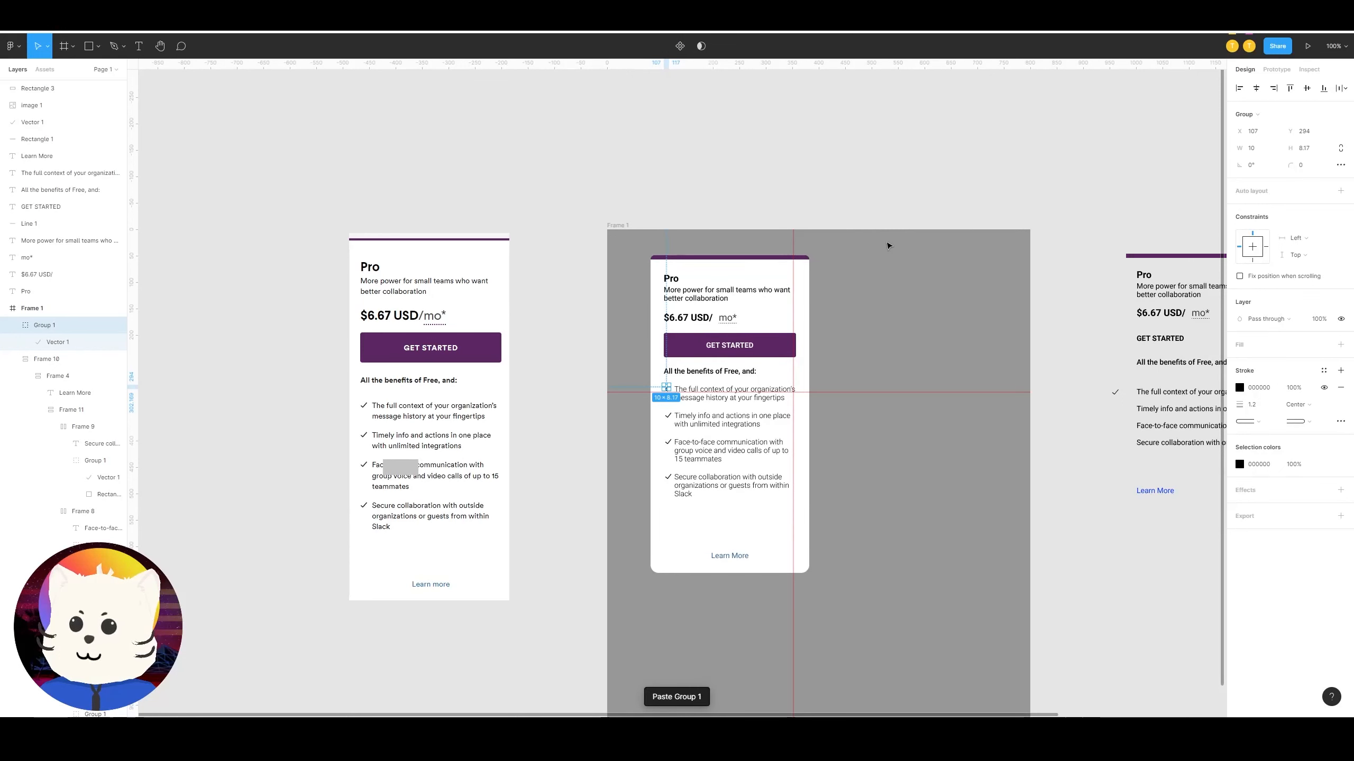
pyautogui.press('Delete')
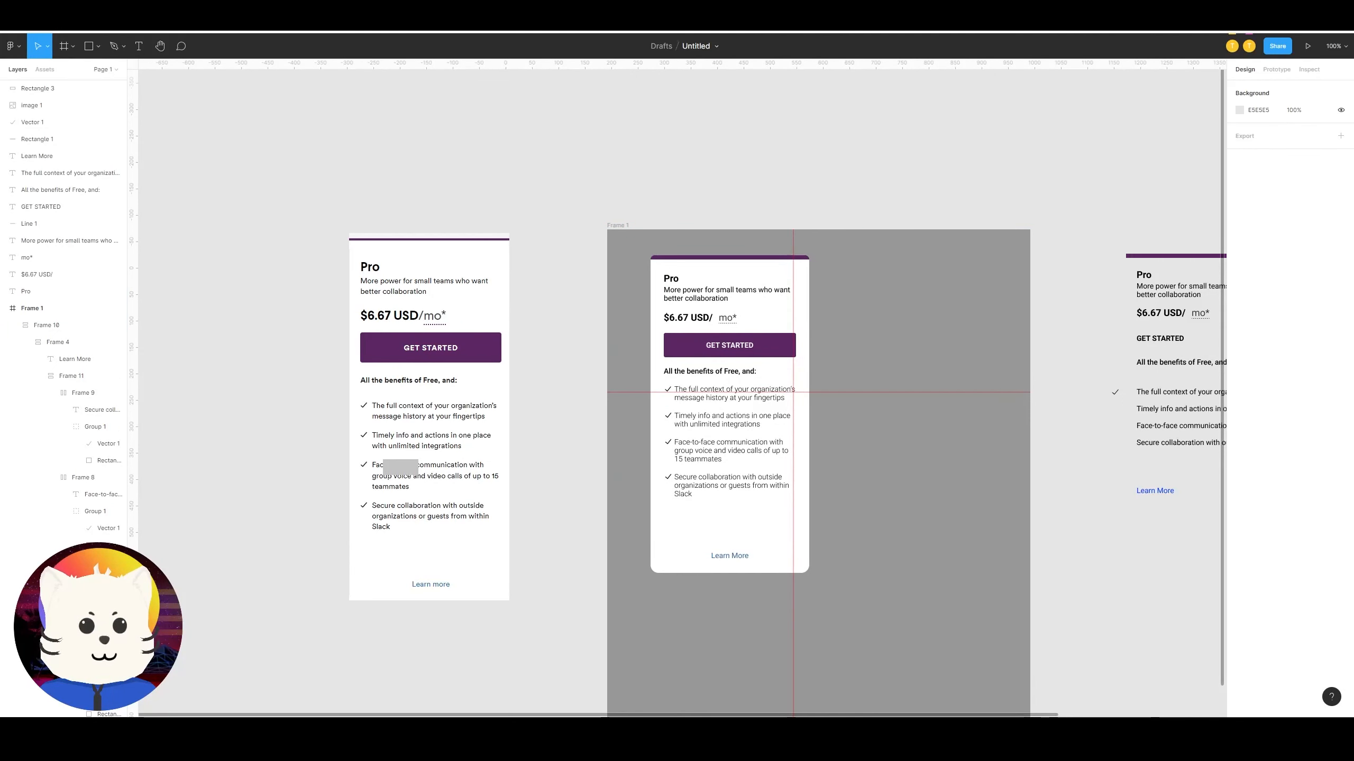
# Step: Add a text layer above Frame 1 reading "*Per active user, per month, when paying once a year" and "$8 USD per active user when paying month to month"
pyautogui.press('t')
pyautogui.click(893, 168)
pyautogui.hotkey('ctrl', 'v')
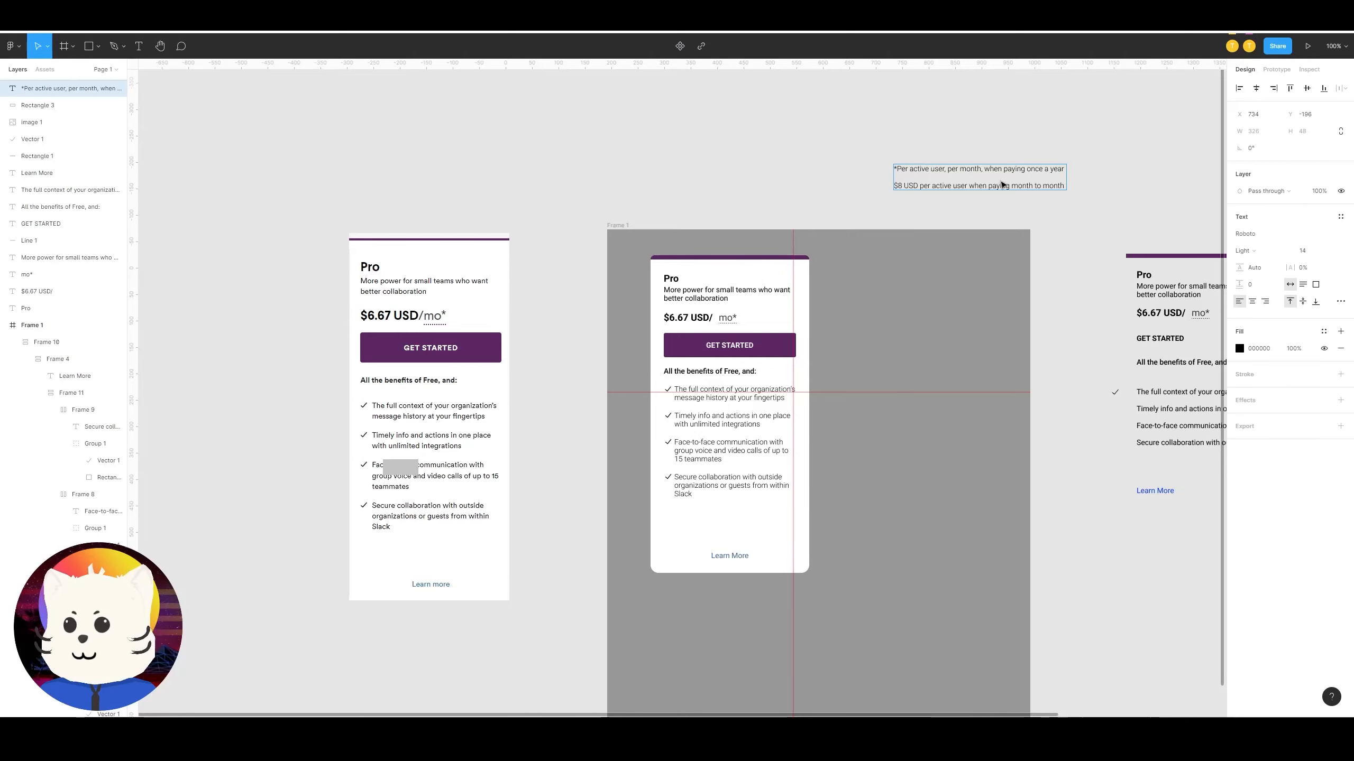
pyautogui.press('Escape')
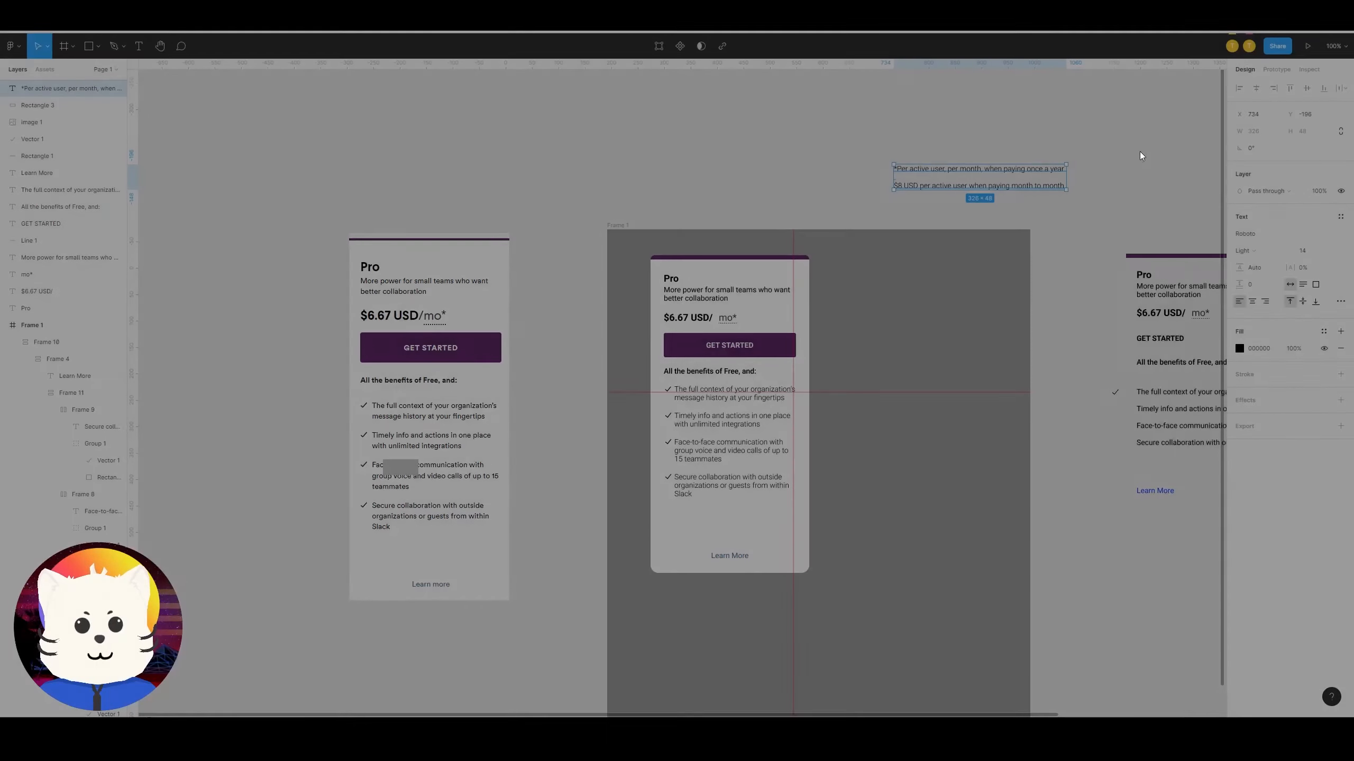
# Step: Paste the screenshot of the price tooltip and place it beside the Pro card in Frame 1
pyautogui.click(879, 124)
pyautogui.hotkey('ctrl', 'v')
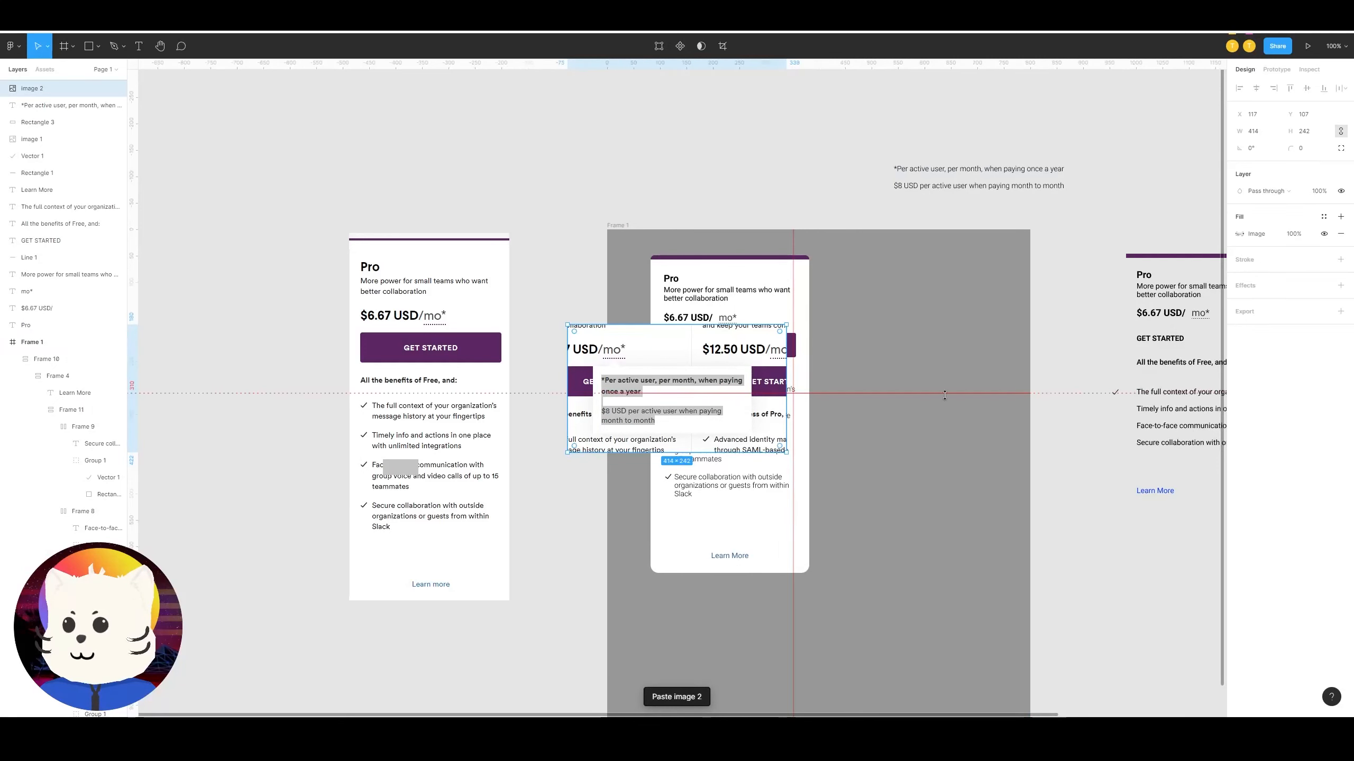
pyautogui.moveTo(709, 370); pyautogui.dragTo(947, 376)
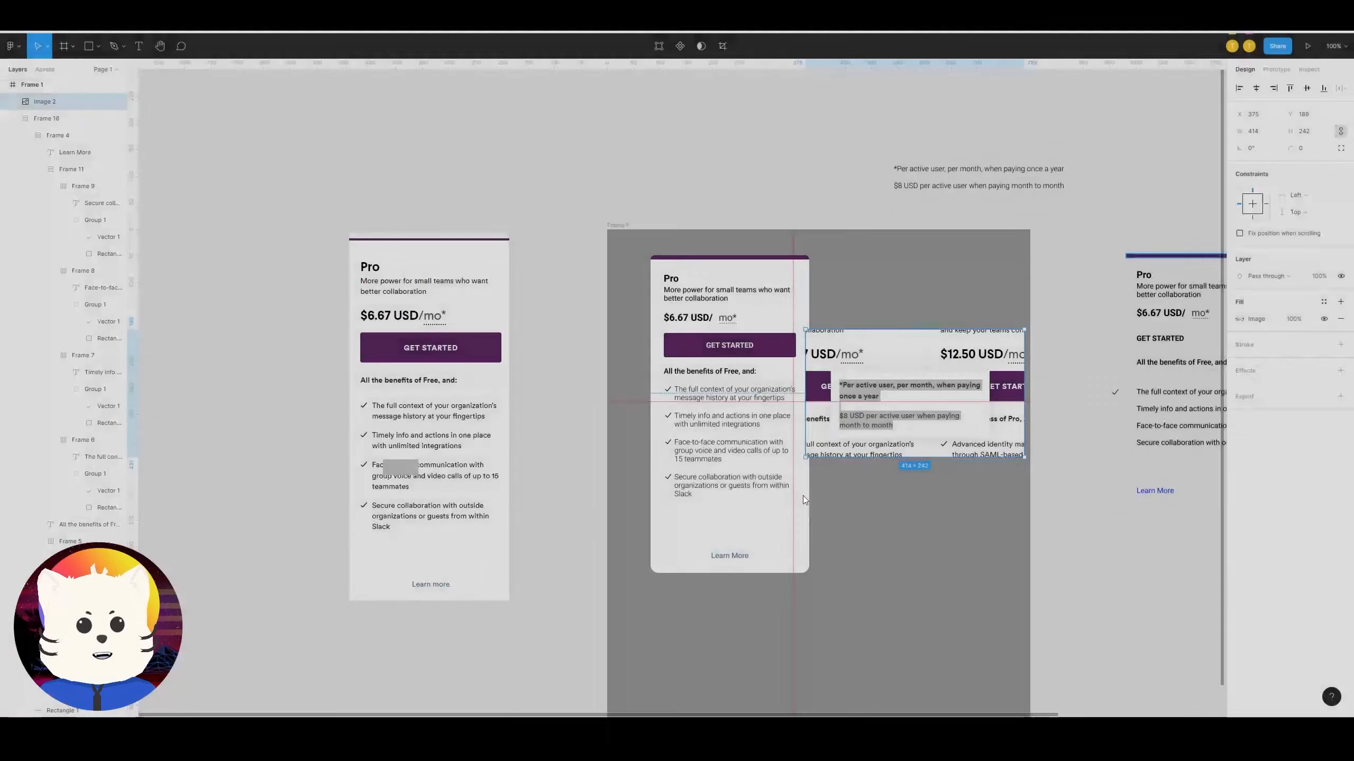
# Step: Paste the "Learn more" and "GET STARTED" screenshots and place them below the price tooltip screenshot
pyautogui.click(838, 517)
pyautogui.hotkey('ctrl', 'v')
pyautogui.moveTo(688, 400); pyautogui.dragTo(912, 508)
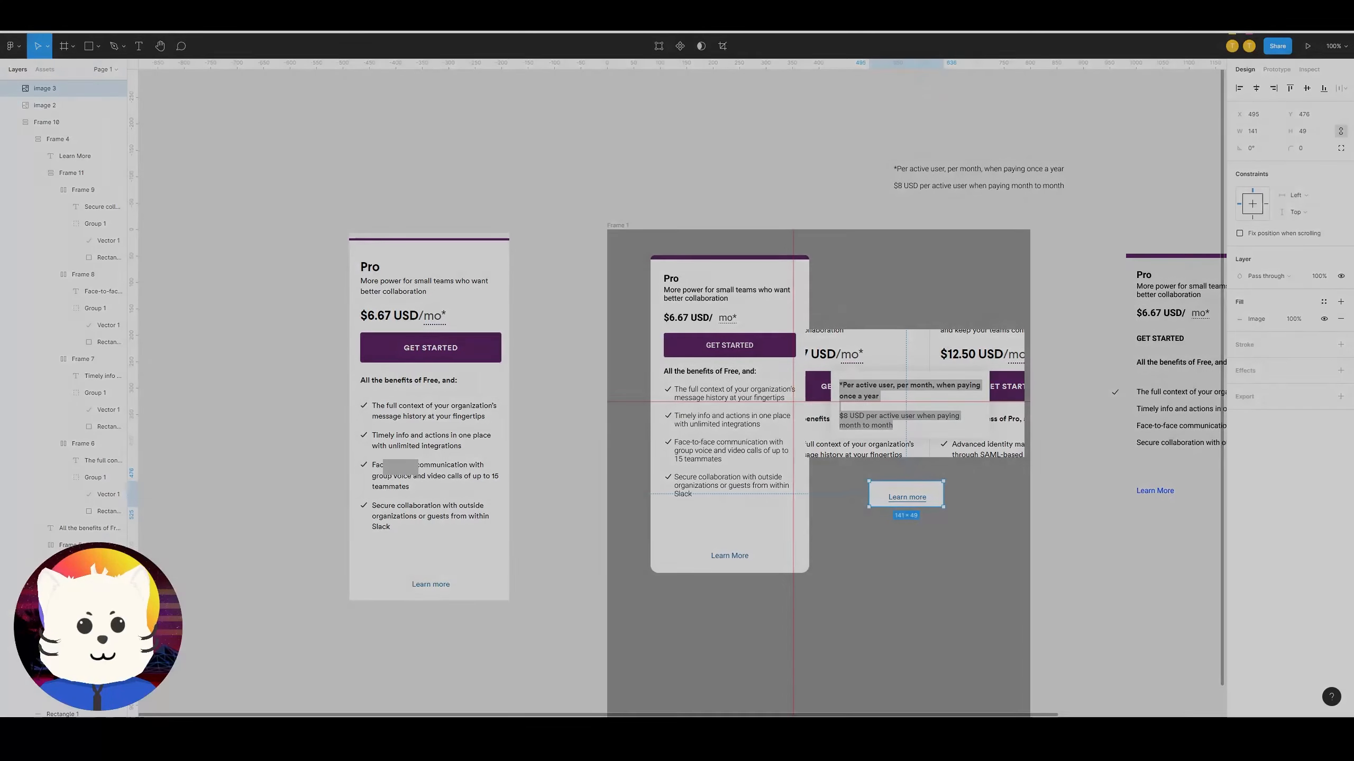
pyautogui.click(966, 538)
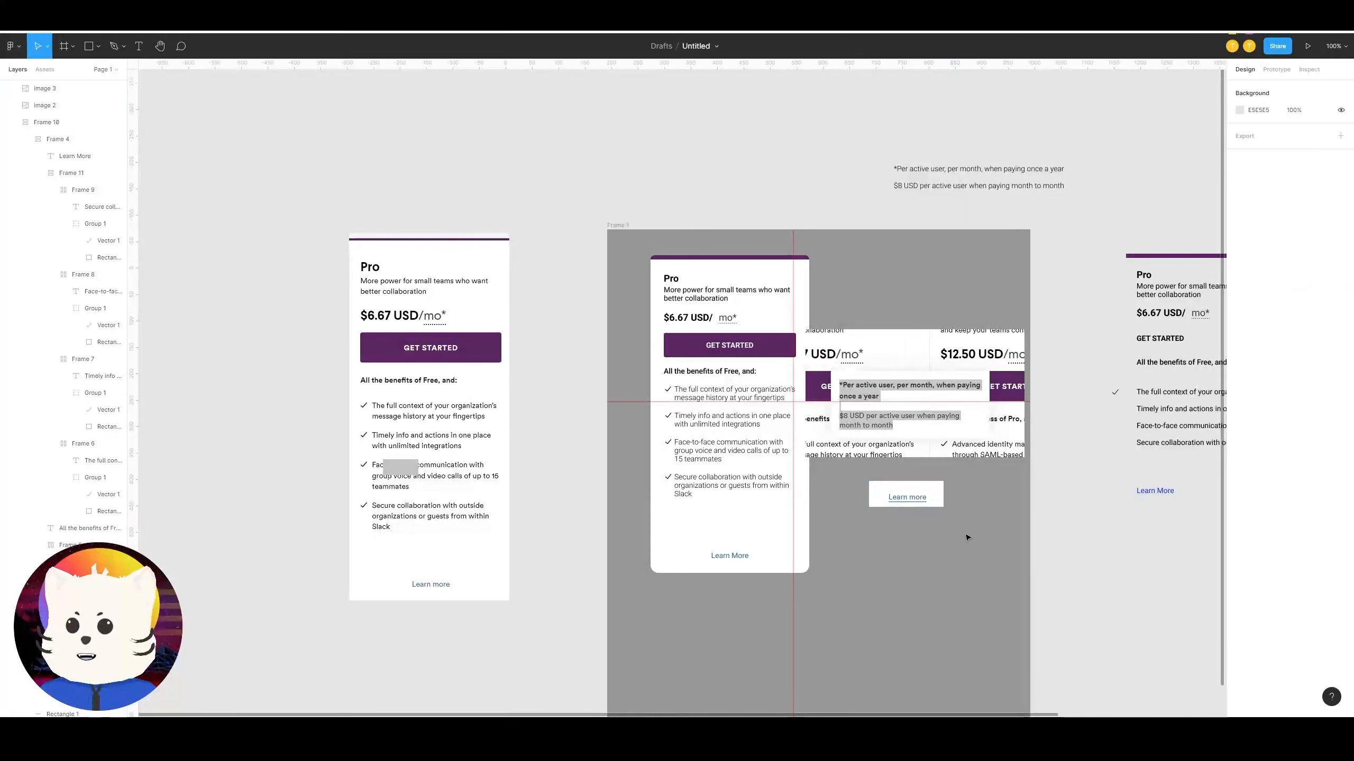
pyautogui.hotkey('ctrl', 'v')
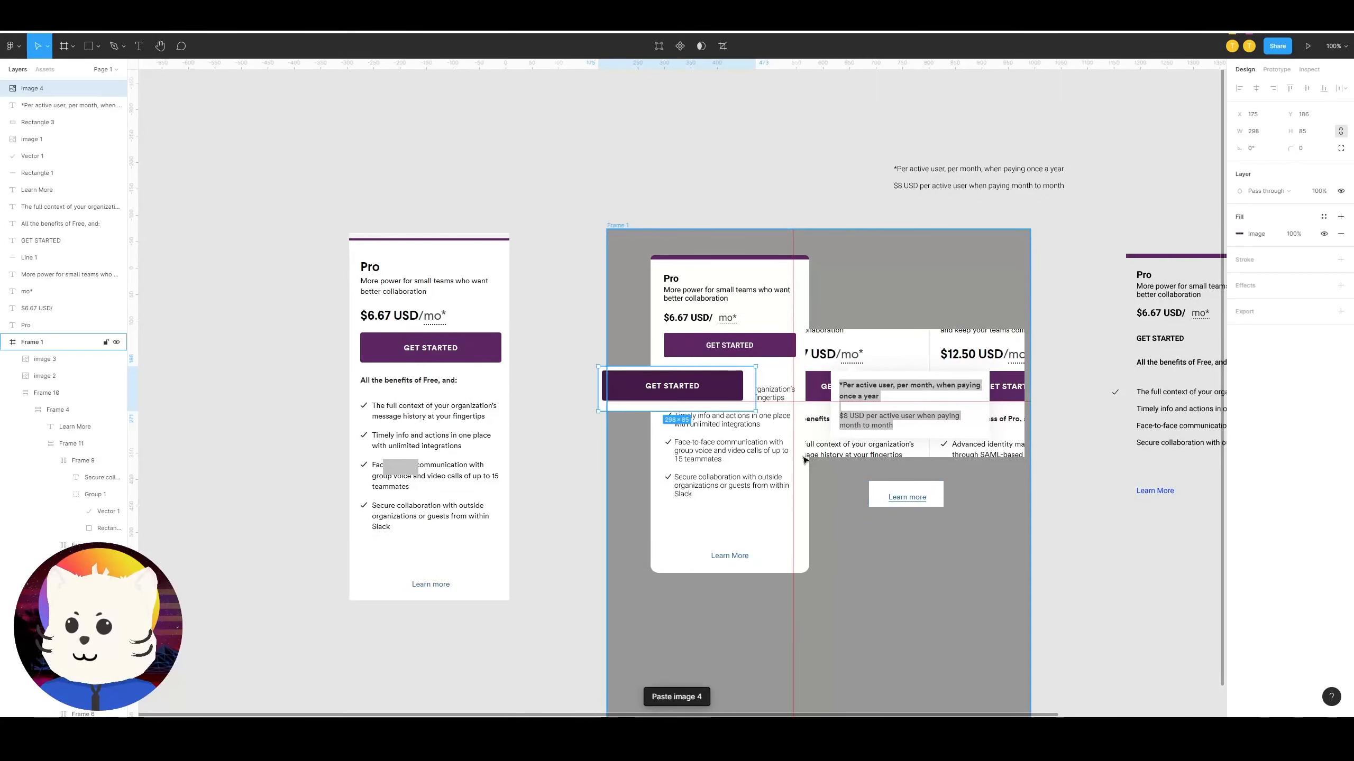
pyautogui.moveTo(725, 397); pyautogui.dragTo(958, 549)
# Step: Move the three pasted reference screenshots out of Frame 1 onto the empty canvas to its right
pyautogui.moveTo(905, 550); pyautogui.dragTo(640, 608)
pyautogui.moveTo(1002, 616); pyautogui.dragTo(820, 262)
pyautogui.moveTo(909, 405); pyautogui.dragTo(1052, 413)
pyautogui.moveTo(673, 406); pyautogui.dragTo(946, 308)
pyautogui.moveTo(647, 554); pyautogui.dragTo(934, 493)
pyautogui.moveTo(627, 613); pyautogui.dragTo(906, 601)
# Step: Place the Pro card's "mo*" label with its dotted underline as a component on the empty canvas above the price tooltip screenshot
pyautogui.press('+')
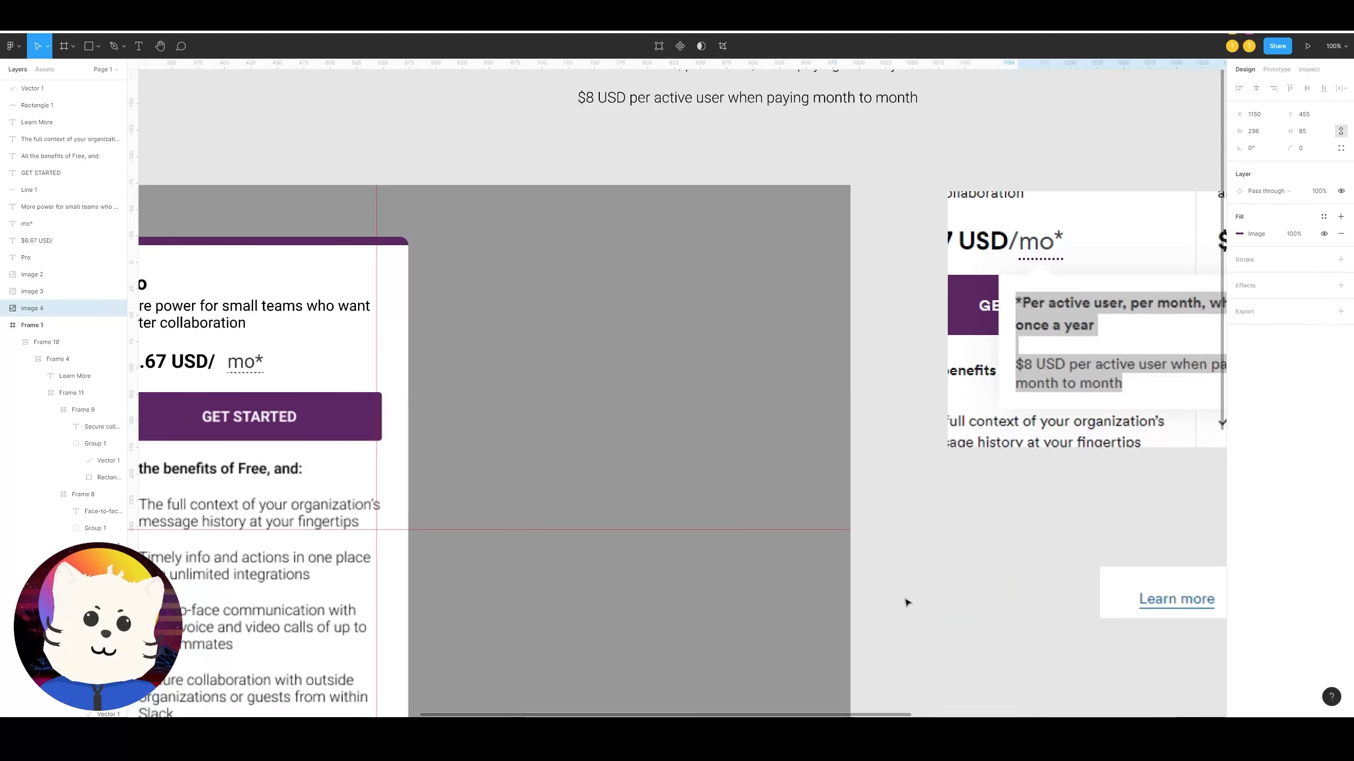
pyautogui.click(925, 445)
pyautogui.moveTo(1024, 412); pyautogui.dragTo(988, 455)
pyautogui.press('-')
pyautogui.press('+')
pyautogui.moveTo(832, 366); pyautogui.dragTo(886, 396)
pyautogui.doubleClick(462, 442)
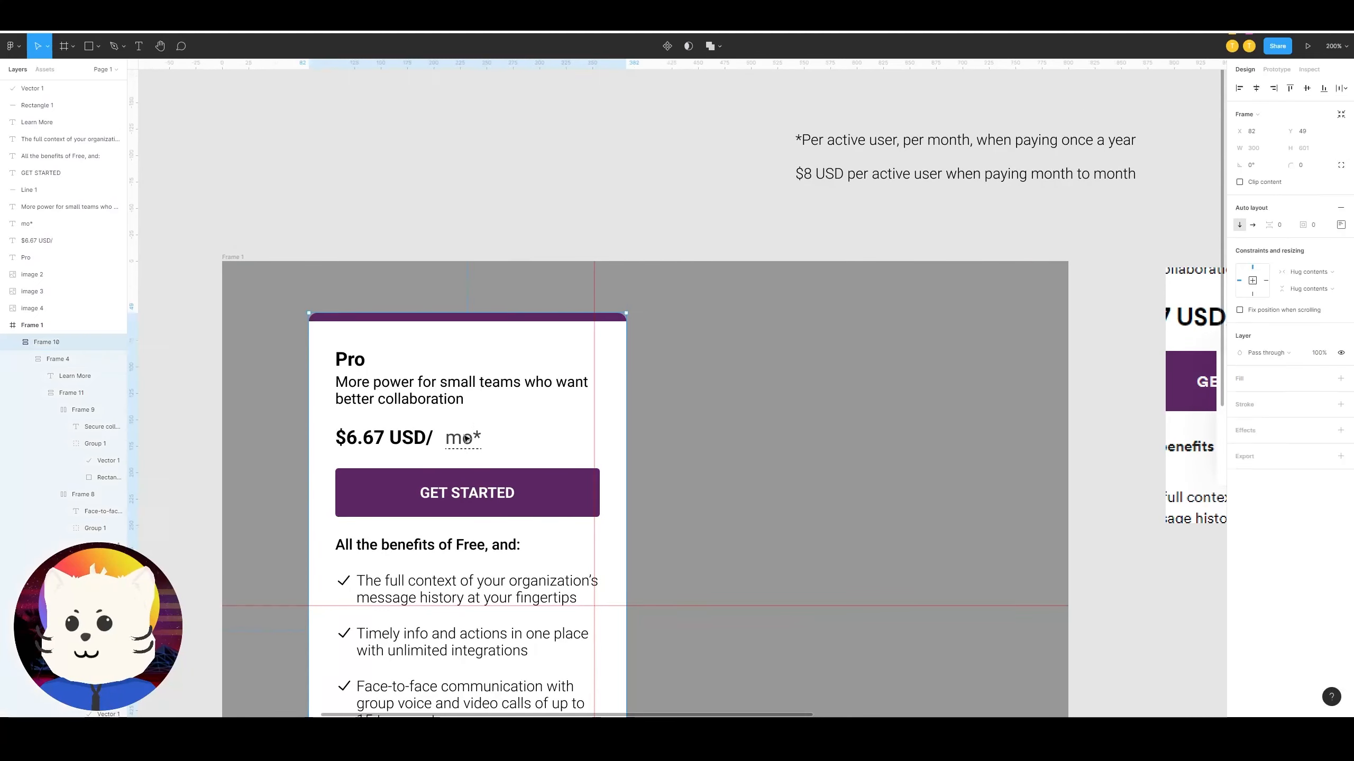
pyautogui.doubleClick(464, 442)
pyautogui.doubleClick(467, 442)
pyautogui.moveTo(467, 441); pyautogui.dragTo(665, 364)
pyautogui.moveTo(665, 363); pyautogui.dragTo(746, 320)
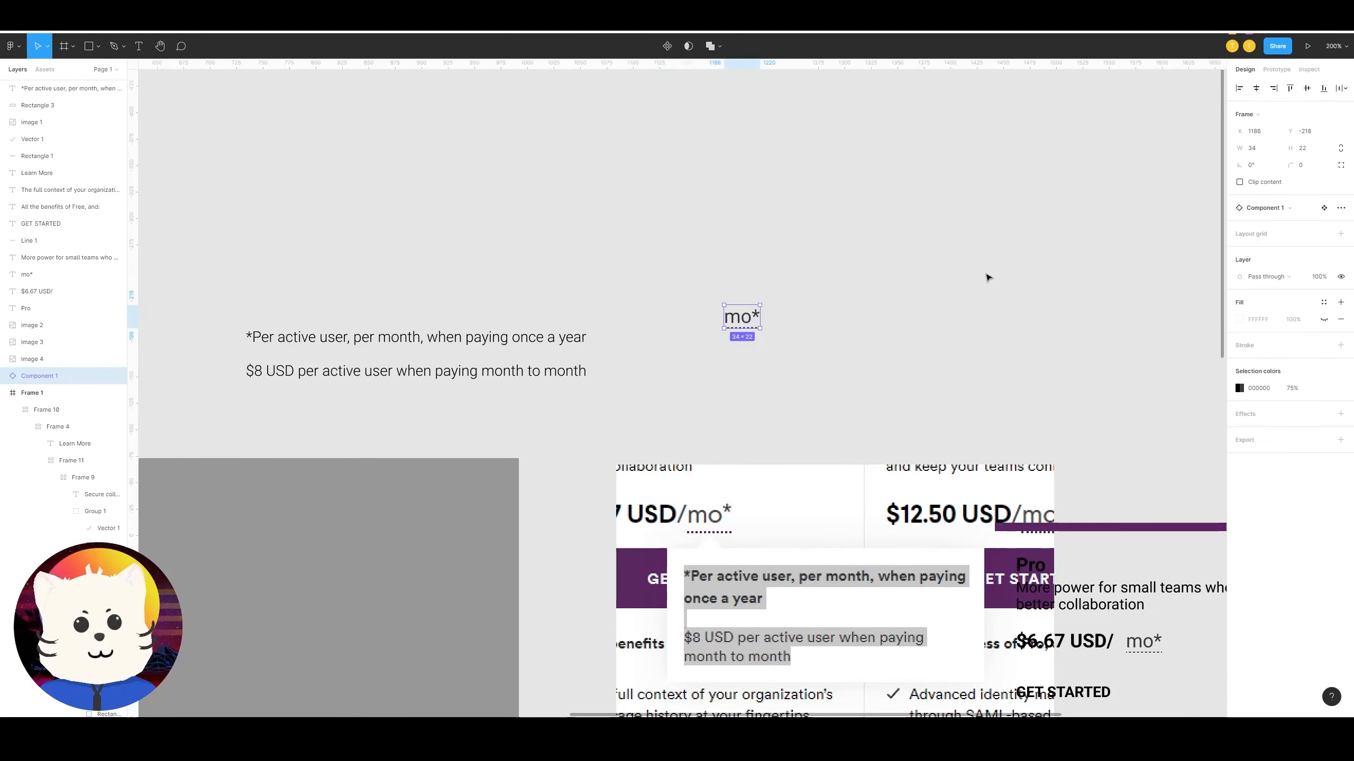
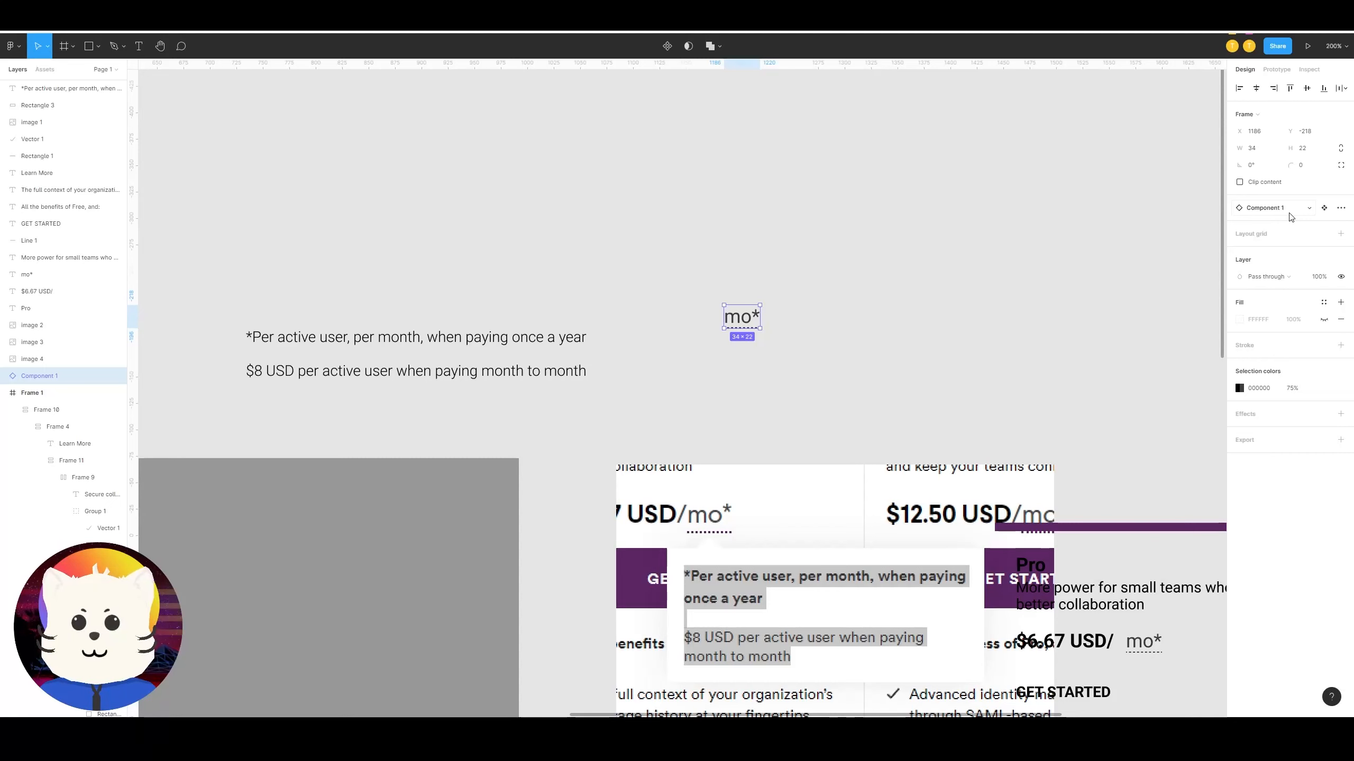
pyautogui.click(940, 325)
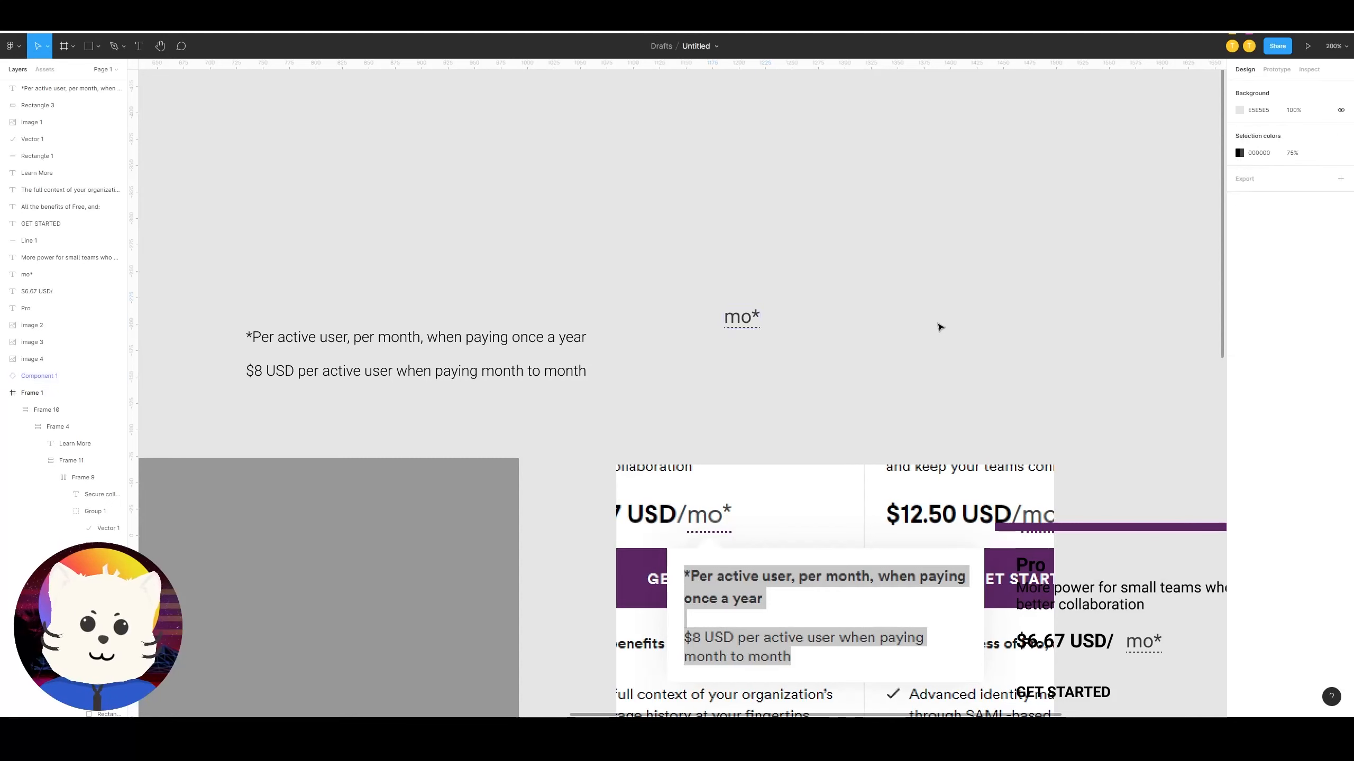
pyautogui.moveTo(859, 324)
pyautogui.mouseDown()
pyautogui.moveTo(888, 275)
pyautogui.moveTo(873, 320)
pyautogui.mouseUp()
pyautogui.press('r')
pyautogui.moveTo(838, 260); pyautogui.dragTo(1104, 397)
pyautogui.press('Delete')
pyautogui.scroll(-1, 978, 345)
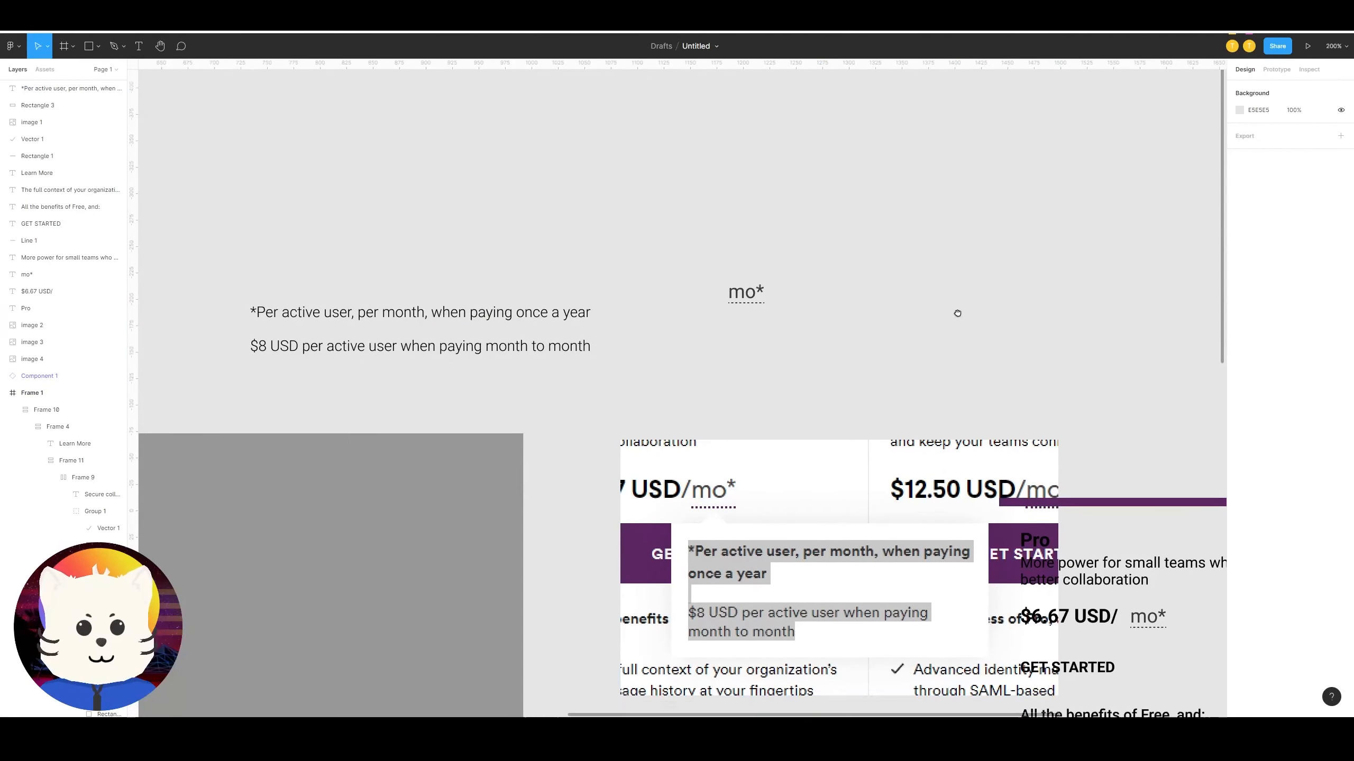
# Step: Draw a rectangle about 297 × 123 over the screenshot's tooltip box and move it onto the empty canvas above the "mo*" label
pyautogui.press('r')
pyautogui.moveTo(666, 521); pyautogui.dragTo(983, 651)
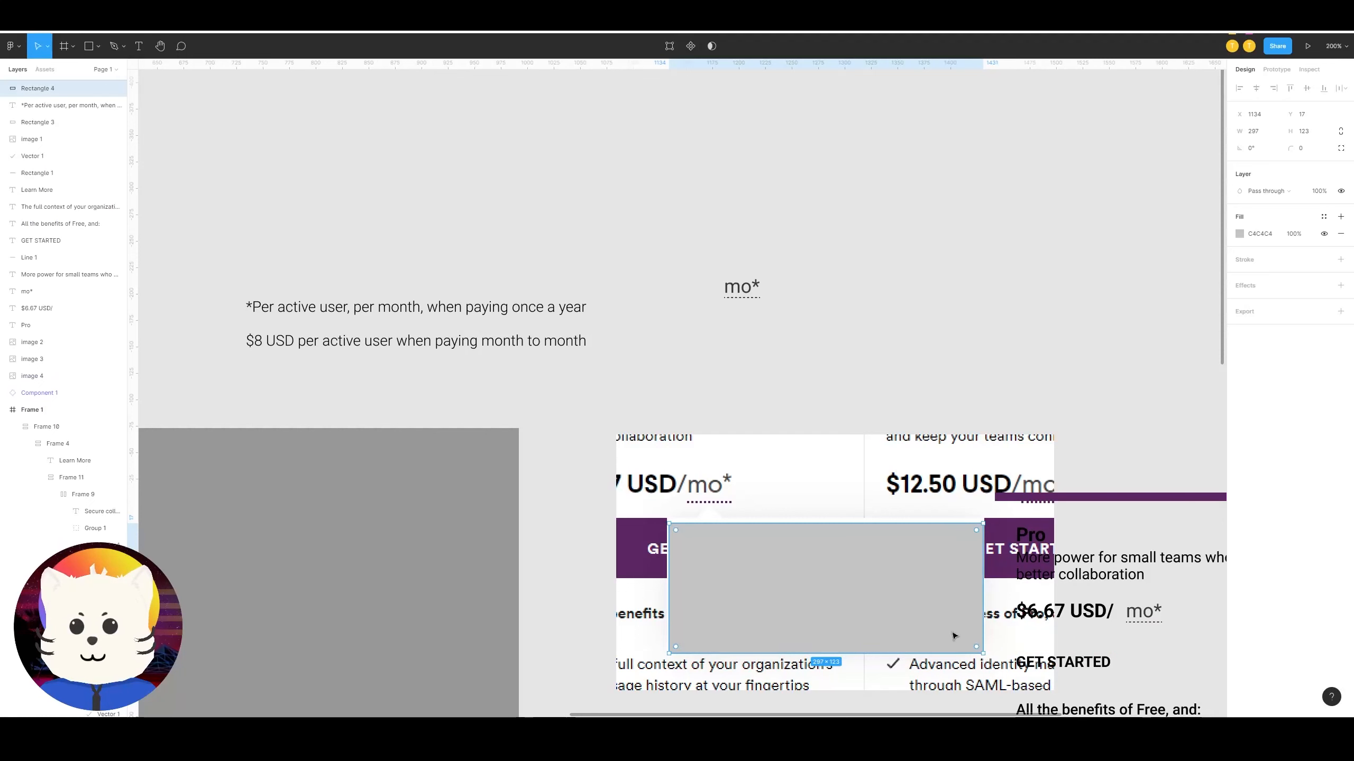
pyautogui.moveTo(882, 622)
pyautogui.mouseDown()
pyautogui.moveTo(1052, 220)
pyautogui.moveTo(1023, 233)
pyautogui.mouseUp()
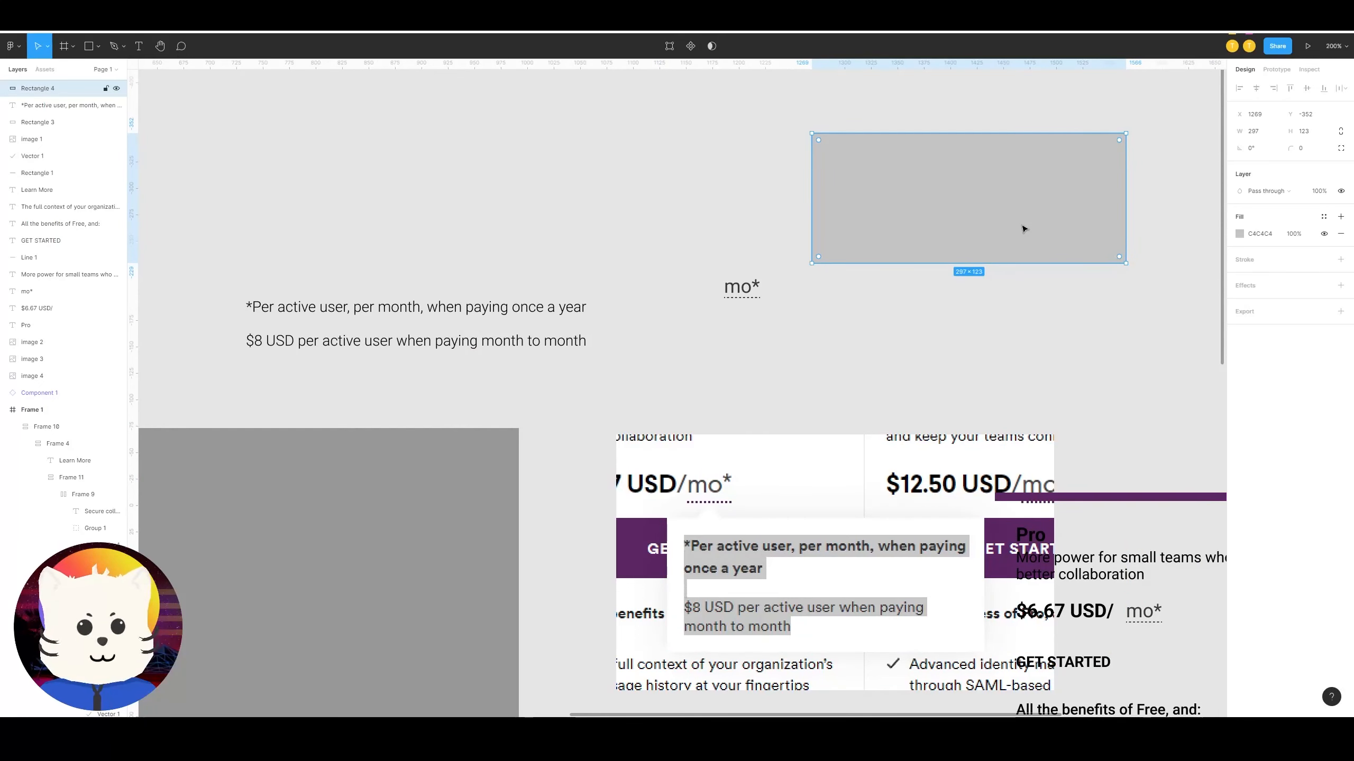
# Step: Copy the "*Per active user, per month, when paying once a year" sentence and paste it as separate text below the grey rectangle
pyautogui.press('t')
pyautogui.doubleClick(485, 306)
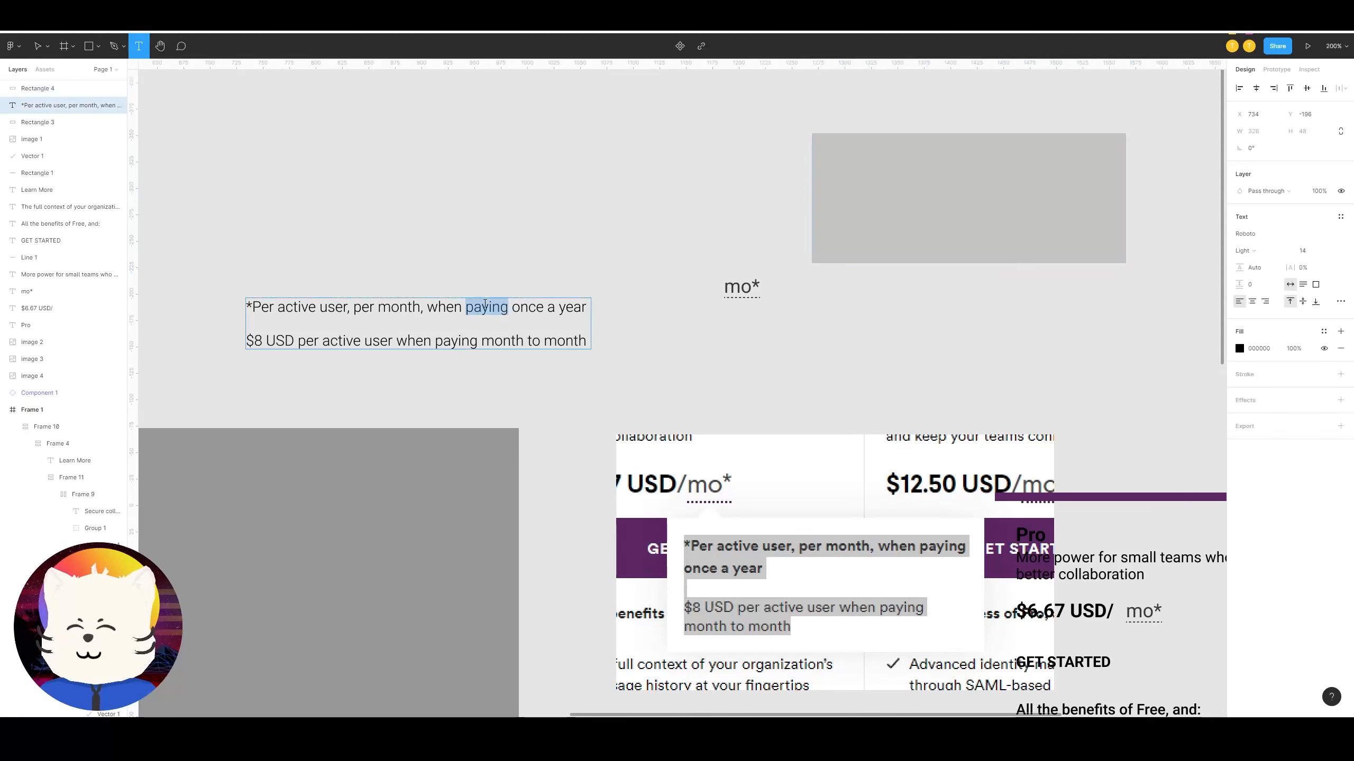
pyautogui.moveTo(593, 315); pyautogui.dragTo(199, 309)
pyautogui.hotkey('ctrl', 'c')
pyautogui.press('Escape')
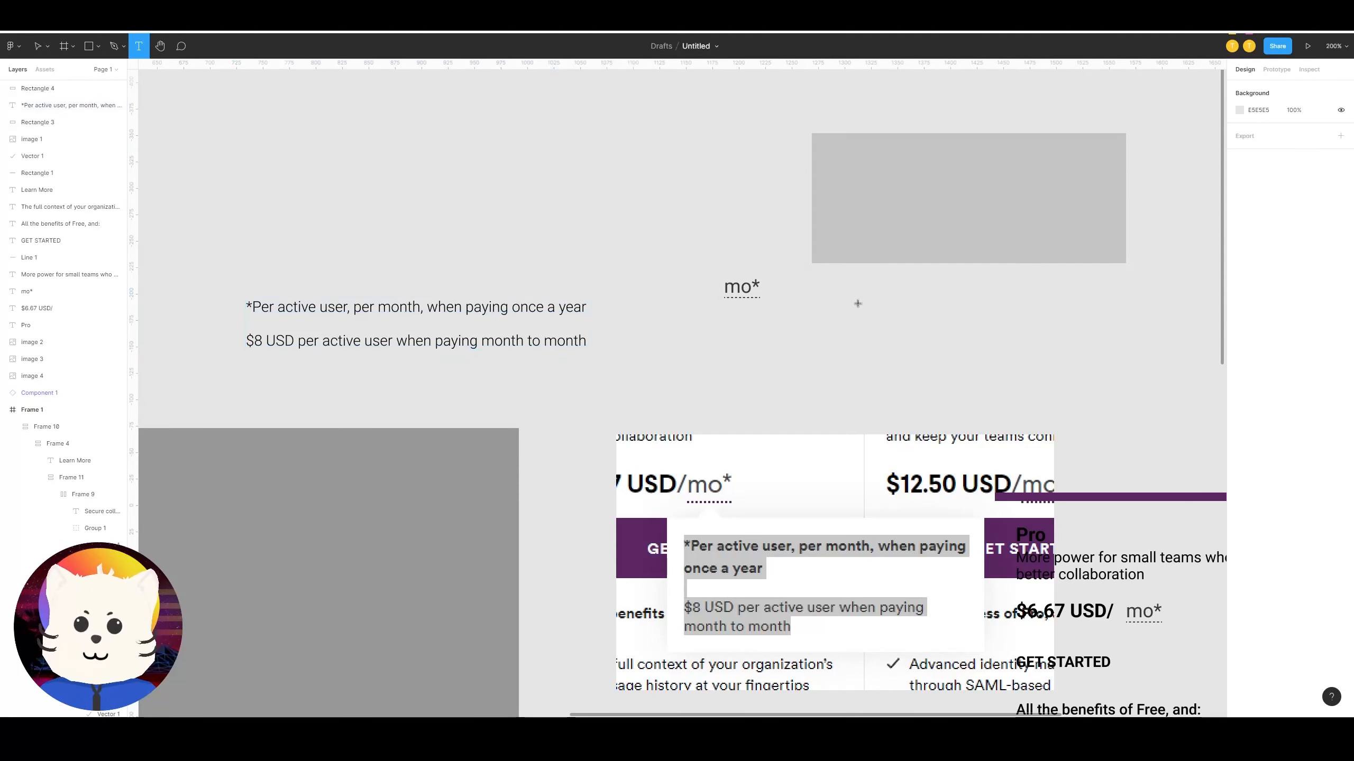
pyautogui.hotkey('ctrl', 'v')
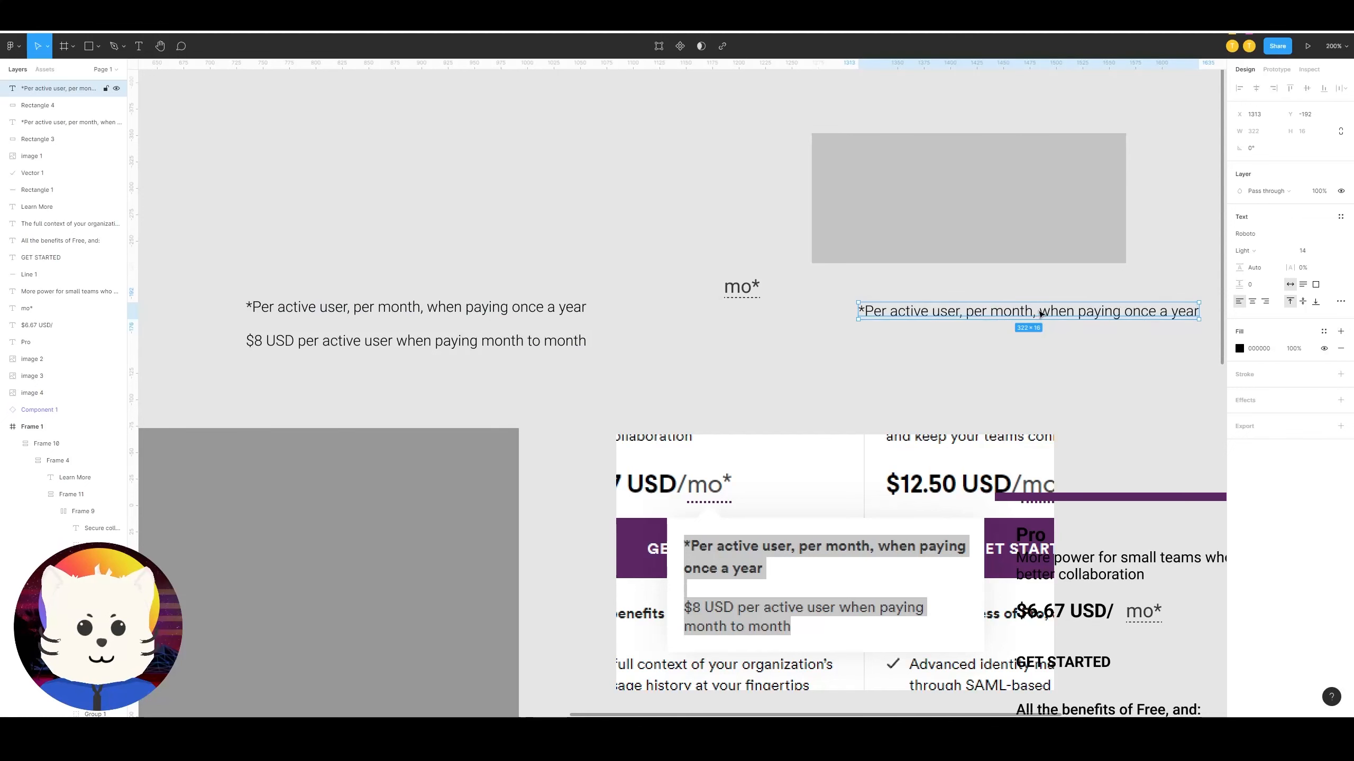
# Step: Fit the pasted sentence into a text box 240 wide beneath the grey rectangle and make it bold
pyautogui.moveTo(1039, 314); pyautogui.dragTo(989, 297)
pyautogui.moveTo(1147, 293); pyautogui.dragTo(1104, 292)
pyautogui.moveTo(988, 303); pyautogui.dragTo(932, 287)
pyautogui.hotkey('ctrl', 'b')
pyautogui.press('Escape')
# Step: Copy the "$8 USD per active user when paying month to month" line and paste it on a new line under the bold sentence
pyautogui.tripleClick(338, 342)
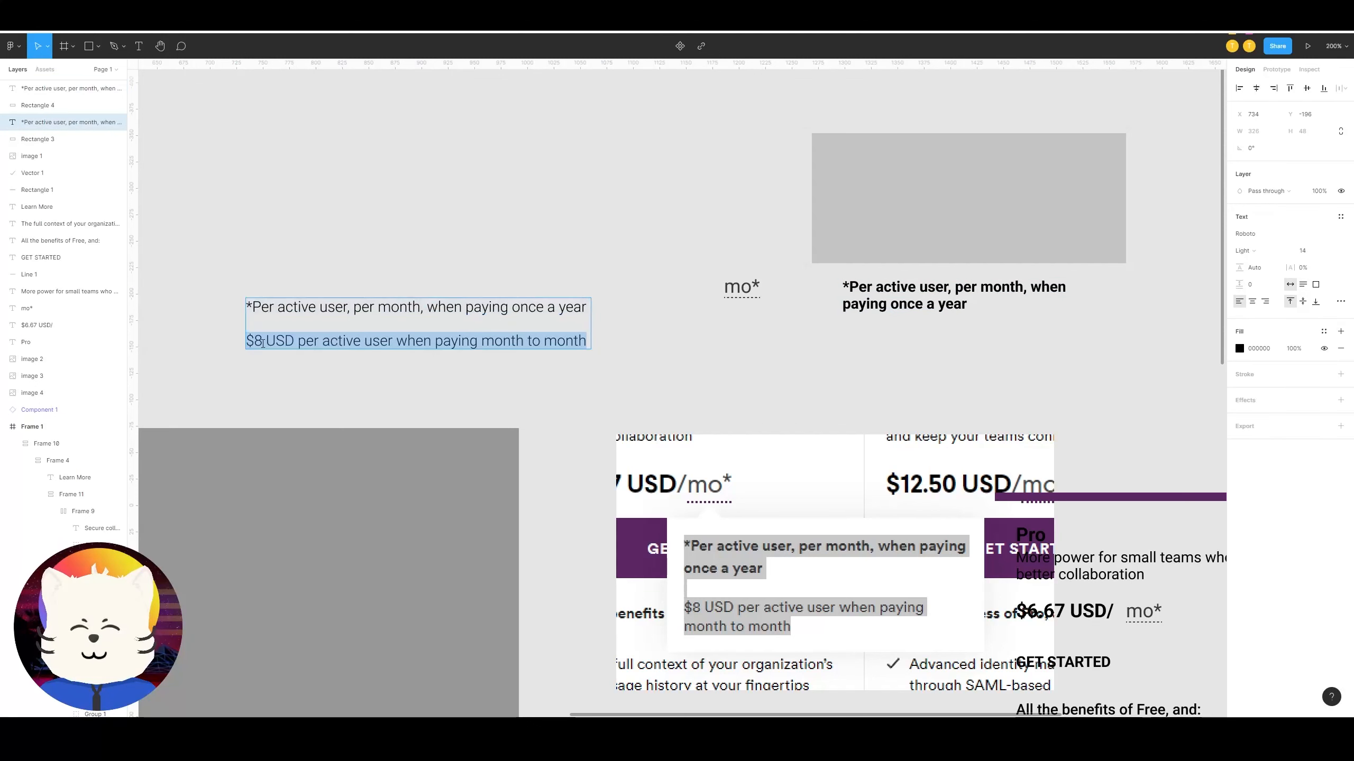
pyautogui.moveTo(248, 338); pyautogui.dragTo(656, 347)
pyautogui.click(655, 348)
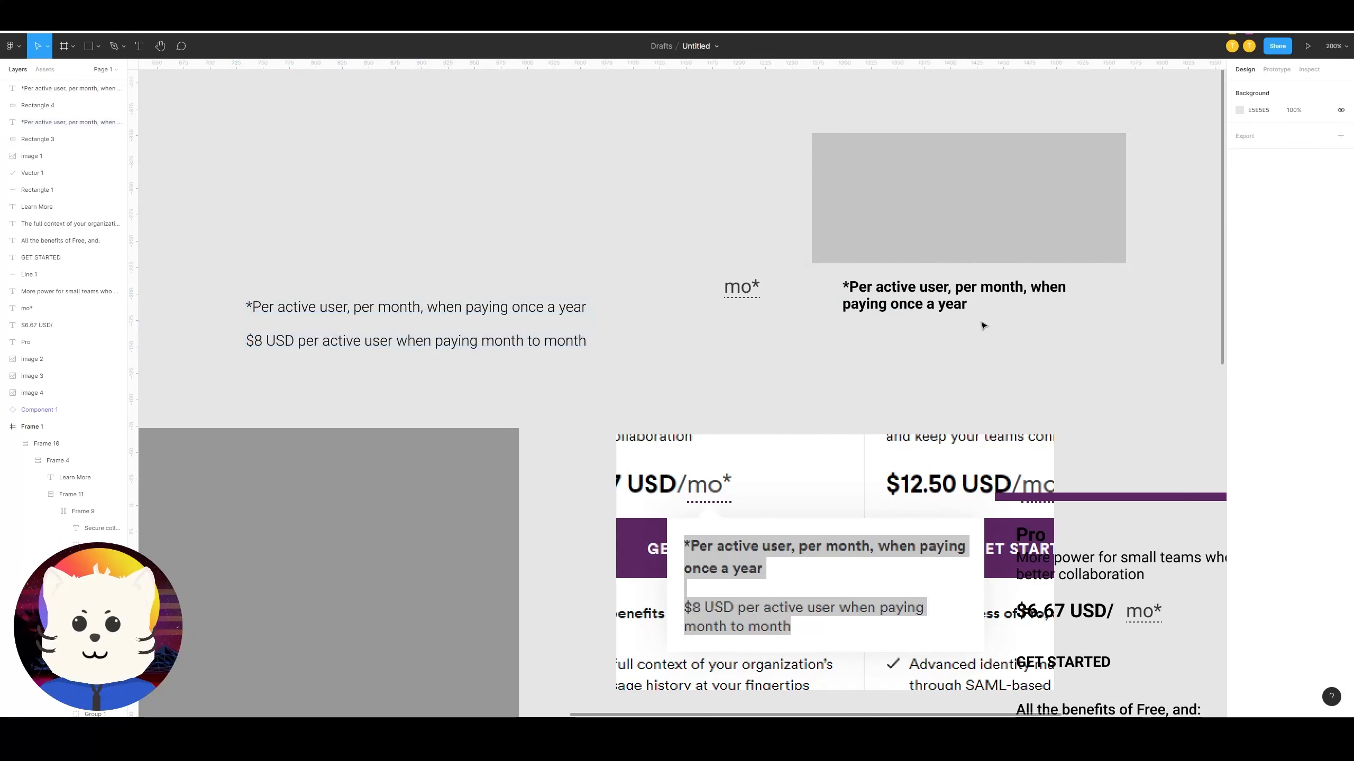
pyautogui.doubleClick(959, 303)
pyautogui.press('Return')
pyautogui.press('Return')
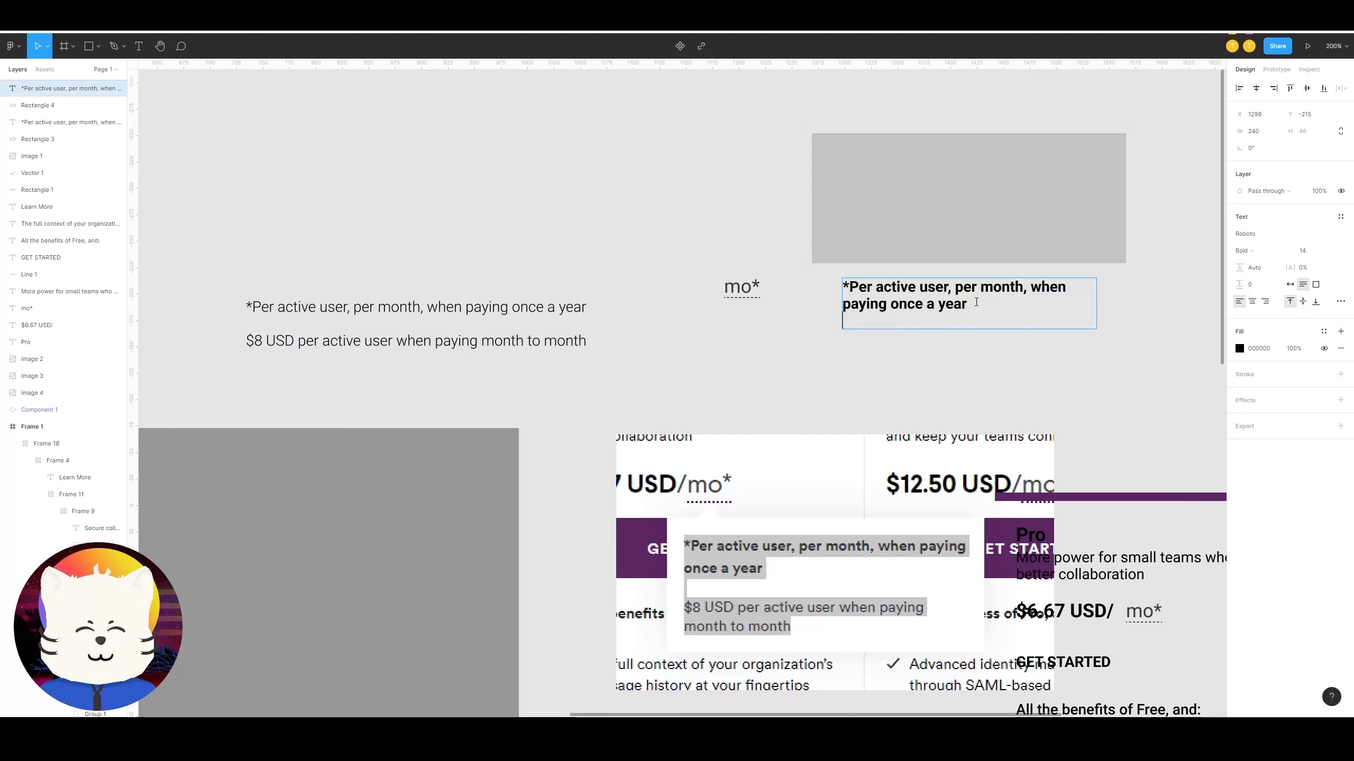
pyautogui.hotkey('ctrl', 'v')
pyautogui.hotkey('ctrl', 'z')
pyautogui.hotkey('ctrl', 'v')
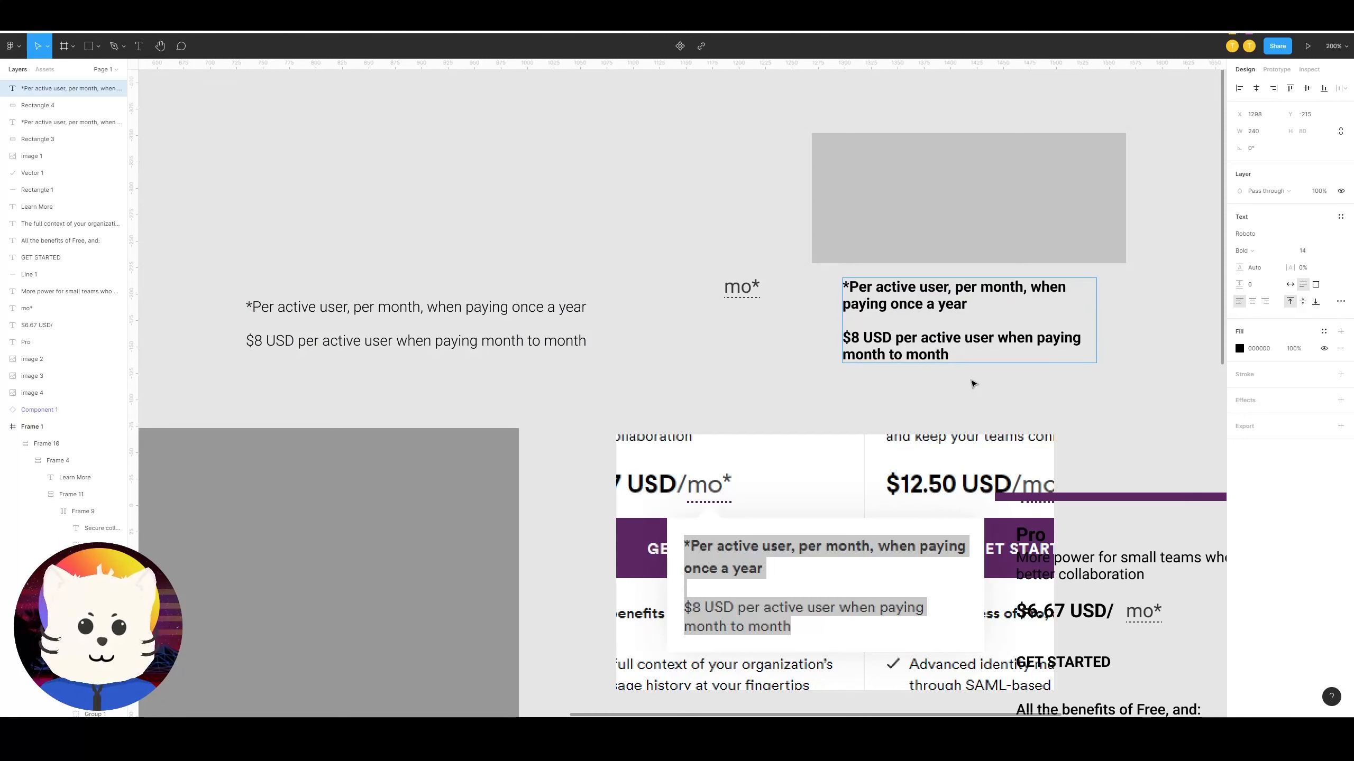
pyautogui.hotkey('ctrl', 'z')
pyautogui.press('BackSpace')
pyautogui.hotkey('ctrl', 'v')
# Step: Set the "$8 USD" sentence to Light weight and insert a blank line between it and the bold sentence
pyautogui.moveTo(948, 338); pyautogui.dragTo(841, 320)
pyautogui.hotkey('ctrl', 'b')
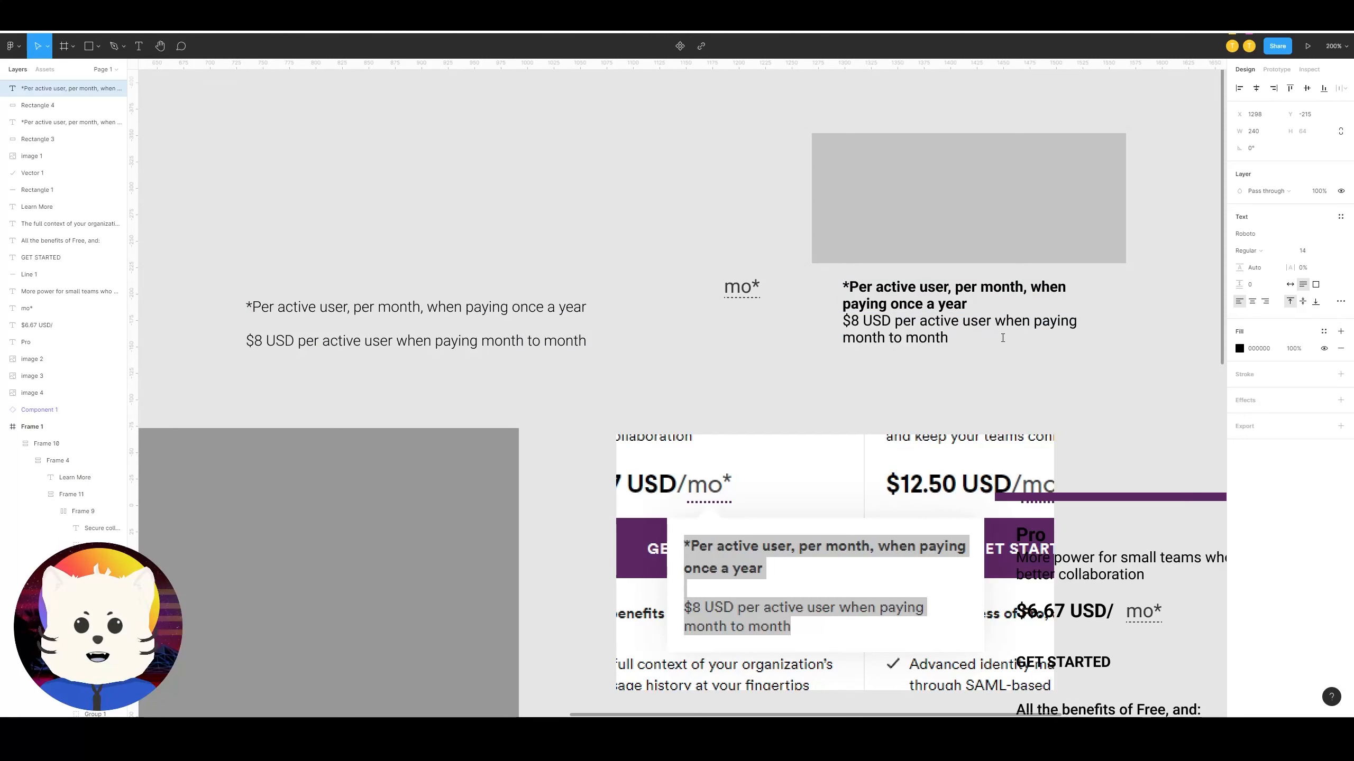
pyautogui.moveTo(1002, 337); pyautogui.dragTo(821, 320)
pyautogui.click(1260, 255)
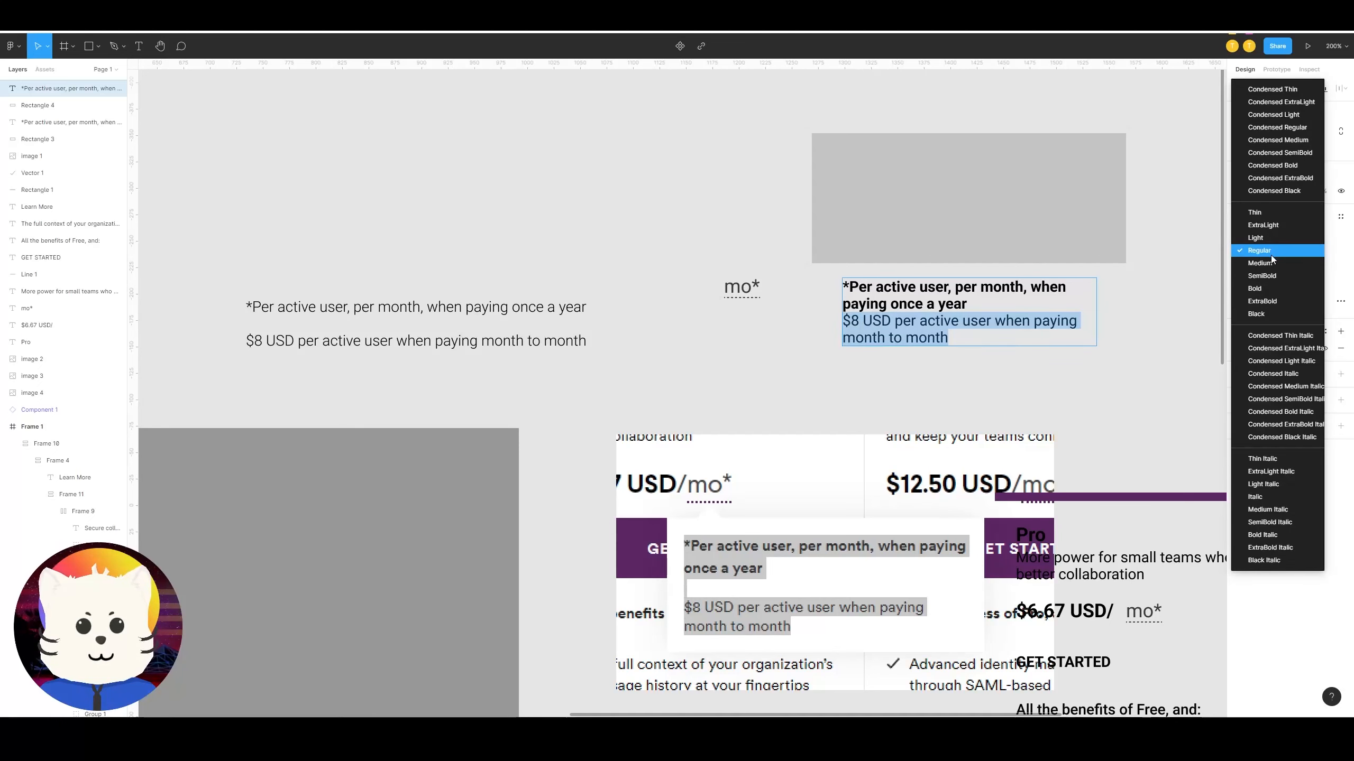
pyautogui.click(1242, 243)
pyautogui.click(986, 307)
pyautogui.press('Return')
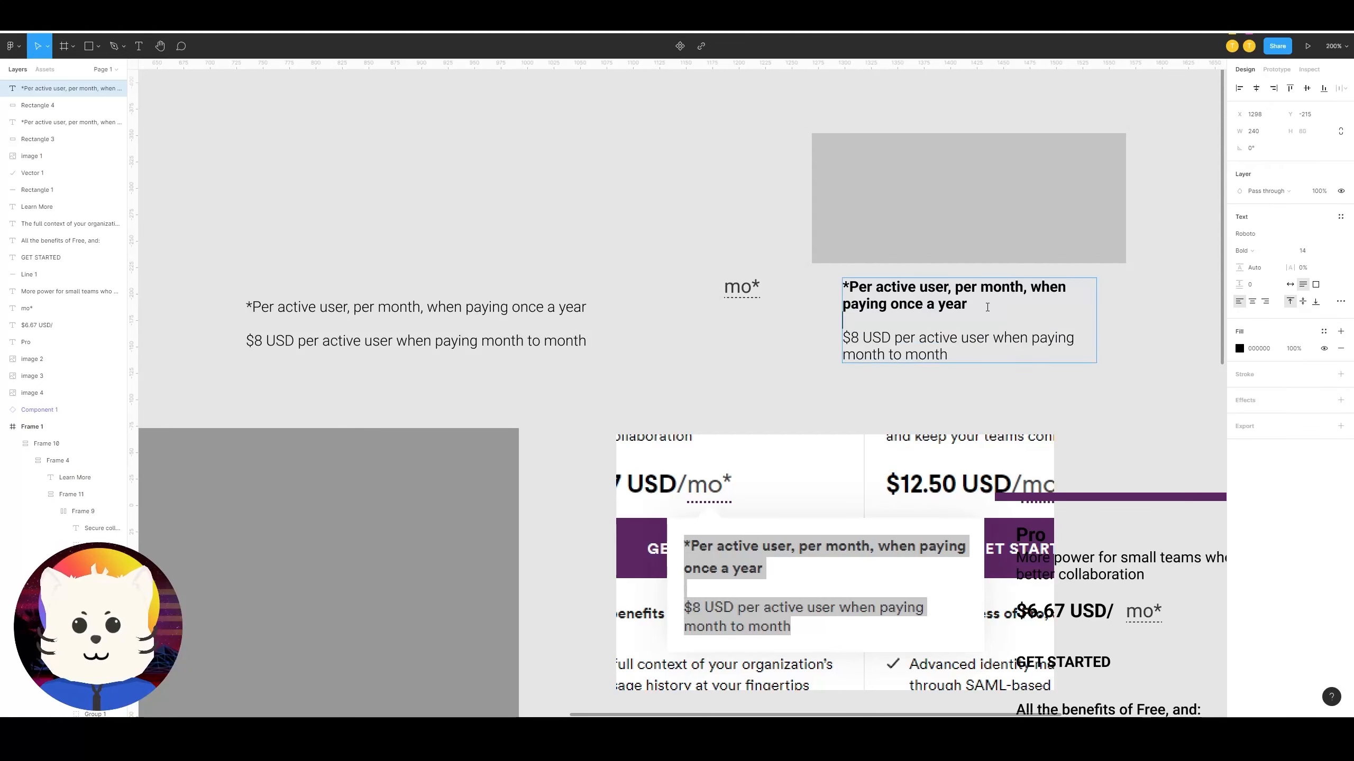
pyautogui.click(982, 373)
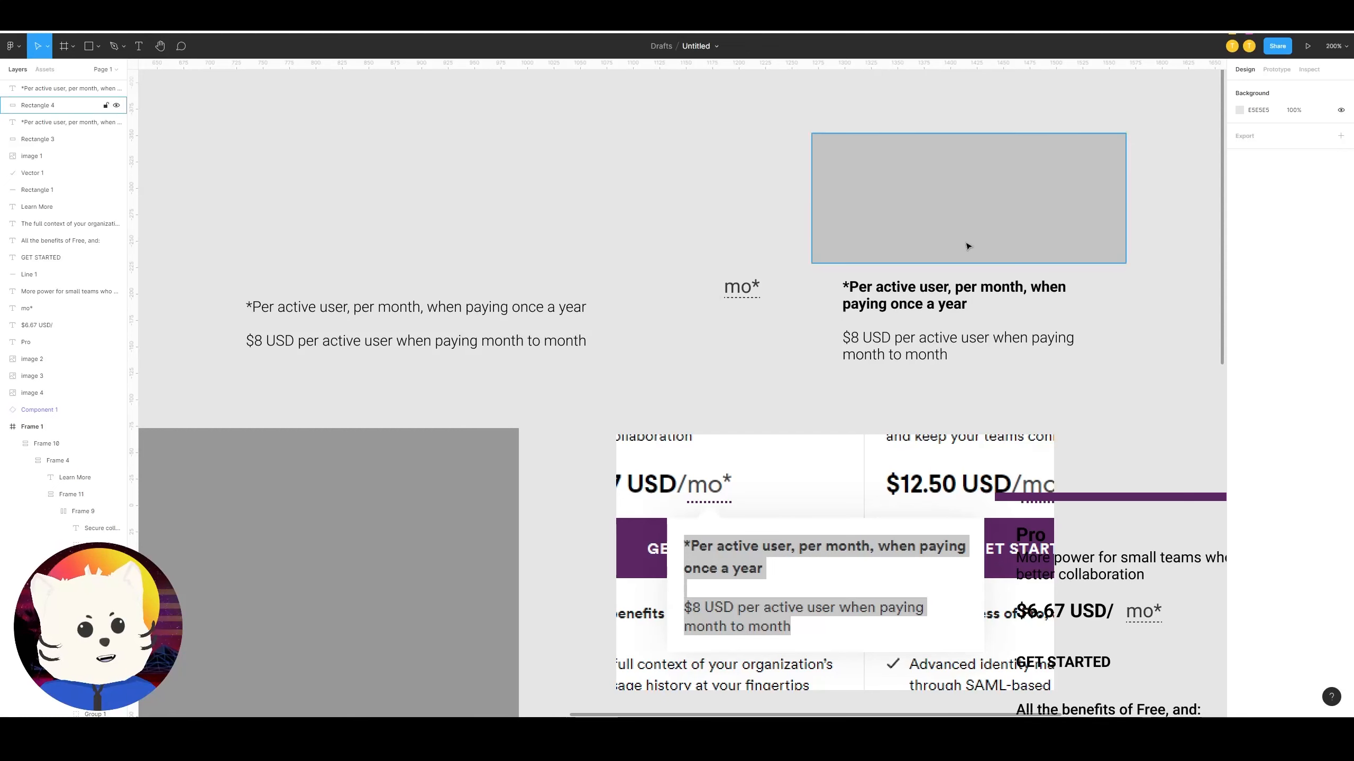
# Step: Shift the tooltip text slightly beneath the grey rectangle and wrap it in an auto layout frame
pyautogui.click(949, 296)
pyautogui.moveTo(963, 305); pyautogui.dragTo(956, 311)
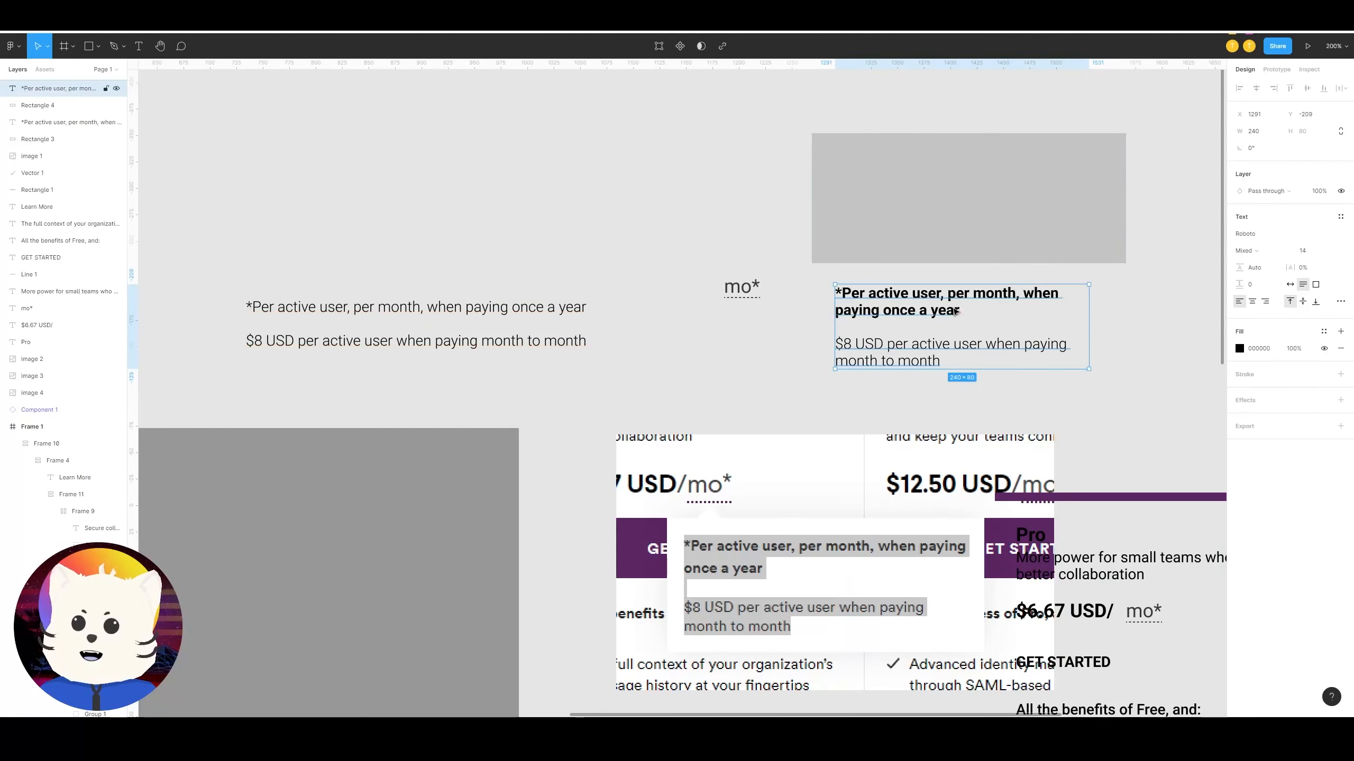
pyautogui.hscroll(2, 923, 263)
pyautogui.scroll(1, 923, 262)
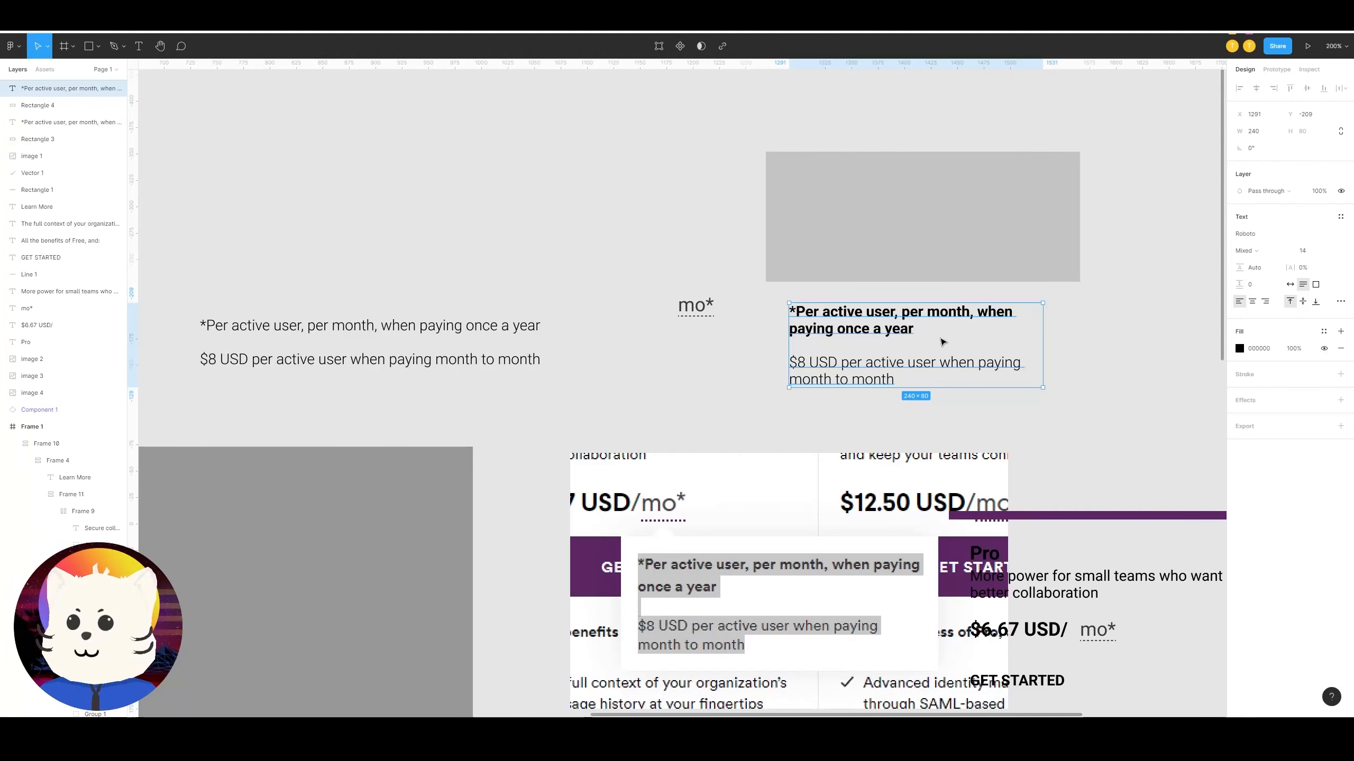
pyautogui.hotkey('shift', 'a')
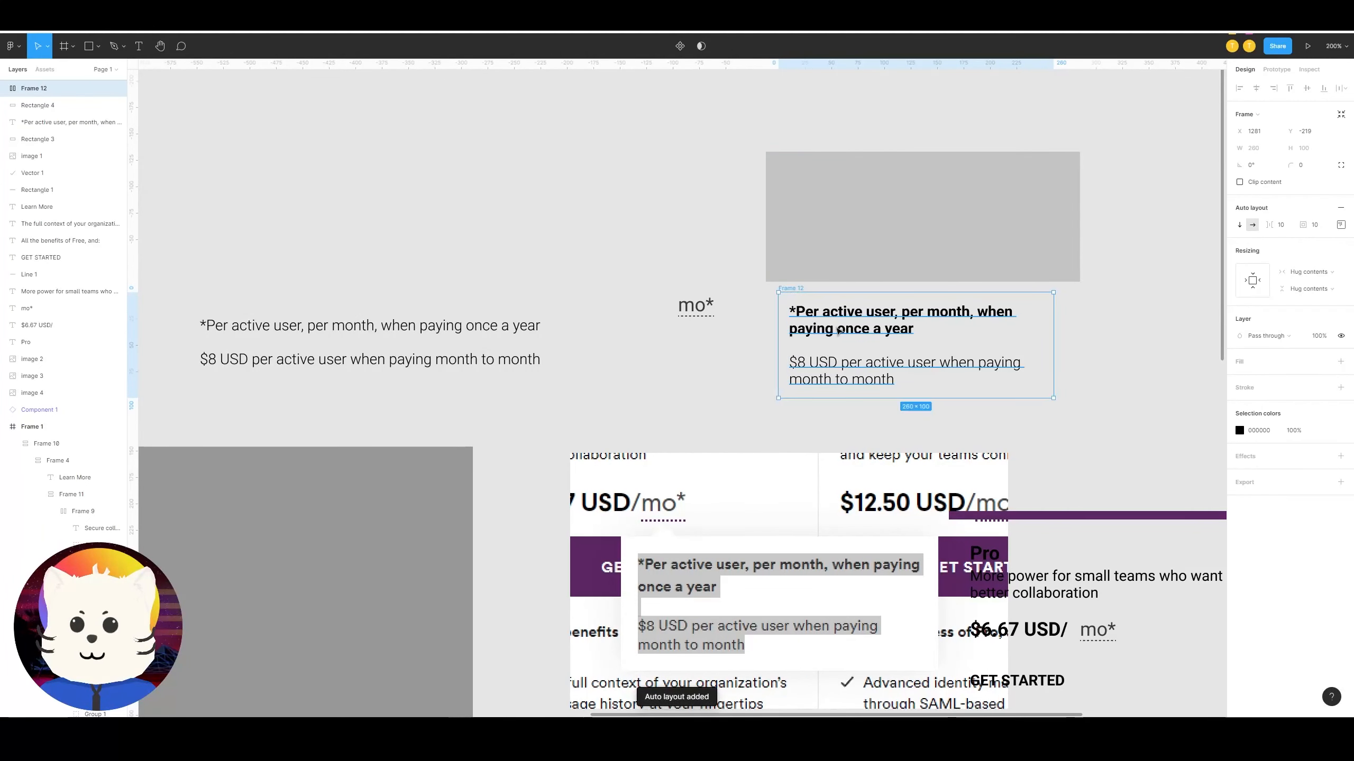
pyautogui.click(1239, 432)
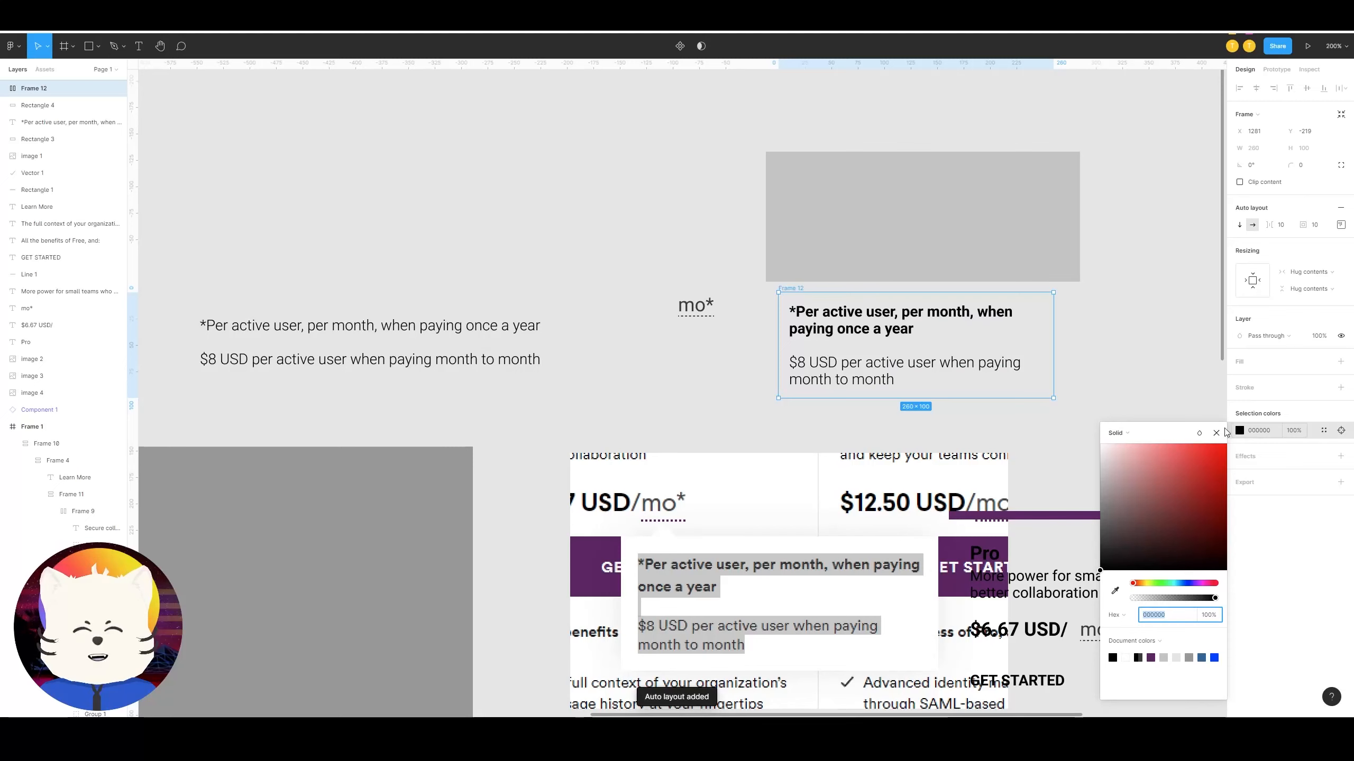
pyautogui.moveTo(1179, 485); pyautogui.dragTo(952, 360)
pyautogui.hotkey('ctrl', 'z')
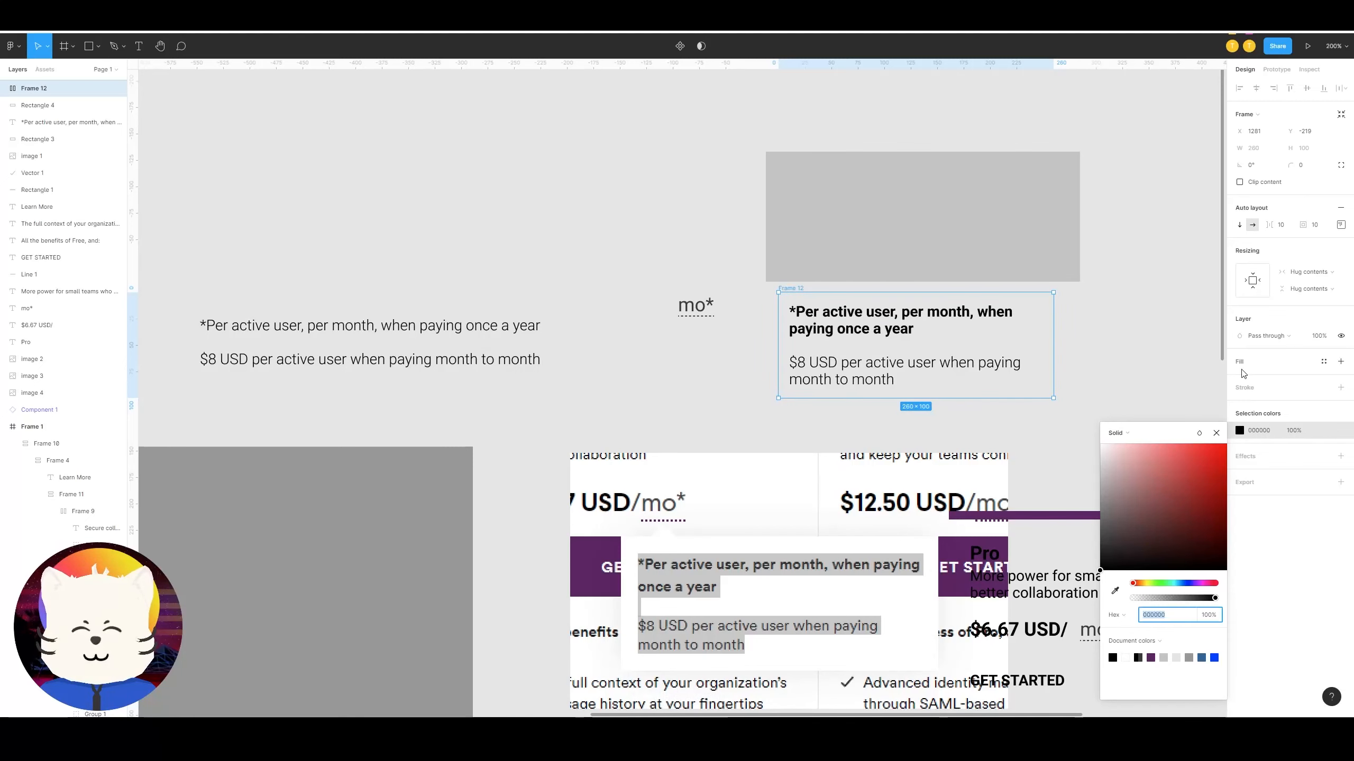
# Step: Add a white FFFFFF fill to the tooltip text's frame and move the frame a little lower on the canvas
pyautogui.click(1340, 362)
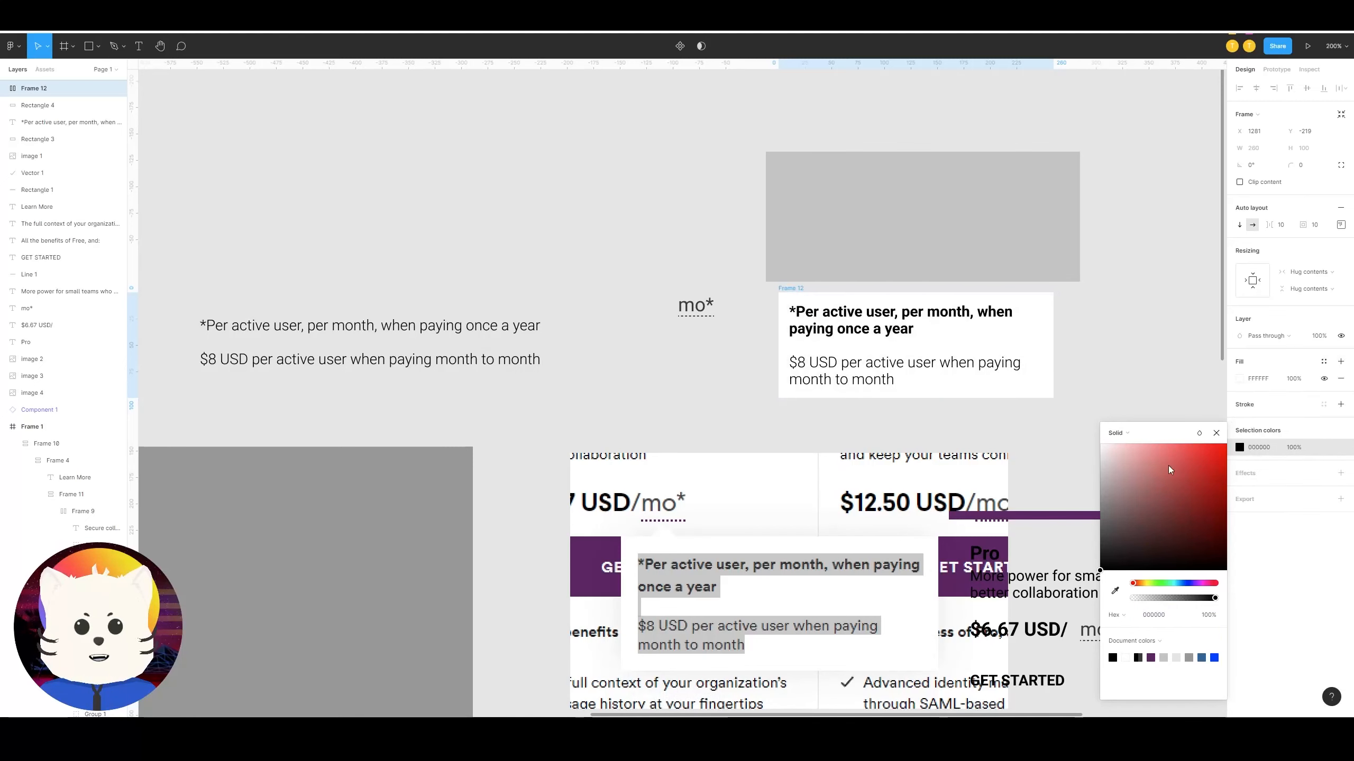
pyautogui.click(1106, 366)
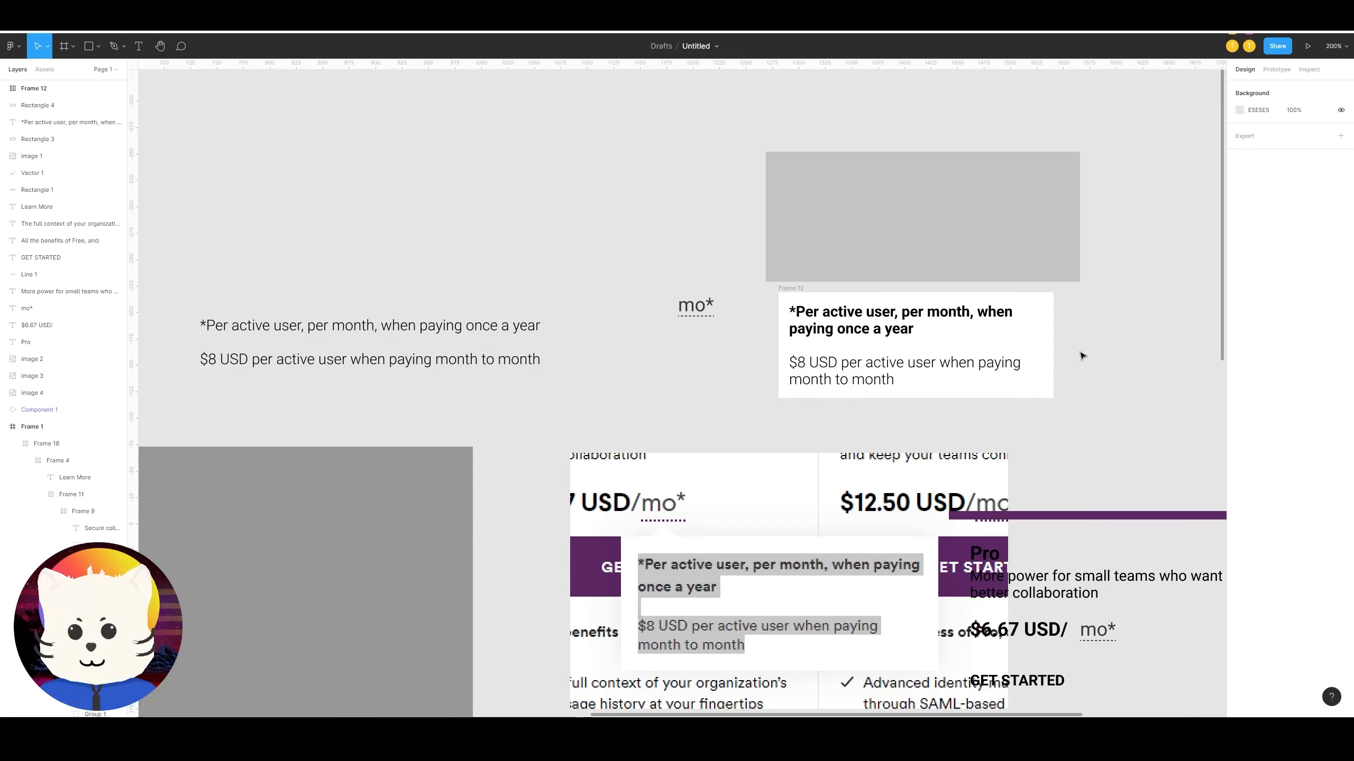
pyautogui.moveTo(789, 294); pyautogui.dragTo(769, 321)
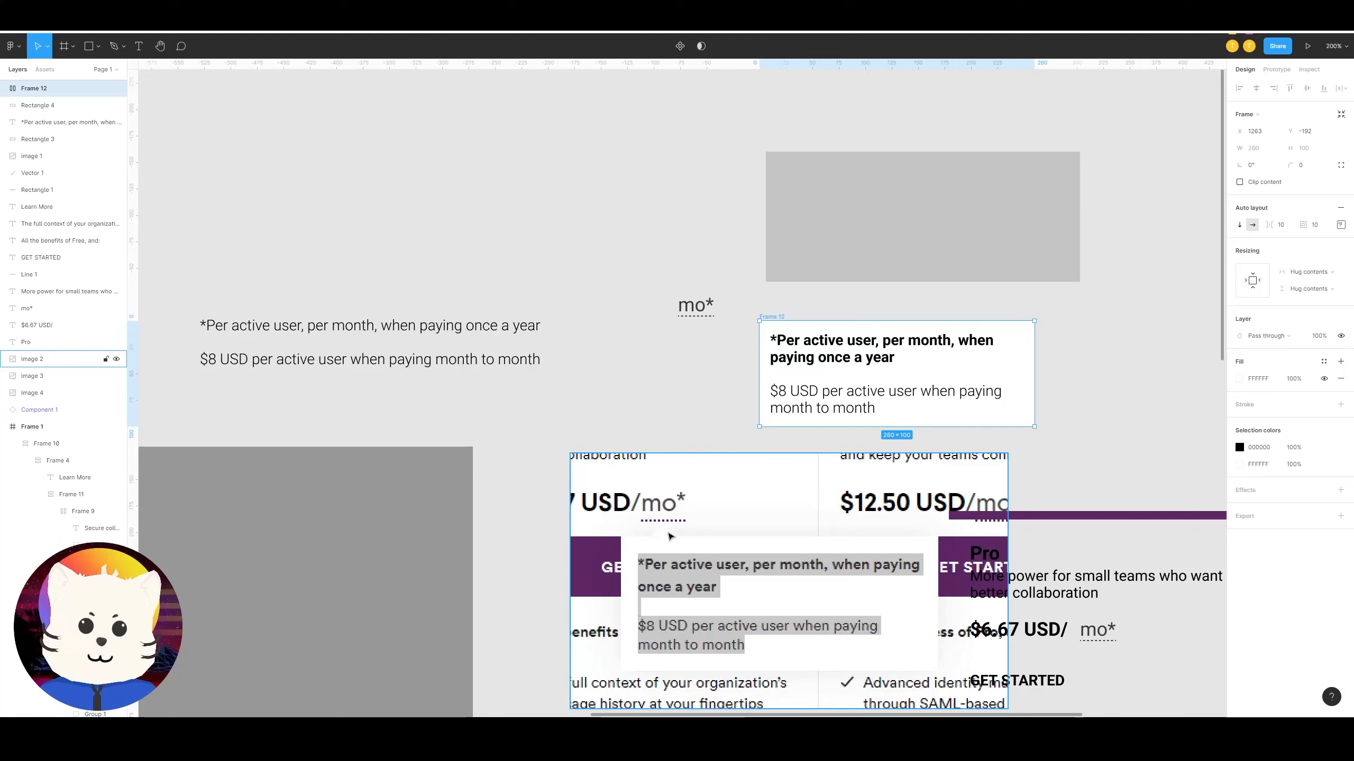
pyautogui.press('Escape')
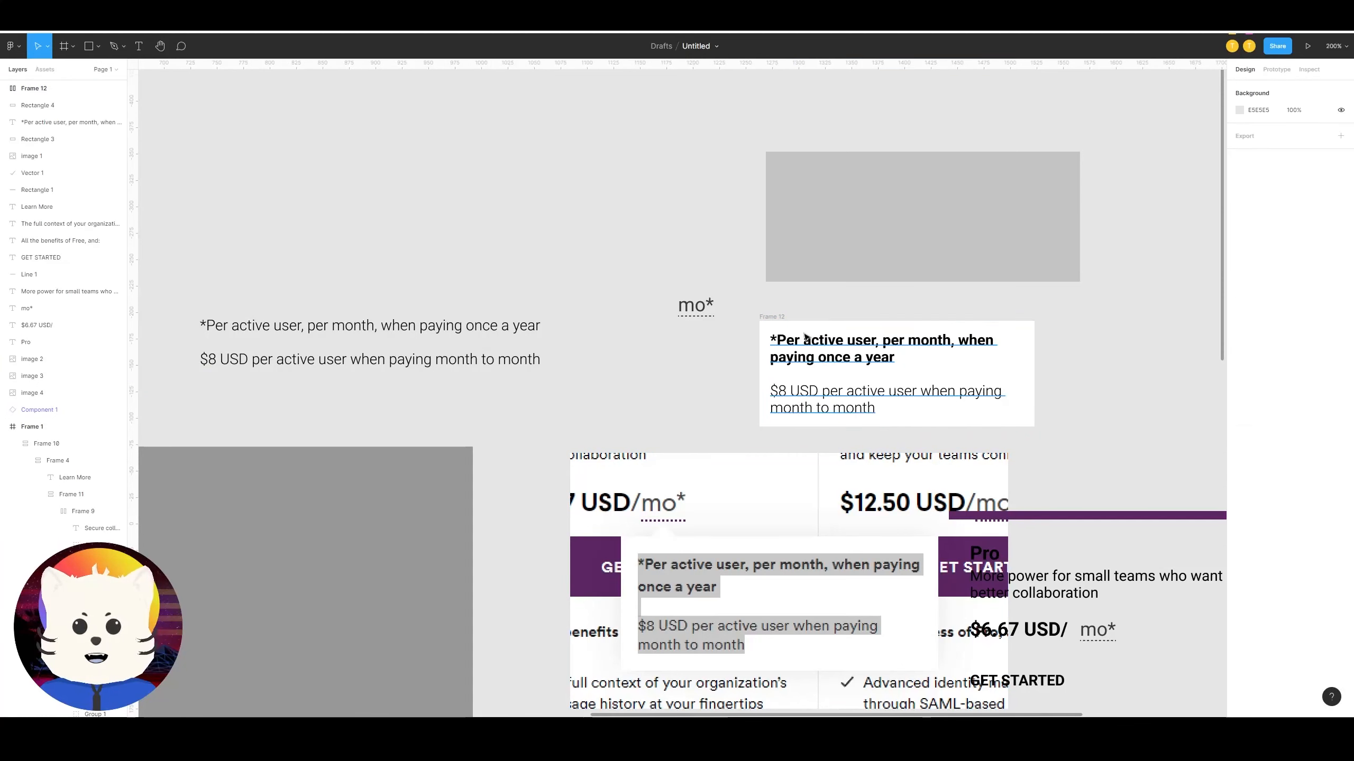
pyautogui.press('p')
pyautogui.click(794, 336)
pyautogui.press('Escape')
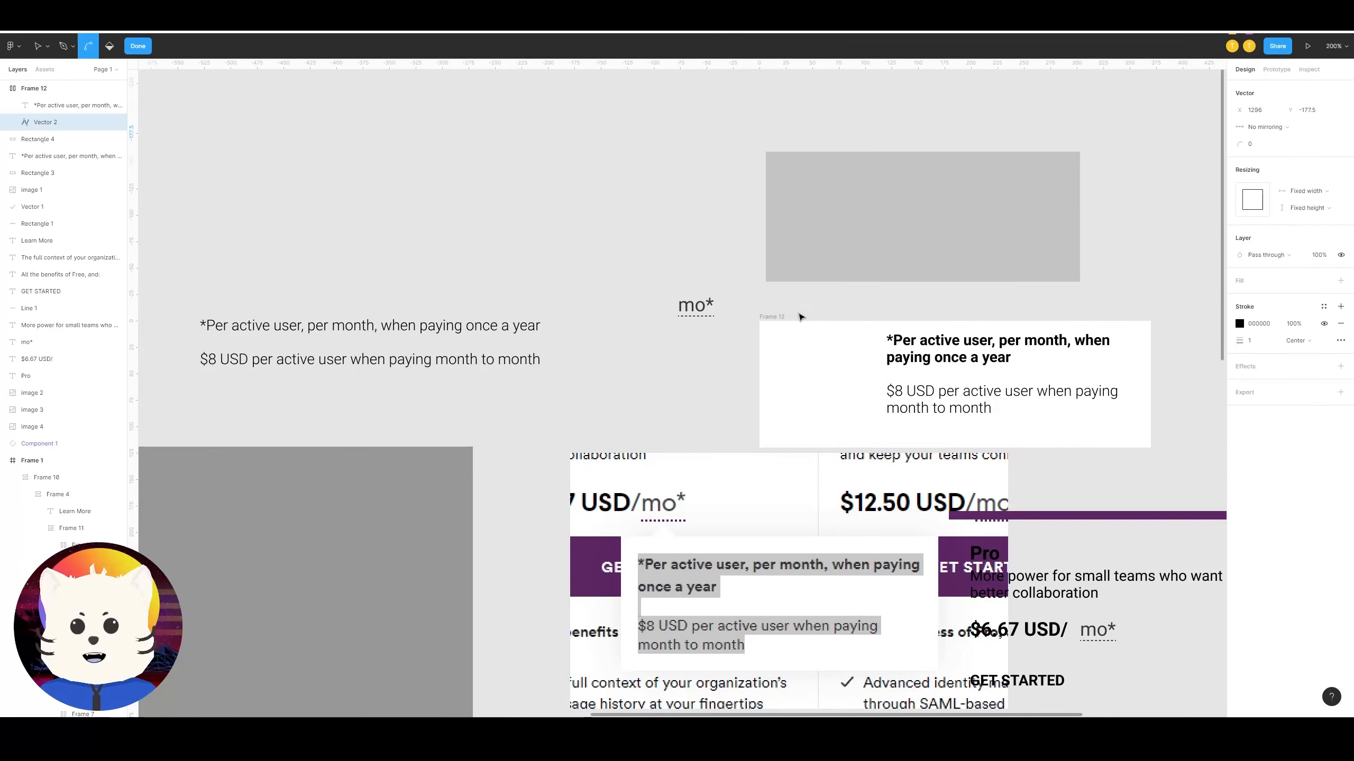
# Step: Draw a closed triangle pointer about 24 × 11.5 with the Pen tool just above the white tooltip frame
pyautogui.click(794, 302)
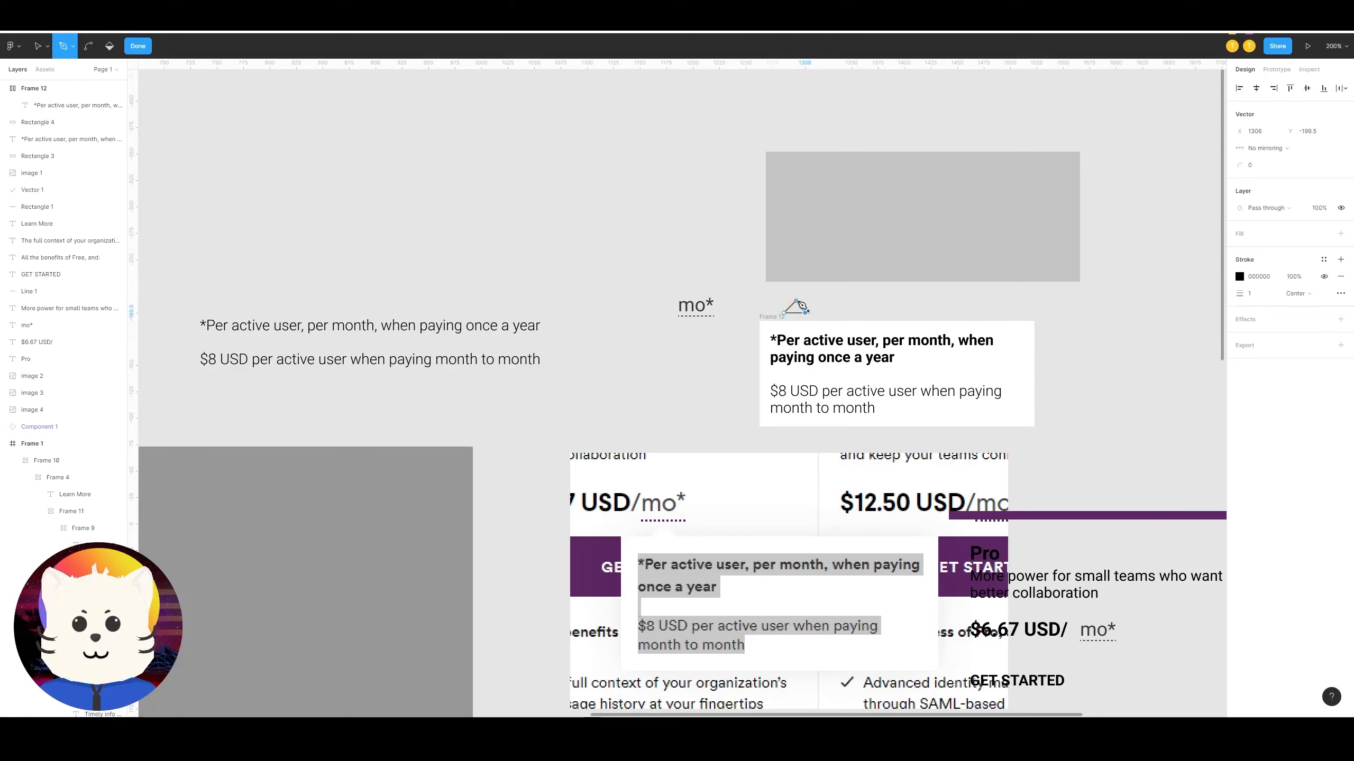
pyautogui.doubleClick(807, 315)
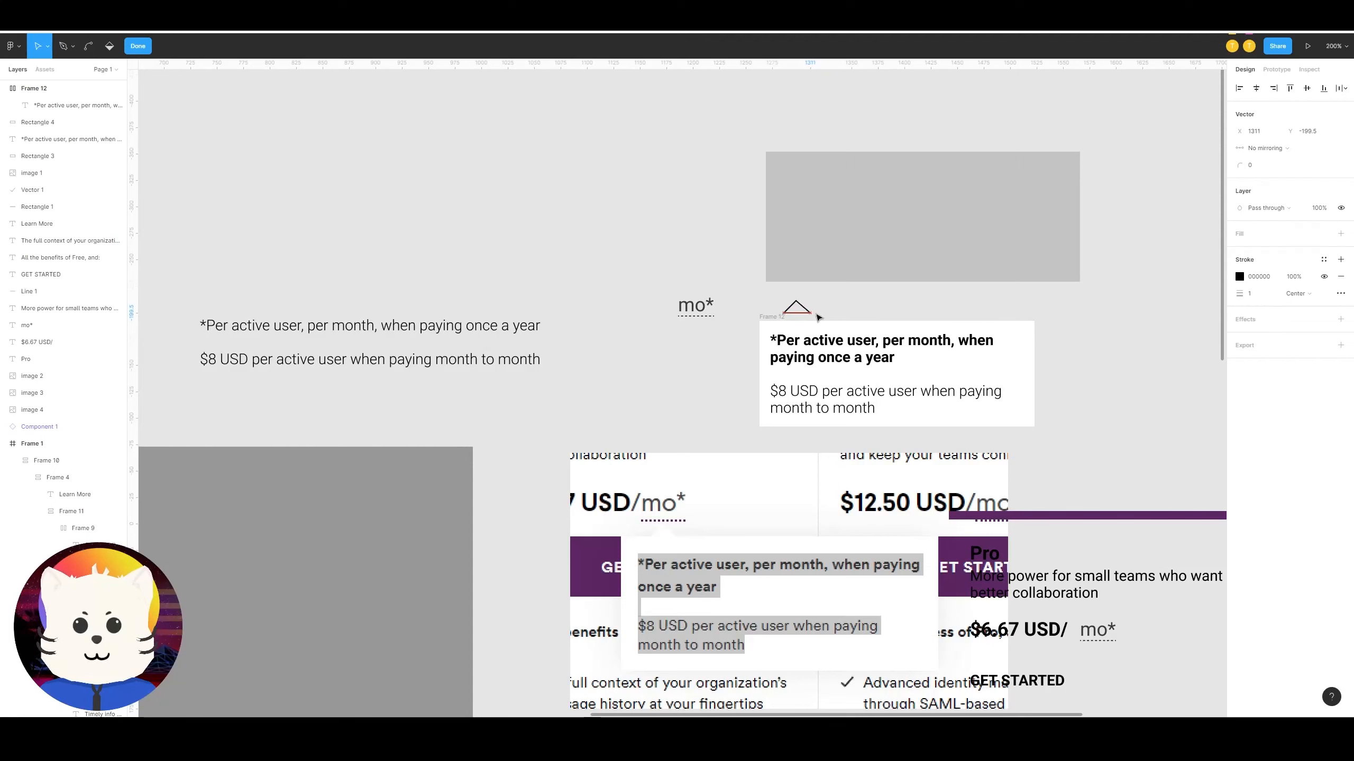
pyautogui.click(809, 320)
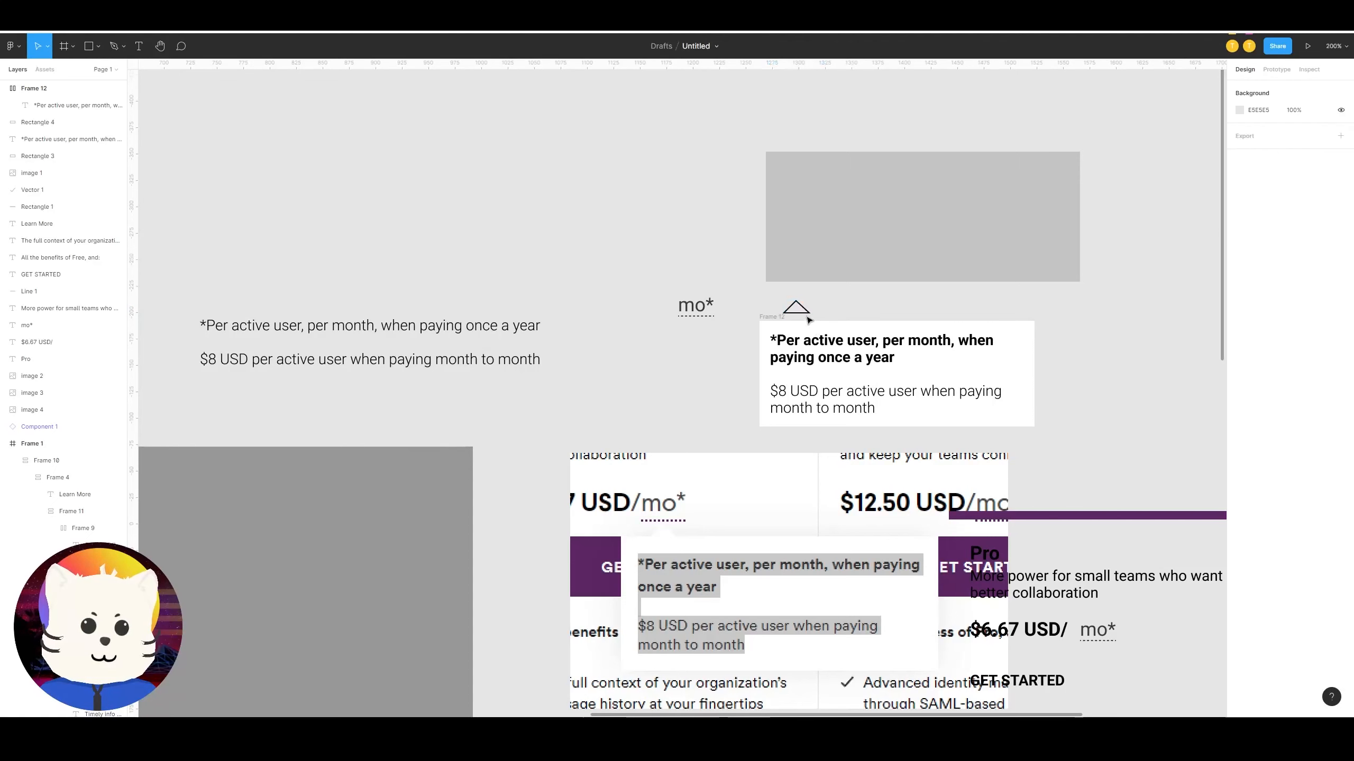
# Step: Remove the triangle pointer's stroke and give it a white FFFFFF fill
pyautogui.click(808, 316)
pyautogui.click(1338, 260)
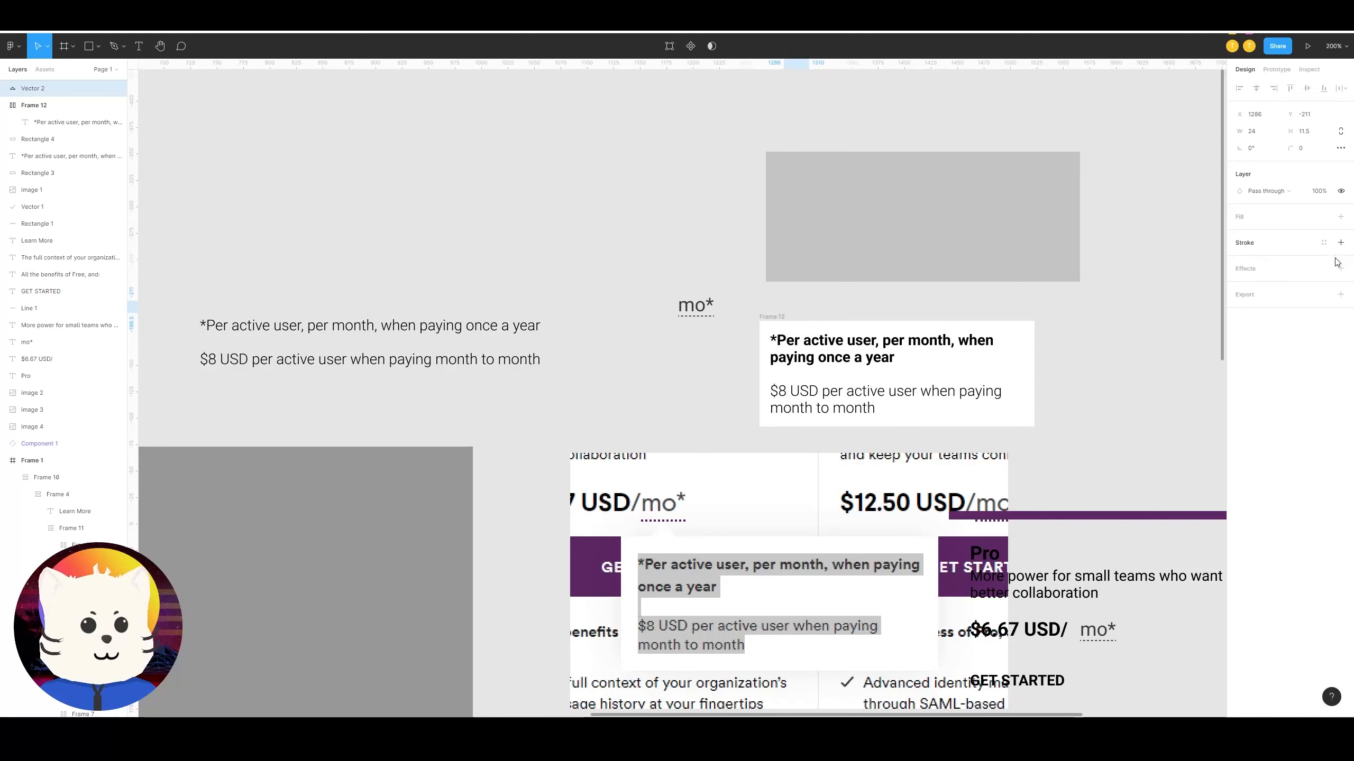
pyautogui.click(1341, 216)
pyautogui.click(1239, 234)
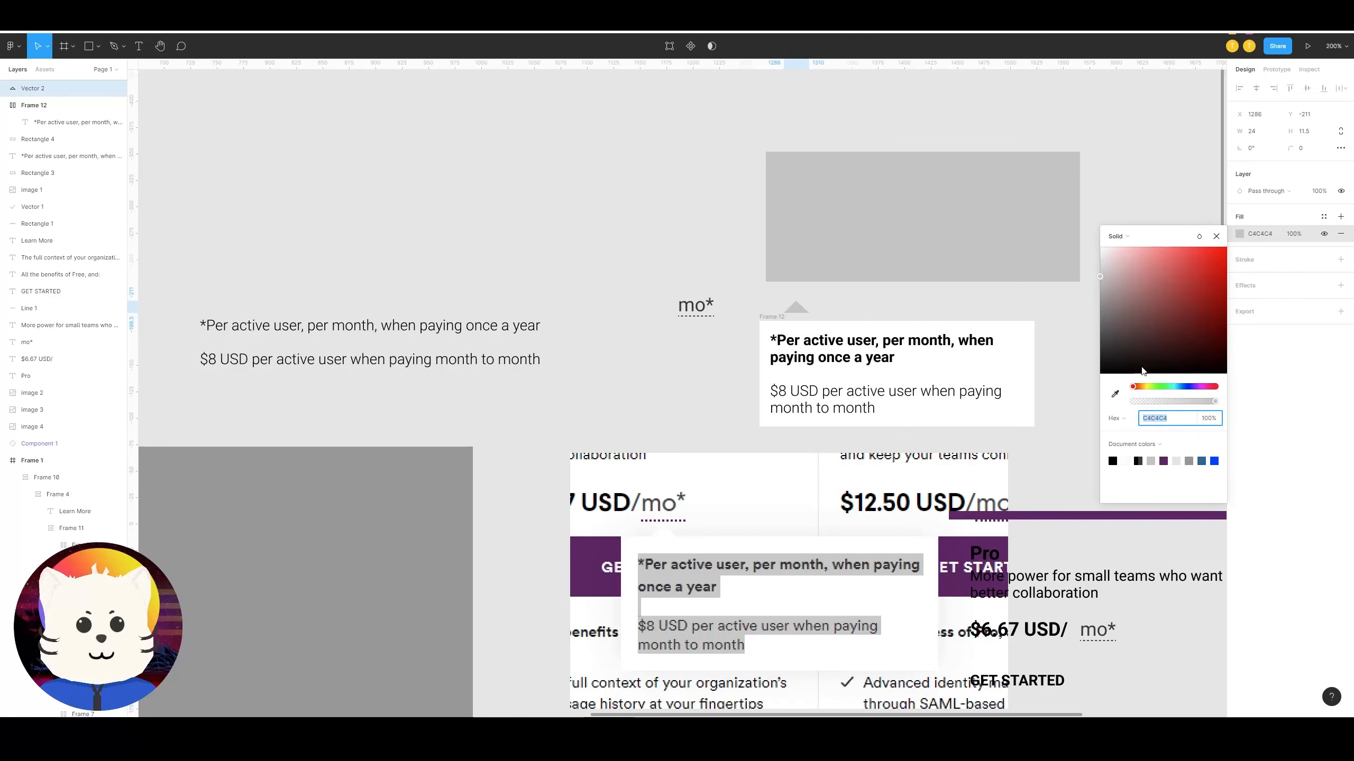
pyautogui.click(1114, 393)
pyautogui.click(814, 312)
pyautogui.click(814, 312)
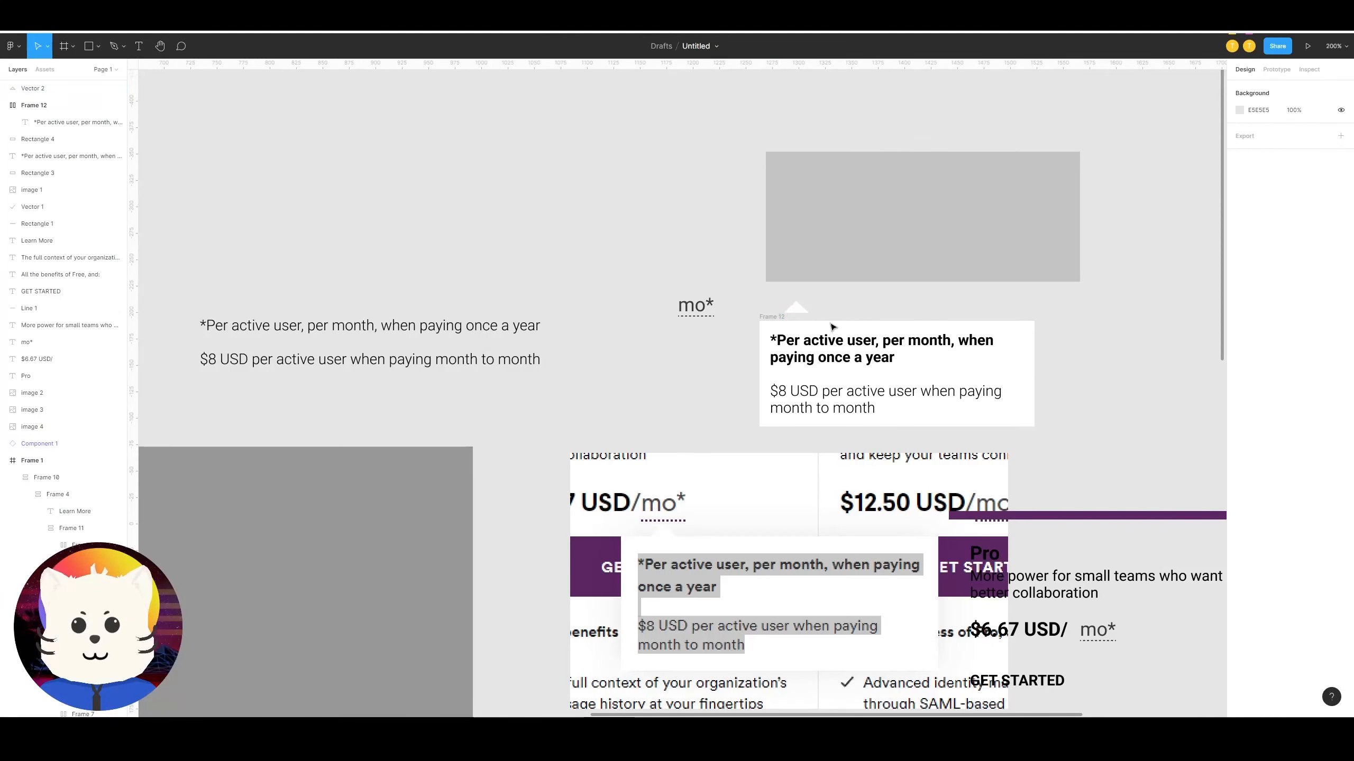
# Step: Combine the triangle and tooltip text in a vertical auto layout with 0 spacing, and delete the leftover white frame behind them
pyautogui.click(795, 308)
pyautogui.keyDown('shift'); pyautogui.click(903, 340); pyautogui.keyUp('shift')
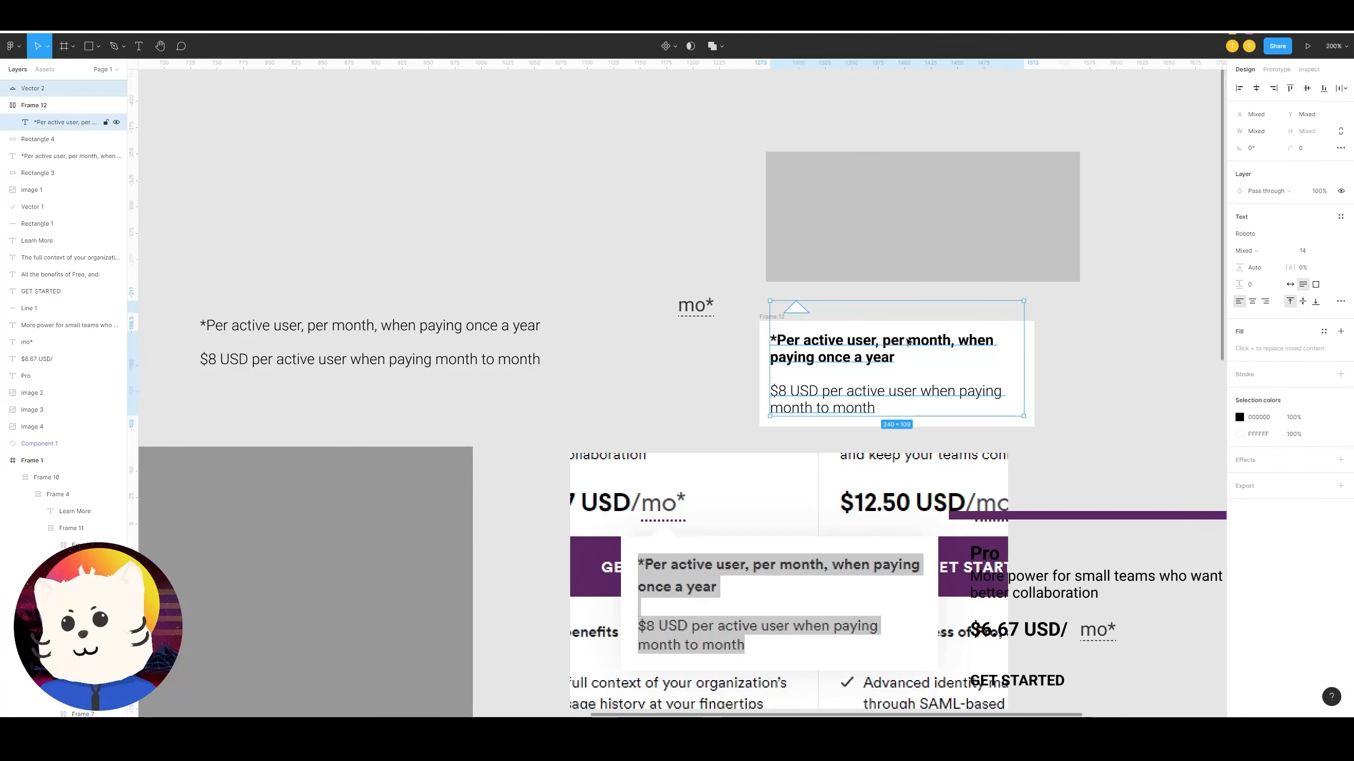
pyautogui.hotkey('shift', 'a')
pyautogui.click(1289, 227)
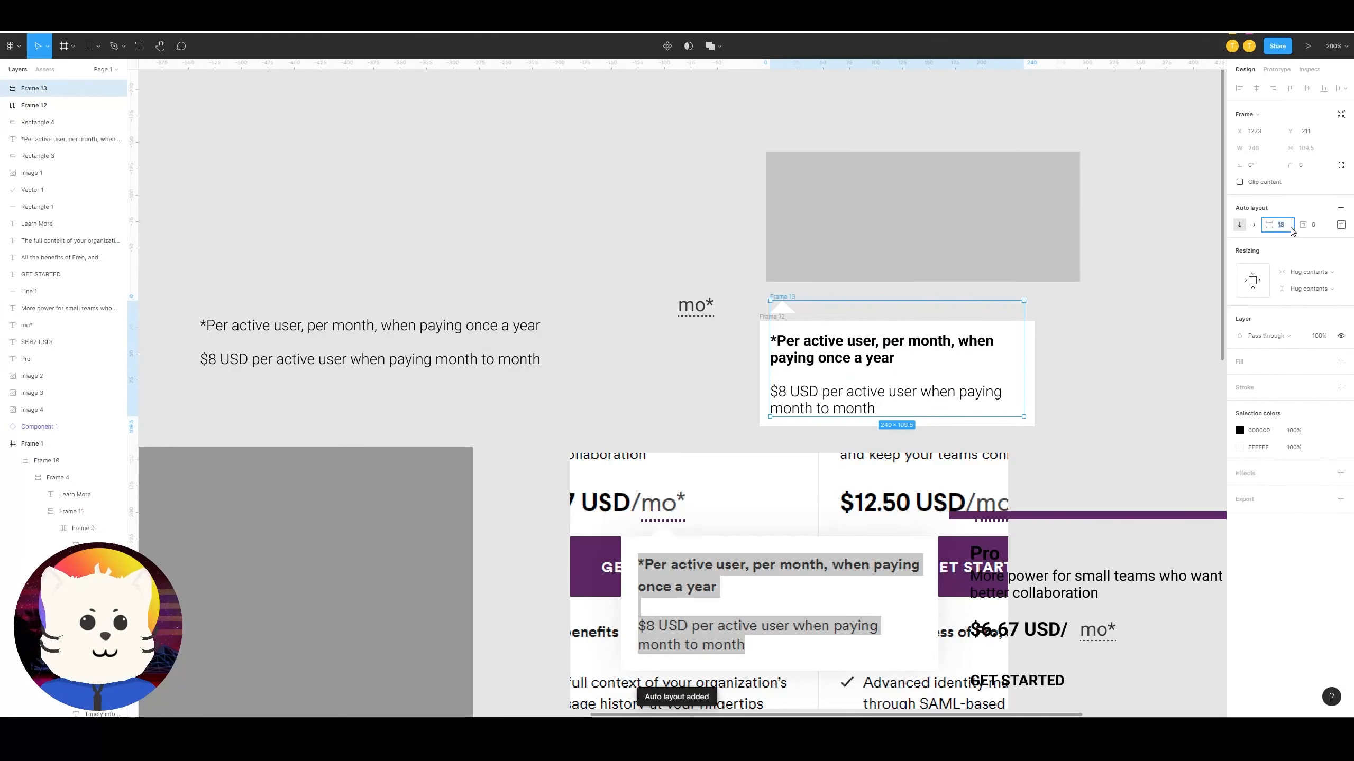
pyautogui.write('0')
pyautogui.press('Return')
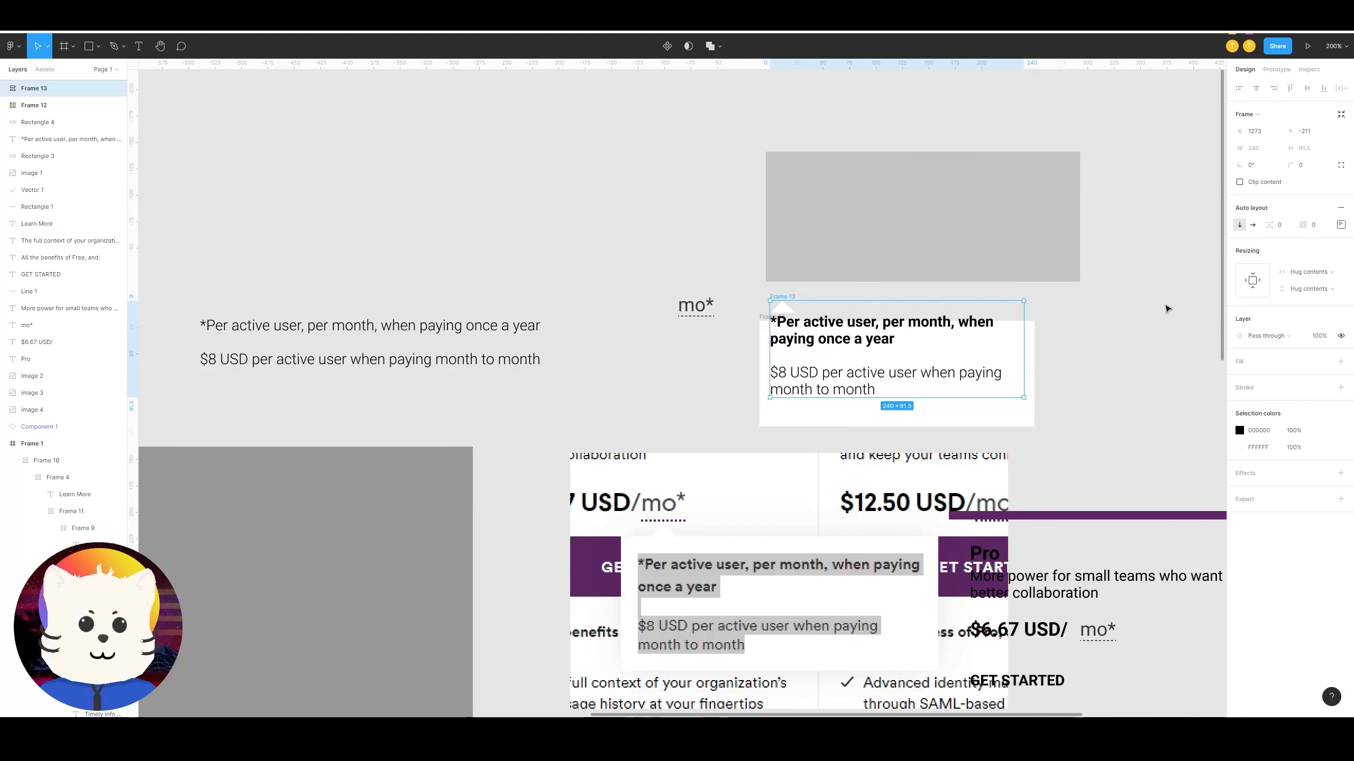
pyautogui.moveTo(972, 384); pyautogui.dragTo(1030, 393)
pyautogui.press('Delete')
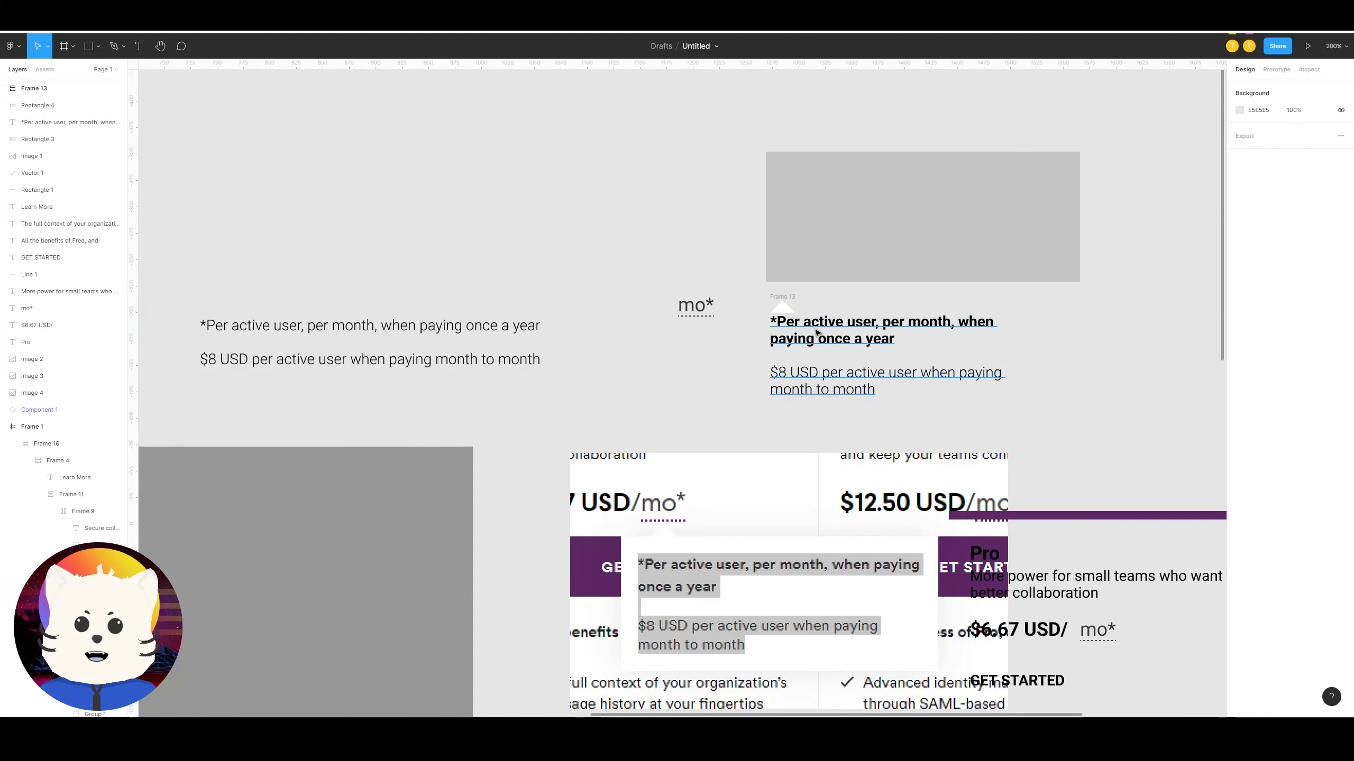
# Step: Wrap the tooltip text in its own auto layout frame beneath the triangle pointer
pyautogui.click(817, 333)
pyautogui.hotkey('shift', 'a')
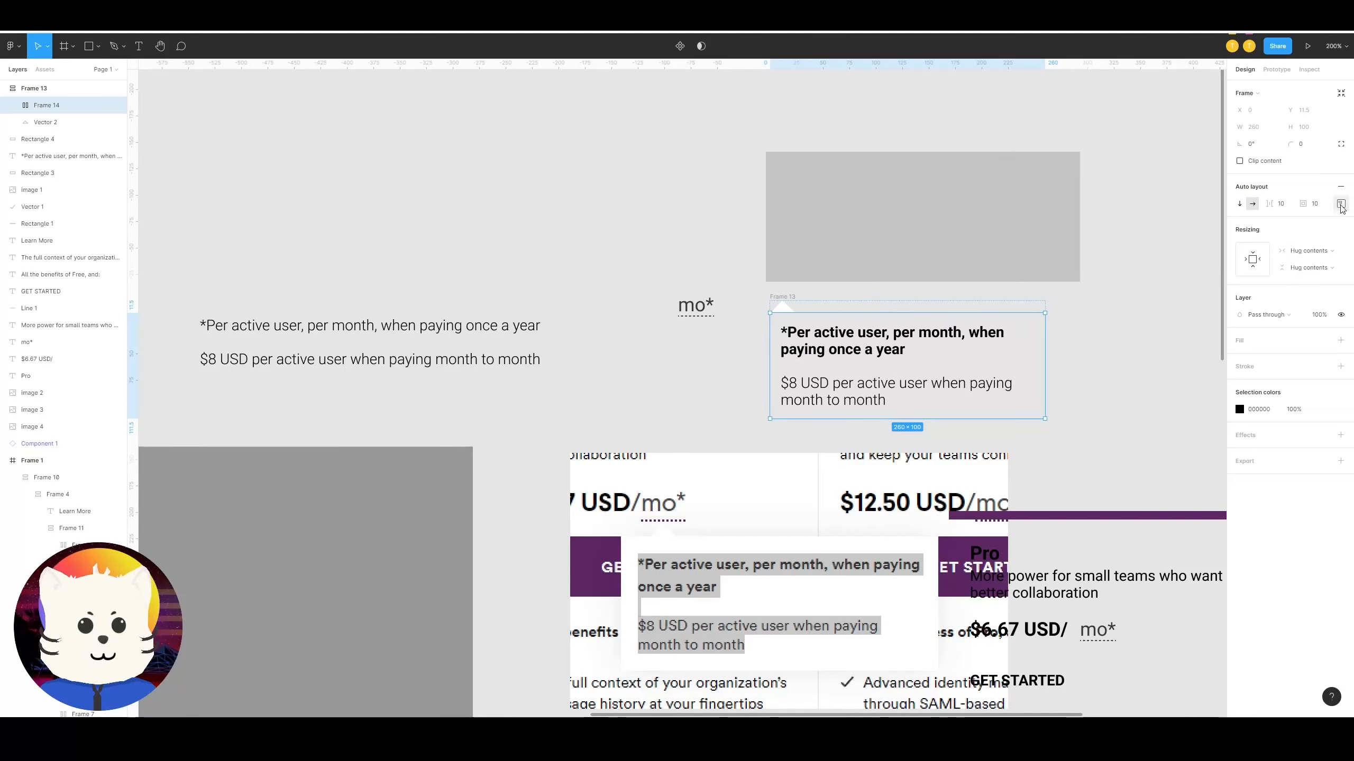
# Step: Give the tooltip text's auto layout frame a white FFFFFF fill and open the triangle pointer's vector shape for editing
pyautogui.click(1339, 340)
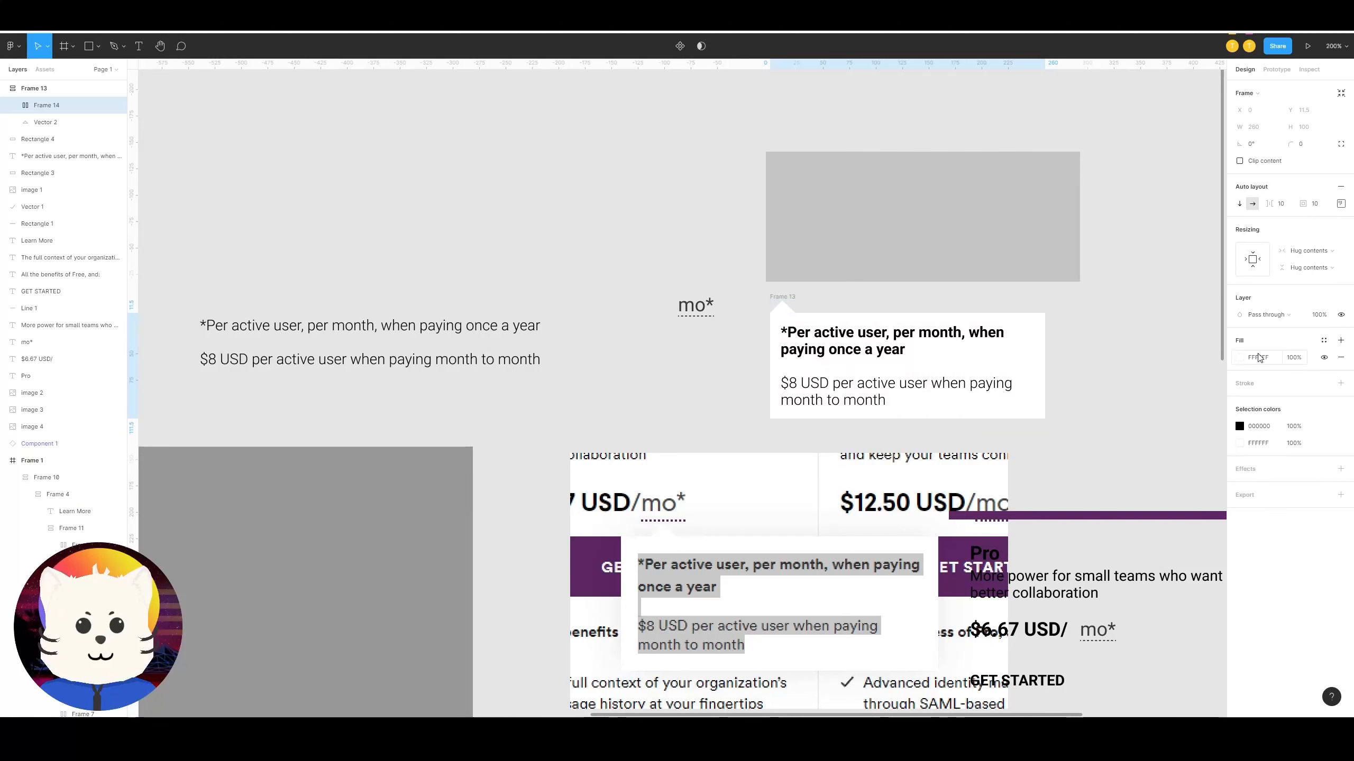
pyautogui.hotkey('ctrl', '=')
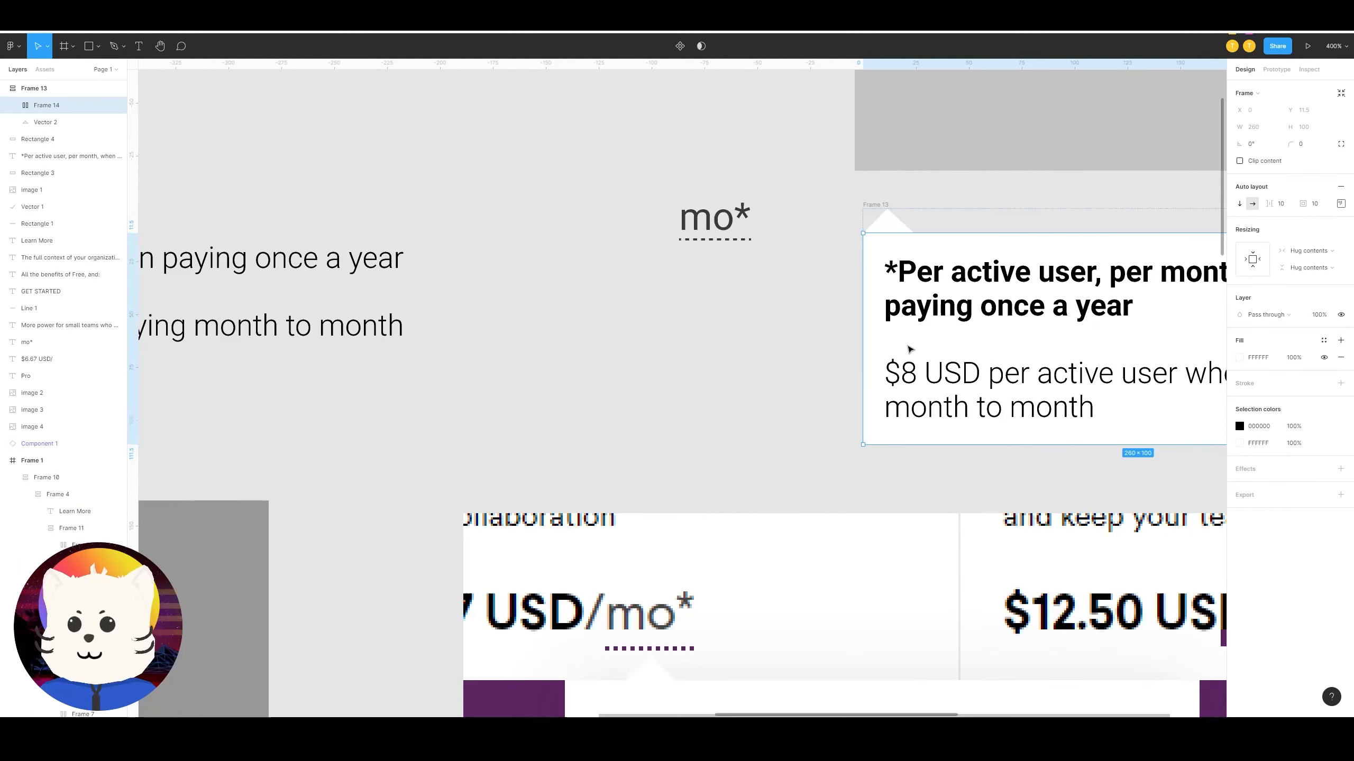
pyautogui.click(879, 217)
pyautogui.doubleClick(883, 225)
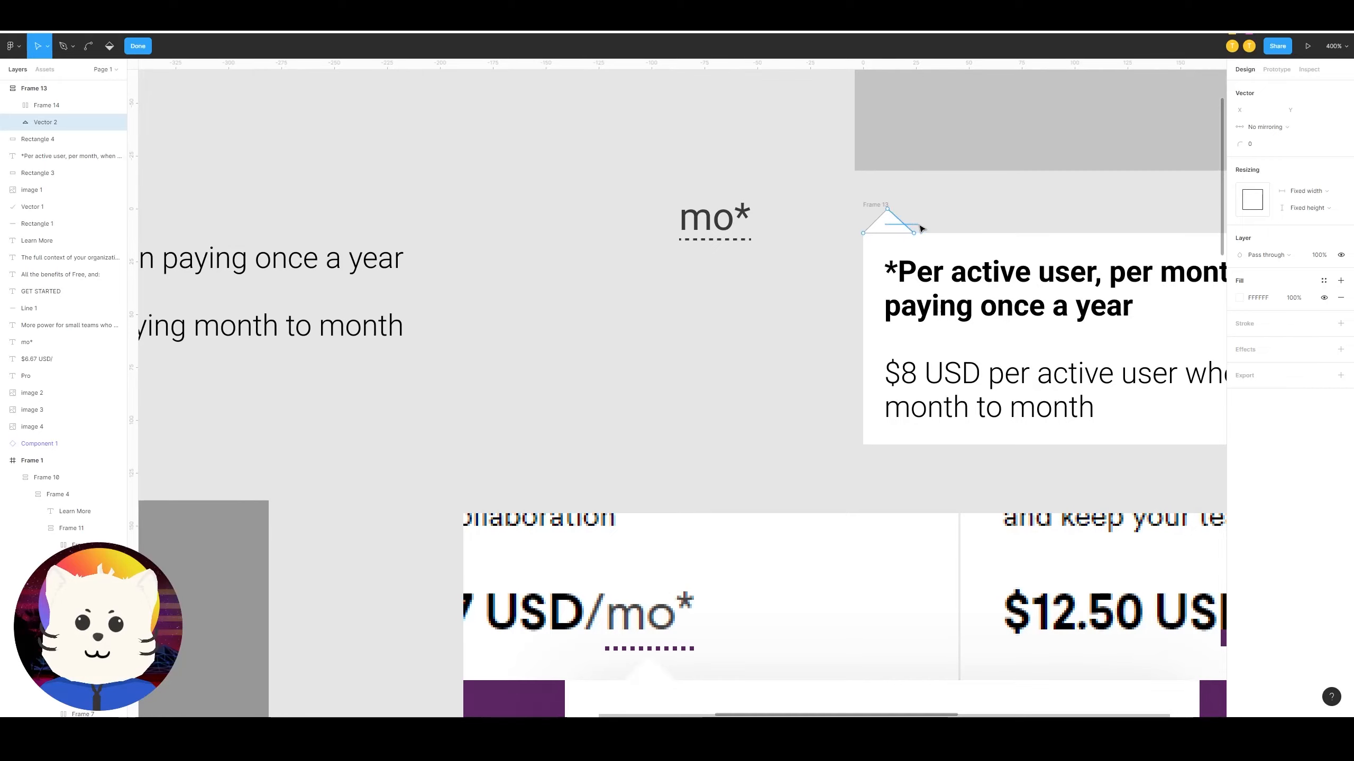
pyautogui.press('Escape')
pyautogui.hotkey('ctrl', '-')
pyautogui.hotkey('ctrl', '-')
pyautogui.press('Escape')
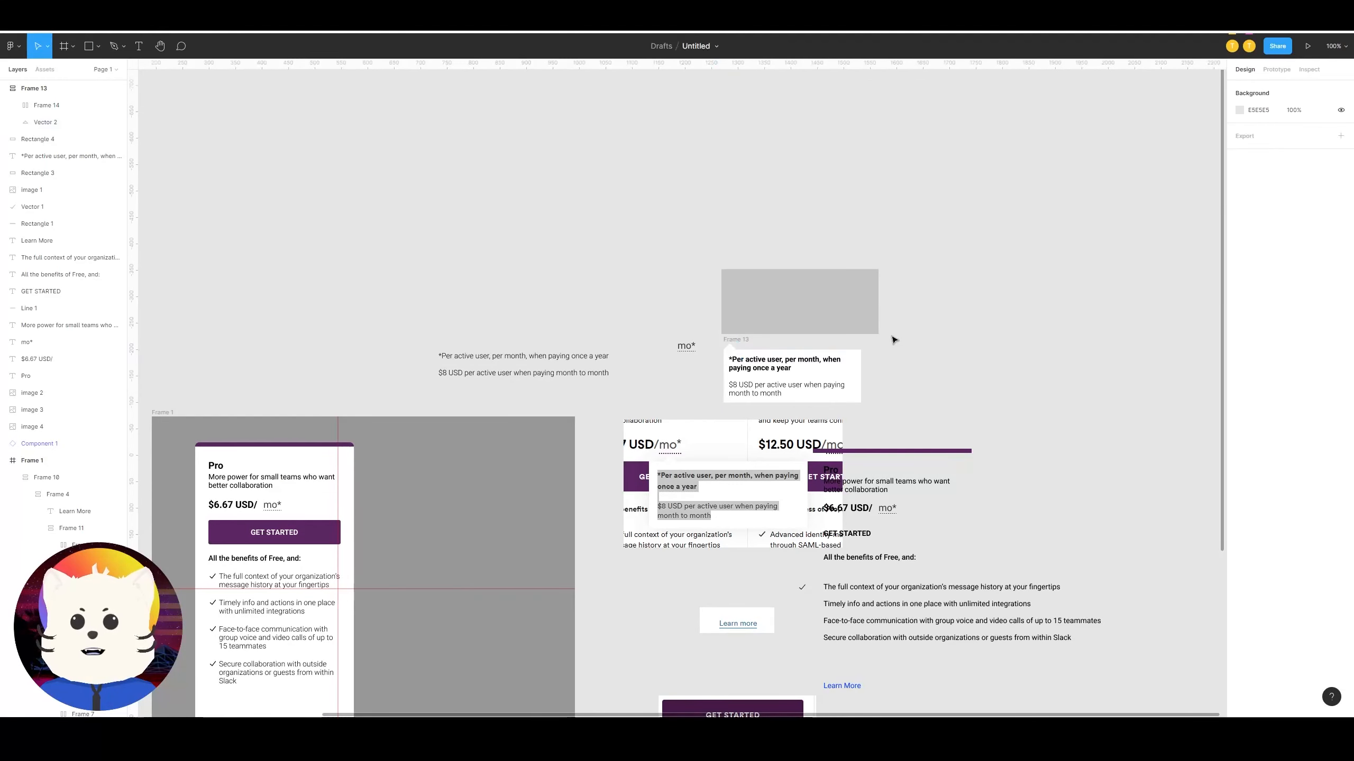
# Step: Undo the tooltip text's auto layout wrapping and the white frame's deletion, and move the text out onto the empty canvas
pyautogui.hotkey('ctrl', 'z')
pyautogui.hotkey('ctrl', '=')
pyautogui.scroll(3, 906, 405)
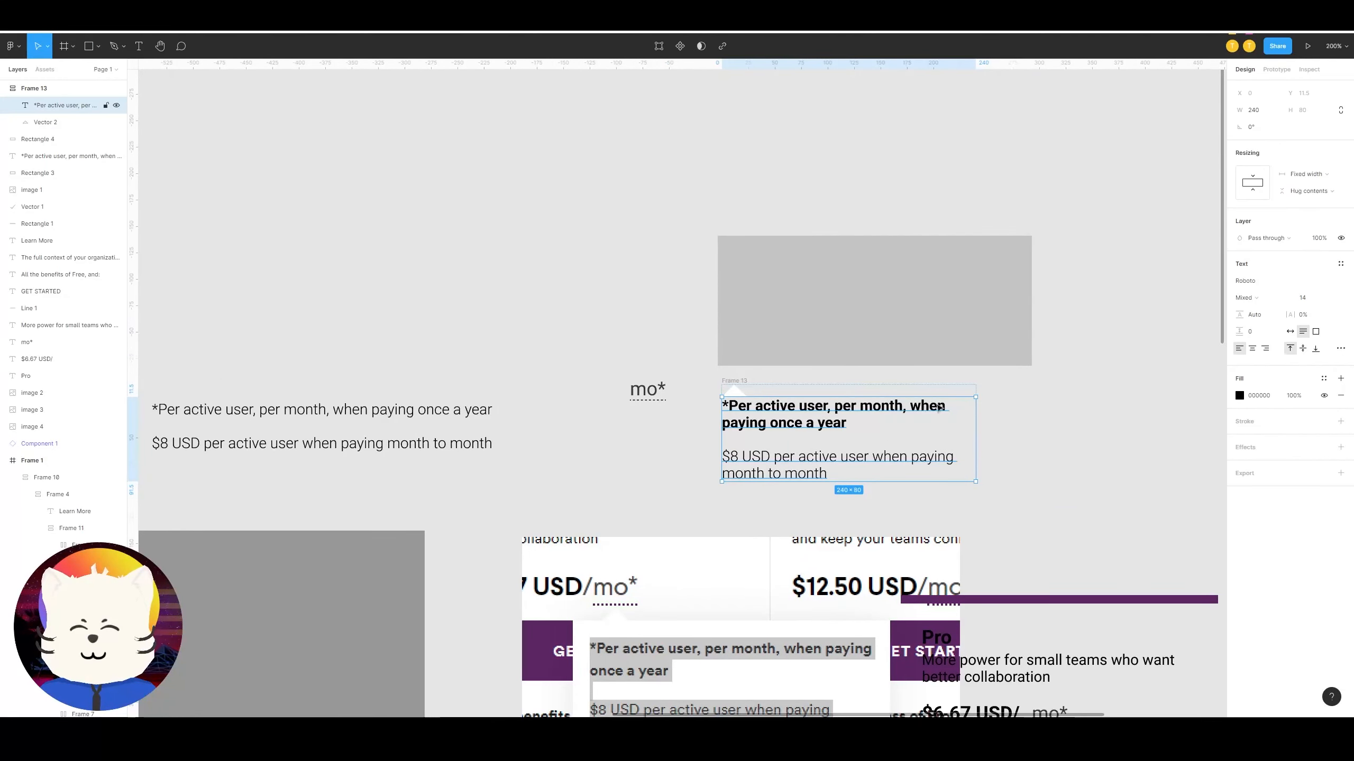
pyautogui.hotkey('ctrl', 'z')
pyautogui.hotkey('ctrl', 'z')
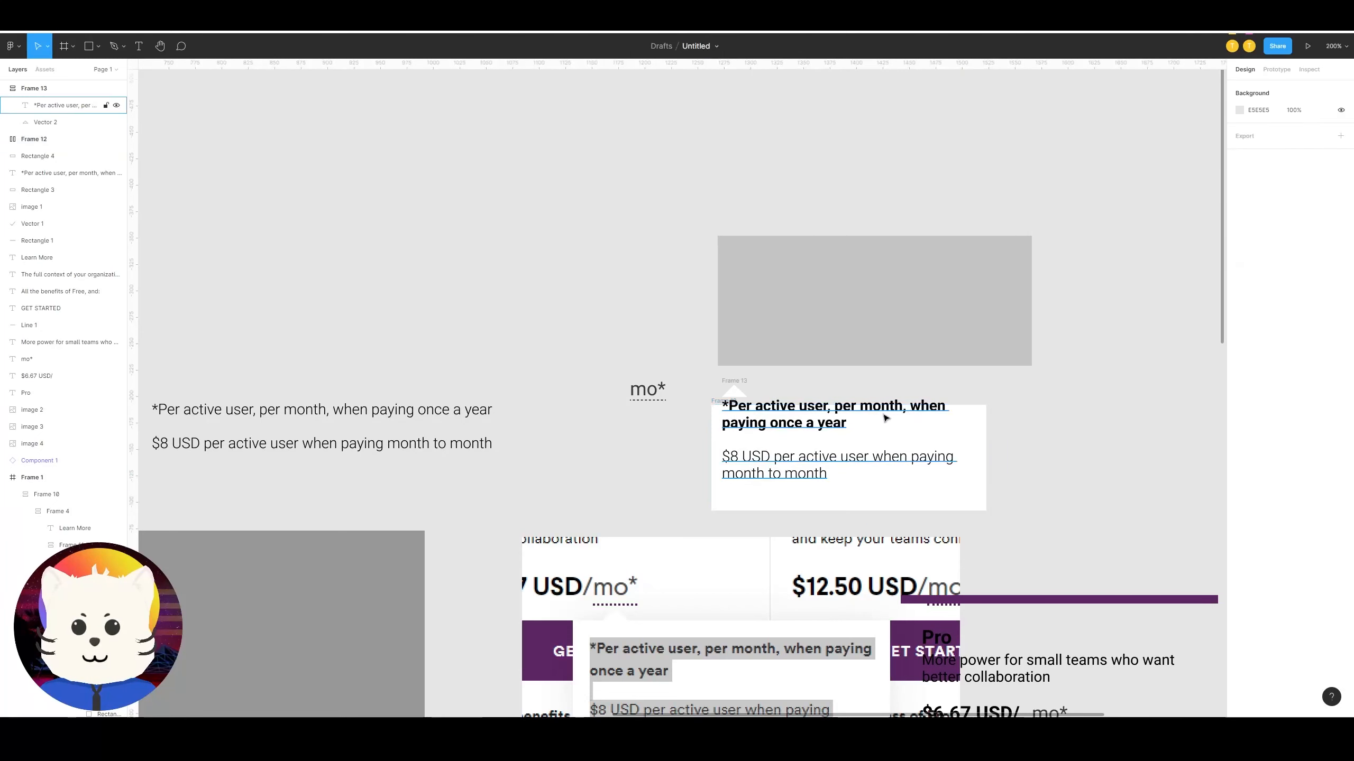
pyautogui.click(803, 415)
pyautogui.moveTo(803, 415); pyautogui.dragTo(459, 241)
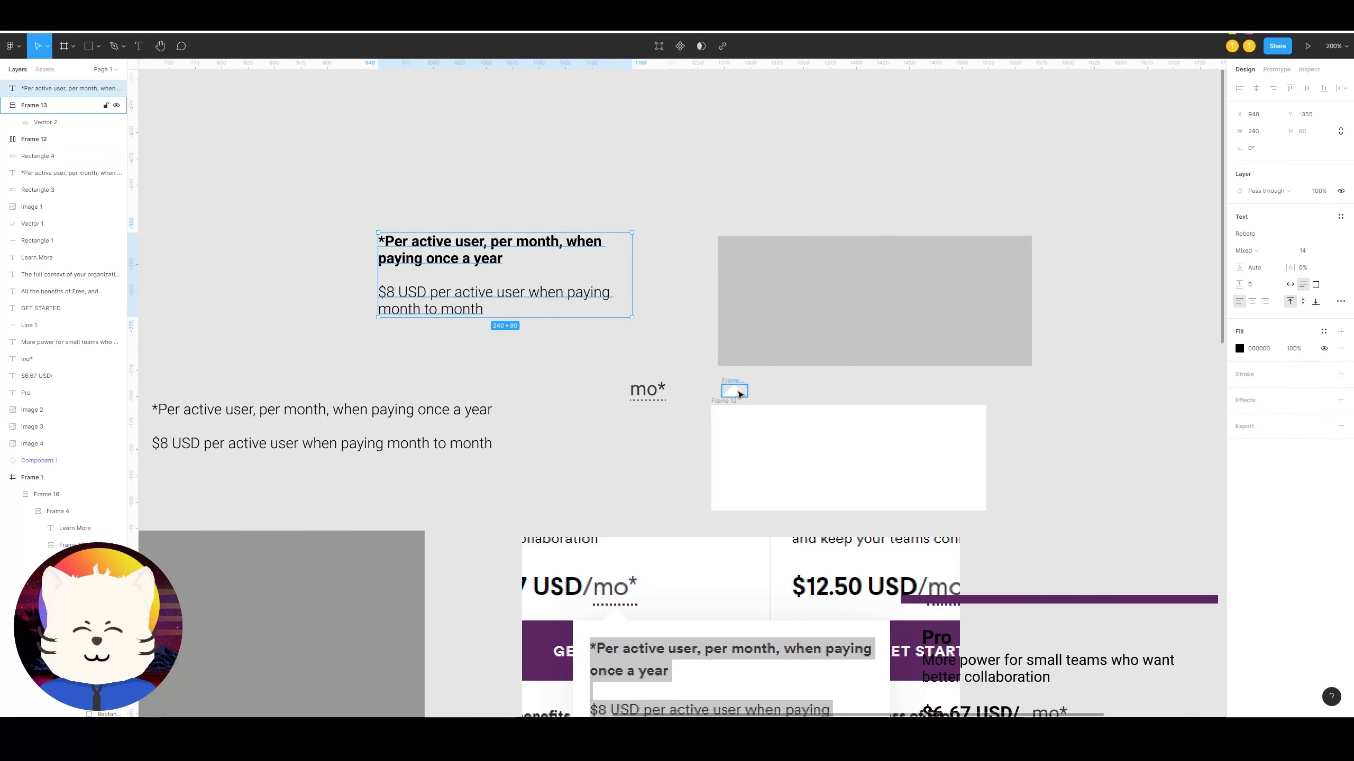
# Step: Move the triangle pointer onto the upper edge of the gray rectangle and group the two
pyautogui.moveTo(739, 395); pyautogui.dragTo(734, 234)
pyautogui.keyDown('shift'); pyautogui.click(849, 295); pyautogui.keyUp('shift')
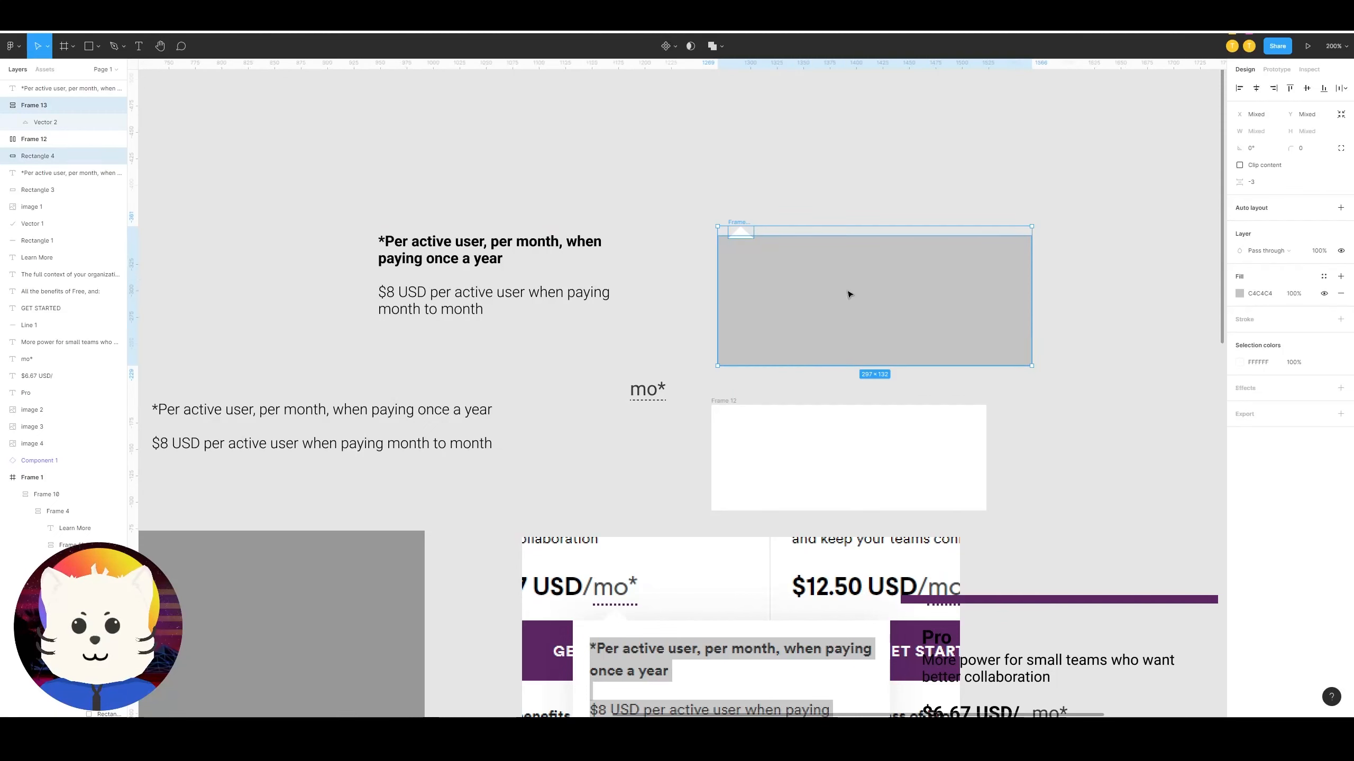
pyautogui.hscroll(-4, 850, 295)
pyautogui.hotkey('ctrl', 'g')
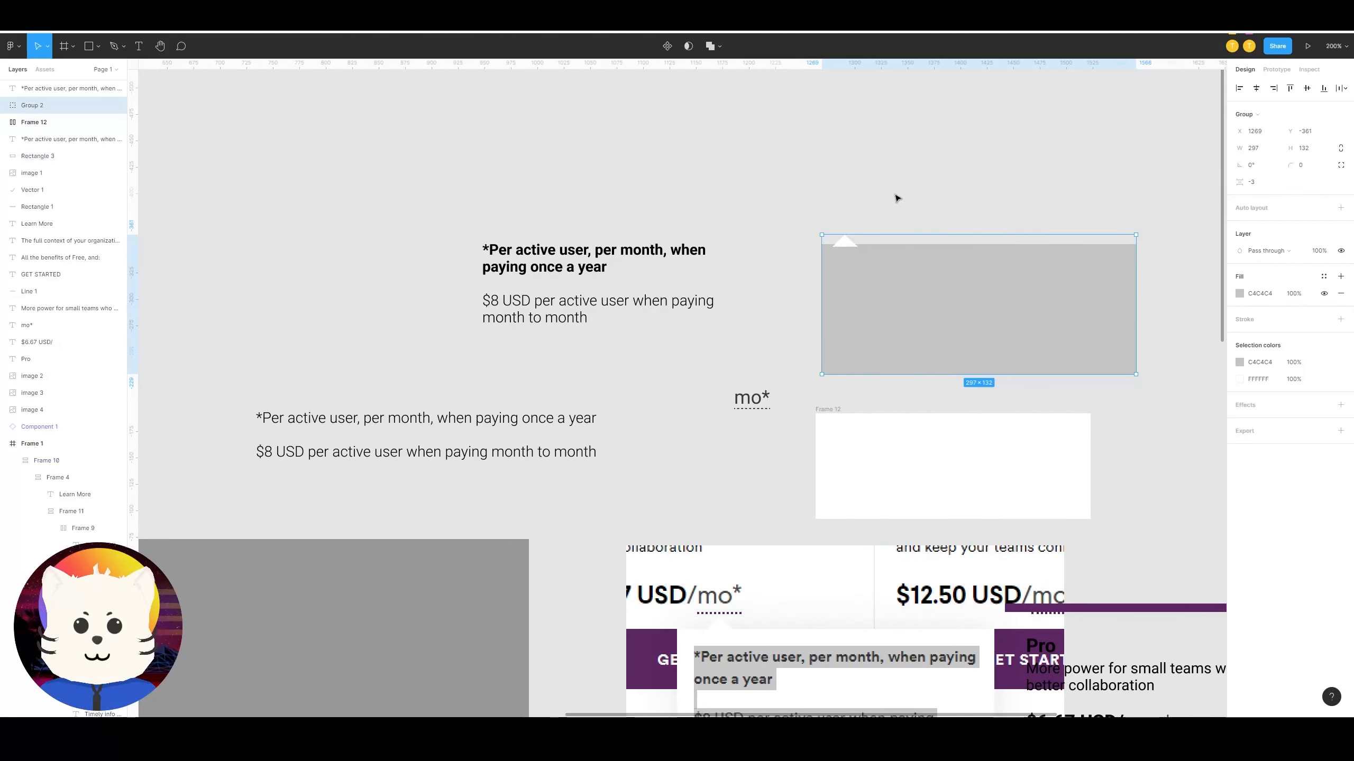
# Step: Fill the gray rectangle with off-white FCFCFC and place the bold tooltip text on top of it
pyautogui.doubleClick(861, 247)
pyautogui.press('i')
pyautogui.click(849, 241)
pyautogui.moveTo(608, 262); pyautogui.dragTo(964, 282)
# Step: Try to apply a vertical auto layout to the group of triangle pointer and rectangle
pyautogui.hscroll(3, 882, 257)
pyautogui.hotkey('shift', 'a')
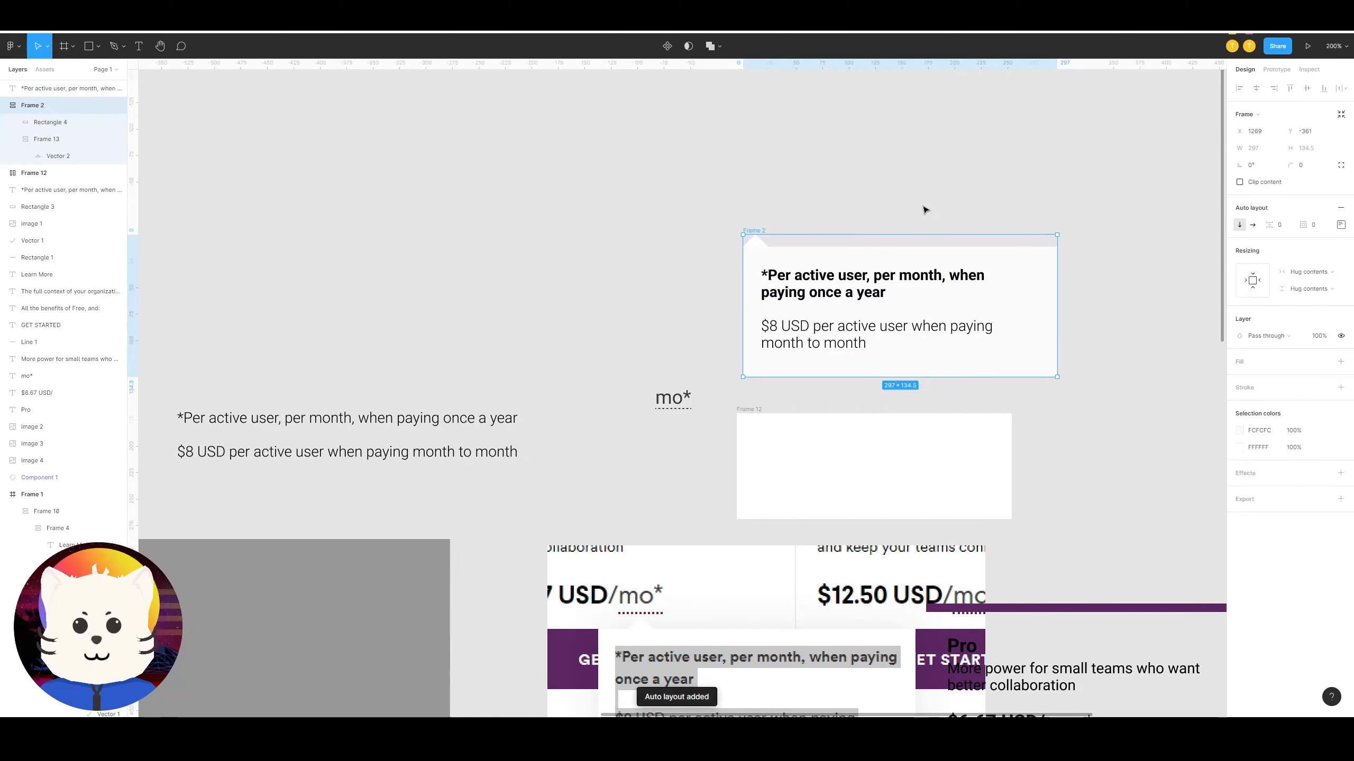
pyautogui.hotkey('ctrl', 'z')
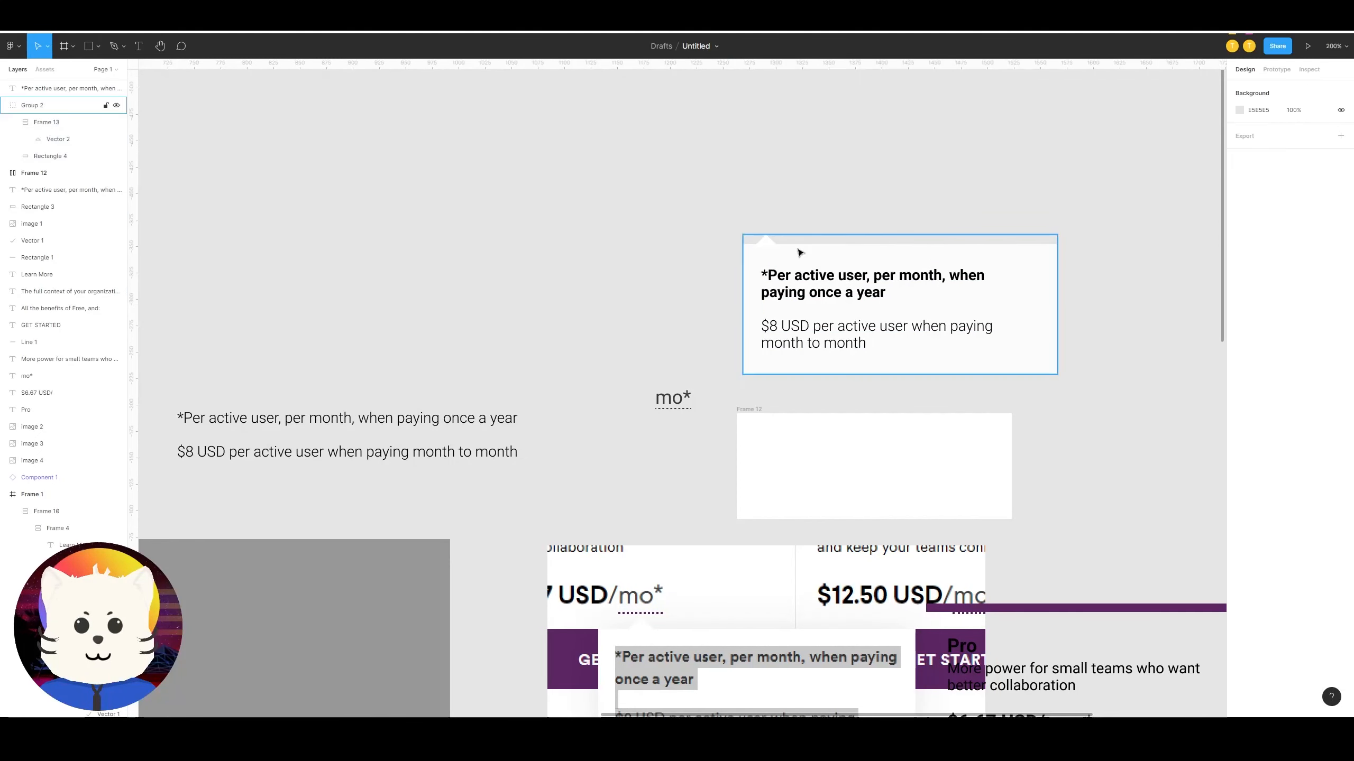
pyautogui.doubleClick(794, 258)
pyautogui.keyDown('shift'); pyautogui.click(769, 243); pyautogui.keyUp('shift')
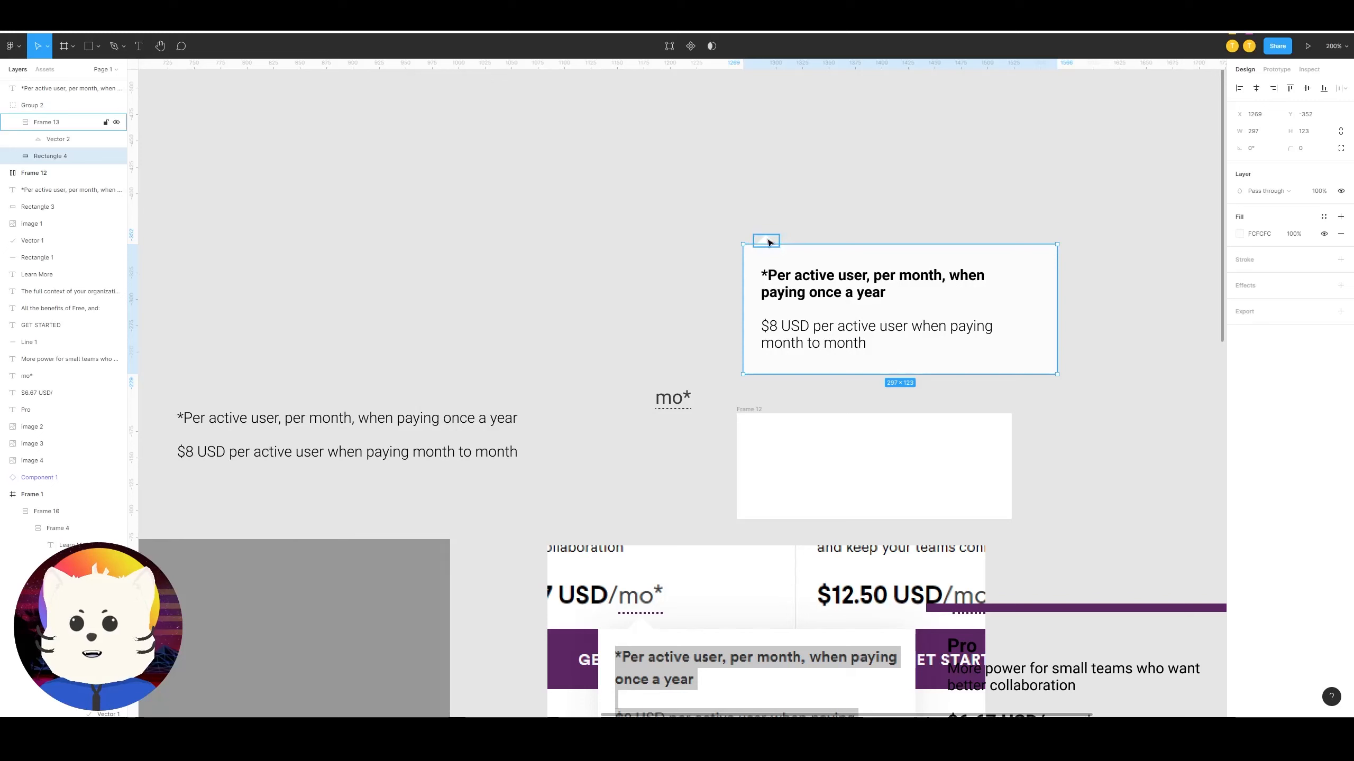
pyautogui.keyDown('shift'); pyautogui.click(766, 239); pyautogui.keyUp('shift')
pyautogui.moveTo(811, 267); pyautogui.dragTo(831, 248)
pyautogui.hotkey('ctrl', 'z')
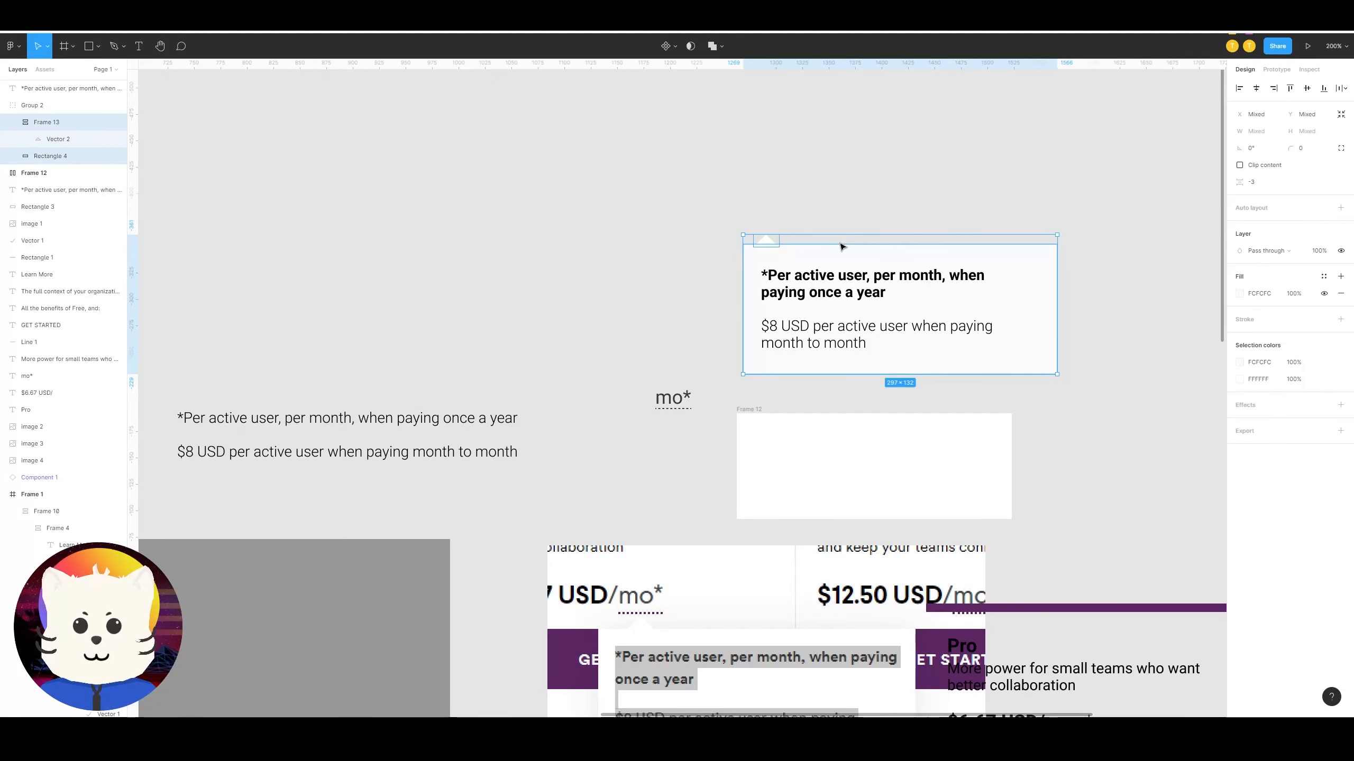
# Step: Try to unframe the triangle pointer and combine pointer, rectangle and tooltip text in one vertical auto layout
pyautogui.click(83, 124)
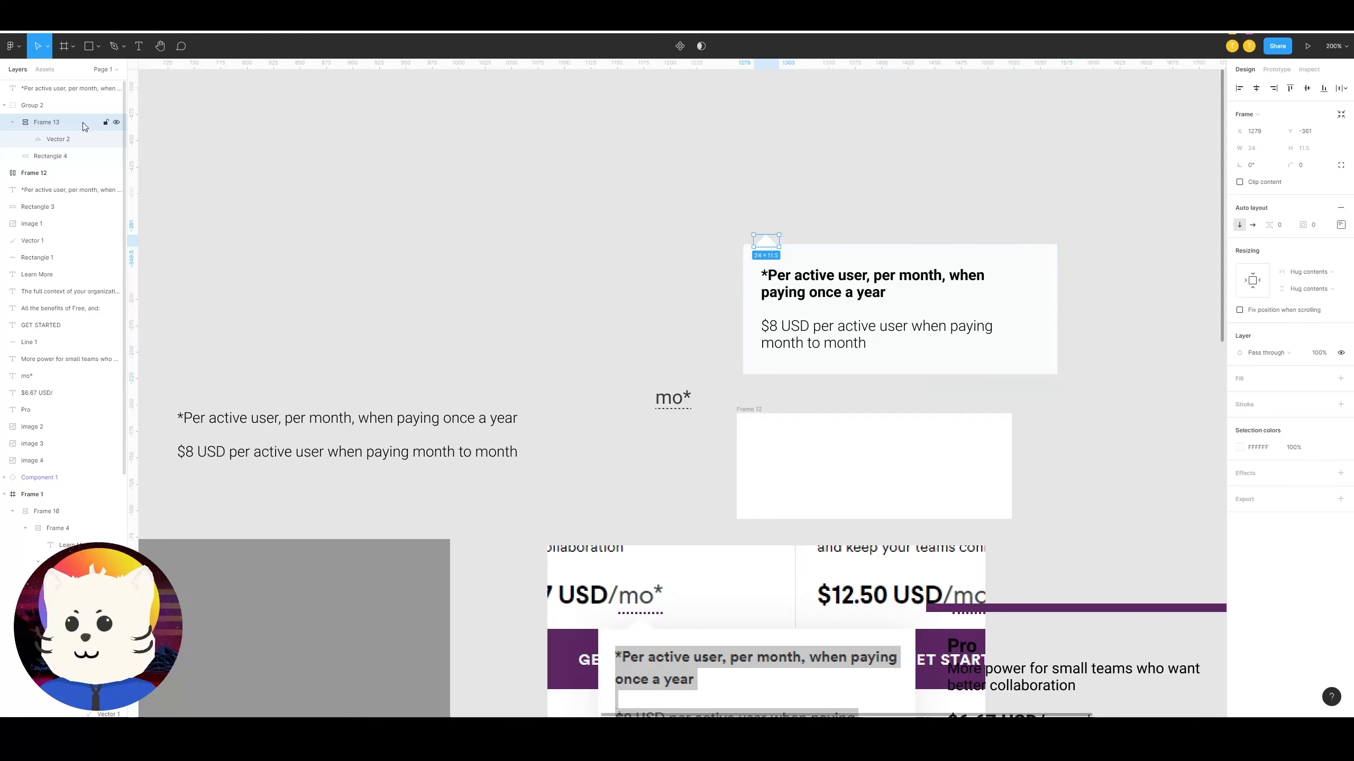
pyautogui.hotkey('ctrl', 'shift', 'g')
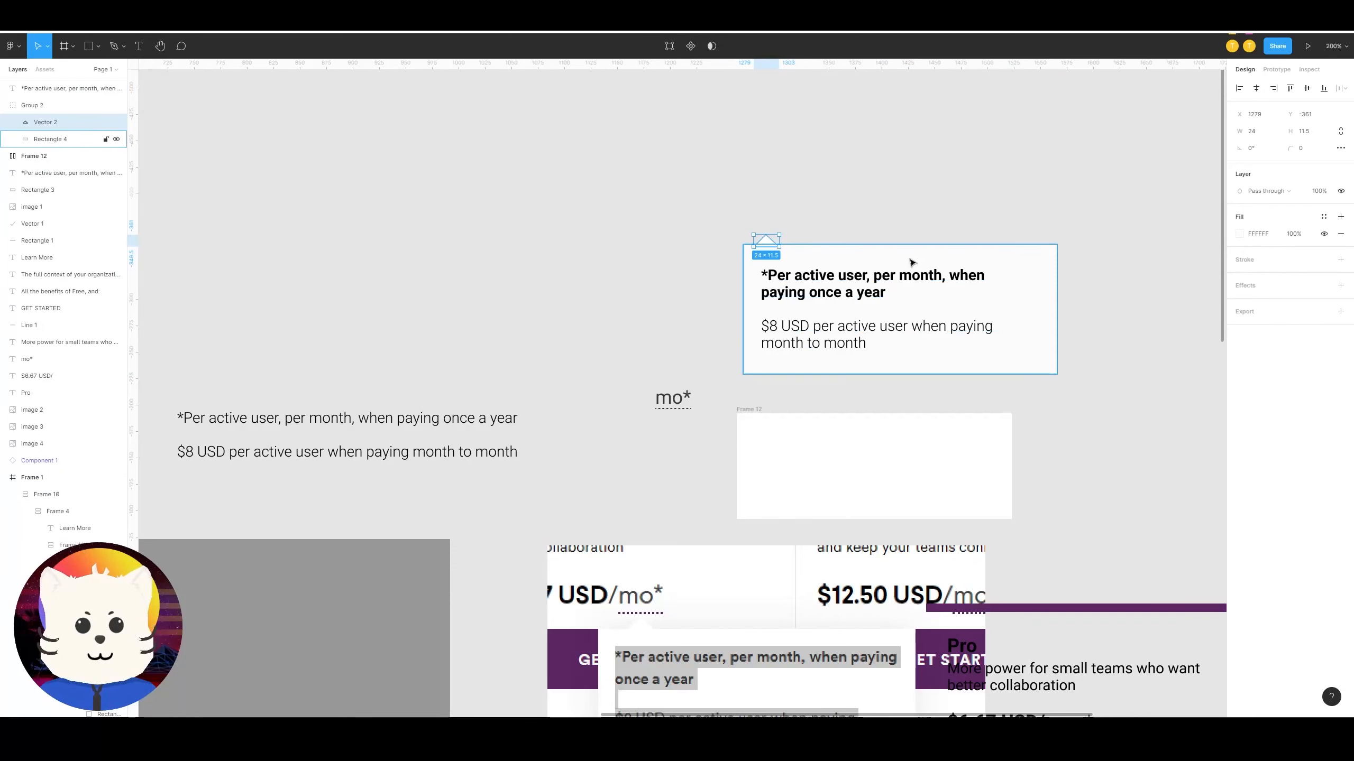
pyautogui.keyDown('shift'); pyautogui.click(903, 260); pyautogui.keyUp('shift')
pyautogui.hotkey('shift', 'a')
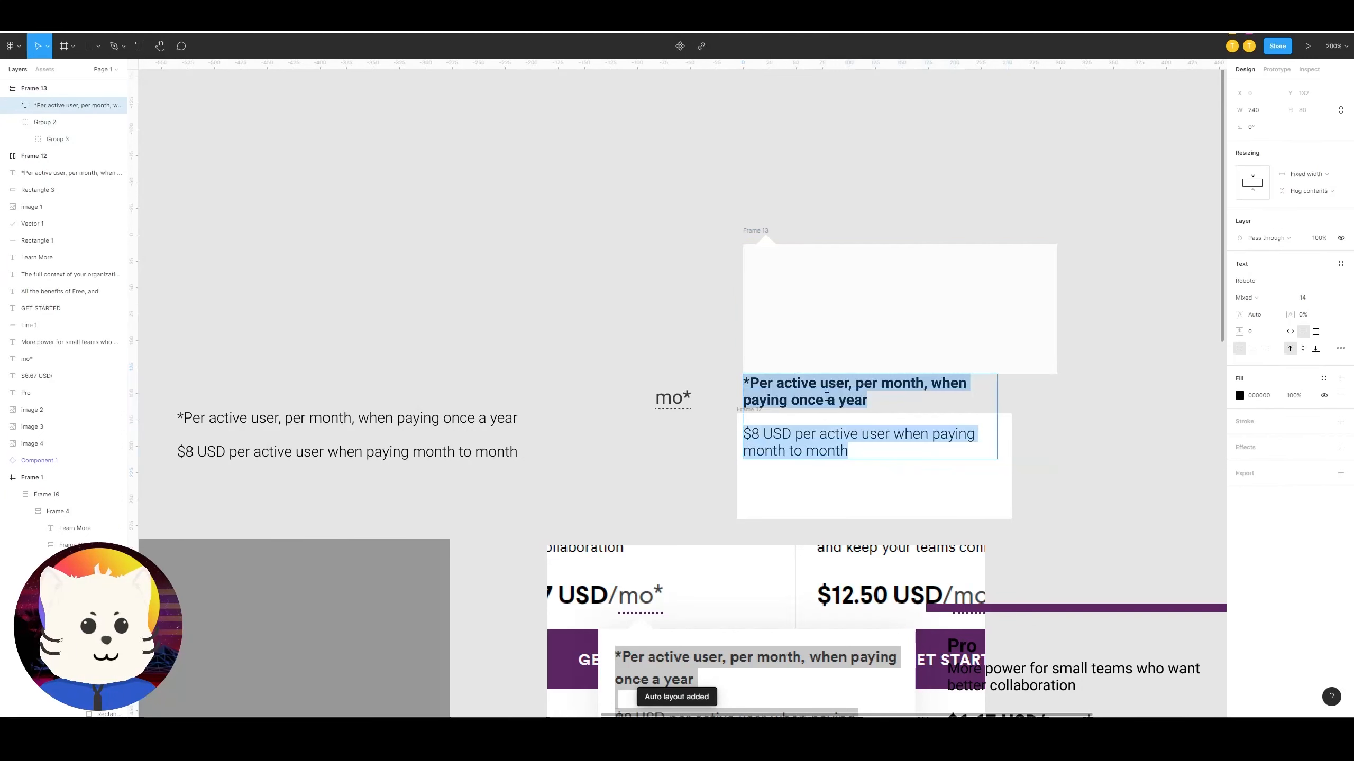
pyautogui.moveTo(838, 390); pyautogui.dragTo(865, 351)
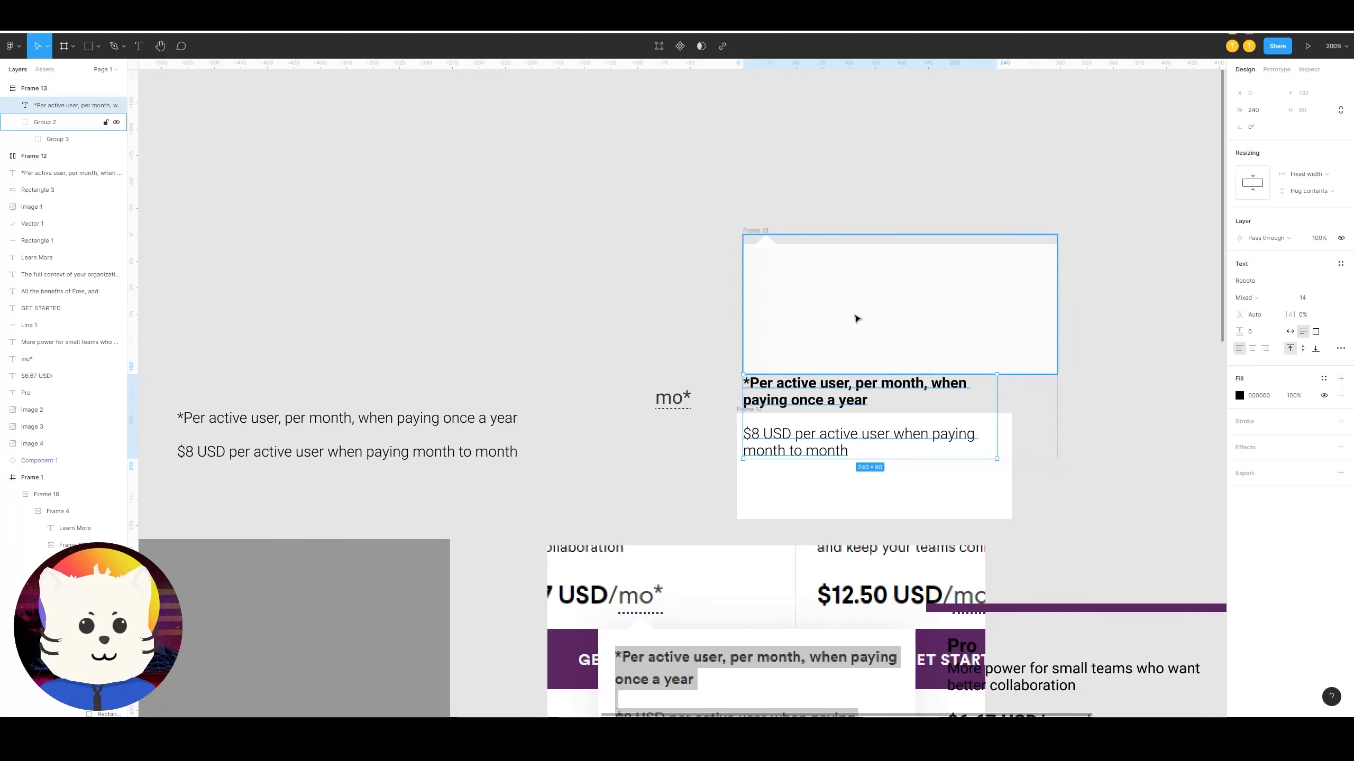
pyautogui.hotkey('ctrl', 'z')
pyautogui.hotkey('ctrl', 'z')
pyautogui.hotkey('ctrl', 'z')
pyautogui.hotkey('ctrl', 'z')
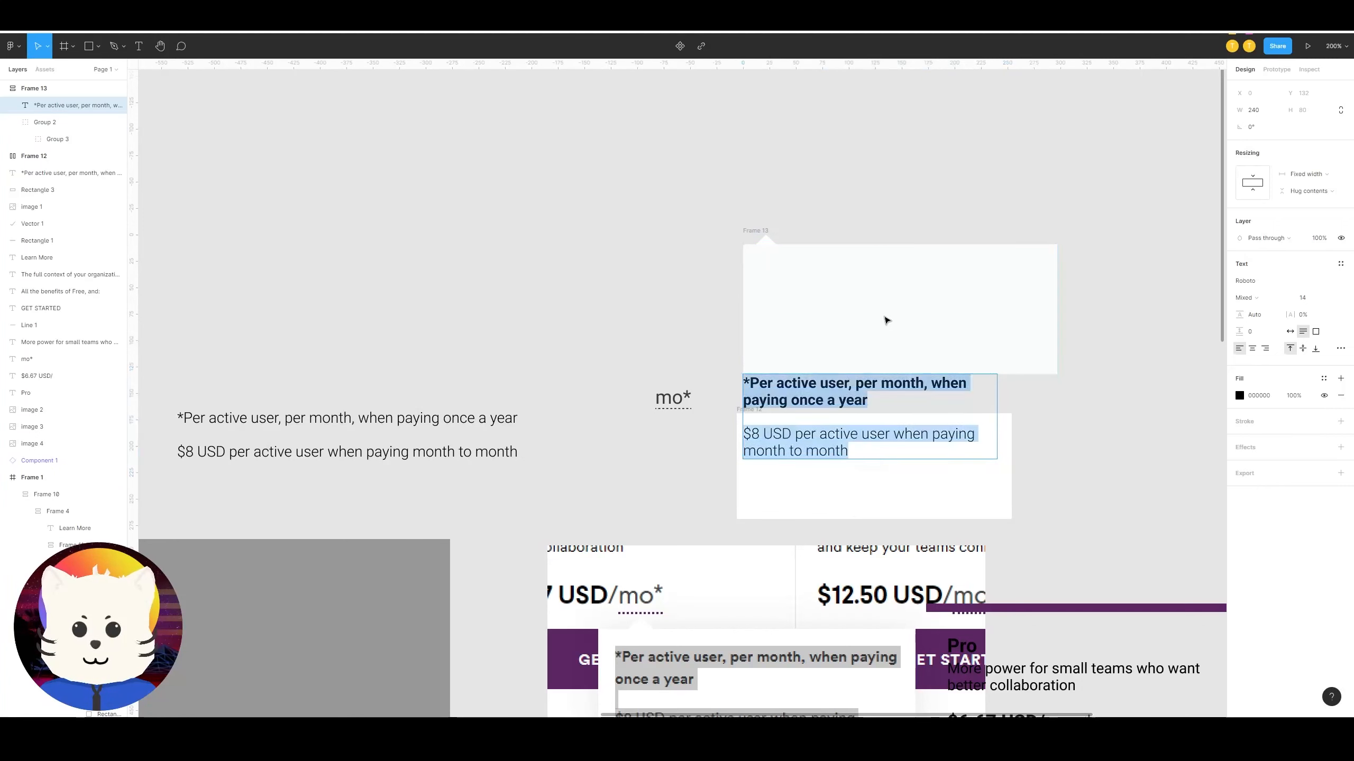
# Step: Cut the triangle pointer out of its frame and dissolve the group it shares with the off-white rectangle
pyautogui.click(885, 319)
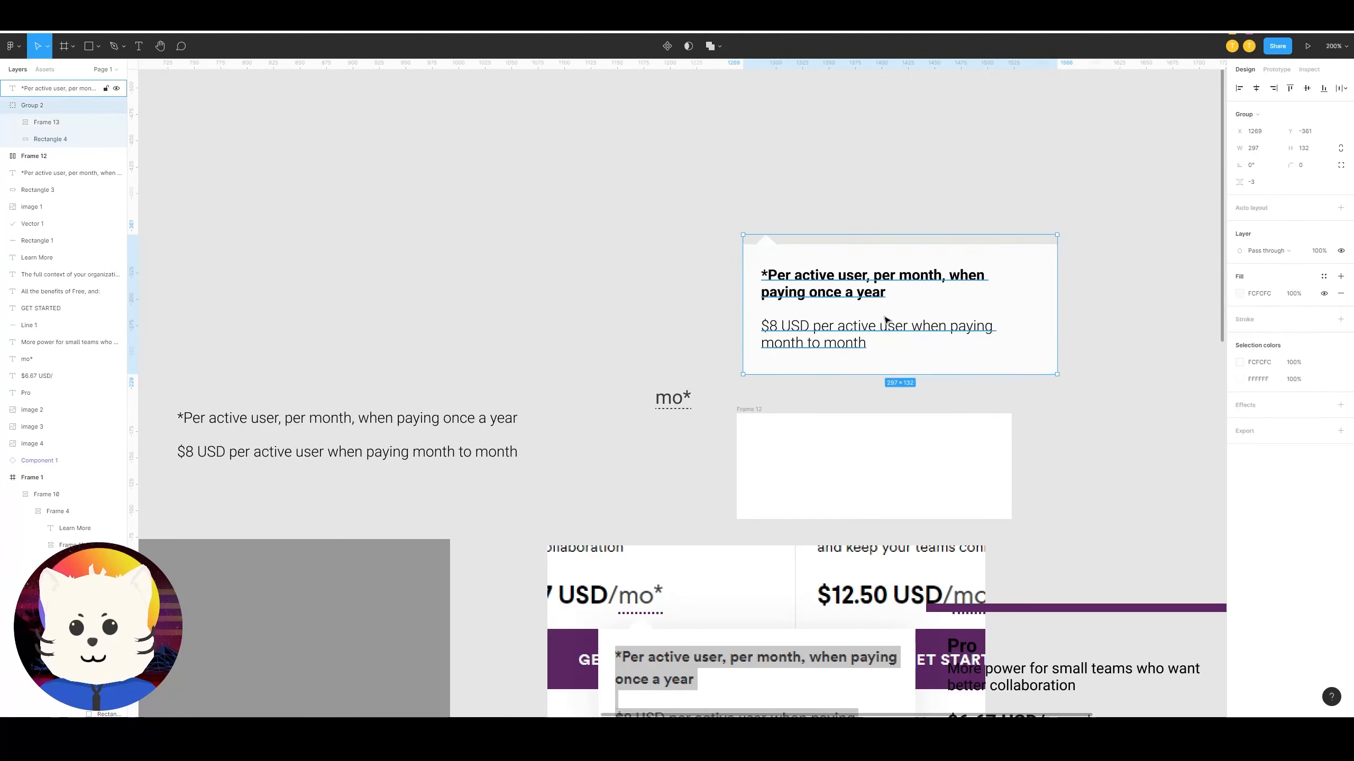
pyautogui.doubleClick(765, 243)
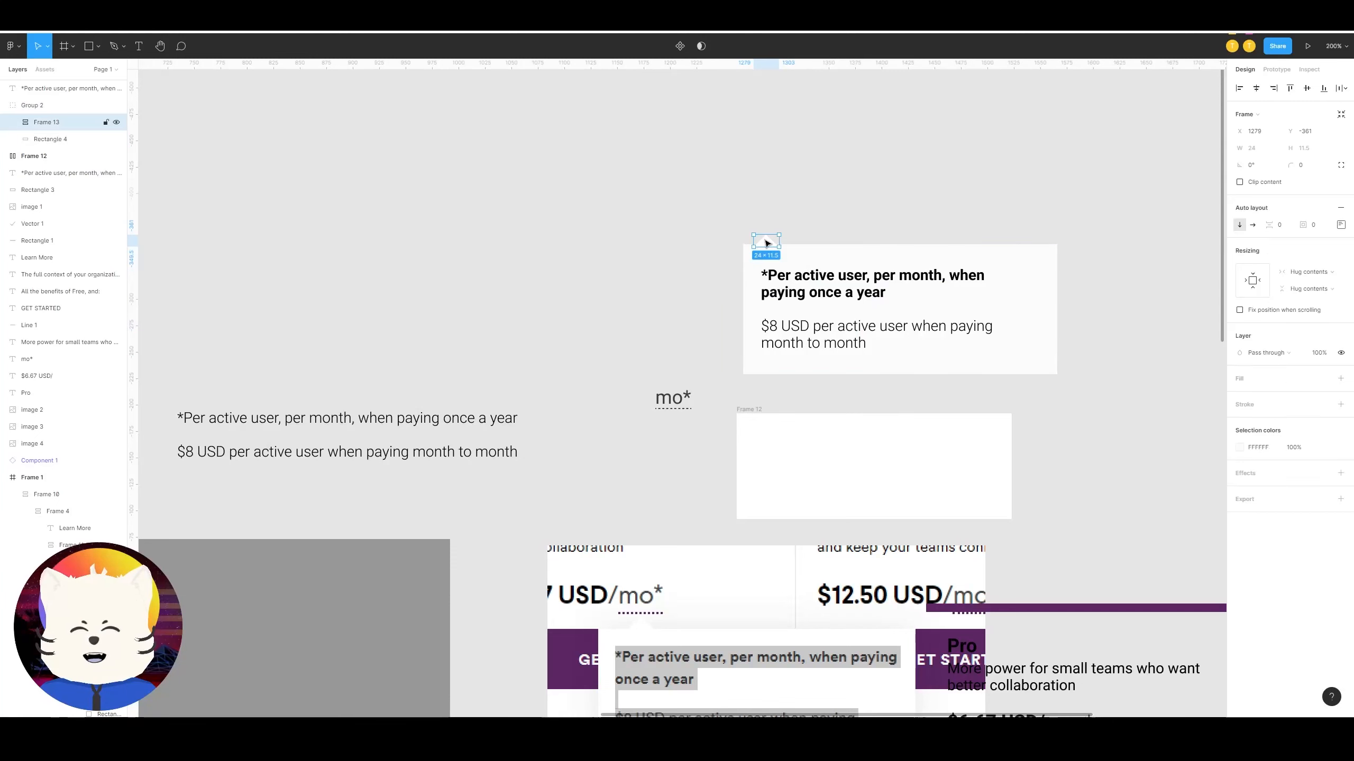
pyautogui.doubleClick(767, 245)
pyautogui.moveTo(767, 245)
pyautogui.mouseDown()
pyautogui.moveTo(650, 205)
pyautogui.moveTo(753, 231)
pyautogui.mouseUp()
pyautogui.hotkey('ctrl', 'z')
pyautogui.hotkey('ctrl', 'z')
pyautogui.hotkey('ctrl', 'z')
pyautogui.hotkey('ctrl', 'z')
pyautogui.hotkey('ctrl', 'z')
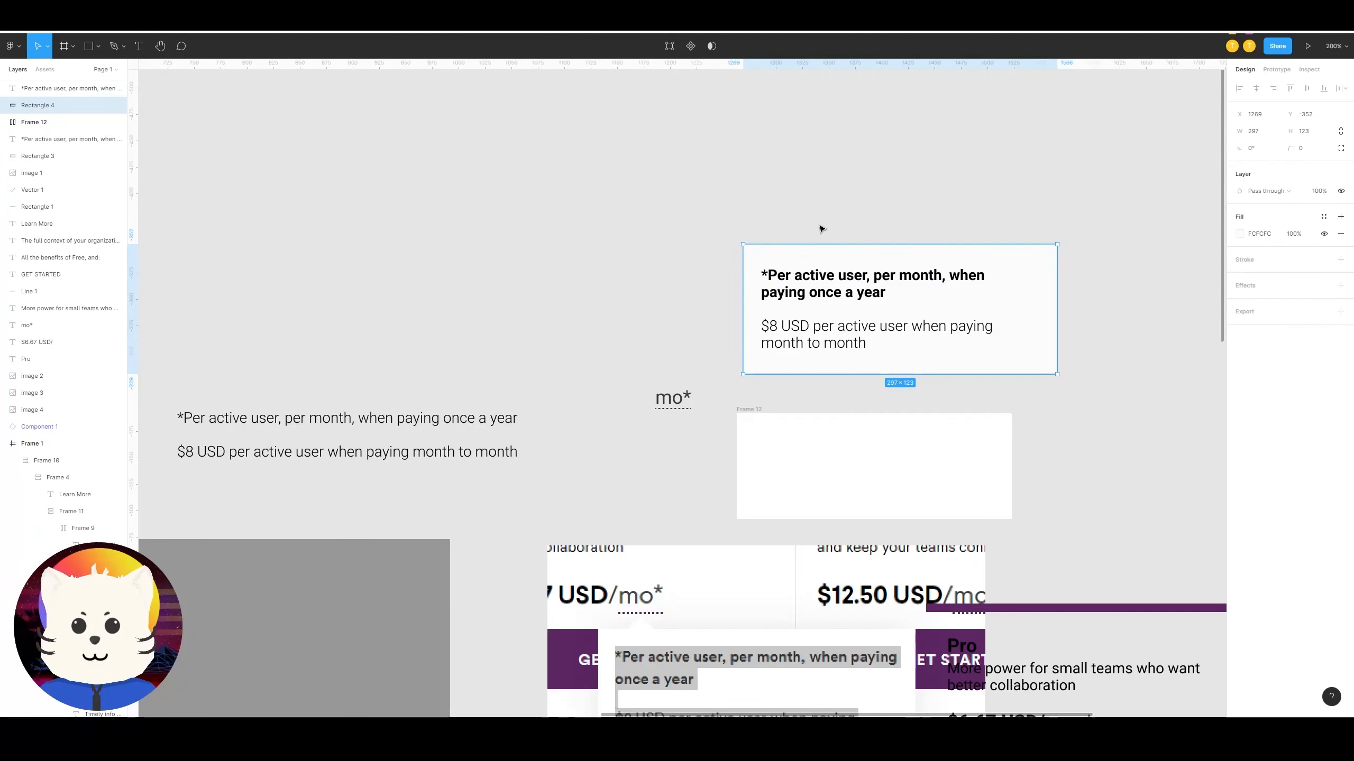
# Step: Combine the off-white rectangle and the tooltip text in an auto layout frame and move it slightly up
pyautogui.moveTo(744, 228); pyautogui.dragTo(835, 284)
pyautogui.moveTo(734, 294); pyautogui.dragTo(919, 357)
pyautogui.hotkey('shift', 'a')
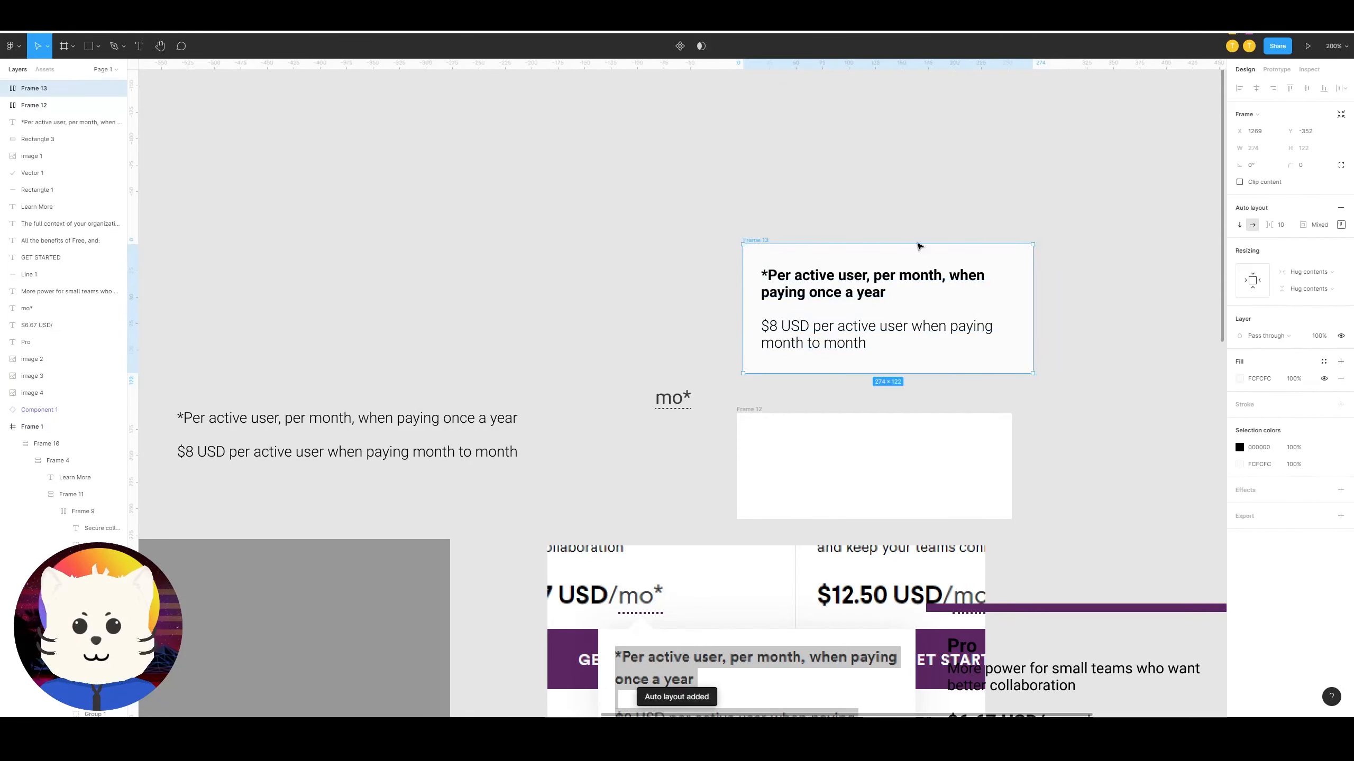
pyautogui.moveTo(880, 290); pyautogui.dragTo(865, 266)
pyautogui.click(879, 174)
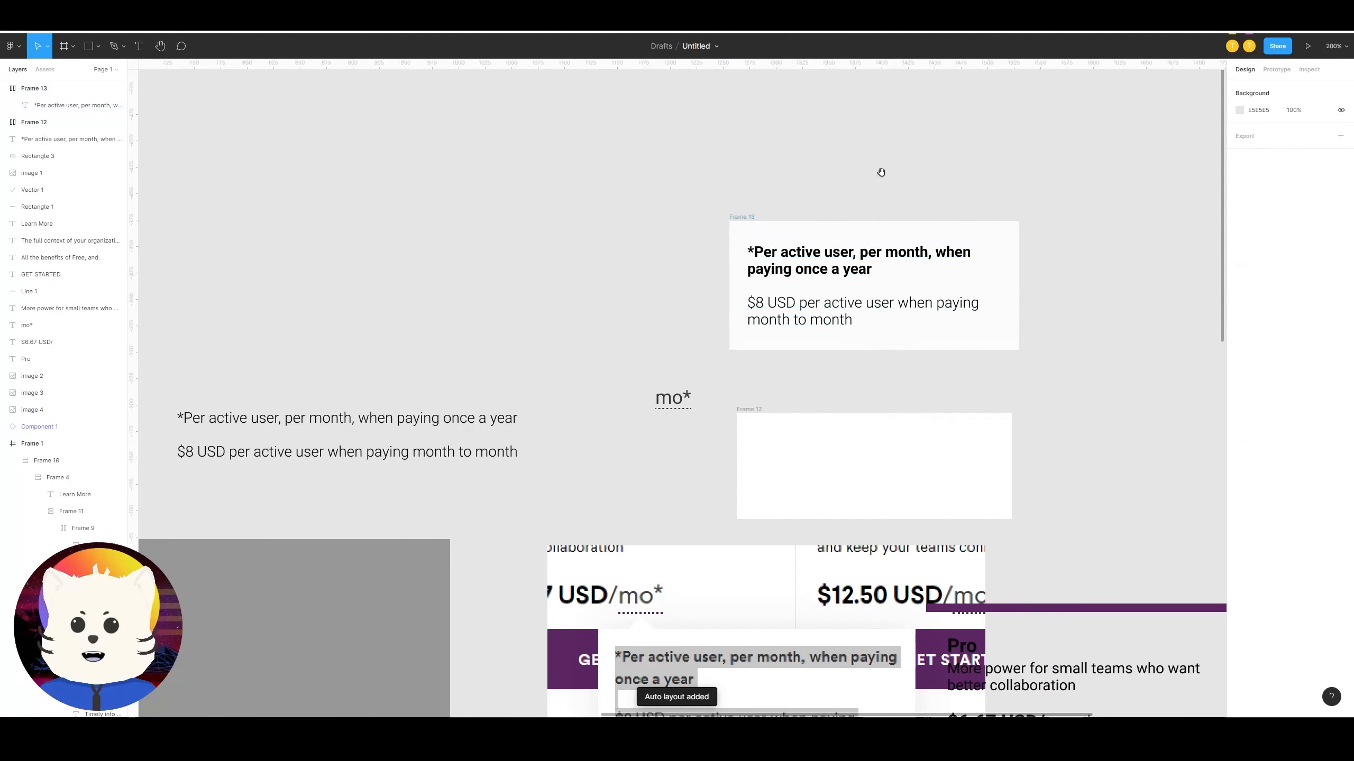
# Step: Paste the triangle pointer back and move it out of the tooltip frame to just above its upper edge
pyautogui.moveTo(879, 174); pyautogui.dragTo(1348, 310)
pyautogui.scroll(5, 879, 307)
pyautogui.hscroll(4, 800, 346)
pyautogui.hotkey('ctrl', 'v')
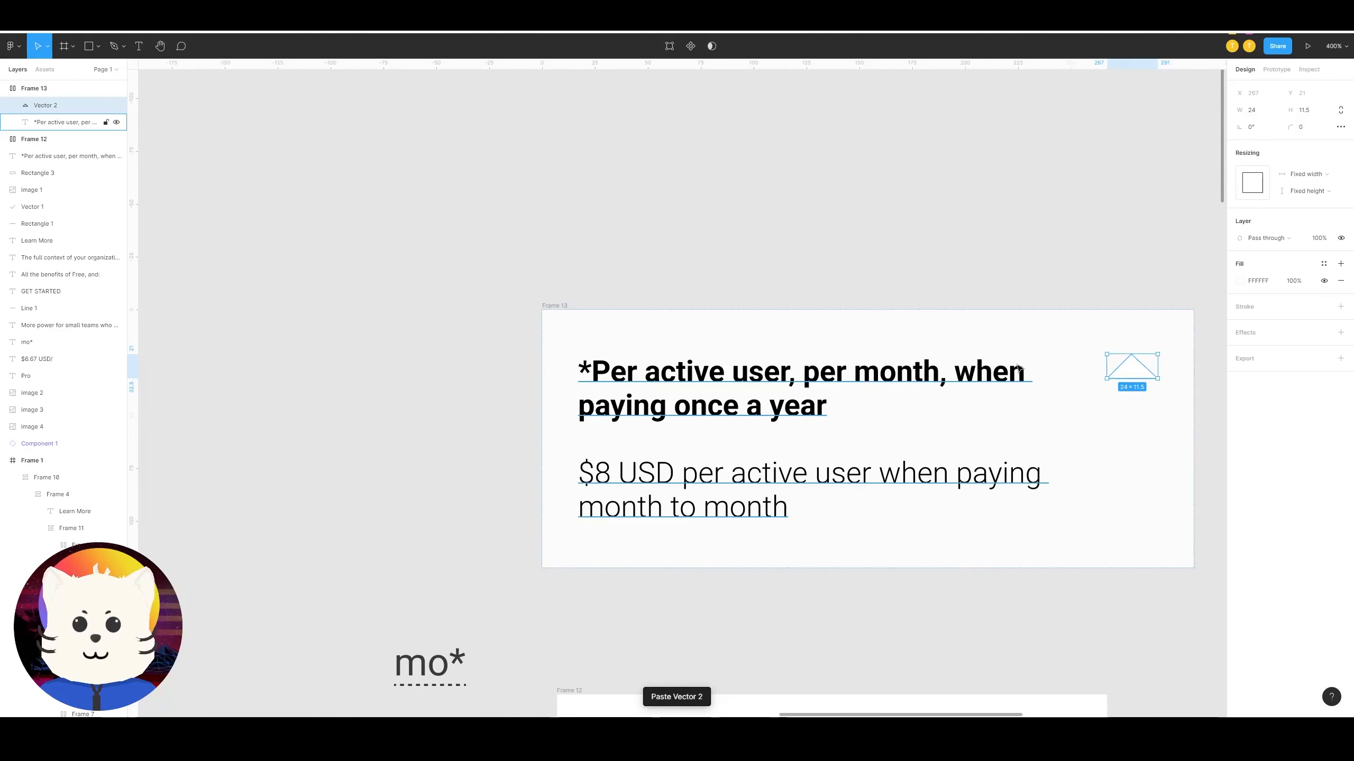
pyautogui.moveTo(1142, 377); pyautogui.dragTo(627, 291)
pyautogui.click(650, 343)
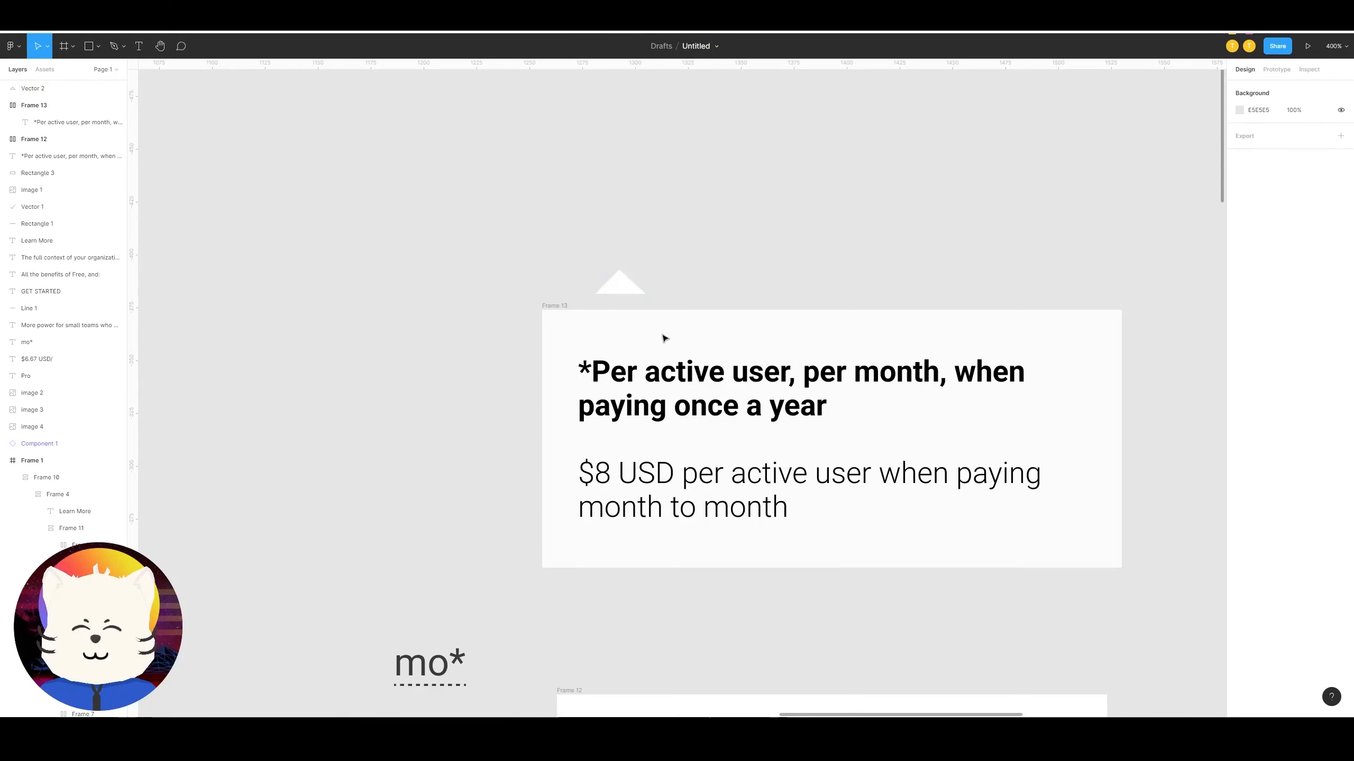
# Step: Group the triangle pointer with the tooltip text and seat it on the frame's upper edge, aligned with the text's left side
pyautogui.moveTo(504, 358); pyautogui.dragTo(713, 442)
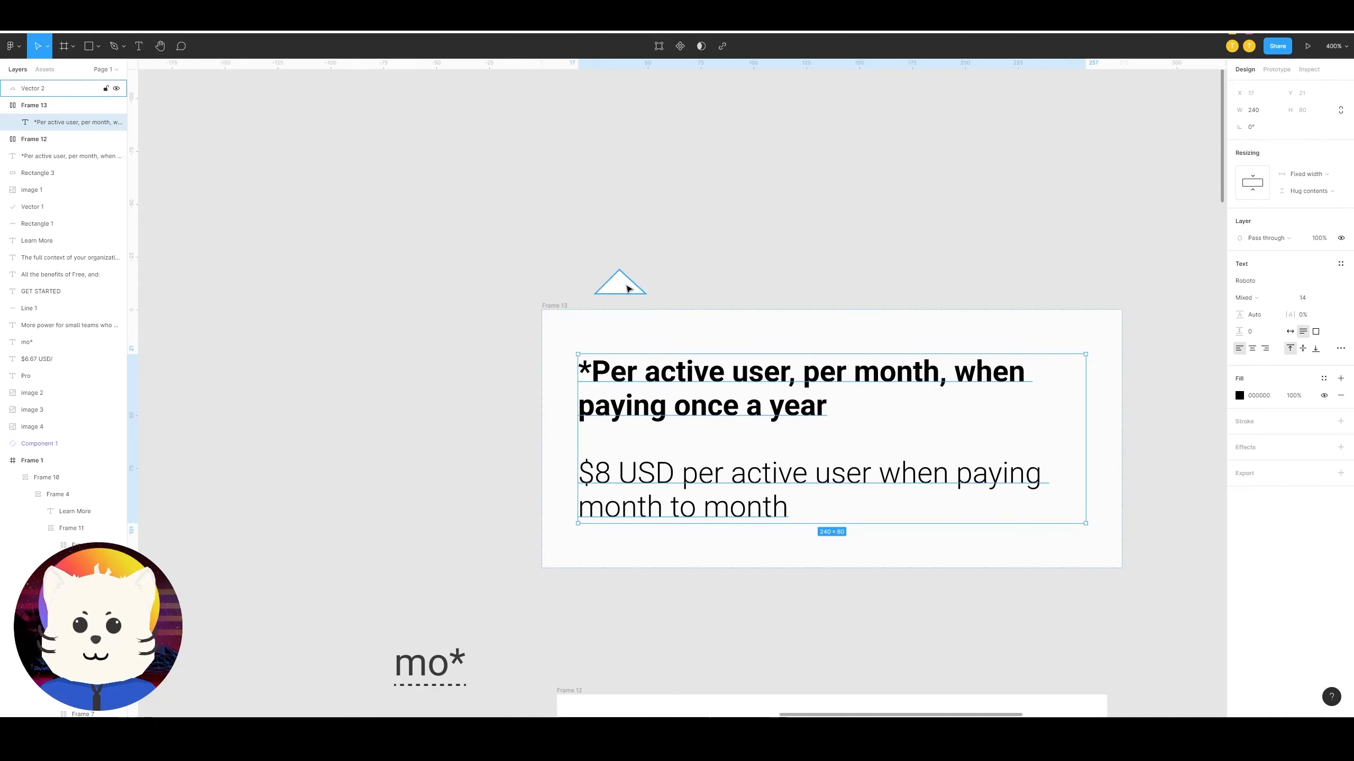
pyautogui.keyDown('shift'); pyautogui.click(633, 290); pyautogui.keyUp('shift')
pyautogui.hotkey('ctrl', 'g')
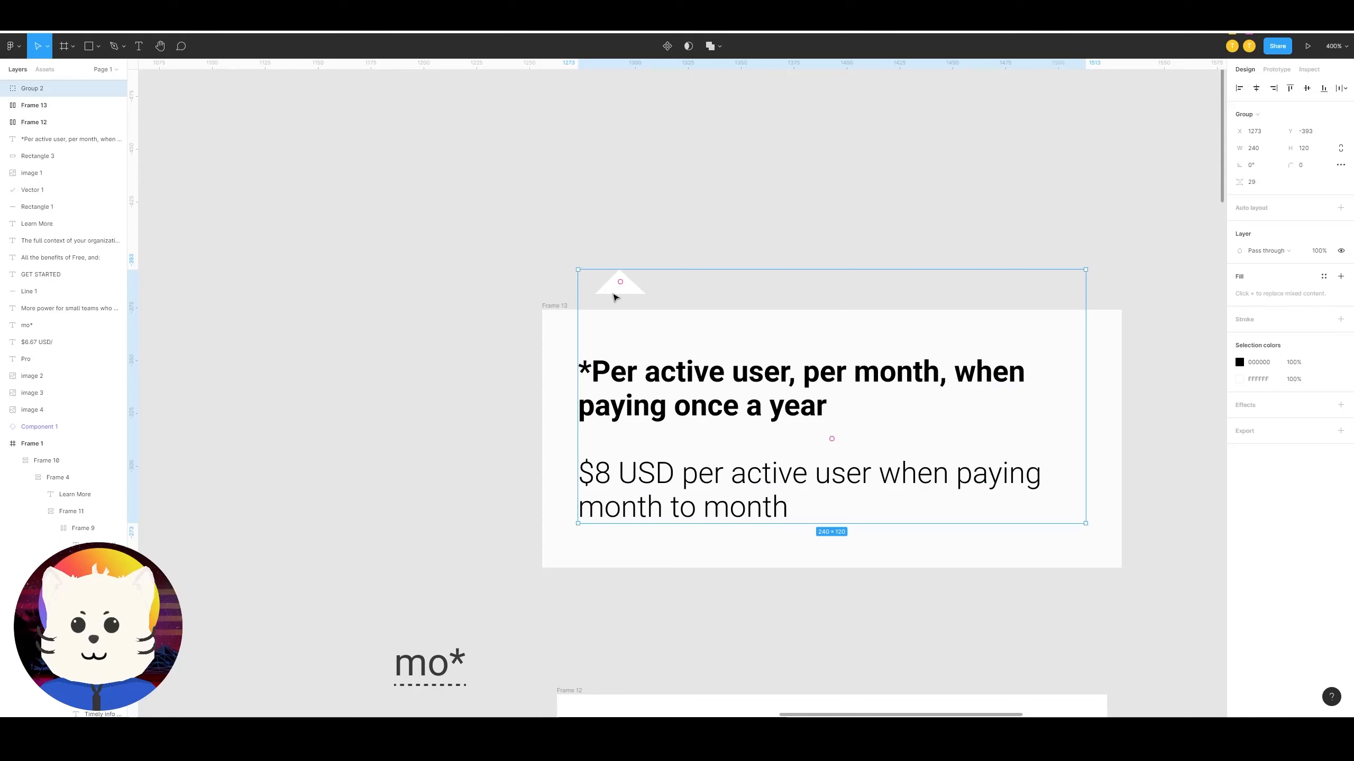
pyautogui.doubleClick(625, 294)
pyautogui.moveTo(621, 294); pyautogui.dragTo(609, 306)
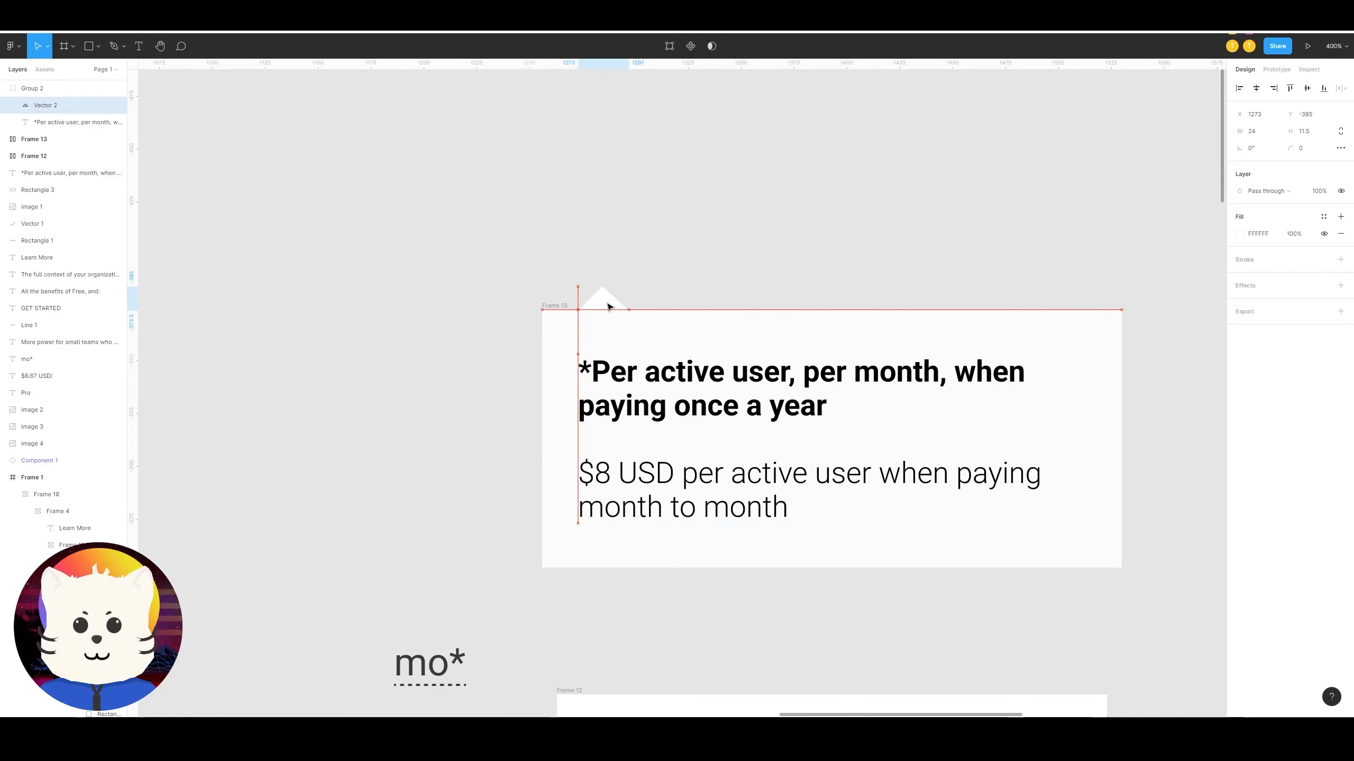
pyautogui.click(643, 276)
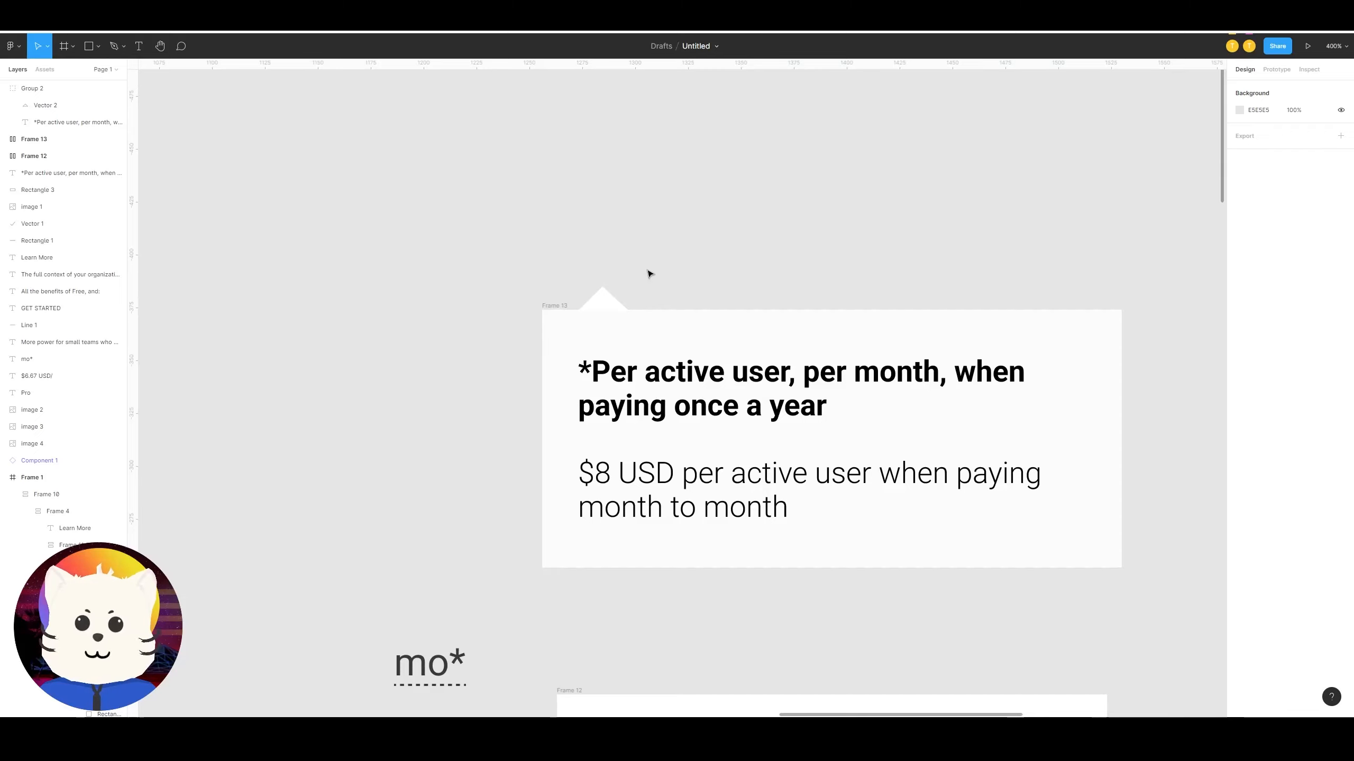
# Step: Remove the off-white frame behind the tooltip text while keeping the grouped text and triangle pointer
pyautogui.doubleClick(673, 411)
pyautogui.moveTo(697, 461); pyautogui.dragTo(658, 448)
pyautogui.click(620, 295)
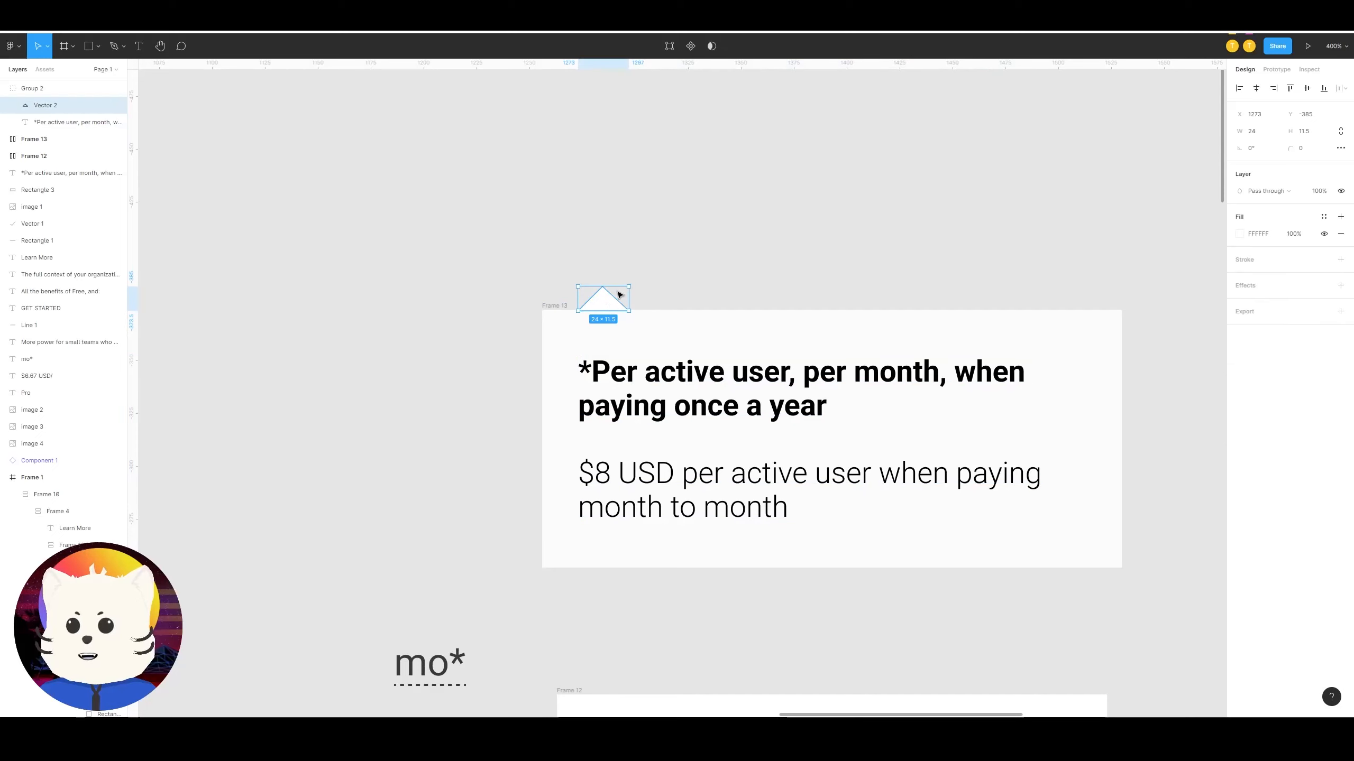
pyautogui.click(645, 415)
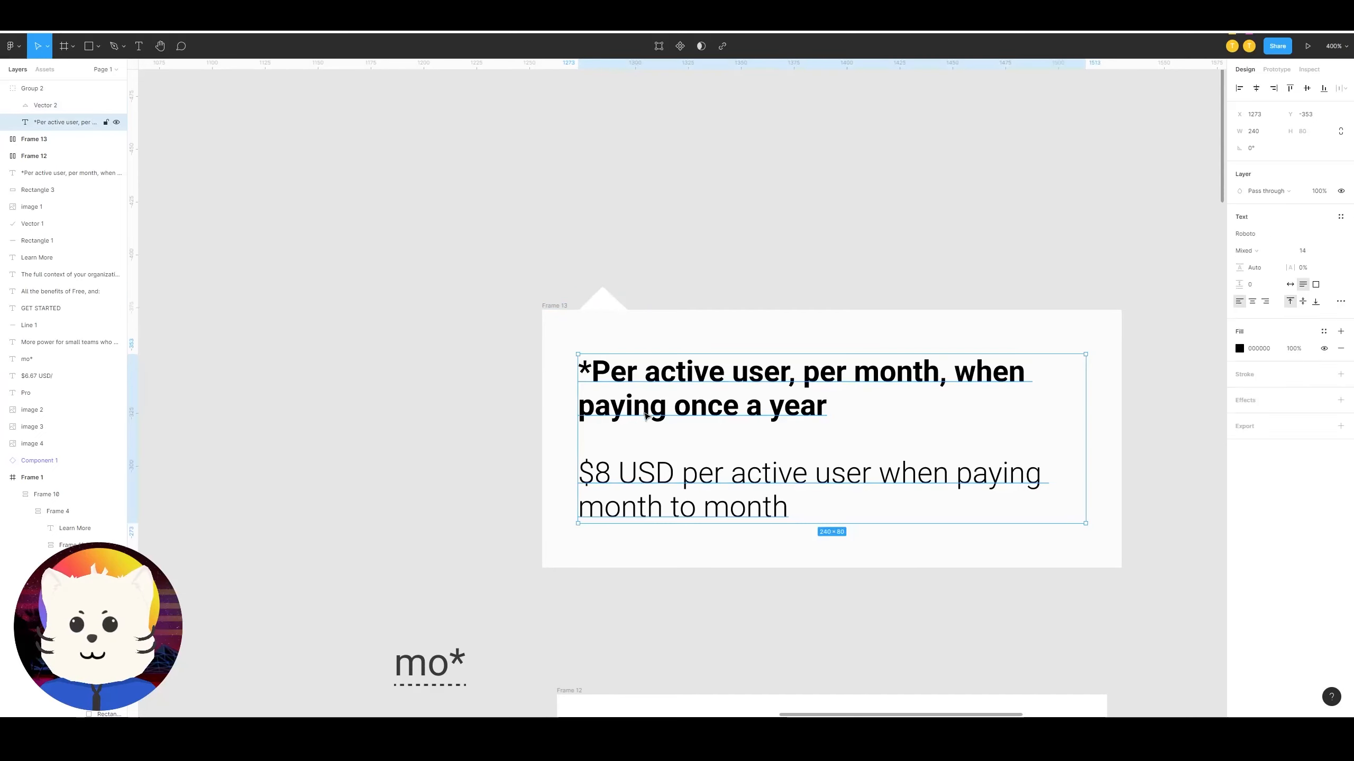
pyautogui.keyDown('shift'); pyautogui.click(751, 330); pyautogui.keyUp('shift')
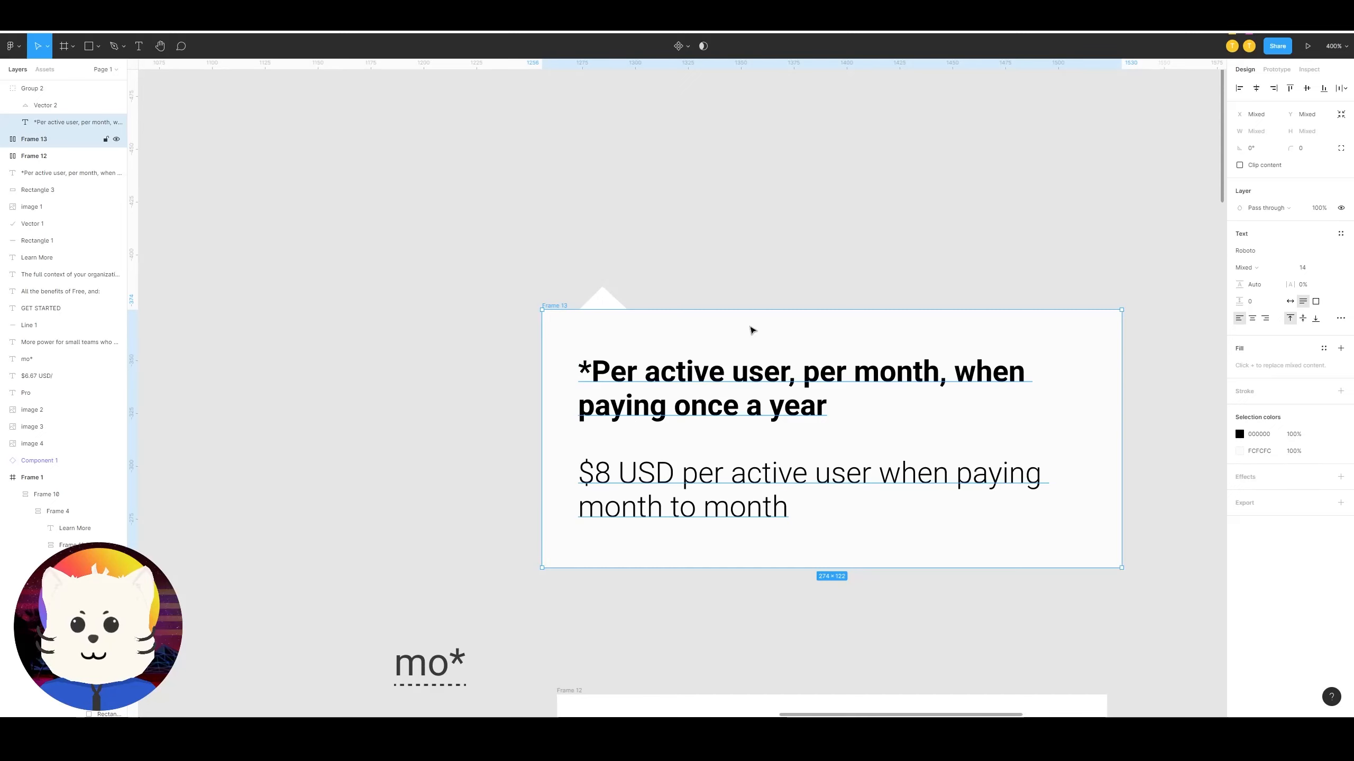
pyautogui.hotkey('shift', 'a')
pyautogui.hotkey('ctrl', 'z')
pyautogui.hotkey('ctrl', 'z')
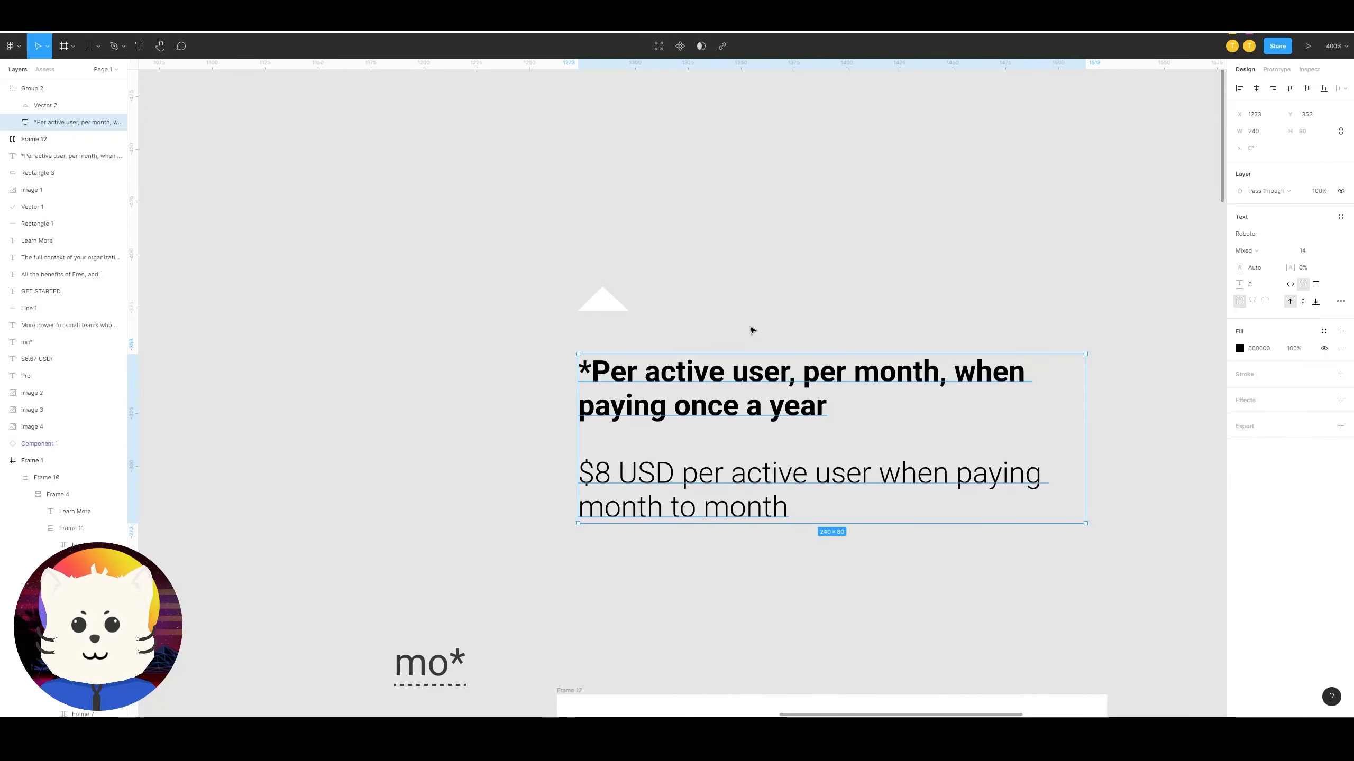
# Step: Wrap the tooltip text in its own auto layout frame with 10 padding inside the group with the triangle pointer
pyautogui.hotkey('ctrl', 'shift', 'z')
pyautogui.hotkey('ctrl', 'z')
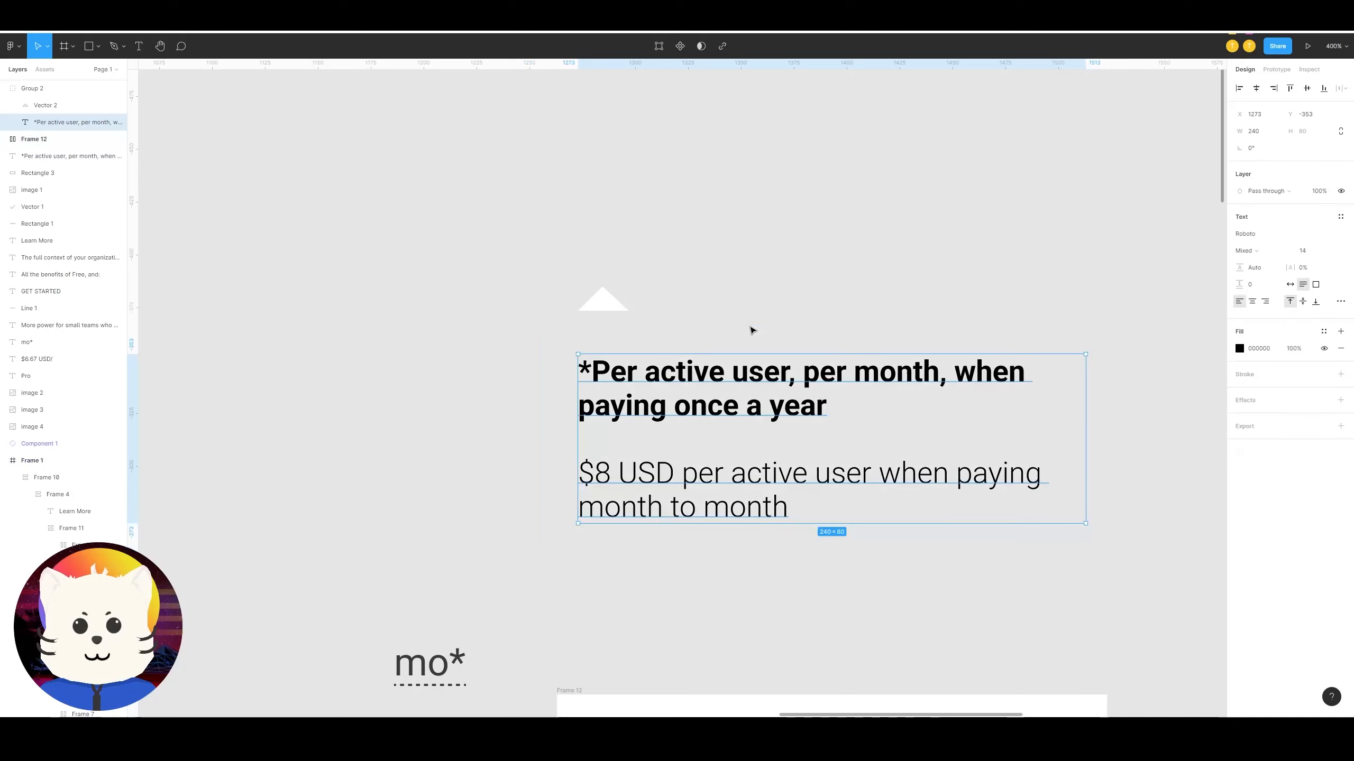
pyautogui.hotkey('shift', 'a')
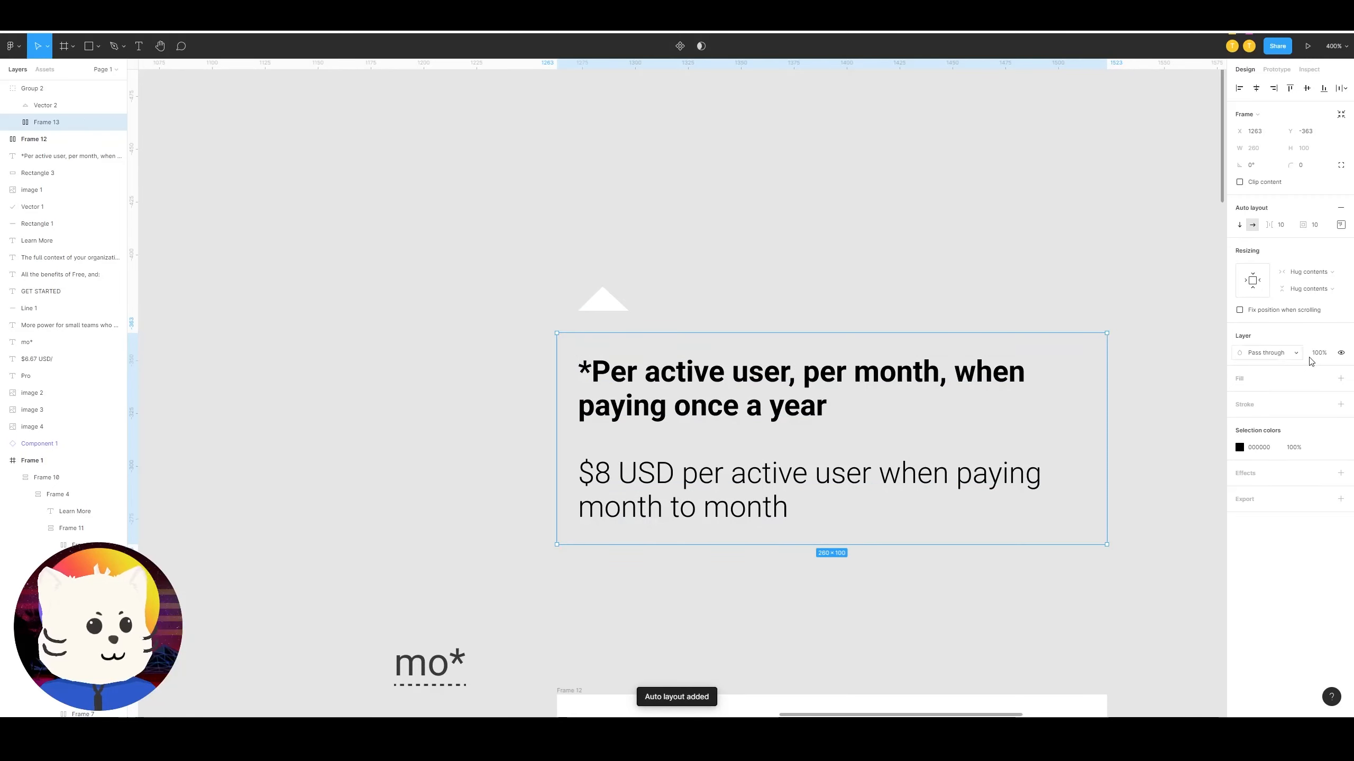
# Step: Give the tooltip's text frame a white FFFFFF fill and seat the triangle pointer directly on its upper edge
pyautogui.click(1341, 379)
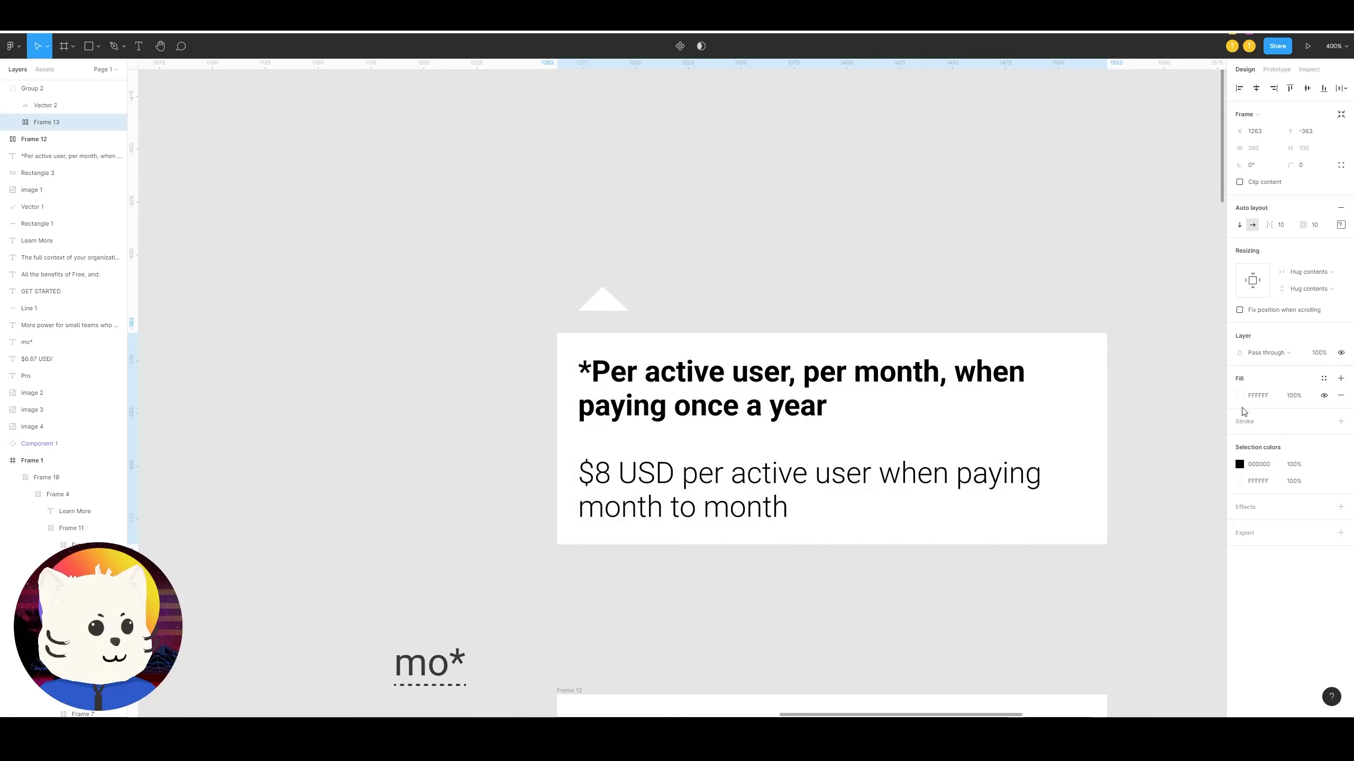
pyautogui.click(605, 303)
pyautogui.moveTo(609, 306); pyautogui.dragTo(615, 329)
pyautogui.click(708, 291)
pyautogui.scroll(-3, 710, 291)
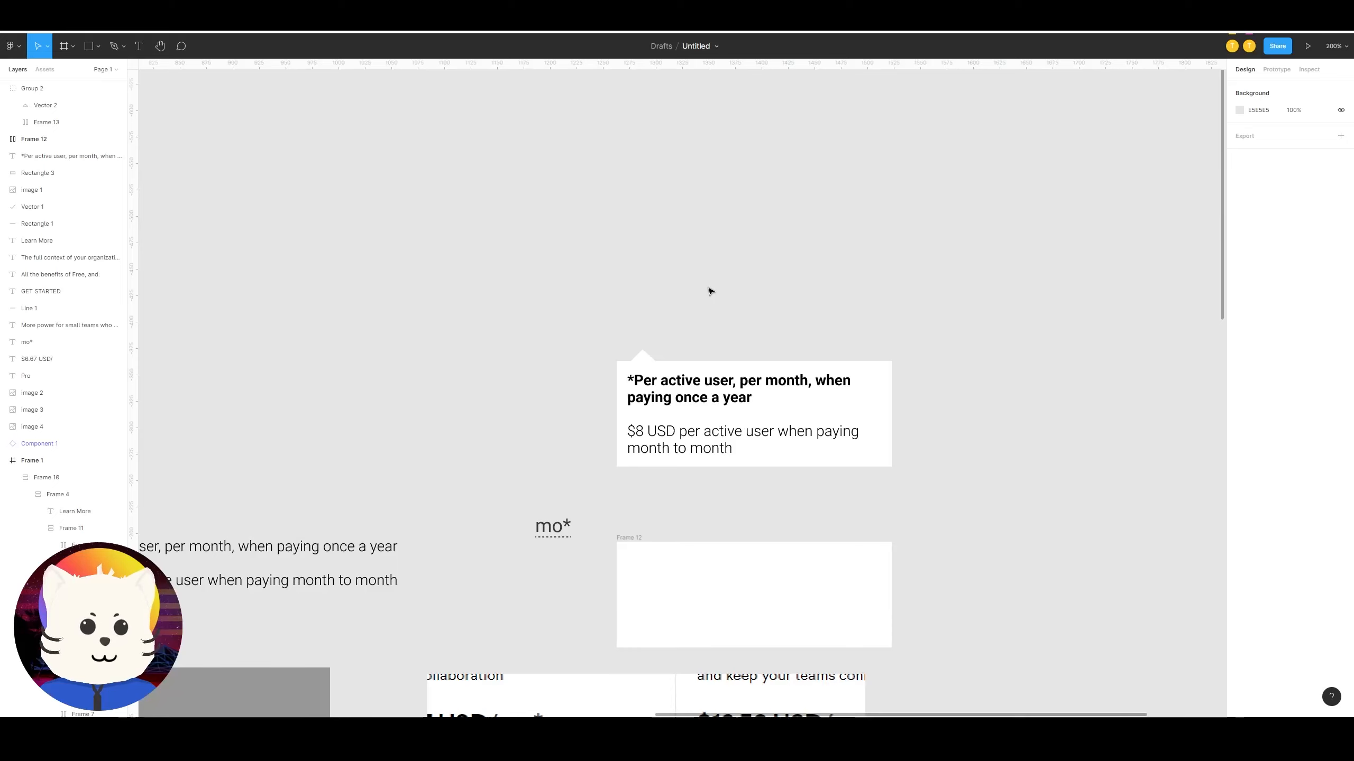
# Step: Try a value of 25 for the padding of the tooltip's auto layout frame, and undo it
pyautogui.scroll(-2, 709, 291)
pyautogui.hscroll(-1, 901, 339)
pyautogui.click(930, 335)
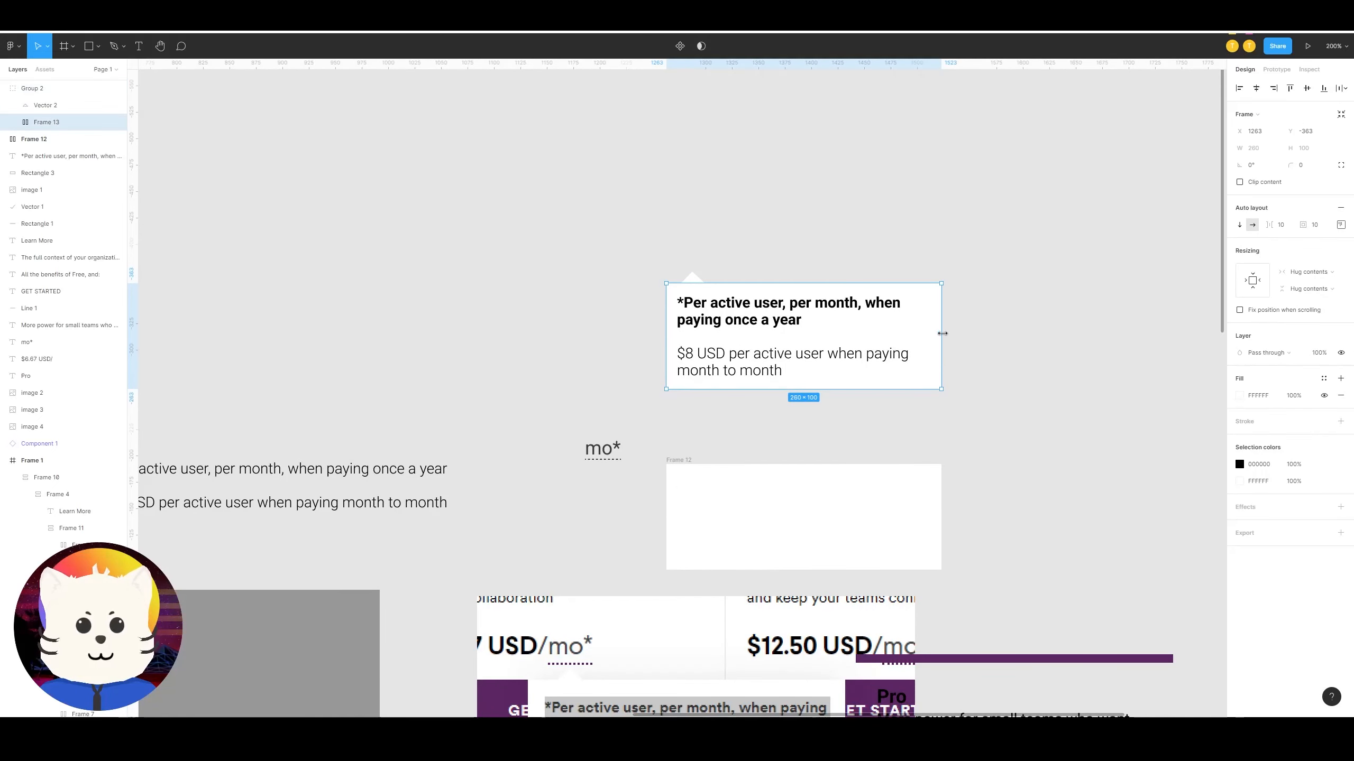
pyautogui.click(1315, 227)
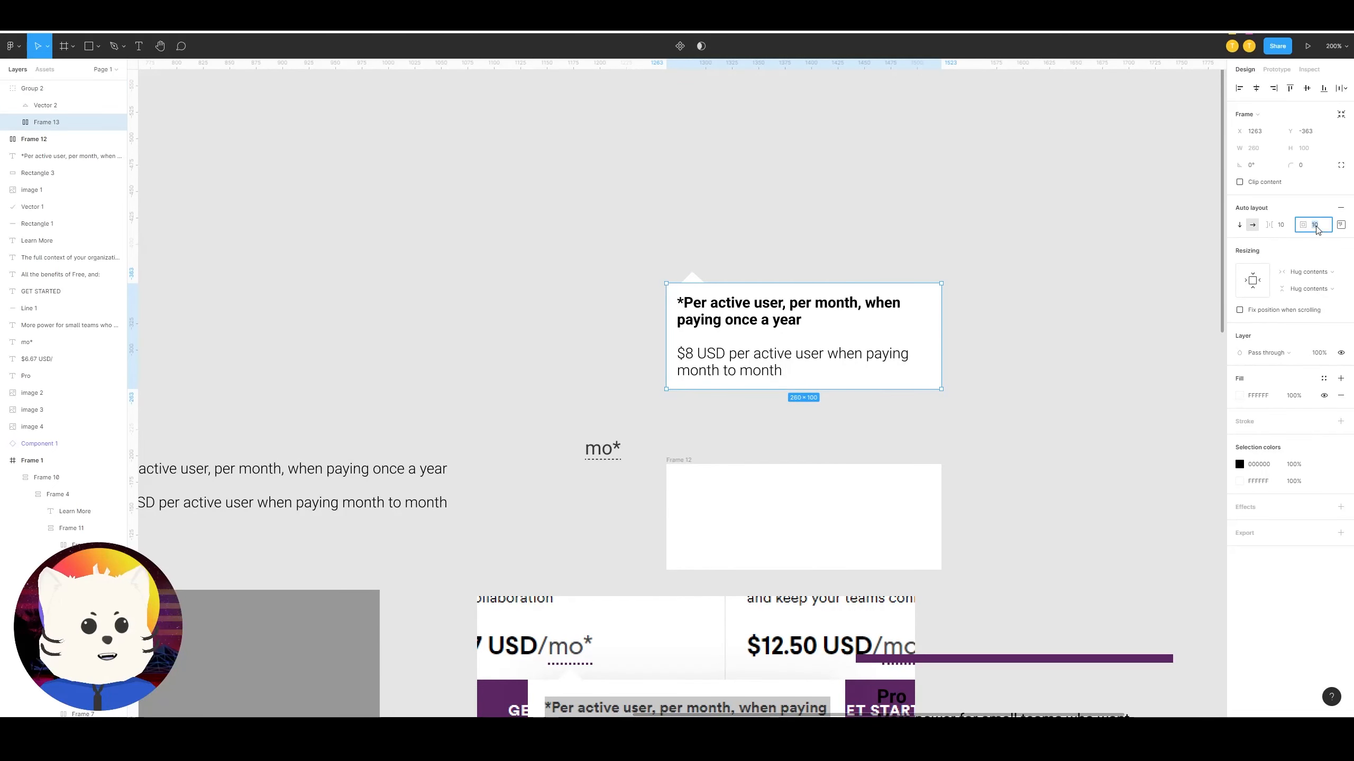
pyautogui.write('25')
pyautogui.press('Return')
pyautogui.hotkey('ctrl', 'z')
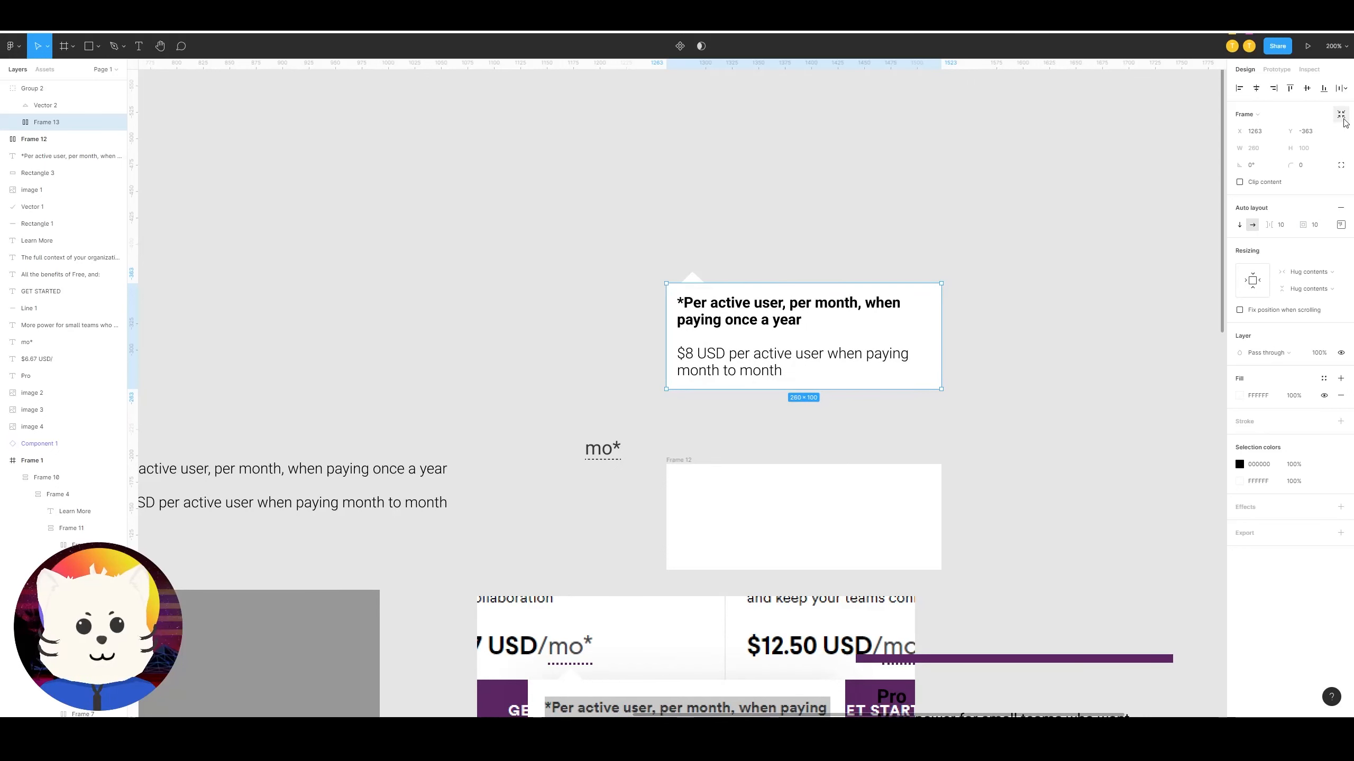
# Step: Resize the tooltip's text box horizontally so that the whole tooltip is about 258 wide
pyautogui.click(869, 315)
pyautogui.moveTo(931, 322); pyautogui.dragTo(908, 324)
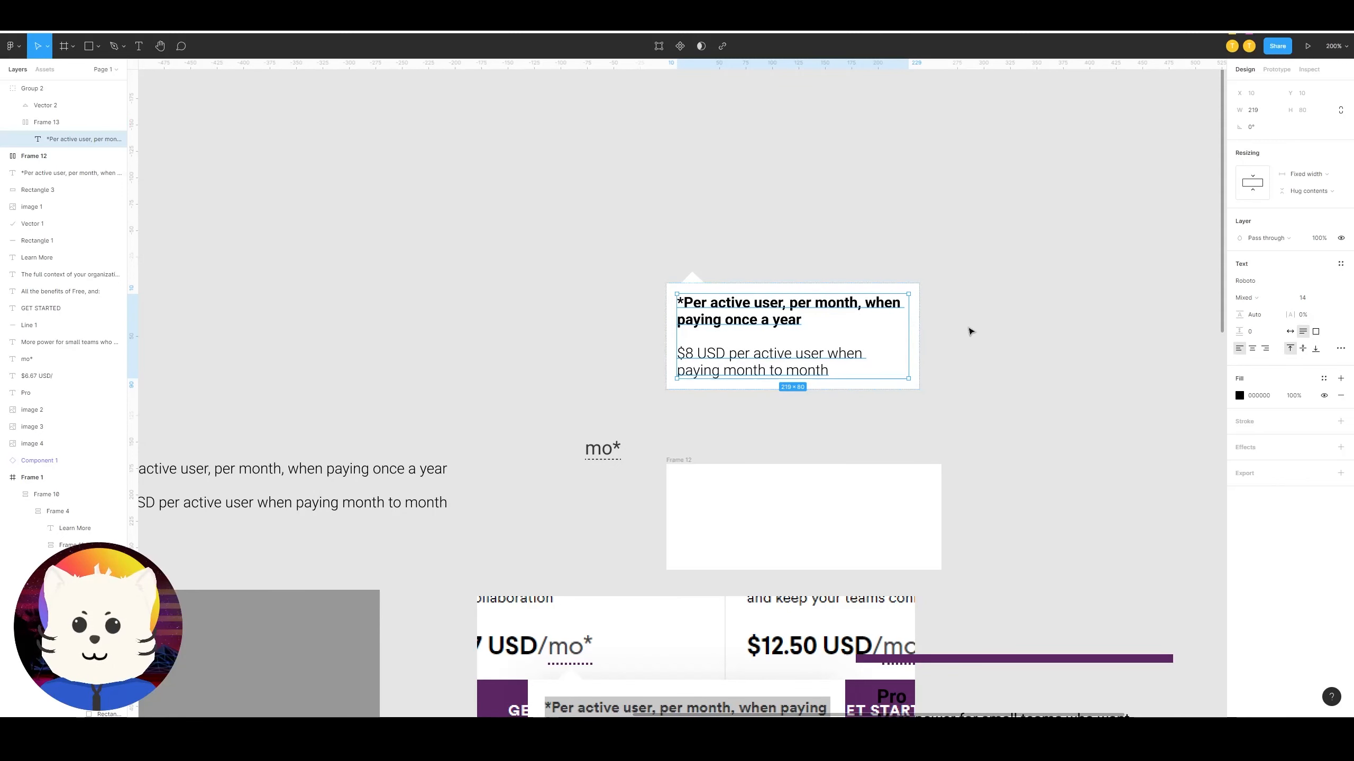
pyautogui.scroll(-3, 968, 331)
pyautogui.moveTo(908, 224); pyautogui.dragTo(929, 220)
pyautogui.click(1036, 254)
pyautogui.hotkey('shift', '0')
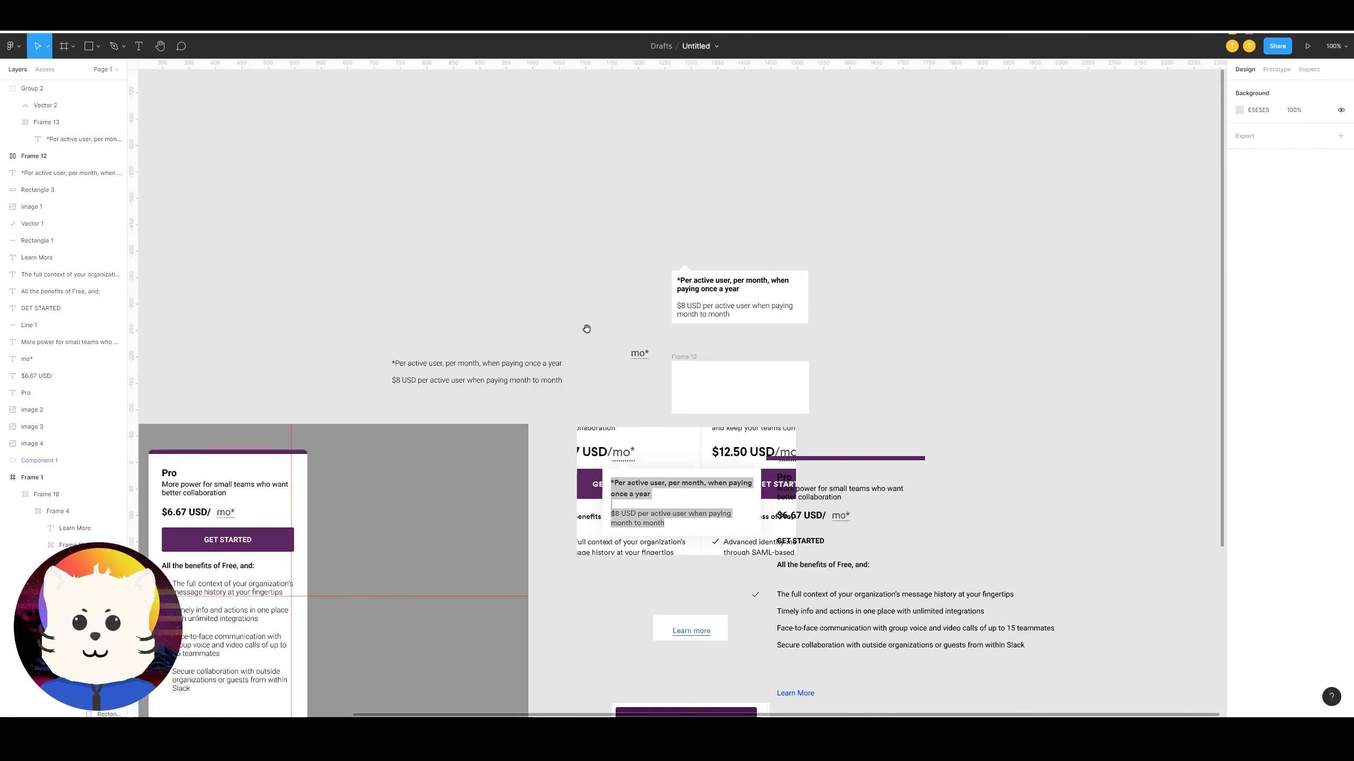
# Step: Check the card's "mo*" component and move its loose "mo*" instance to the empty canvas above the loose tooltip text
pyautogui.hscroll(-5, 677, 389)
pyautogui.click(600, 420)
pyautogui.doubleClick(599, 420)
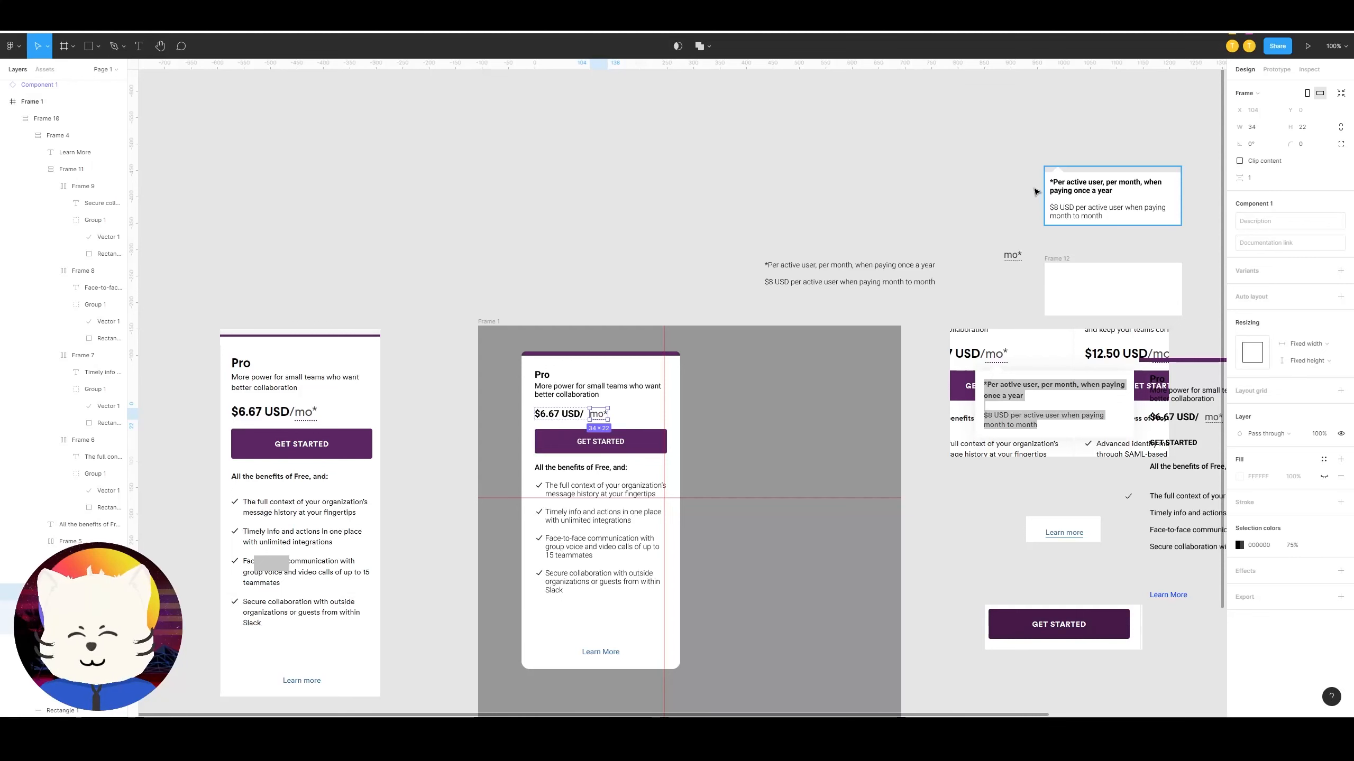
pyautogui.moveTo(988, 193); pyautogui.dragTo(713, 335)
pyautogui.press('+')
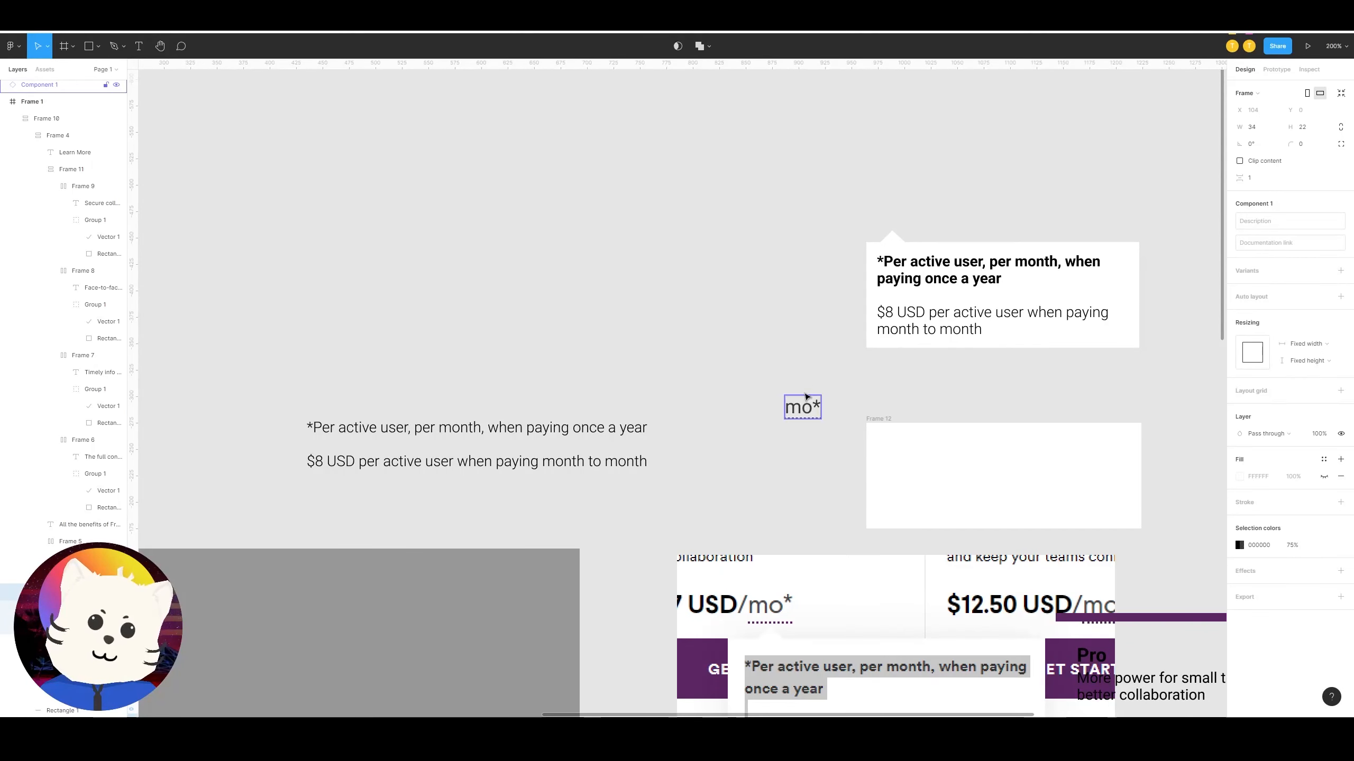
pyautogui.moveTo(806, 395); pyautogui.dragTo(678, 194)
pyautogui.scroll(2, 722, 257)
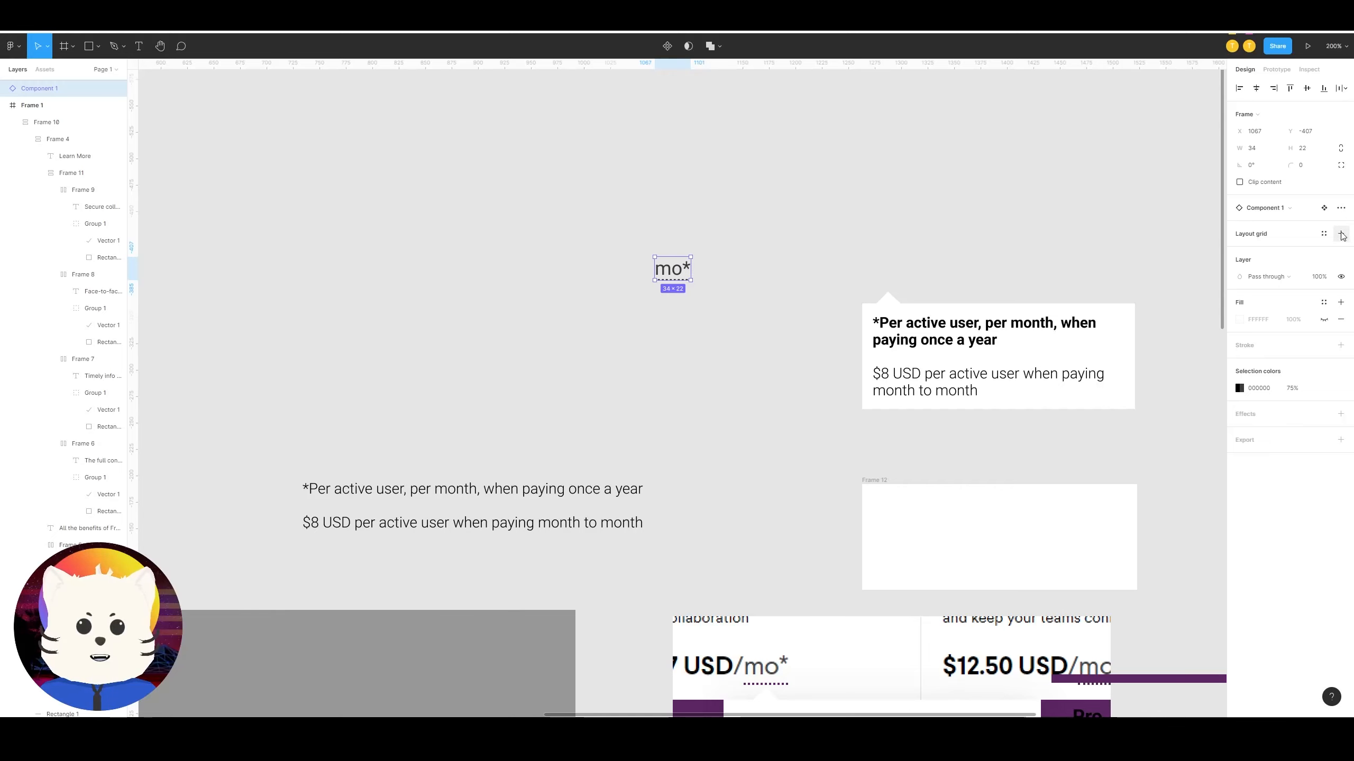
pyautogui.click(713, 227)
pyautogui.click(667, 278)
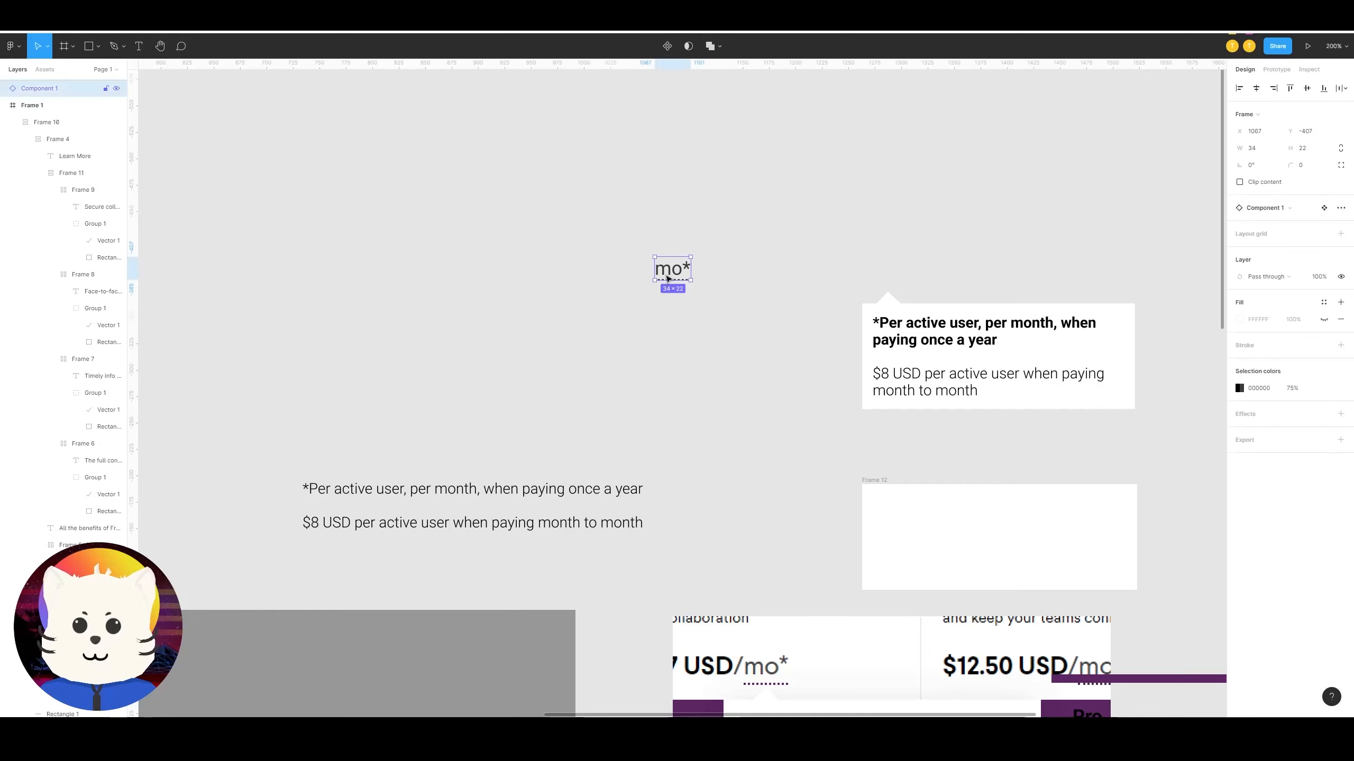
# Step: Compare the loose "mo*" with the card's, detach the loose instance and turn it into its own component
pyautogui.scroll(-5, 912, 166)
pyautogui.hscroll(-7, 912, 166)
pyautogui.click(344, 567)
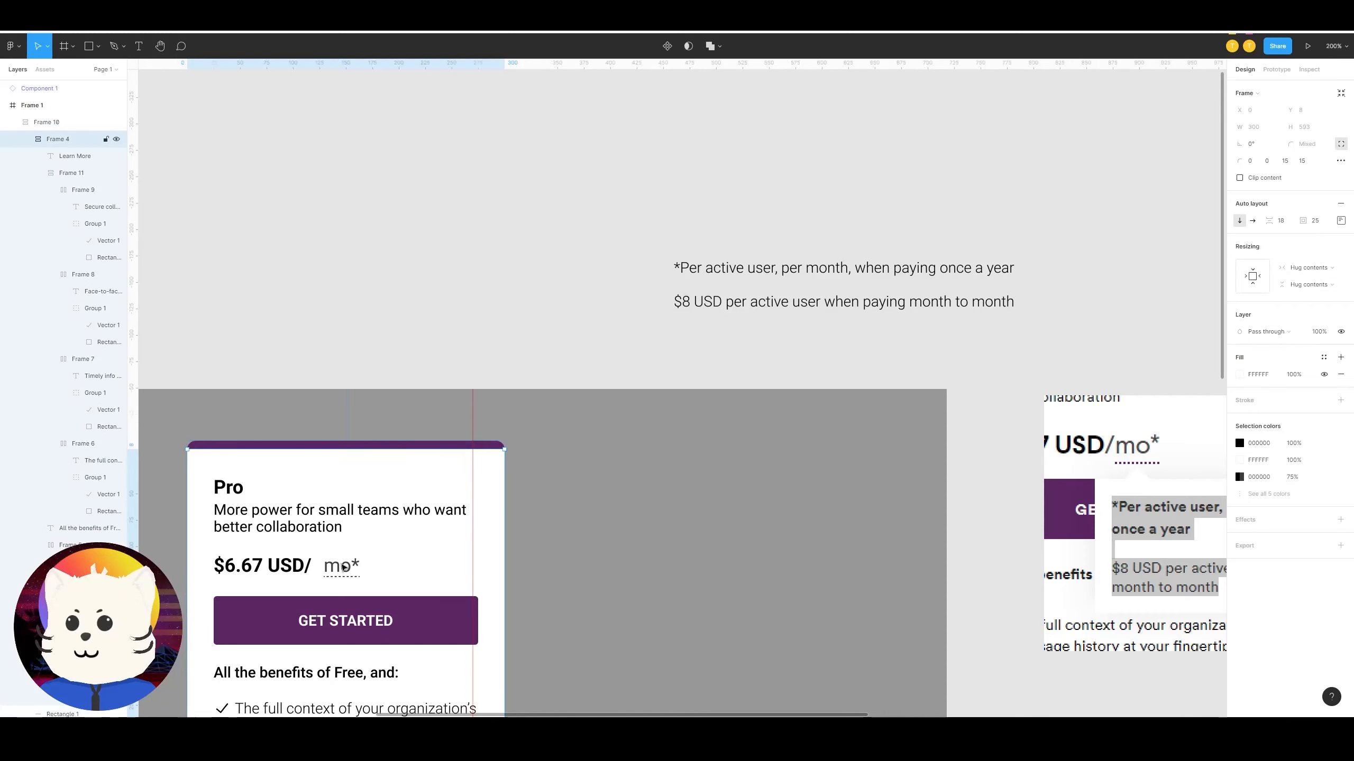
pyautogui.doubleClick(343, 568)
pyautogui.scroll(4, 393, 547)
pyautogui.hscroll(6, 392, 547)
pyautogui.click(827, 312)
pyautogui.click(719, 280)
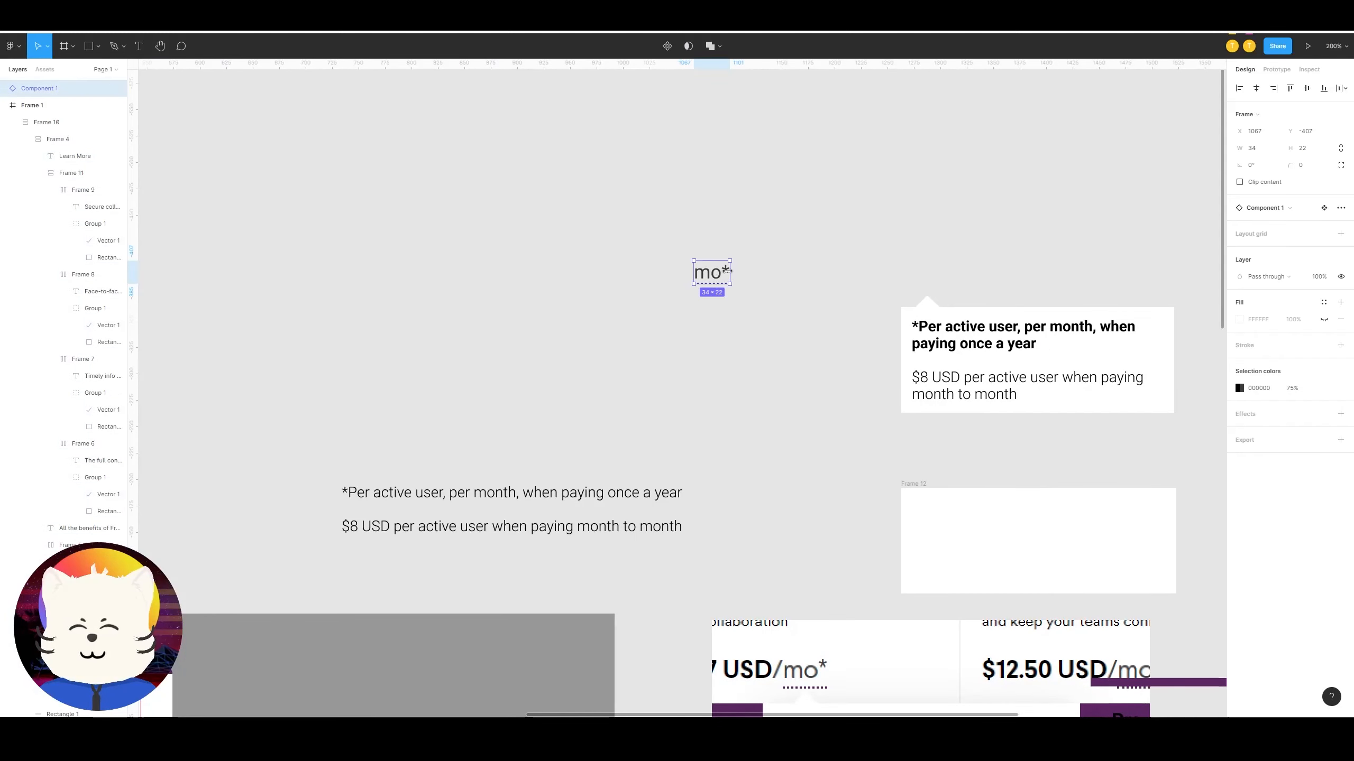
pyautogui.rightClick(719, 270)
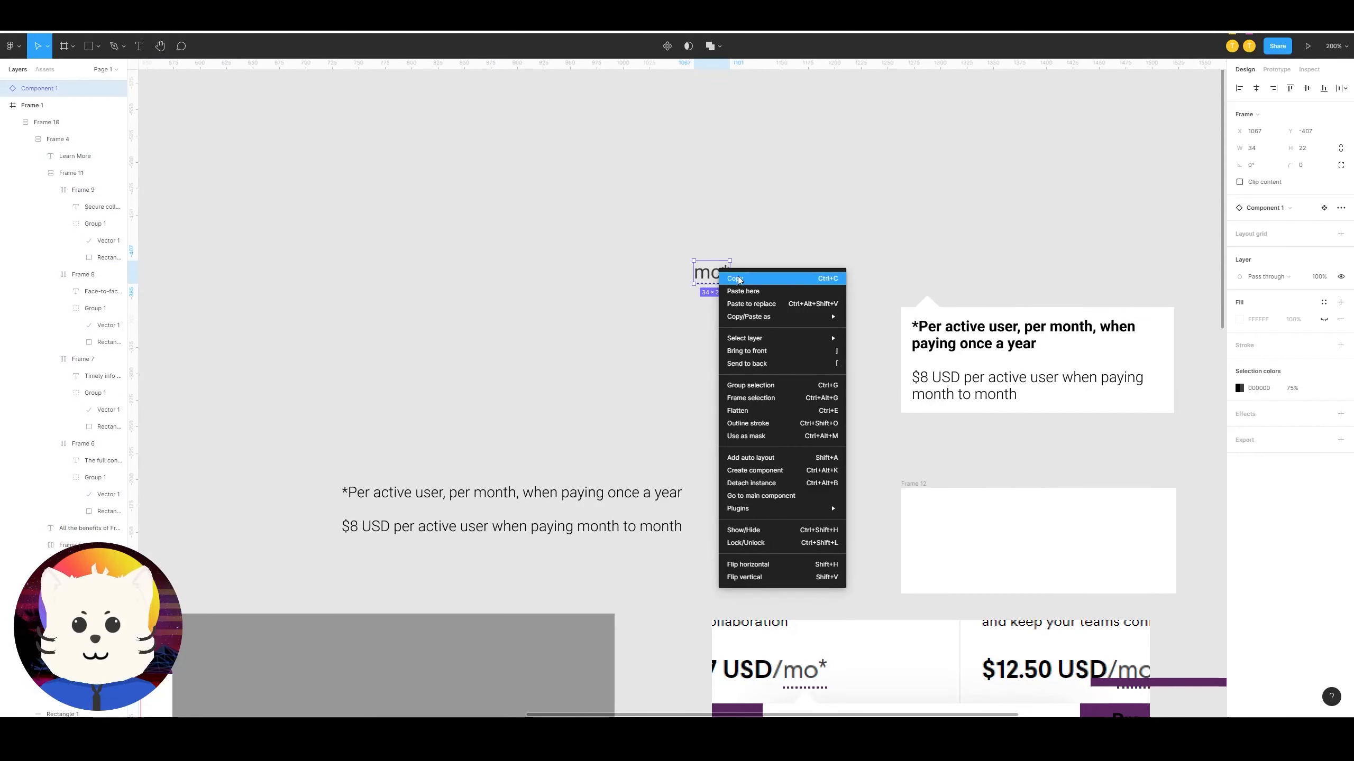
pyautogui.click(793, 483)
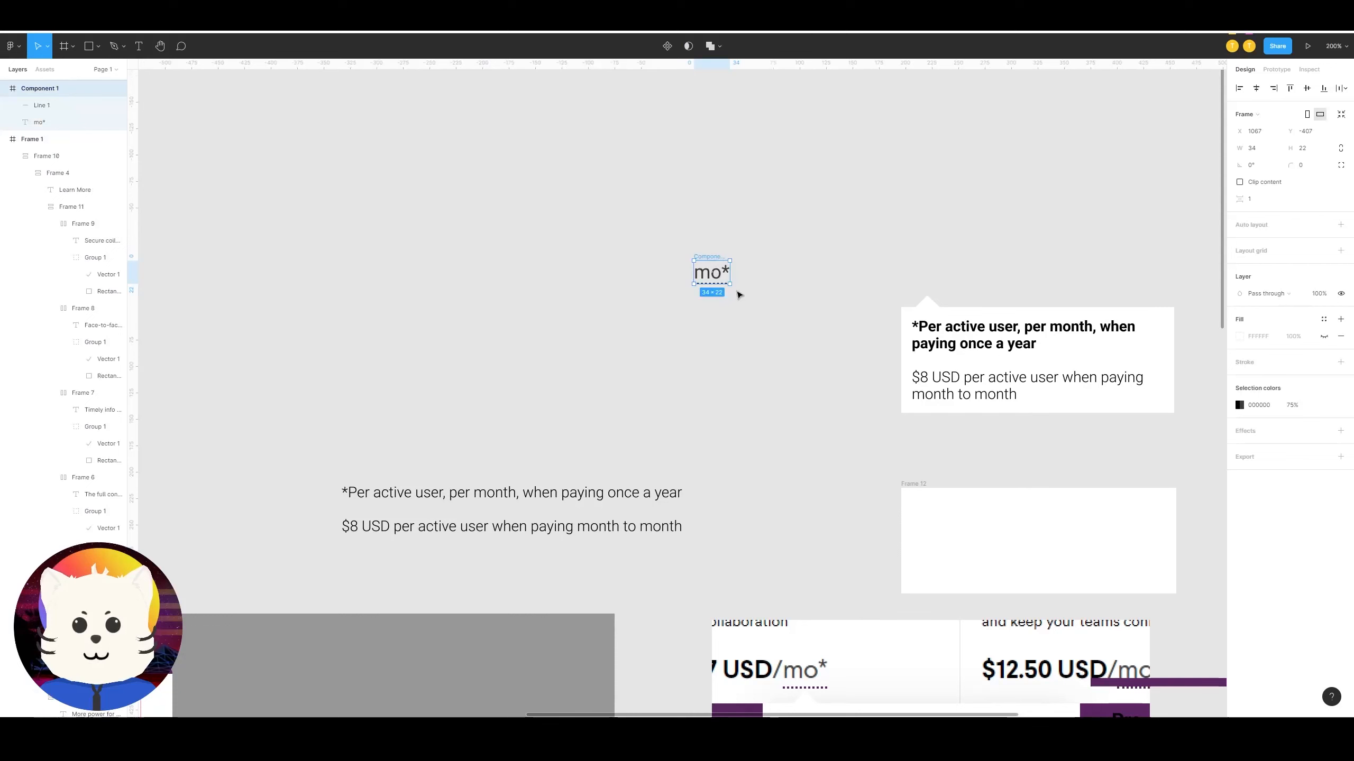
pyautogui.click(666, 47)
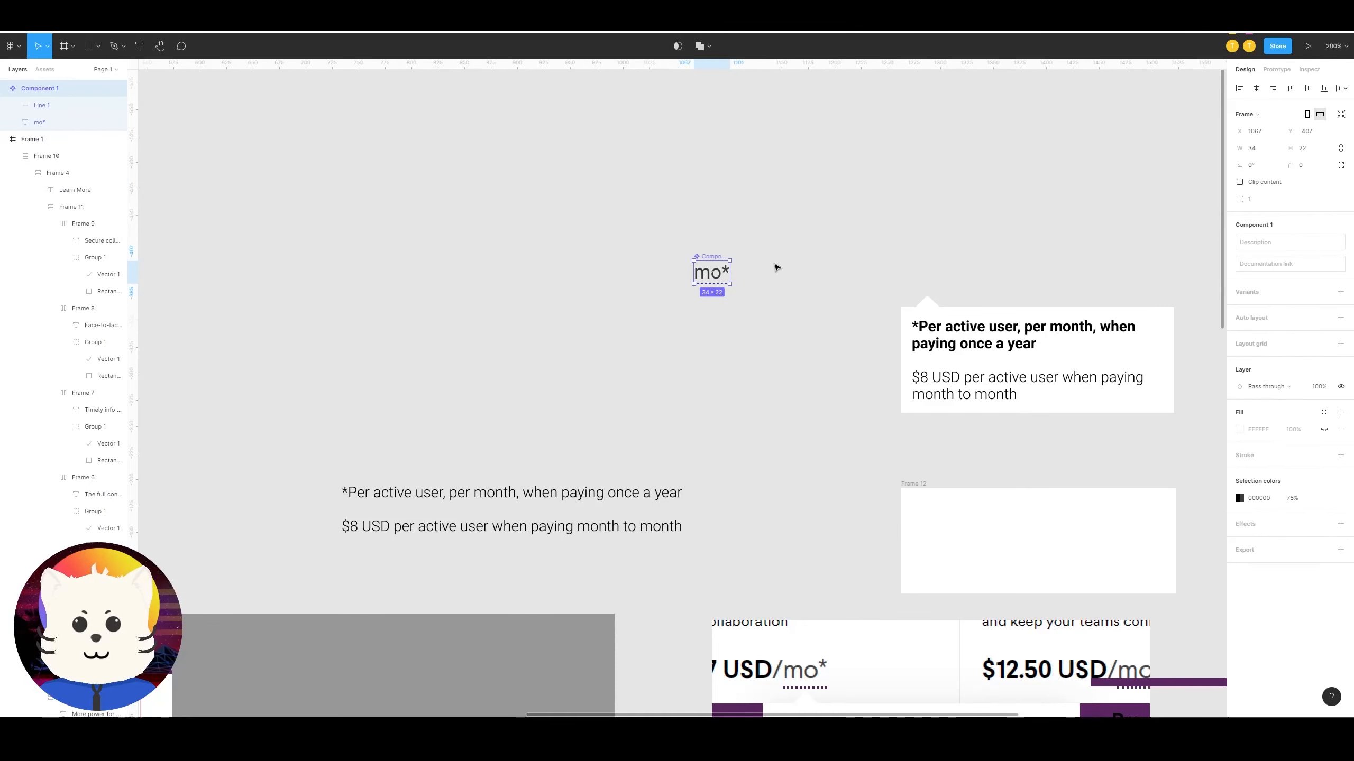
# Step: Add a second variant to the "mo*" component, enlarge the variant set, cut the tooltip and move the new variant right of the default
pyautogui.click(1341, 292)
pyautogui.moveTo(1003, 334); pyautogui.dragTo(1042, 470)
pyautogui.hotkey('ctrl', 'x')
pyautogui.click(700, 242)
pyautogui.click(717, 319)
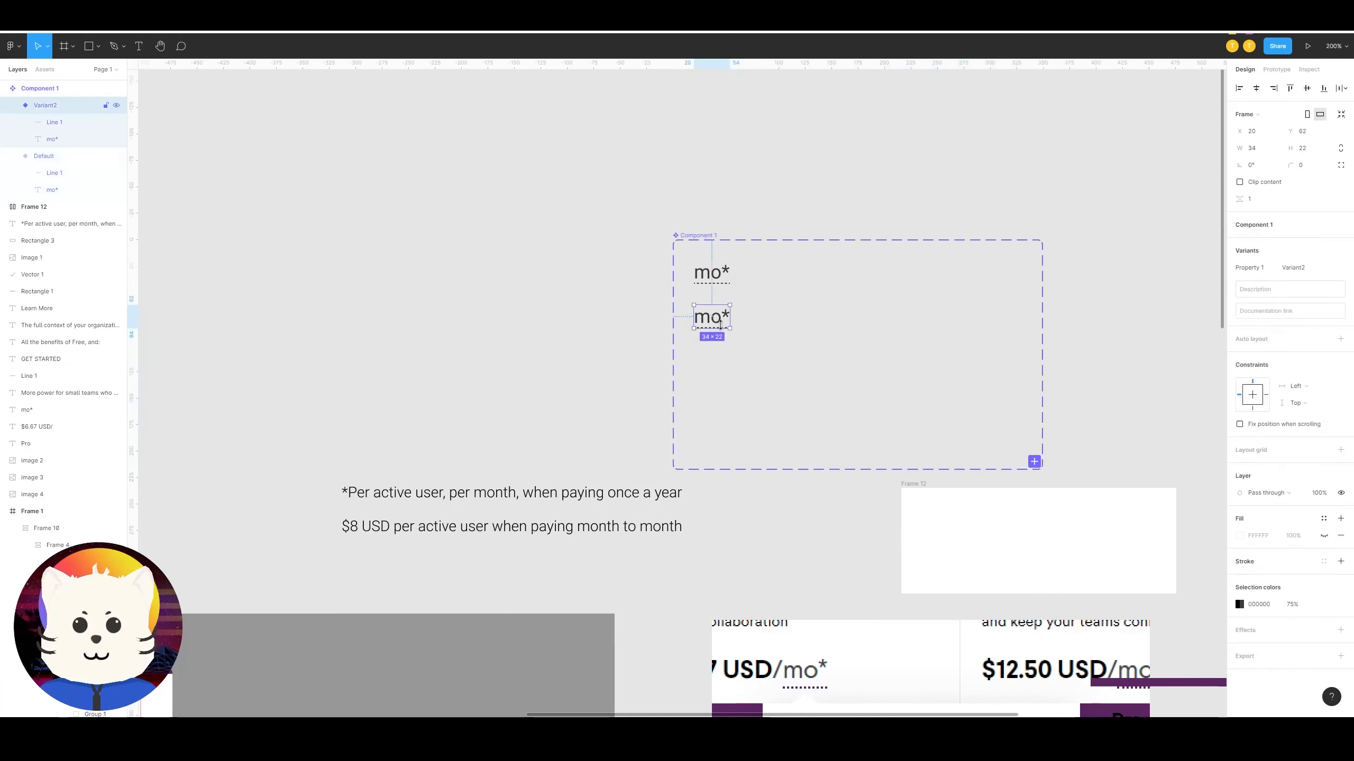
pyautogui.moveTo(717, 319); pyautogui.dragTo(926, 281)
pyautogui.click(694, 229)
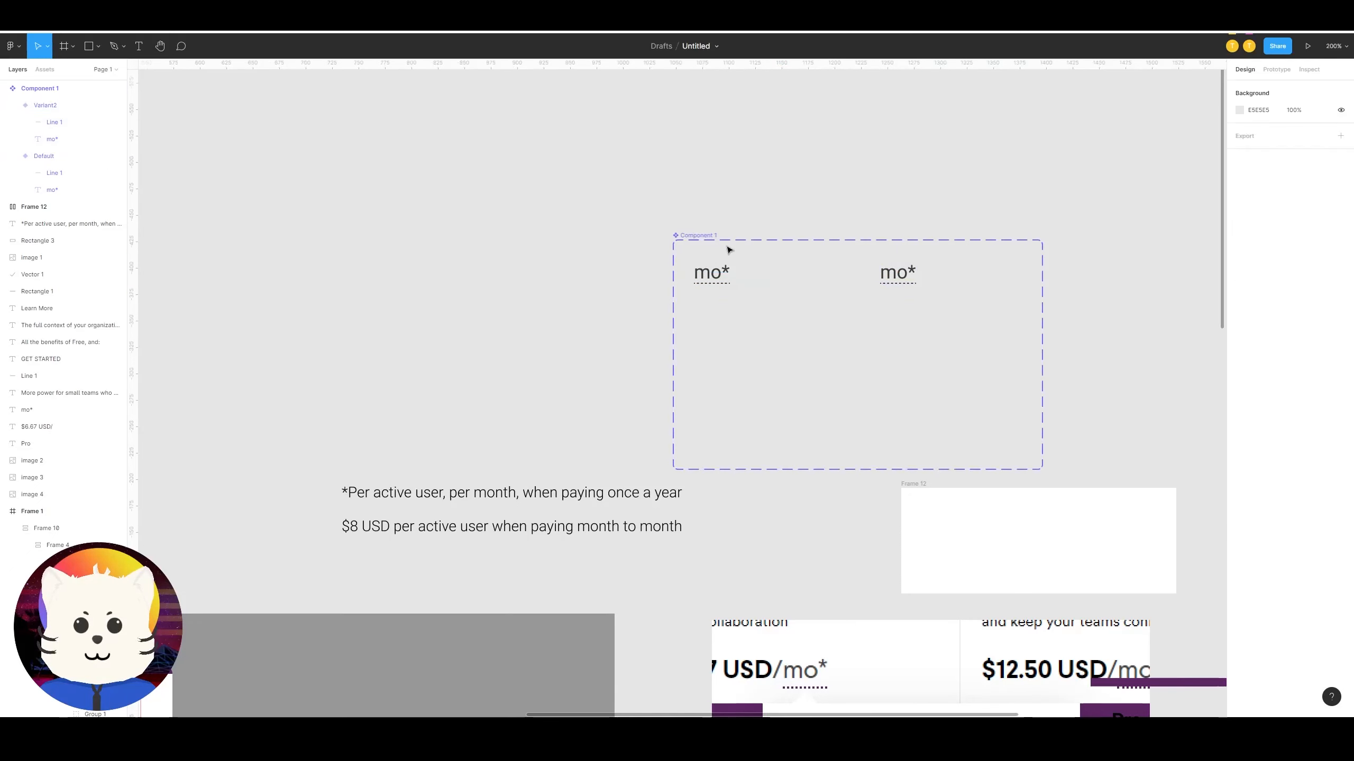
# Step: Widen the "mo*" variant set and paste the tooltip group directly beneath the second "mo*" variant
pyautogui.click(695, 235)
pyautogui.moveTo(1046, 283); pyautogui.dragTo(1175, 282)
pyautogui.click(1000, 191)
pyautogui.hotkey('ctrl', 'v')
pyautogui.moveTo(868, 320); pyautogui.dragTo(947, 327)
pyautogui.moveTo(946, 328); pyautogui.dragTo(955, 325)
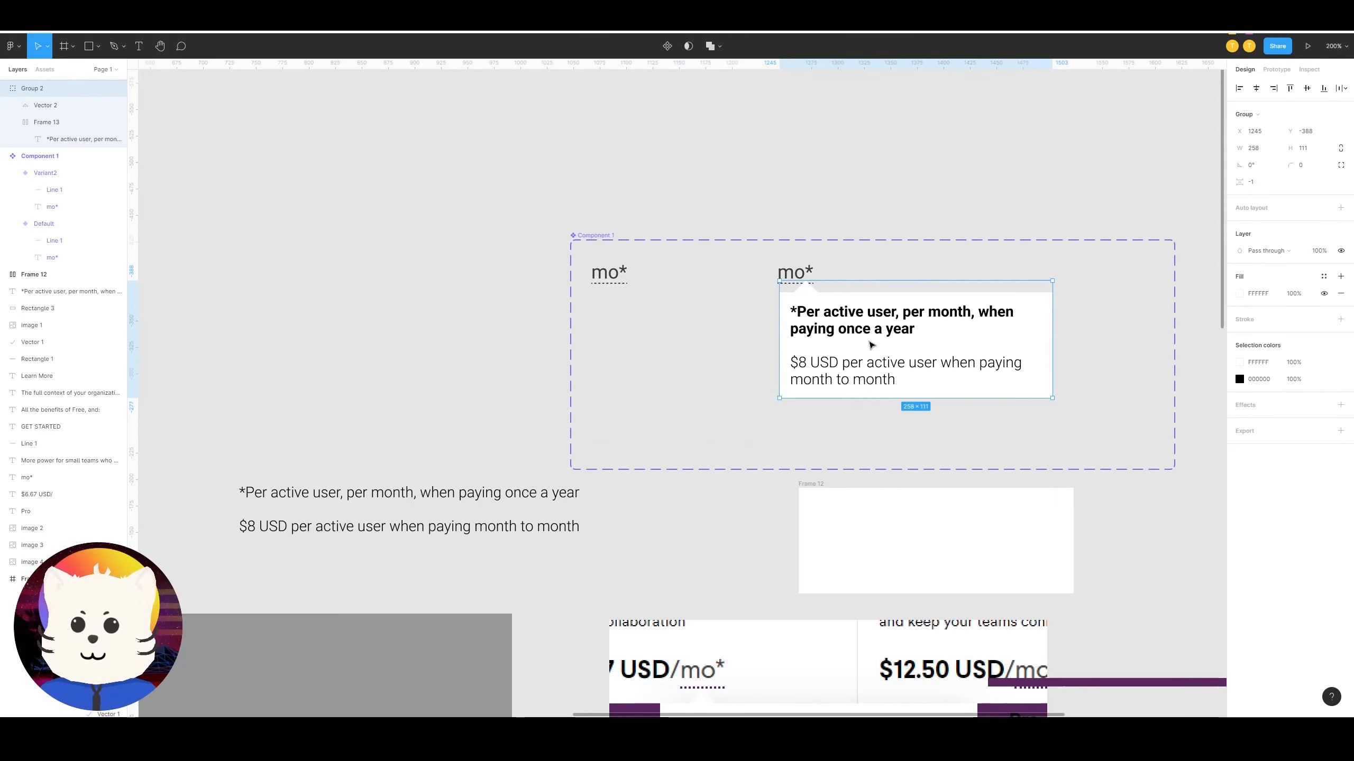
# Step: Link the Default "mo*" variant to Variant2 with a While hovering interaction
pyautogui.scroll(-3, 414, 357)
pyautogui.hscroll(-4, 415, 357)
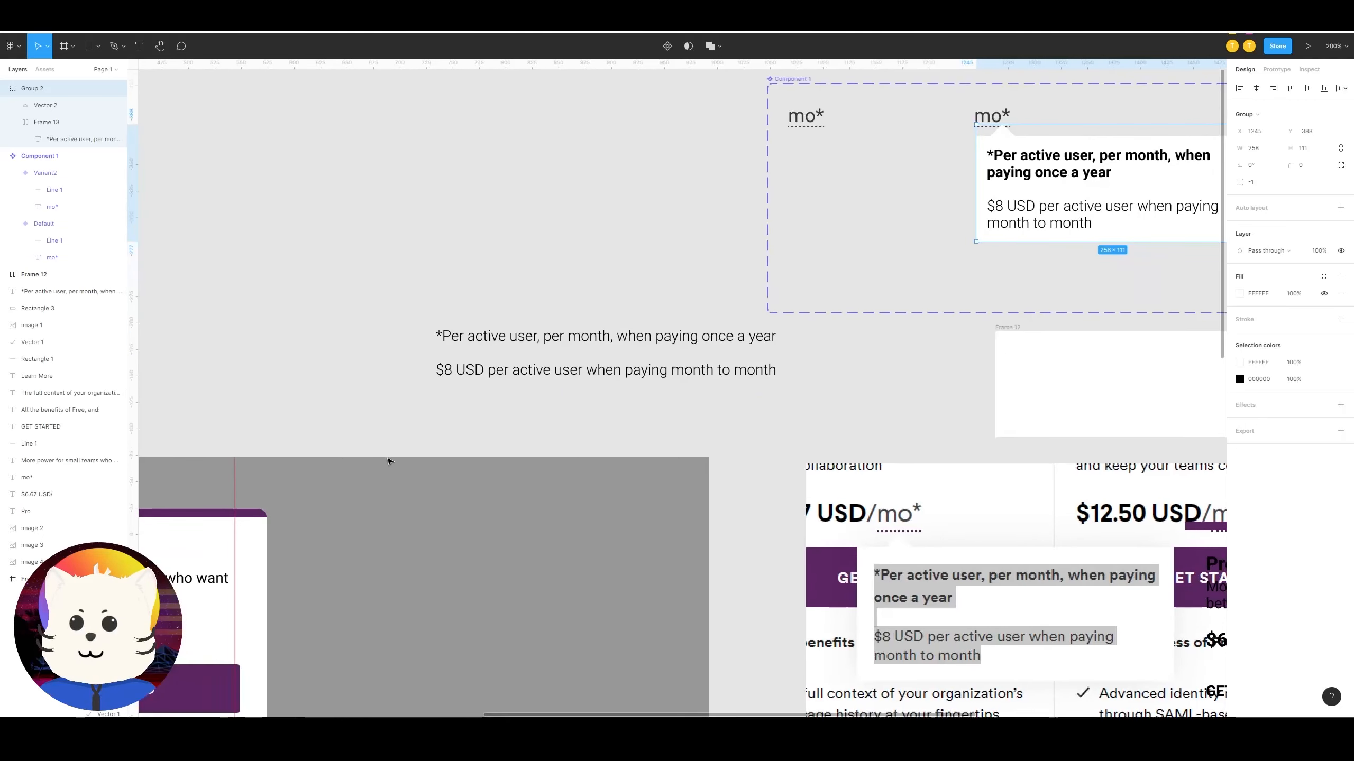
pyautogui.scroll(4, 387, 460)
pyautogui.hscroll(3, 387, 459)
pyautogui.click(830, 184)
pyautogui.click(658, 313)
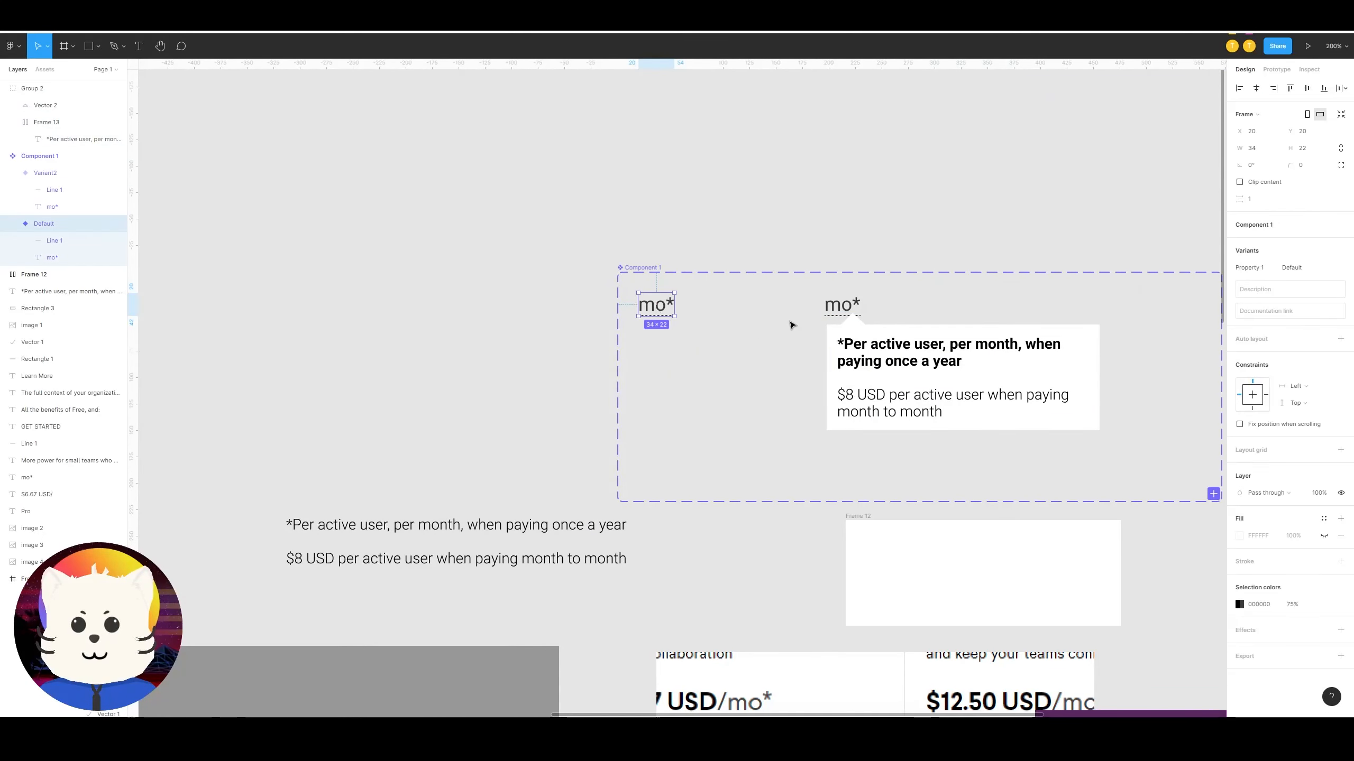
pyautogui.hotkey('shift', 'e')
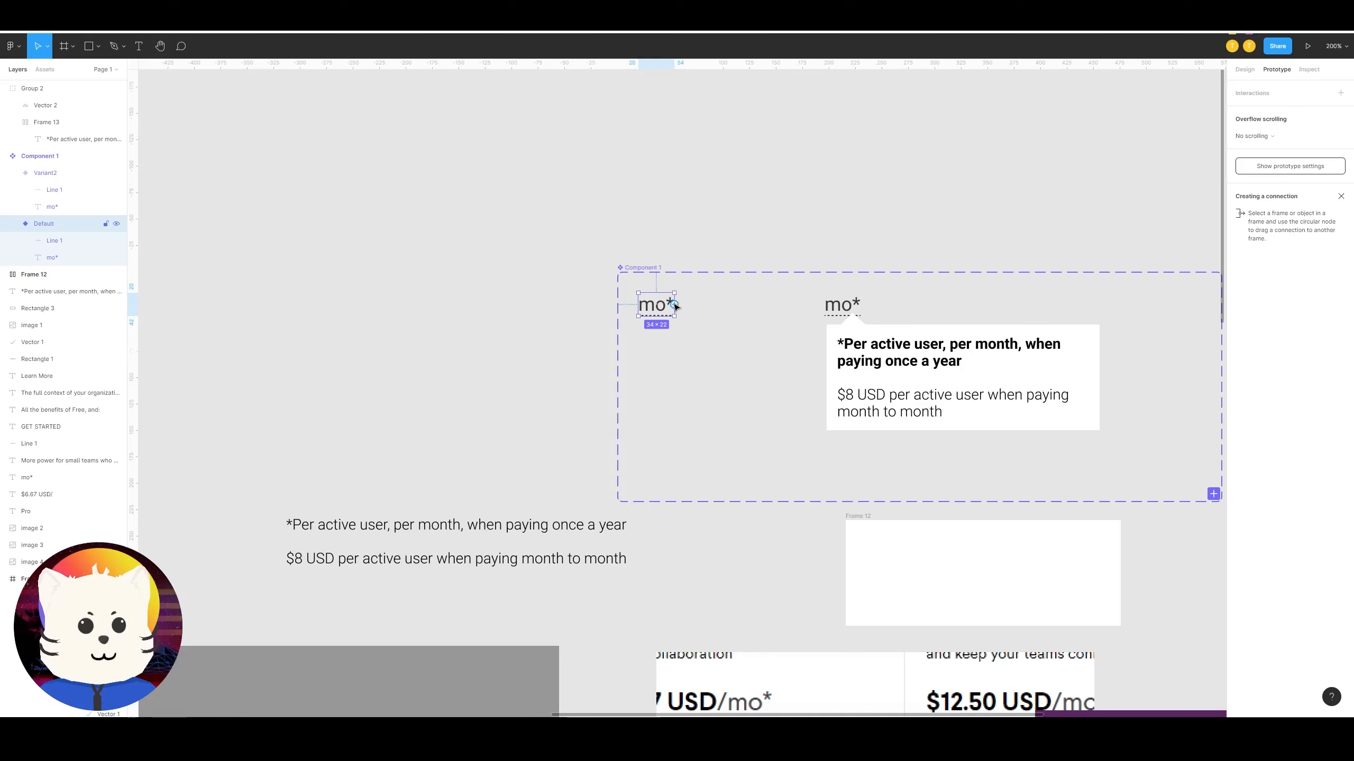
pyautogui.moveTo(839, 334)
pyautogui.mouseDown()
pyautogui.moveTo(857, 309)
pyautogui.moveTo(840, 307)
pyautogui.mouseUp()
pyautogui.click(1193, 148)
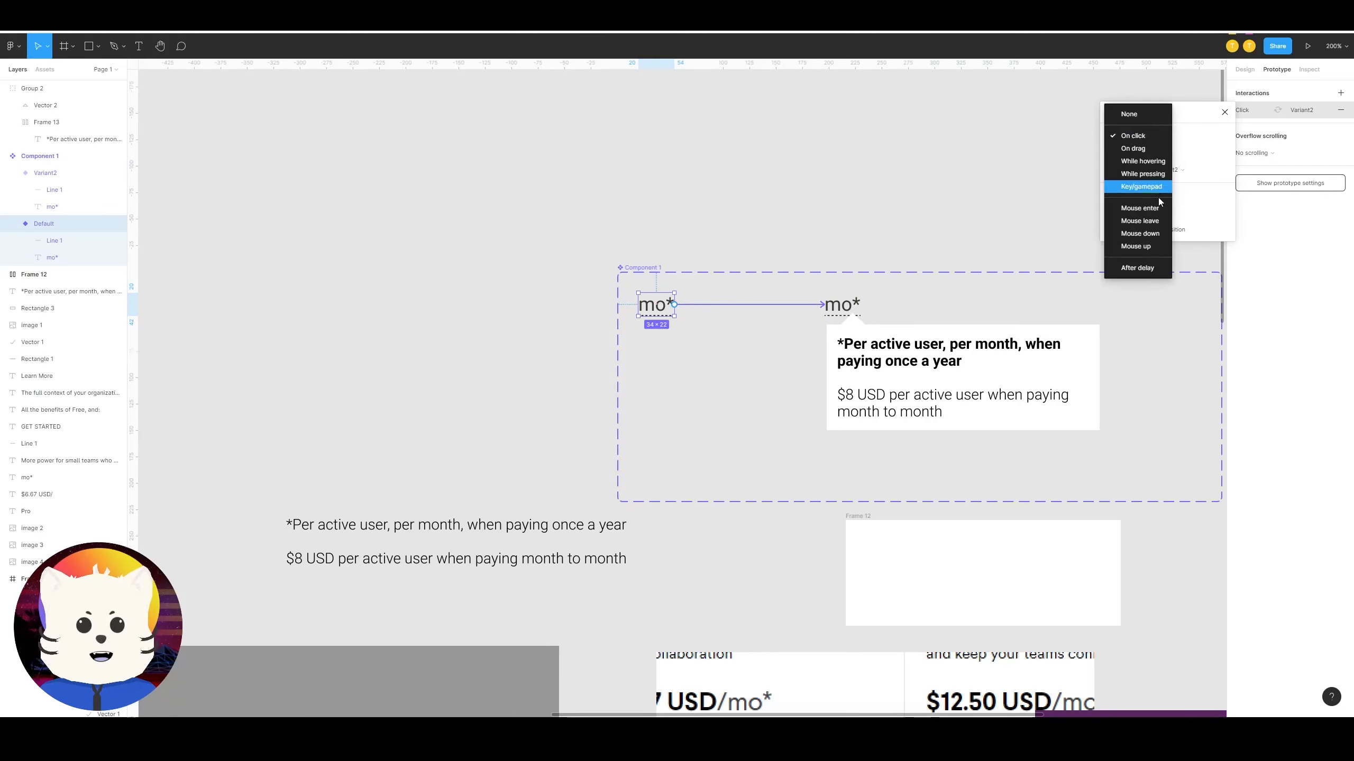
pyautogui.click(1156, 161)
pyautogui.click(975, 188)
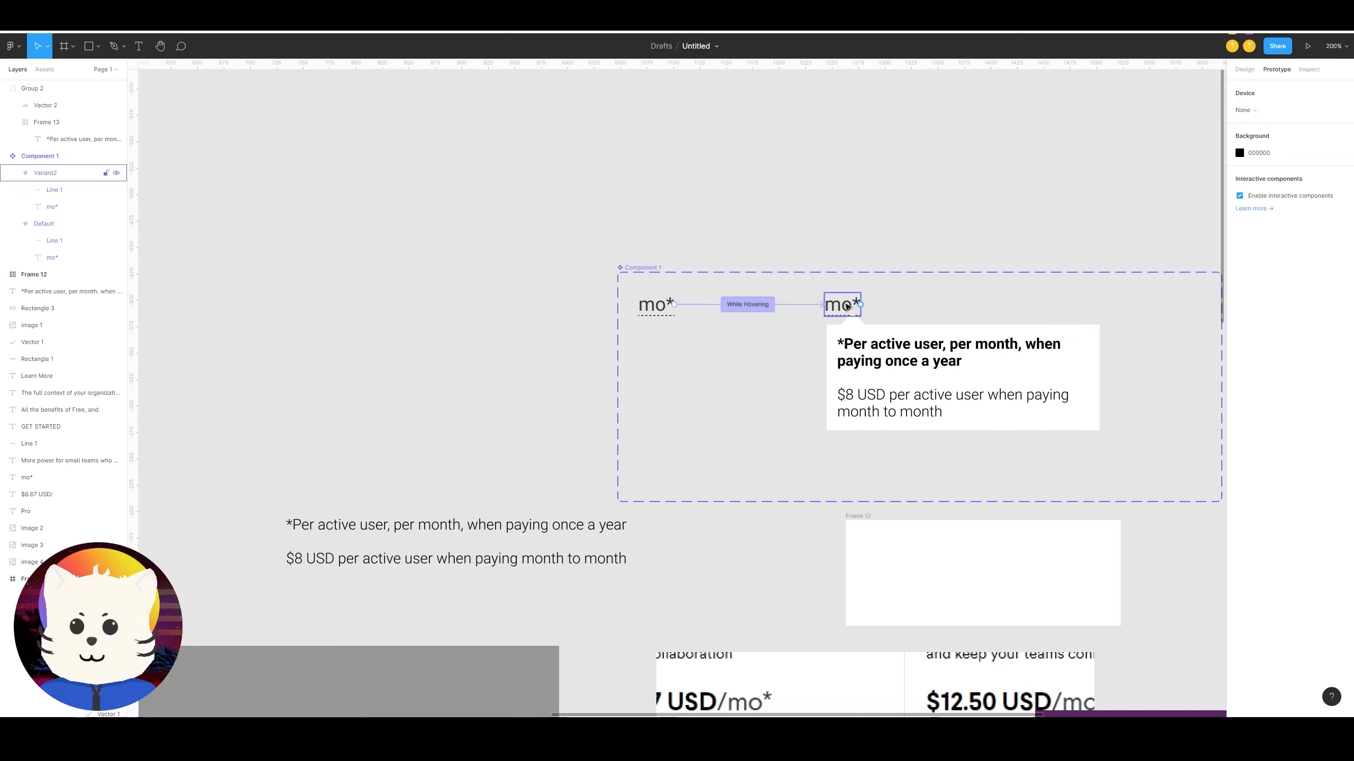
# Step: Enlarge Variant2 to about 263 × 137 around the tooltip and link it back to Default with a Mouse leave interaction
pyautogui.click(848, 307)
pyautogui.moveTo(861, 316); pyautogui.dragTo(1103, 438)
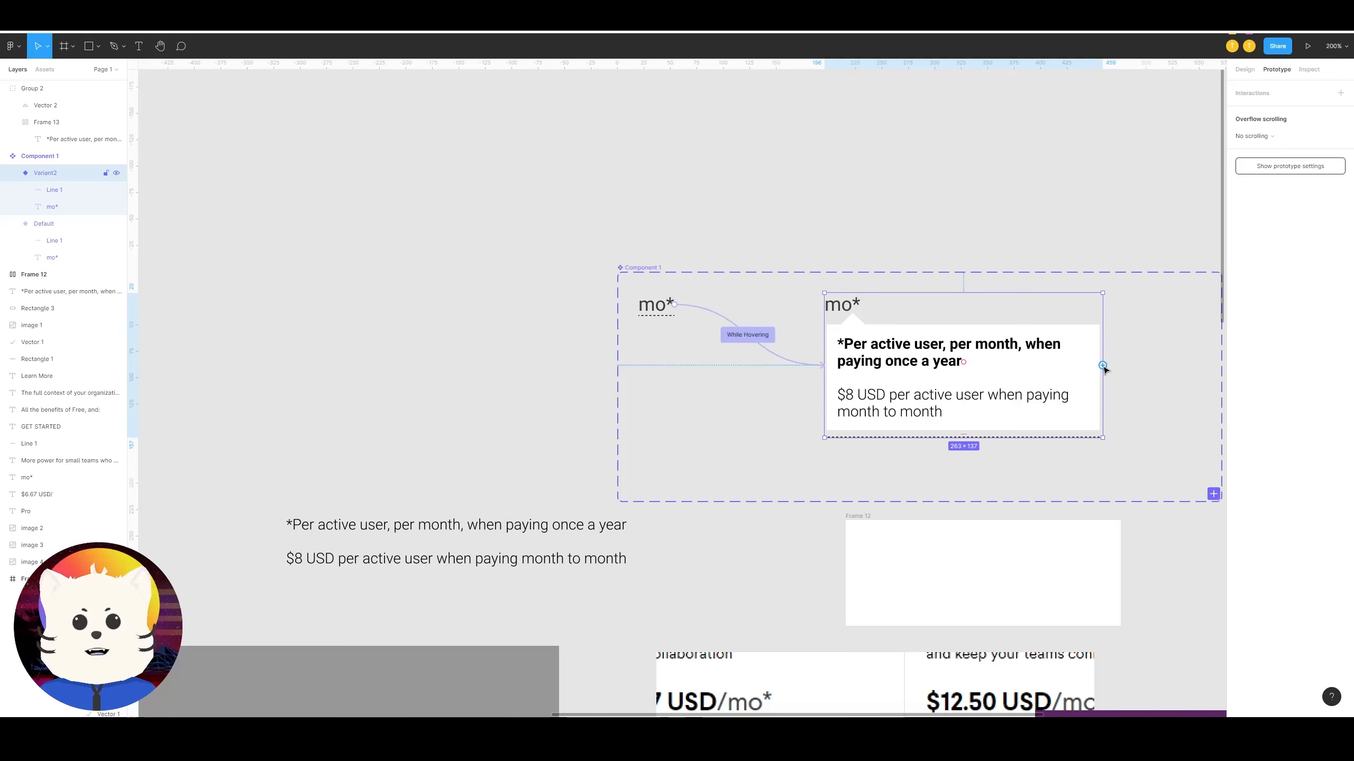
pyautogui.moveTo(1107, 363); pyautogui.dragTo(668, 310)
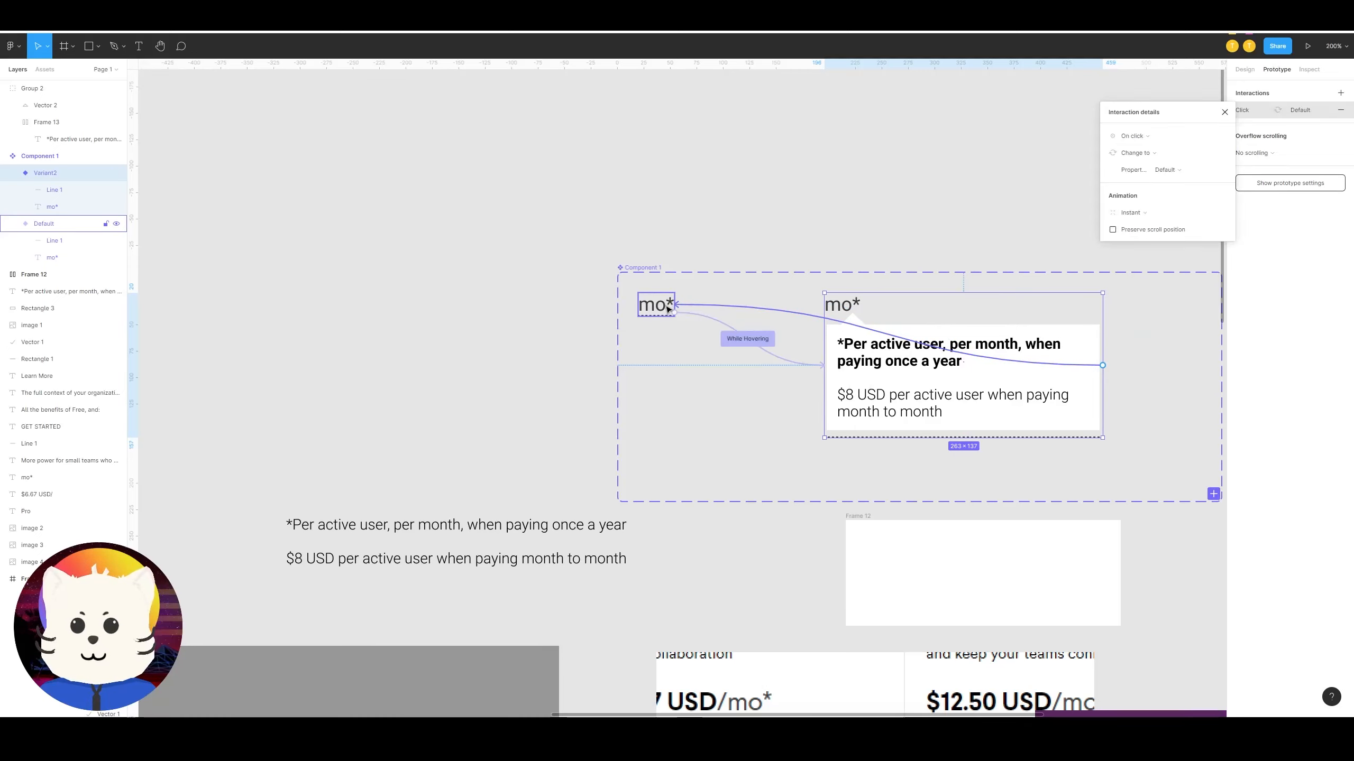
pyautogui.click(1137, 212)
pyautogui.click(1139, 211)
pyautogui.click(1144, 135)
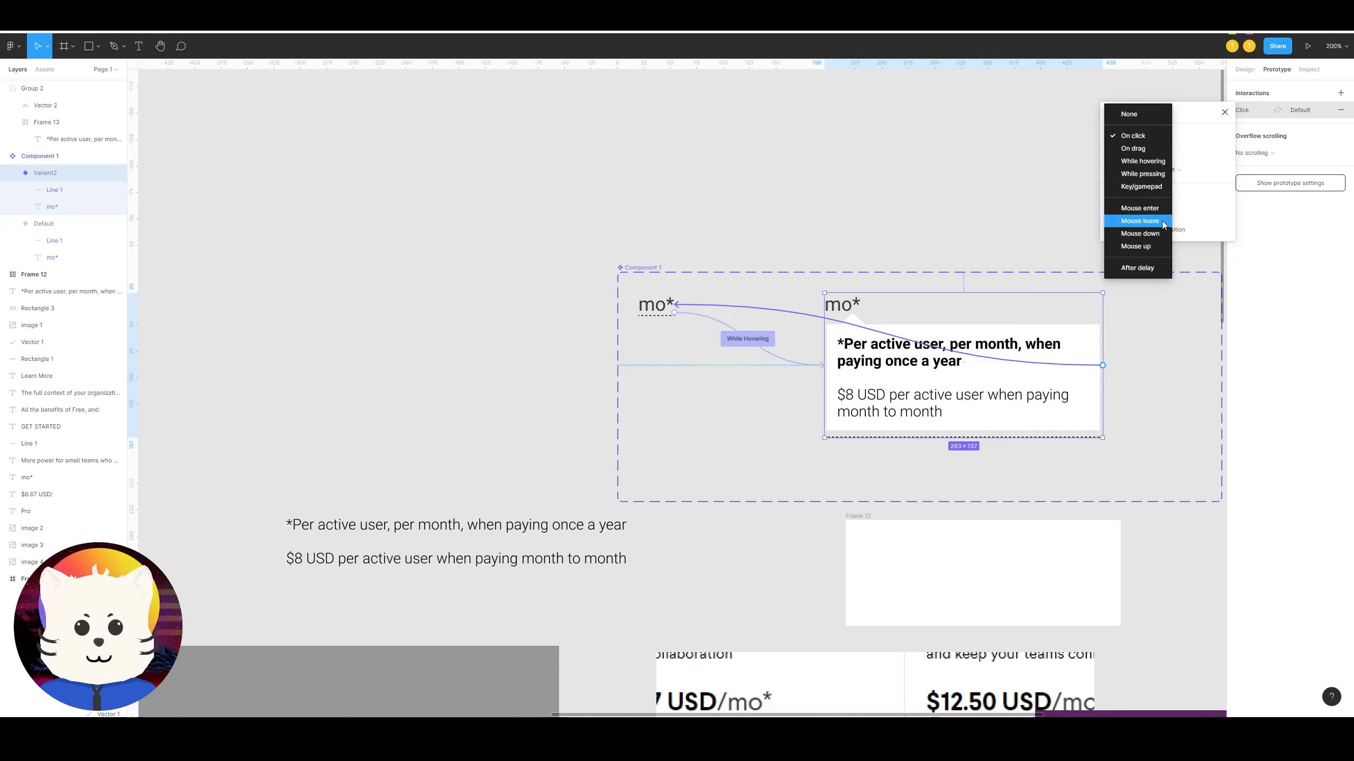
pyautogui.click(1140, 221)
pyautogui.click(894, 191)
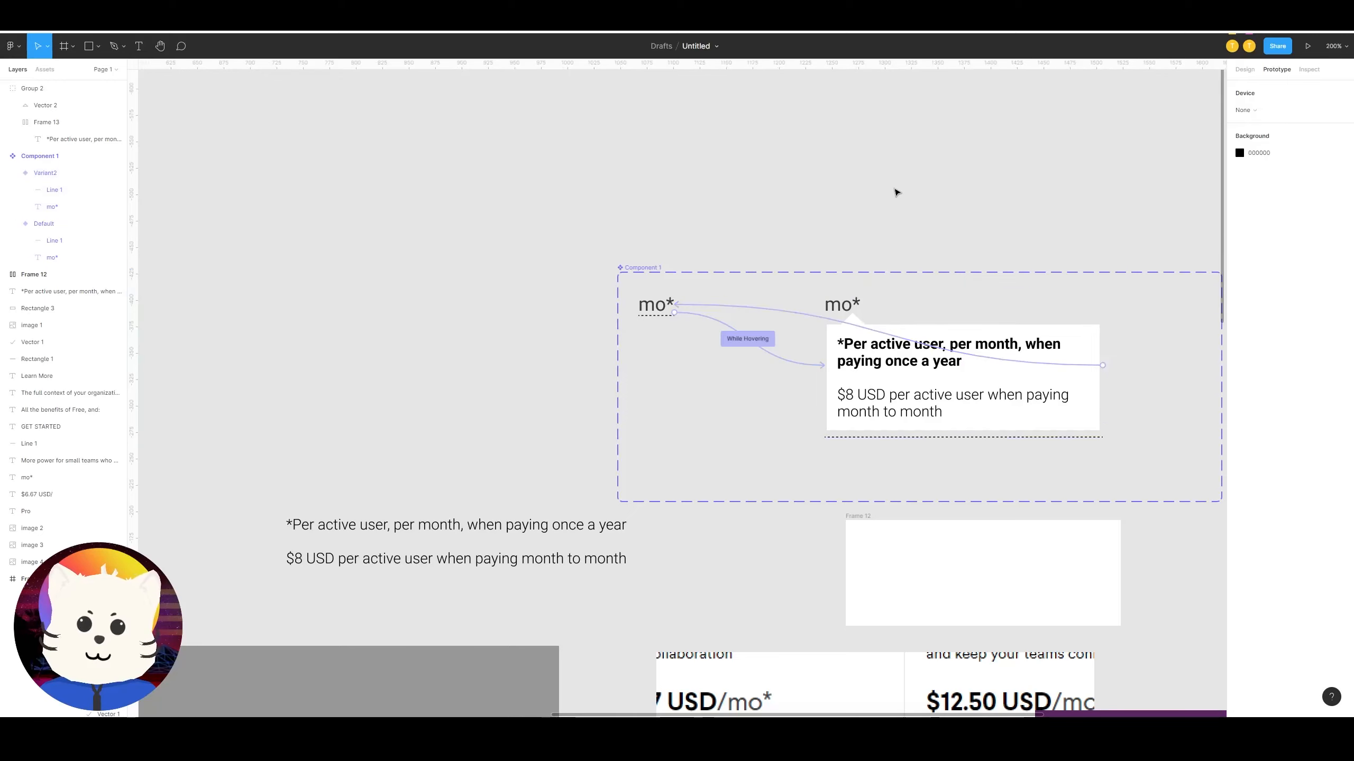
# Step: Place an instance of the interactive Default "mo*" variant in the Pro card's price line and delete the old "mo*" there
pyautogui.scroll(-5, 786, 225)
pyautogui.moveTo(805, 218); pyautogui.dragTo(849, 172)
pyautogui.scroll(5, 849, 166)
pyautogui.scroll(1, 1004, 106)
pyautogui.click(1004, 106)
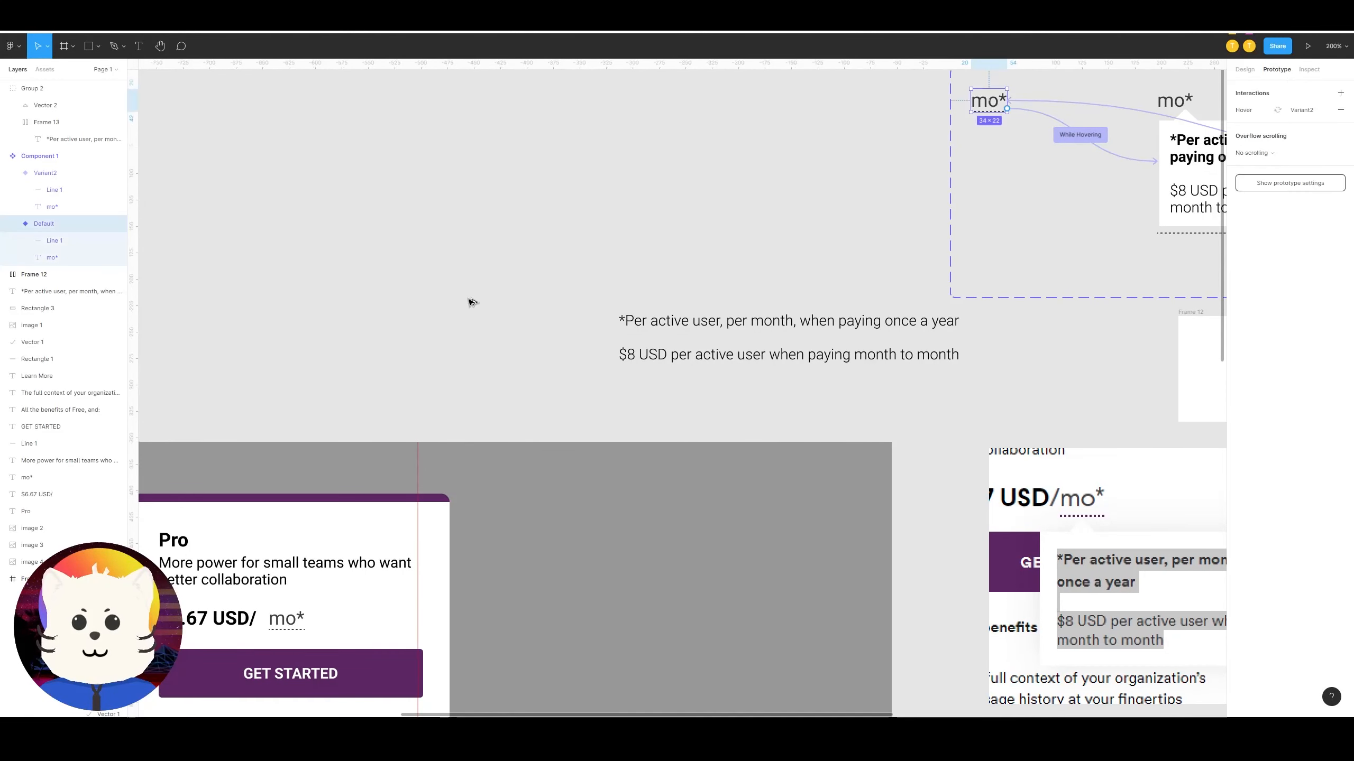
pyautogui.hscroll(-5, 665, 218)
pyautogui.scroll(-2, 665, 217)
pyautogui.click(558, 521)
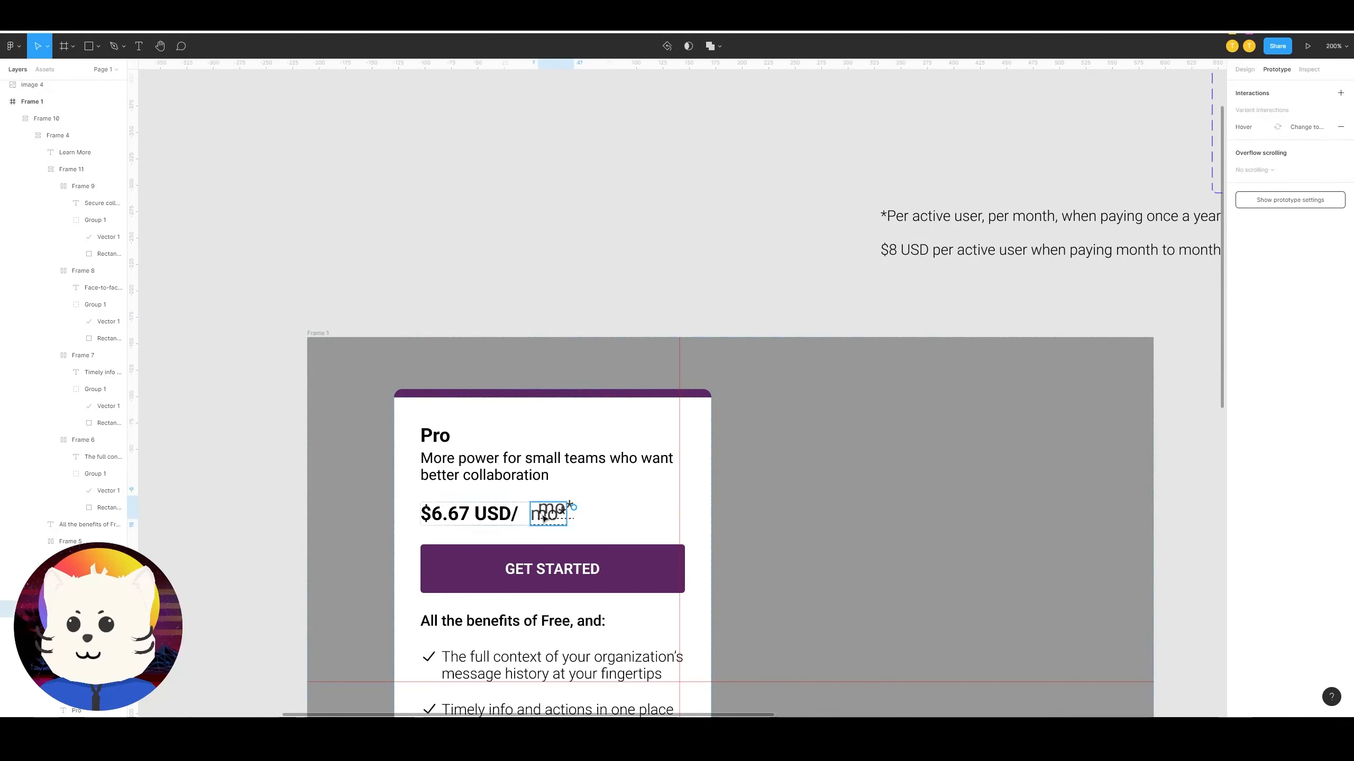
pyautogui.hotkey('ctrl', 'd')
pyautogui.moveTo(558, 521); pyautogui.dragTo(588, 516)
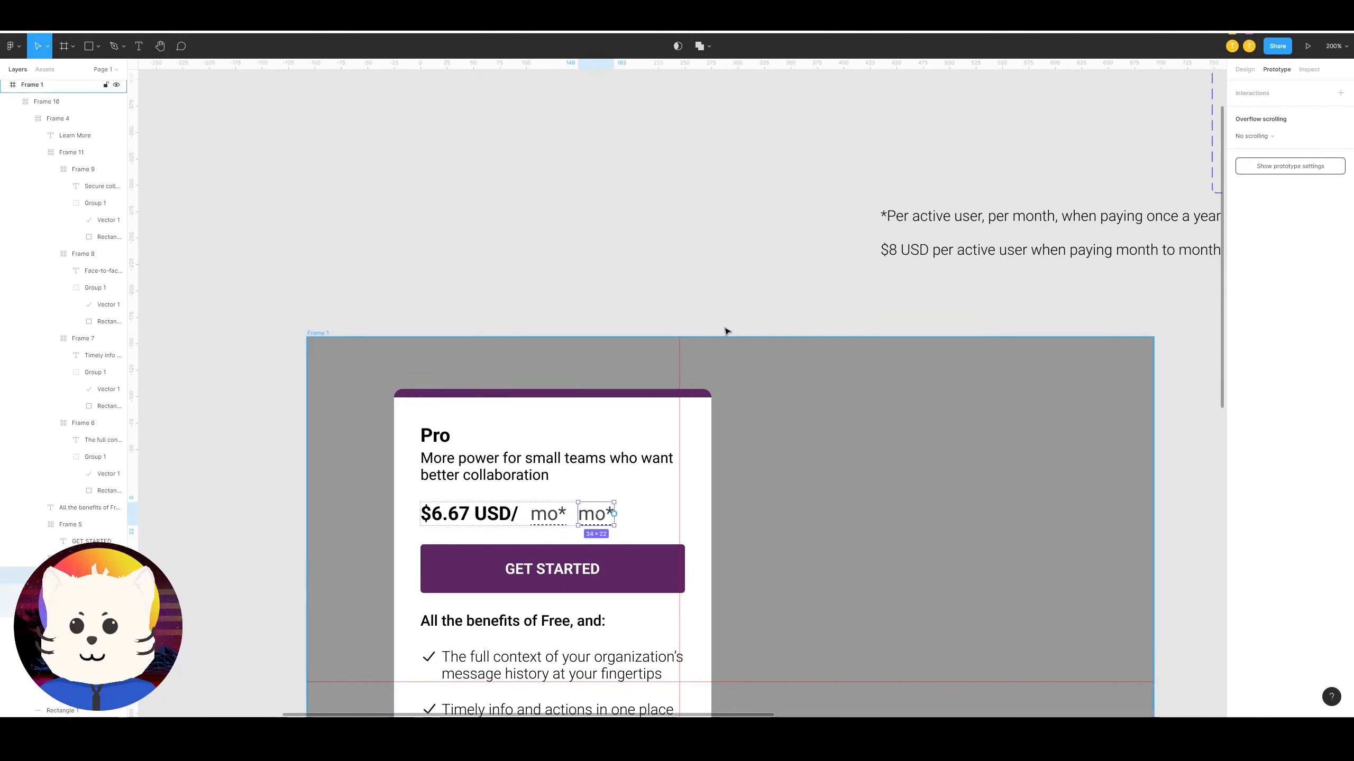
pyautogui.press('Delete')
pyautogui.hotkey('shift', '0')
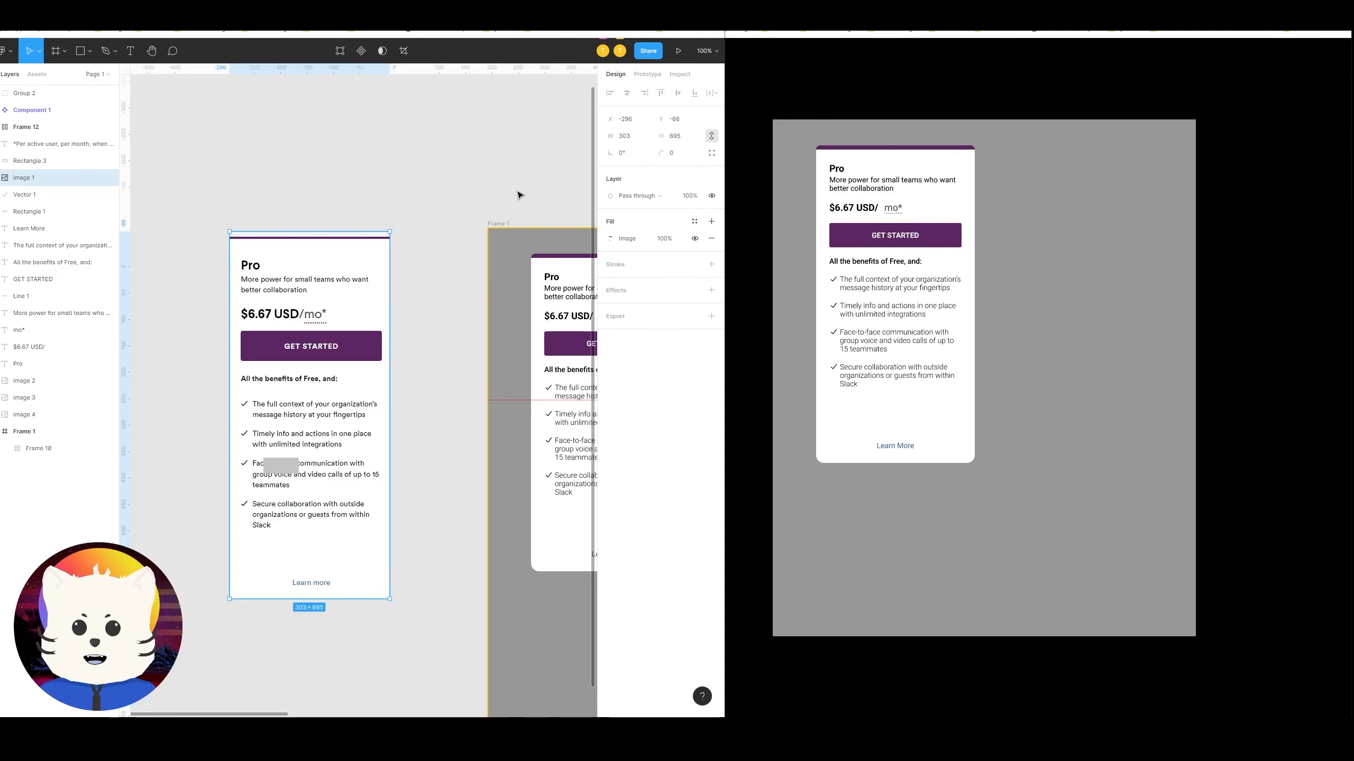
# Step: Test the hover interaction on the card's "mo*" in the prototype preview, and examine the variant set and the card
pyautogui.moveTo(897, 211)
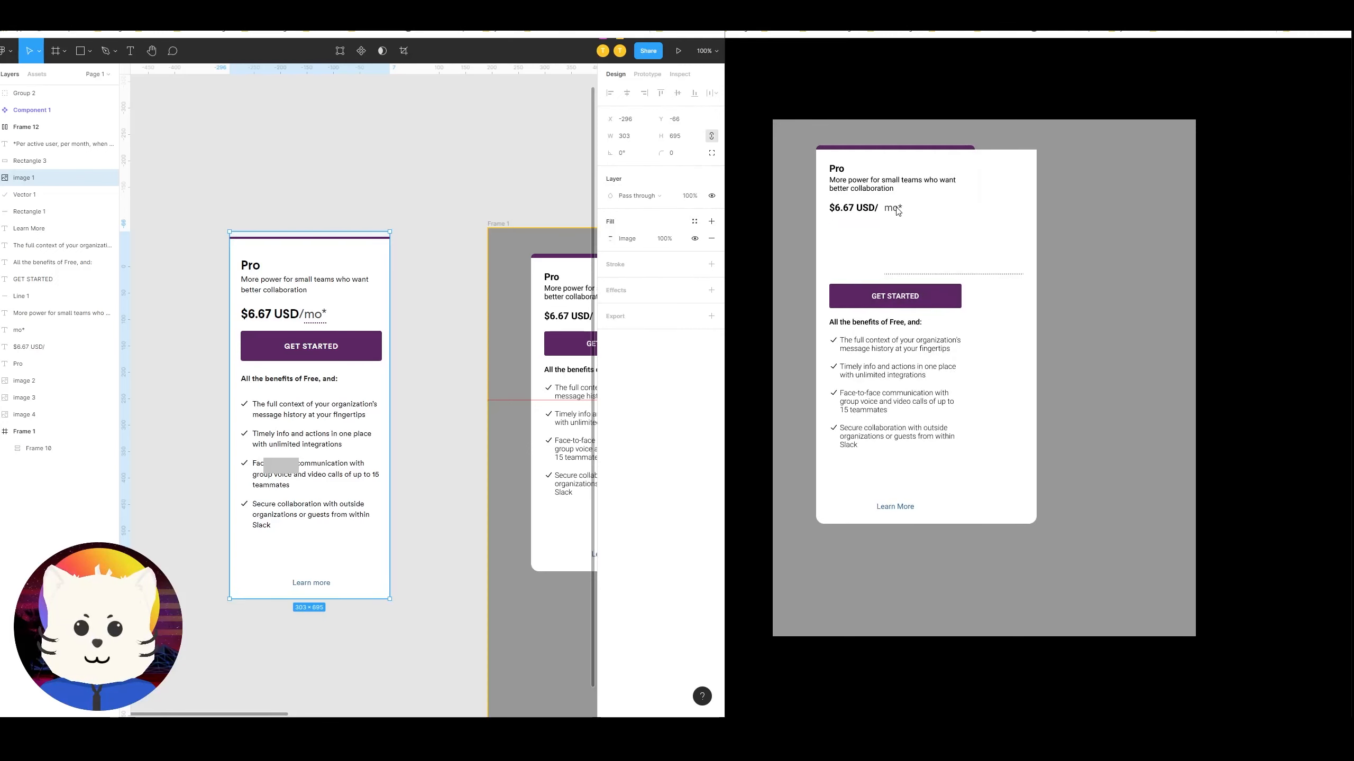
pyautogui.click(465, 203)
pyautogui.moveTo(496, 190); pyautogui.dragTo(144, 183)
pyautogui.moveTo(341, 181); pyautogui.dragTo(215, 239)
pyautogui.moveTo(411, 231); pyautogui.dragTo(326, 252)
pyautogui.scroll(2, 525, 207)
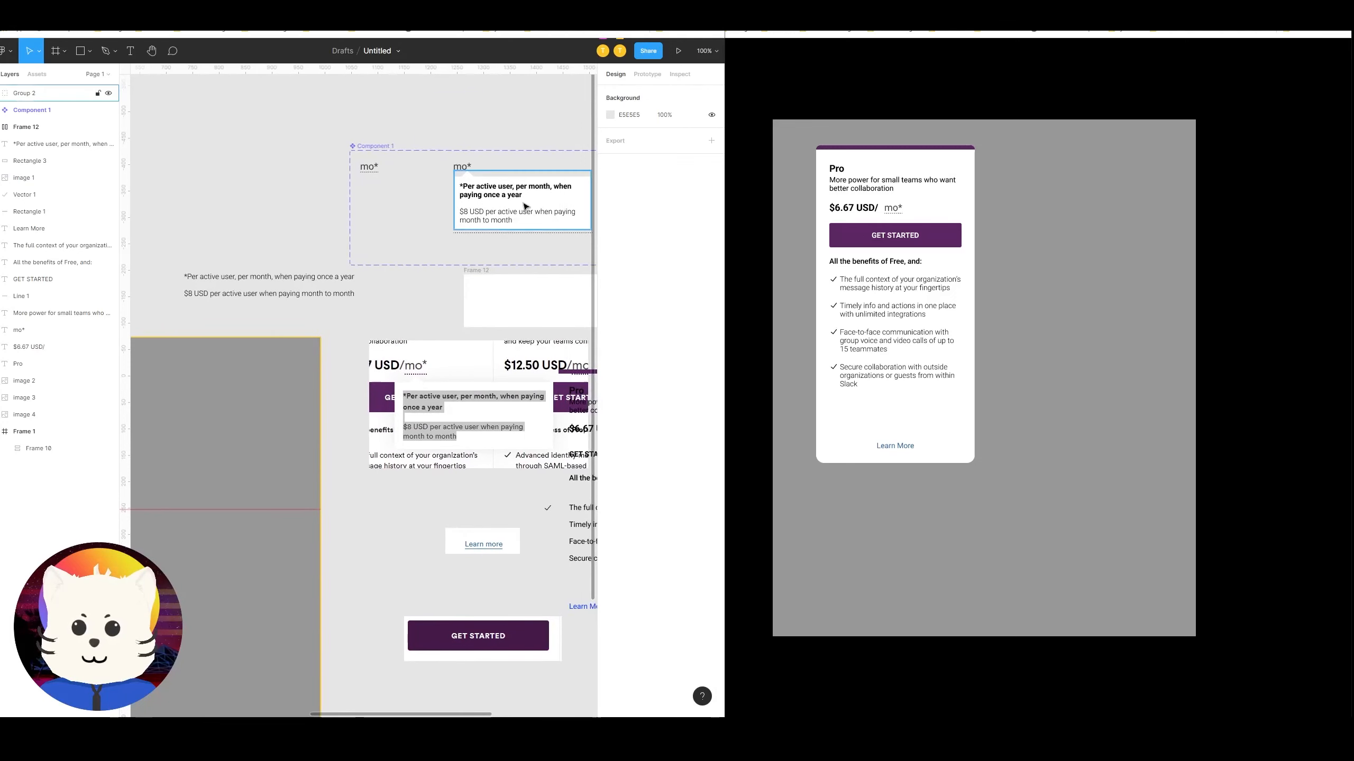
pyautogui.hscroll(-10, 488, 238)
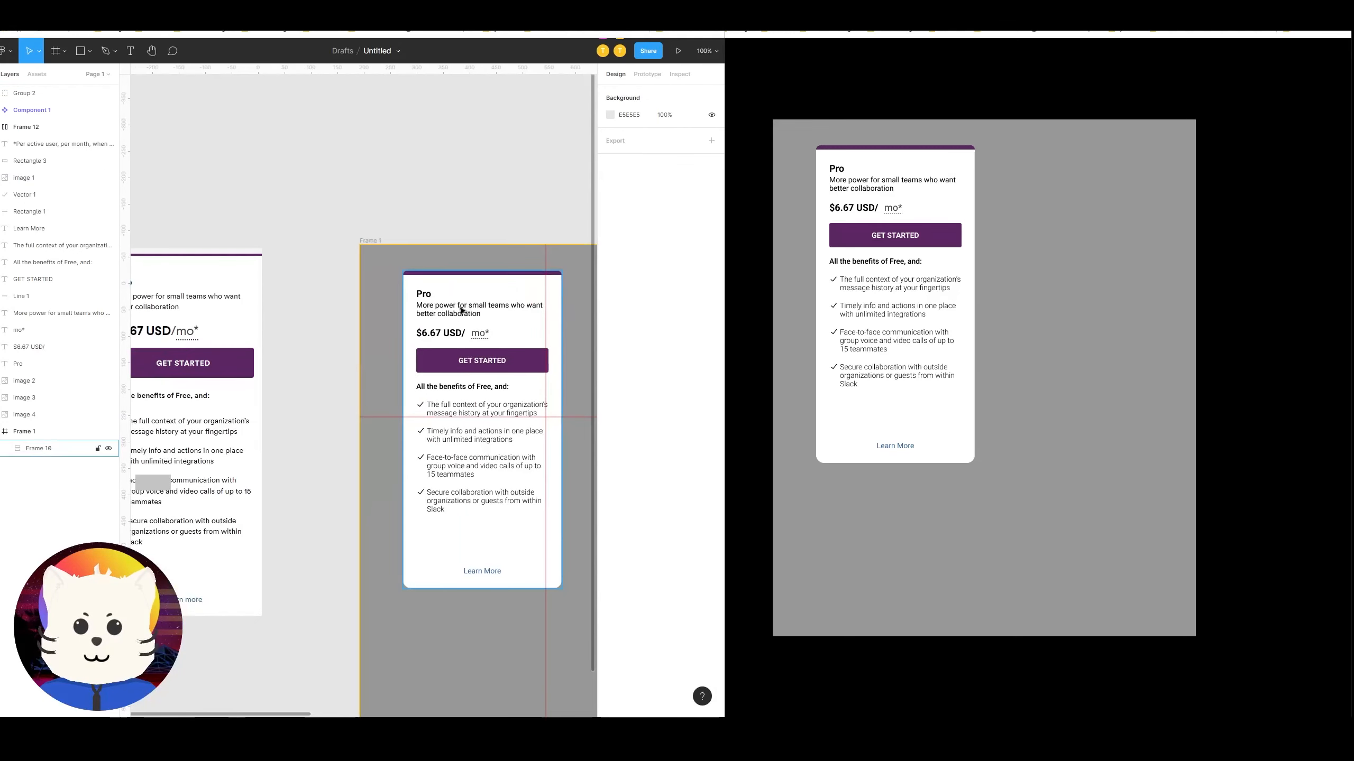
# Step: Delete the "mo*" instance from the Pro card's price line
pyautogui.click(480, 336)
pyautogui.doubleClick(479, 336)
pyautogui.doubleClick(480, 336)
pyautogui.press('BackSpace')
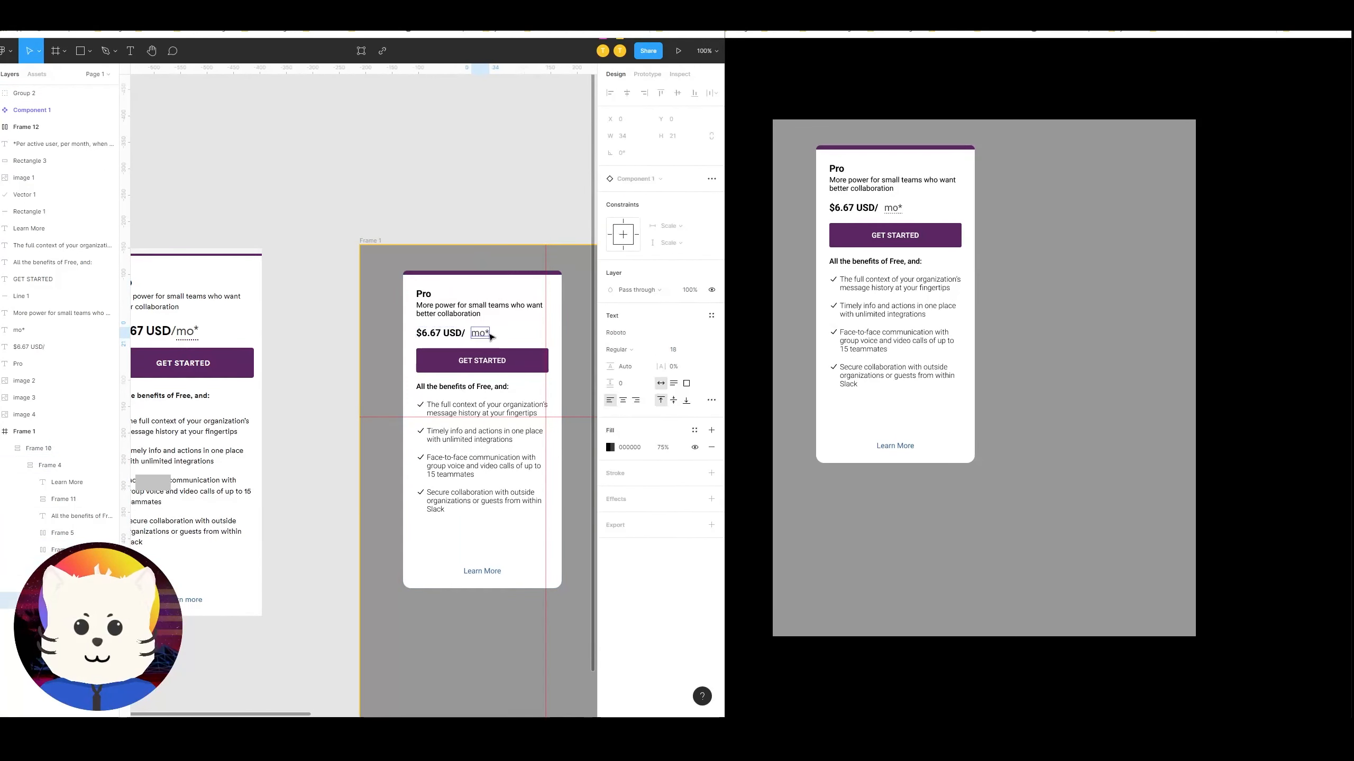
pyautogui.click(503, 244)
pyautogui.hotkey('ctrl', 'z')
pyautogui.hotkey('ctrl', '+')
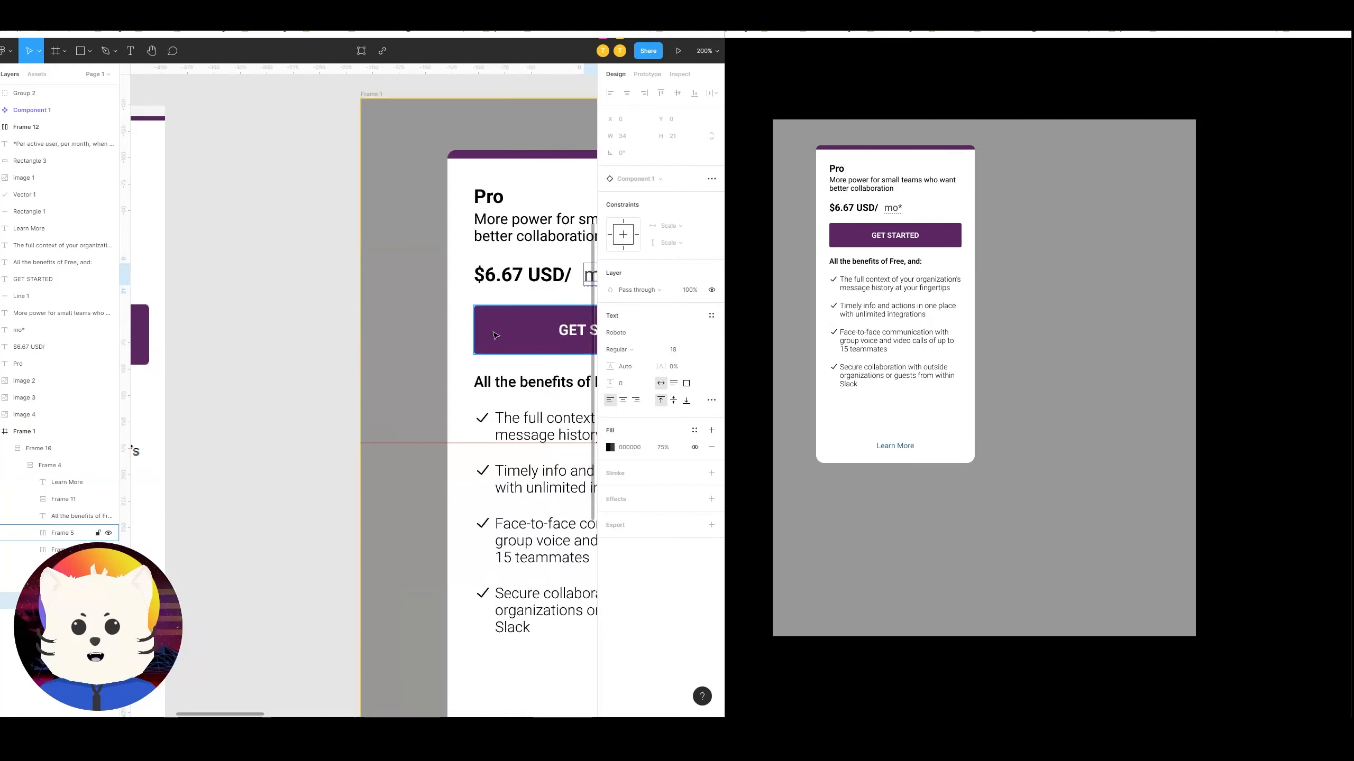
pyautogui.hscroll(3, 417, 350)
pyautogui.press('BackSpace')
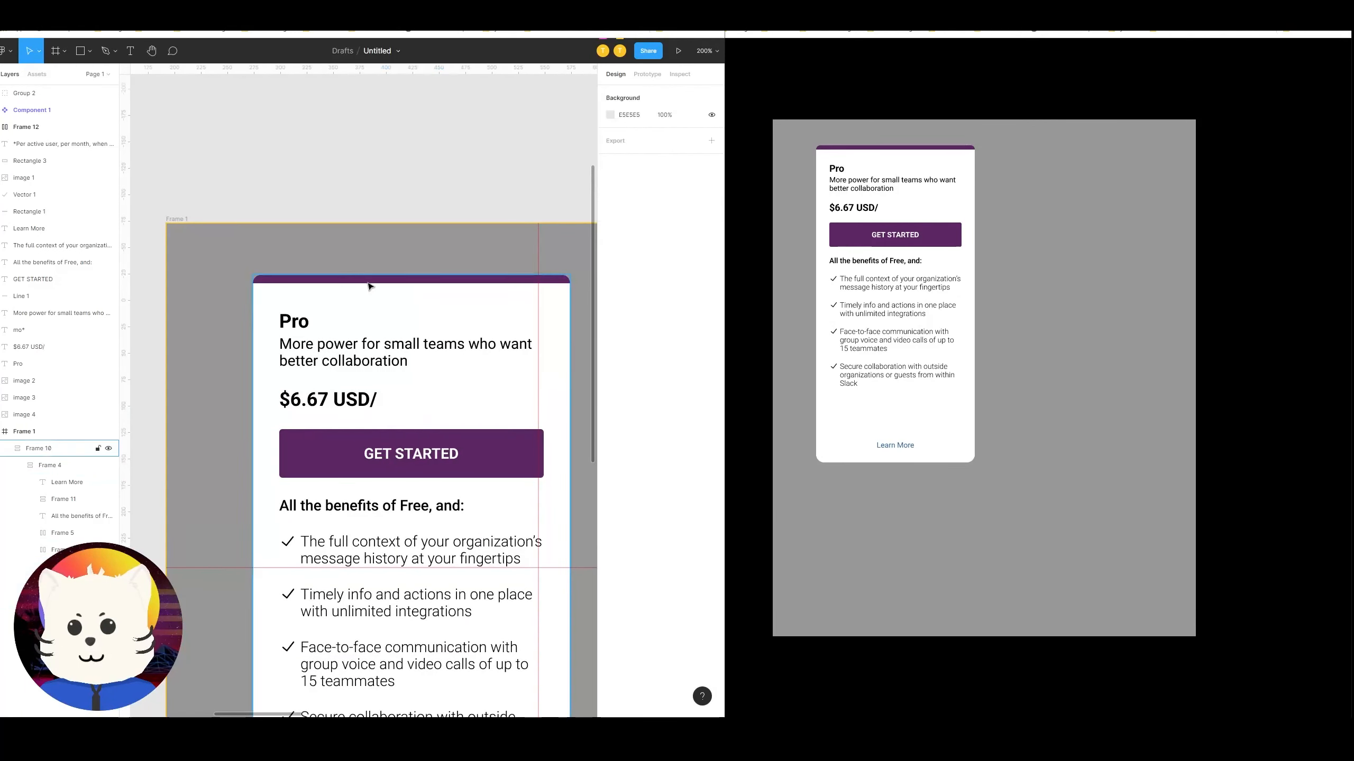
# Step: Paste the interactive "mo*" instance into Frame 1 as a separate layer above the card's auto layout frame
pyautogui.click(38, 448)
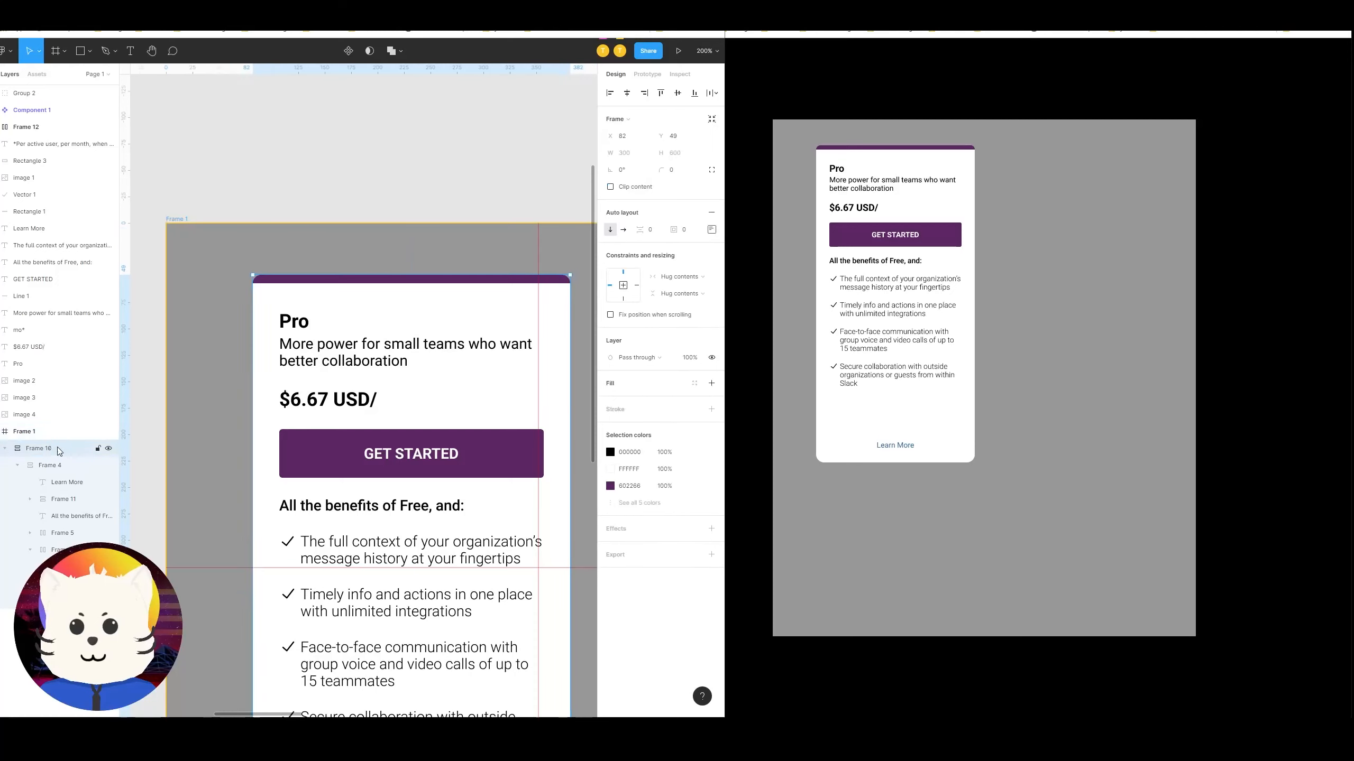
pyautogui.hotkey('ctrl', 'v')
pyautogui.moveTo(68, 446); pyautogui.dragTo(68, 441)
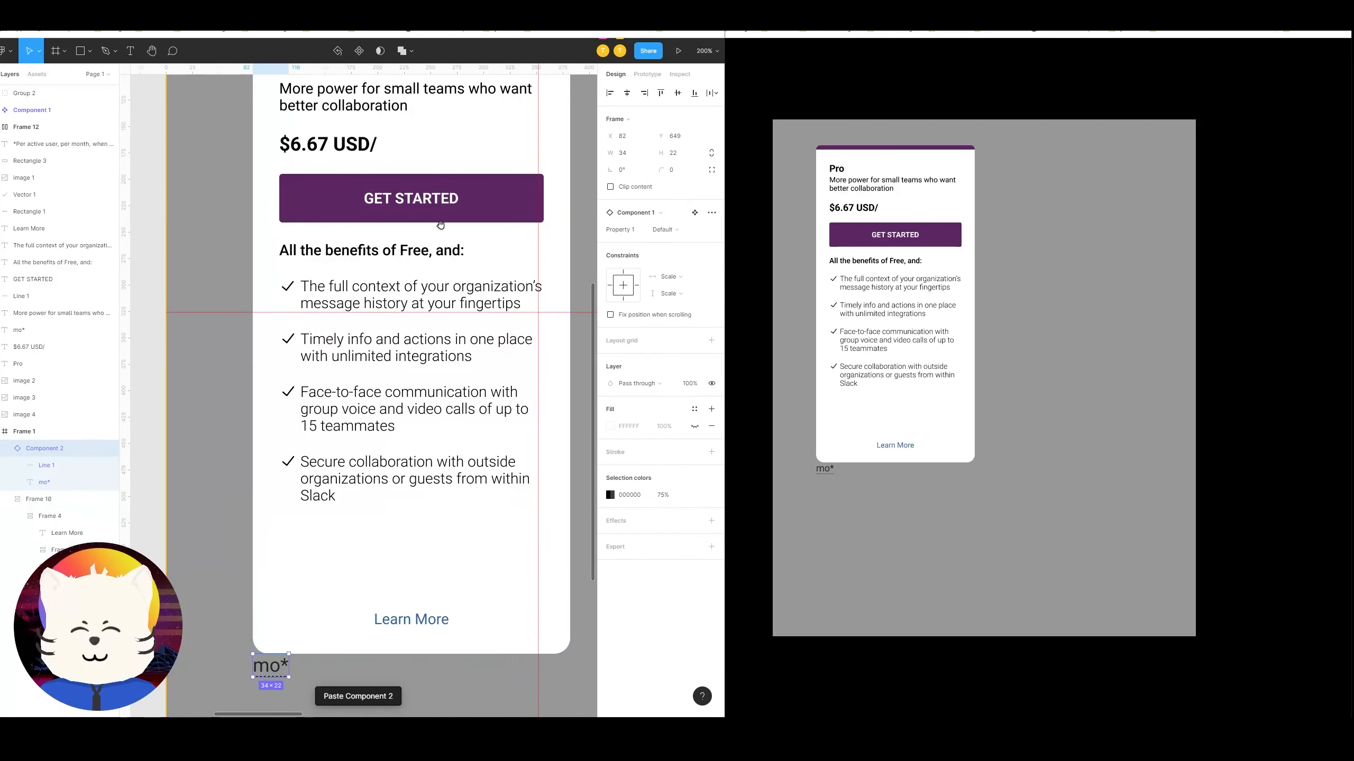
pyautogui.scroll(2, 299, 644)
pyautogui.scroll(-3, 302, 637)
pyautogui.moveTo(311, 579); pyautogui.dragTo(430, 267)
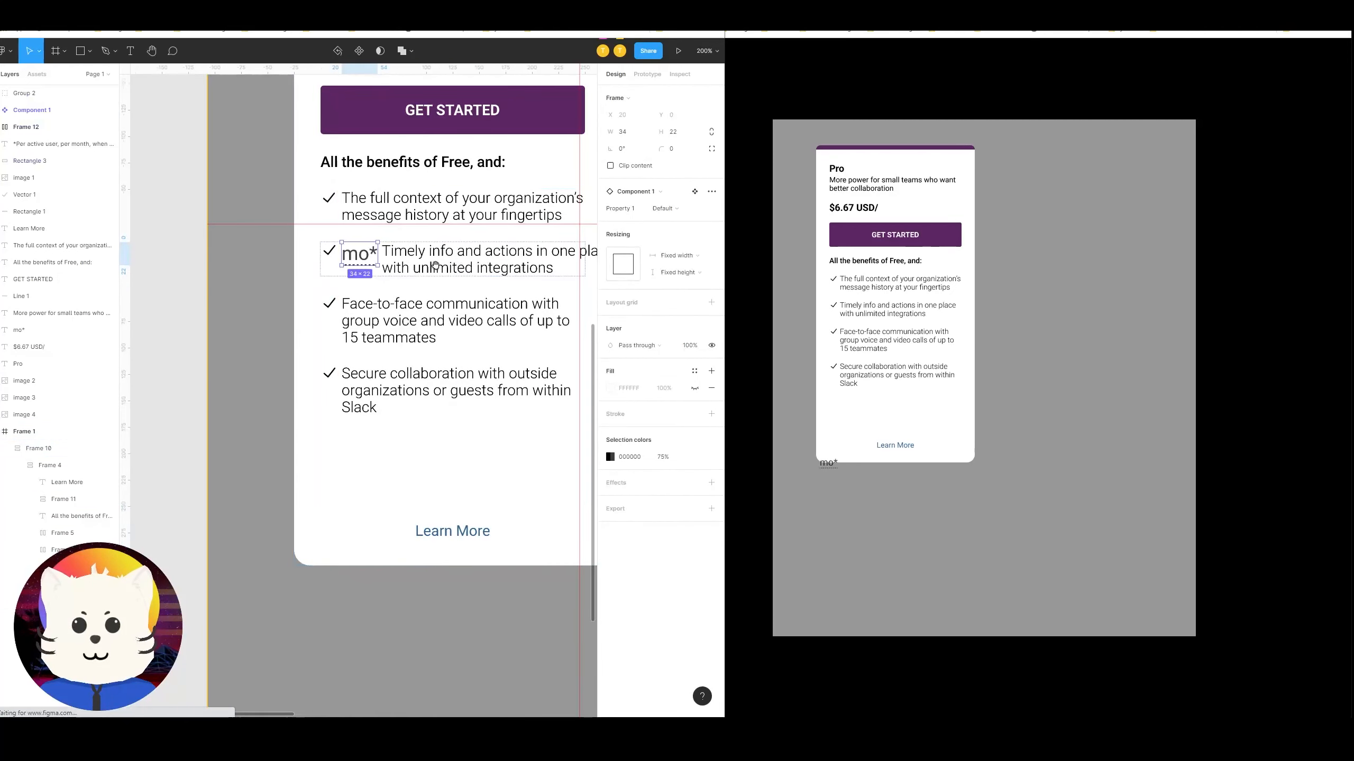
pyautogui.scroll(4, 414, 456)
pyautogui.hotkey('ctrl', 'z')
pyautogui.moveTo(352, 516); pyautogui.dragTo(361, 489)
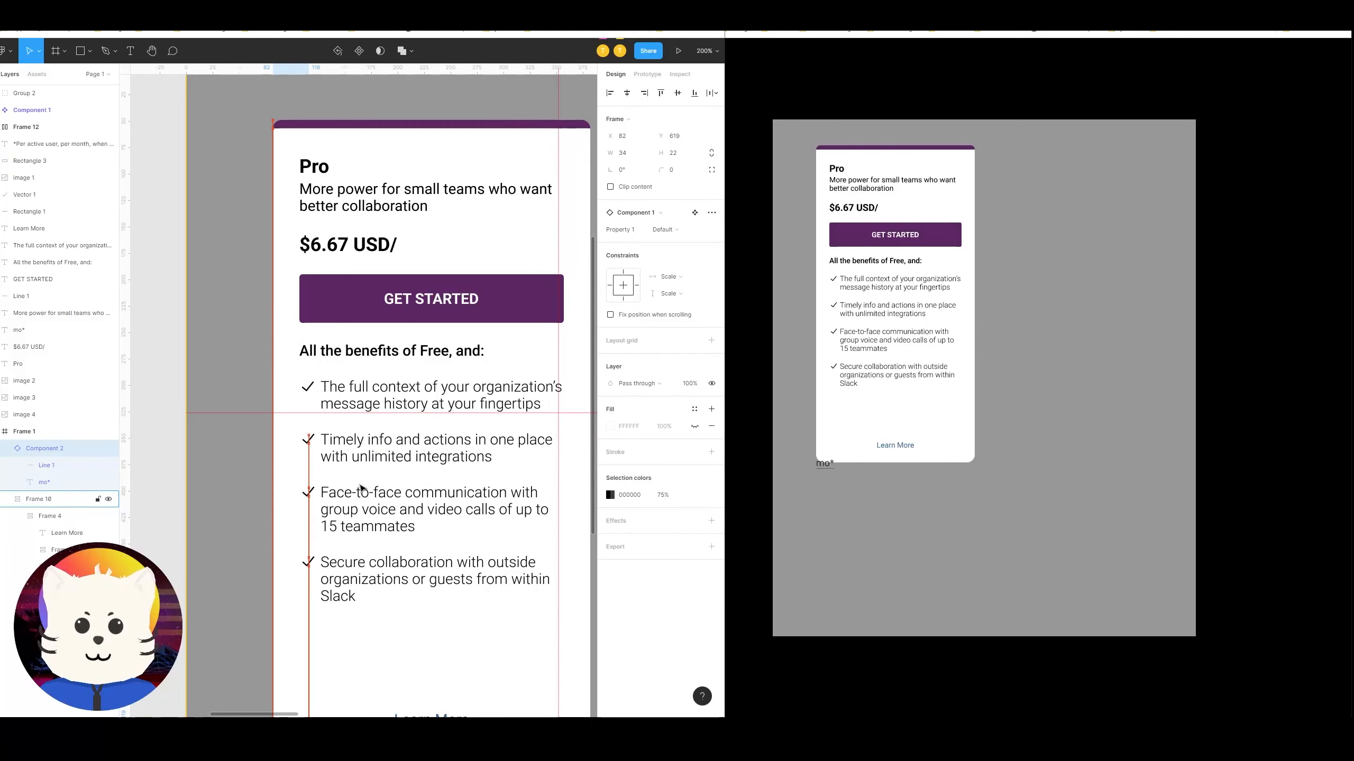
# Step: Move the pasted "mo*" right after "$6.67 USD/" on the Pro card, at X 202, Y 154
pyautogui.hotkey('shift', 'Up')
pyautogui.hotkey('shift', 'Up')
pyautogui.hotkey('shift', 'Up')
pyautogui.hotkey('shift', 'Up')
pyautogui.hotkey('shift', 'Up')
pyautogui.hotkey('shift', 'Up')
pyautogui.hotkey('shift', 'Up')
pyautogui.hotkey('shift', 'Up')
pyautogui.hotkey('shift', 'Up')
pyautogui.hotkey('shift', 'Up')
pyautogui.hotkey('shift', 'Up')
pyautogui.hotkey('shift', 'Up')
pyautogui.hotkey('shift', 'Up')
pyautogui.hotkey('shift', 'Up')
pyautogui.hotkey('shift', 'Up')
pyautogui.hotkey('shift', 'Up')
pyautogui.hotkey('shift', 'Up')
pyautogui.hotkey('shift', 'Up')
pyautogui.hotkey('shift', 'Up')
pyautogui.hotkey('shift', 'Up')
pyautogui.hotkey('shift', 'Right')
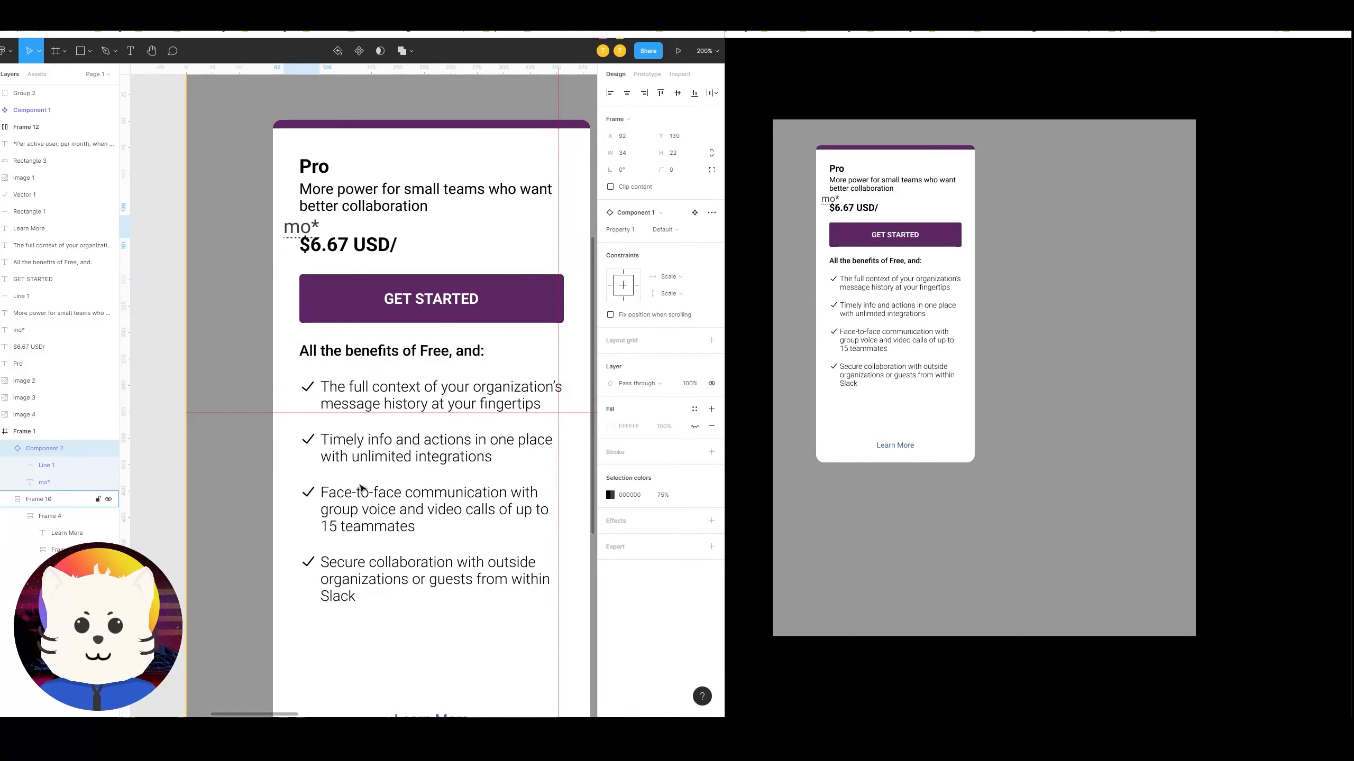
pyautogui.hotkey('shift', 'Right')
pyautogui.hotkey('shift', 'Right')
pyautogui.hotkey('shift', 'Right')
pyautogui.hotkey('shift', 'Right')
pyautogui.hotkey('shift', 'Right')
pyautogui.hotkey('shift', 'Right')
pyautogui.hotkey('shift', 'Right')
pyautogui.hotkey('shift', 'Right')
pyautogui.hotkey('shift', 'Right')
pyautogui.hotkey('shift', 'Right')
pyautogui.hotkey('shift', 'Right')
pyautogui.hotkey('shift', 'Right')
pyautogui.hotkey('shift', 'Down')
pyautogui.hotkey('shift', 'Down')
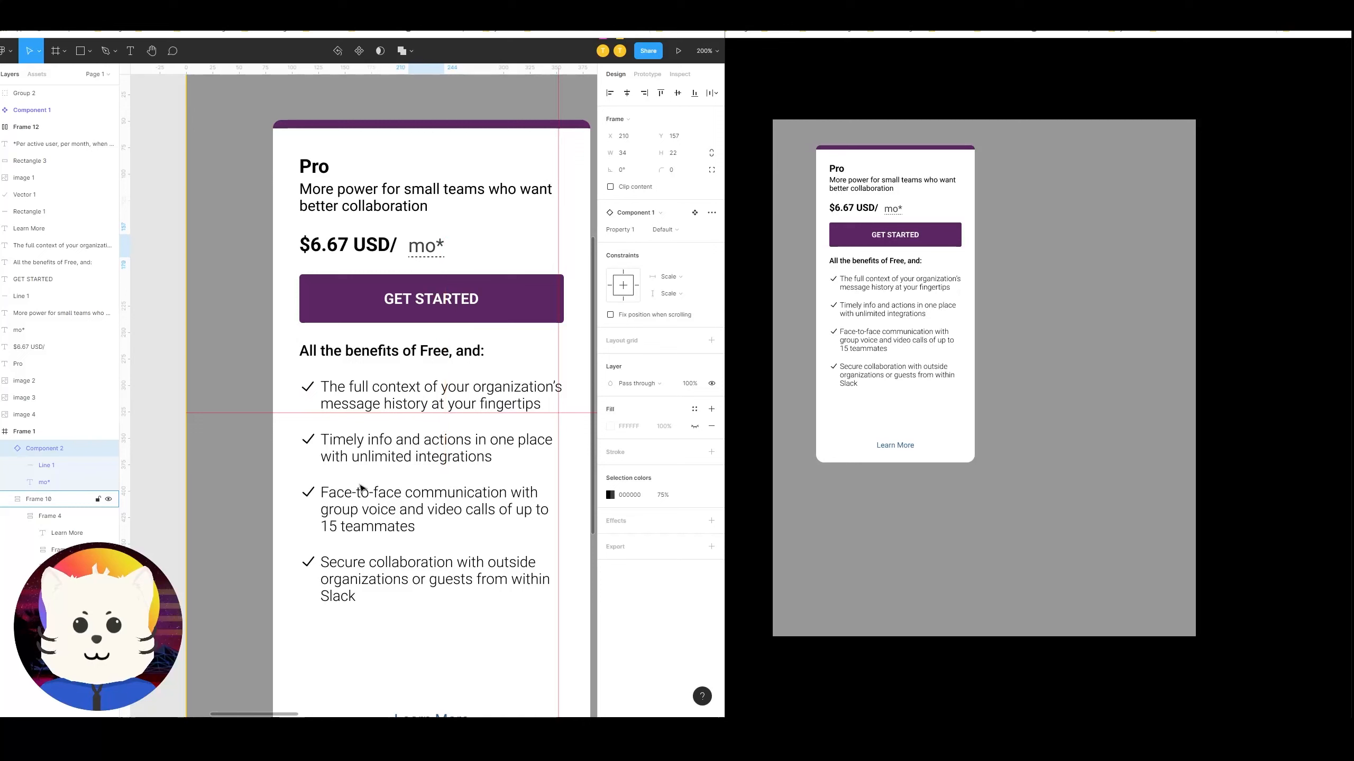
pyautogui.press('Left')
pyautogui.press('Left')
pyautogui.press('Left')
pyautogui.press('Left')
pyautogui.press('Left')
pyautogui.press('Left')
pyautogui.press('Left')
pyautogui.press('Up')
pyautogui.press('Up')
pyautogui.press('Up')
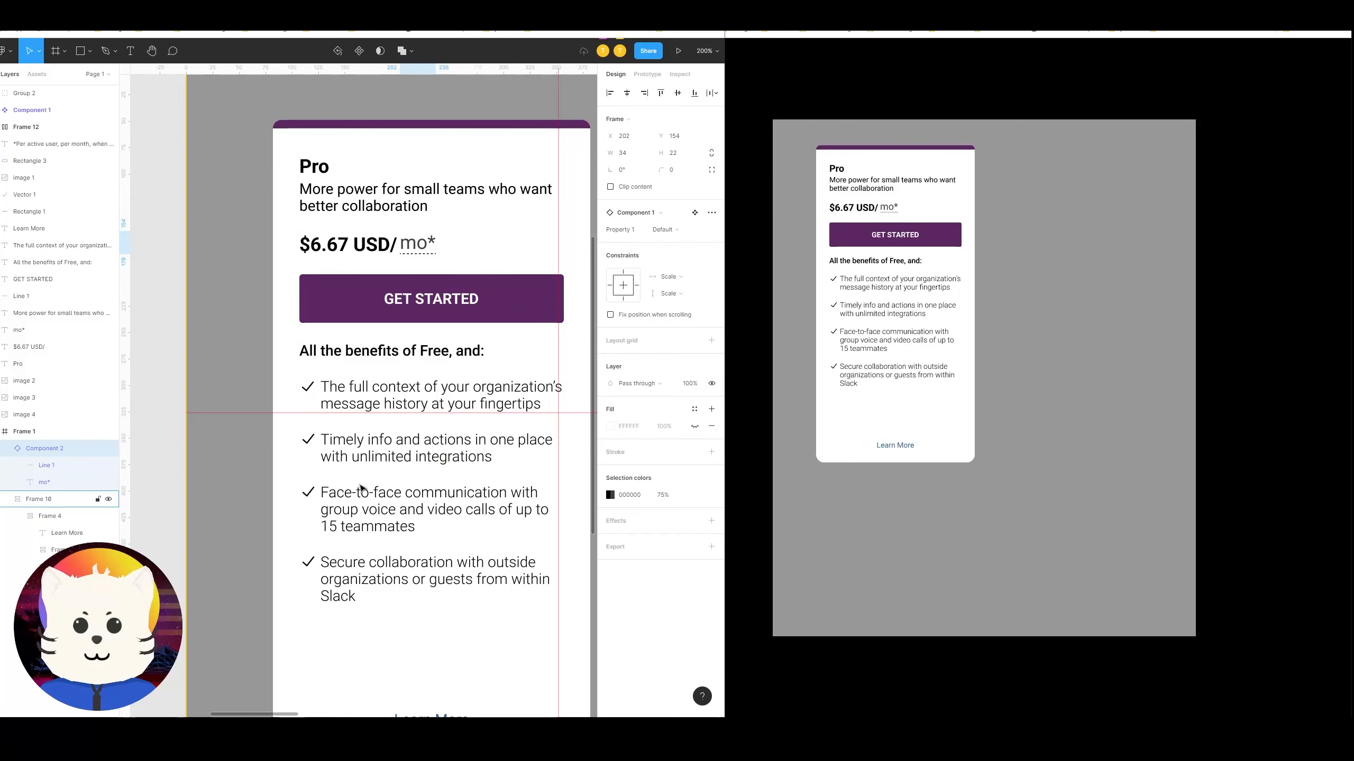
# Step: Cut the tooltip group that lies over Variant2 in the "mo*" component set
pyautogui.hotkey('shift', '0')
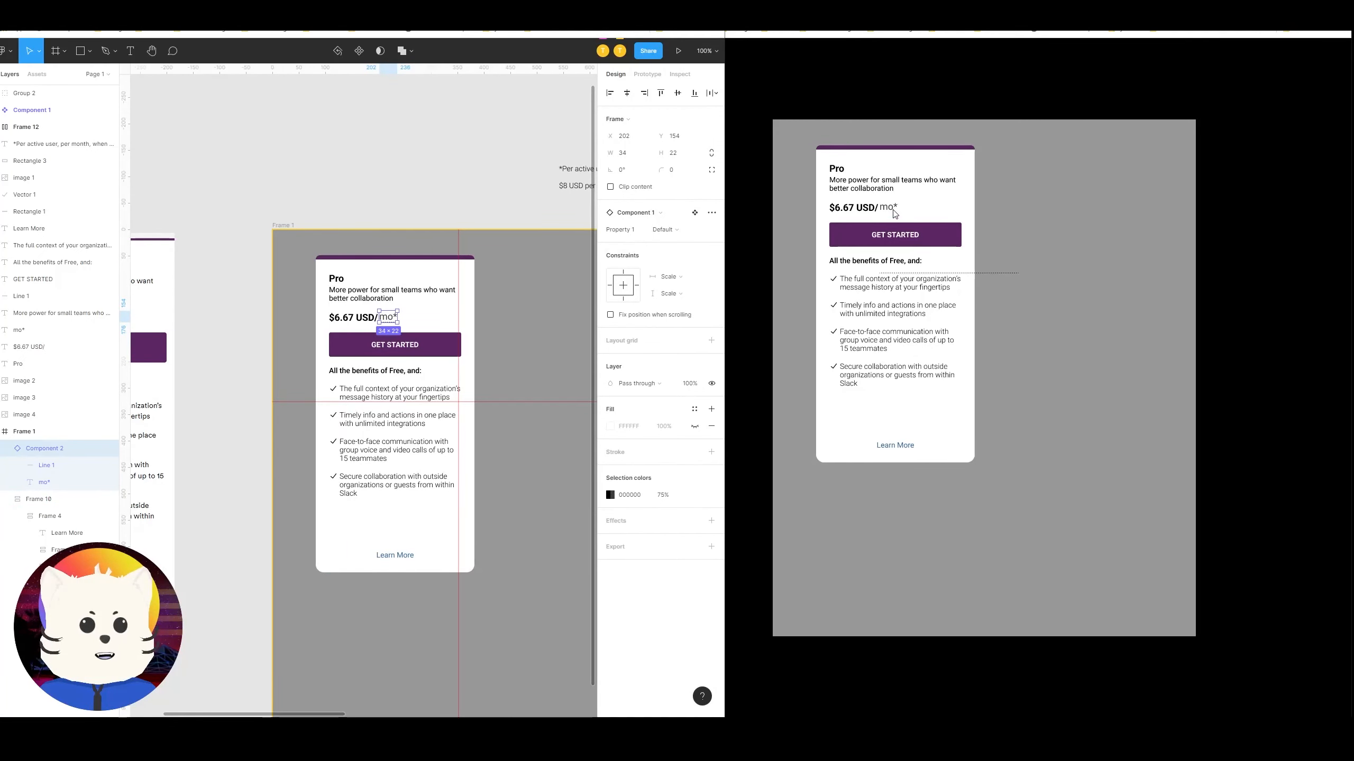
pyautogui.click(471, 213)
pyautogui.hscroll(15, 320, 299)
pyautogui.scroll(6, 320, 299)
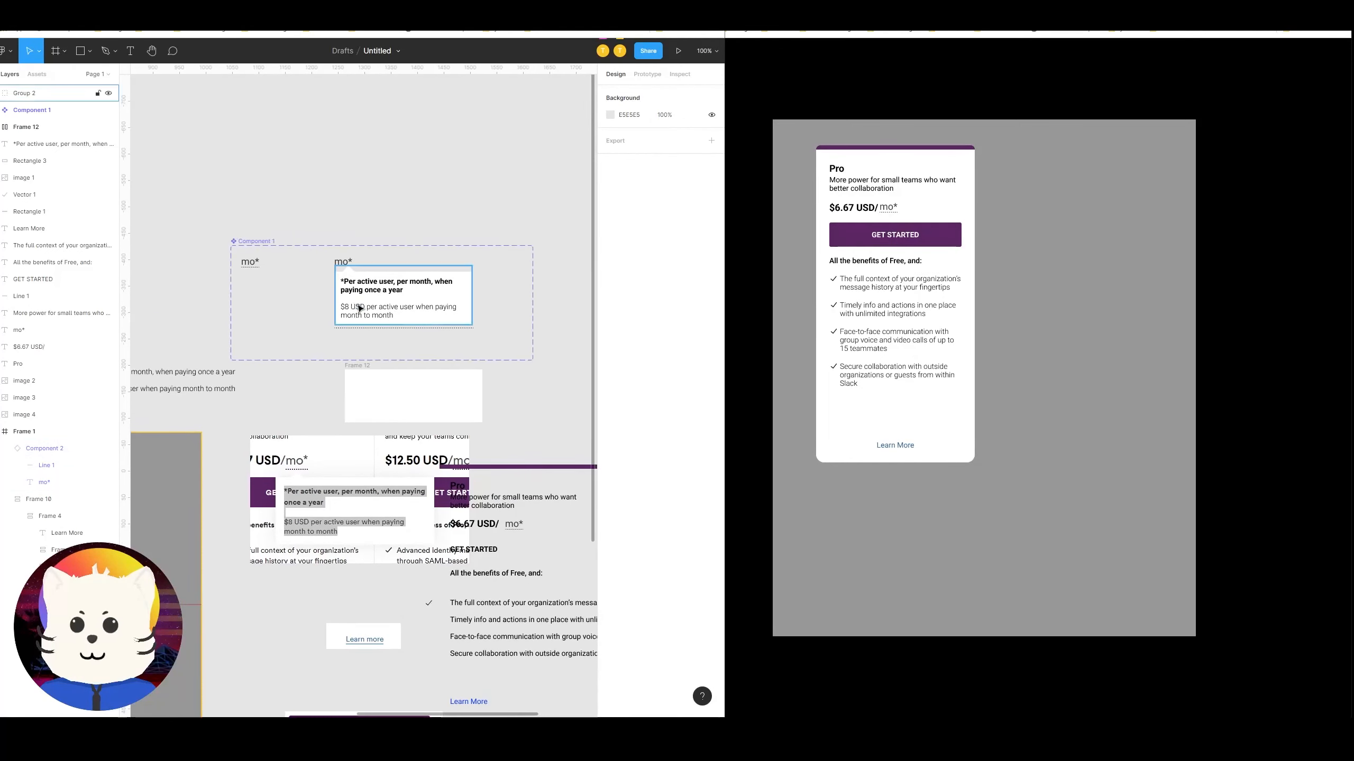
pyautogui.scroll(5, 360, 308)
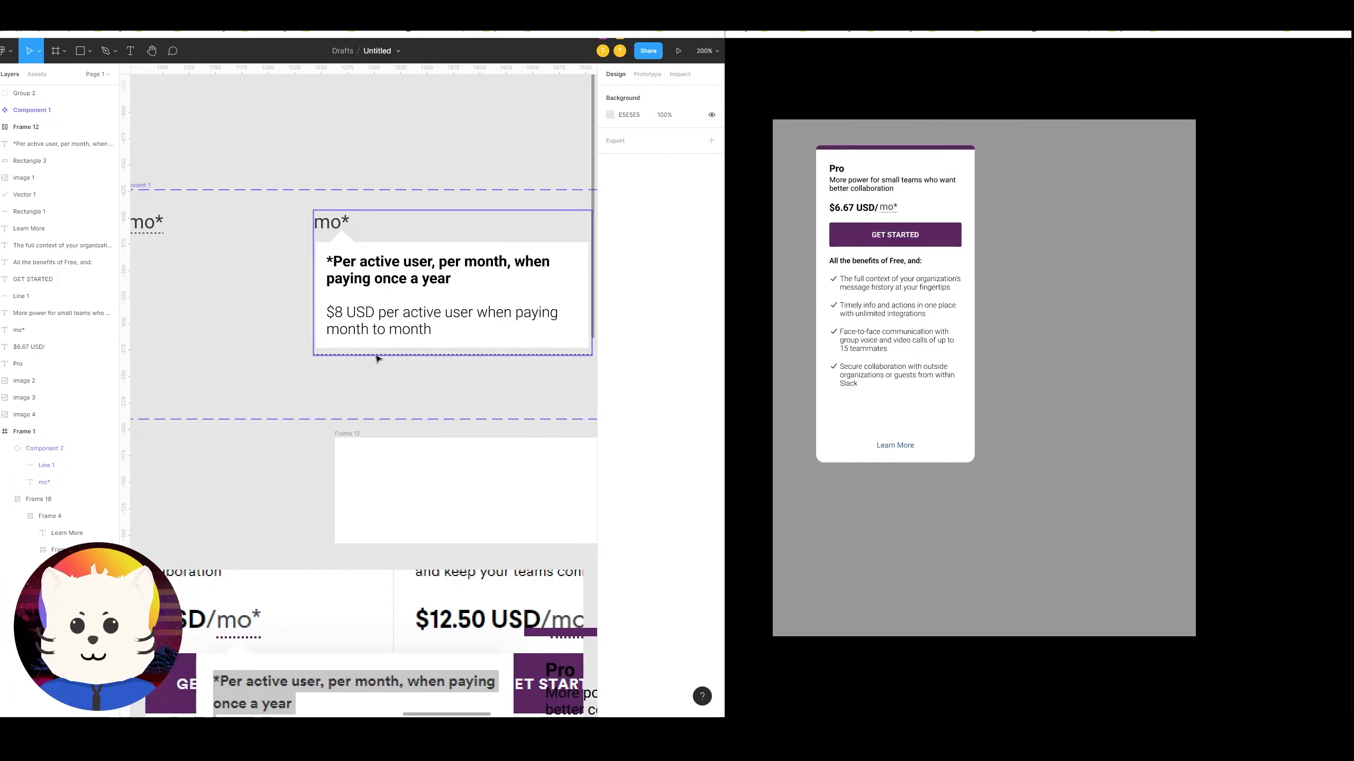
pyautogui.click(377, 359)
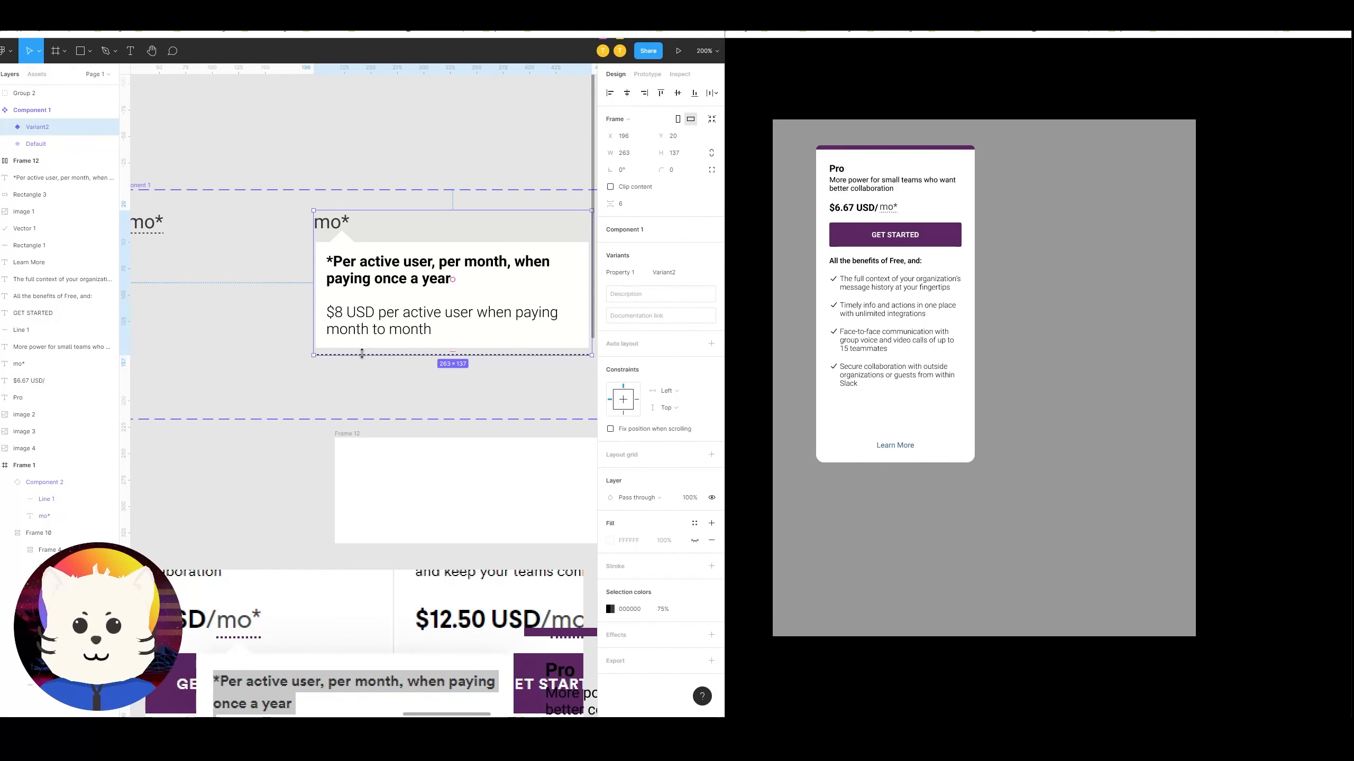
pyautogui.click(364, 366)
pyautogui.click(366, 327)
pyautogui.scroll(1, 385, 305)
pyautogui.hscroll(-1, 385, 305)
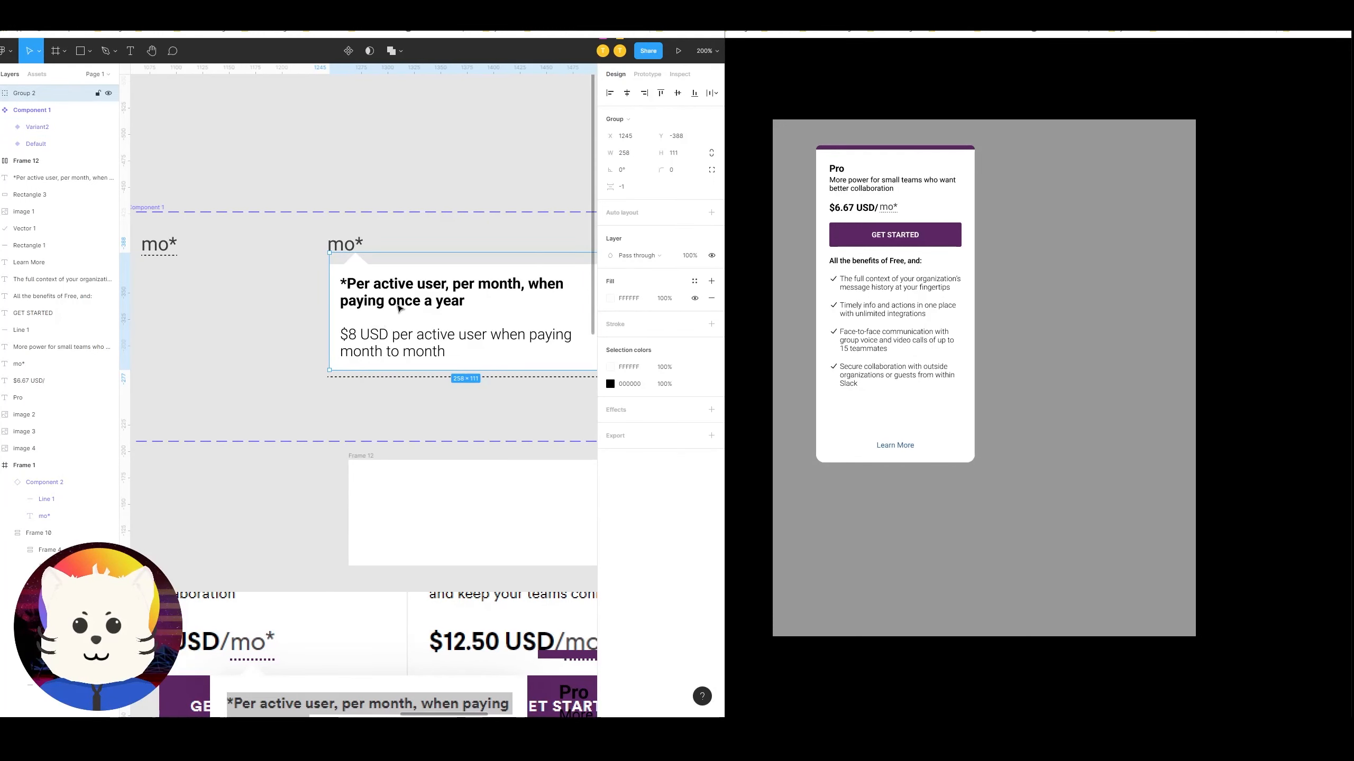
pyautogui.hotkey('ctrl', 'x')
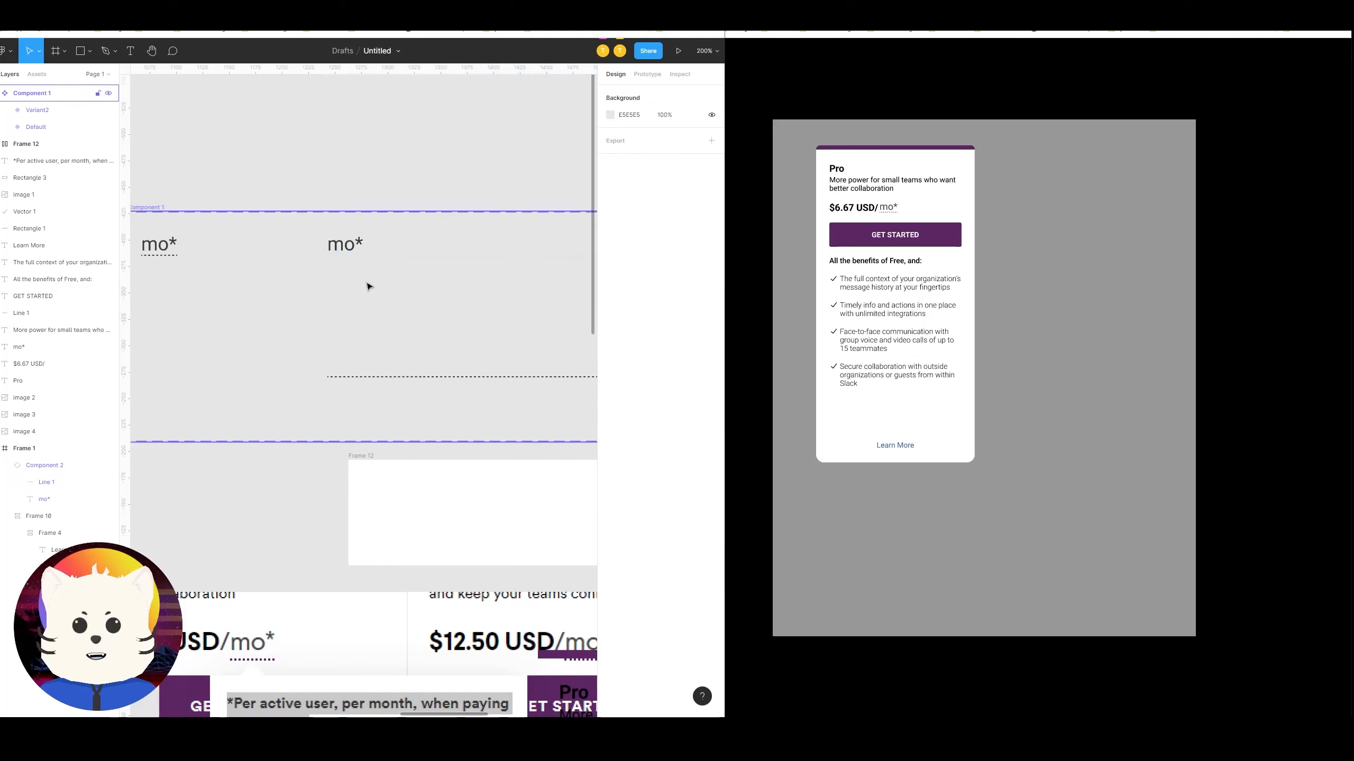
# Step: Shorten the dotted underline in Variant2 to about 46.5 wide
pyautogui.doubleClick(346, 249)
pyautogui.moveTo(489, 354); pyautogui.dragTo(388, 402)
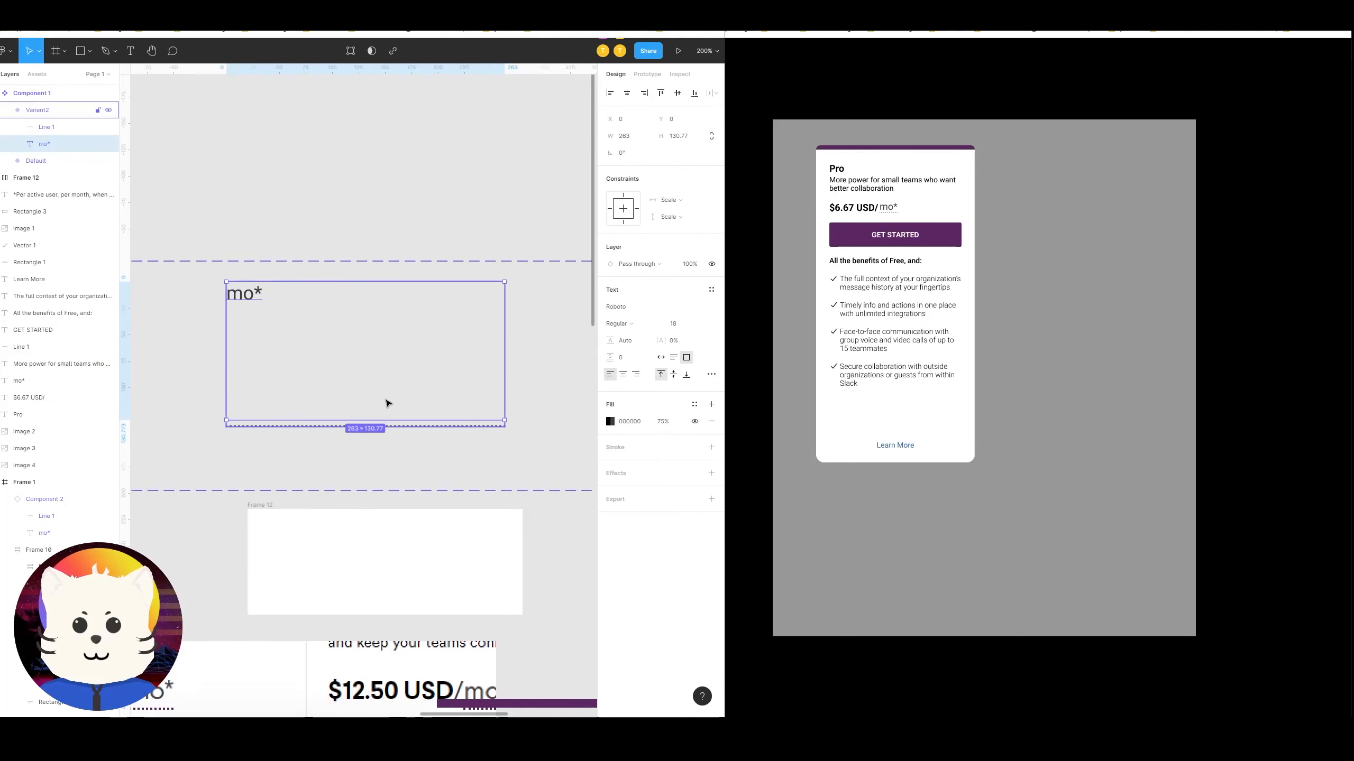
pyautogui.doubleClick(456, 427)
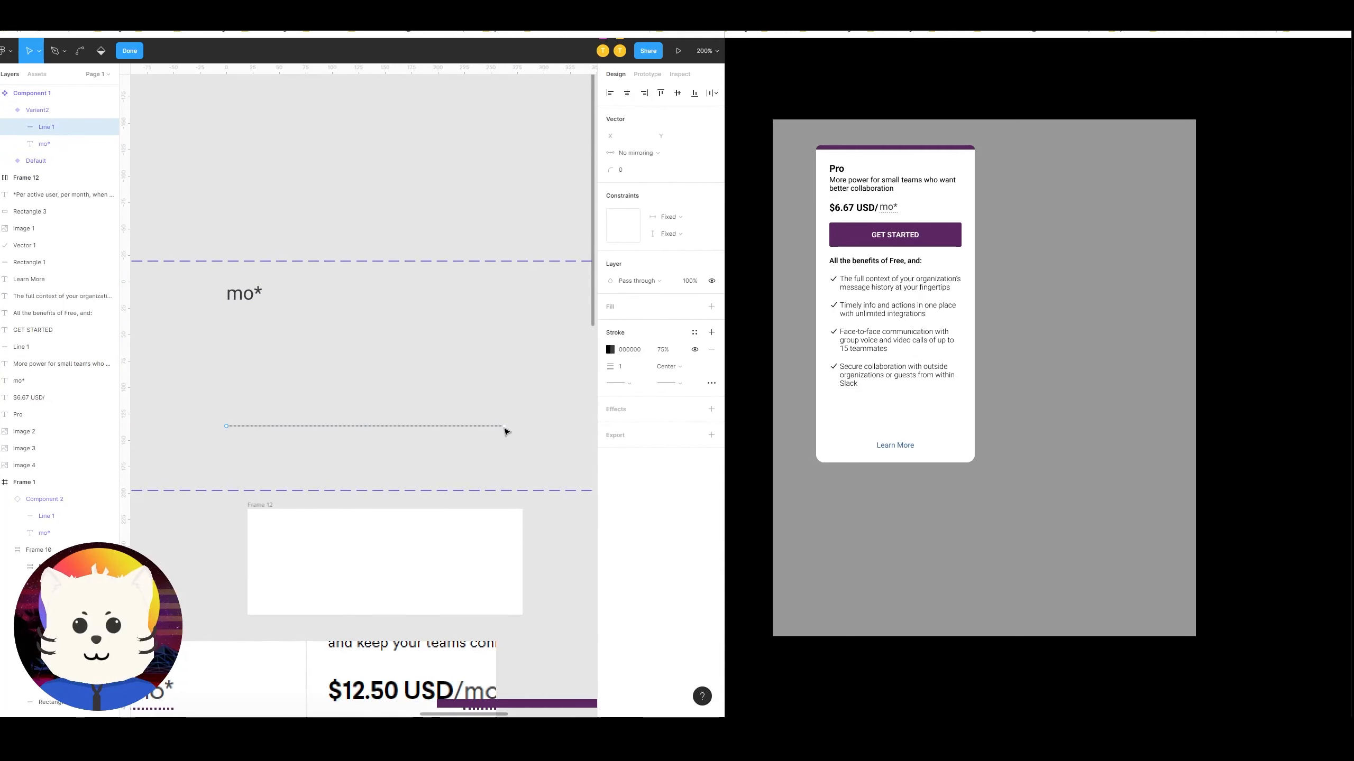
pyautogui.moveTo(504, 426); pyautogui.dragTo(360, 425)
pyautogui.moveTo(276, 425); pyautogui.dragTo(390, 415)
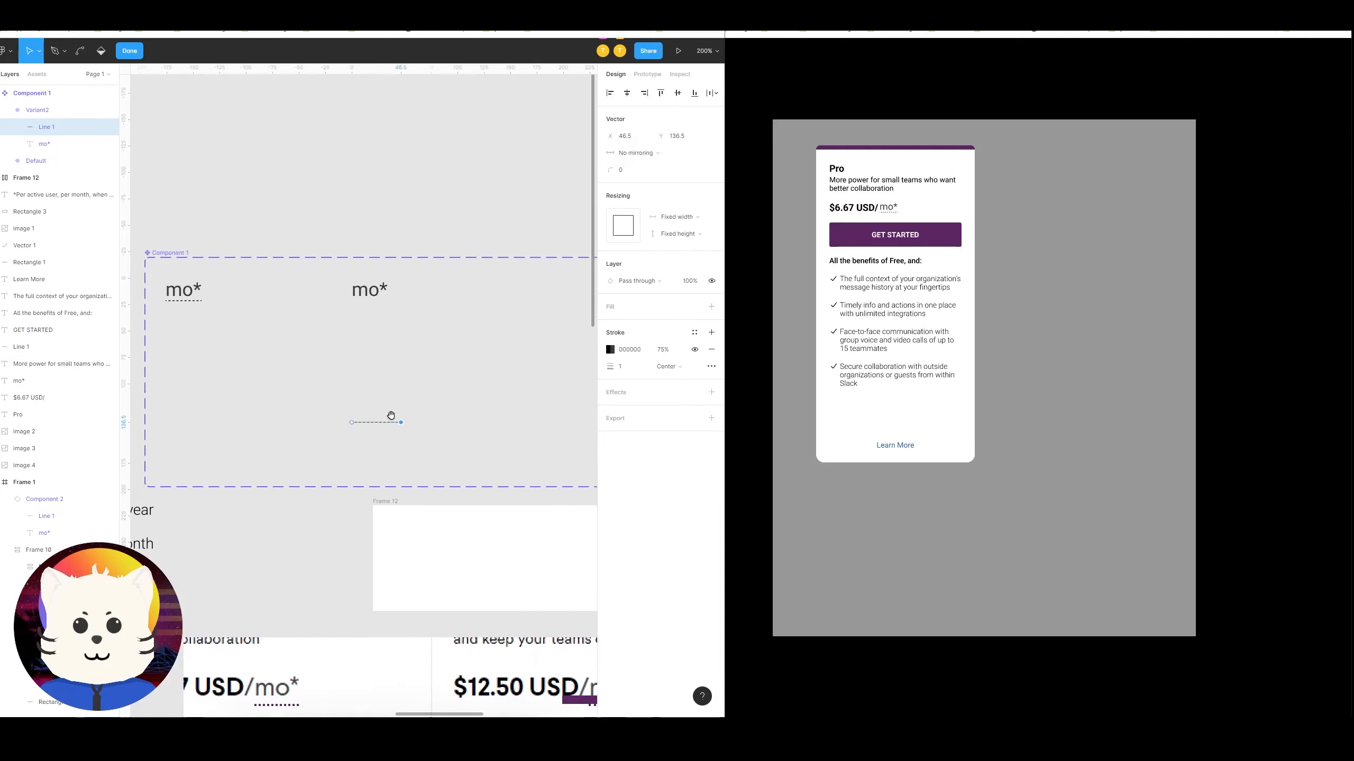
pyautogui.press('Escape')
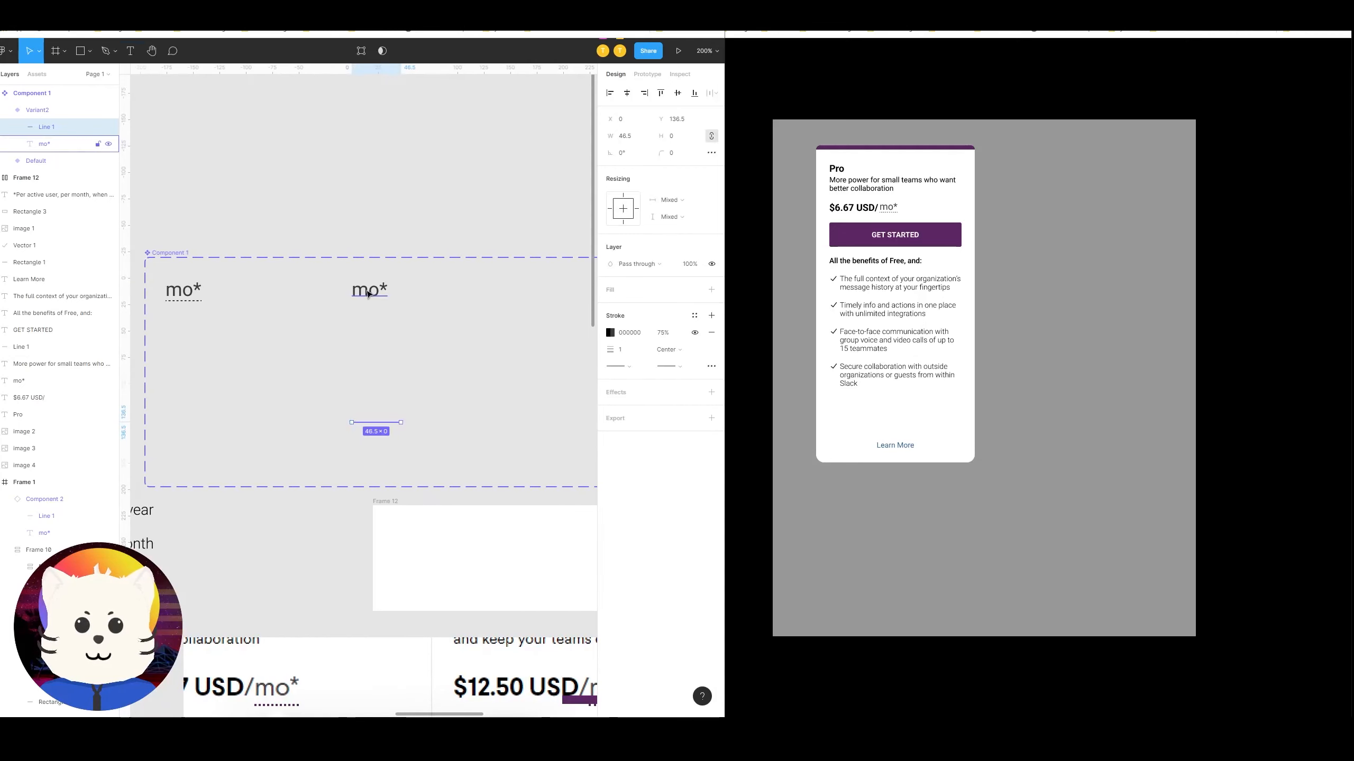
# Step: Delete the "mo*" text in Variant2 and put a copy of the Default "mo*" inside the variant
pyautogui.click(361, 293)
pyautogui.press('Delete')
pyautogui.click(177, 291)
pyautogui.moveTo(399, 319); pyautogui.dragTo(412, 290)
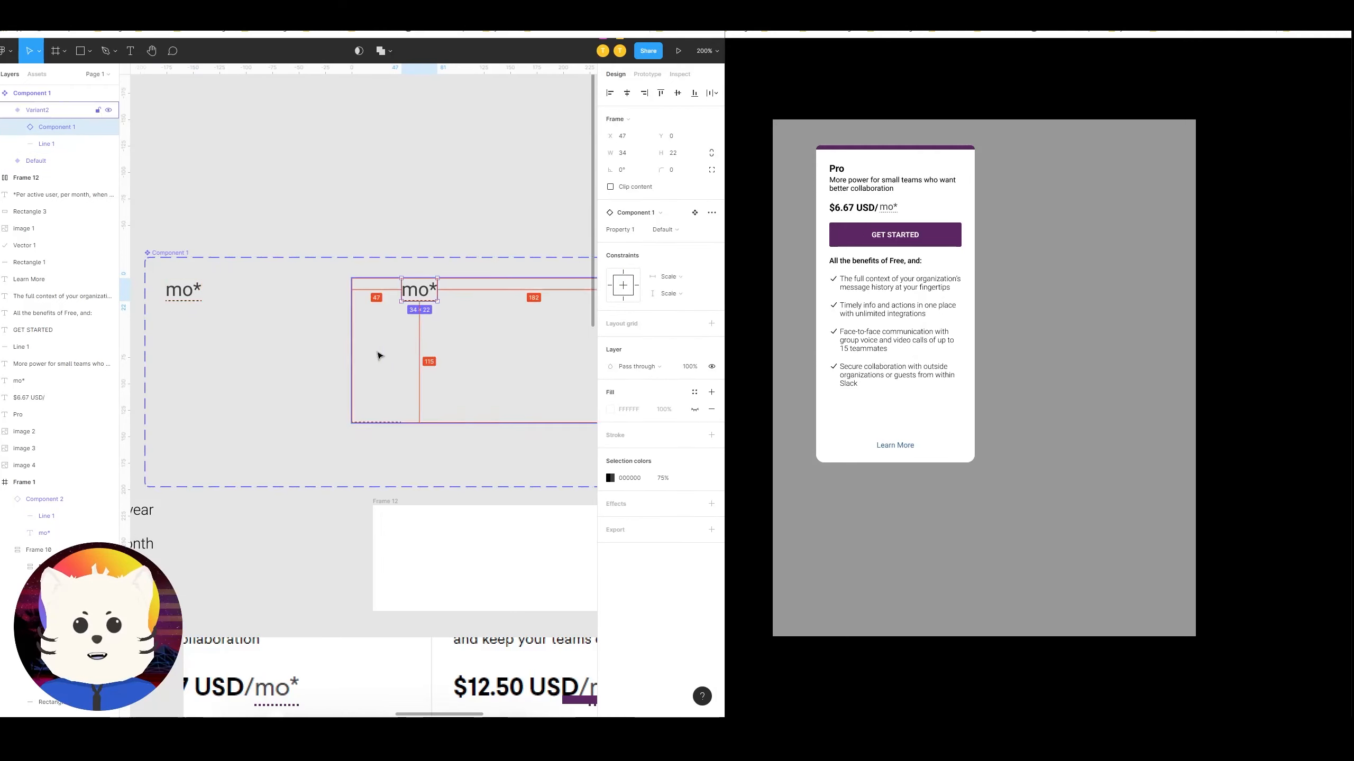
# Step: Delete Variant2 and duplicate the Default "mo*" within the component set as a new second variant
pyautogui.moveTo(325, 407); pyautogui.dragTo(418, 445)
pyautogui.press('Delete')
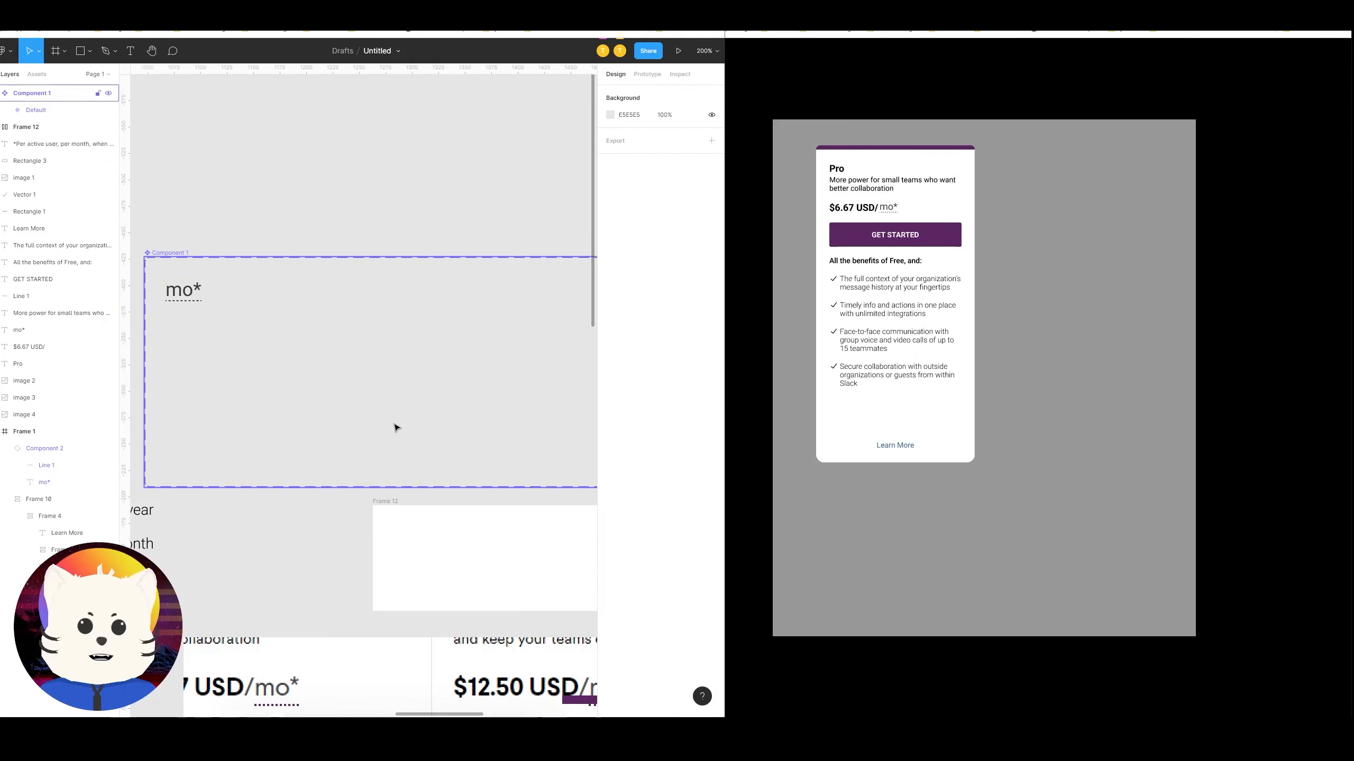
pyautogui.hotkey('ctrl', 'z')
pyautogui.press('Delete')
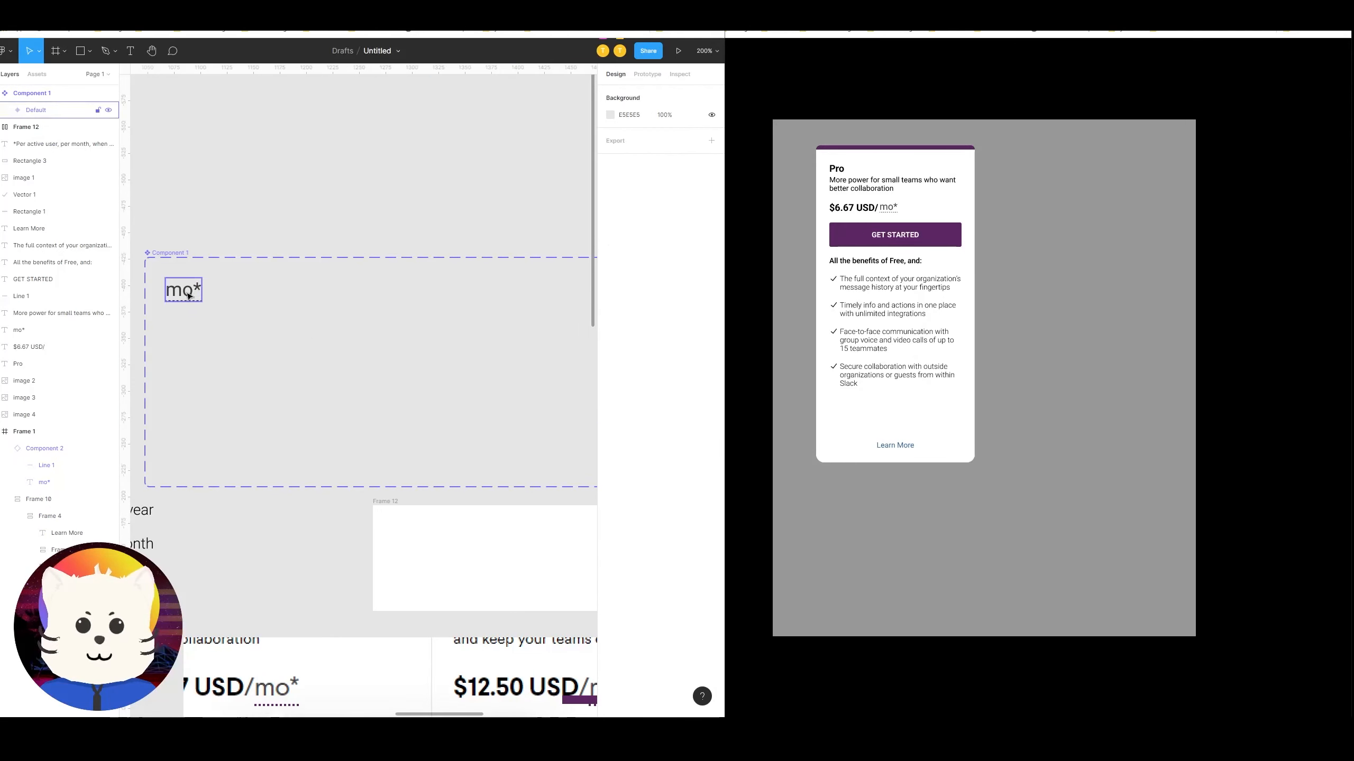
pyautogui.moveTo(189, 296); pyautogui.dragTo(486, 338)
pyautogui.press('Escape')
pyautogui.click(368, 296)
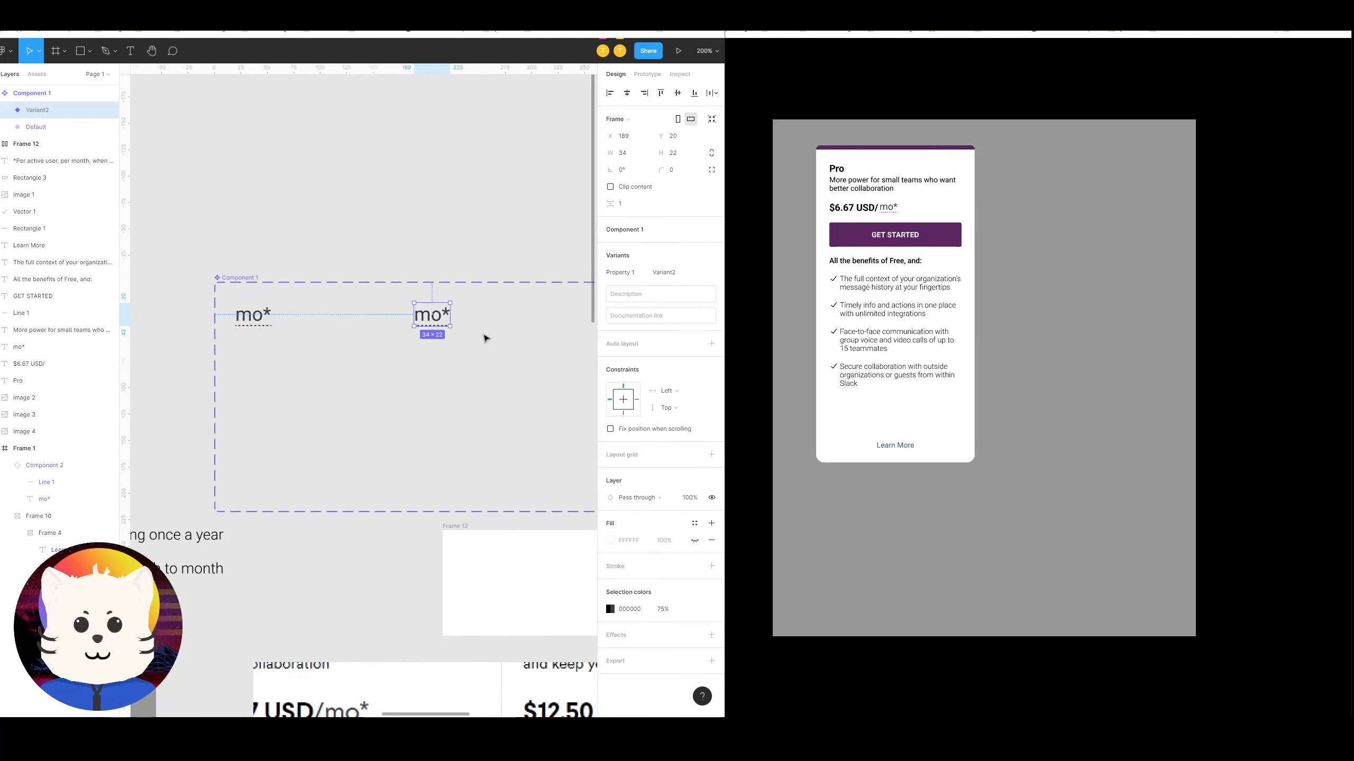
# Step: Try stretching Variant2 to 34 × 74, and grouping its underline and "mo*" text to stretch them to 61 × 64
pyautogui.moveTo(452, 326); pyautogui.dragTo(454, 383)
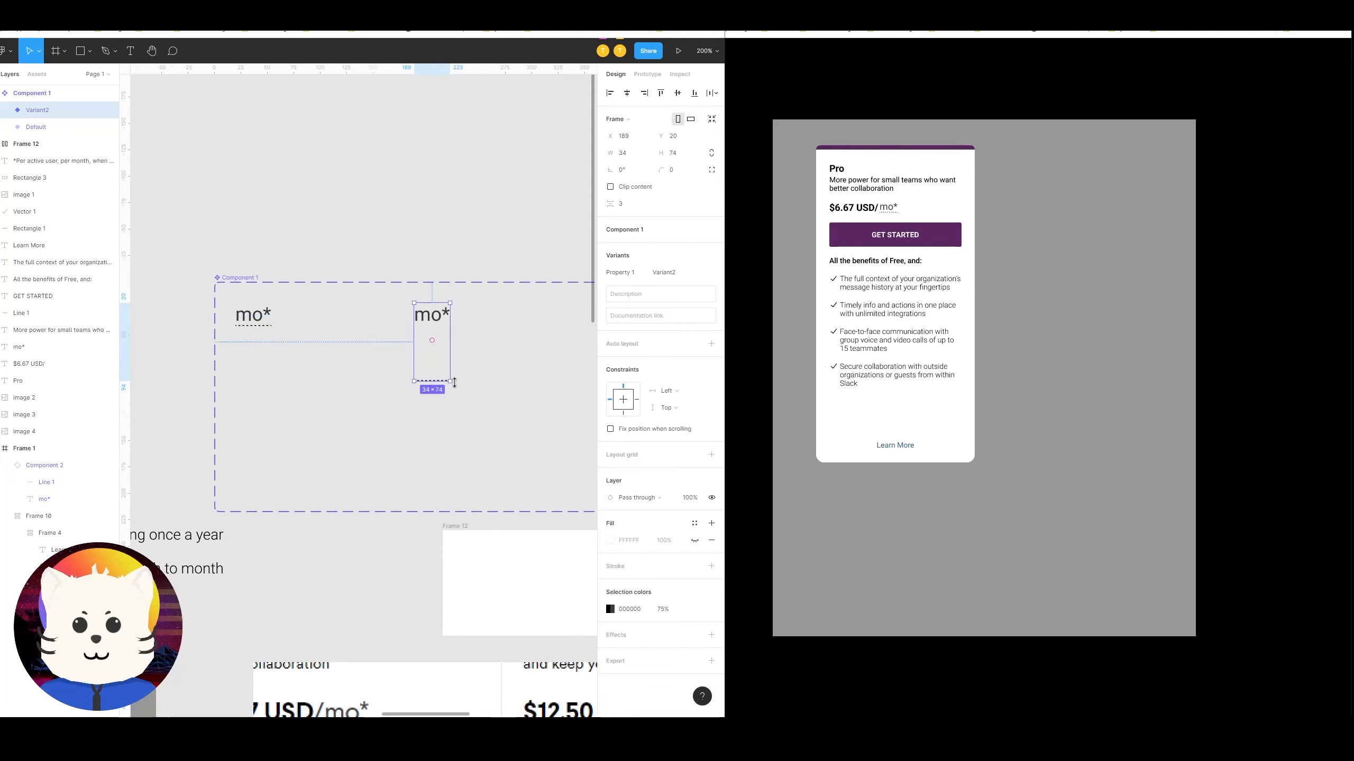
pyautogui.hotkey('ctrl', 'z')
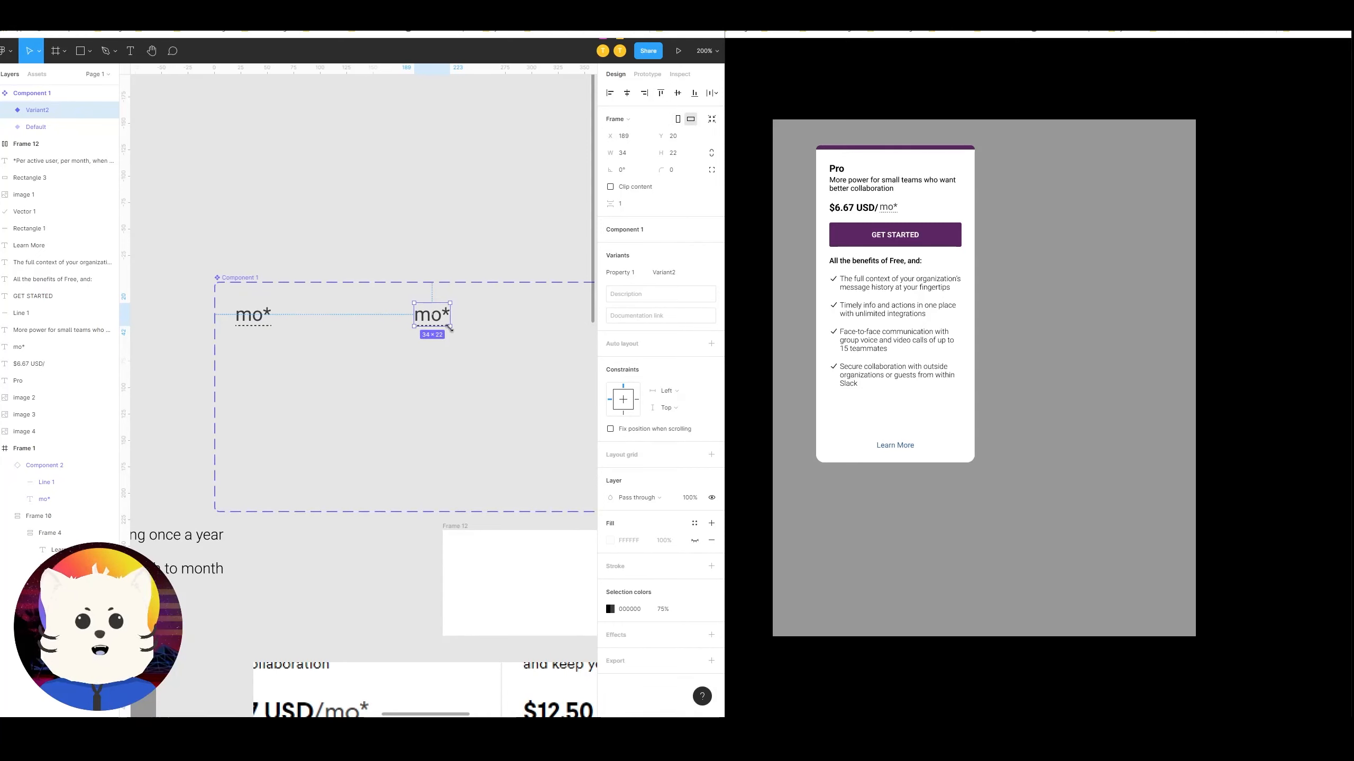
pyautogui.click(6, 110)
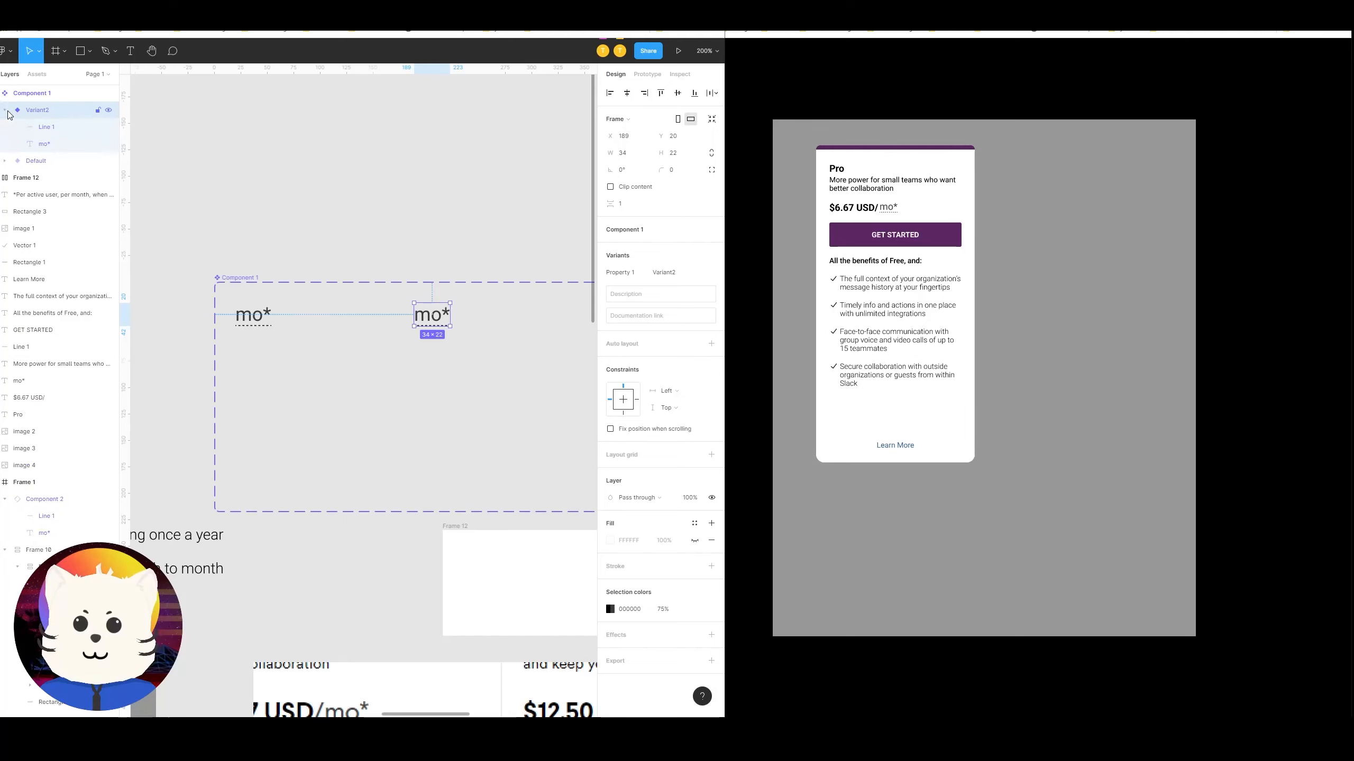
pyautogui.click(55, 130)
pyautogui.keyDown('shift'); pyautogui.click(56, 142); pyautogui.keyUp('shift')
pyautogui.hotkey('ctrl', 'g')
pyautogui.moveTo(451, 327); pyautogui.dragTo(482, 374)
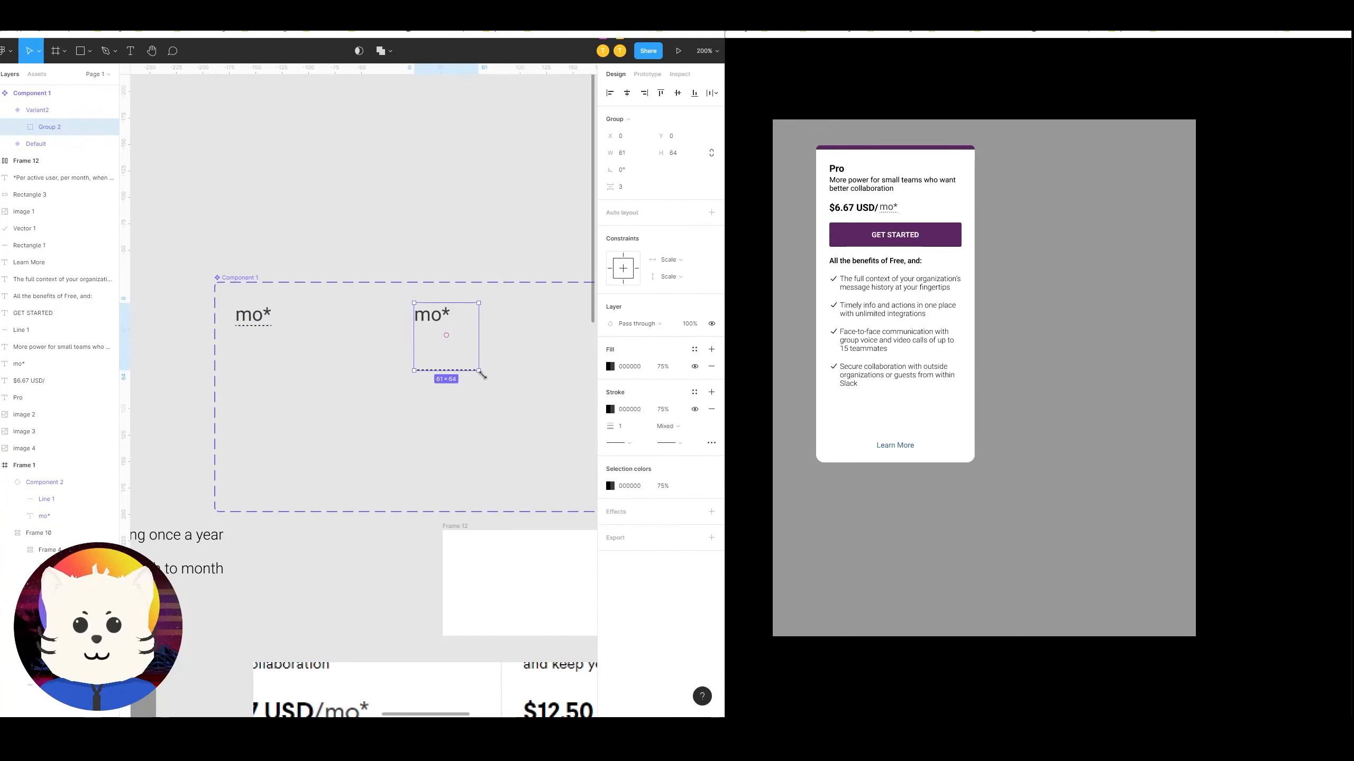
pyautogui.hotkey('ctrl', 'z')
pyautogui.hotkey('ctrl', 'z')
# Step: Place a copy of the Default "mo*" and the cut tooltip group on the empty canvas outside the component set
pyautogui.moveTo(315, 342); pyautogui.dragTo(432, 356)
pyautogui.click(378, 329)
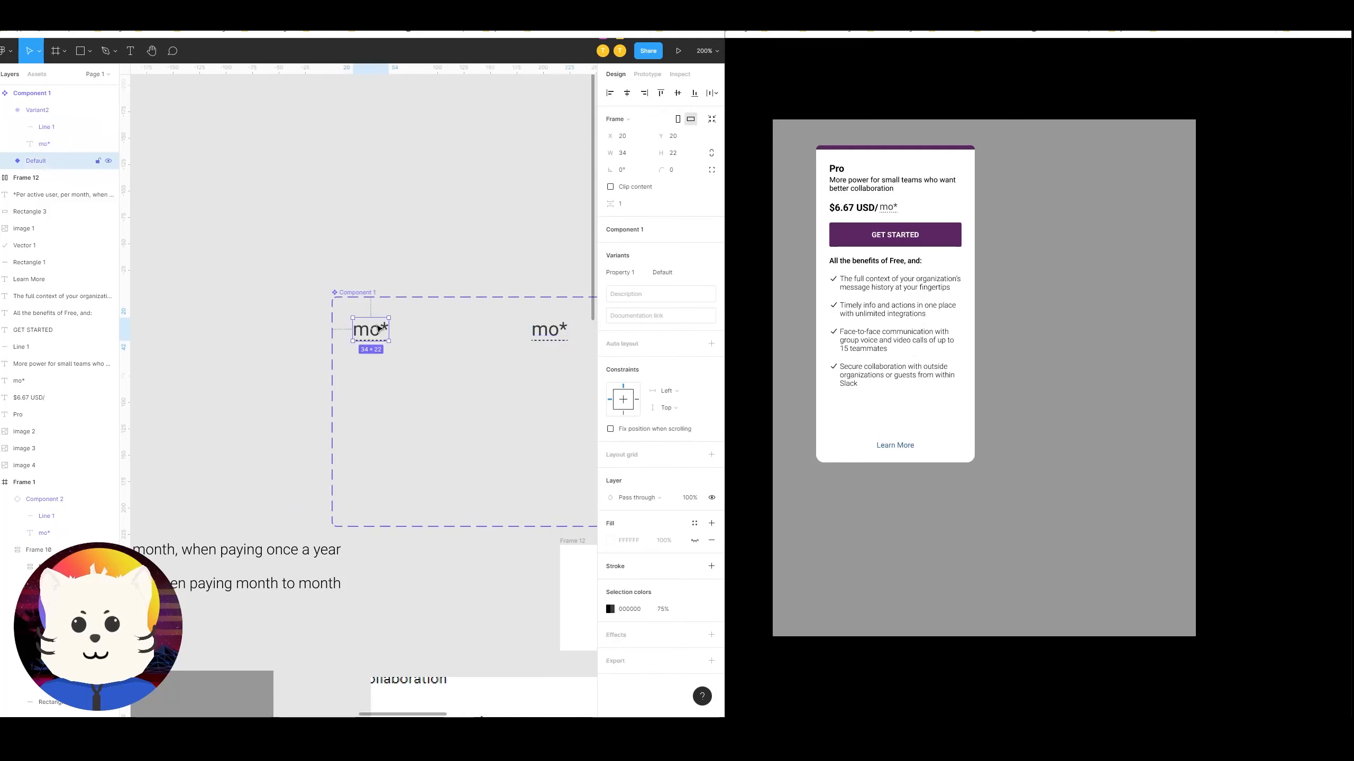
pyautogui.scroll(1, 394, 352)
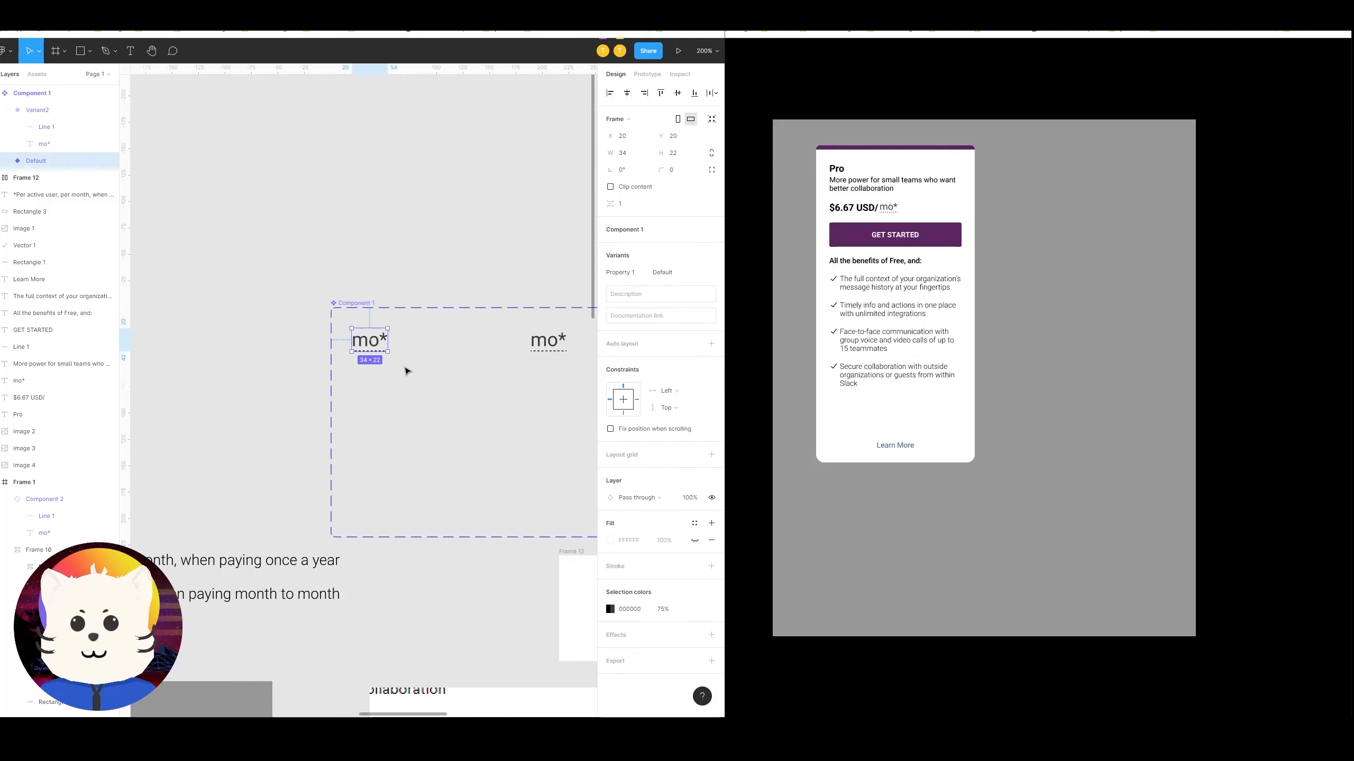
pyautogui.rightClick(369, 343)
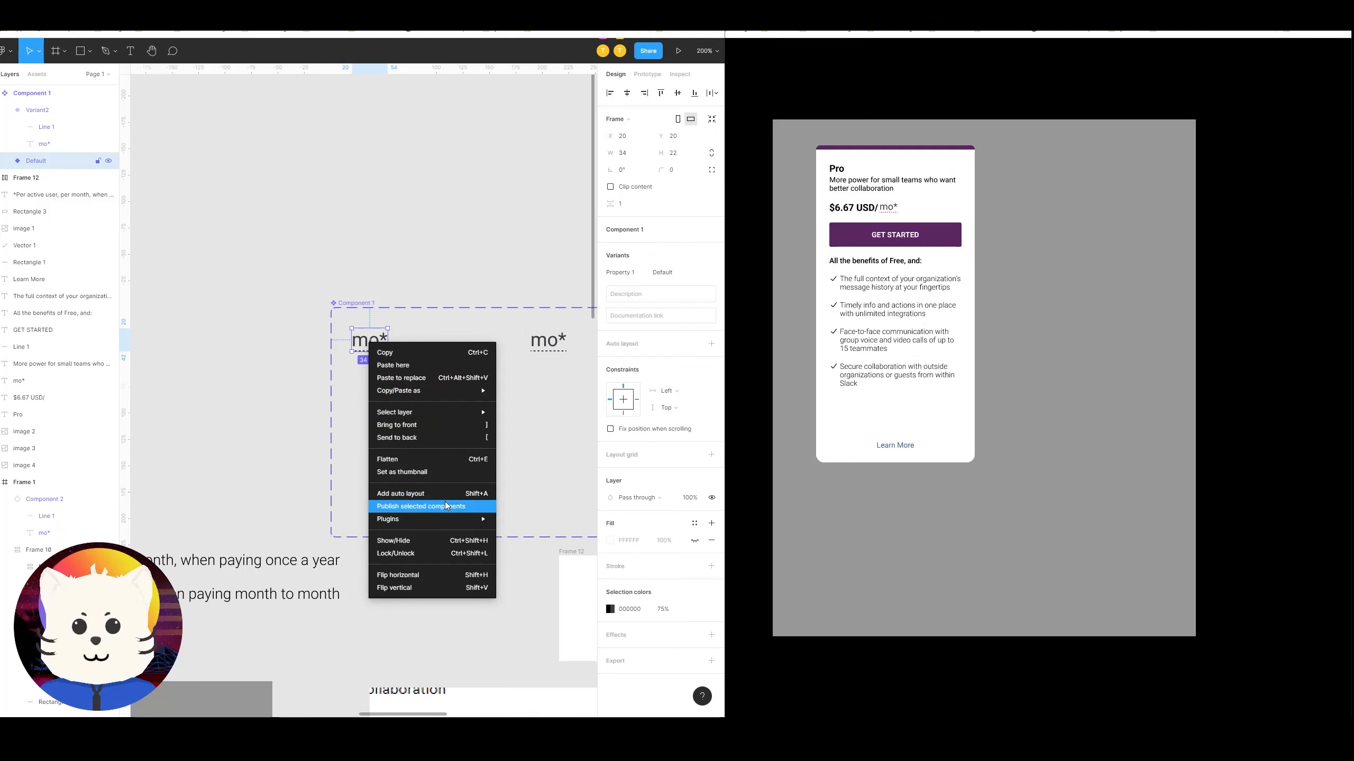
pyautogui.click(396, 236)
pyautogui.click(396, 236)
pyautogui.moveTo(396, 236); pyautogui.dragTo(507, 302)
pyautogui.hotkey('ctrl', 'v')
pyautogui.moveTo(393, 376); pyautogui.dragTo(421, 190)
pyautogui.hscroll(3, 435, 424)
pyautogui.click(396, 414)
pyautogui.moveTo(396, 416); pyautogui.dragTo(429, 373)
pyautogui.hotkey('ctrl', 'z')
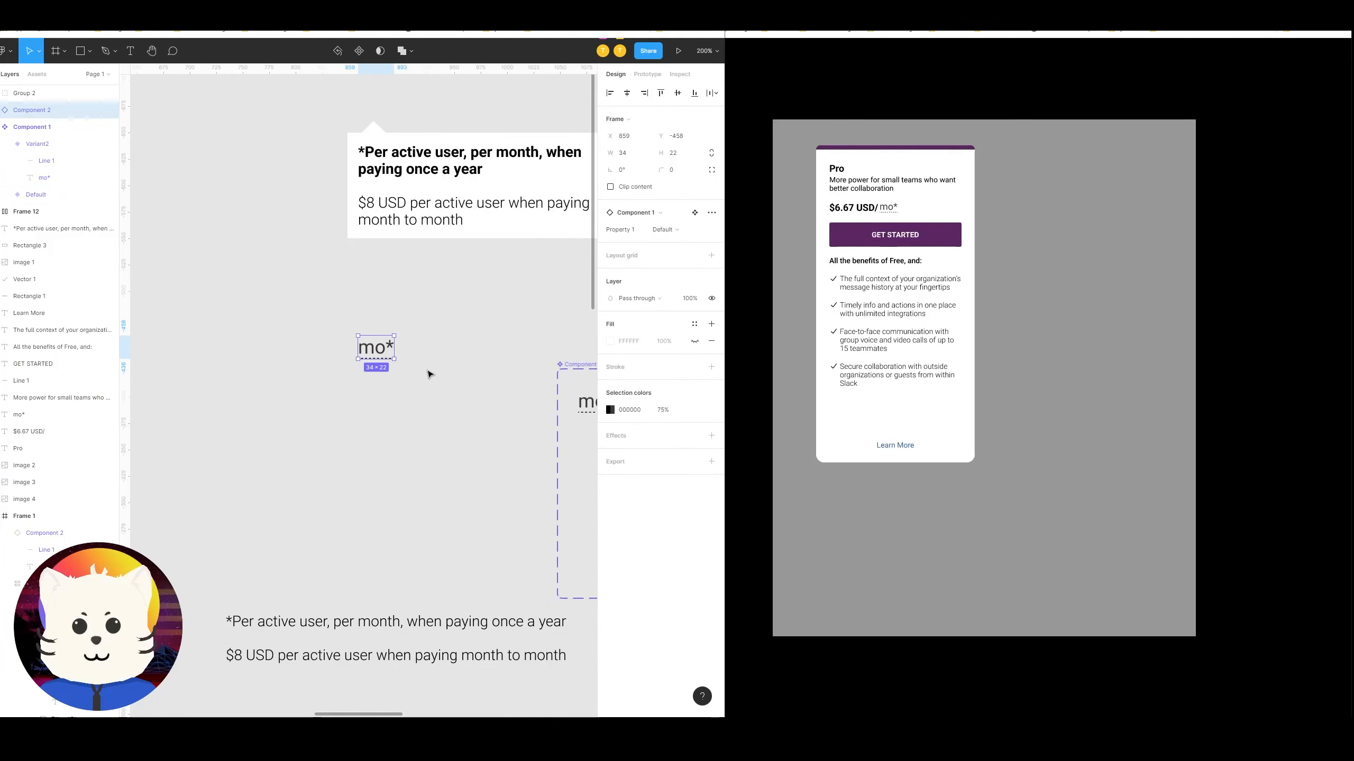
# Step: Detach the "mo*" copy below the tooltip from its component and select its frame
pyautogui.rightClick(369, 347)
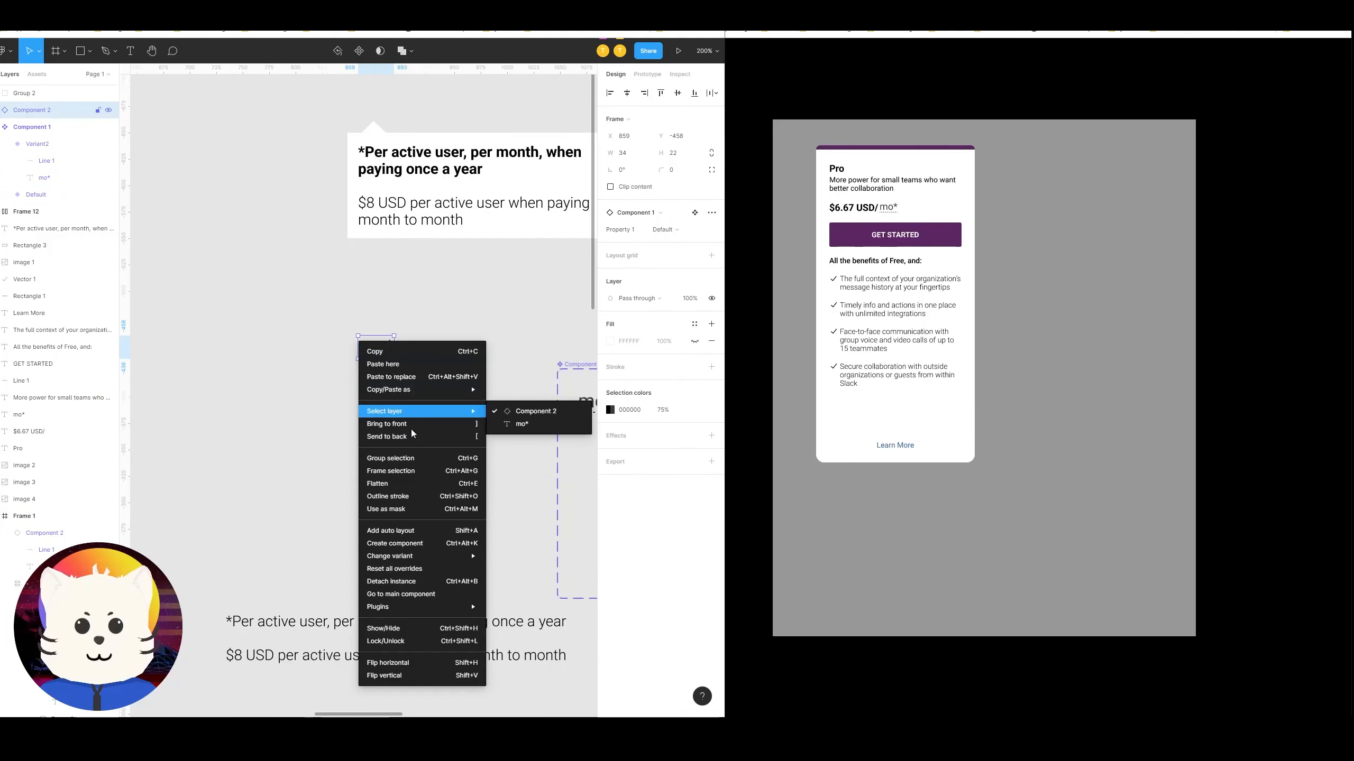
pyautogui.click(421, 576)
pyautogui.click(478, 323)
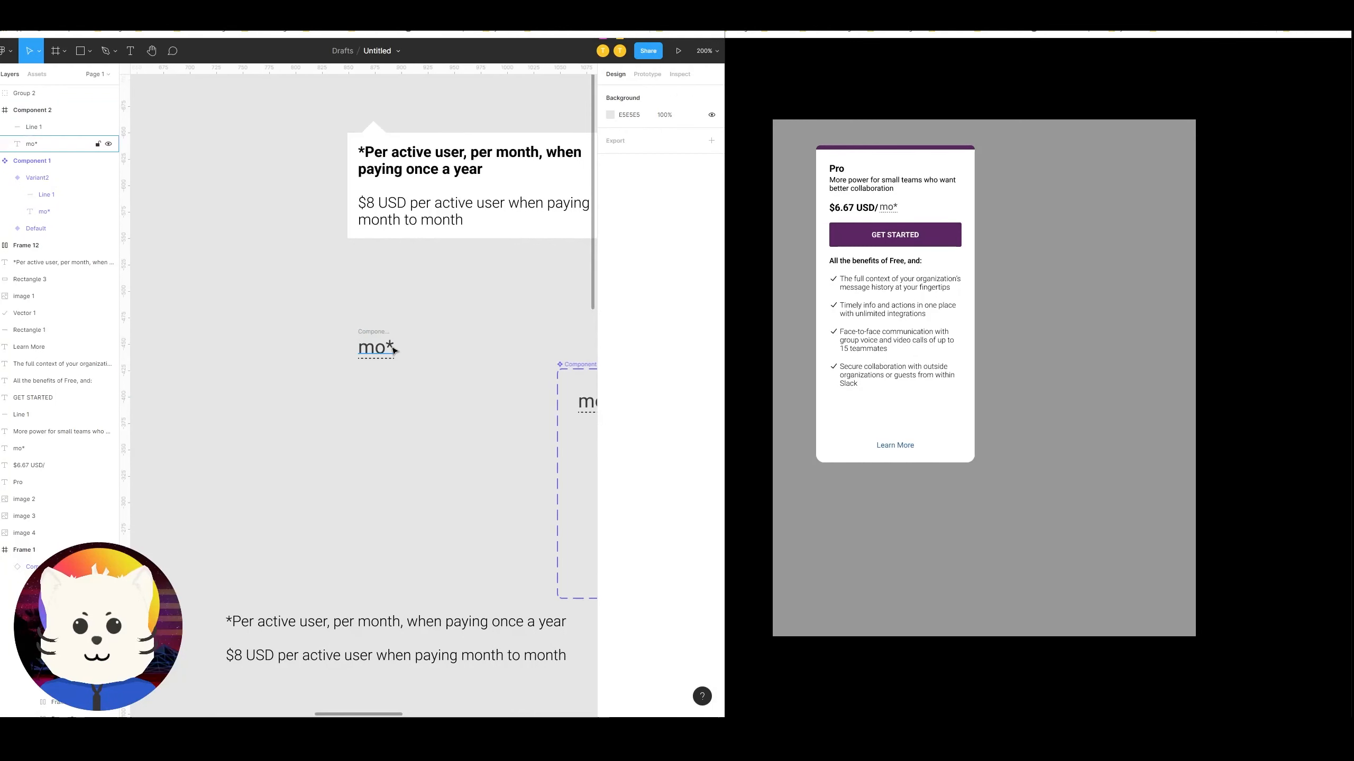
pyautogui.click(387, 347)
pyautogui.moveTo(437, 368); pyautogui.dragTo(326, 301)
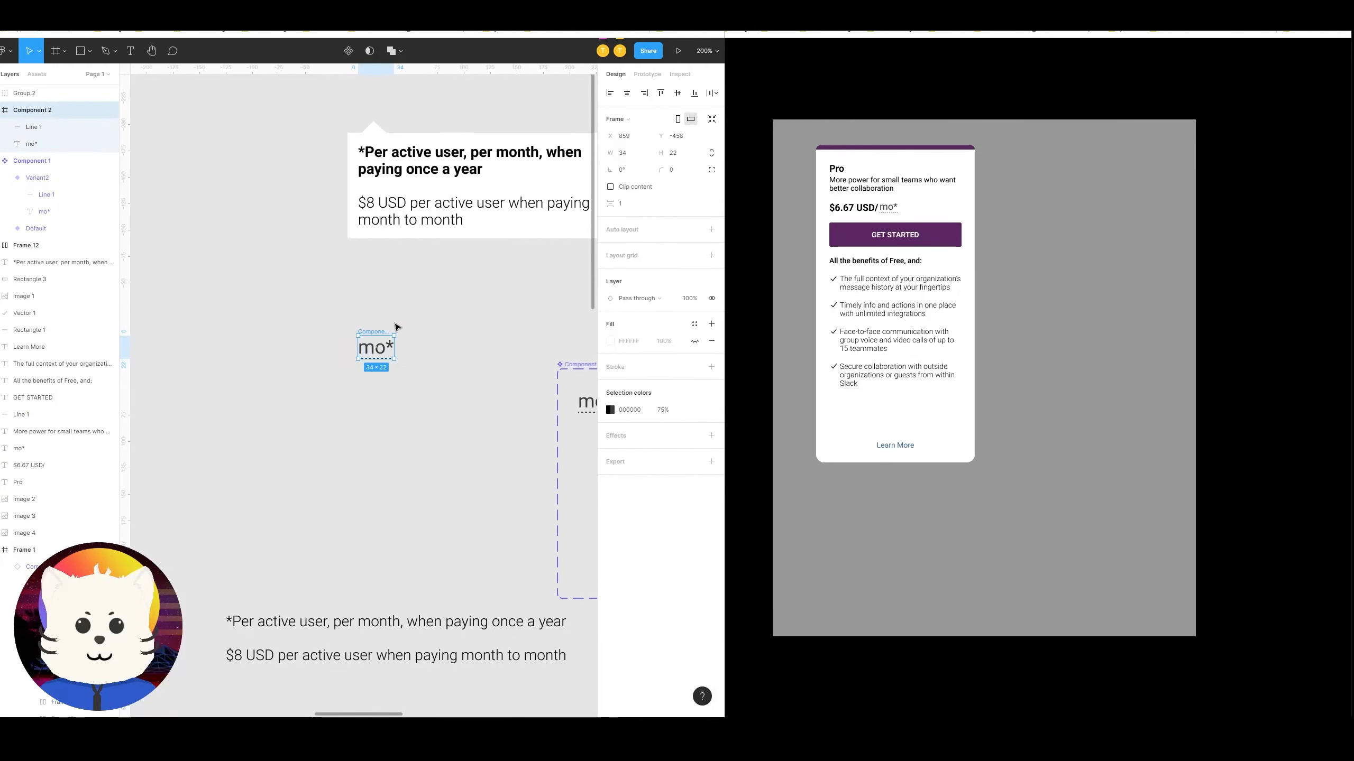
# Step: Ungroup the detached "mo*" frame below the tooltip, then group its dashed underline and "mo*" text together
pyautogui.hotkey('ctrl', 'shift', 'g')
pyautogui.click(426, 341)
pyautogui.moveTo(429, 368); pyautogui.dragTo(391, 330)
pyautogui.hotkey('ctrl', 'g')
pyautogui.click(468, 378)
pyautogui.press('Delete')
pyautogui.moveTo(530, 289); pyautogui.dragTo(436, 272)
pyautogui.hotkey('ctrl', 'z')
pyautogui.hotkey('ctrl', 'z')
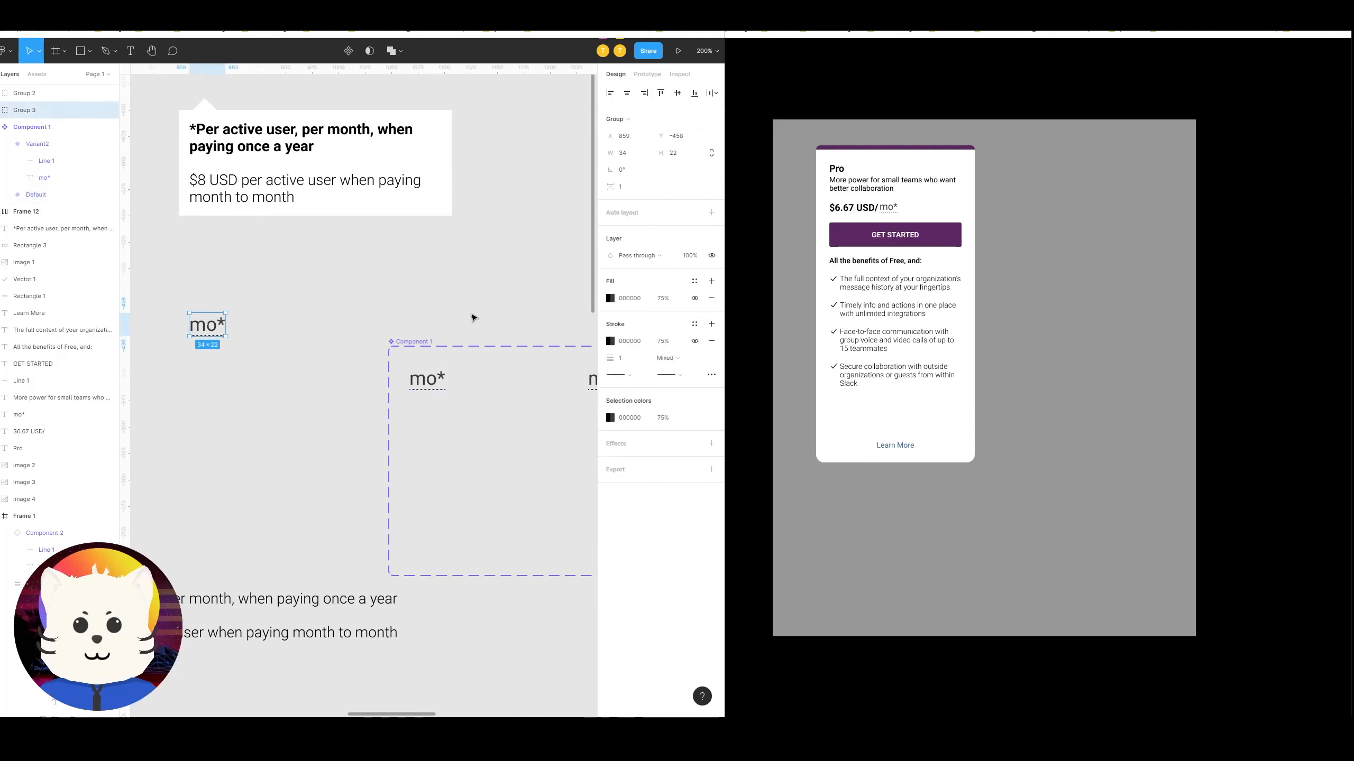
# Step: Cut the grouped "mo*" from the canvas and paste it into the Default variant
pyautogui.click(429, 377)
pyautogui.moveTo(223, 337); pyautogui.dragTo(448, 384)
pyautogui.press('Delete')
pyautogui.click(427, 383)
pyautogui.doubleClick(427, 383)
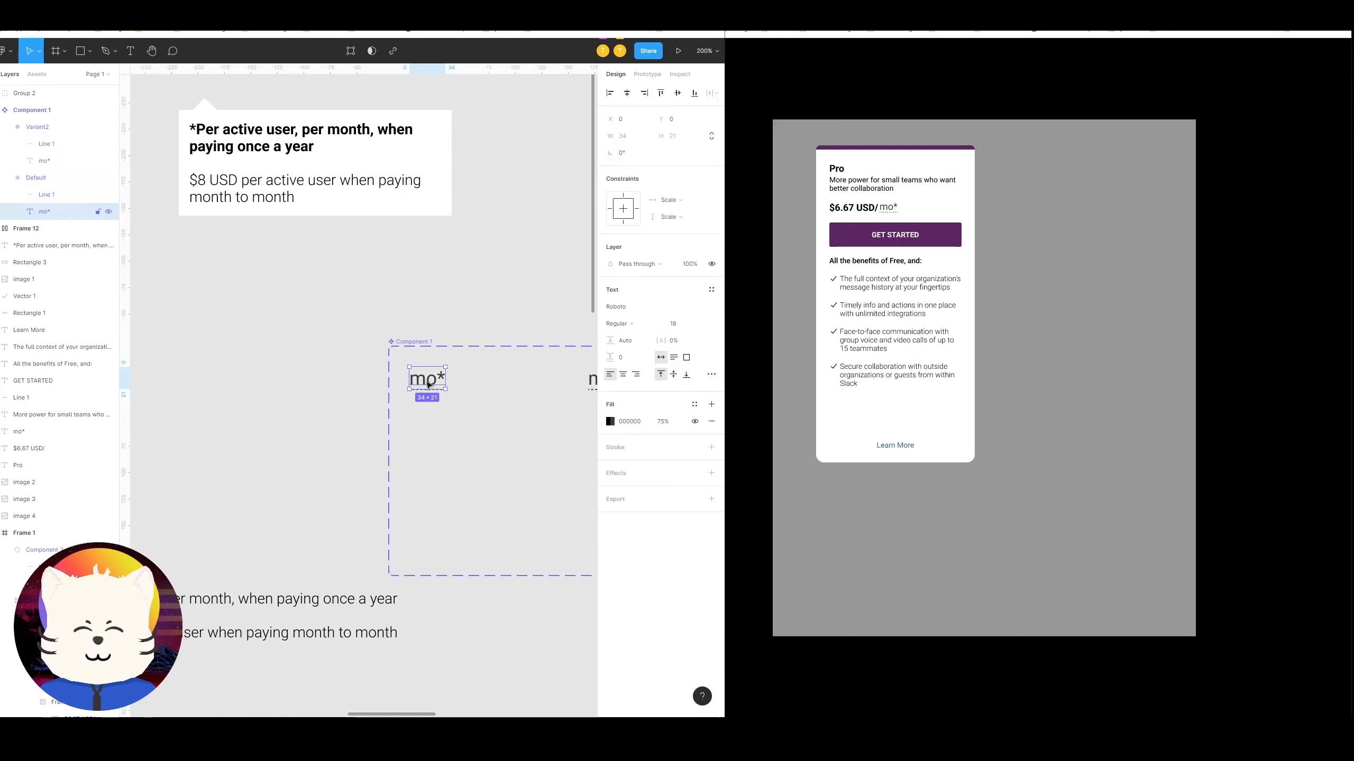
pyautogui.click(65, 196)
pyautogui.hotkey('ctrl', 'v')
# Step: Delete the original Line 1 and "mo*" text from Default and resize the variant to fit the pasted group
pyautogui.click(61, 212)
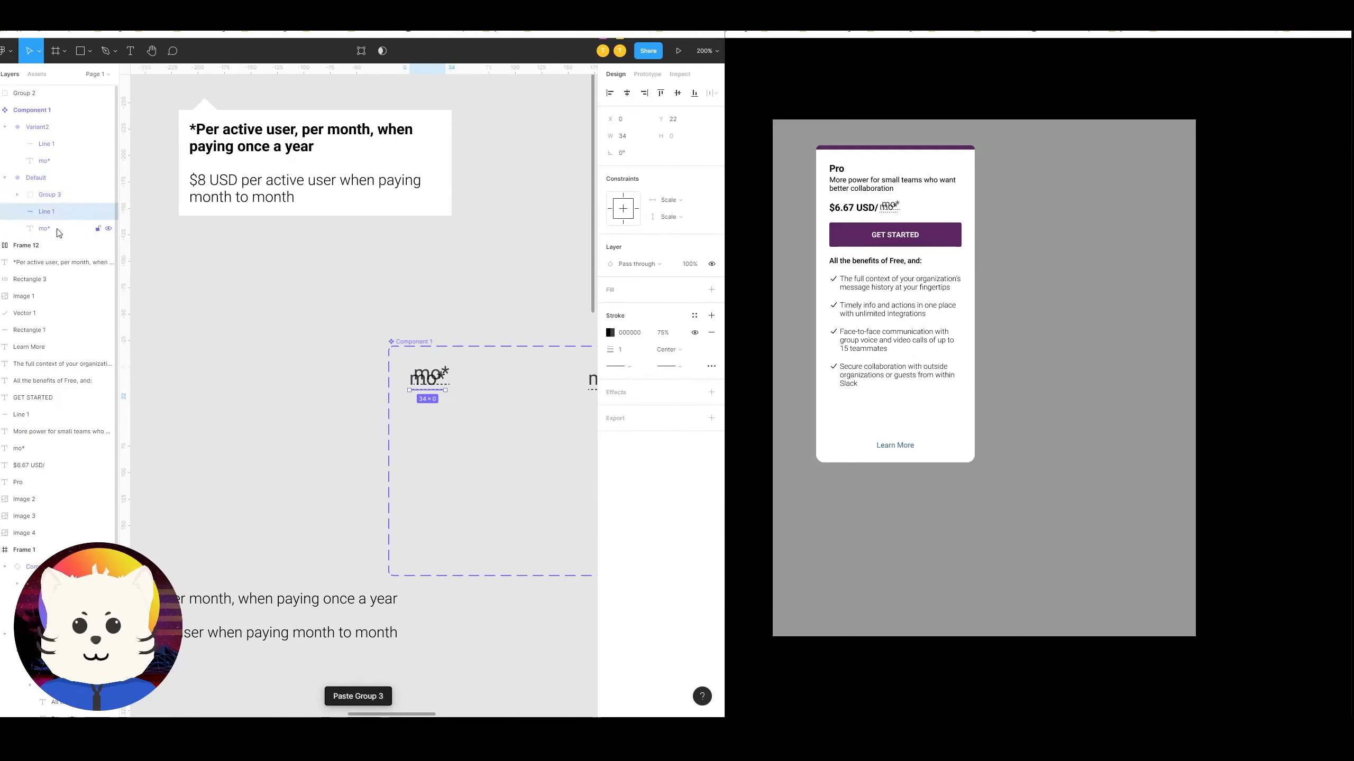
pyautogui.keyDown('shift'); pyautogui.click(57, 230); pyautogui.keyUp('shift')
pyautogui.press('Delete')
pyautogui.click(438, 378)
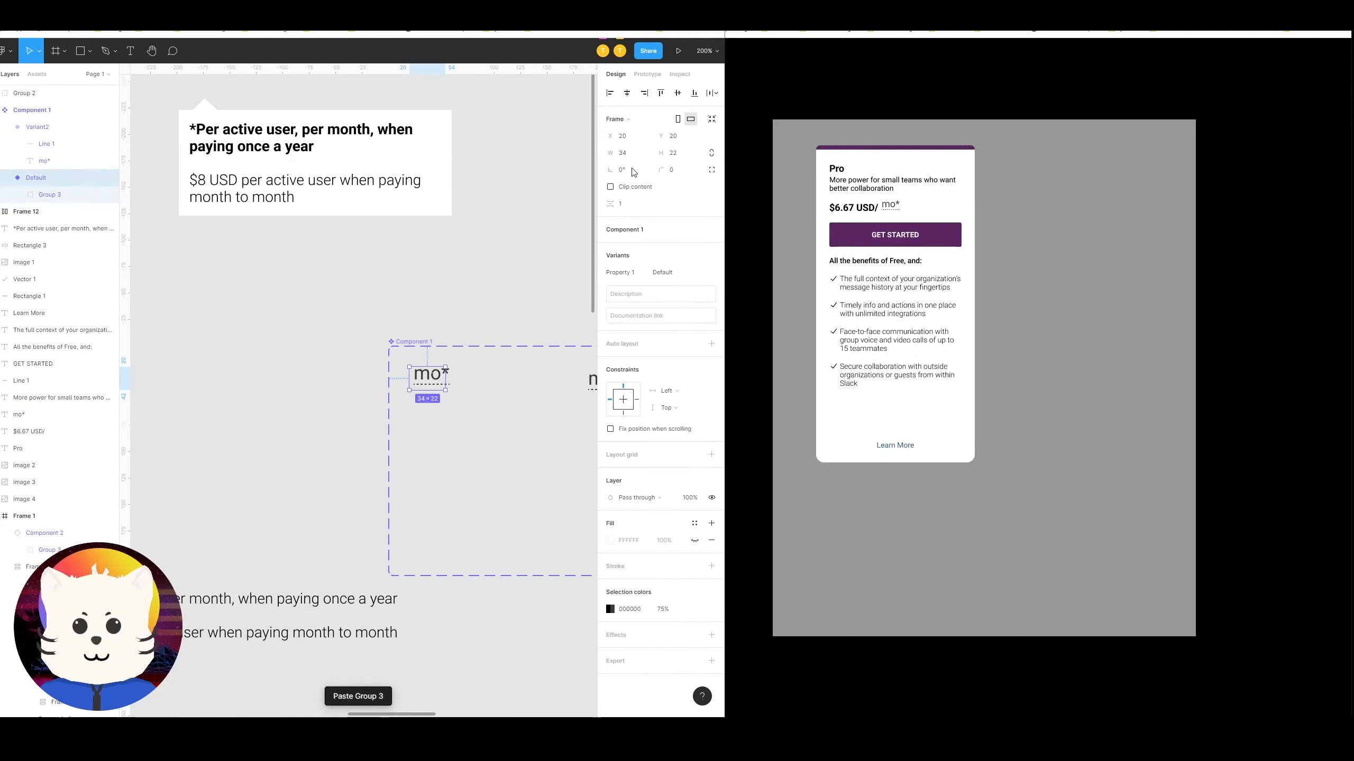
pyautogui.click(716, 121)
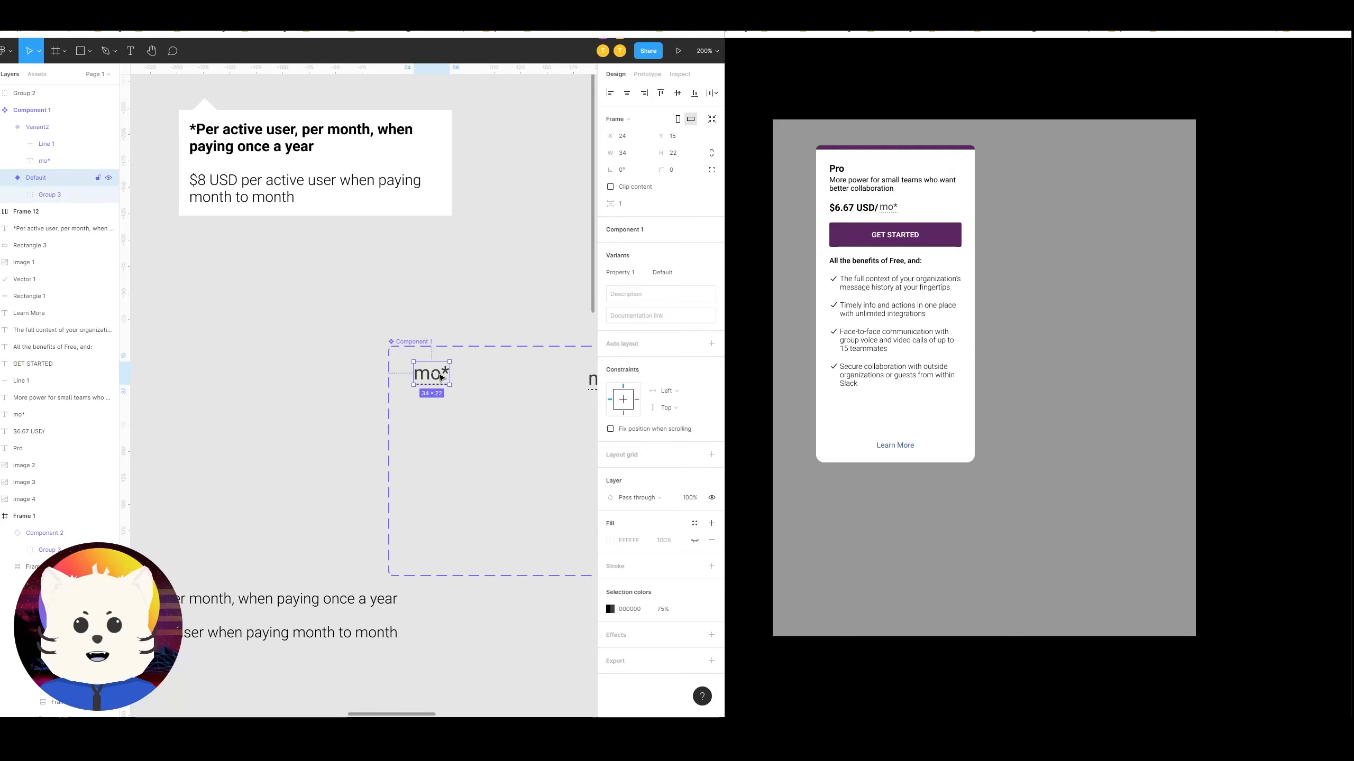
# Step: Delete the old Variant2 and duplicate the rebuilt Default beside it as the new second variant
pyautogui.hscroll(5, 437, 384)
pyautogui.click(398, 369)
pyautogui.press('Delete')
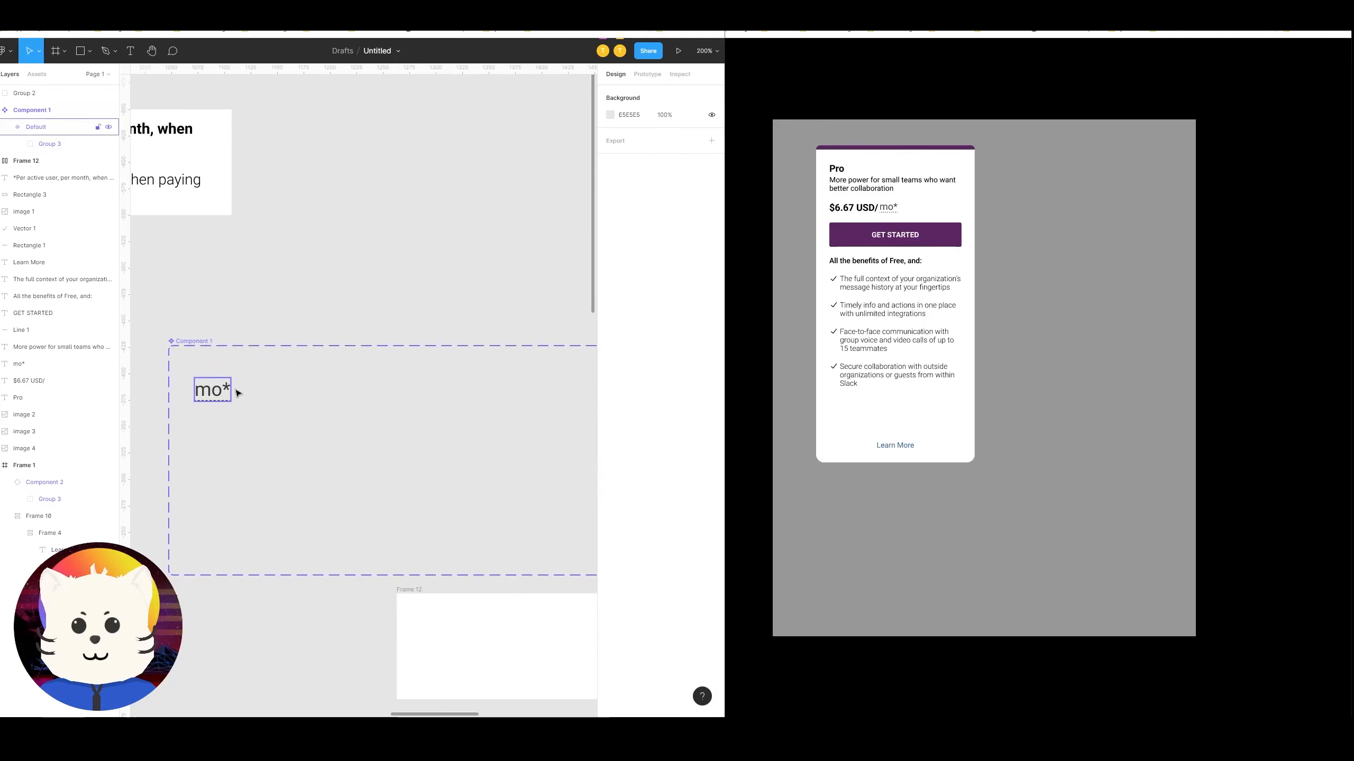
pyautogui.moveTo(220, 394); pyautogui.dragTo(398, 402)
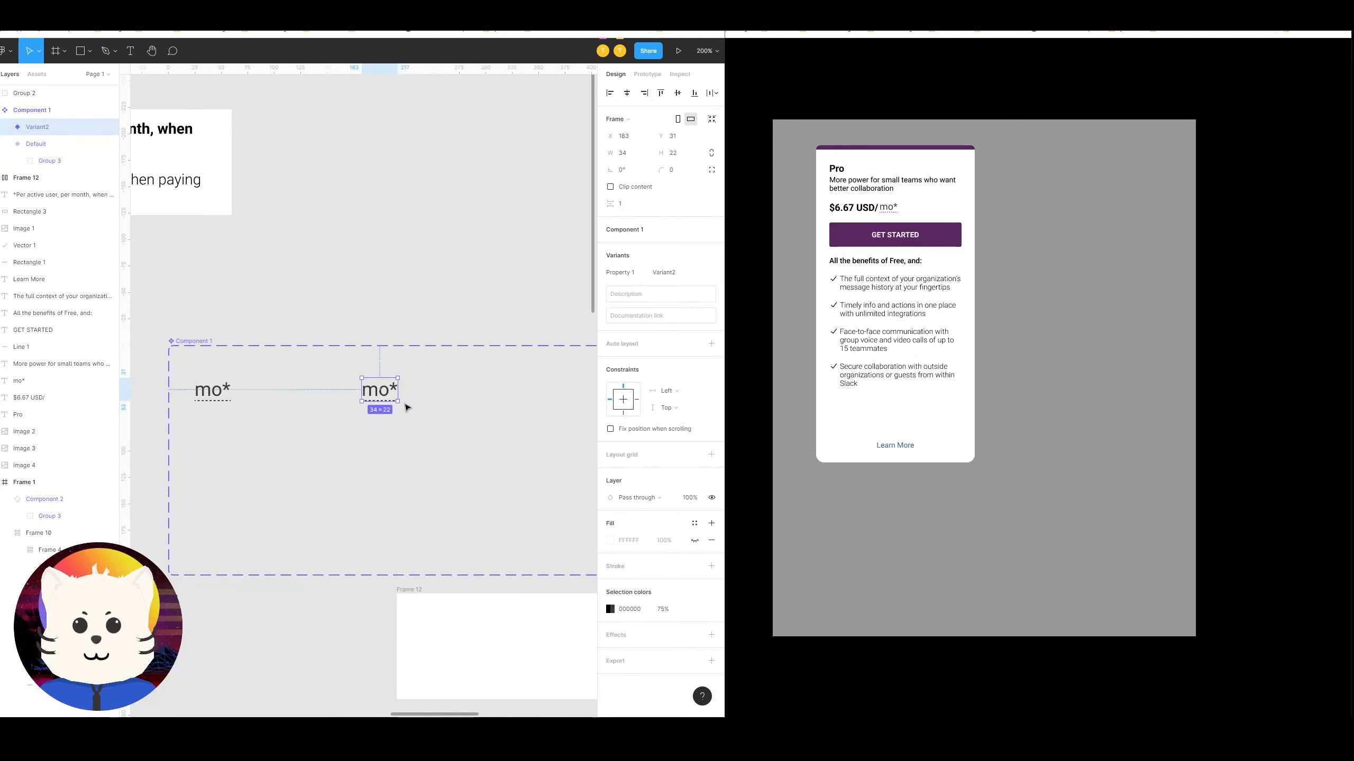
pyautogui.doubleClick(388, 395)
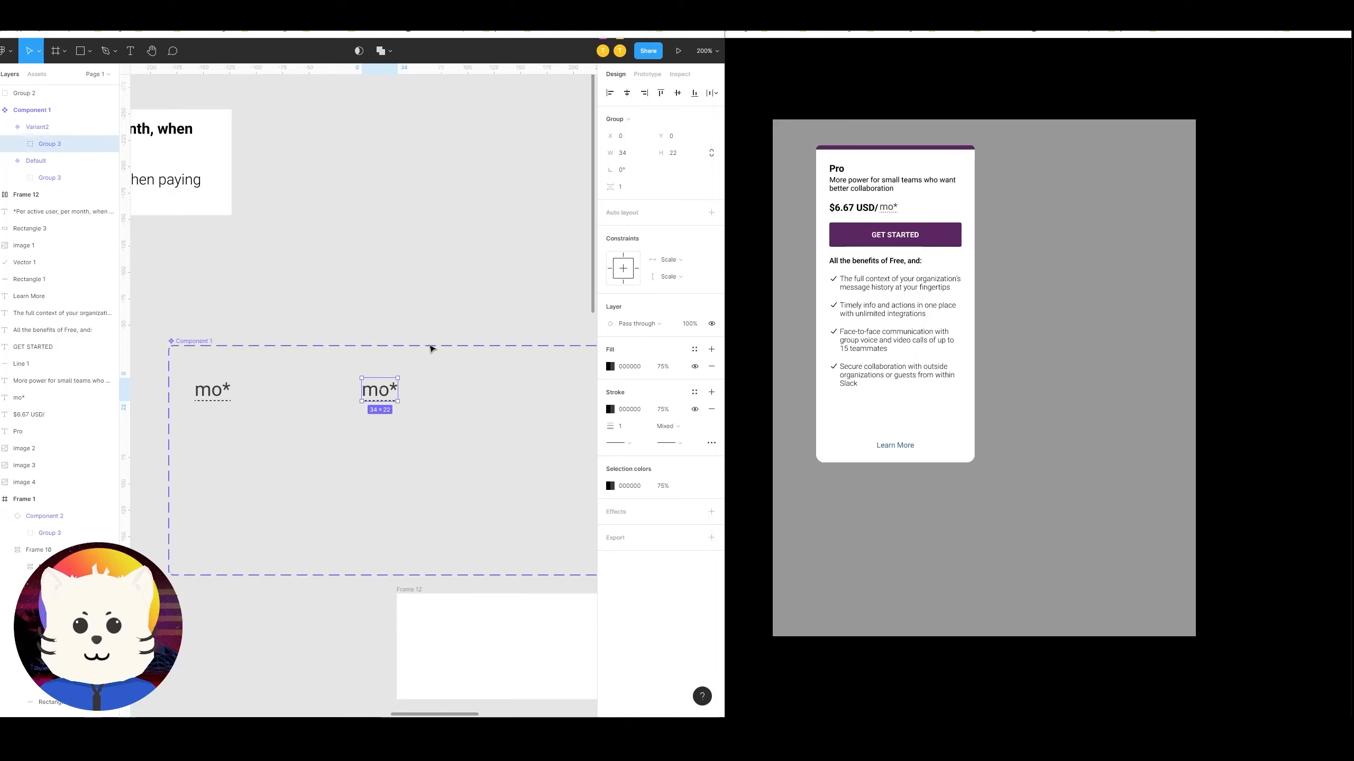
# Step: Position the tooltip group directly below the second "mo*" and nest it inside Variant2 above Group 3
pyautogui.hscroll(-3, 392, 269)
pyautogui.moveTo(260, 213); pyautogui.dragTo(512, 509)
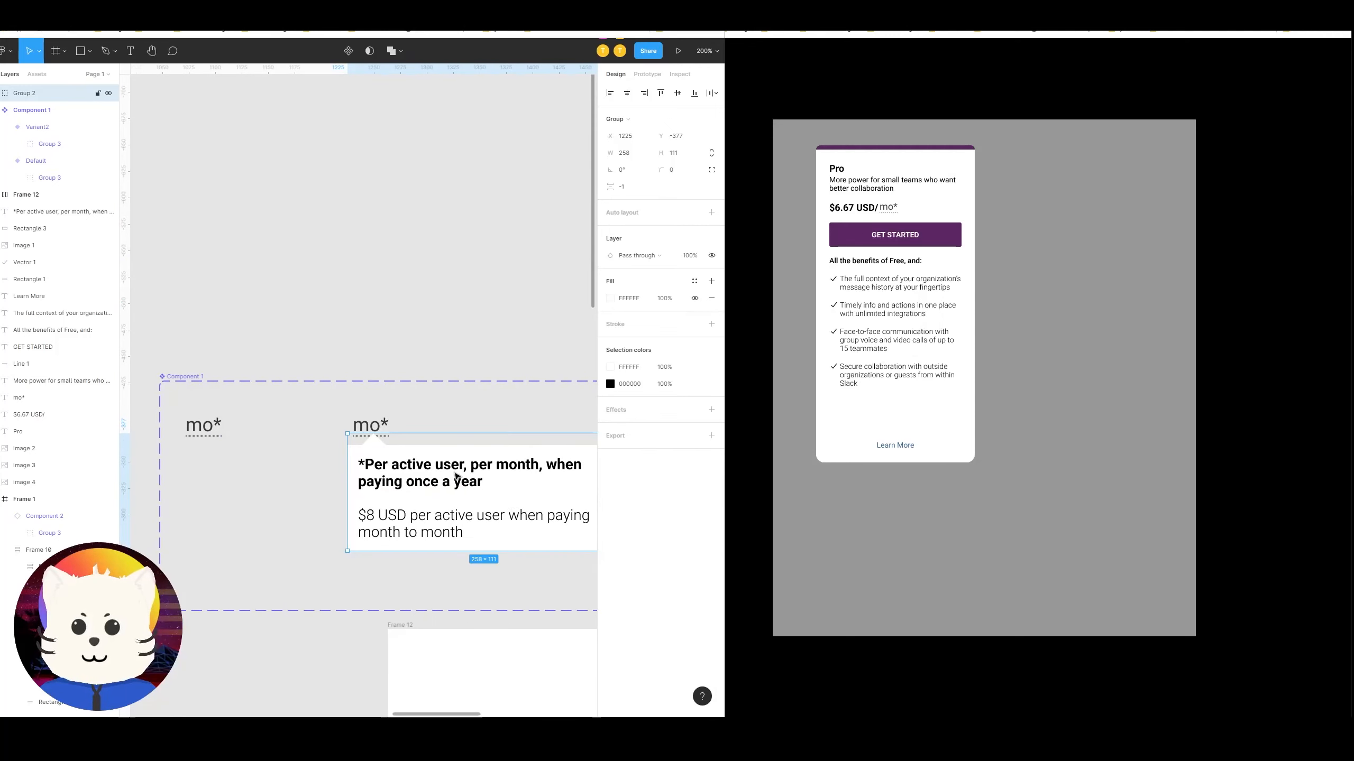
pyautogui.keyDown('shift'); pyautogui.click(37, 127); pyautogui.keyUp('shift')
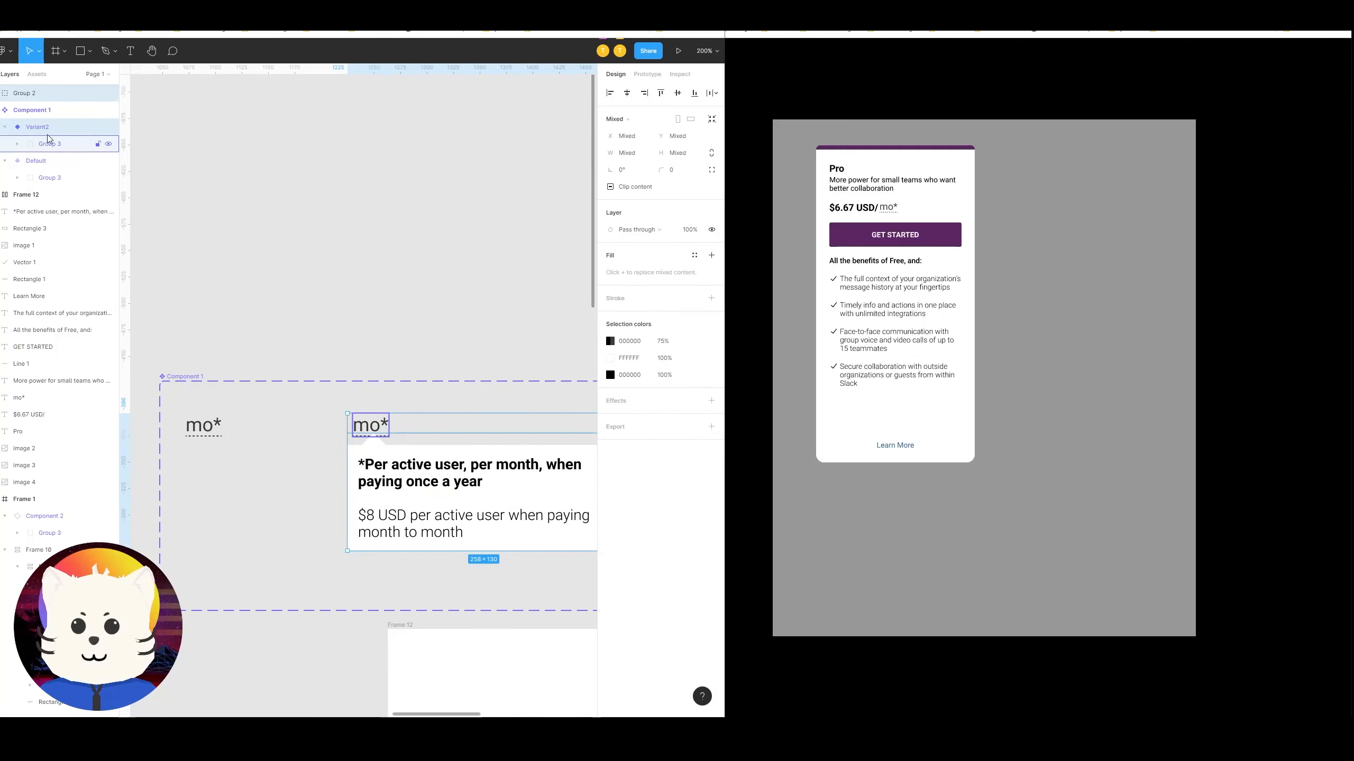
pyautogui.click(67, 101)
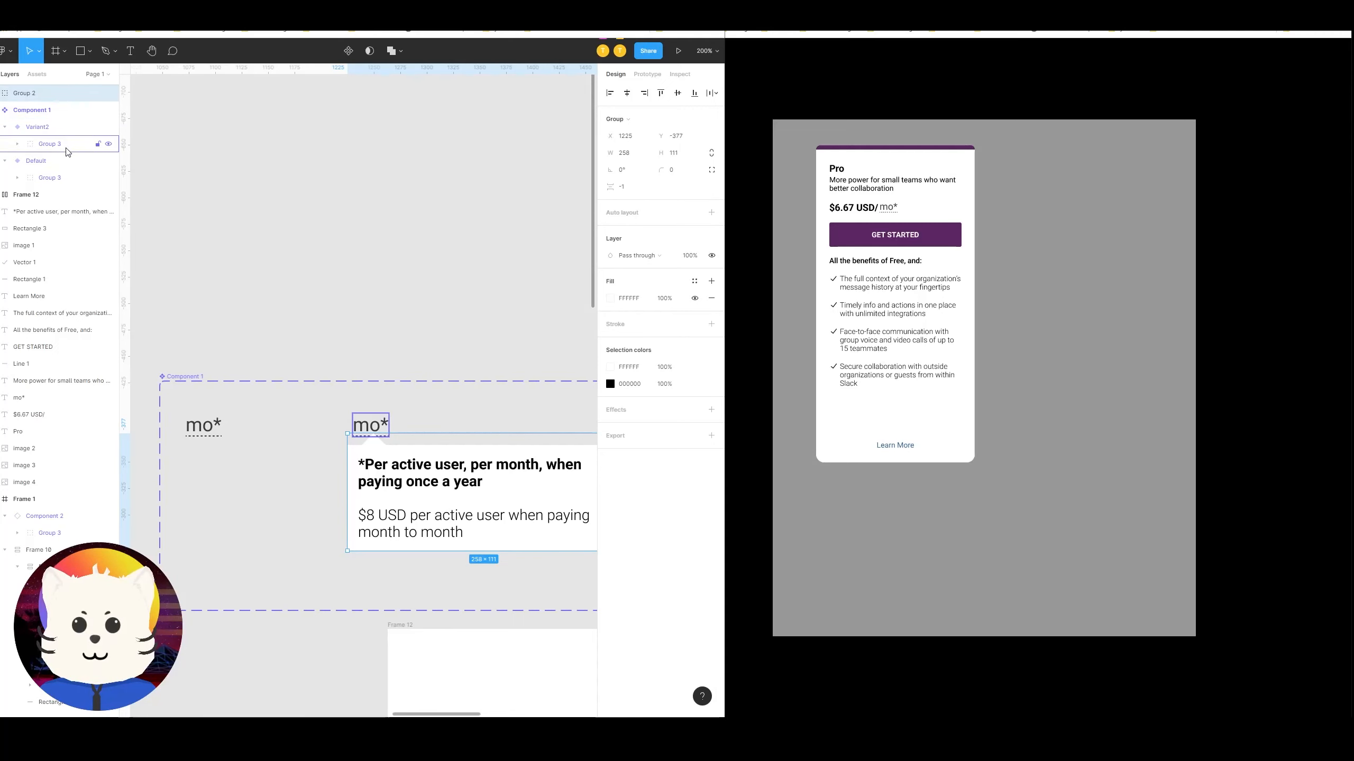
pyautogui.moveTo(74, 97); pyautogui.dragTo(81, 140)
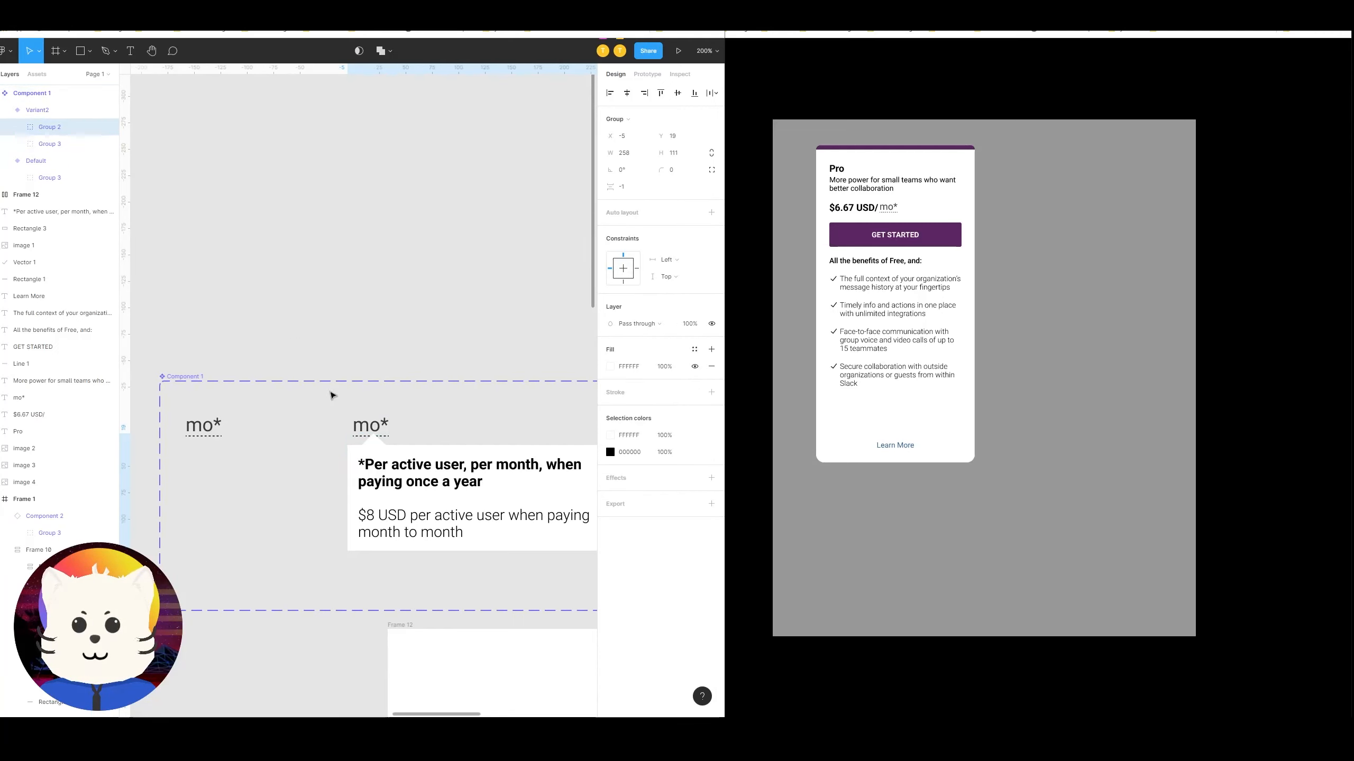
# Step: Shift the tooltip slightly to the right under "mo*" and nest it in Variant2 again at X -2, Y 19
pyautogui.moveTo(396, 470); pyautogui.dragTo(399, 472)
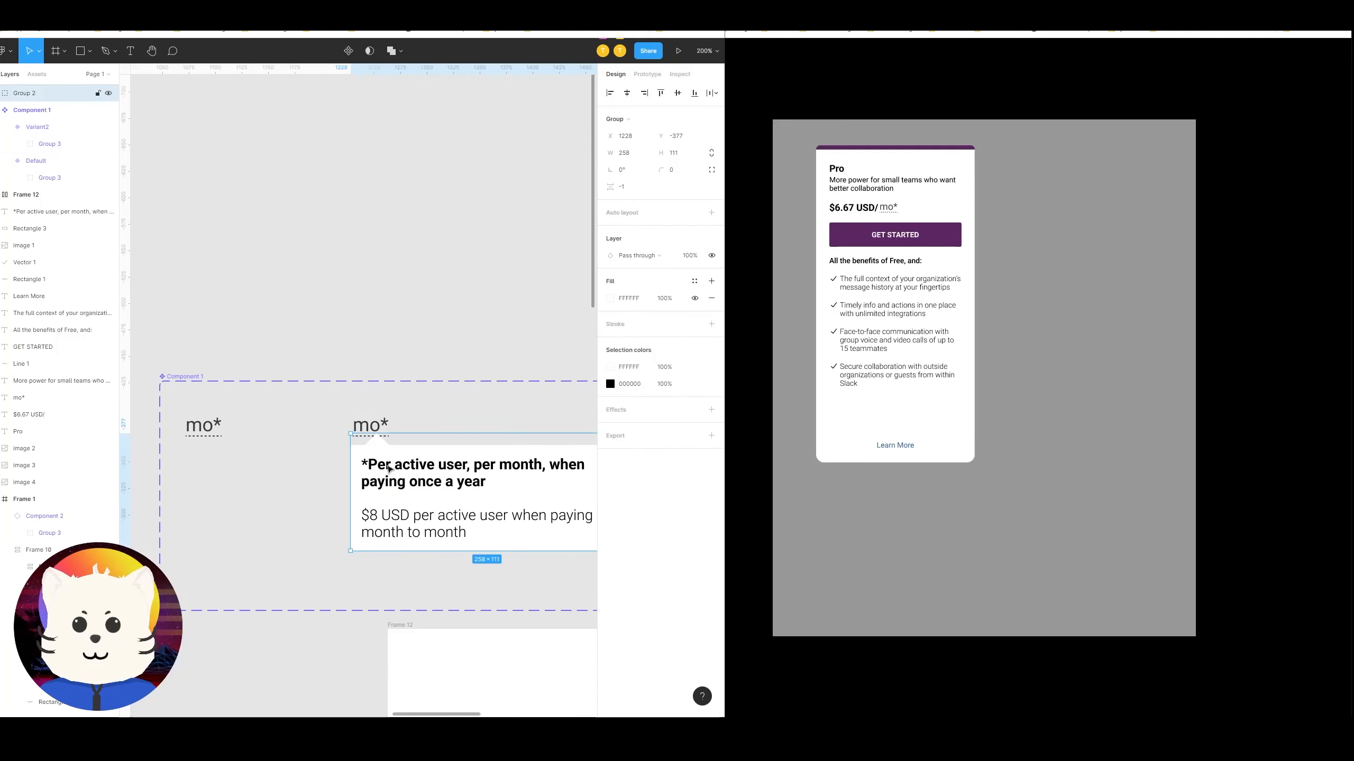
pyautogui.moveTo(60, 98); pyautogui.dragTo(60, 133)
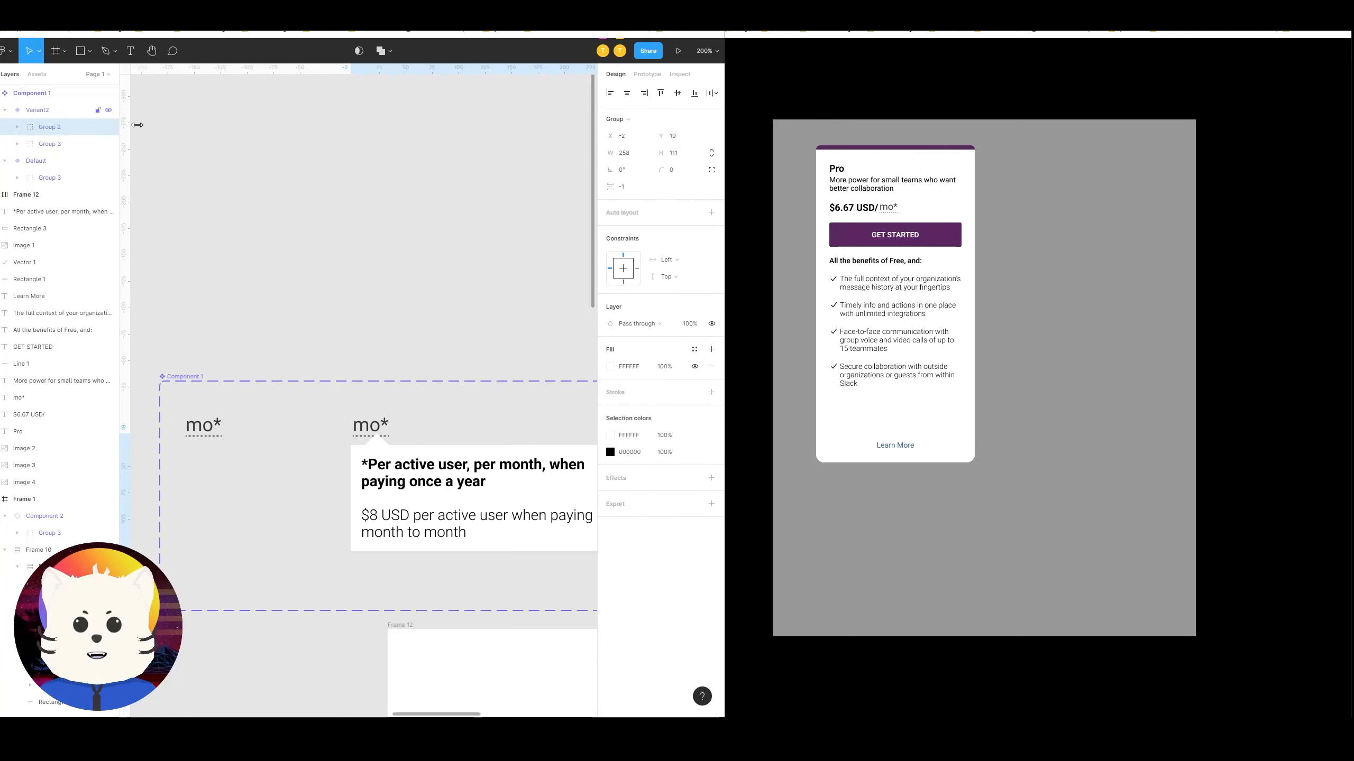
pyautogui.scroll(-3, 420, 416)
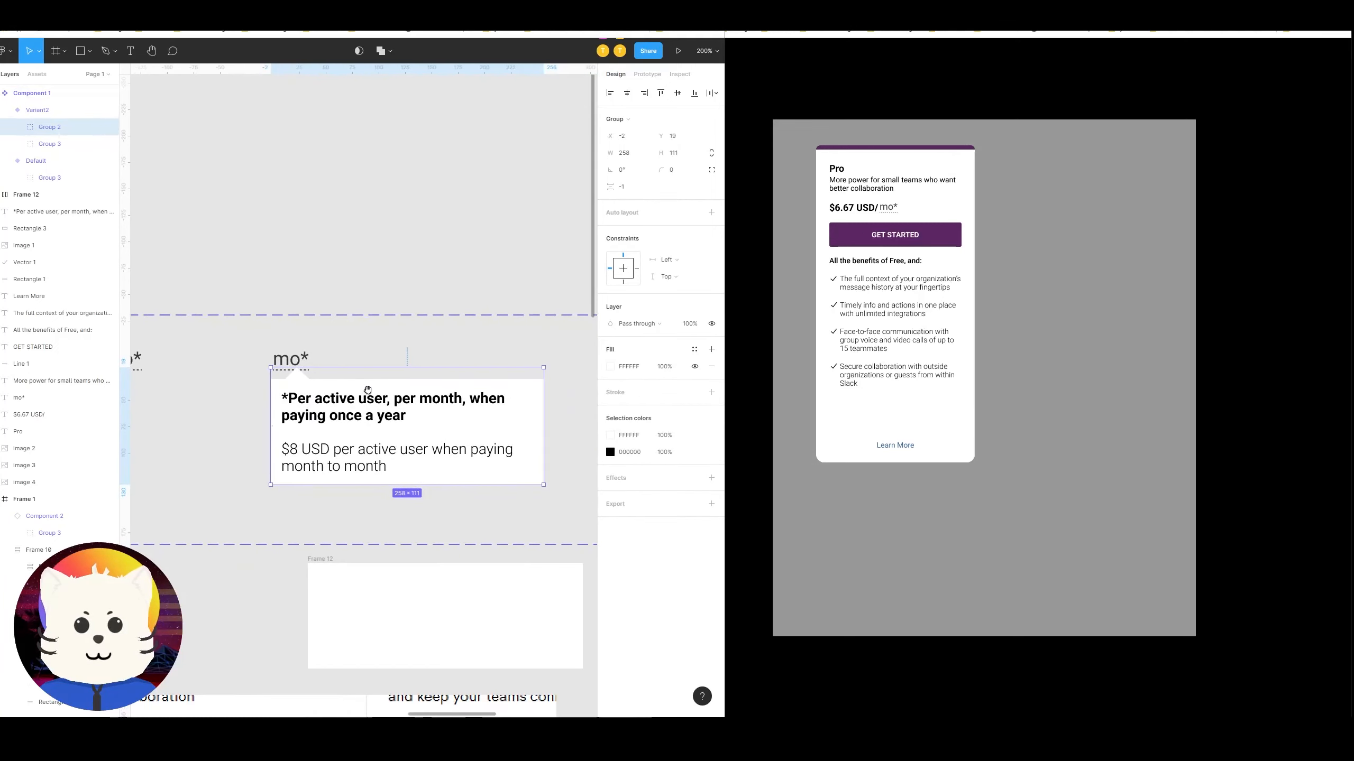
# Step: Add a prototype interaction from Default that changes to Variant2 while hovering
pyautogui.click(649, 75)
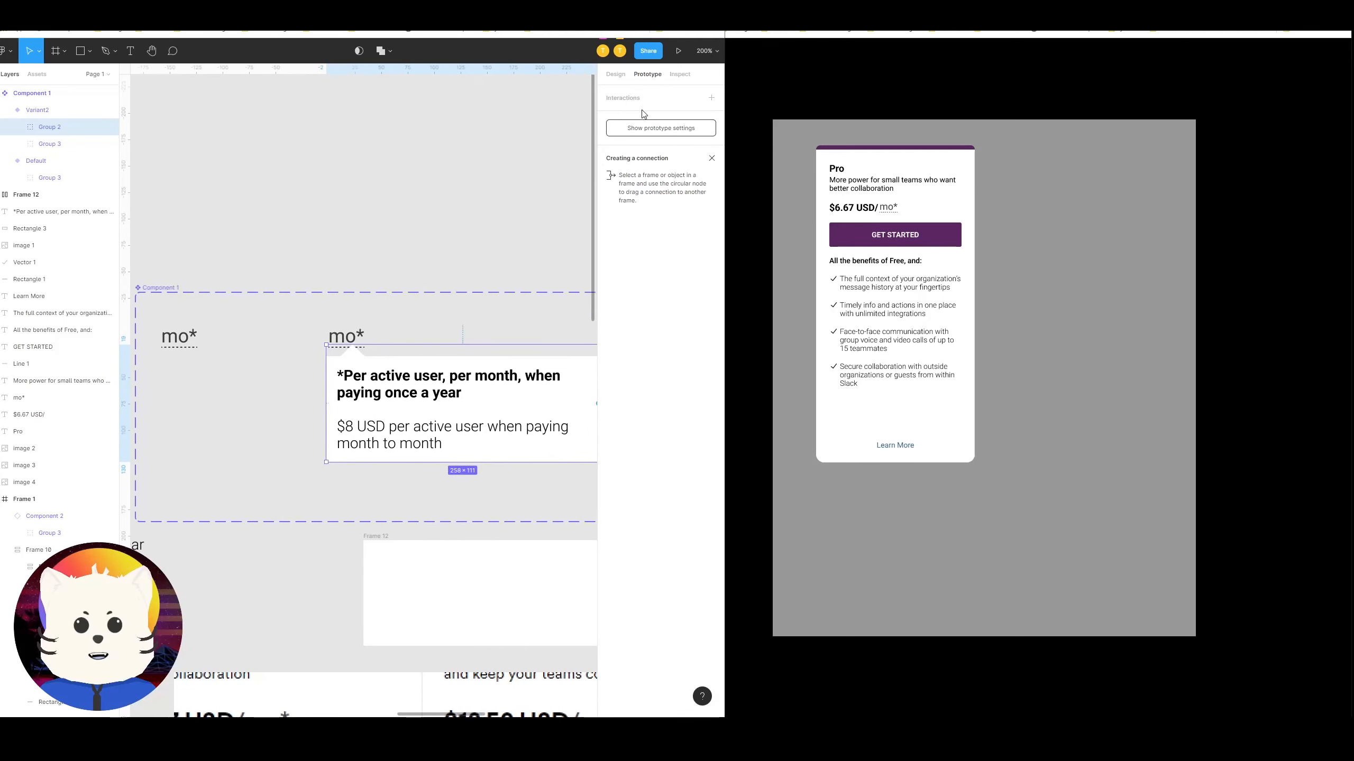
pyautogui.click(179, 336)
pyautogui.moveTo(197, 336); pyautogui.dragTo(339, 345)
pyautogui.click(504, 140)
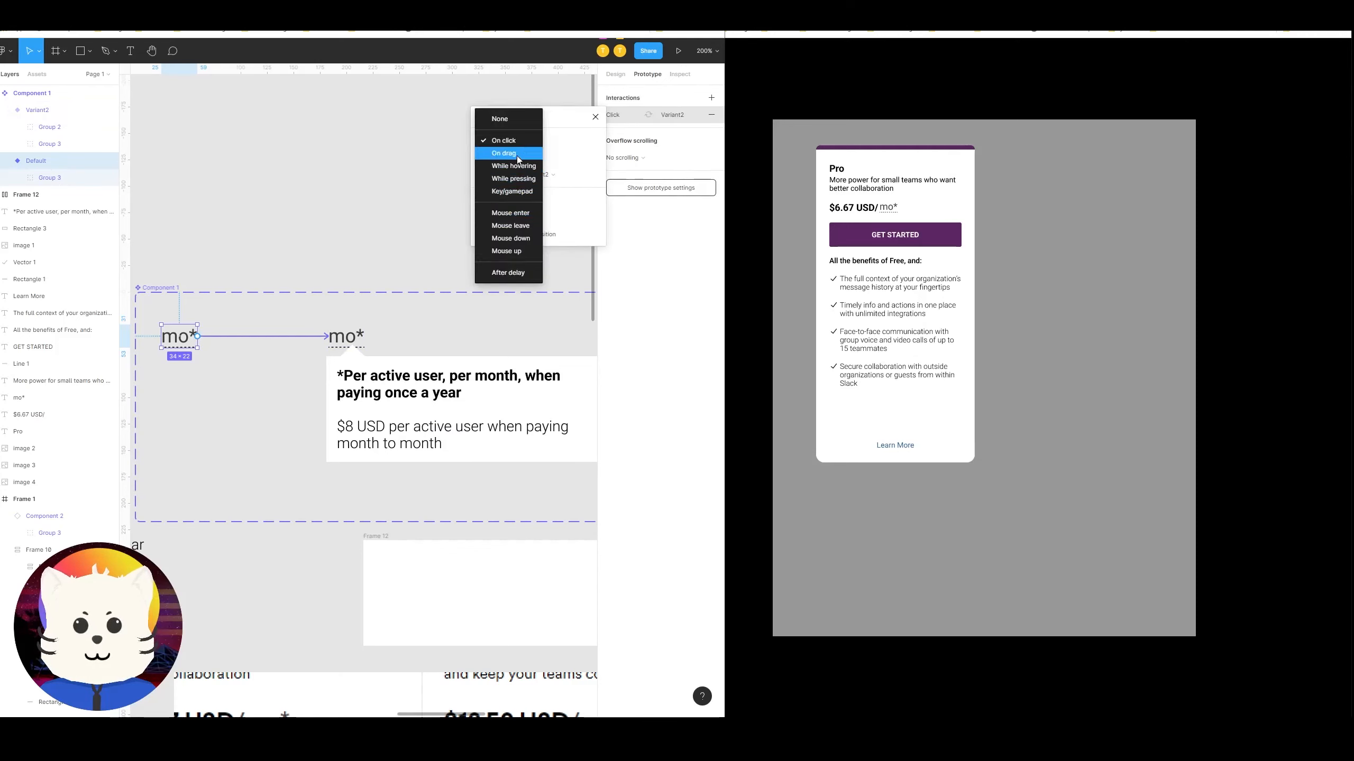
pyautogui.click(522, 166)
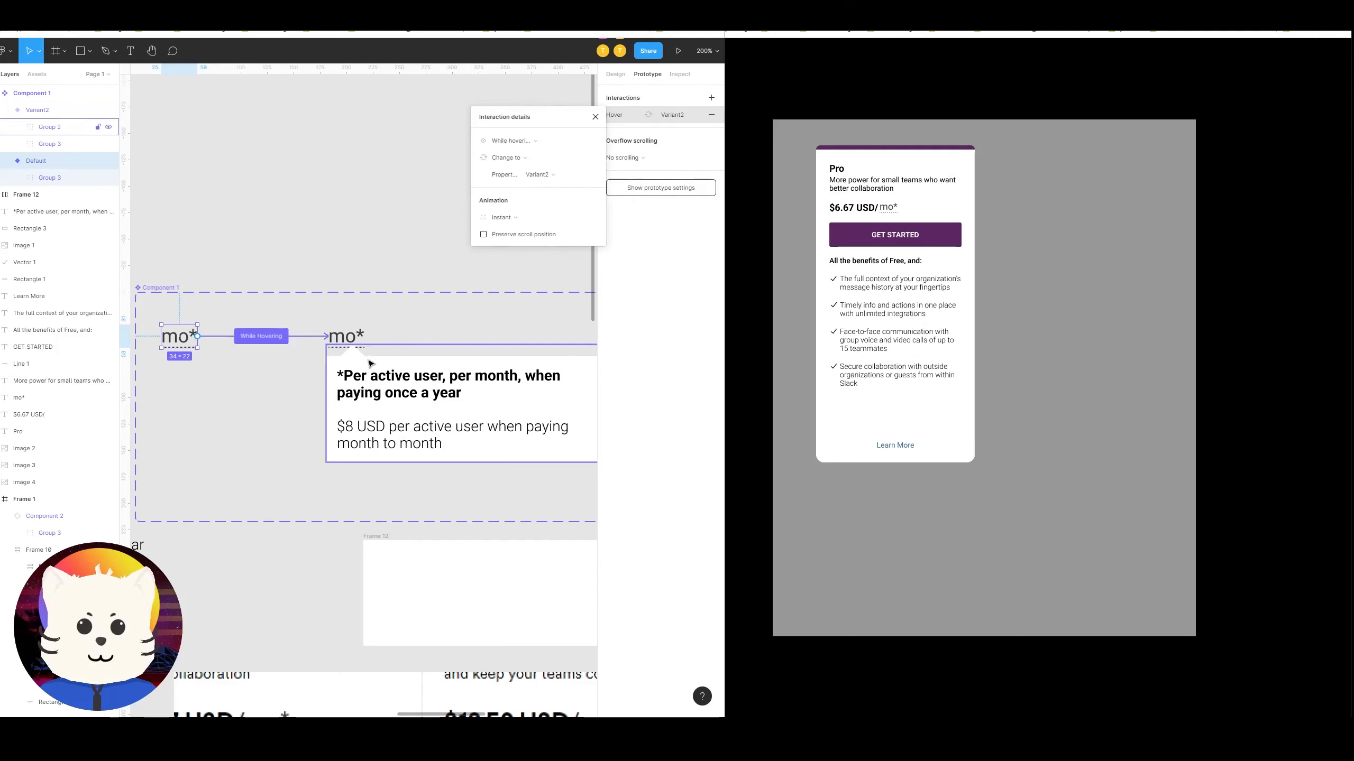
# Step: Try connecting the tooltip group in Variant2 back to Default with a Mouse leave trigger
pyautogui.click(431, 380)
pyautogui.scroll(3, 353, 364)
pyautogui.scroll(-6, 354, 367)
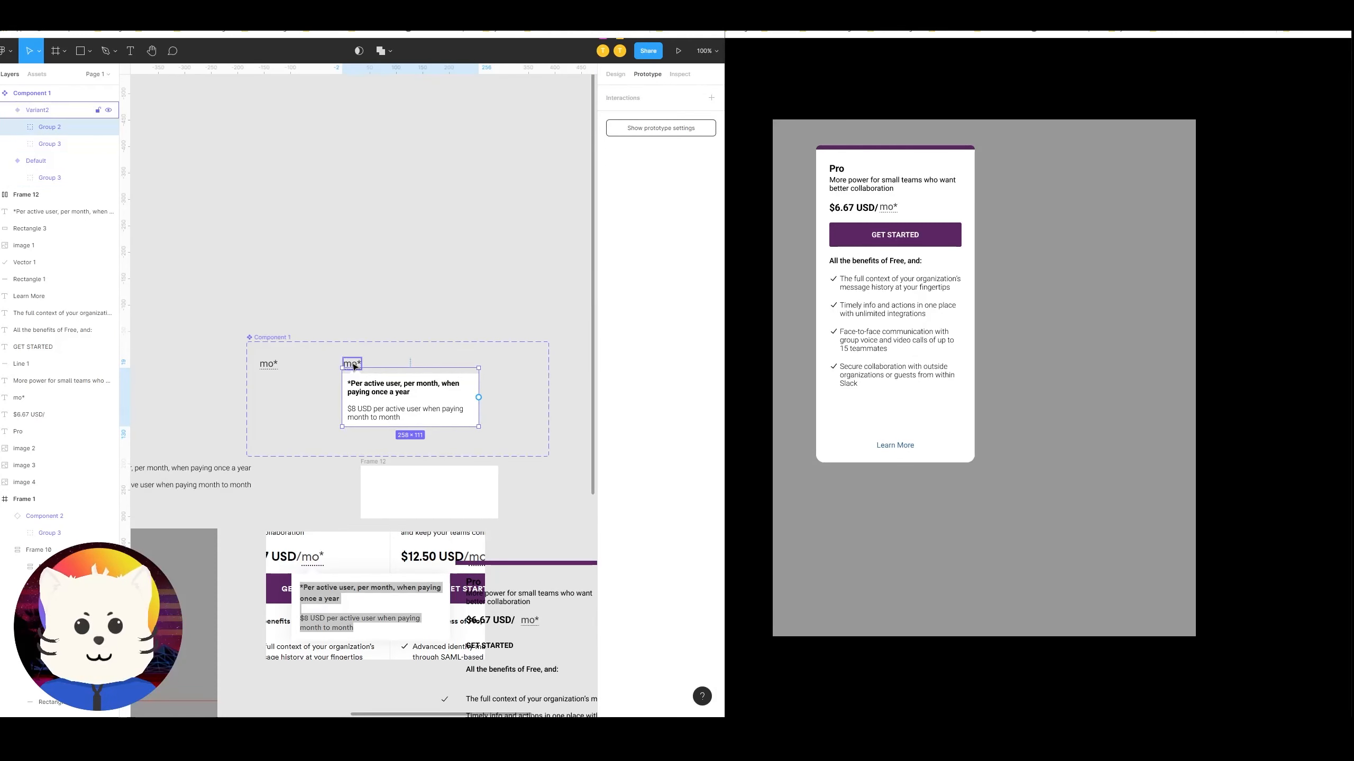
pyautogui.click(71, 117)
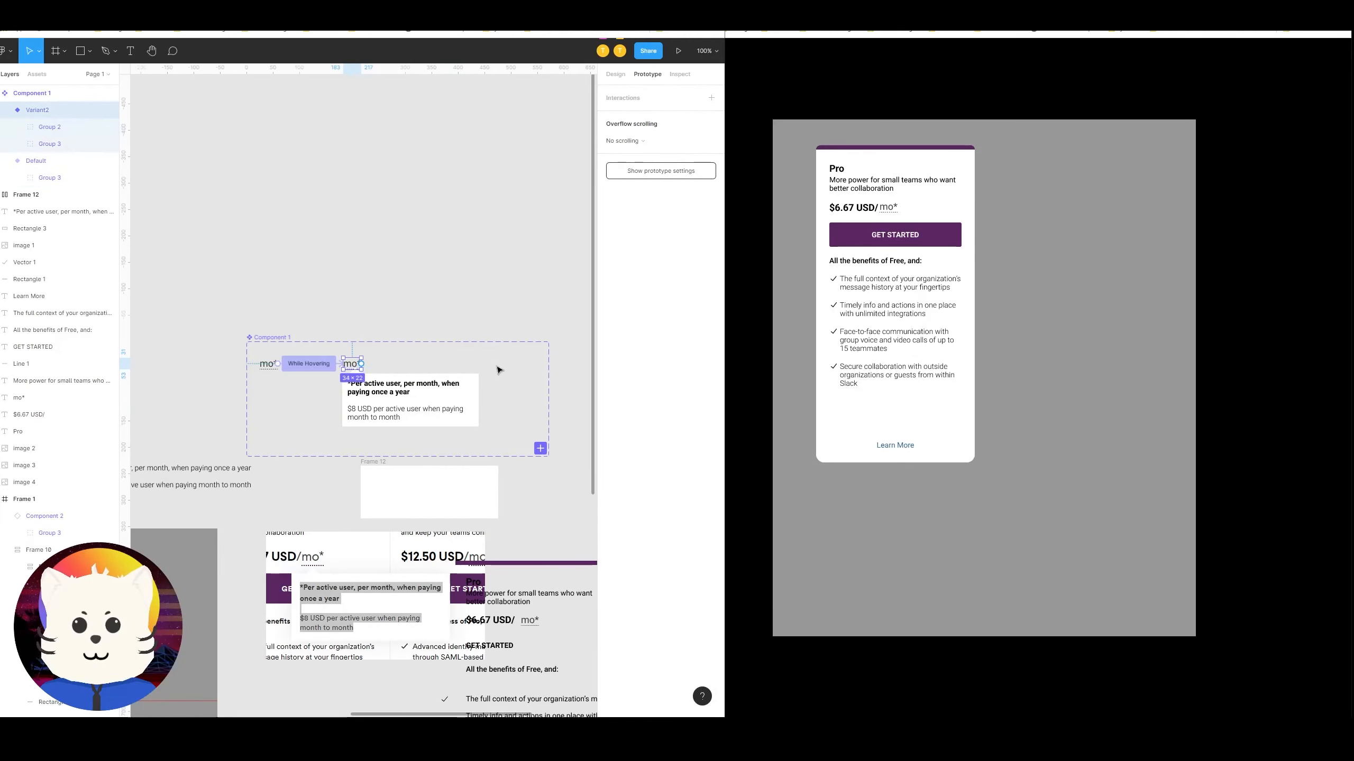
pyautogui.click(71, 127)
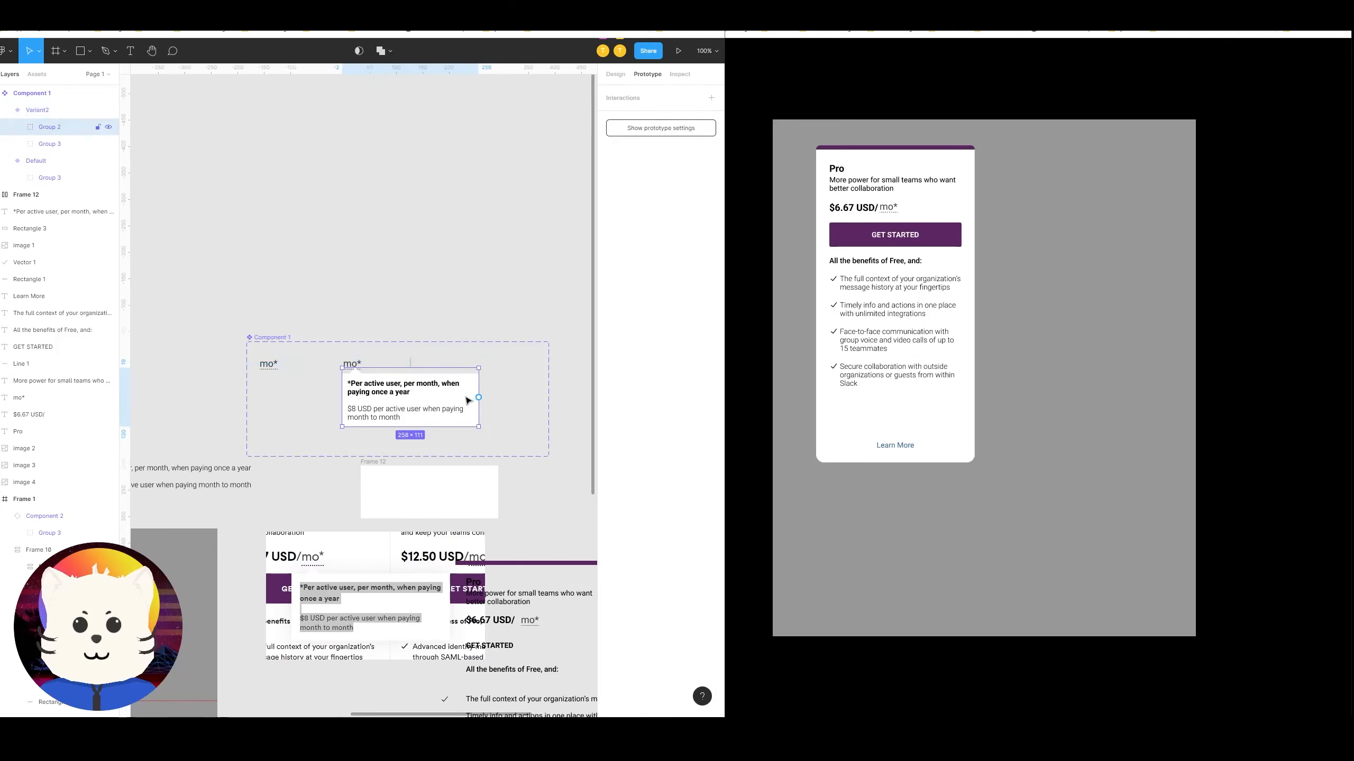
pyautogui.moveTo(478, 397); pyautogui.dragTo(268, 365)
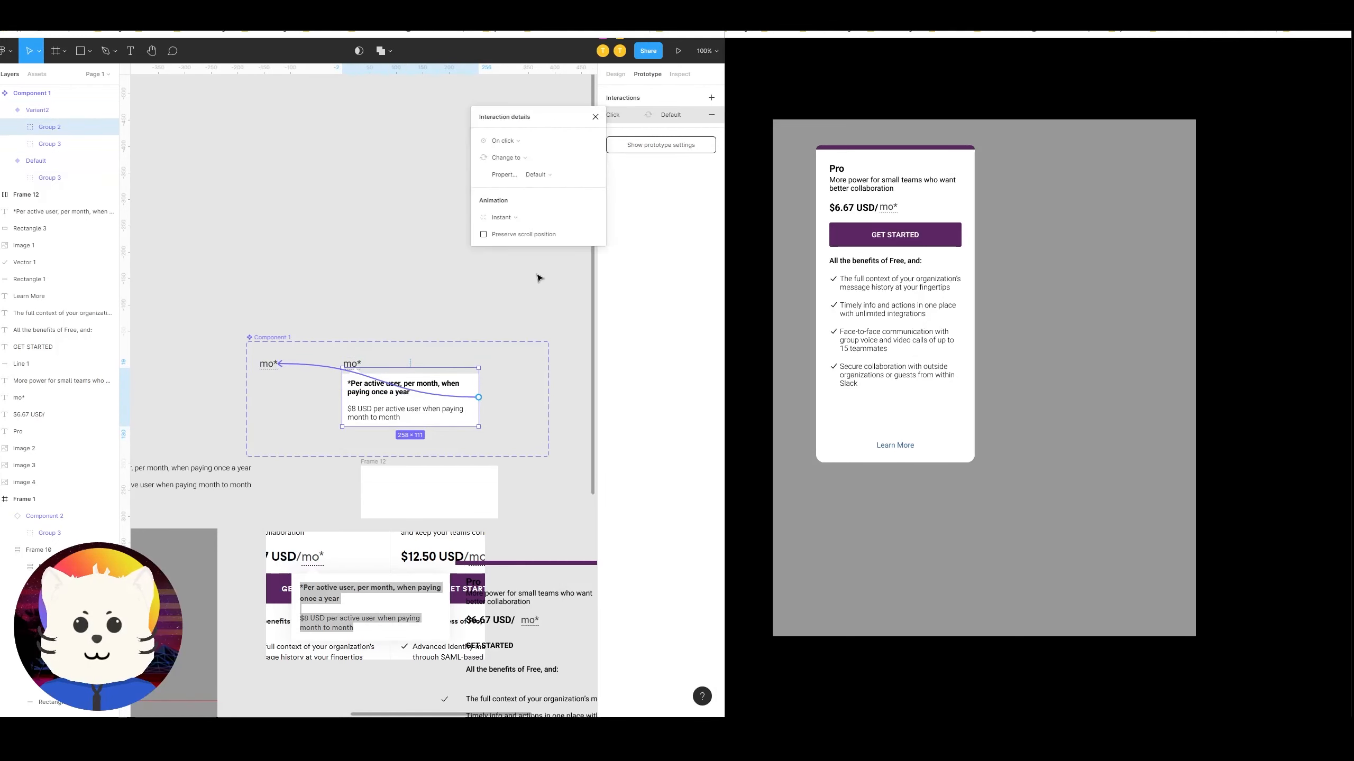
pyautogui.click(515, 141)
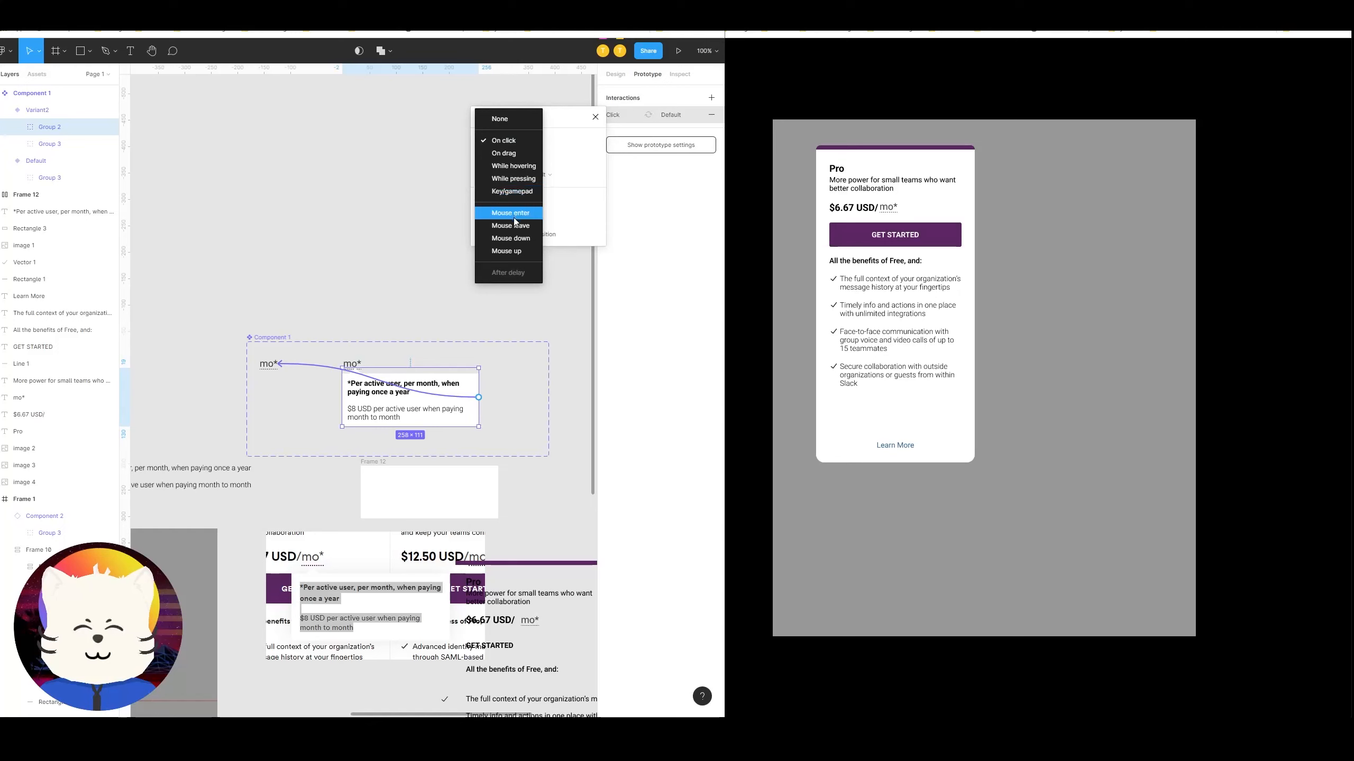
pyautogui.click(522, 229)
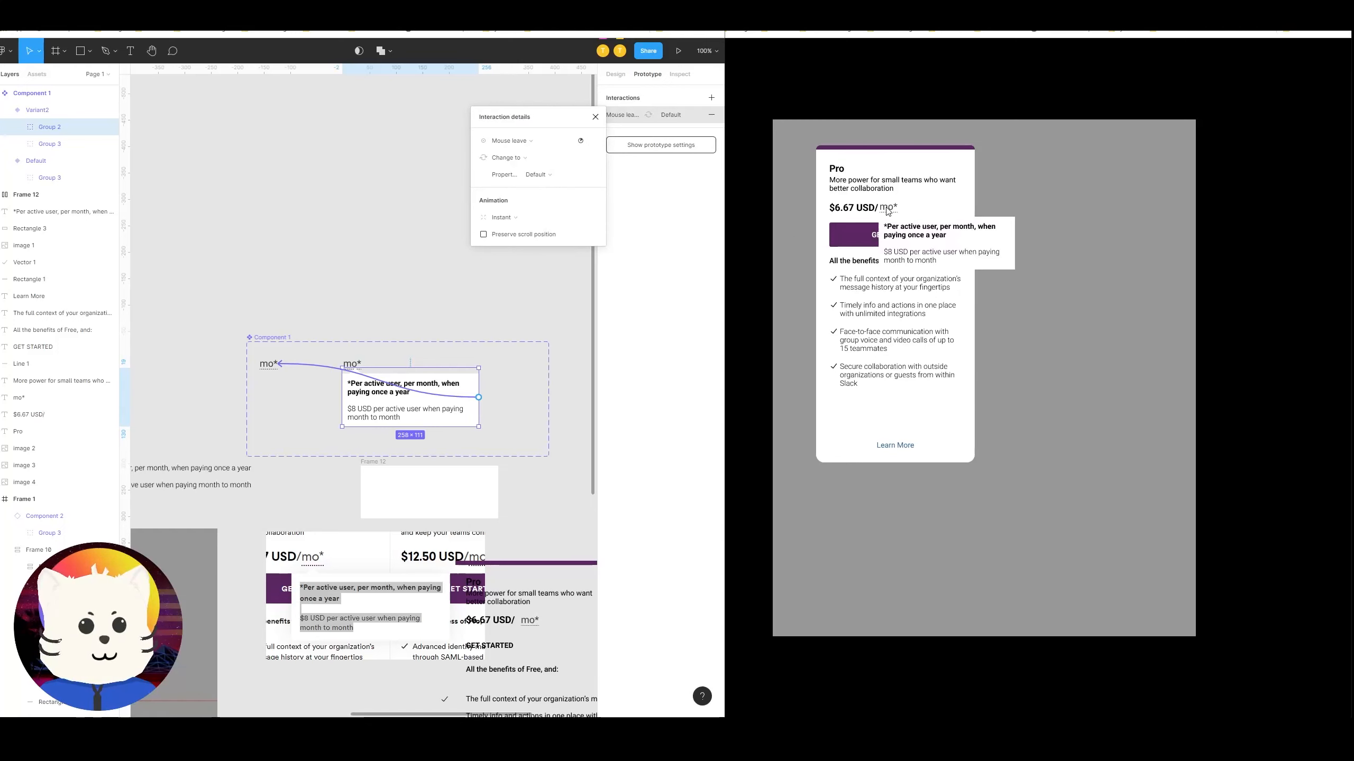
# Step: Group the tooltip and the "mo*" group inside Variant2 and check the hover behaviour in the prototype preview
pyautogui.click(413, 324)
pyautogui.click(352, 364)
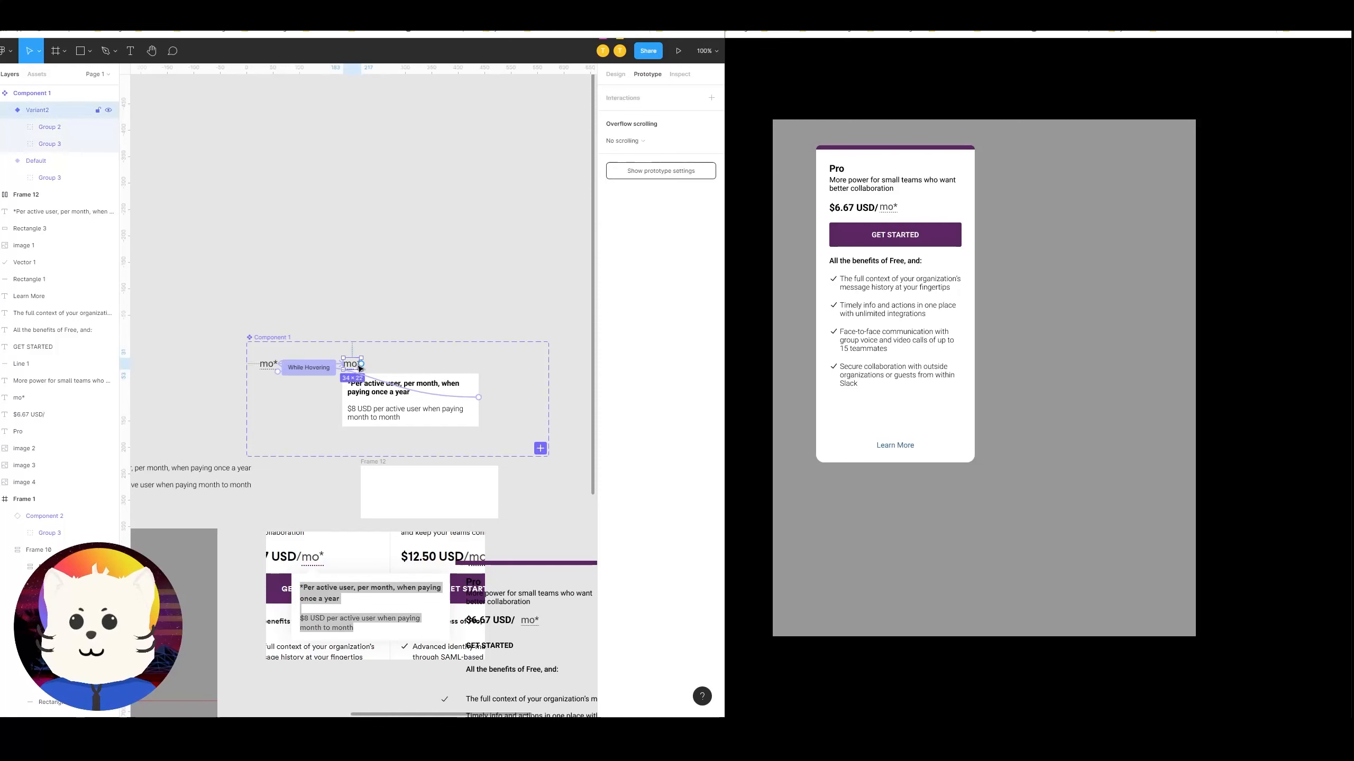
pyautogui.click(405, 396)
pyautogui.hotkey('ctrl', '=')
pyautogui.click(359, 339)
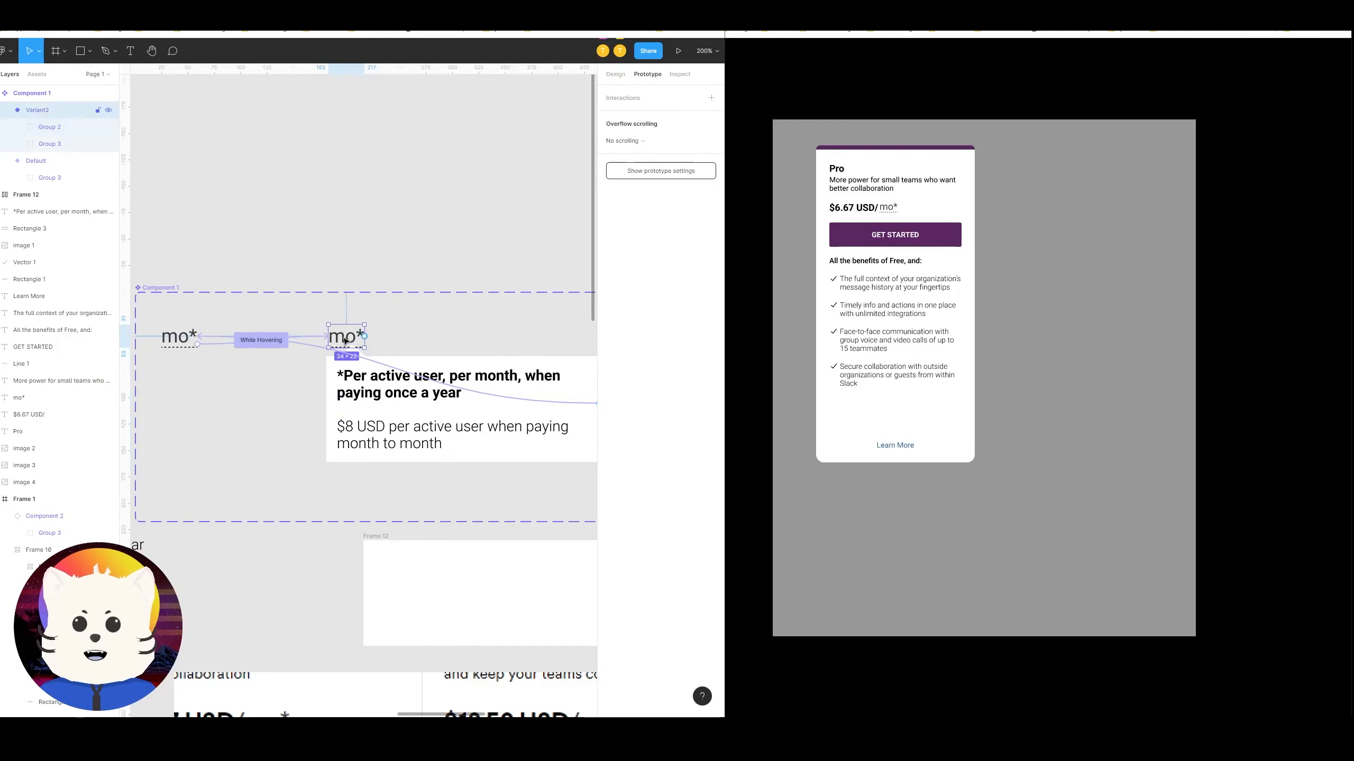
pyautogui.click(50, 127)
pyautogui.keyDown('shift'); pyautogui.click(85, 143); pyautogui.keyUp('shift')
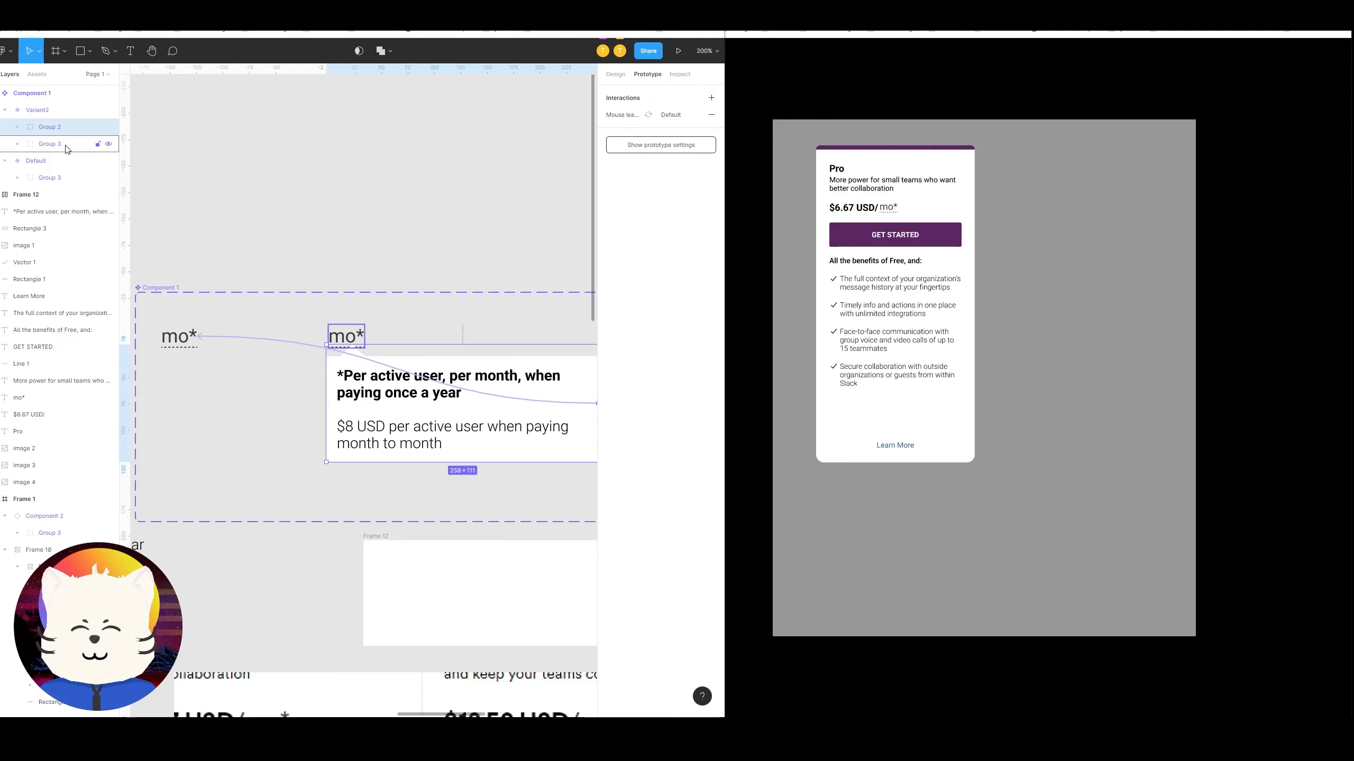
pyautogui.hotkey('ctrl', 'g')
pyautogui.moveTo(399, 299); pyautogui.dragTo(352, 311)
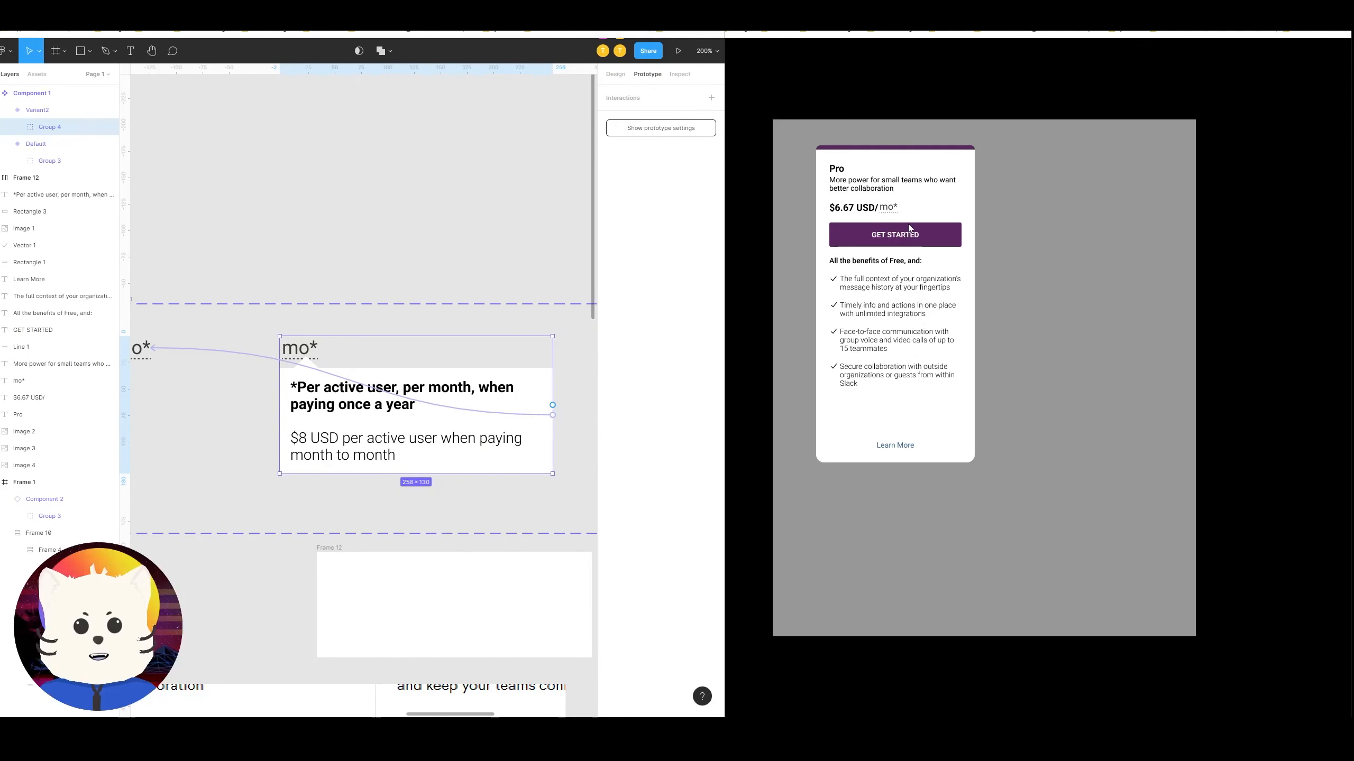
pyautogui.moveTo(889, 212)
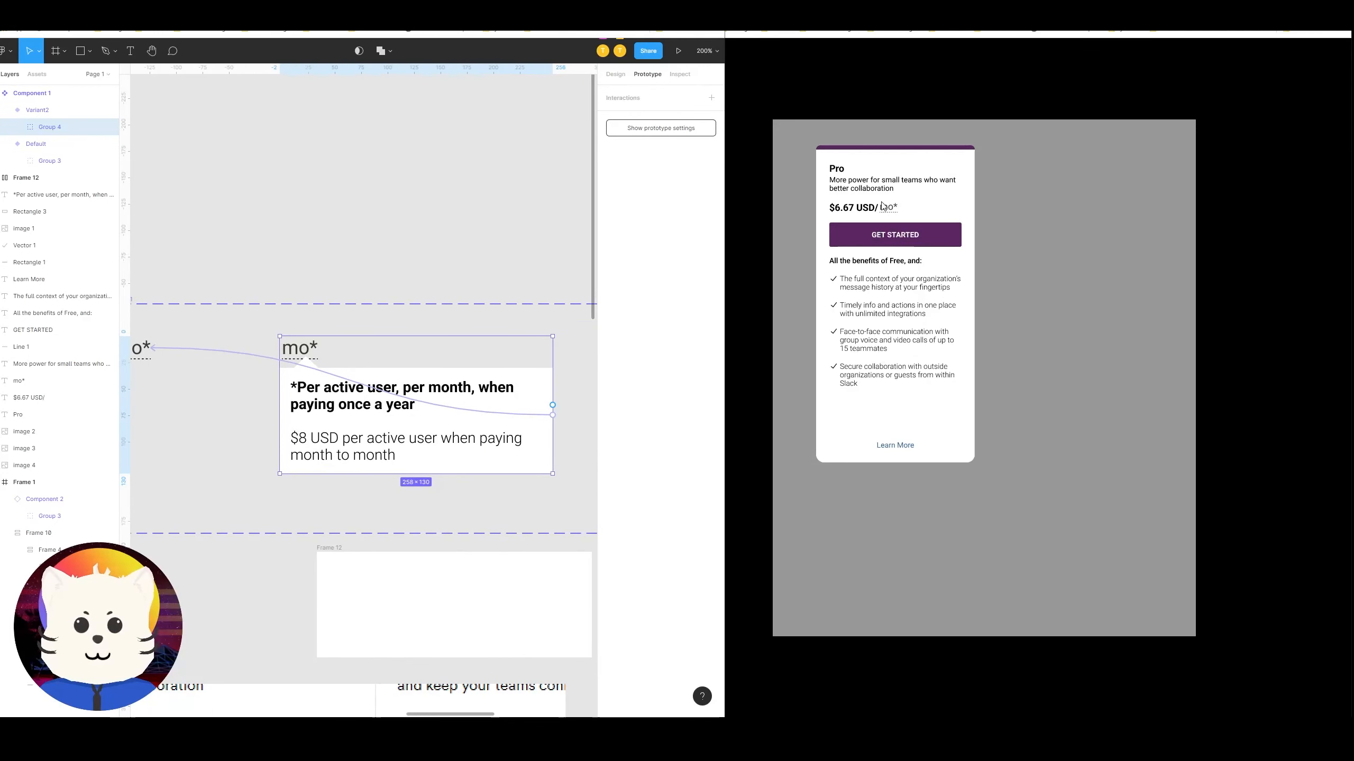
# Step: Remove the Mouse leave connection from the inner tooltip group
pyautogui.moveTo(380, 310); pyautogui.dragTo(355, 357)
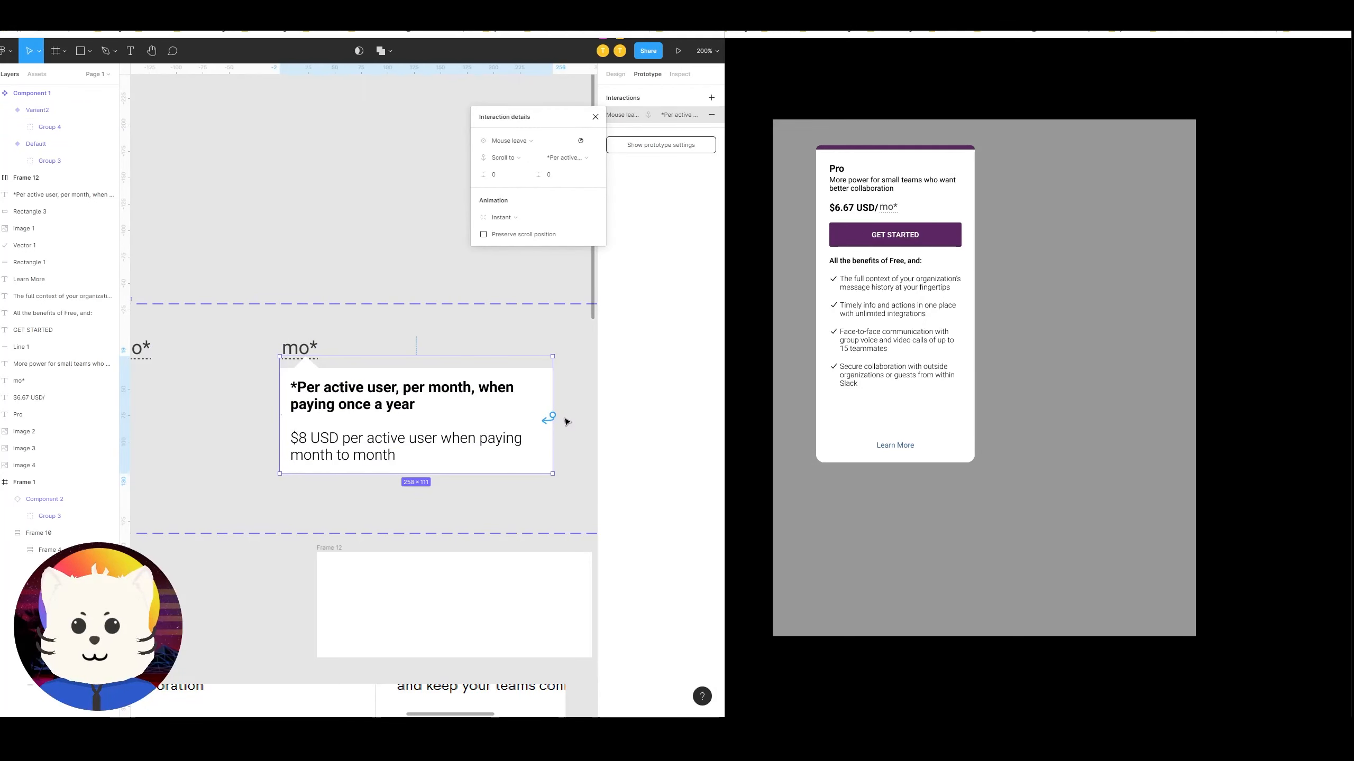
pyautogui.moveTo(565, 420); pyautogui.dragTo(516, 423)
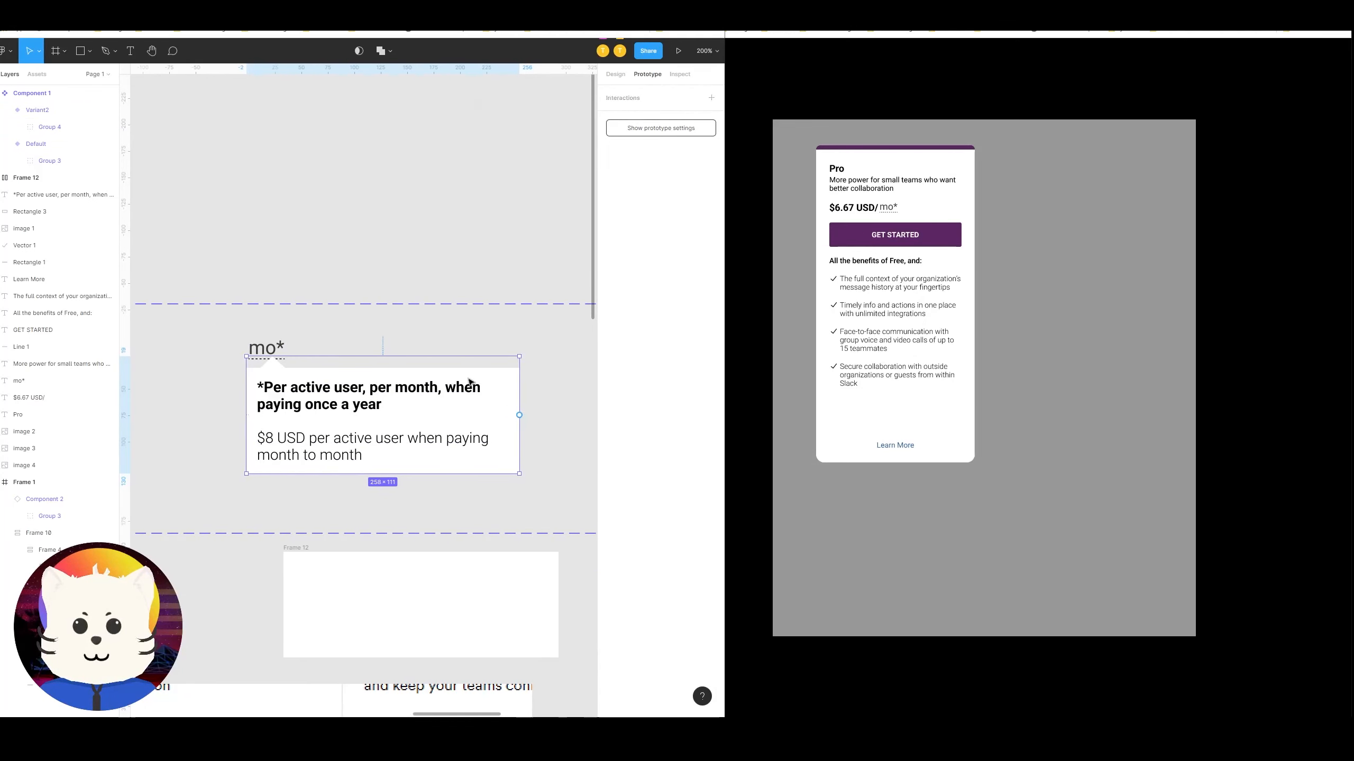
pyautogui.click(282, 350)
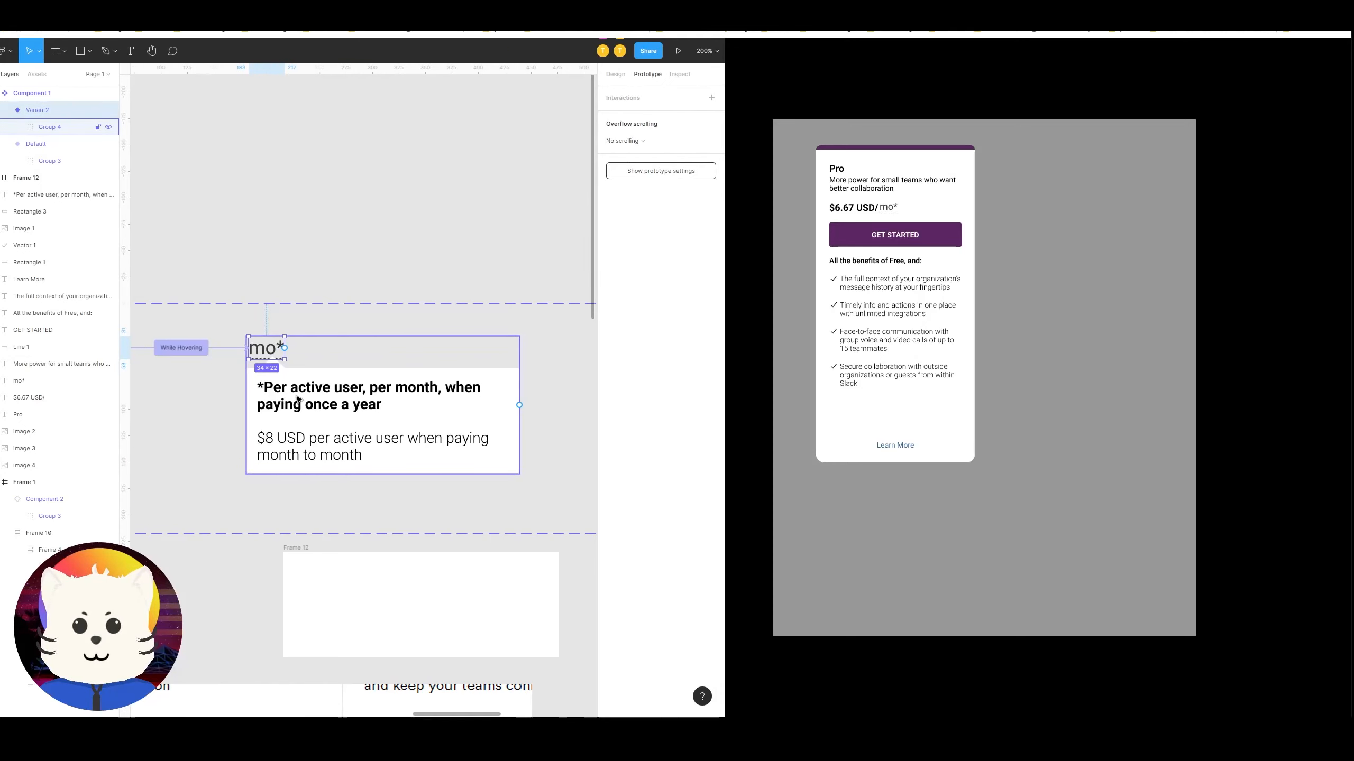
# Step: Connect the outer group in Variant2 back to Default with a Mouse leave trigger and the Change to action
pyautogui.moveTo(520, 405); pyautogui.dragTo(213, 350)
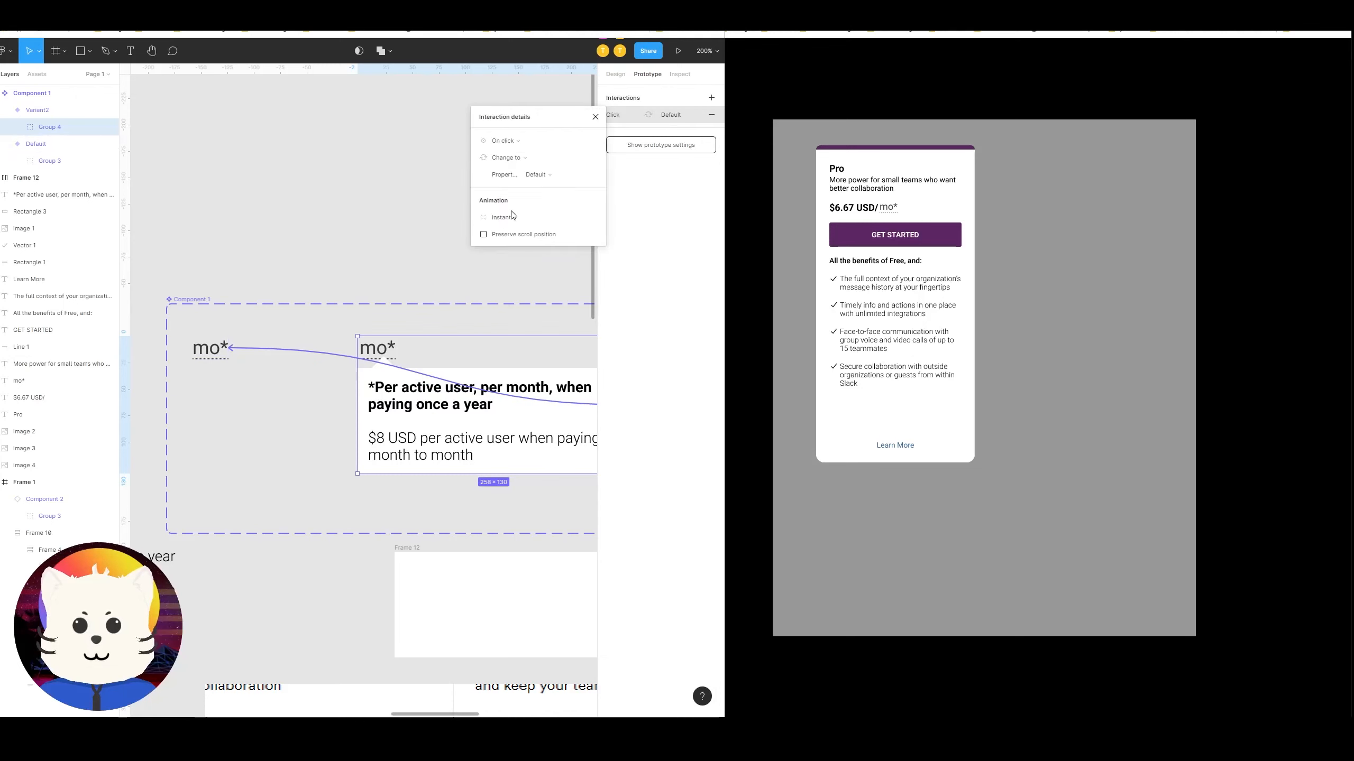
pyautogui.click(517, 159)
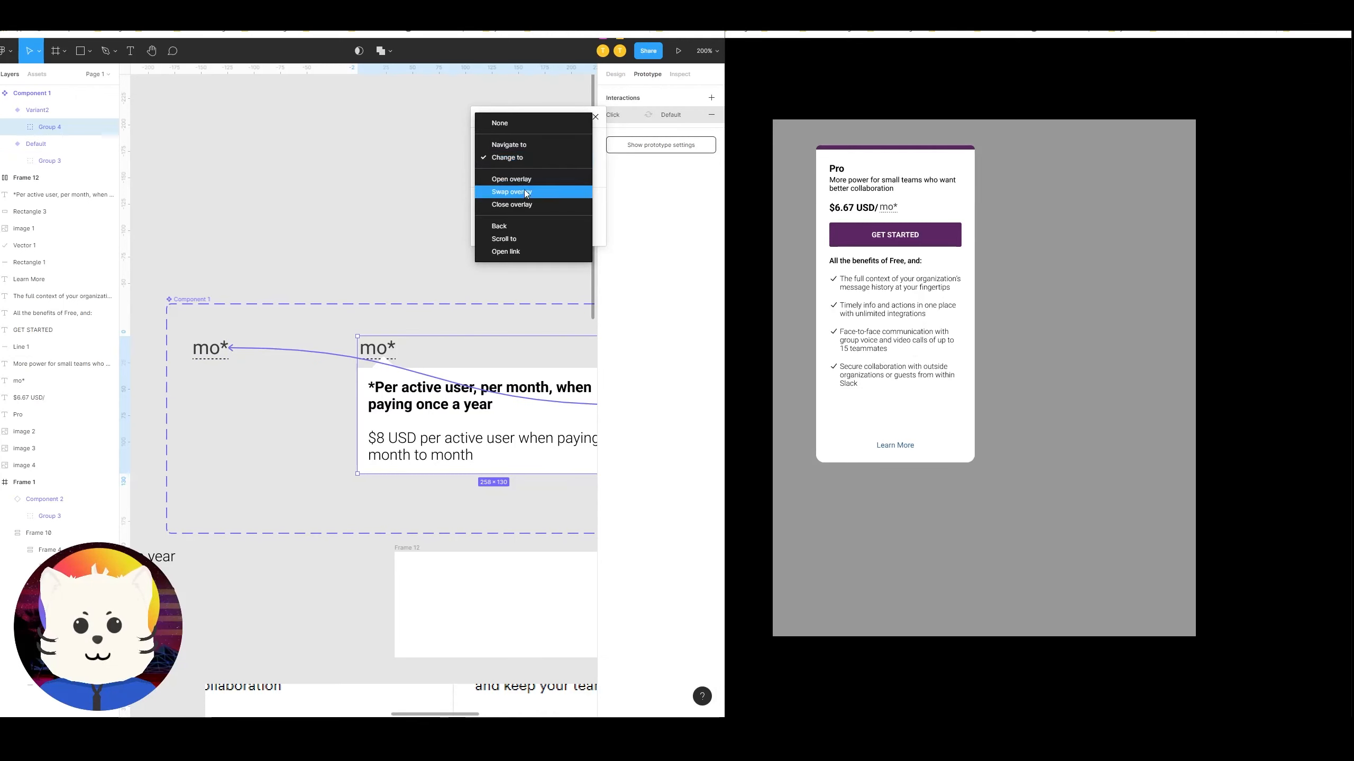
pyautogui.click(523, 160)
pyautogui.click(516, 151)
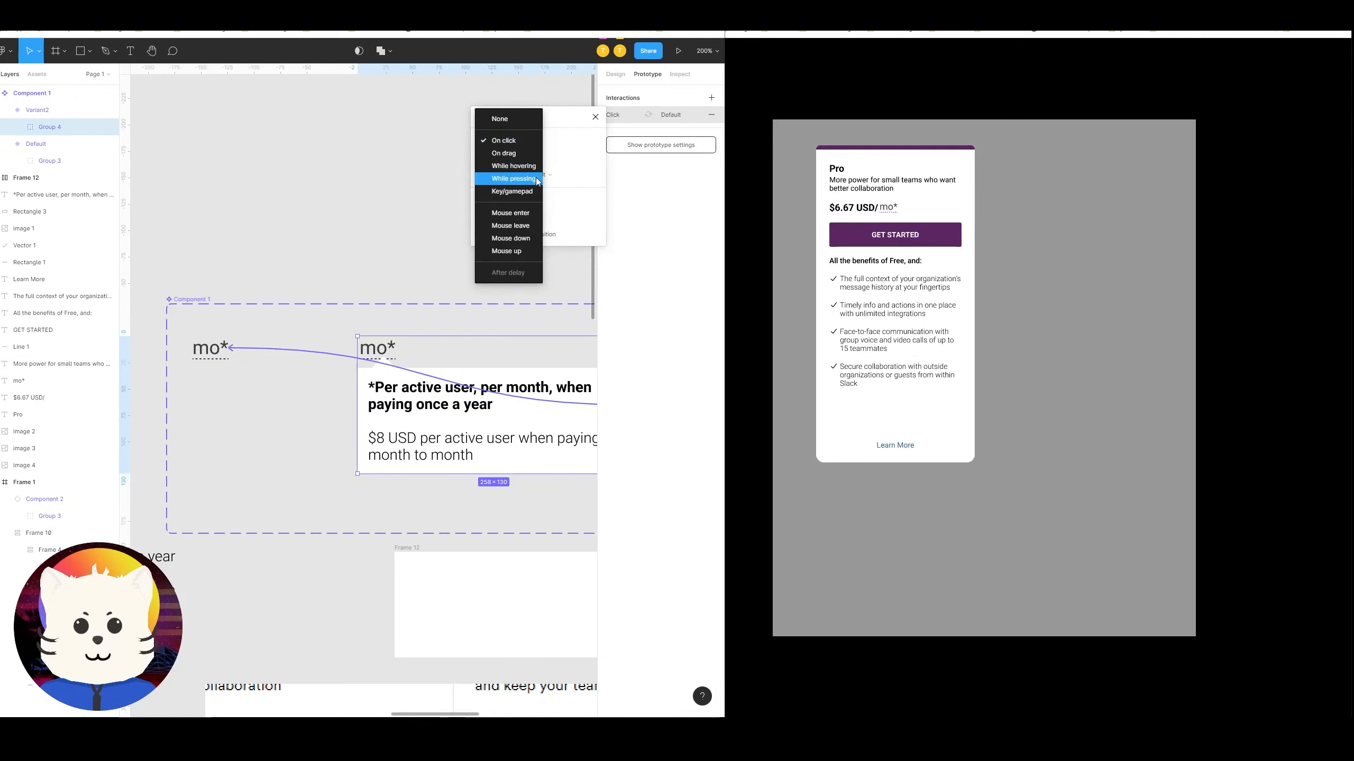
pyautogui.click(520, 229)
pyautogui.moveTo(888, 211)
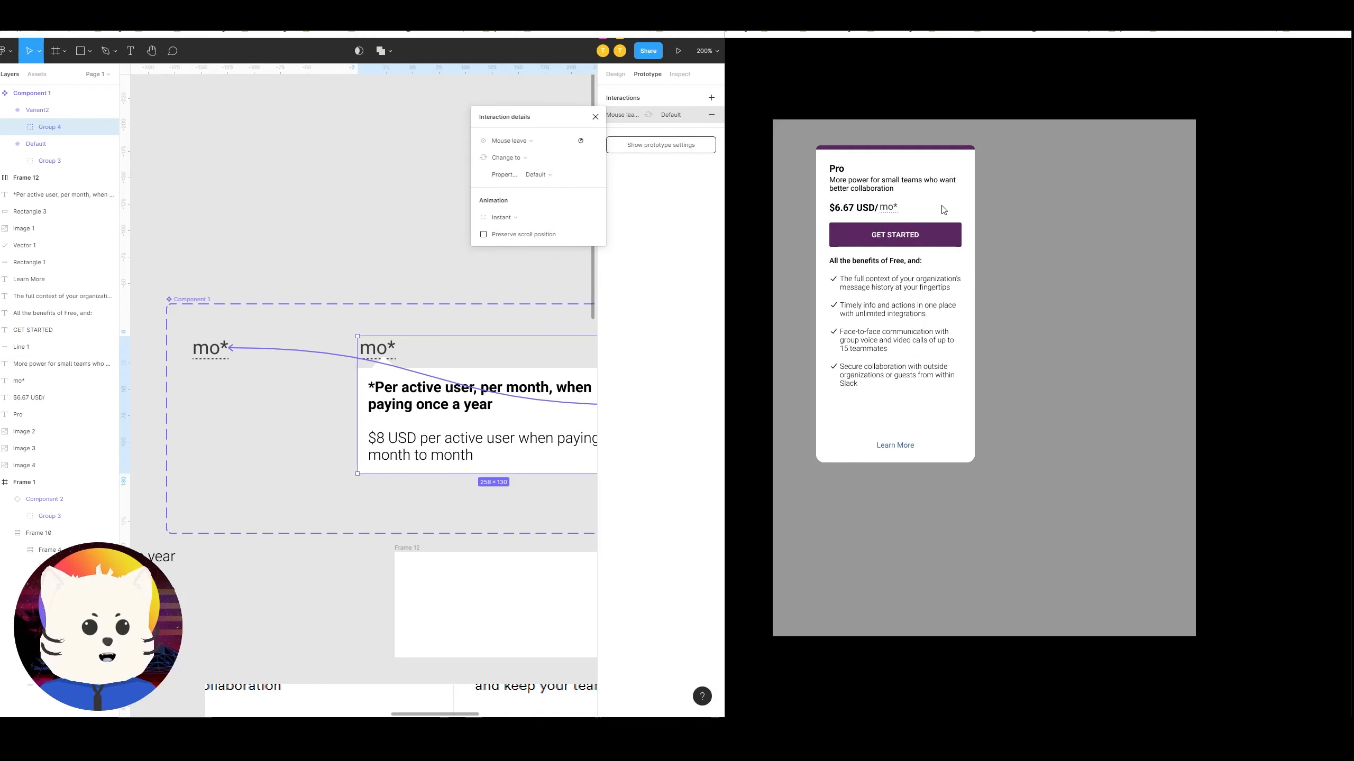
# Step: Examine the "mo*" instance on the Pro card in Frame 1 along with its inherited variant interactions and surrounding frames
pyautogui.click(276, 216)
pyautogui.scroll(-5, 272, 211)
pyautogui.scroll(5, 456, 202)
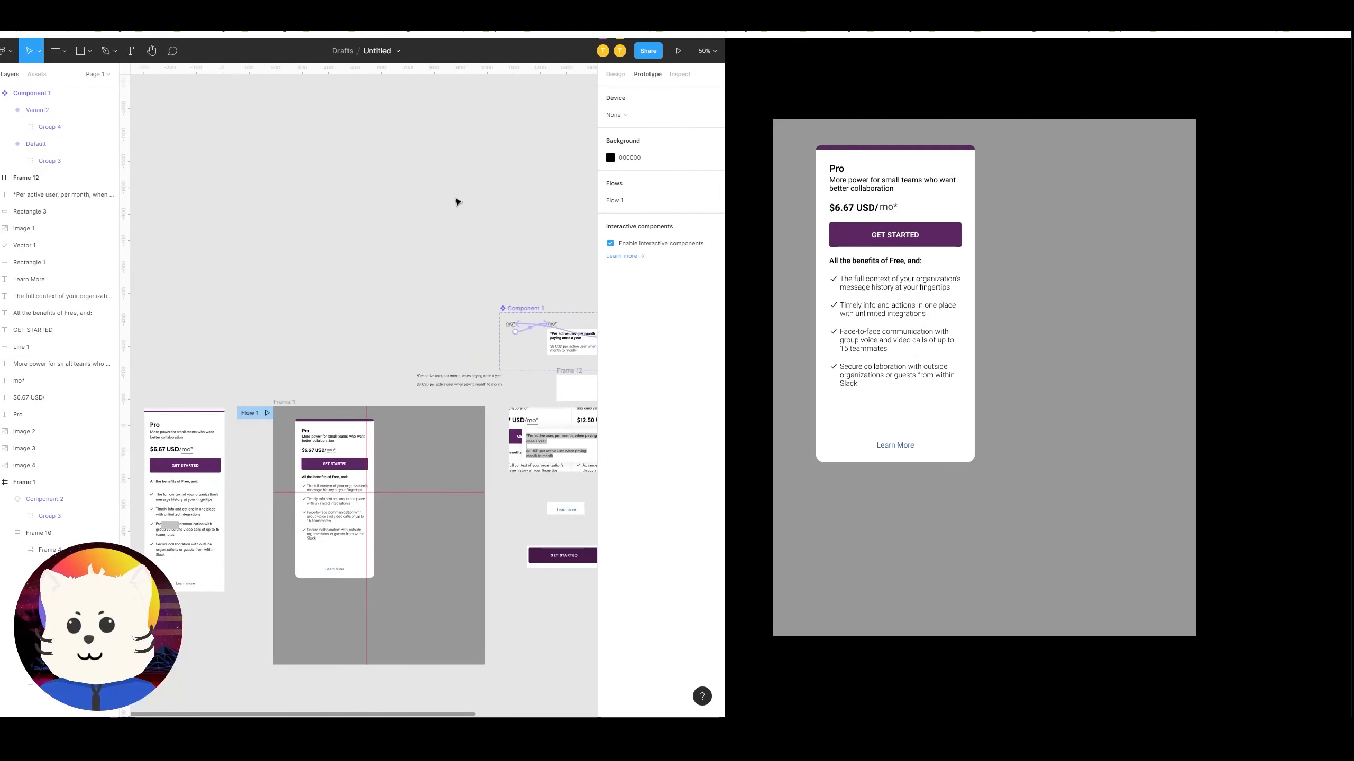
pyautogui.scroll(-3, 456, 202)
pyautogui.hscroll(-3, 341, 384)
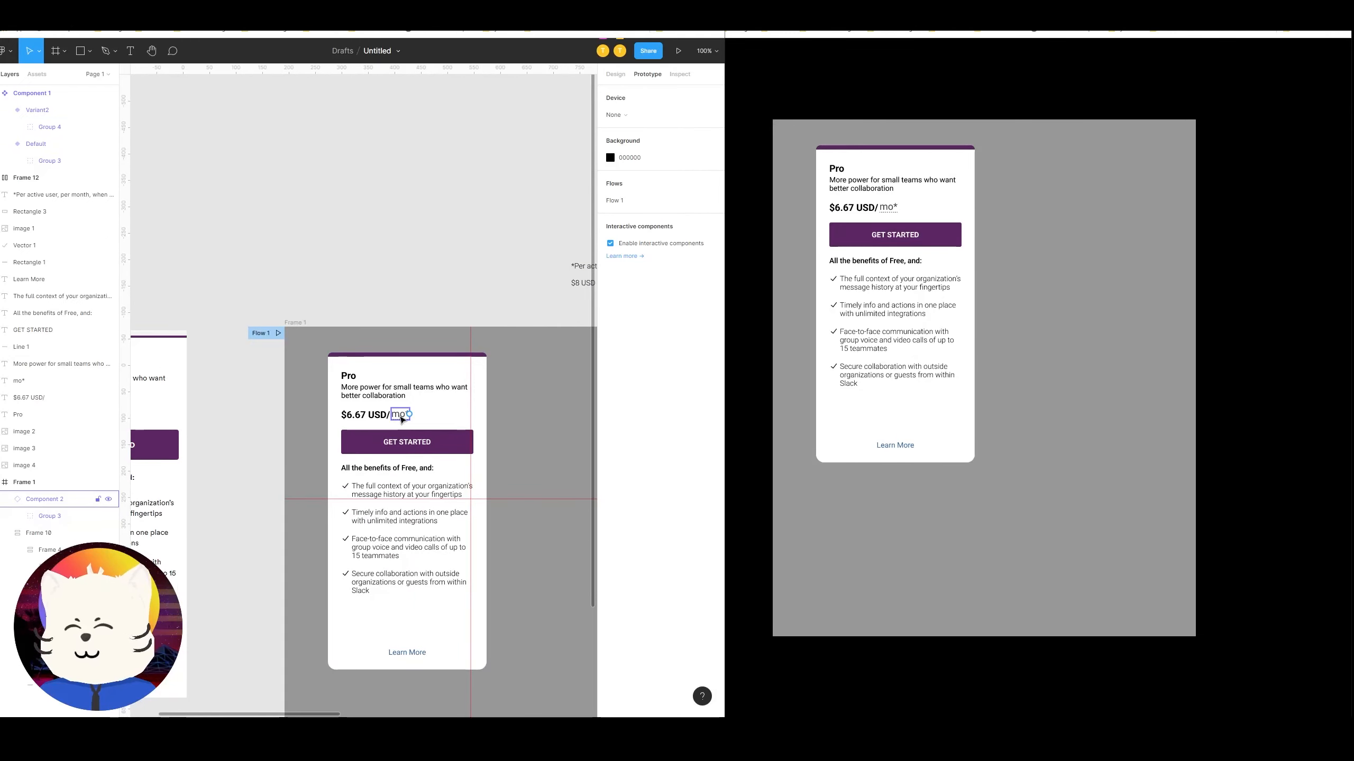
pyautogui.click(456, 428)
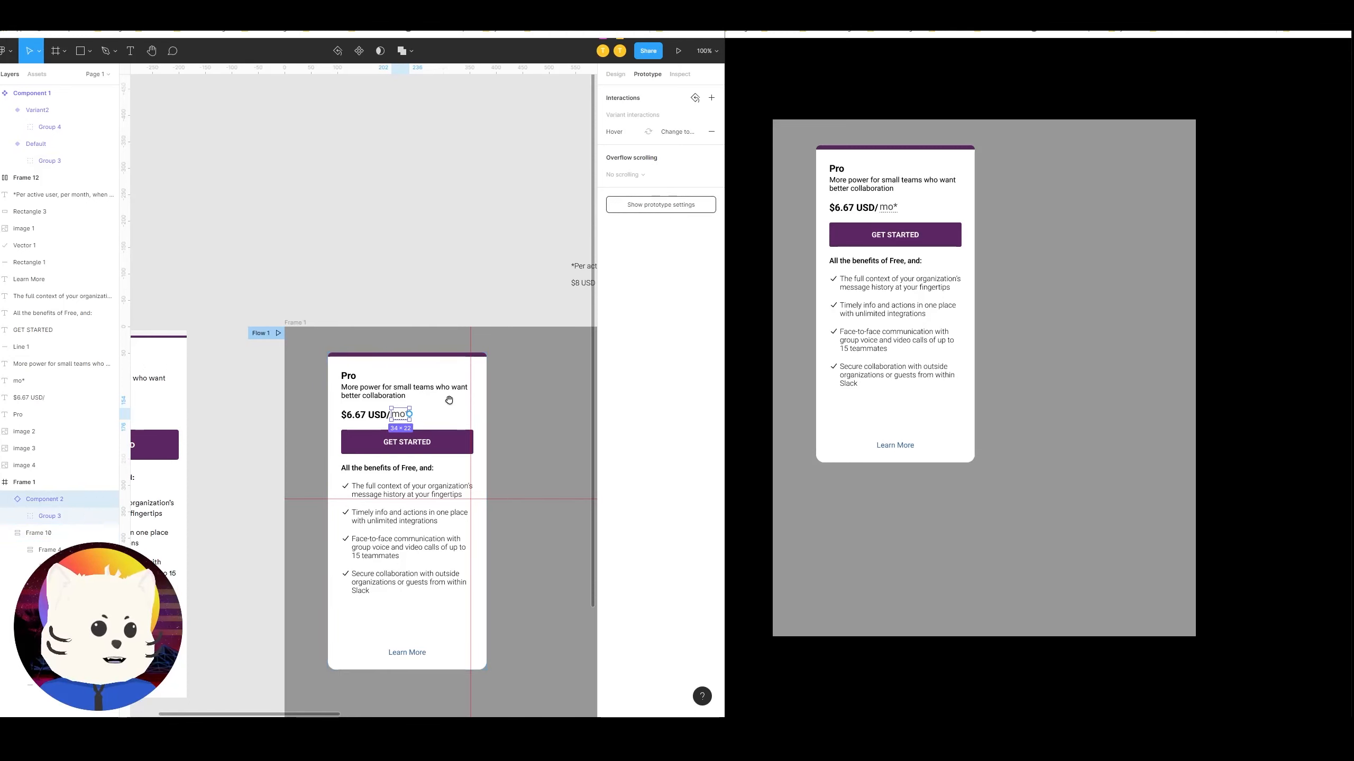
pyautogui.hscroll(2, 441, 400)
pyautogui.click(443, 406)
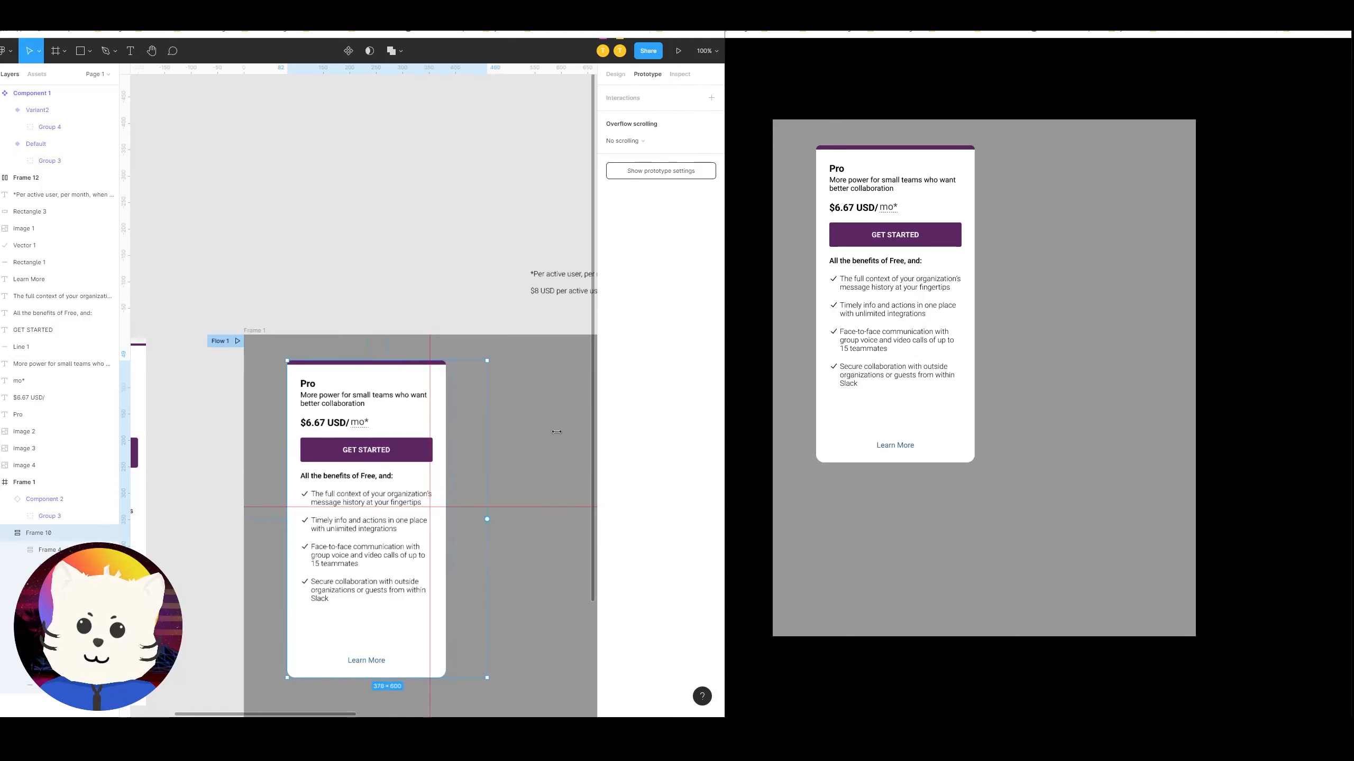
pyautogui.click(442, 432)
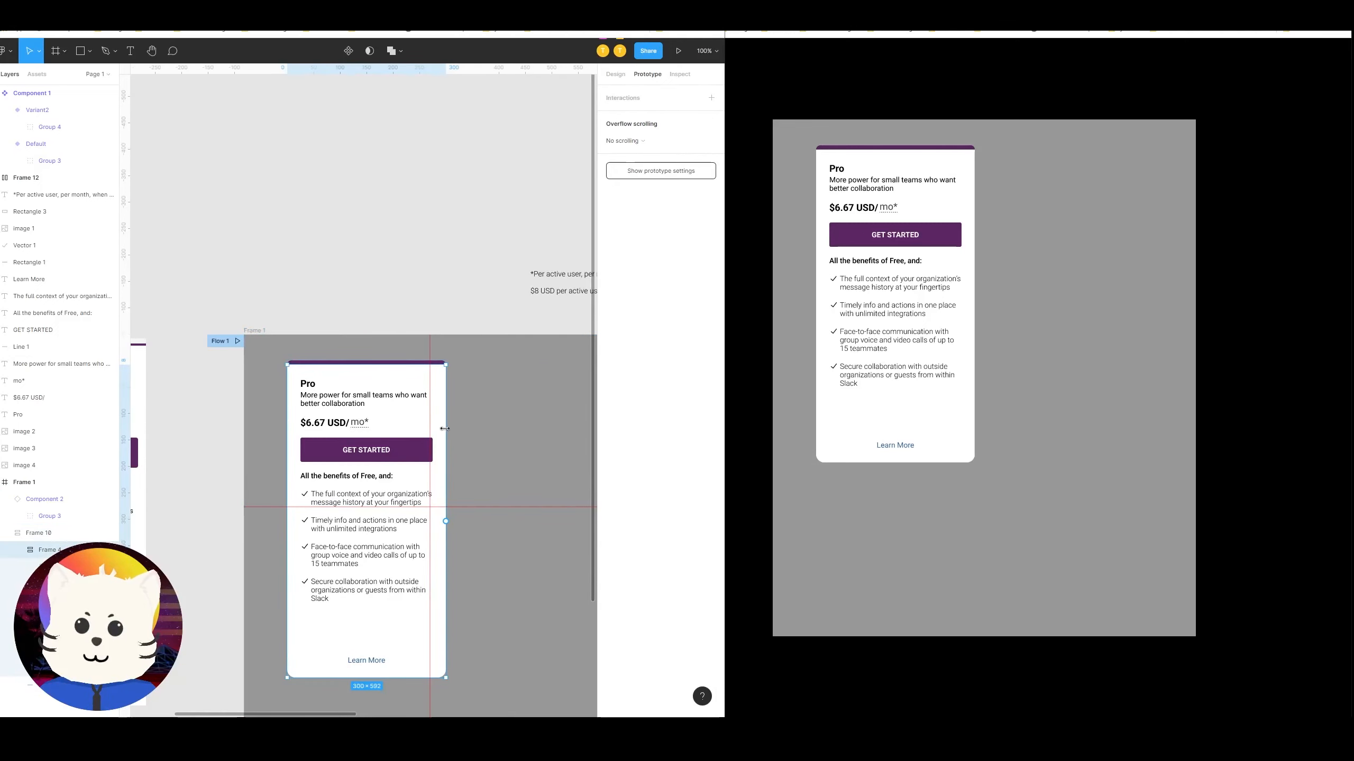
pyautogui.click(488, 438)
pyautogui.scroll(-1, 444, 438)
pyautogui.click(386, 395)
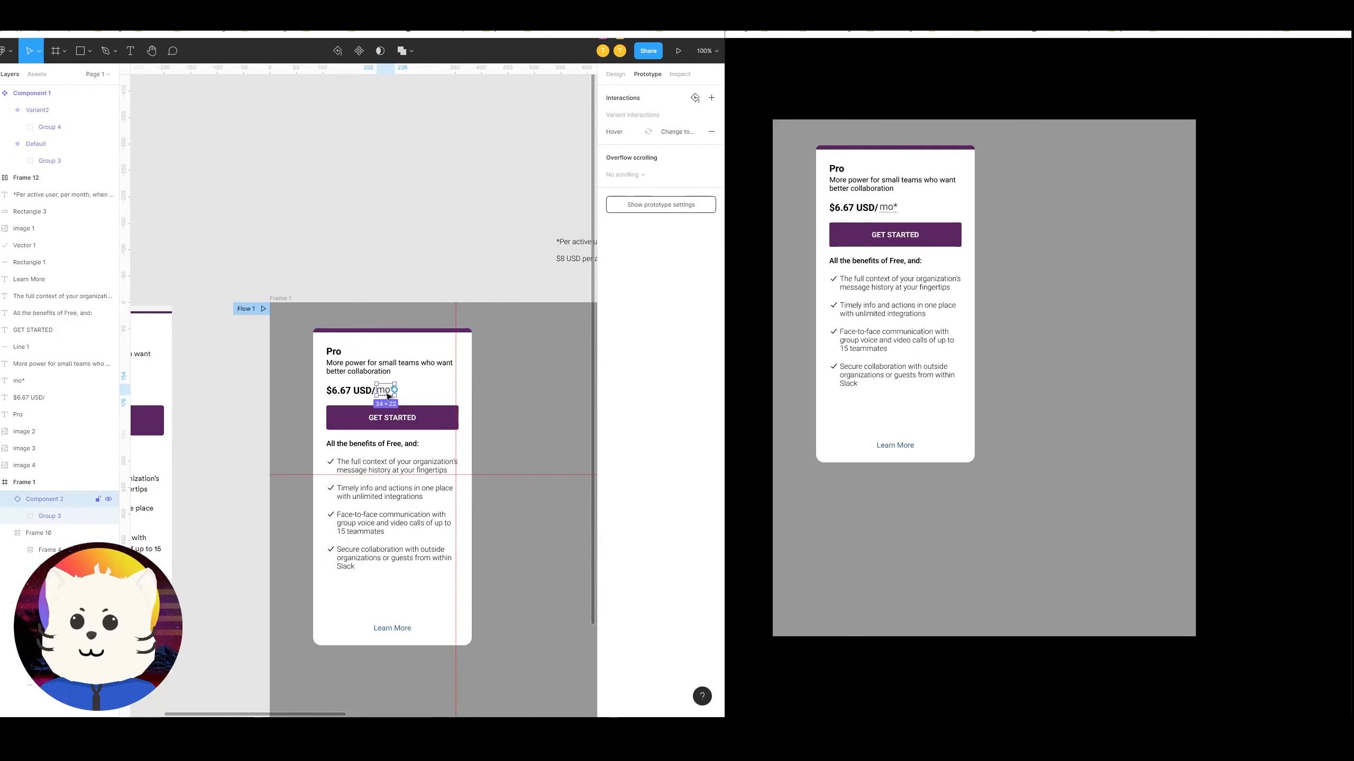
pyautogui.moveTo(387, 395); pyautogui.dragTo(445, 376)
pyautogui.hotkey('ctrl', 'z')
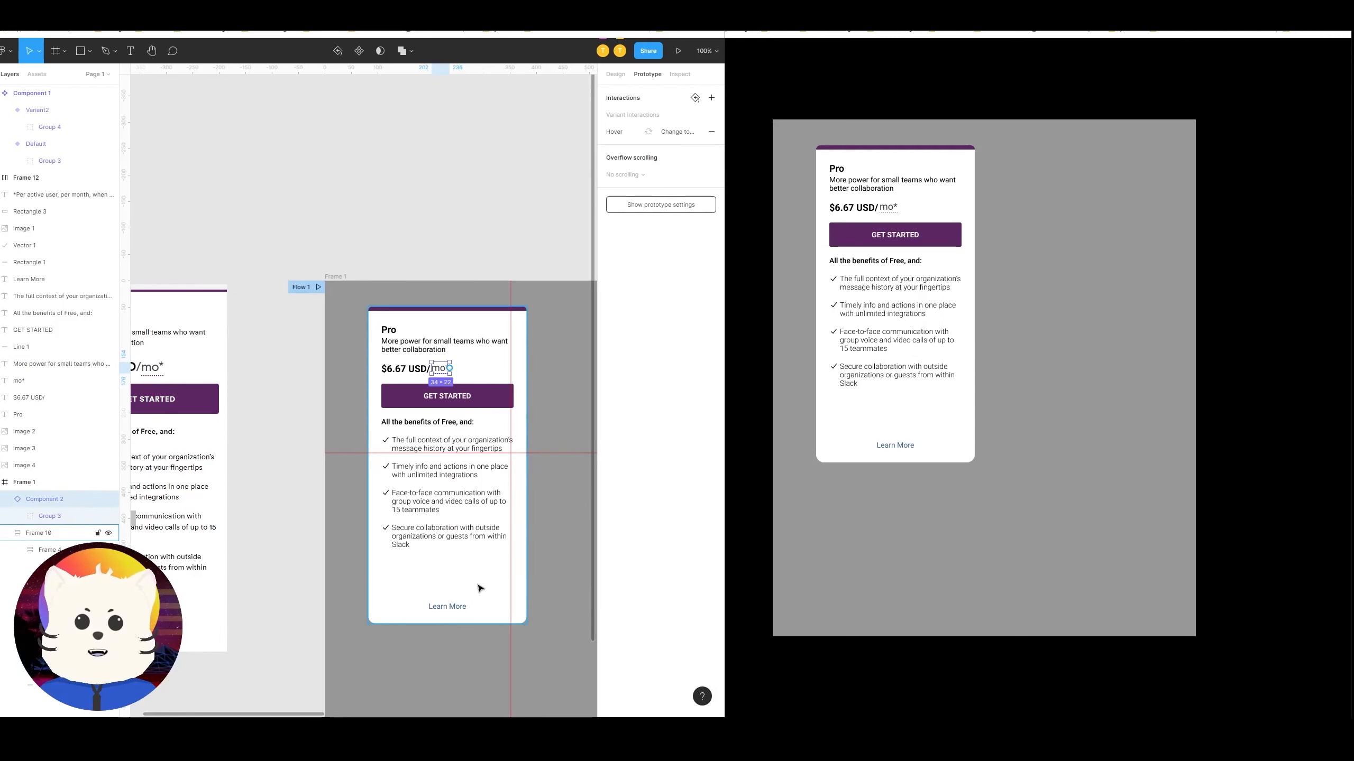
# Step: Try enlarging the Default variant of Component 1 to about 129 × 137, and undo the resize
pyautogui.moveTo(589, 159); pyautogui.dragTo(233, 389)
pyautogui.moveTo(456, 285); pyautogui.dragTo(393, 309)
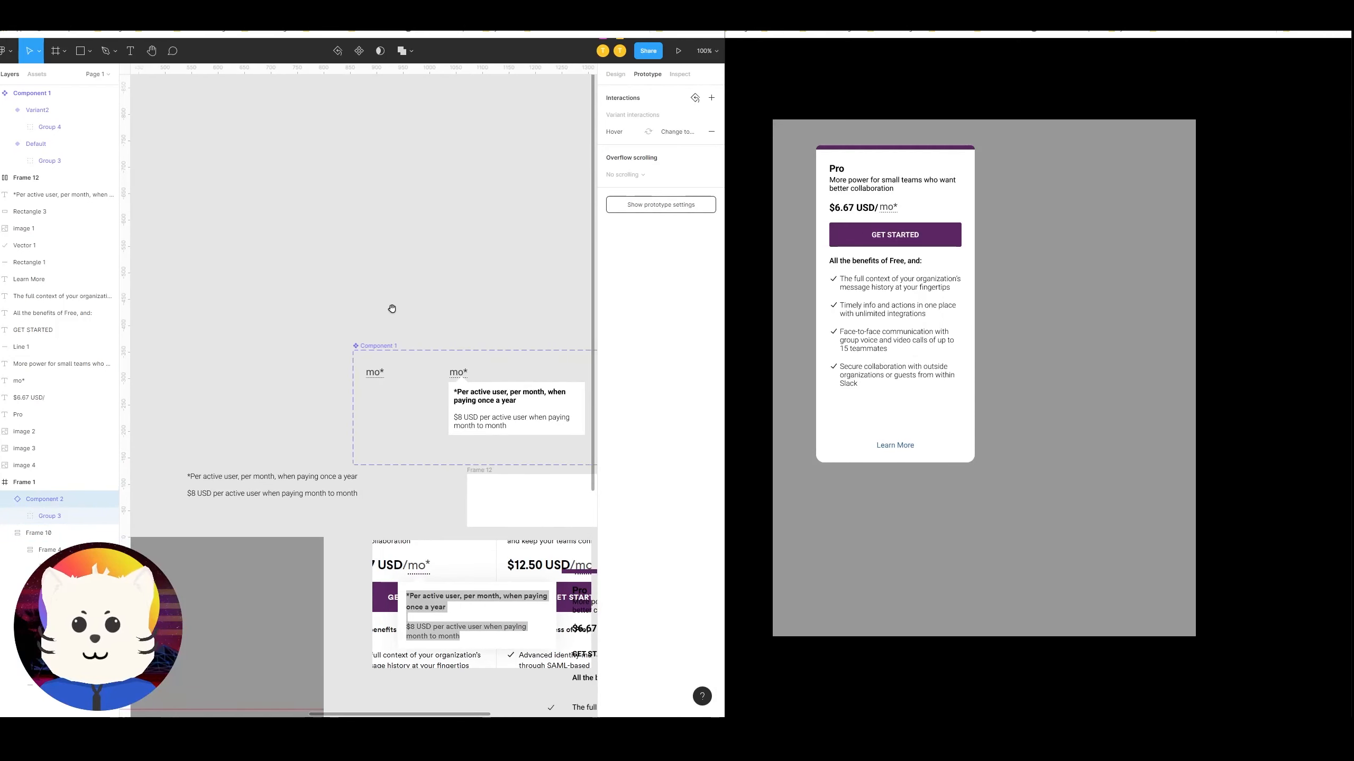
pyautogui.press('+')
pyautogui.moveTo(442, 352); pyautogui.dragTo(318, 375)
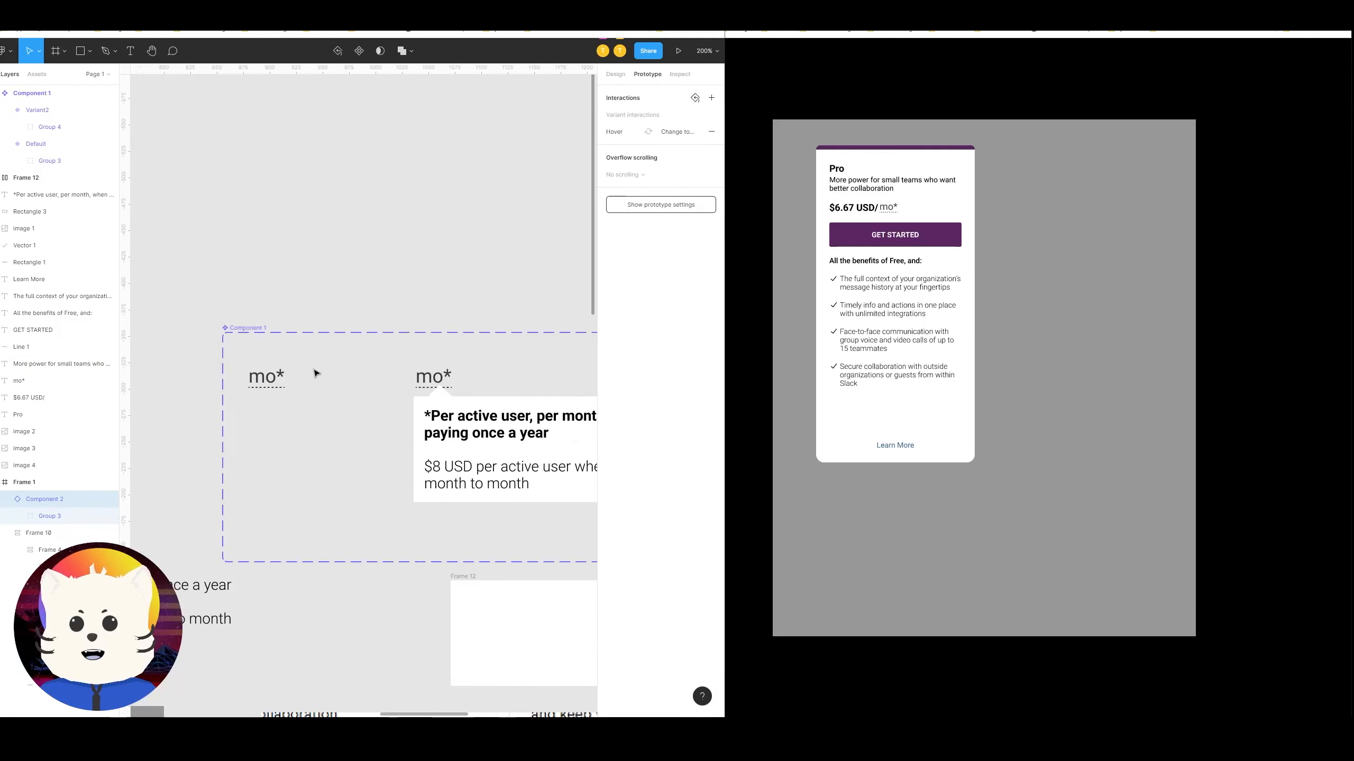
pyautogui.click(278, 387)
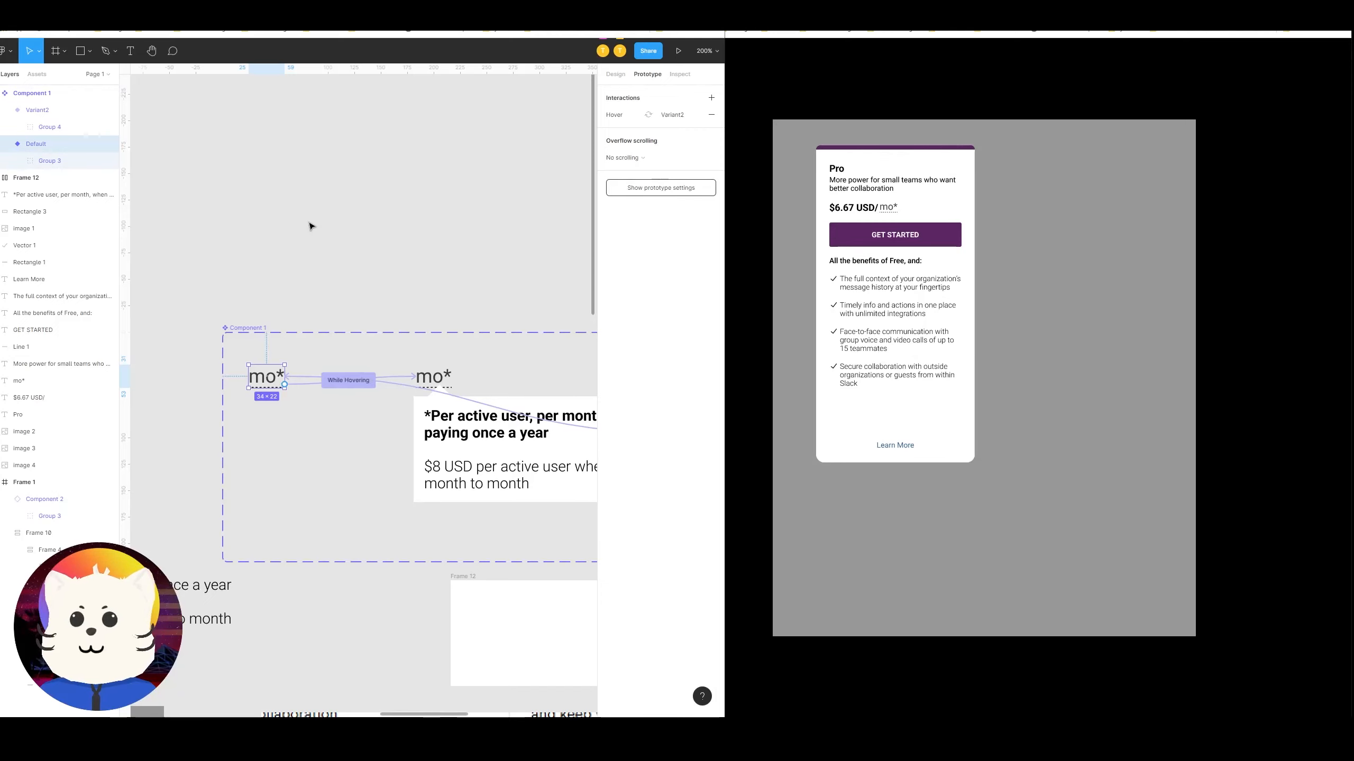
pyautogui.click(432, 377)
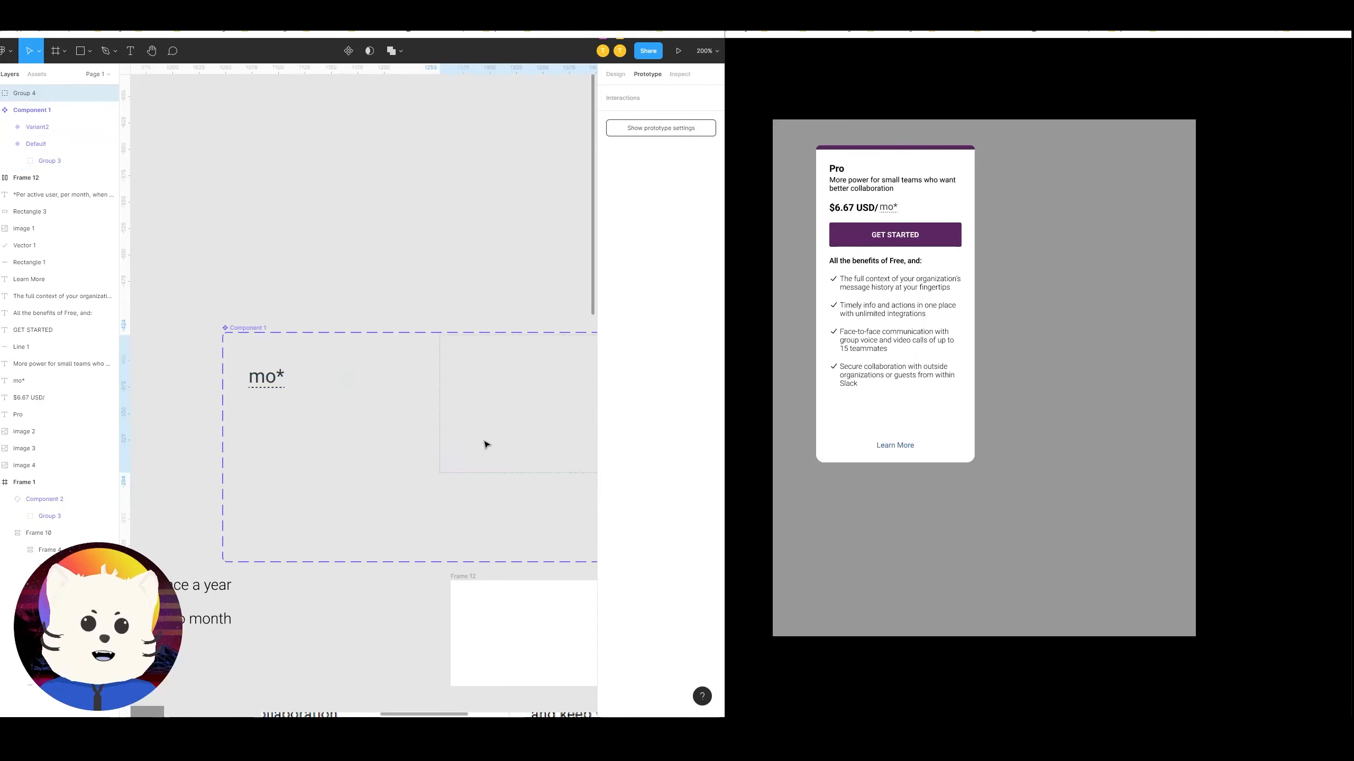
pyautogui.click(267, 388)
pyautogui.moveTo(267, 389); pyautogui.dragTo(383, 473)
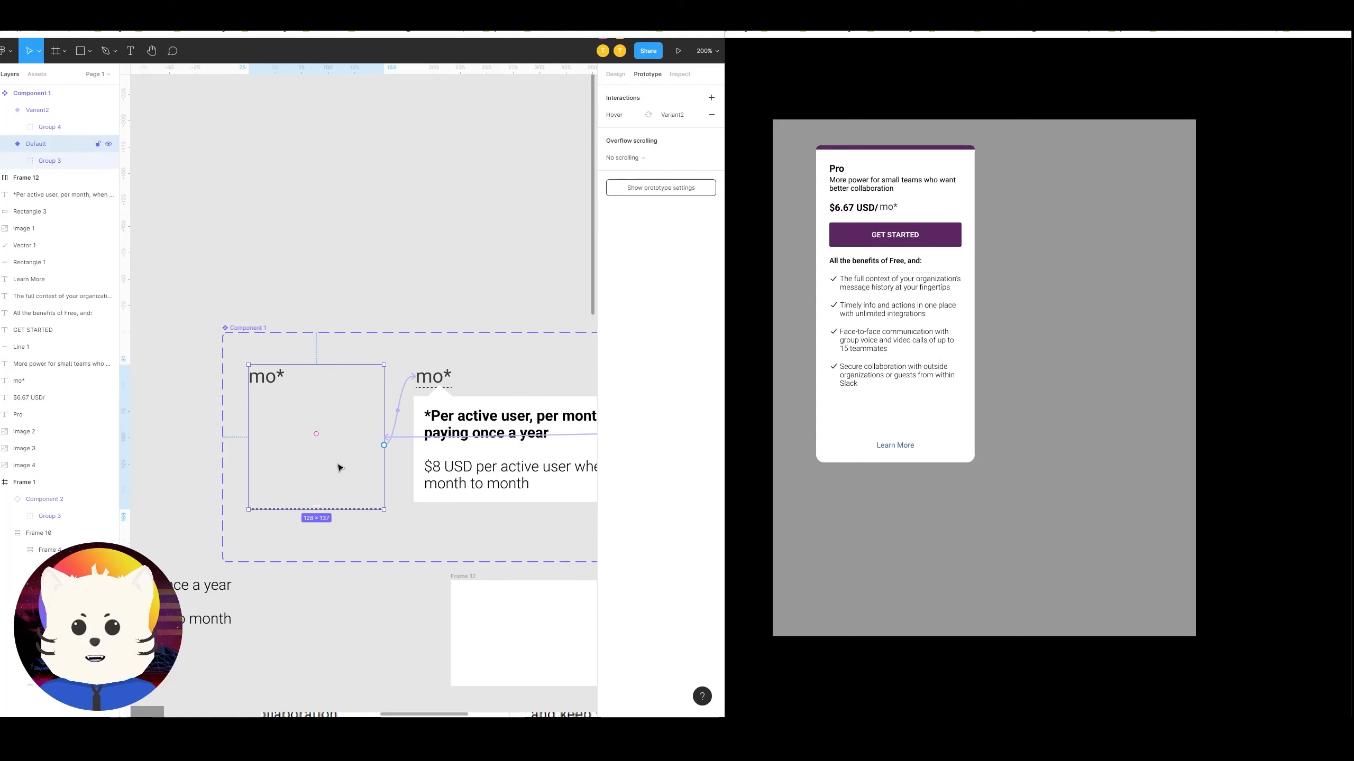
pyautogui.hotkey('ctrl', 'z')
pyautogui.hotkey('ctrl', 'z')
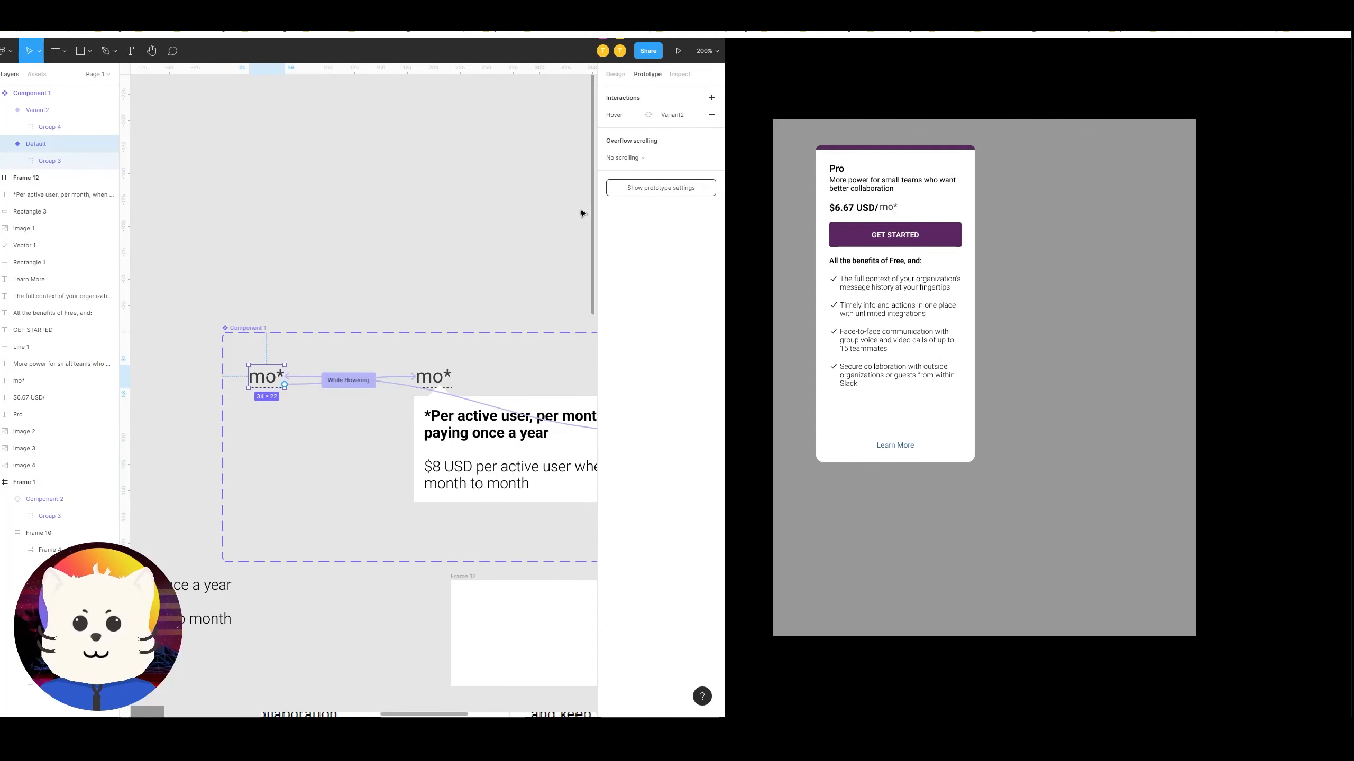
# Step: Examine the design properties of Default and Variant2, the groups nested inside Variant2, and the hover behaviour in the prototype preview
pyautogui.click(615, 74)
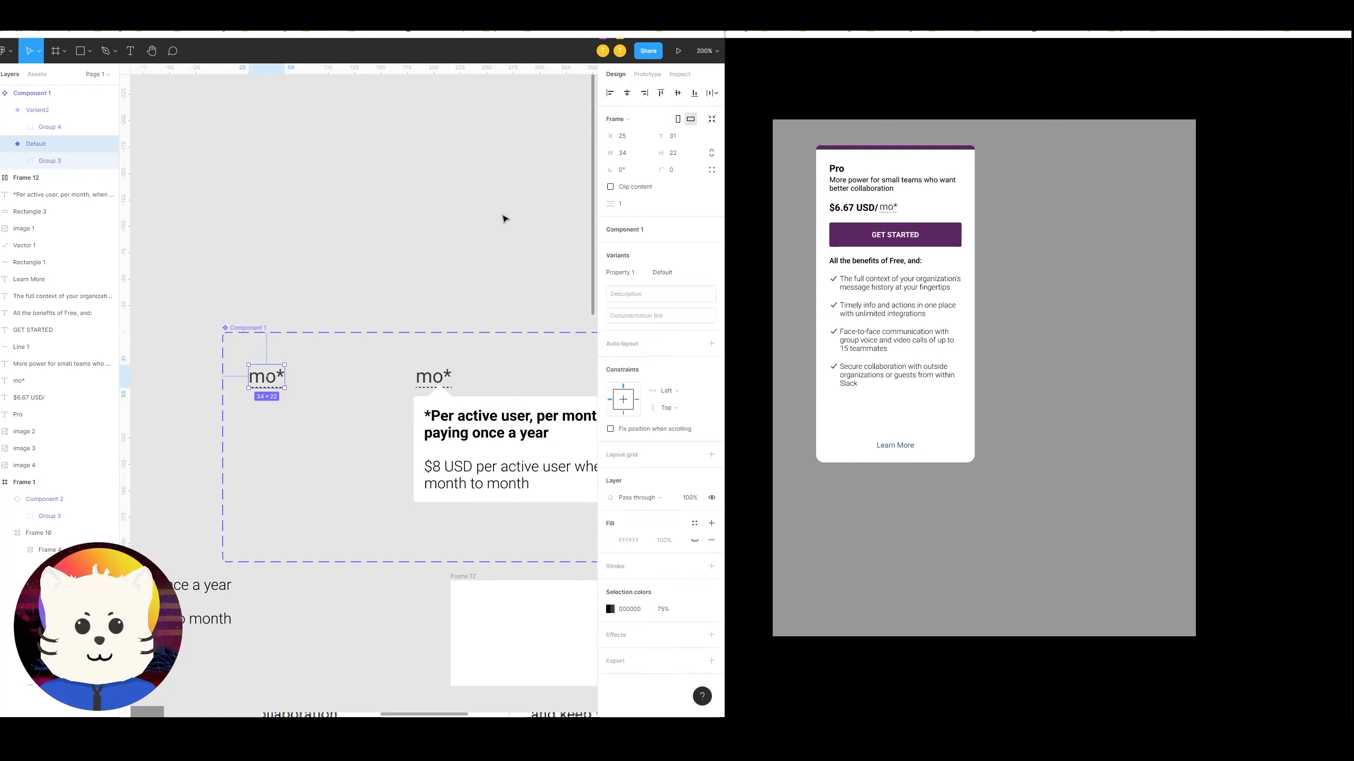
pyautogui.click(479, 230)
pyautogui.hscroll(3, 402, 234)
pyautogui.click(359, 379)
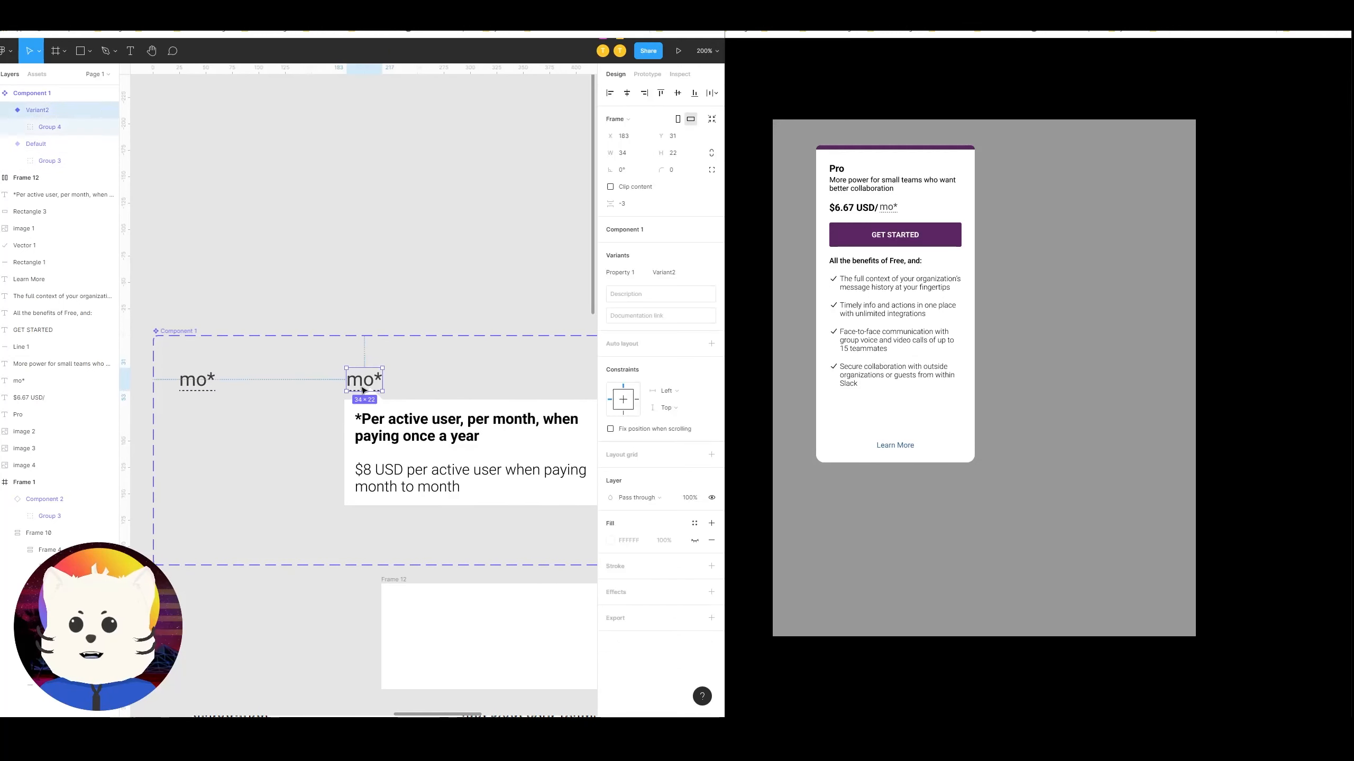
pyautogui.click(495, 453)
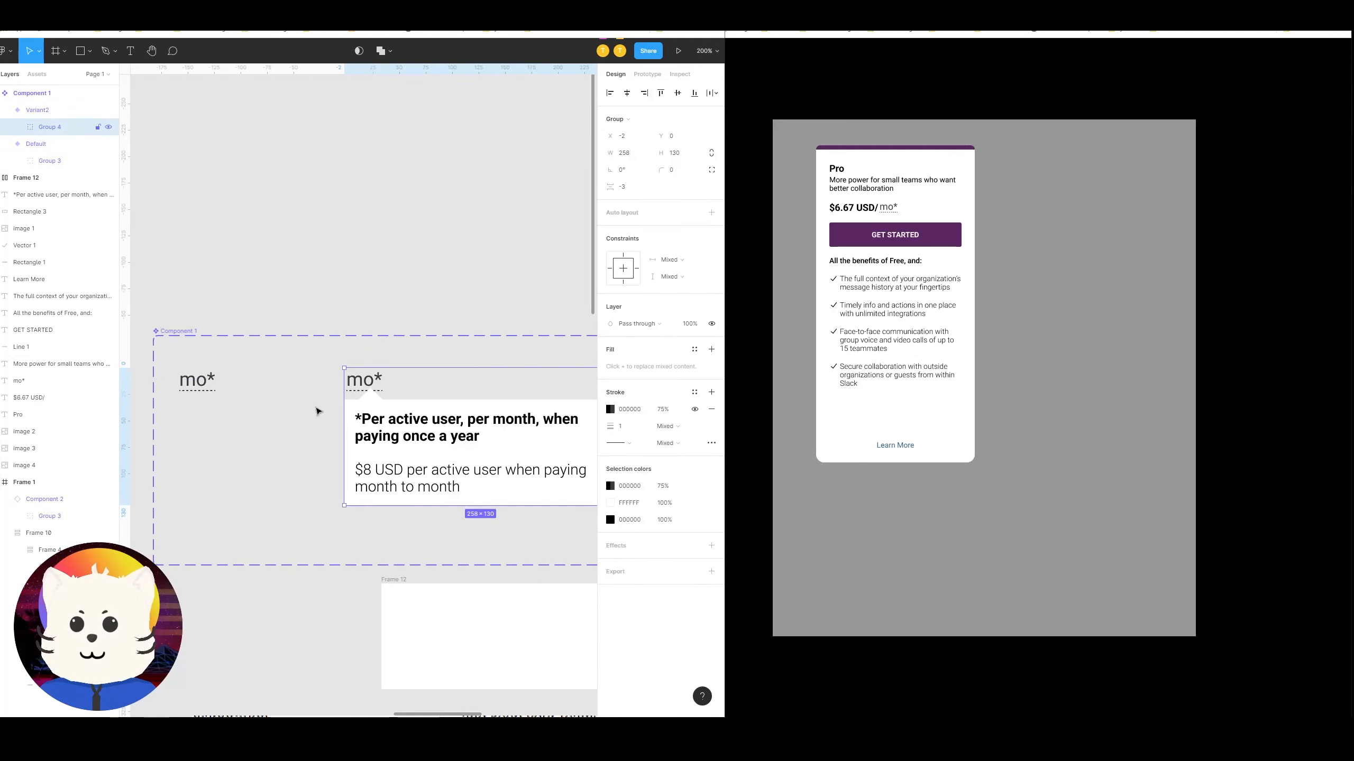
pyautogui.click(17, 127)
pyautogui.click(62, 144)
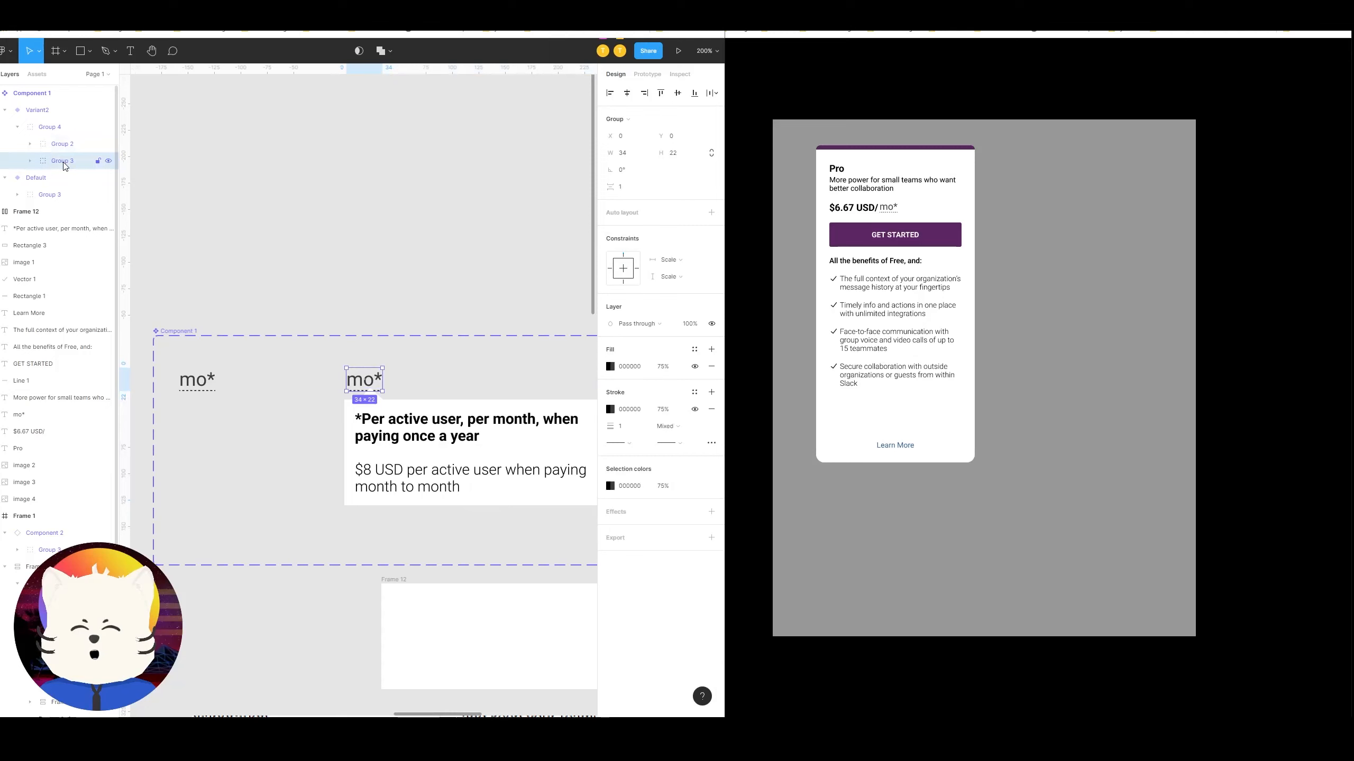
pyautogui.click(17, 127)
pyautogui.moveTo(382, 350); pyautogui.dragTo(264, 298)
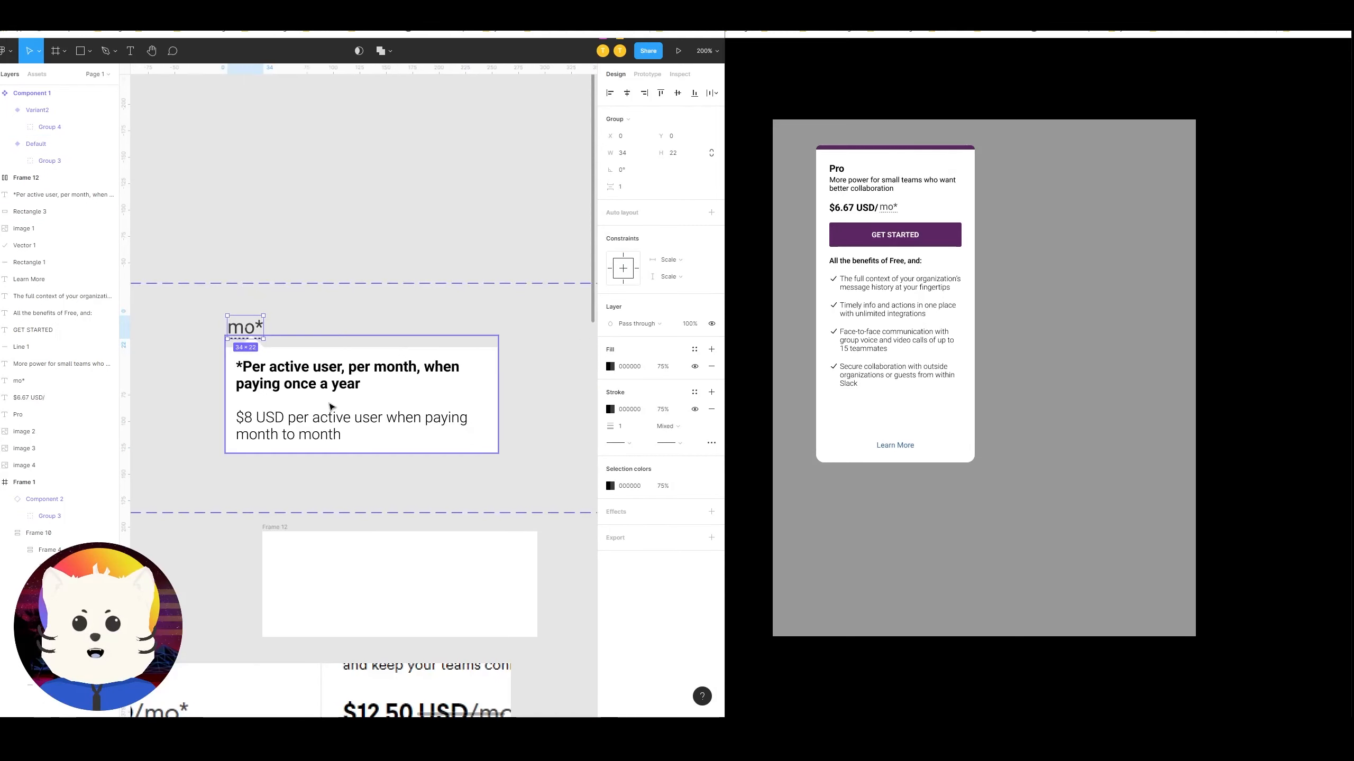
pyautogui.click(352, 399)
pyautogui.click(139, 147)
pyautogui.click(50, 127)
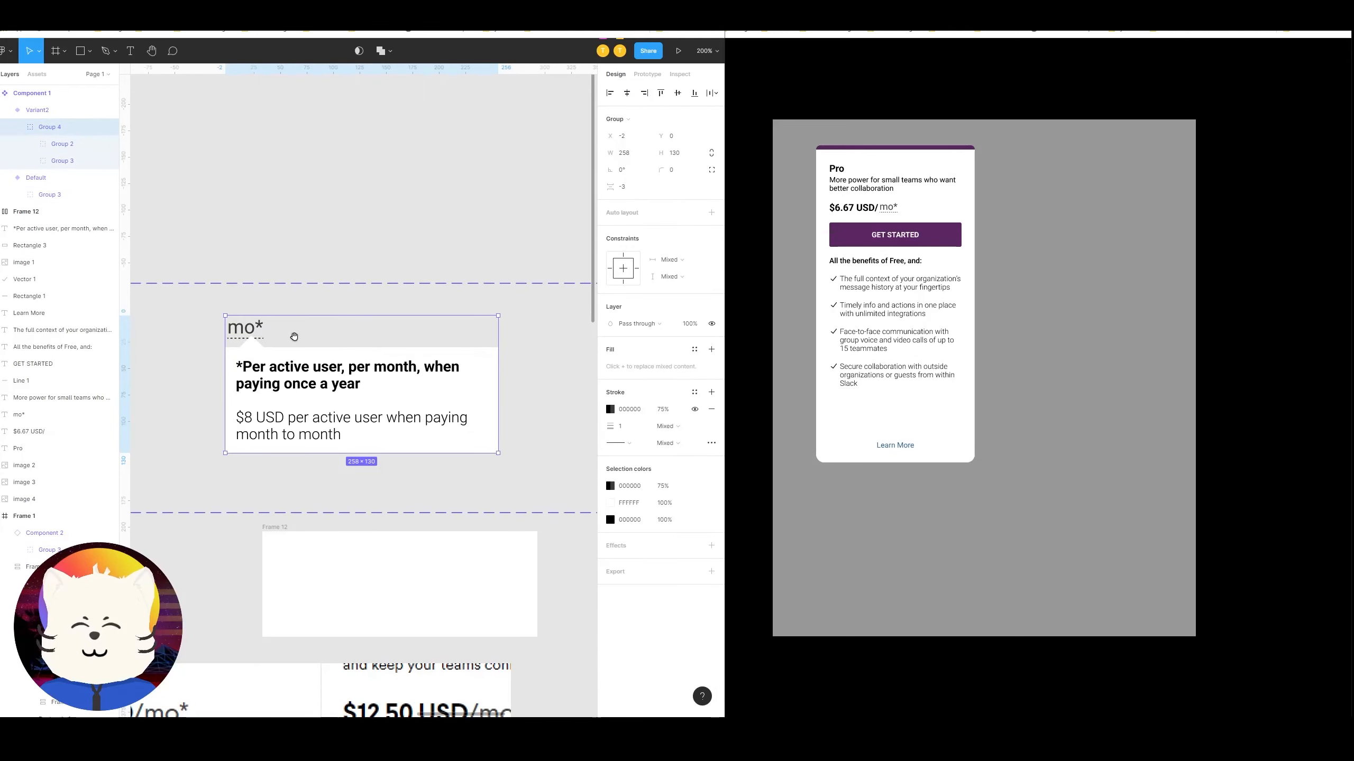
pyautogui.moveTo(389, 330); pyautogui.dragTo(423, 326)
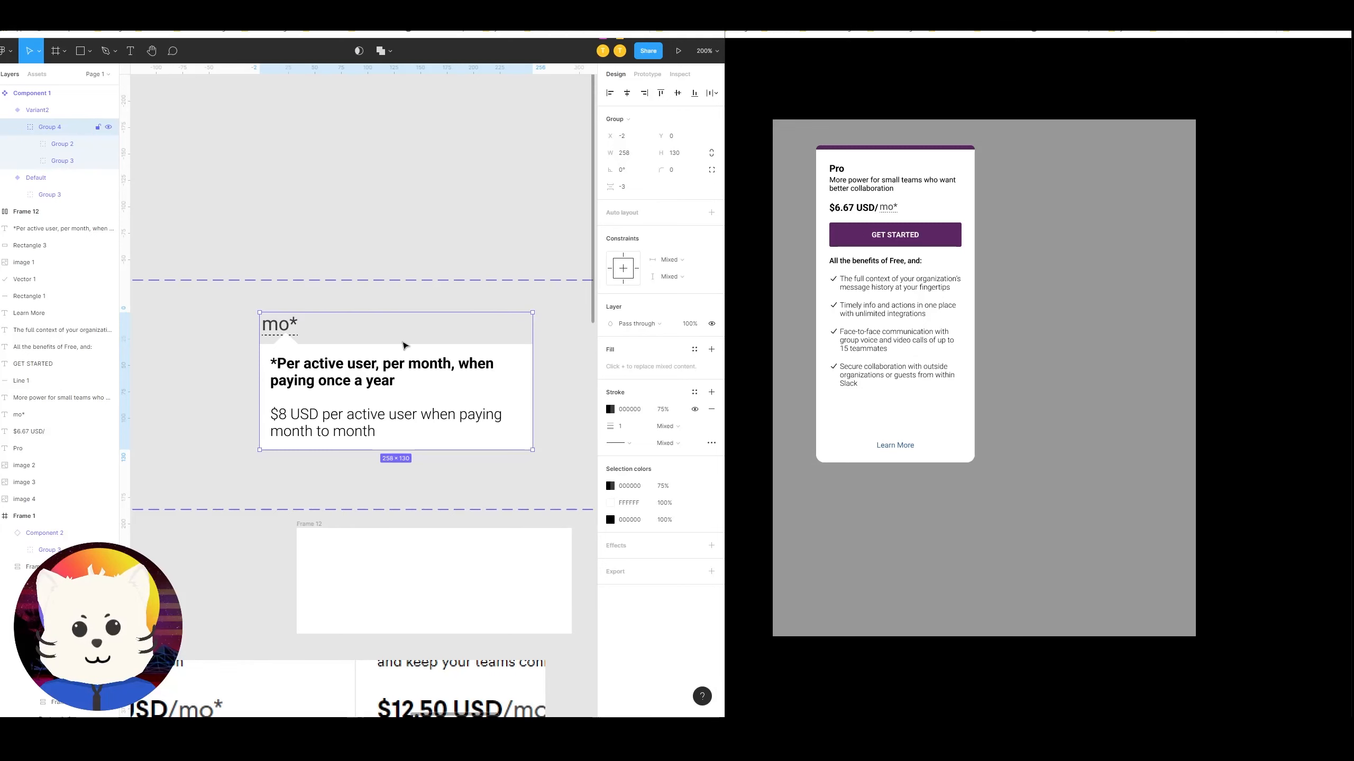
pyautogui.moveTo(335, 344); pyautogui.dragTo(382, 333)
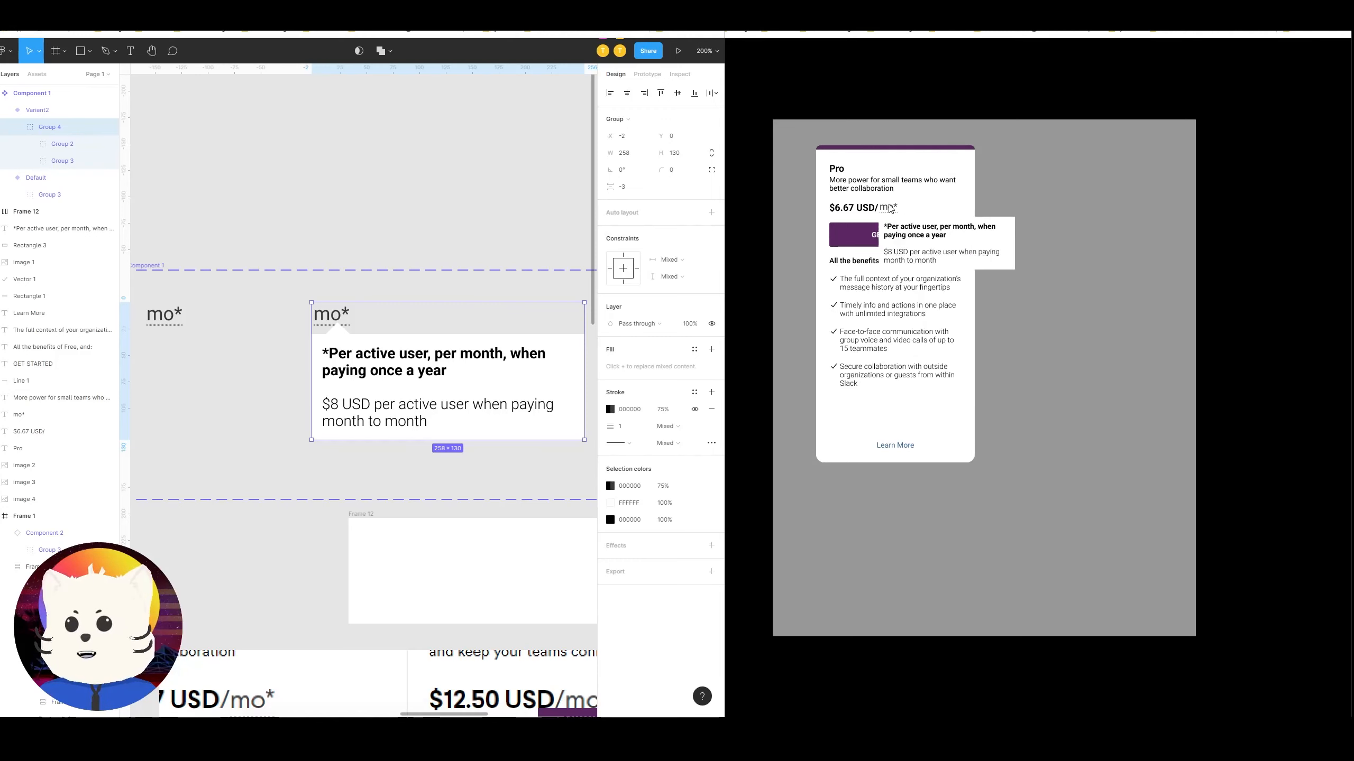
# Step: Place a copy of the Pro card's "GET STARTED" button on the empty canvas above Frame 1
pyautogui.click(448, 210)
pyautogui.press('-')
pyautogui.moveTo(194, 353); pyautogui.dragTo(613, 220)
pyautogui.click(356, 495)
pyautogui.click(356, 497)
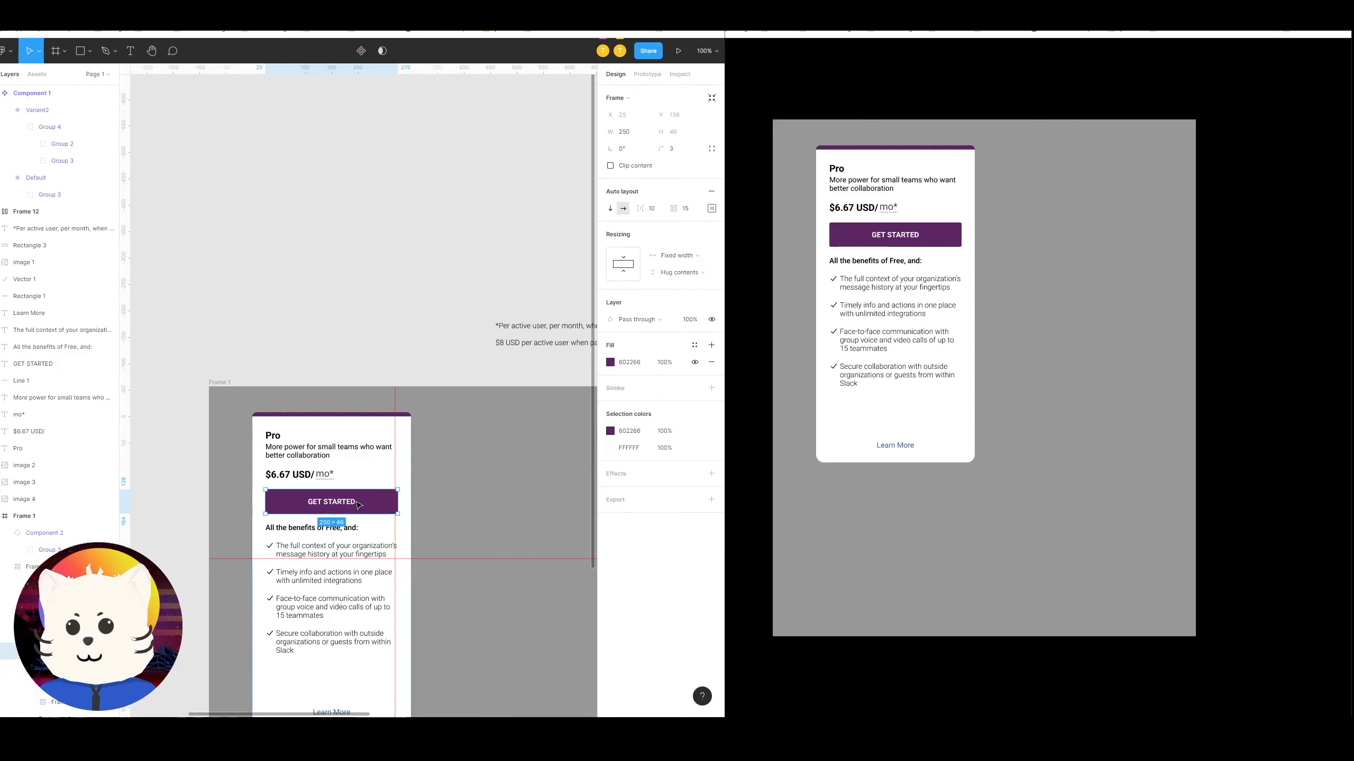
pyautogui.moveTo(356, 498); pyautogui.dragTo(432, 243)
pyautogui.scroll(2, 476, 258)
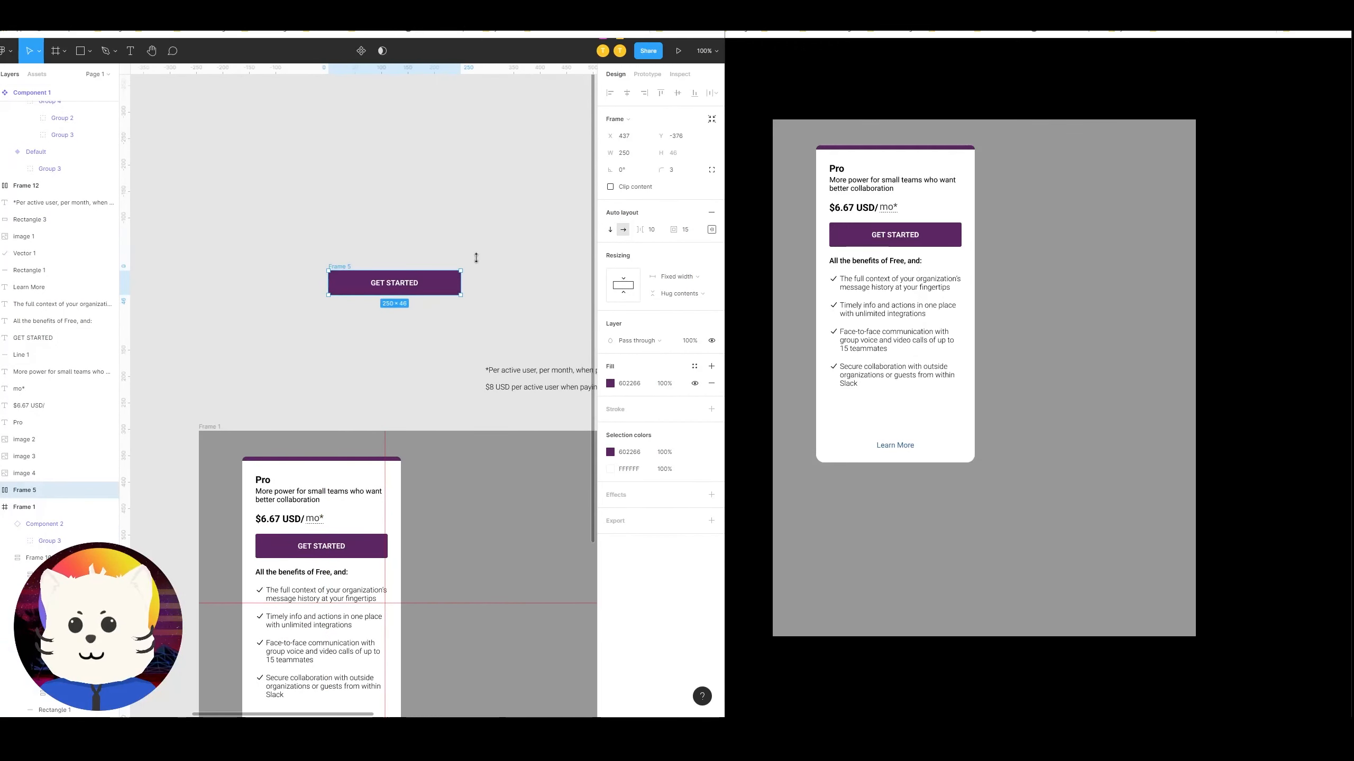
# Step: Turn the copied "GET STARTED" button into a component and add a second variant to it
pyautogui.click(361, 51)
pyautogui.moveTo(424, 291); pyautogui.dragTo(459, 240)
pyautogui.hscroll(2, 431, 257)
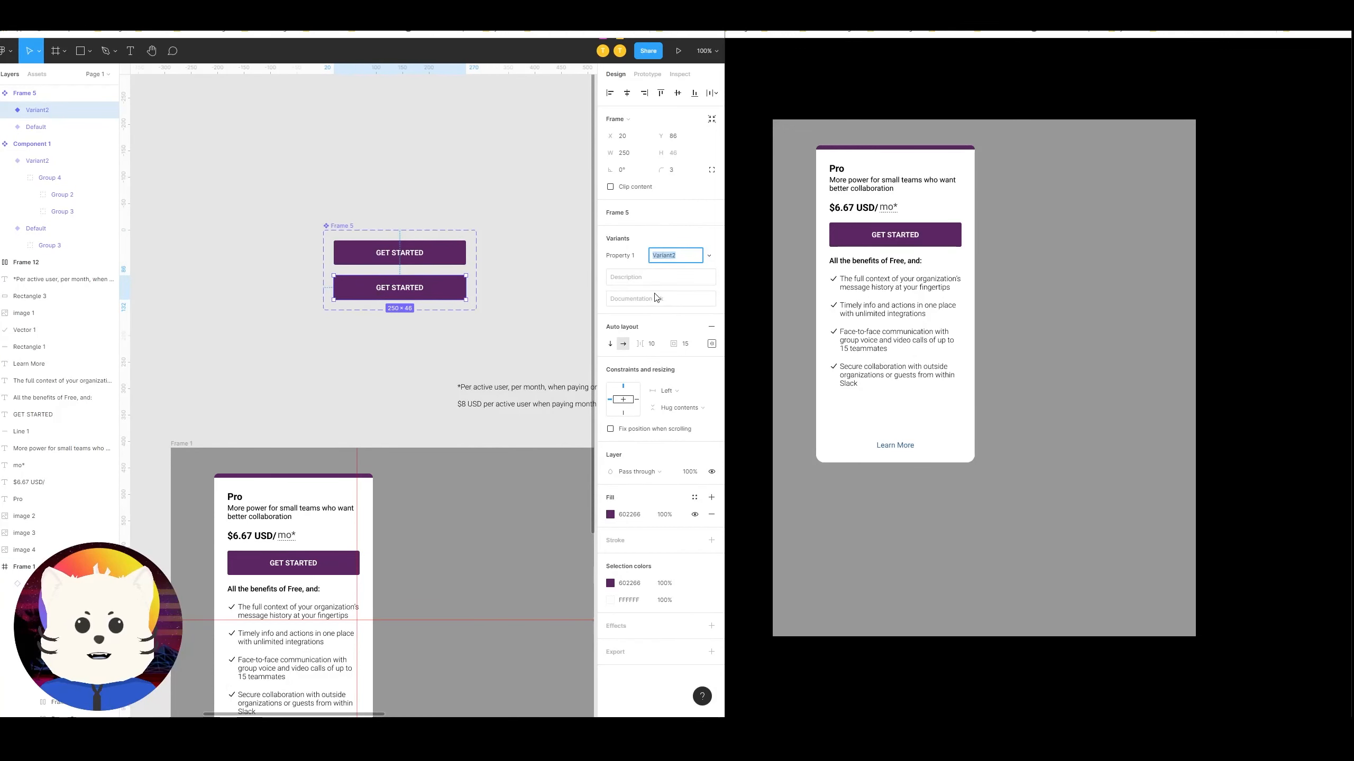
pyautogui.click(450, 257)
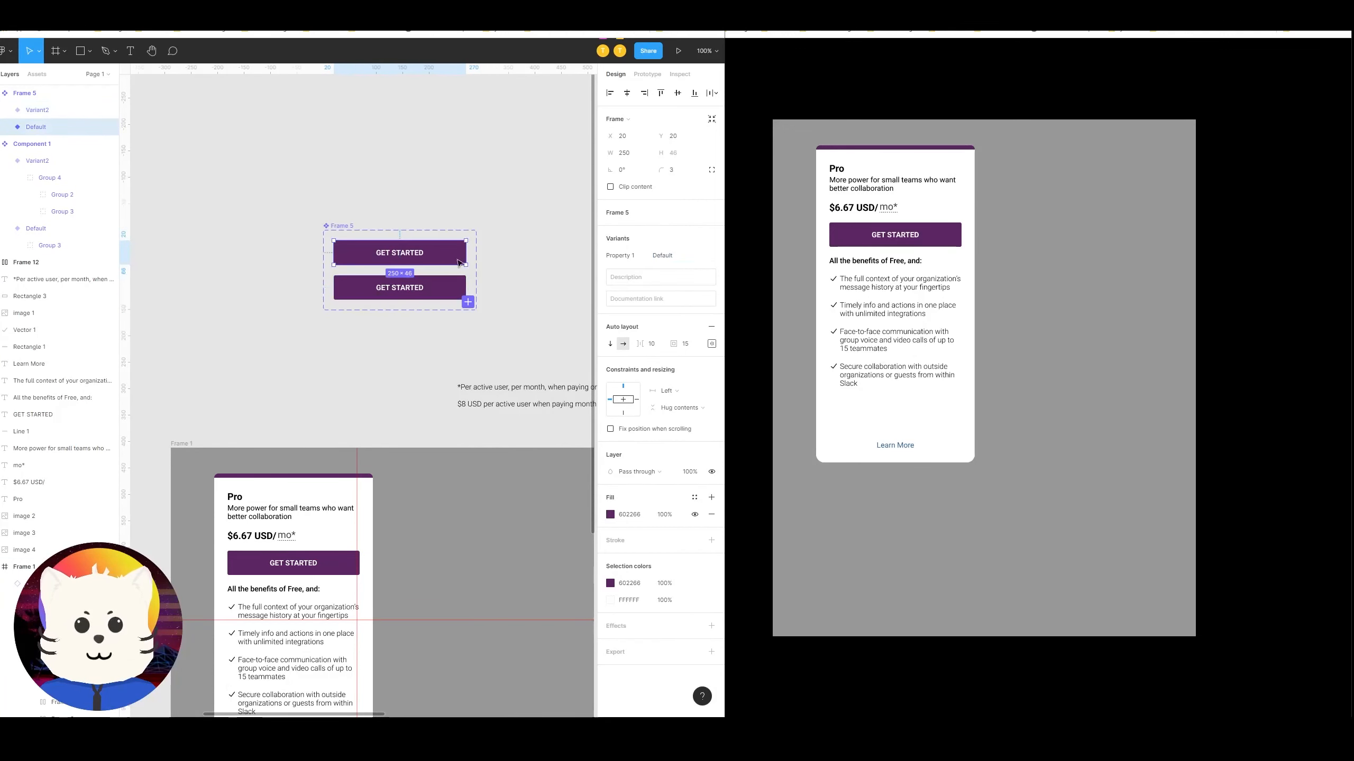
# Step: Fill the button's Variant2 with the darker purple sampled from the reference "GET STARTED" button image
pyautogui.click(466, 298)
pyautogui.hscroll(5, 363, 373)
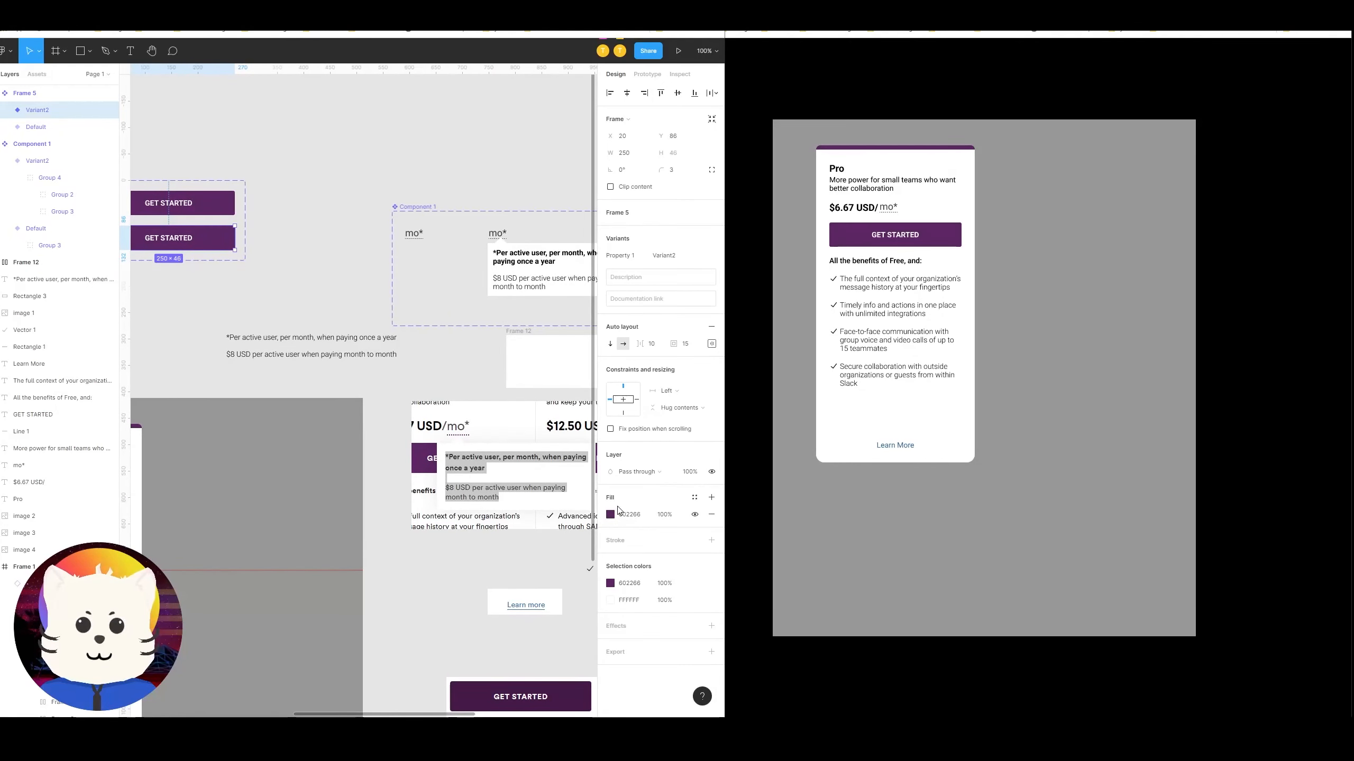
pyautogui.click(611, 515)
pyautogui.press('Escape')
pyautogui.scroll(-3, 402, 565)
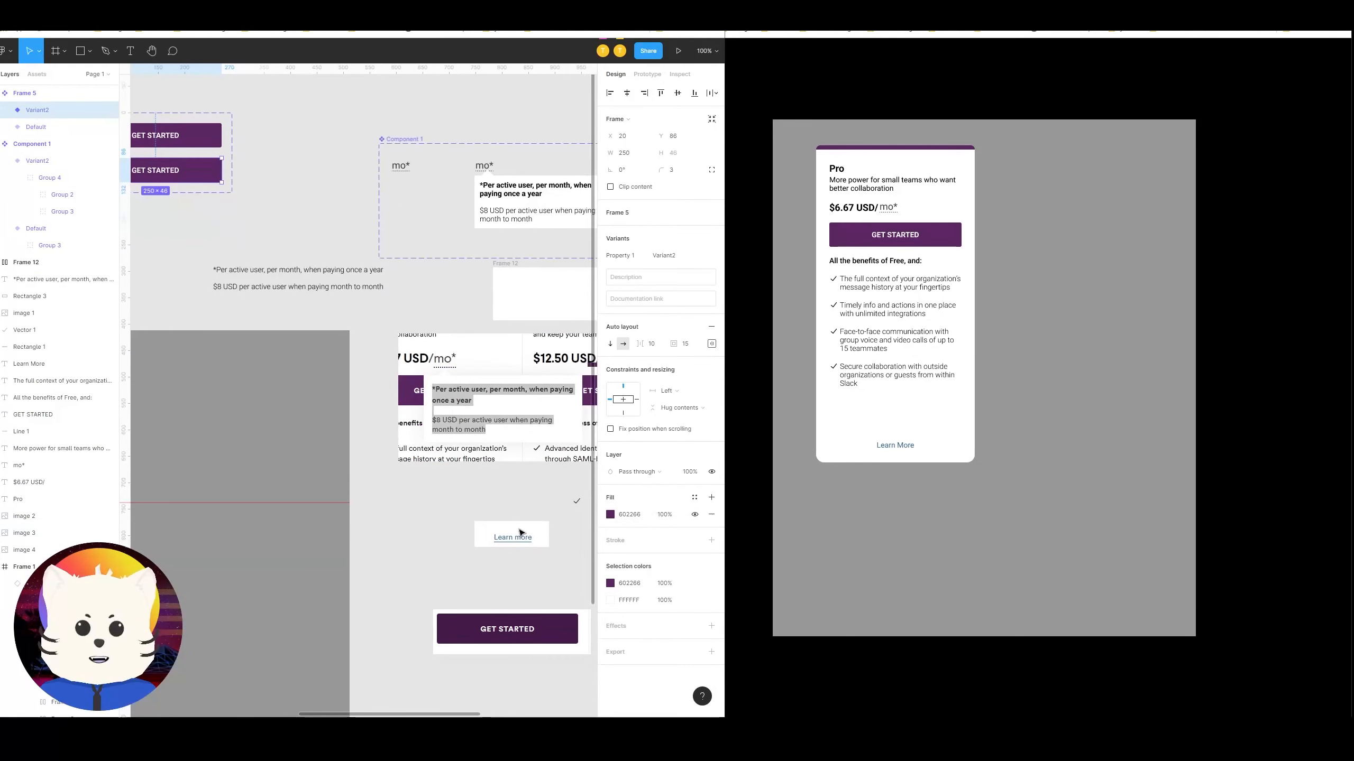
pyautogui.click(610, 515)
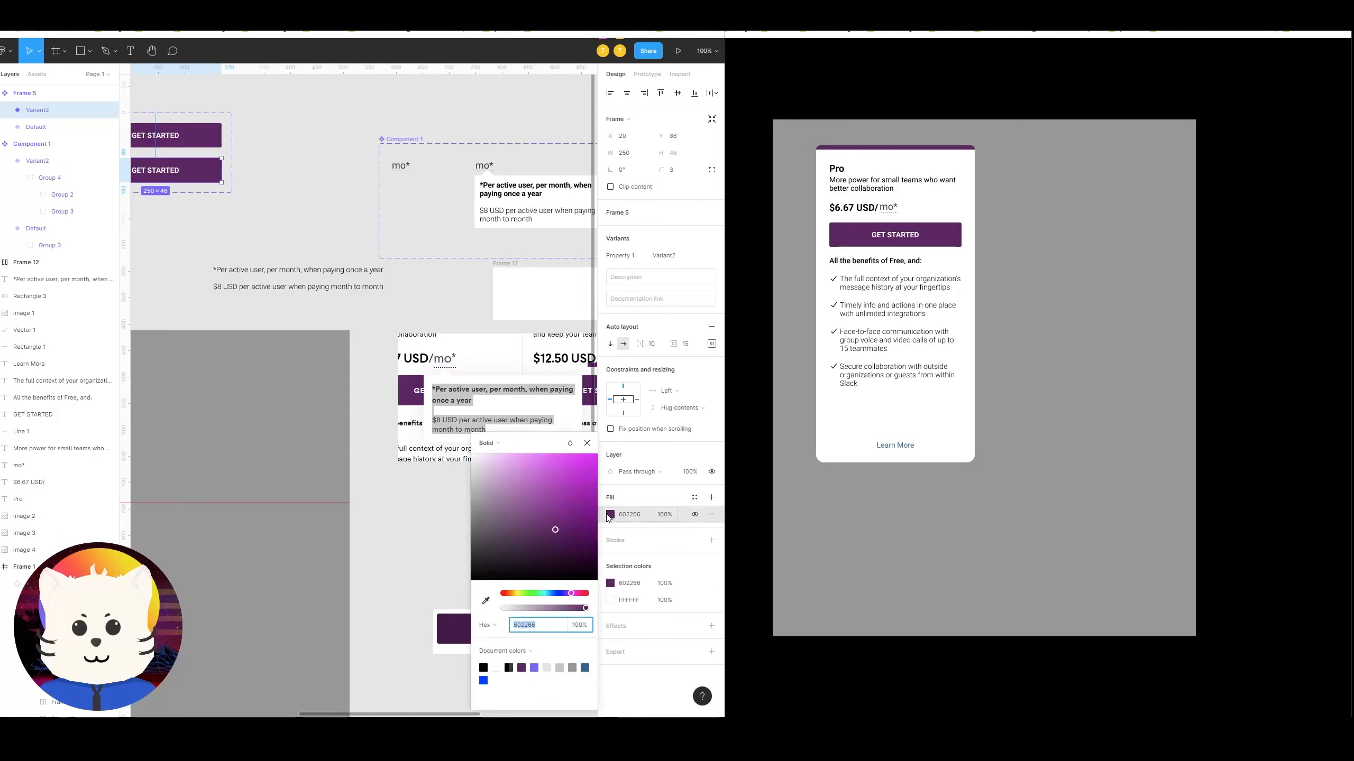
pyautogui.click(486, 601)
pyautogui.click(453, 629)
pyautogui.click(455, 327)
pyautogui.moveTo(455, 334); pyautogui.dragTo(697, 508)
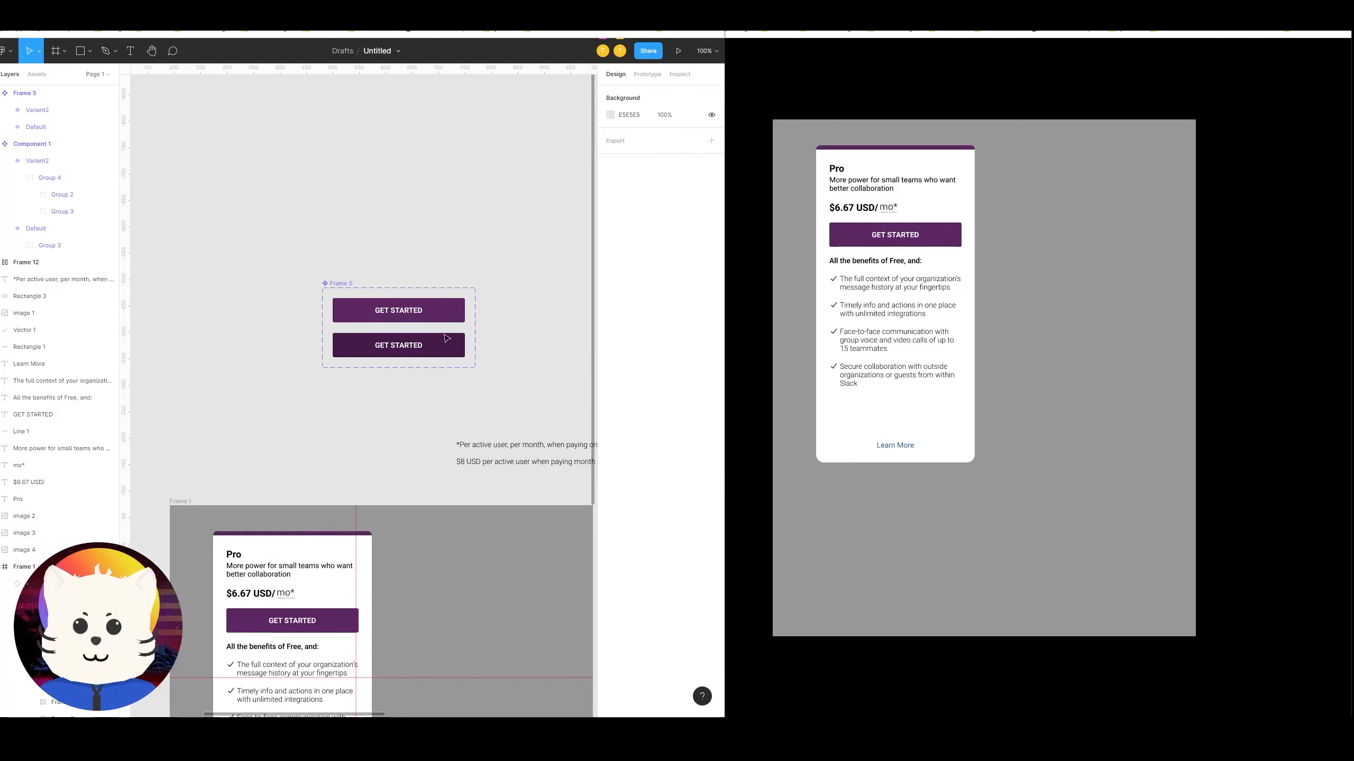
# Step: Link the "GET STARTED" button's Default variant to Variant2 with a While hovering, Change to interaction
pyautogui.click(450, 317)
pyautogui.click(646, 74)
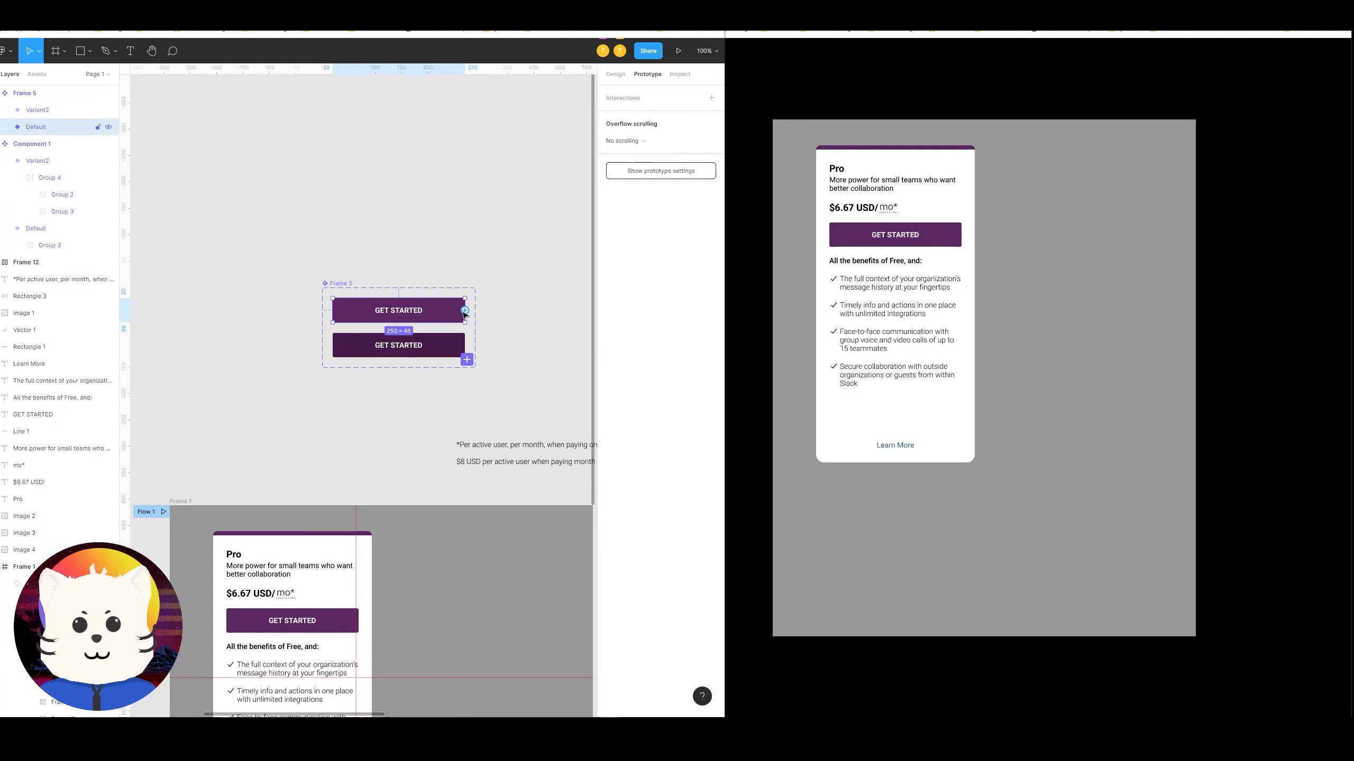
pyautogui.moveTo(481, 352); pyautogui.dragTo(461, 350)
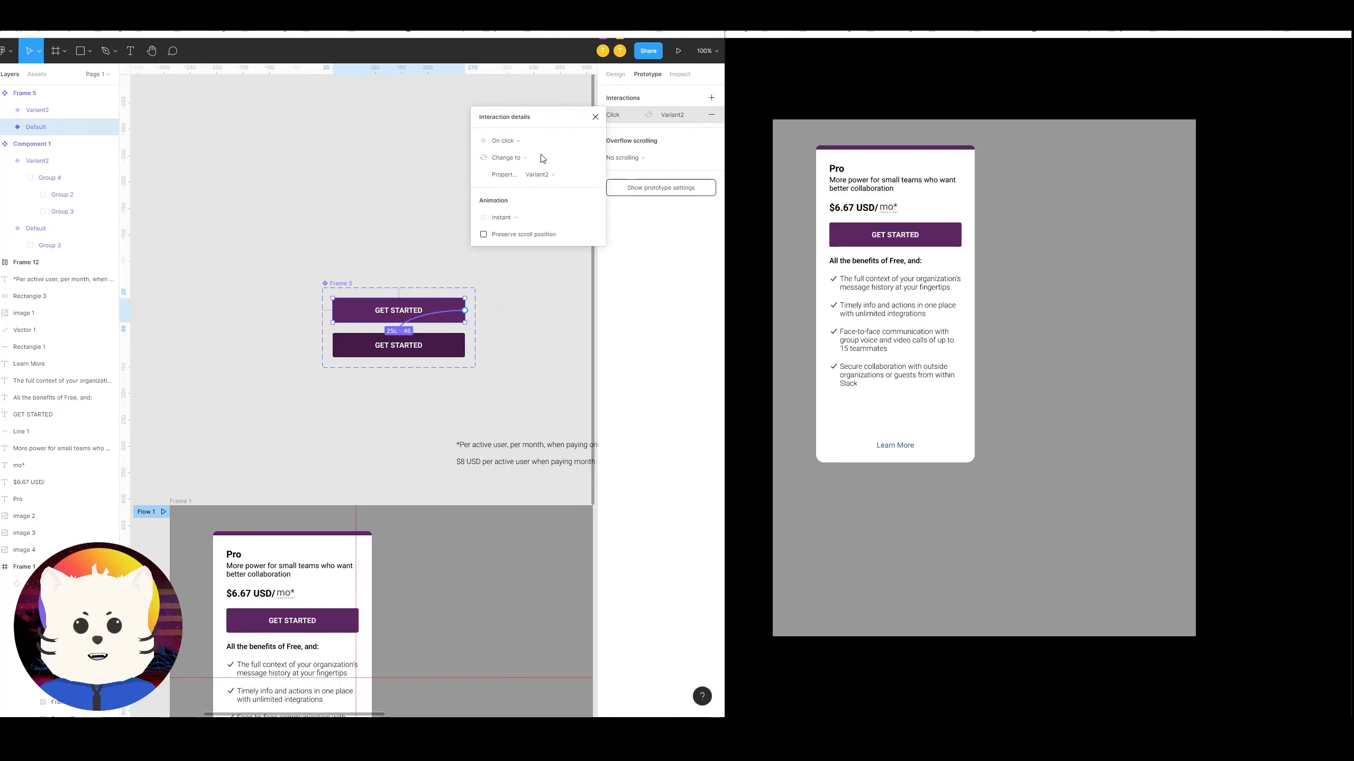
pyautogui.click(517, 143)
pyautogui.click(514, 166)
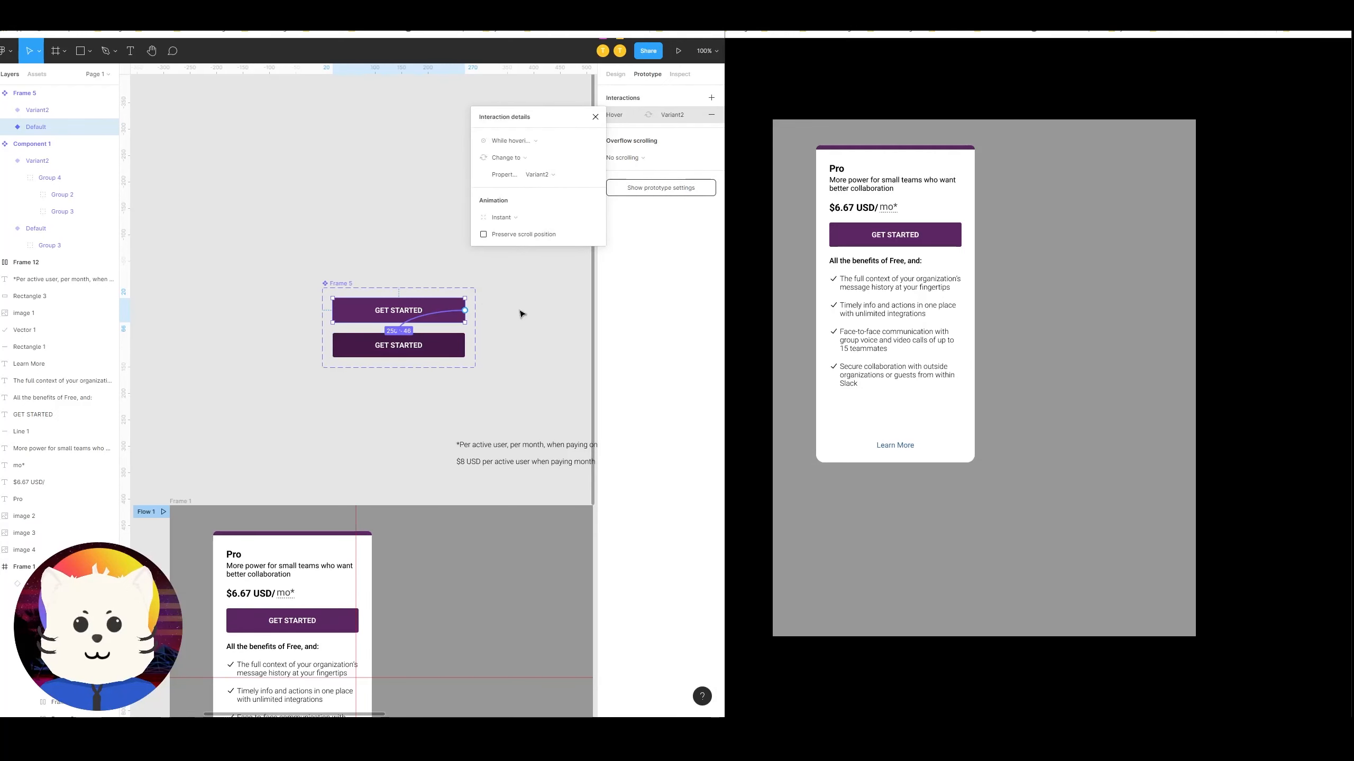
pyautogui.click(520, 327)
# Step: Replace the Pro card's plain "GET STARTED" button with an instance of the Default "GET STARTED" component
pyautogui.scroll(-5, 410, 306)
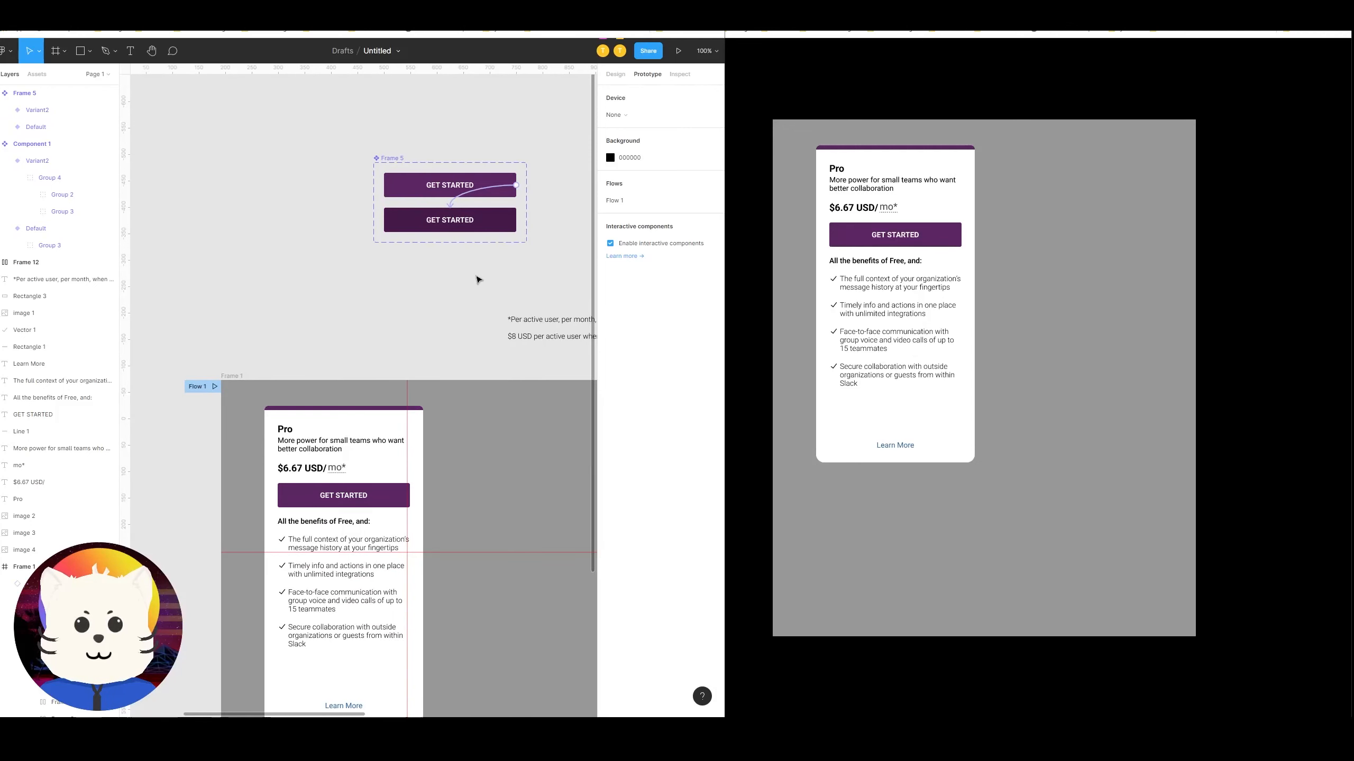
pyautogui.click(437, 192)
pyautogui.moveTo(436, 191); pyautogui.dragTo(341, 512)
pyautogui.click(346, 497)
pyautogui.press('Delete')
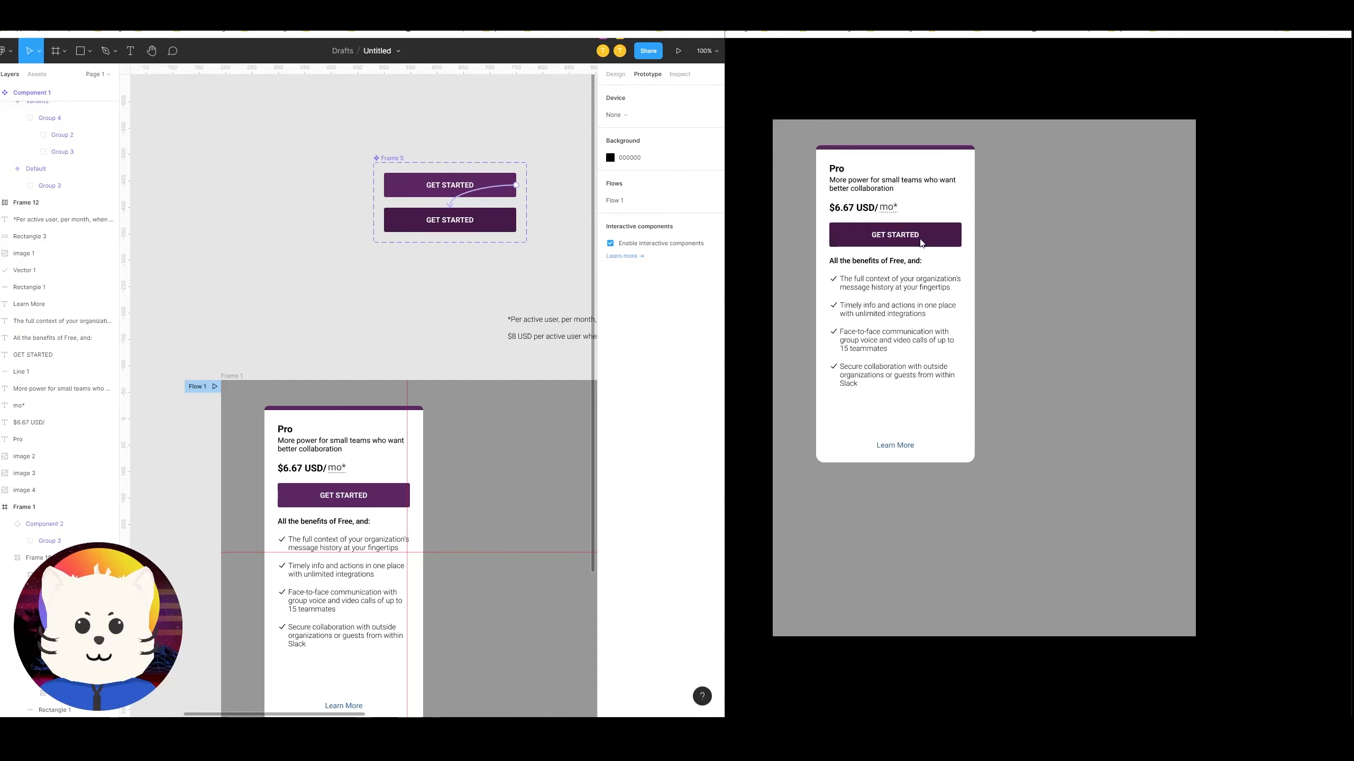
# Step: Place a copy of the card's "Learn More" text on the empty canvas below Frame 5 and make it a component
pyautogui.scroll(-5, 302, 299)
pyautogui.click(317, 511)
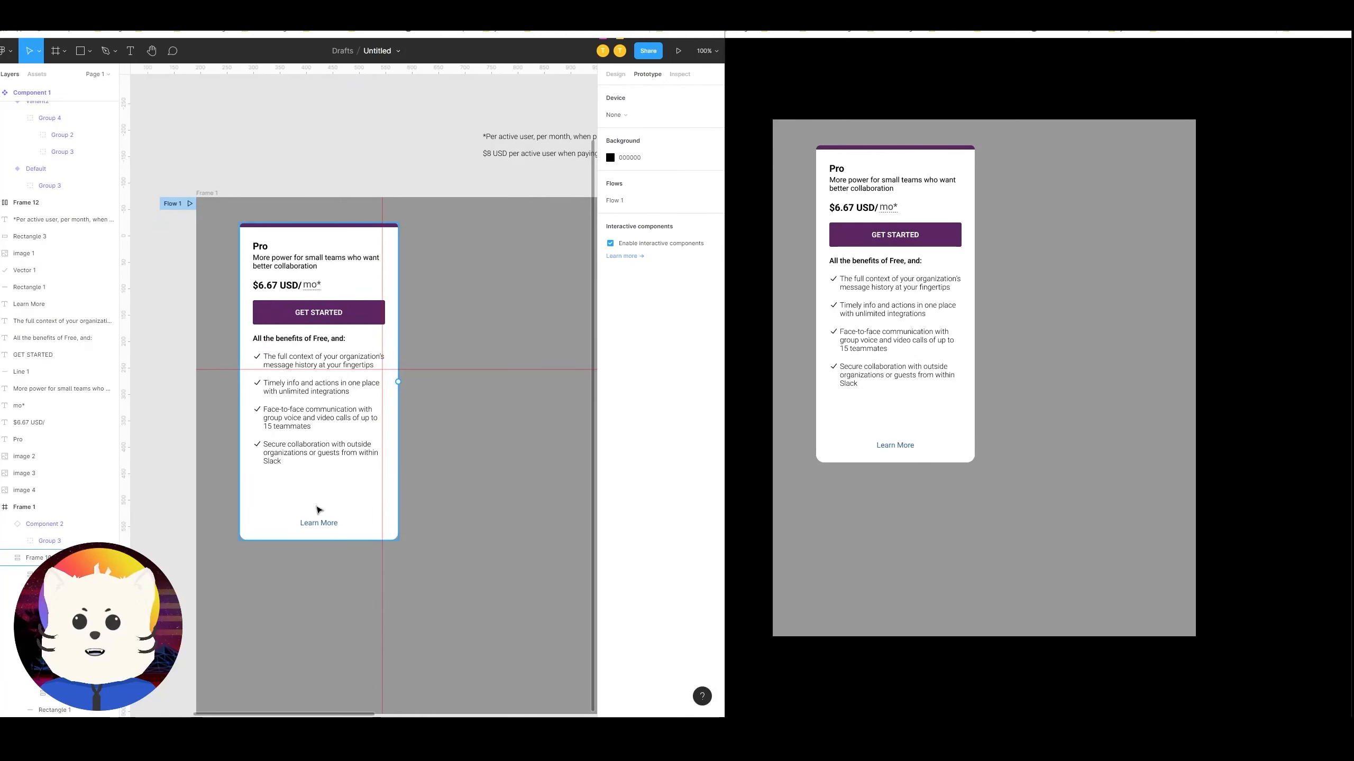
pyautogui.click(323, 524)
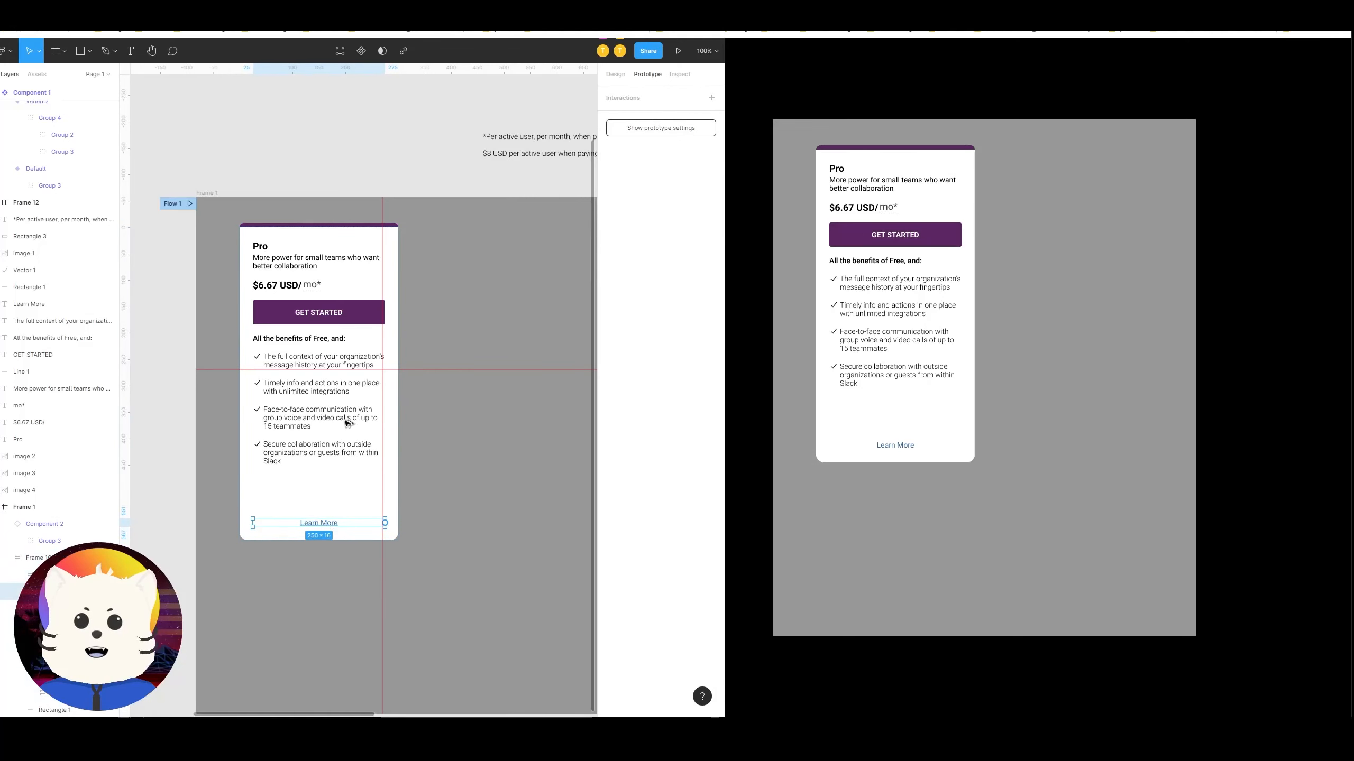
pyautogui.moveTo(325, 524); pyautogui.dragTo(444, 414)
pyautogui.moveTo(444, 413); pyautogui.dragTo(448, 324)
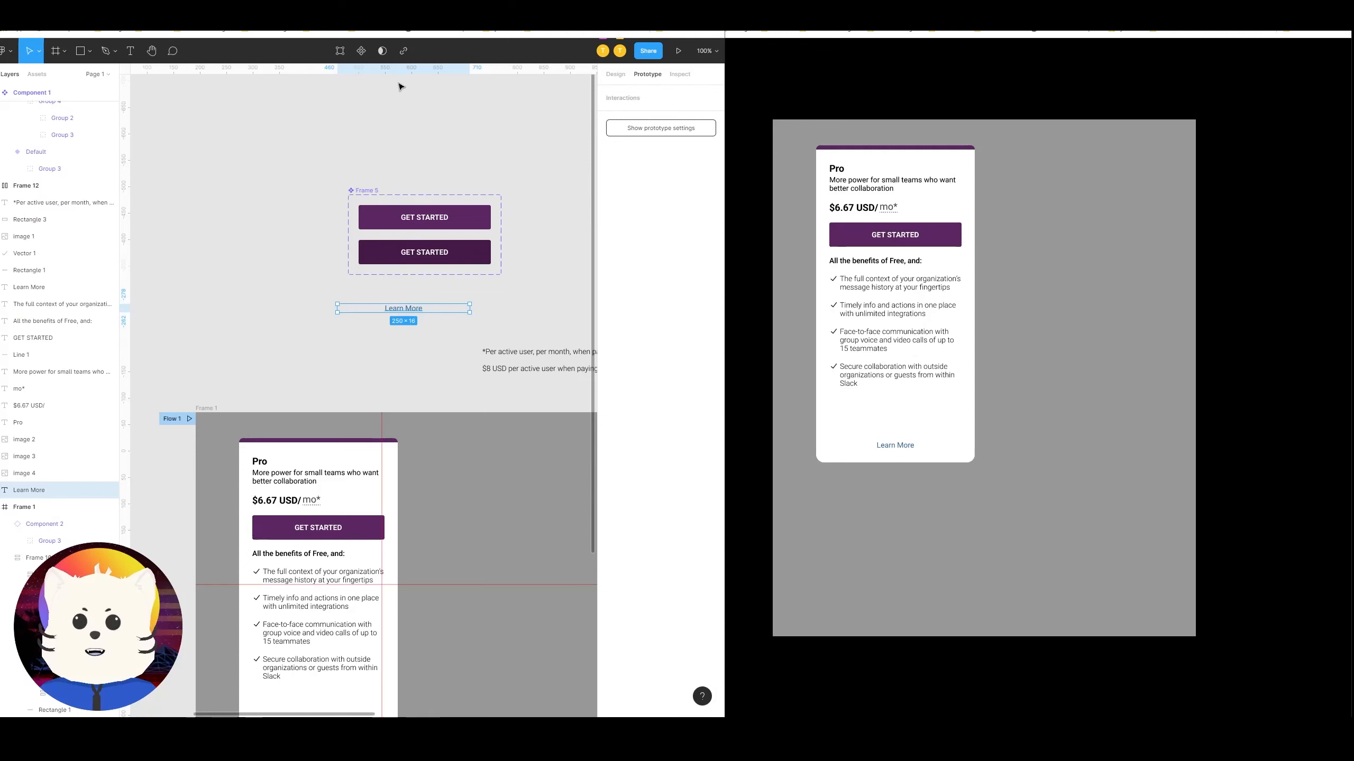
pyautogui.click(361, 51)
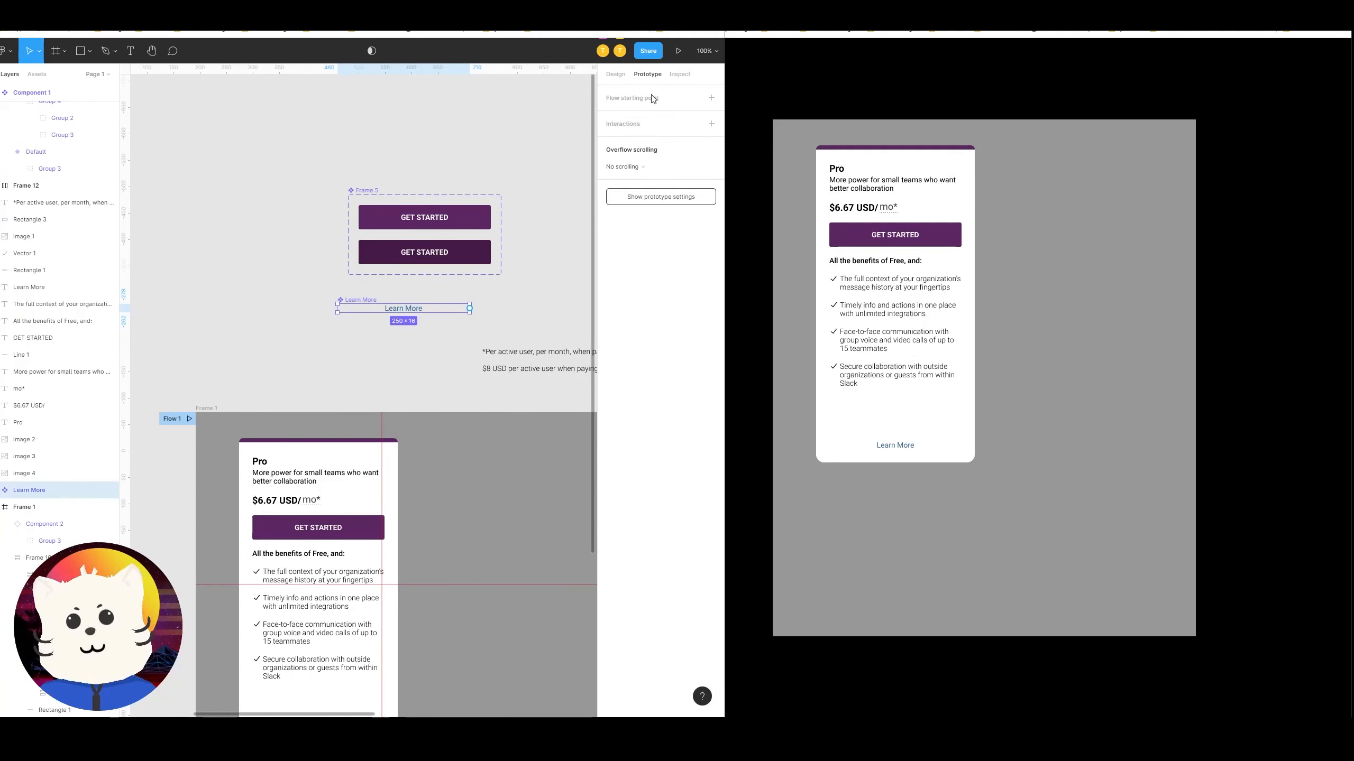
# Step: Add a second variant to the "Learn More" component and underline its text
pyautogui.click(616, 75)
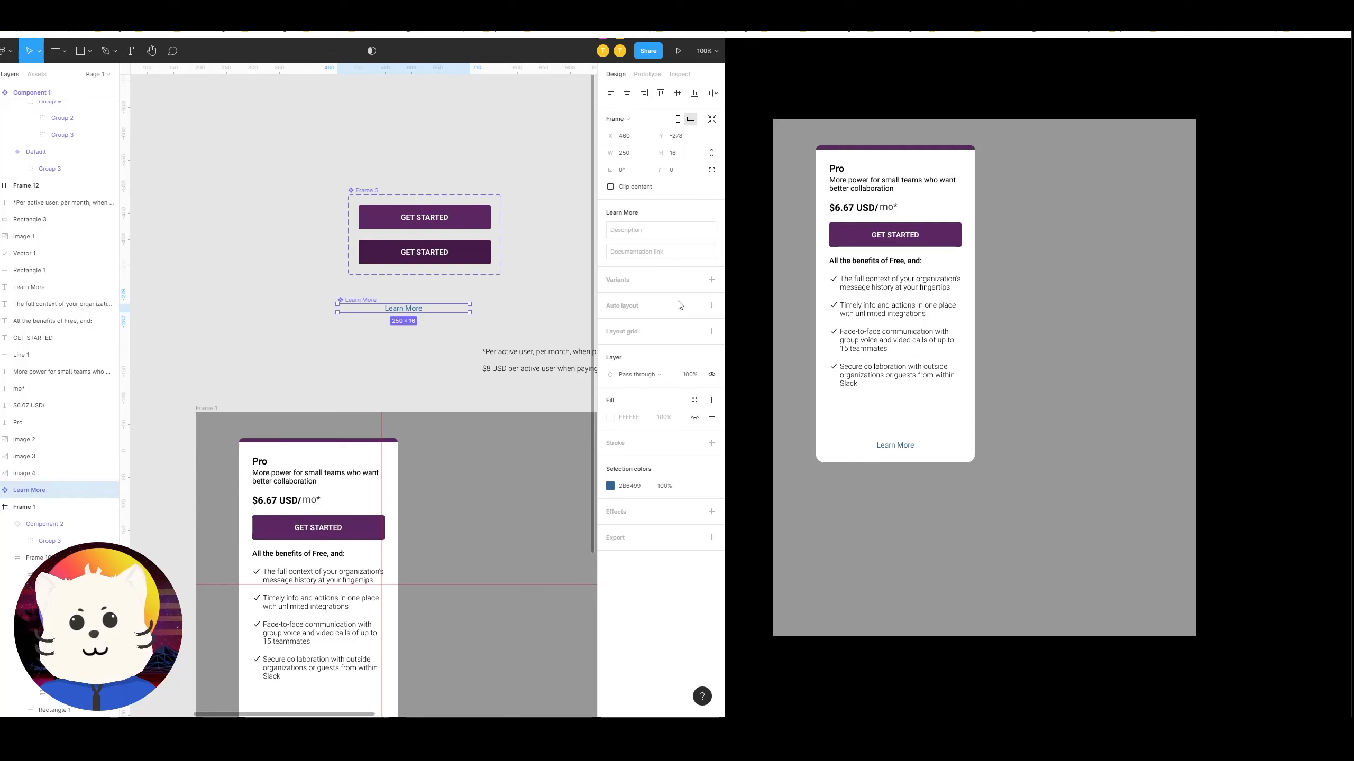
pyautogui.click(708, 279)
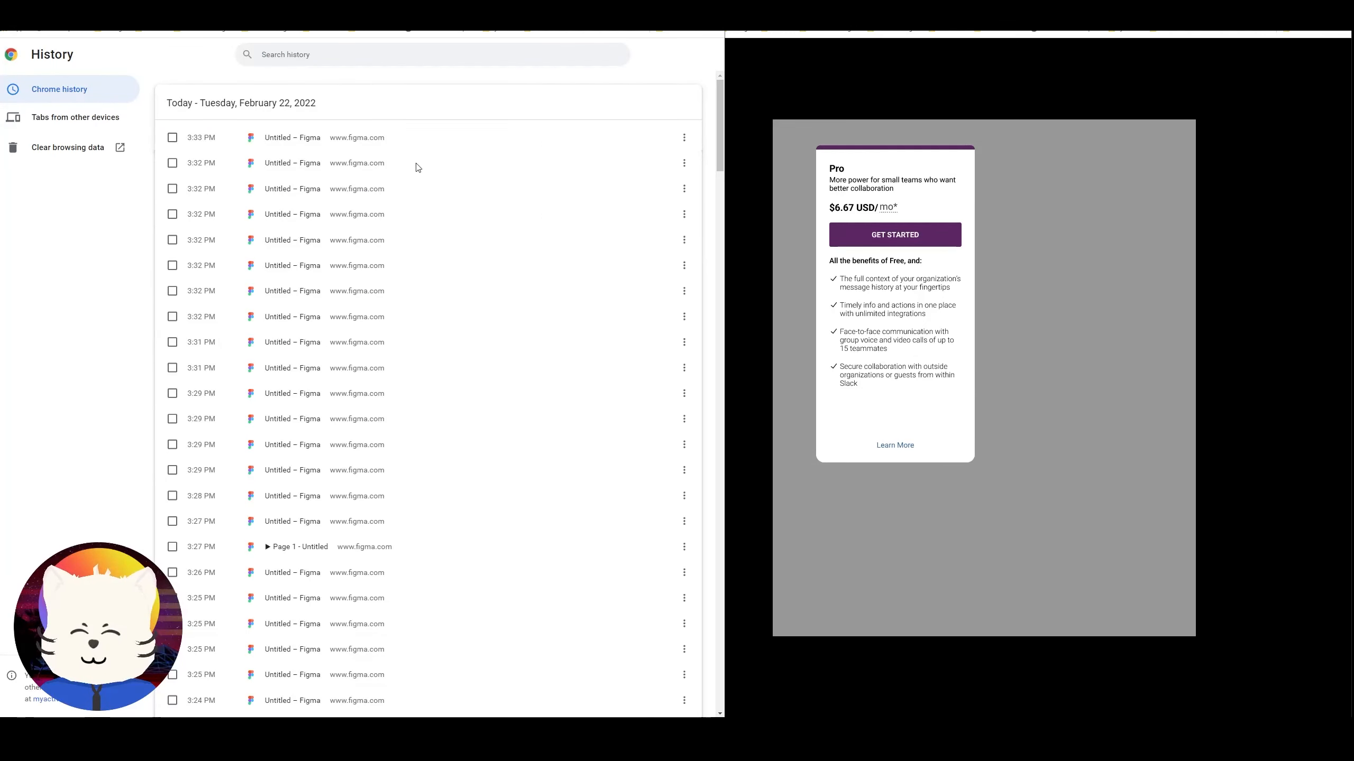
pyautogui.hotkey('ctrl', 'w')
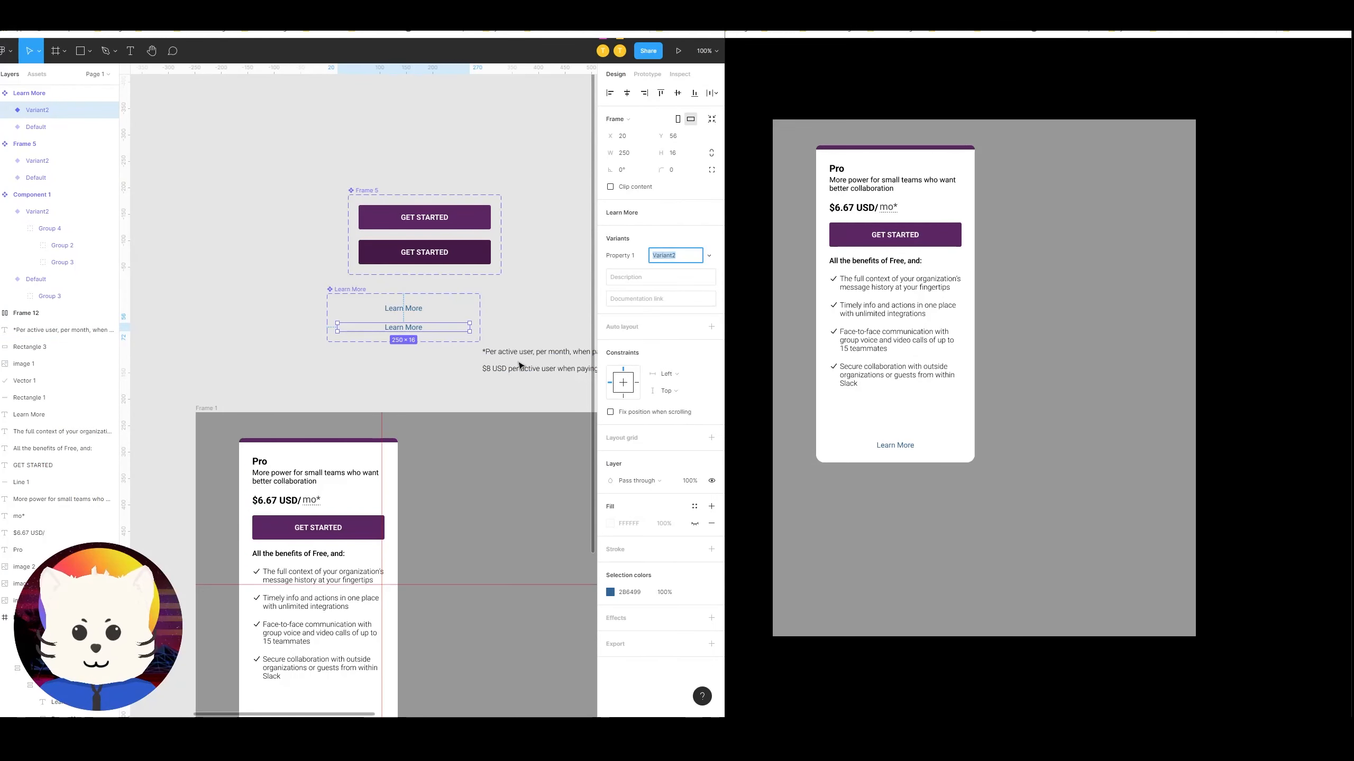
pyautogui.hotkey('ctrl', '=')
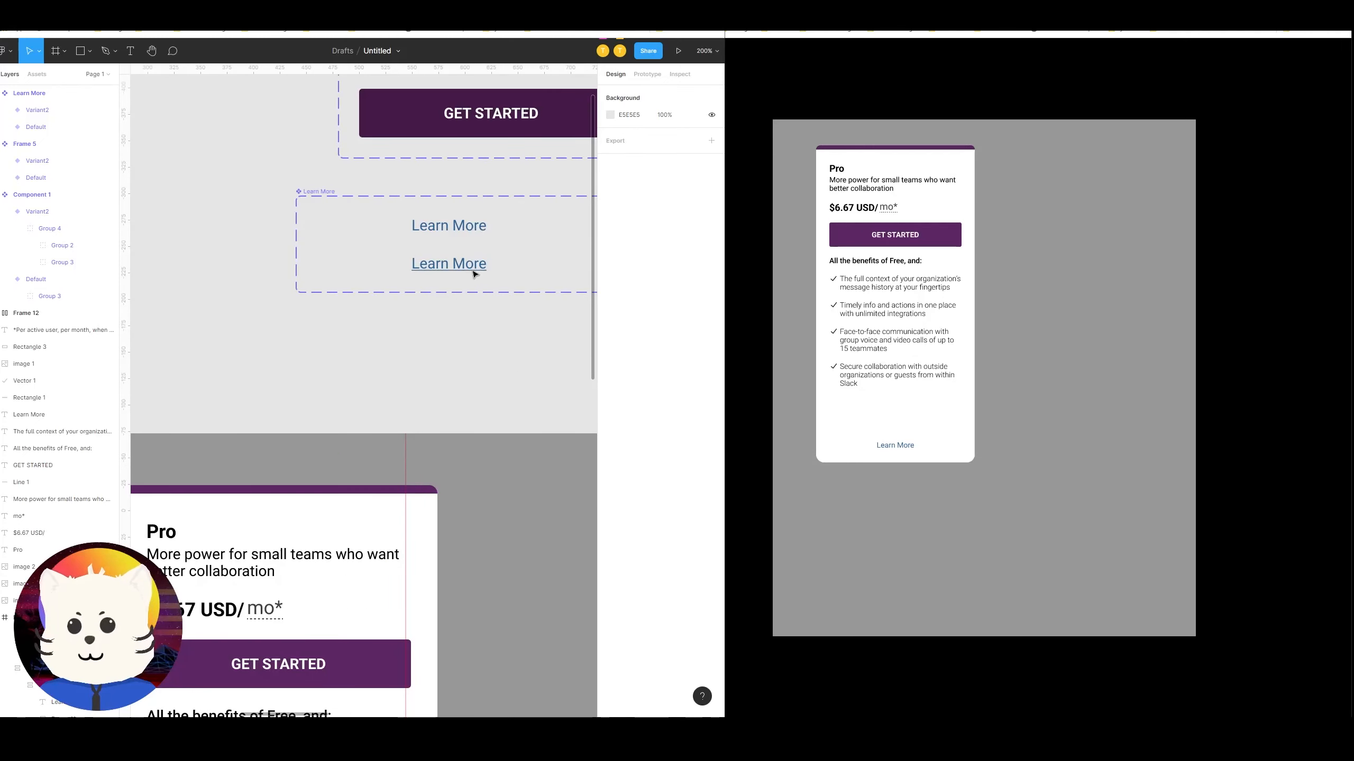
# Step: Link the "Learn More" Default variant to Variant2 with a While hovering, Change to interaction
pyautogui.scroll(4, 458, 269)
pyautogui.hscroll(2, 458, 269)
pyautogui.click(346, 336)
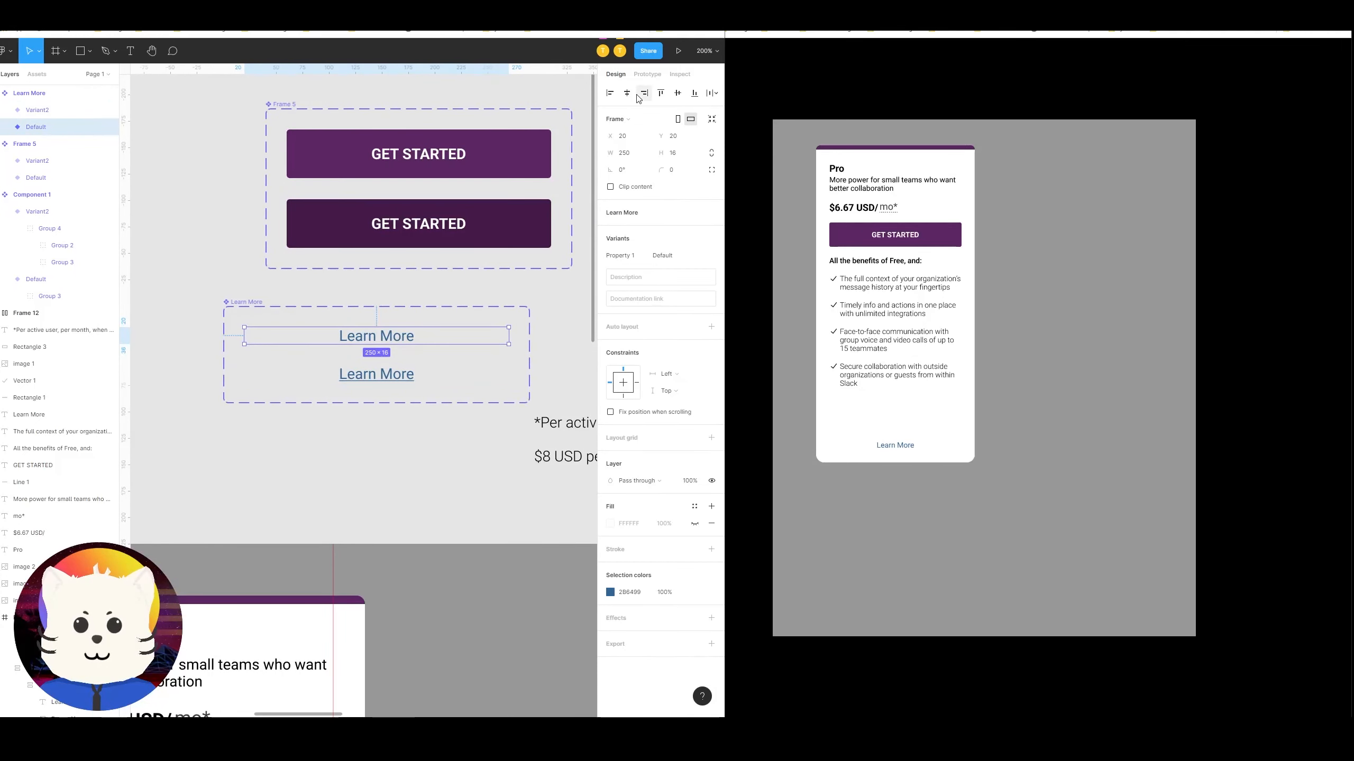
pyautogui.click(649, 76)
pyautogui.moveTo(509, 336); pyautogui.dragTo(458, 367)
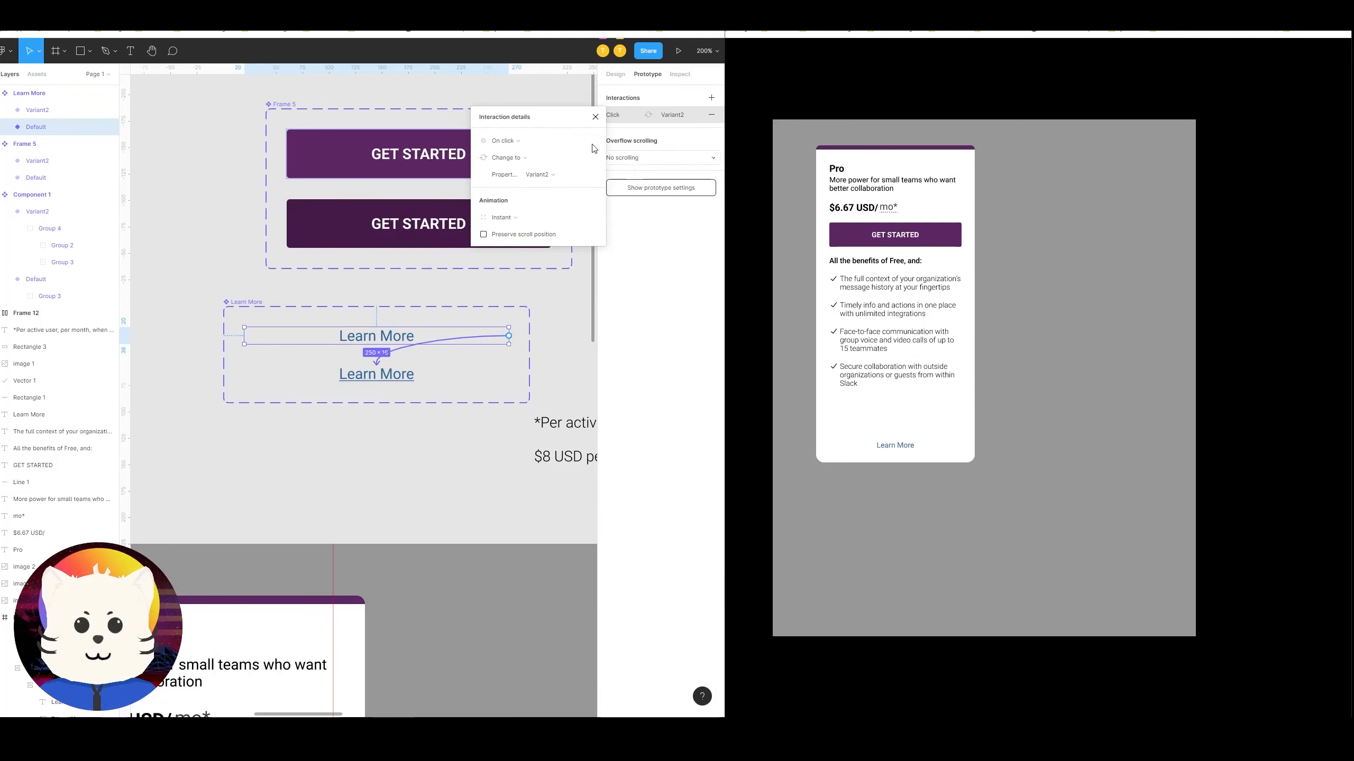
pyautogui.click(510, 143)
pyautogui.click(520, 177)
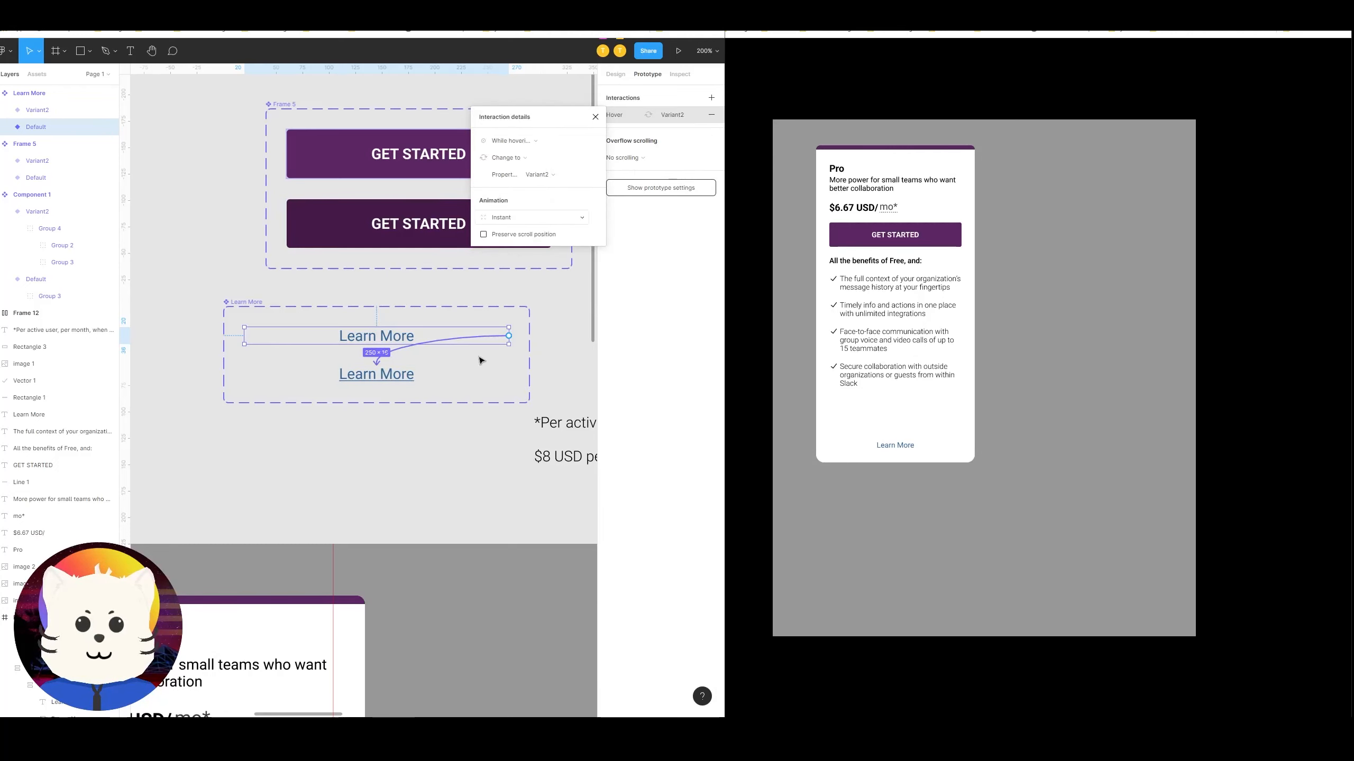
pyautogui.click(423, 471)
# Step: Replace the Pro card's plain "Learn More" text with an instance of the Default "Learn More" component
pyautogui.scroll(-5, 423, 471)
pyautogui.scroll(-3, 468, 308)
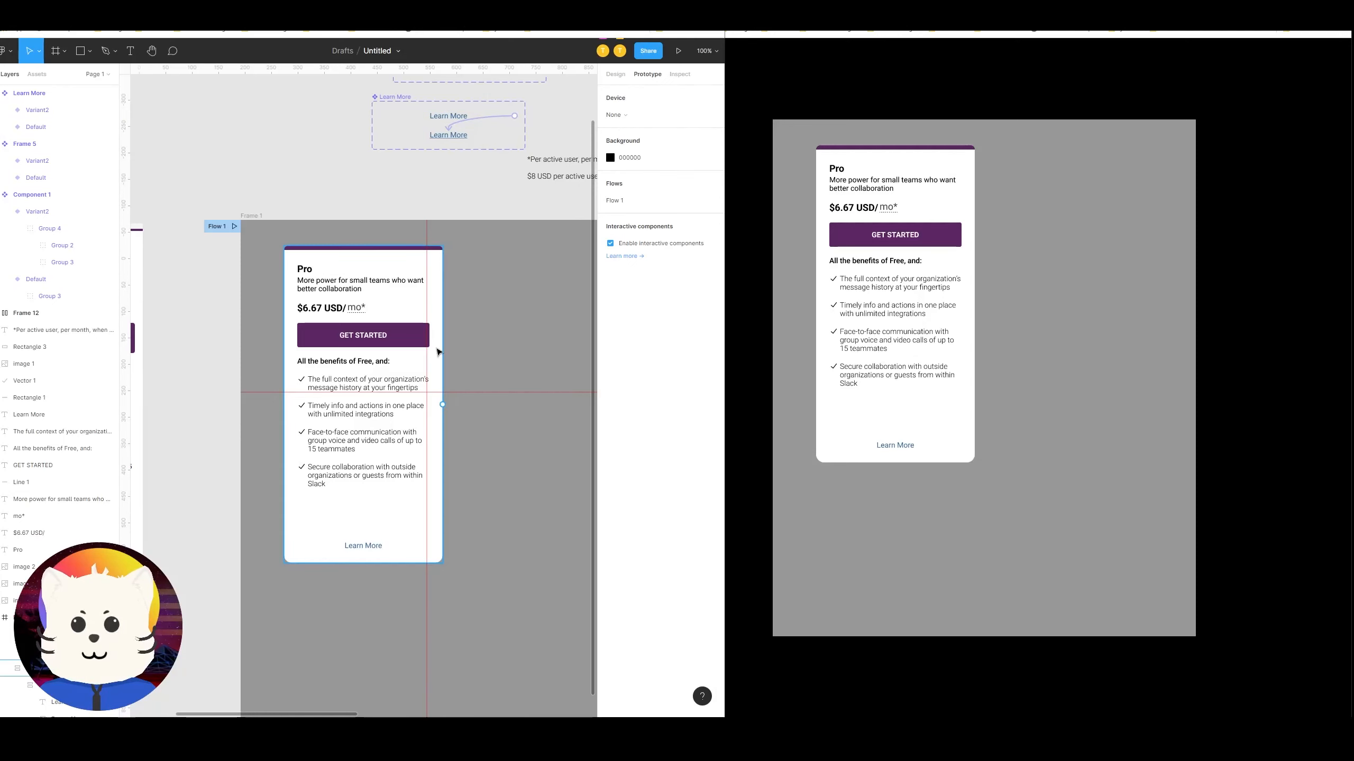
pyautogui.click(449, 116)
pyautogui.moveTo(449, 116); pyautogui.dragTo(360, 549)
pyautogui.click(533, 533)
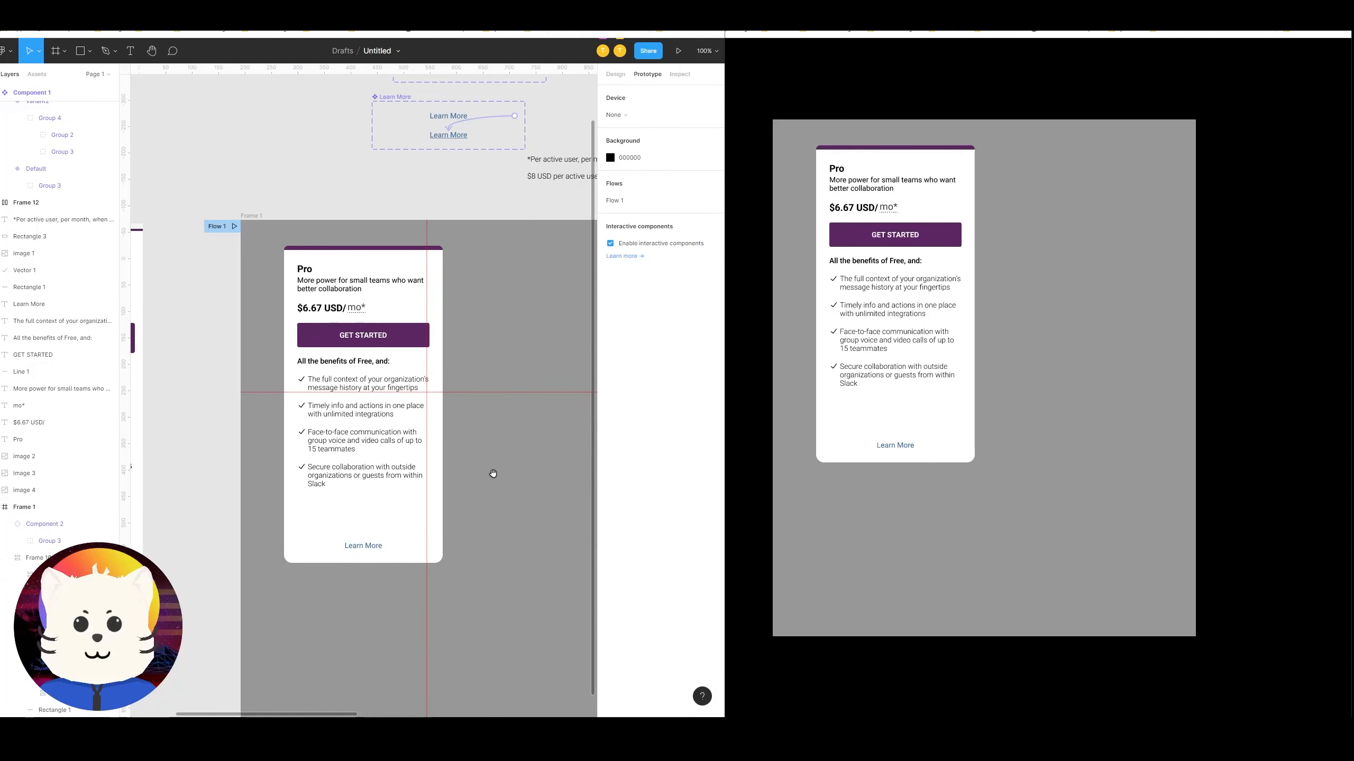
# Step: Add a drop shadow effect to the white tooltip group inside Component 1's Variant2
pyautogui.moveTo(493, 473); pyautogui.dragTo(542, 524)
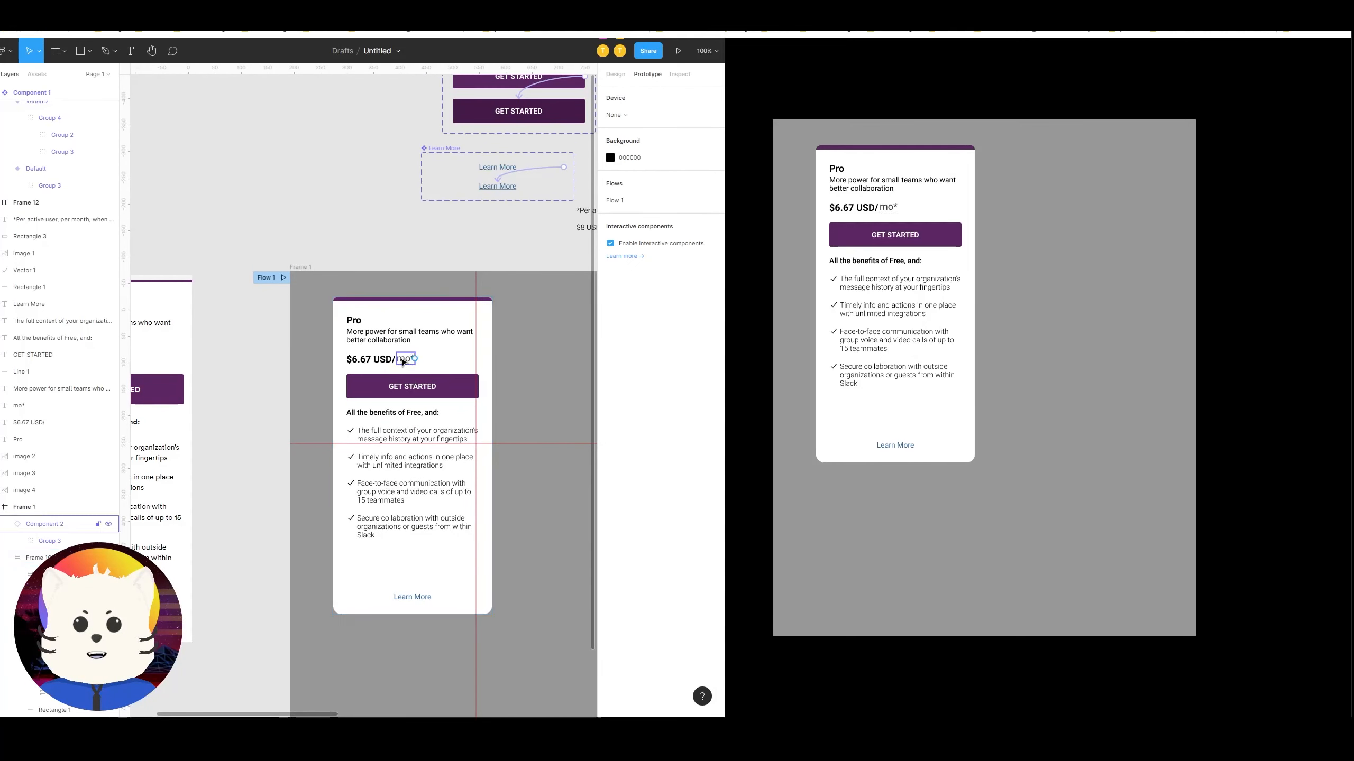
pyautogui.moveTo(890, 209)
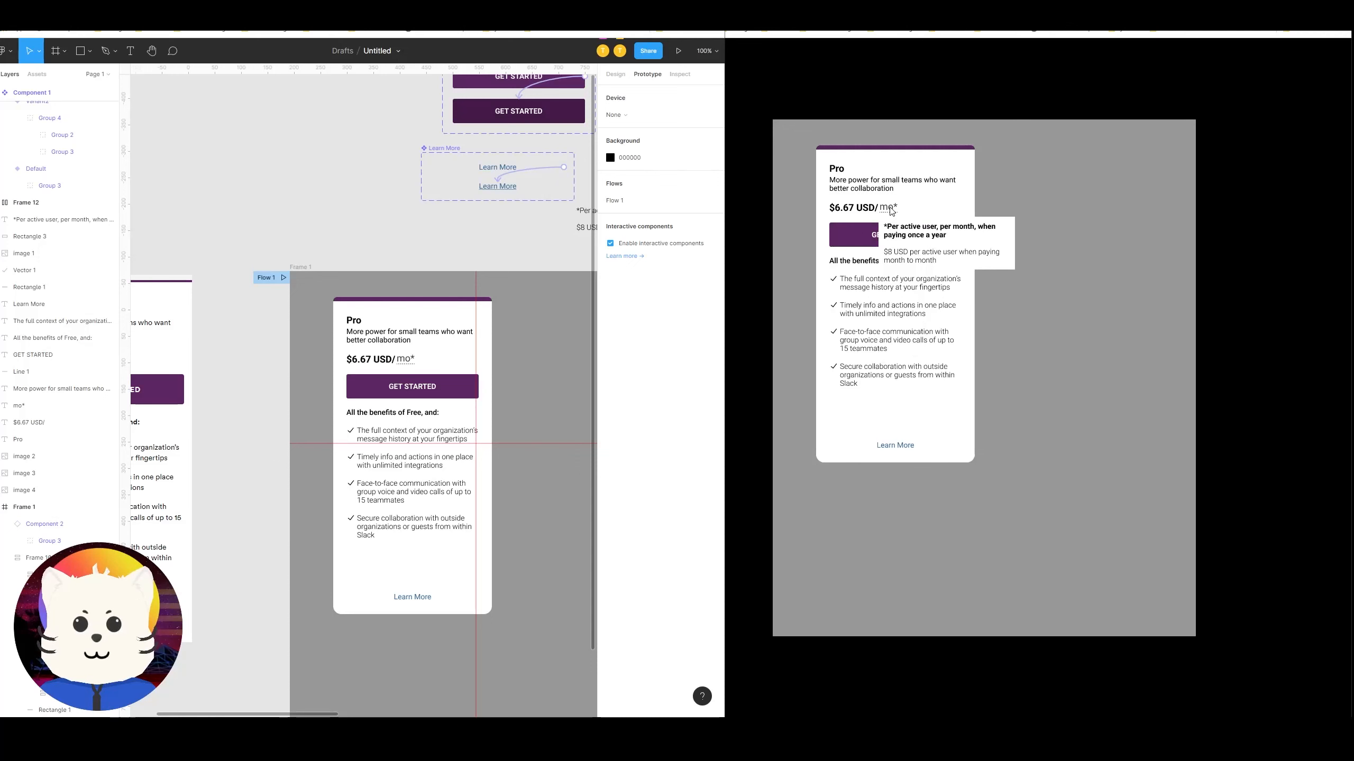
pyautogui.hscroll(10, 254, 369)
pyautogui.scroll(4, 254, 369)
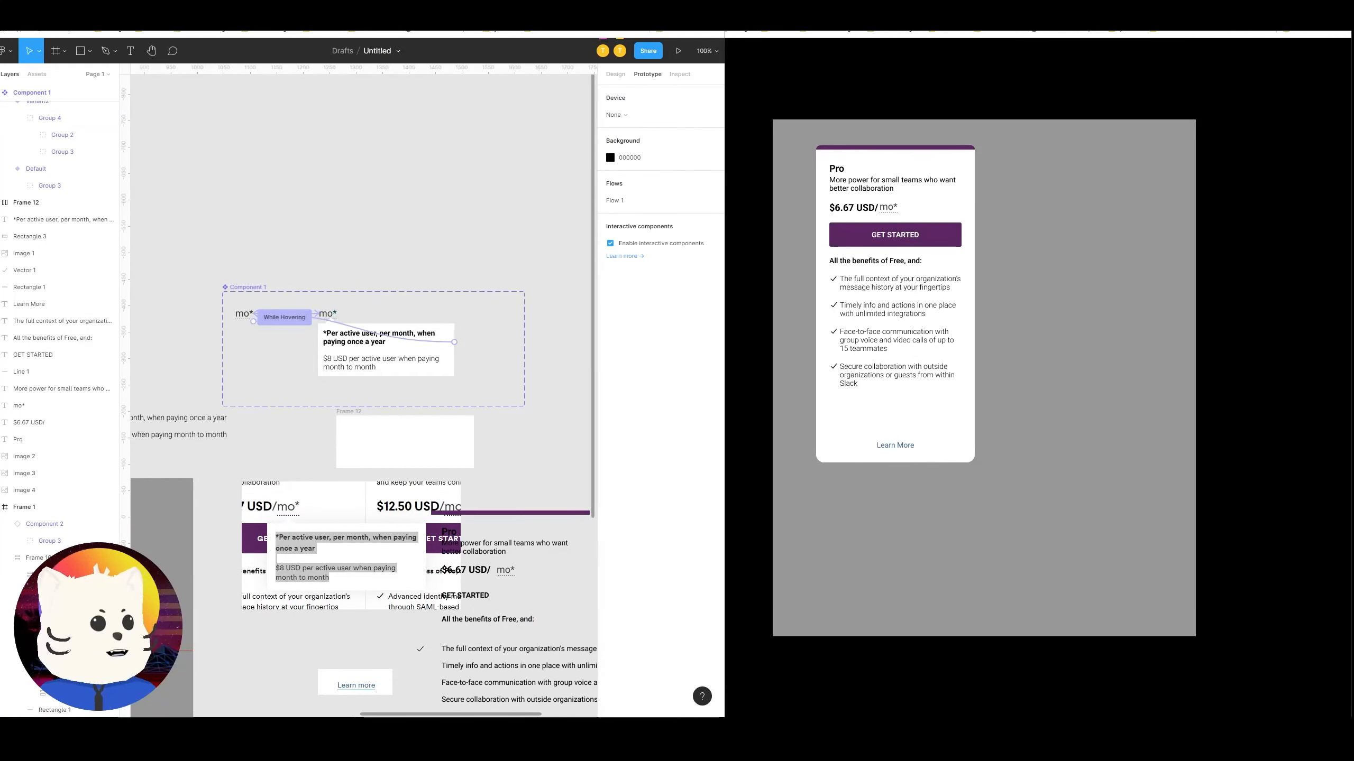
pyautogui.click(431, 372)
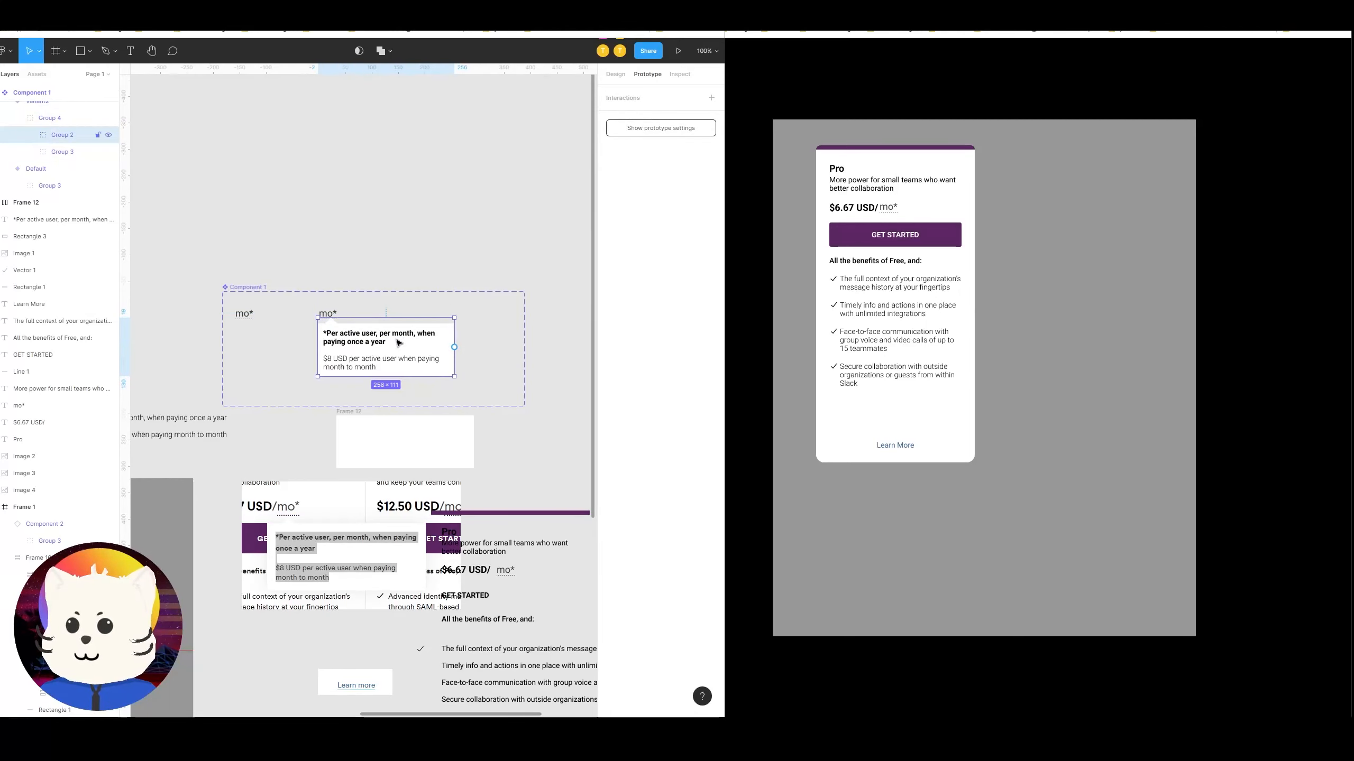
pyautogui.click(615, 74)
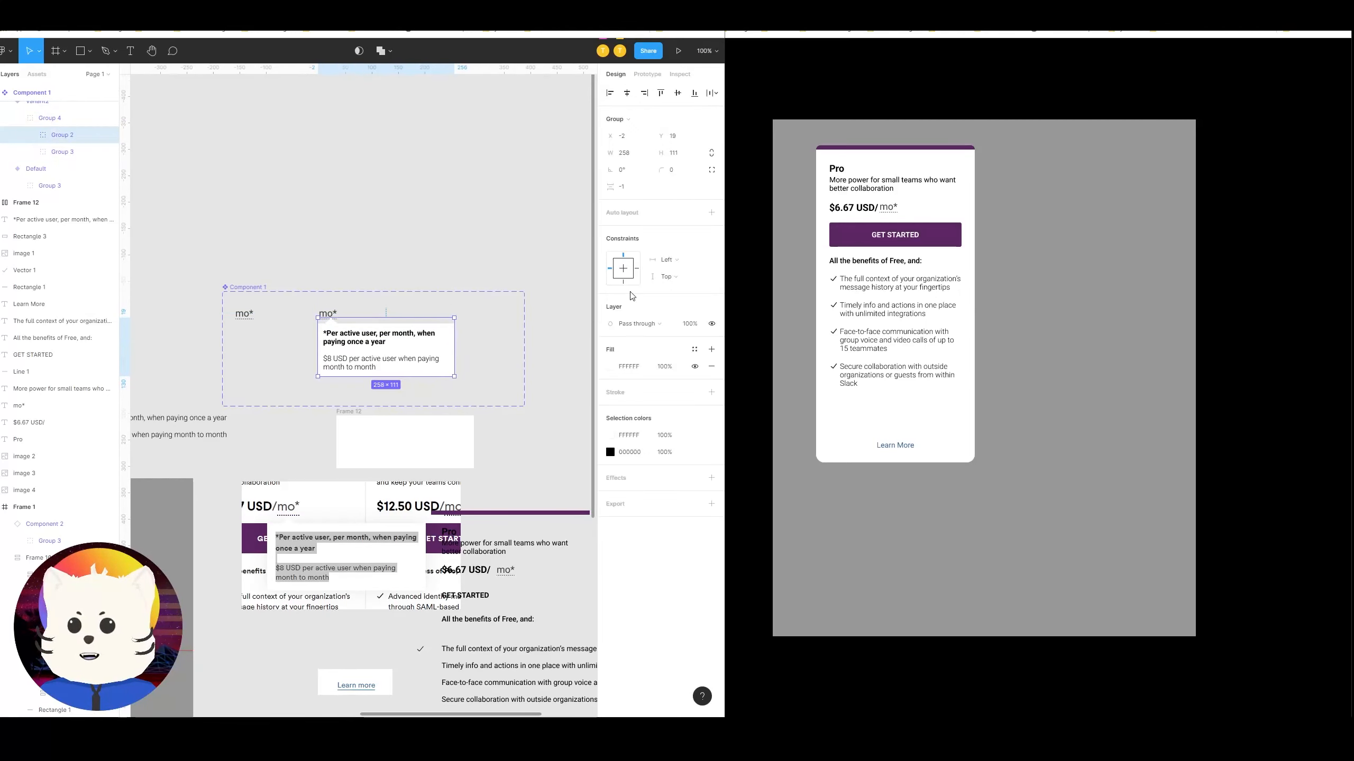
pyautogui.click(711, 479)
pyautogui.click(611, 495)
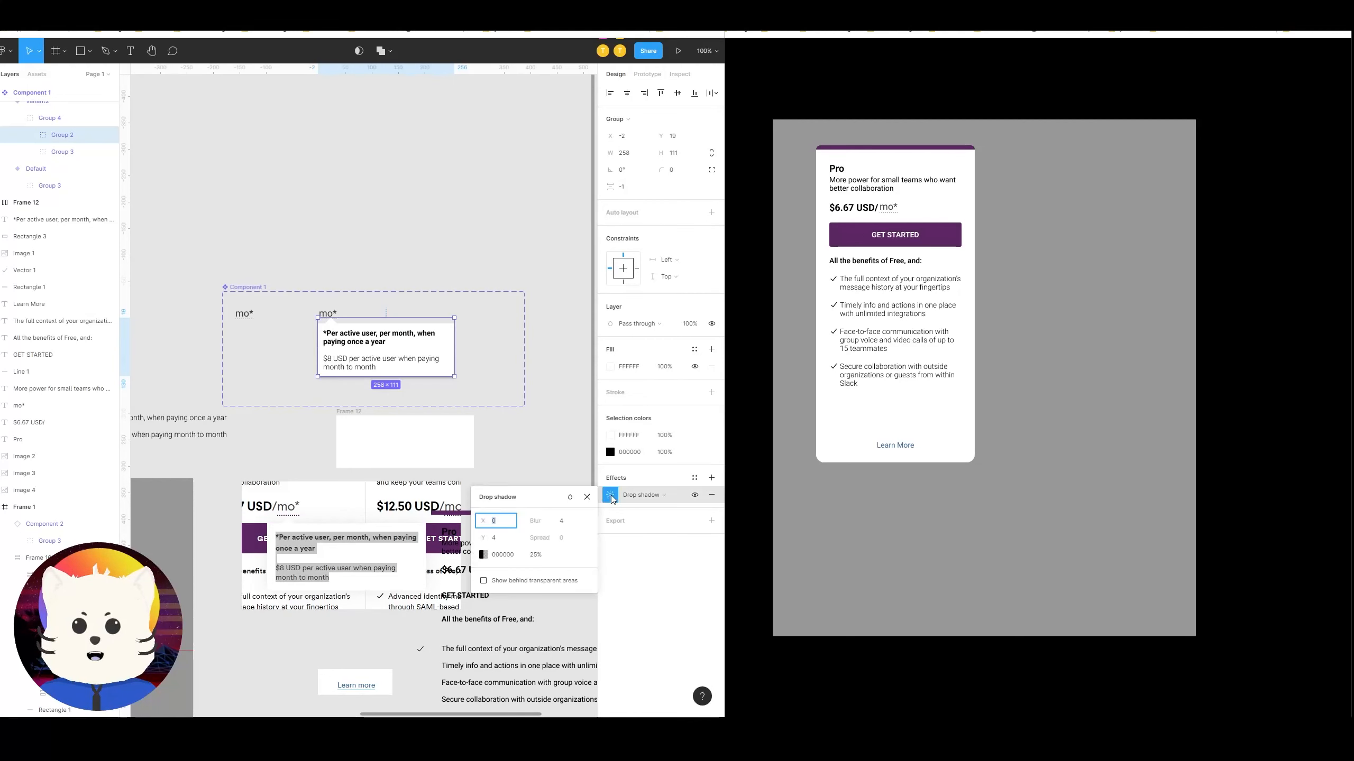
# Step: Set the tooltip's drop shadow blur to 14 and soften the shadow by adjusting its Y offset and opacity
pyautogui.click(574, 522)
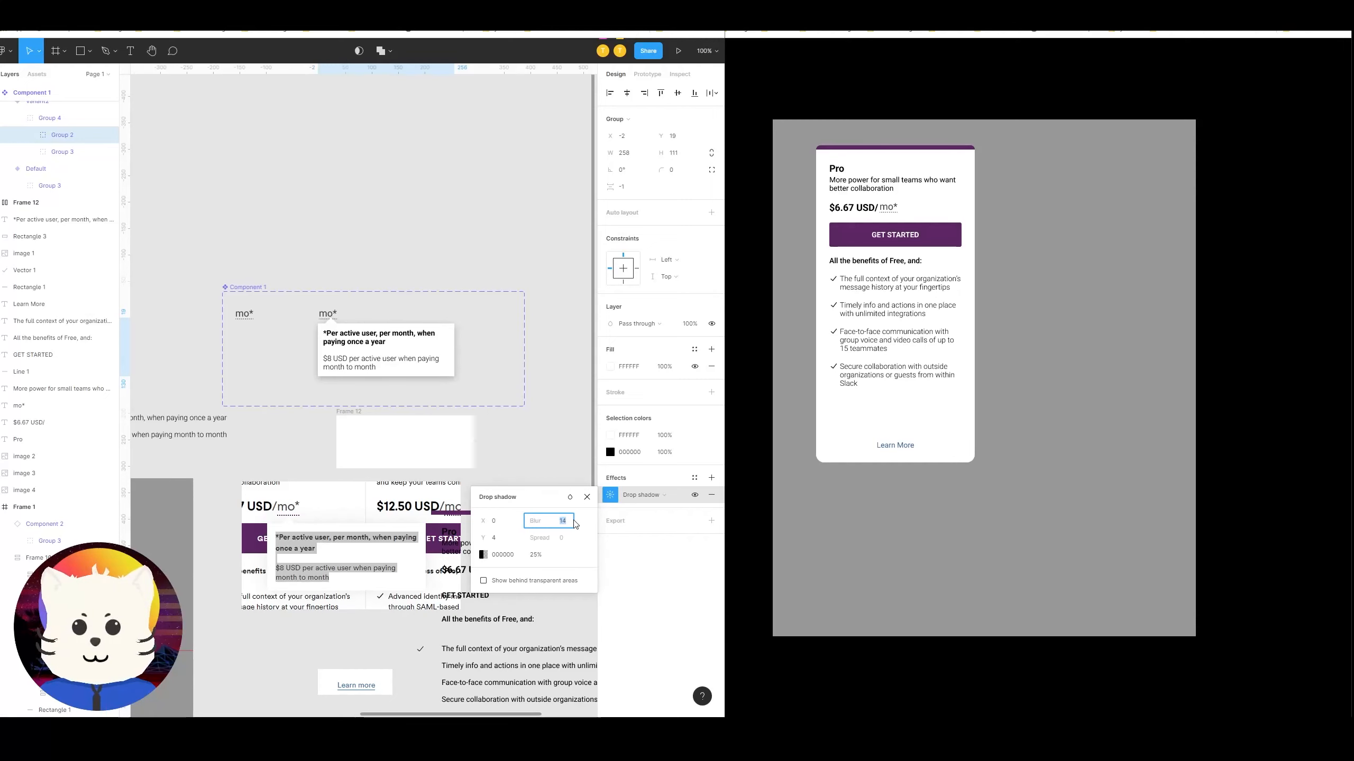
pyautogui.press('Up')
pyautogui.press('Up')
pyautogui.press('Up')
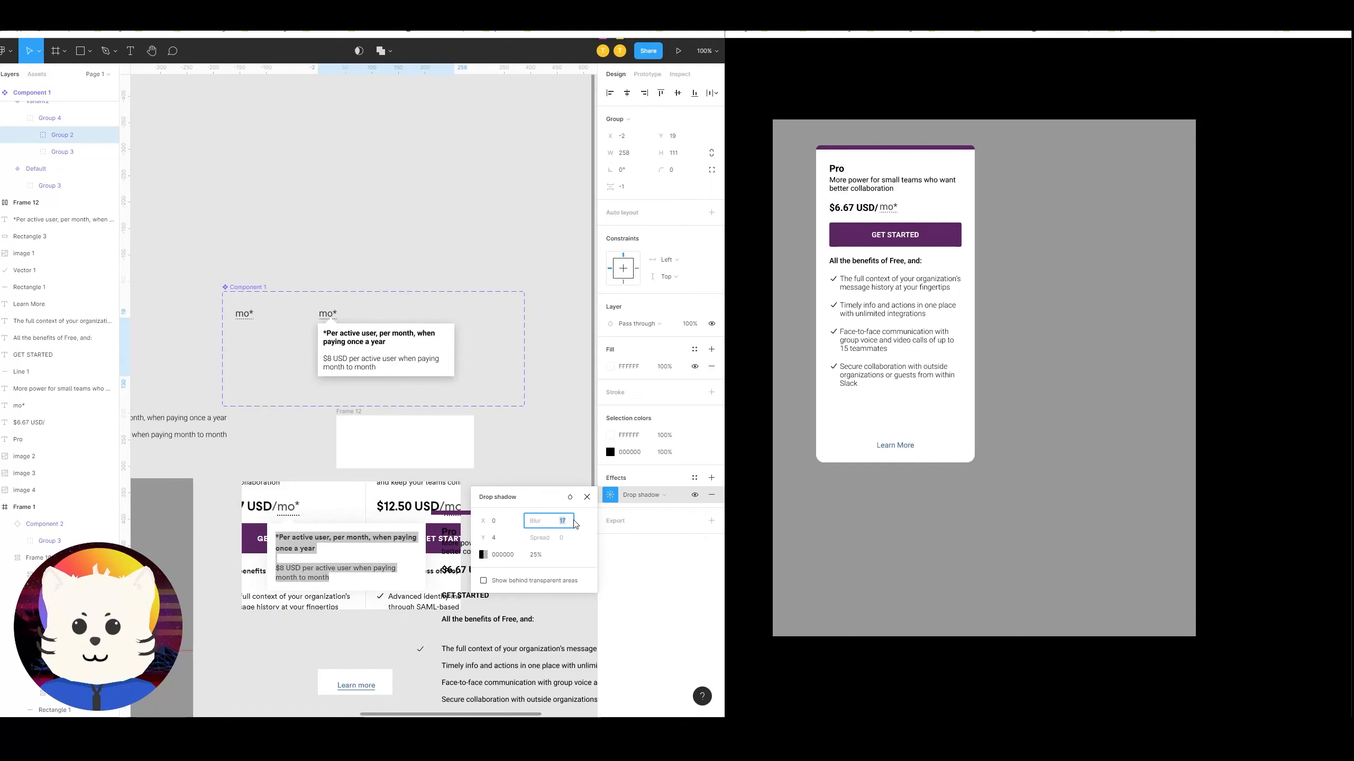
pyautogui.press('Down')
pyautogui.press('Down')
pyautogui.press('Down')
pyautogui.click(511, 541)
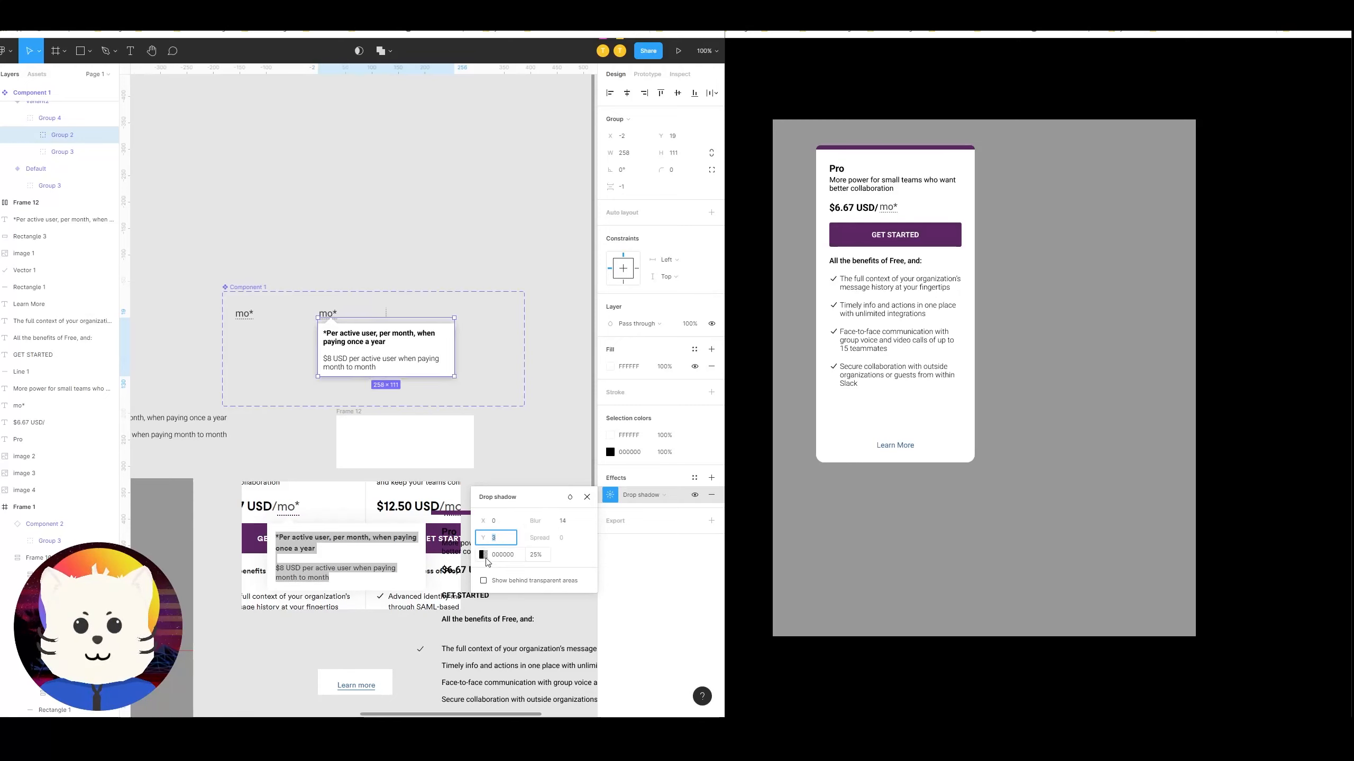
pyautogui.click(537, 557)
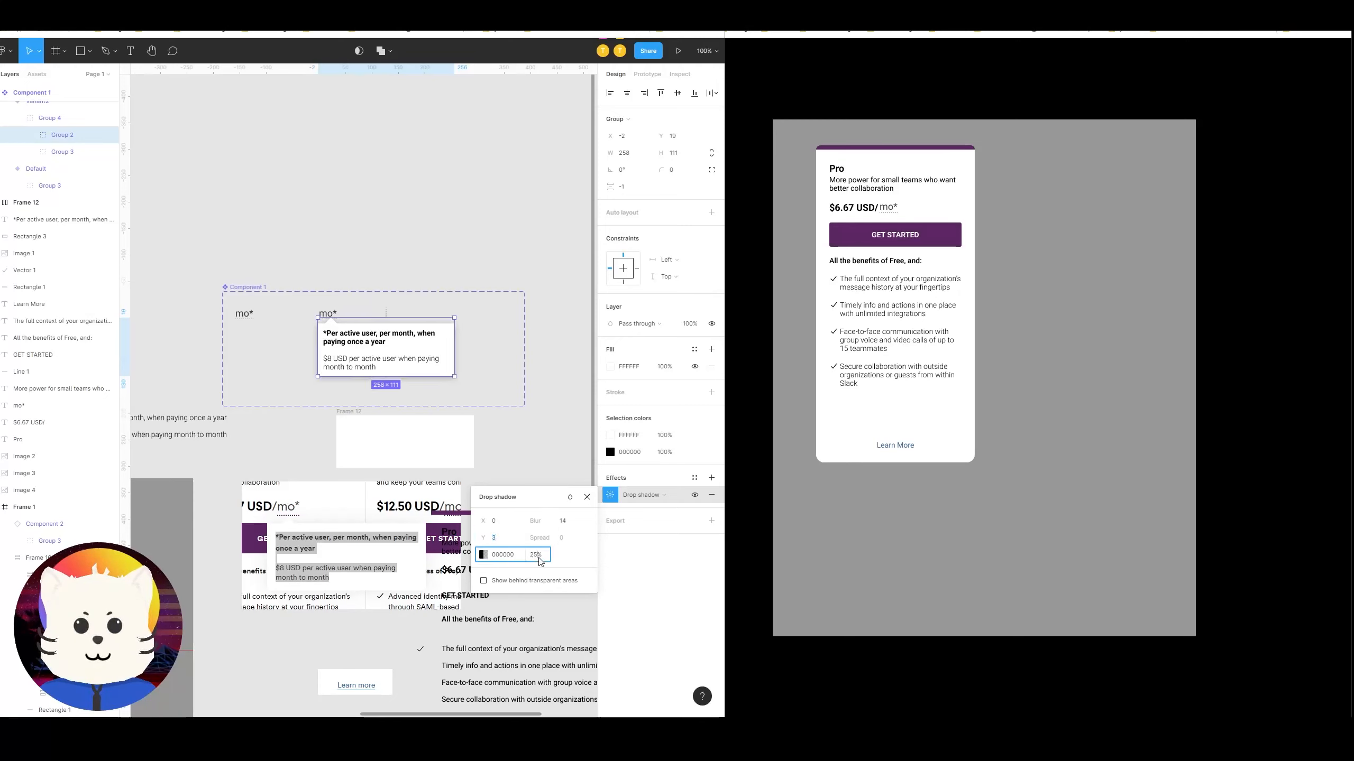
pyautogui.click(483, 185)
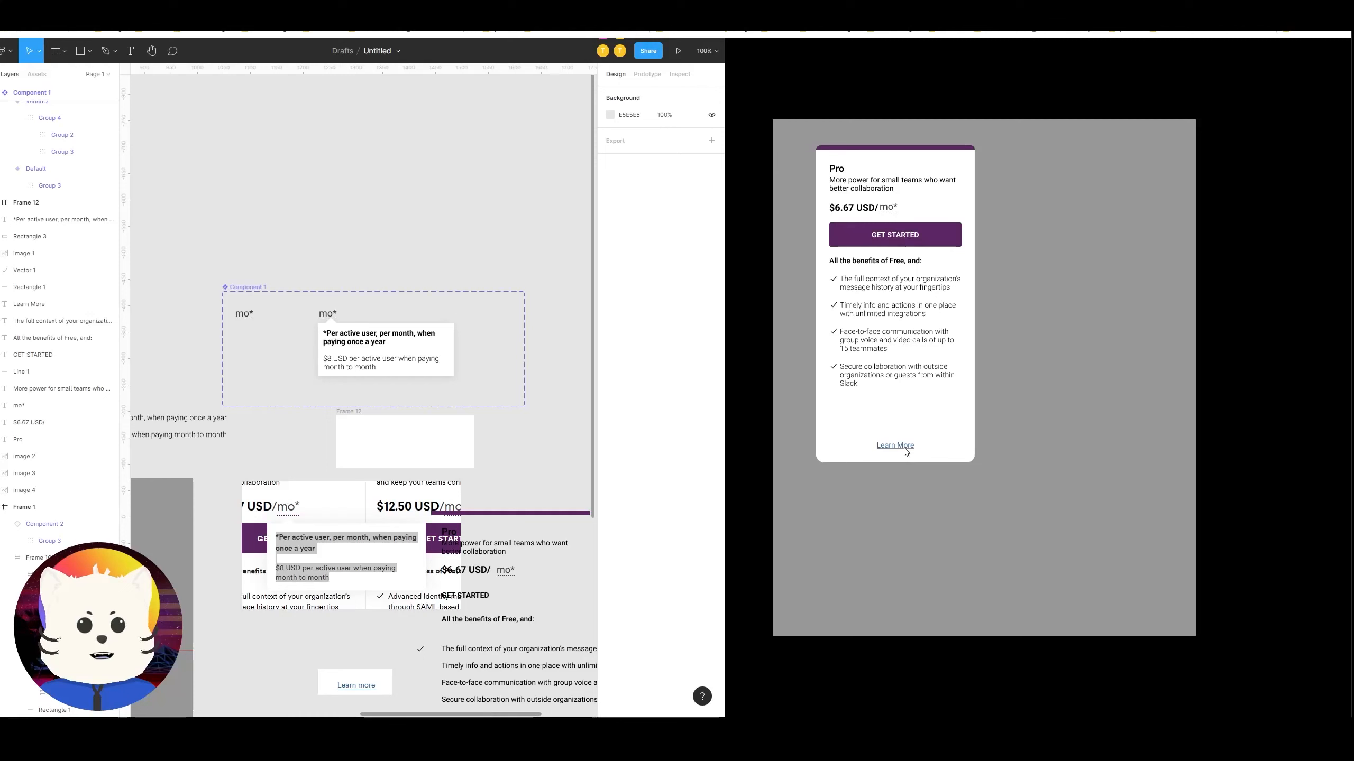
pyautogui.scroll(-5, 469, 184)
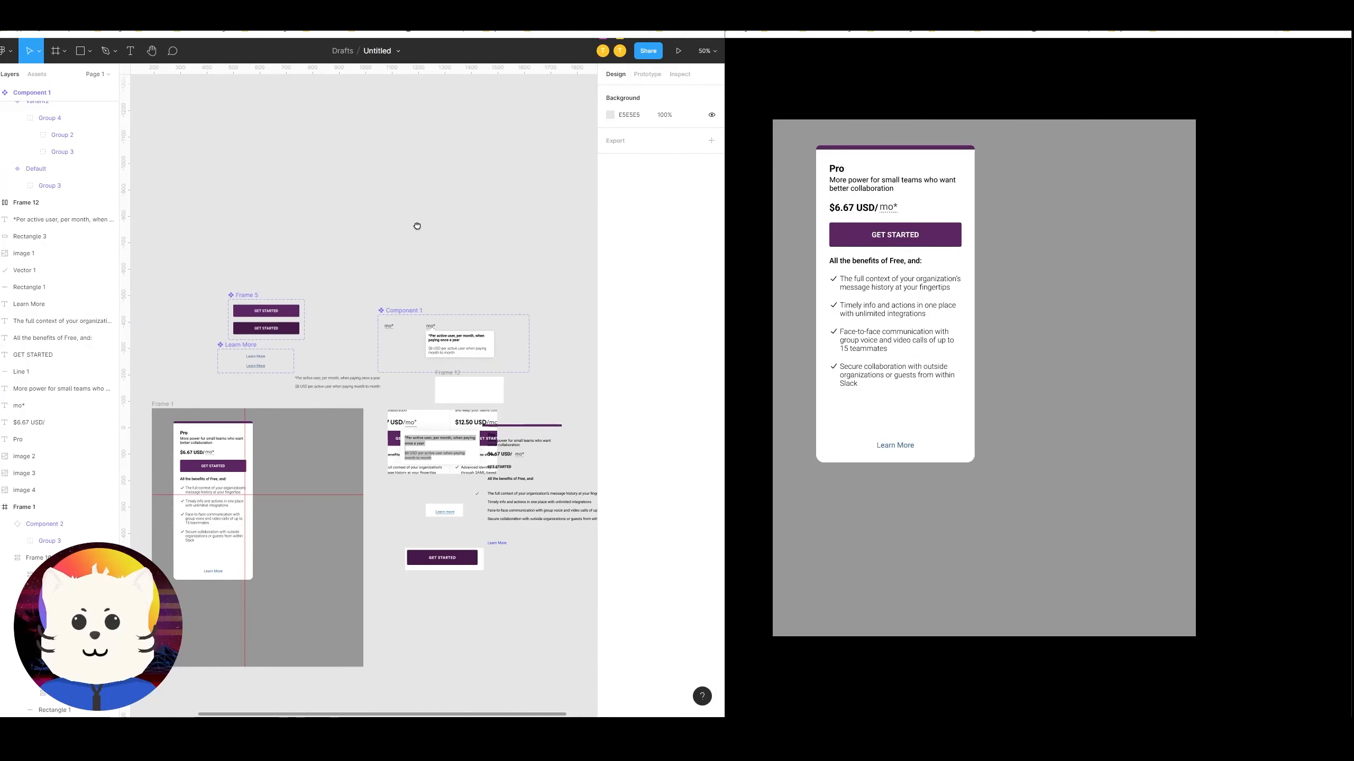
pyautogui.scroll(-2, 473, 213)
pyautogui.hscroll(-2, 472, 213)
pyautogui.hotkey('shift', '0')
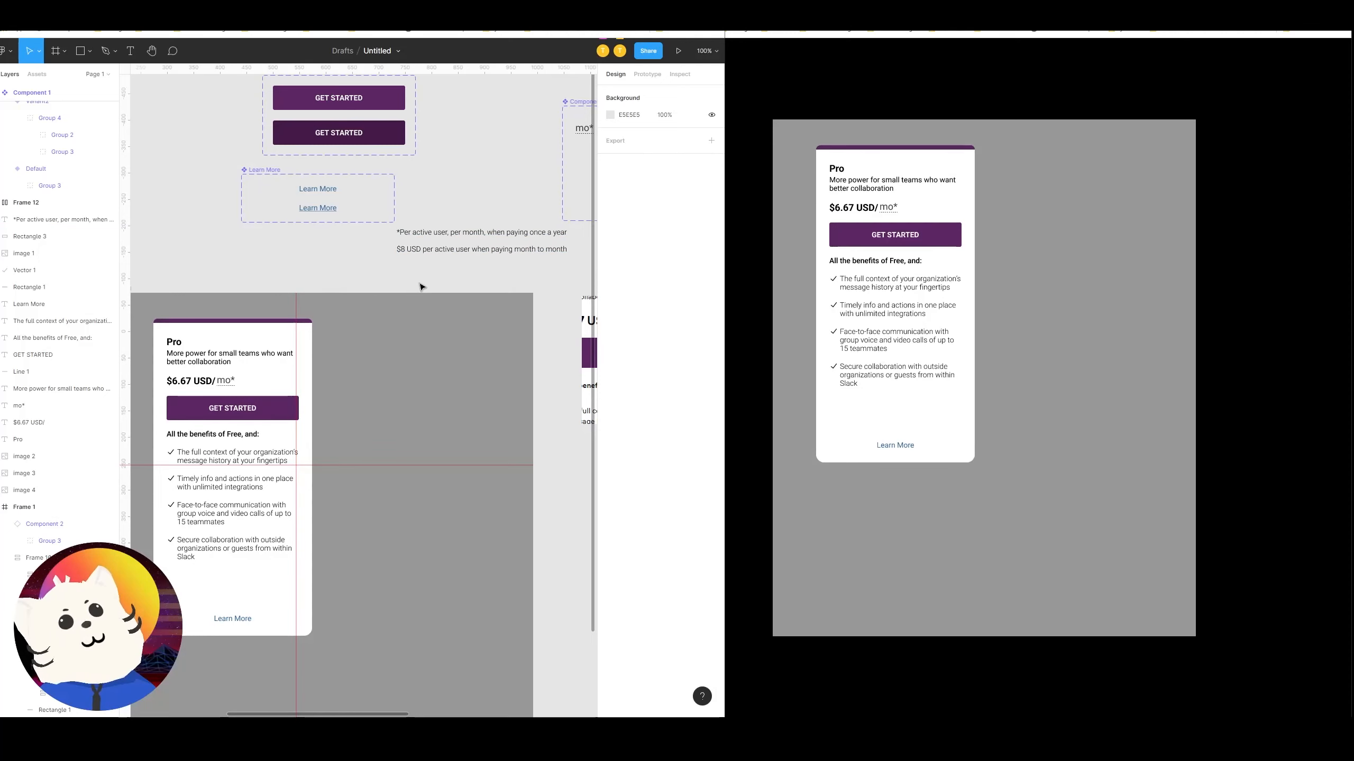
pyautogui.hscroll(-5, 469, 299)
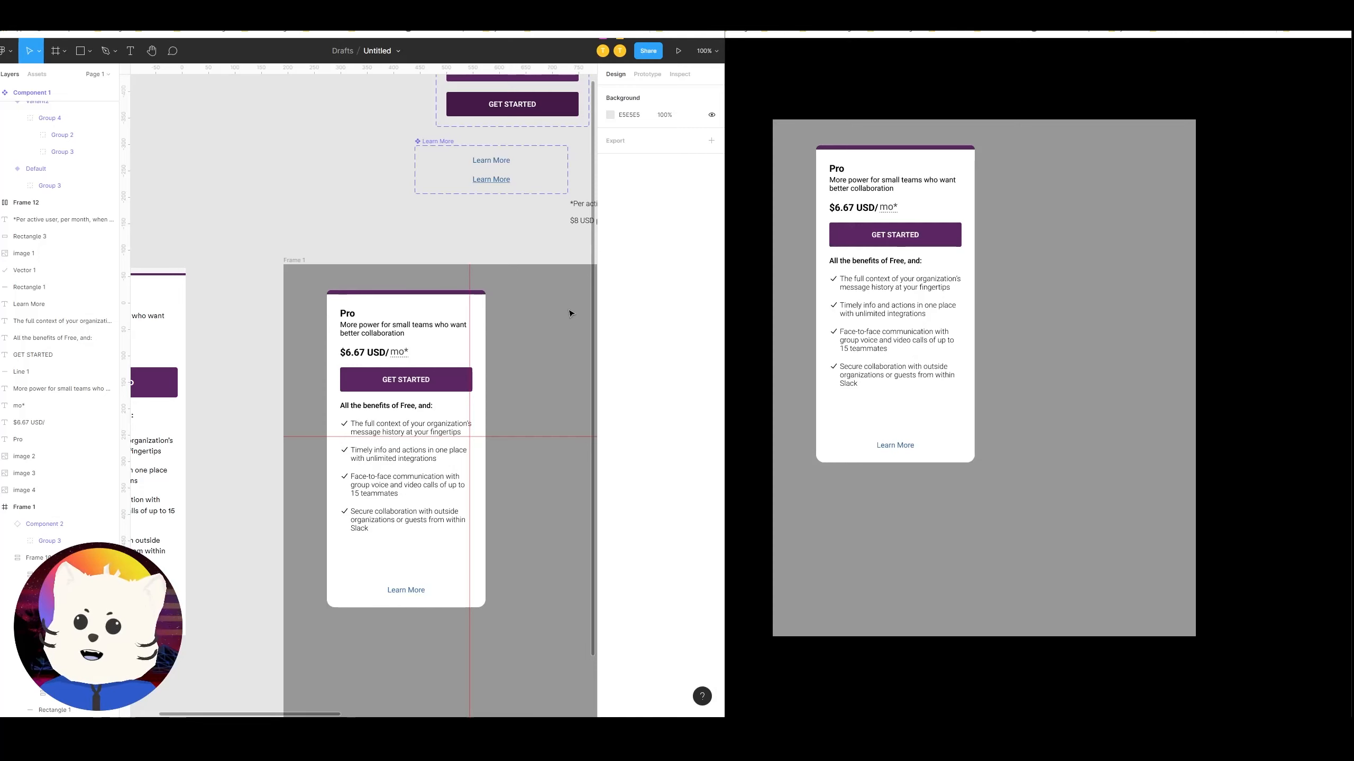
# Step: Move the loose "*Per active user, per month" text on the canvas closer to Frame 12
pyautogui.hscroll(10, 569, 313)
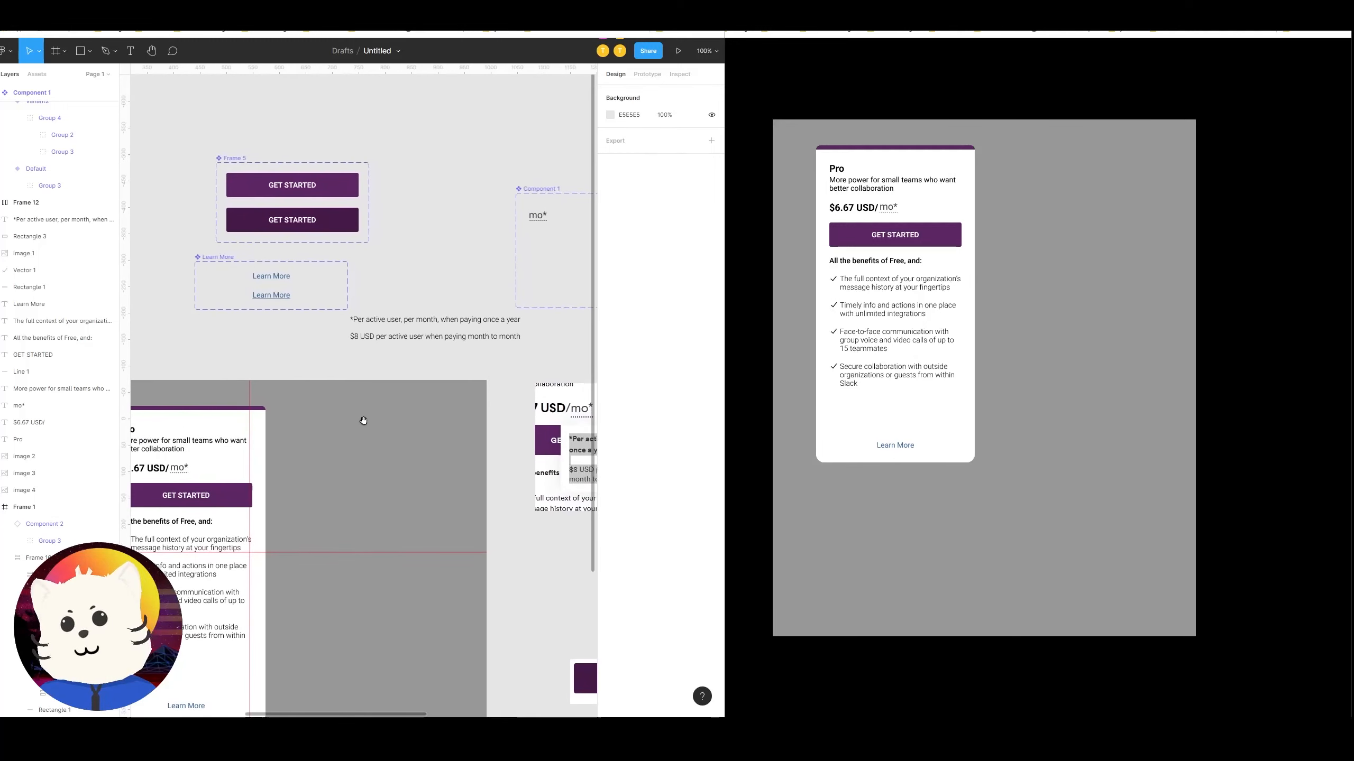
pyautogui.click(350, 302)
pyautogui.moveTo(351, 308); pyautogui.dragTo(389, 313)
pyautogui.scroll(2, 373, 347)
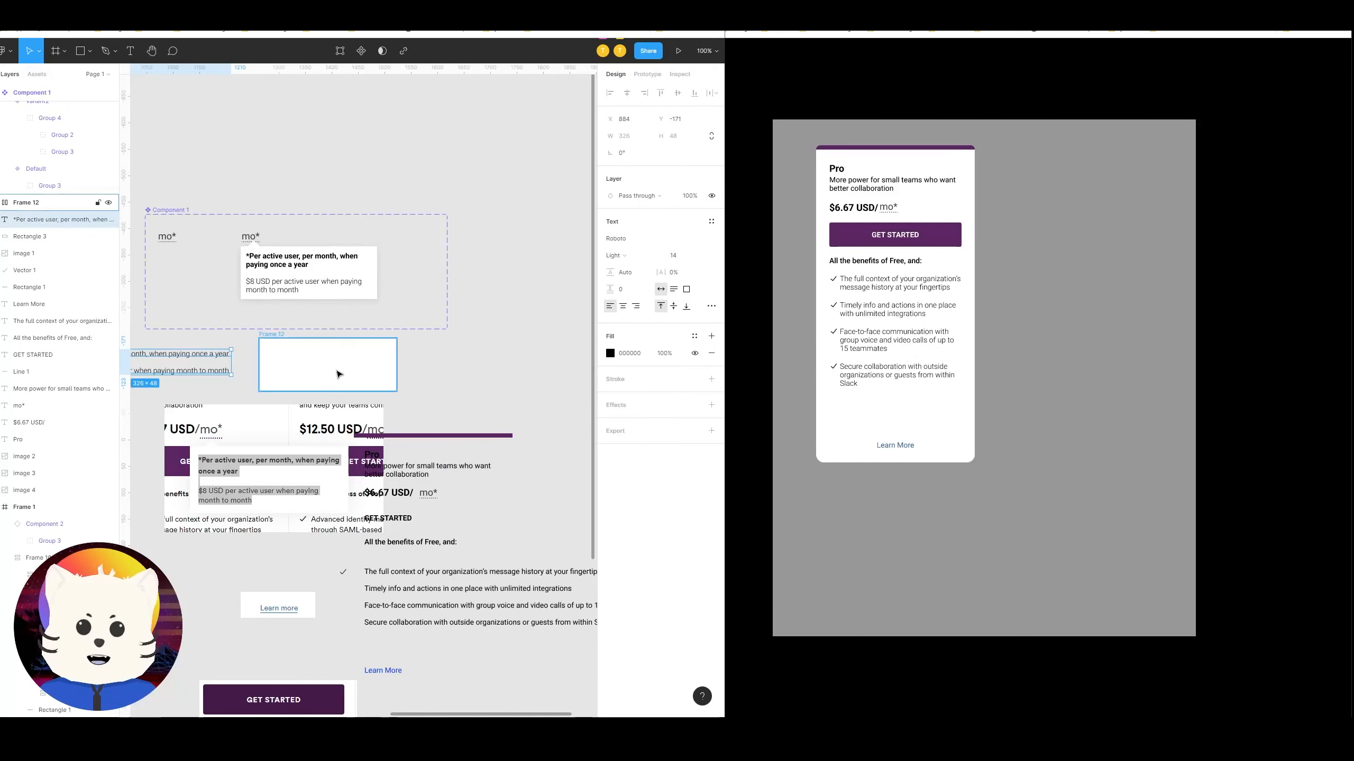
pyautogui.hscroll(-10, 507, 374)
pyautogui.scroll(-3, 479, 320)
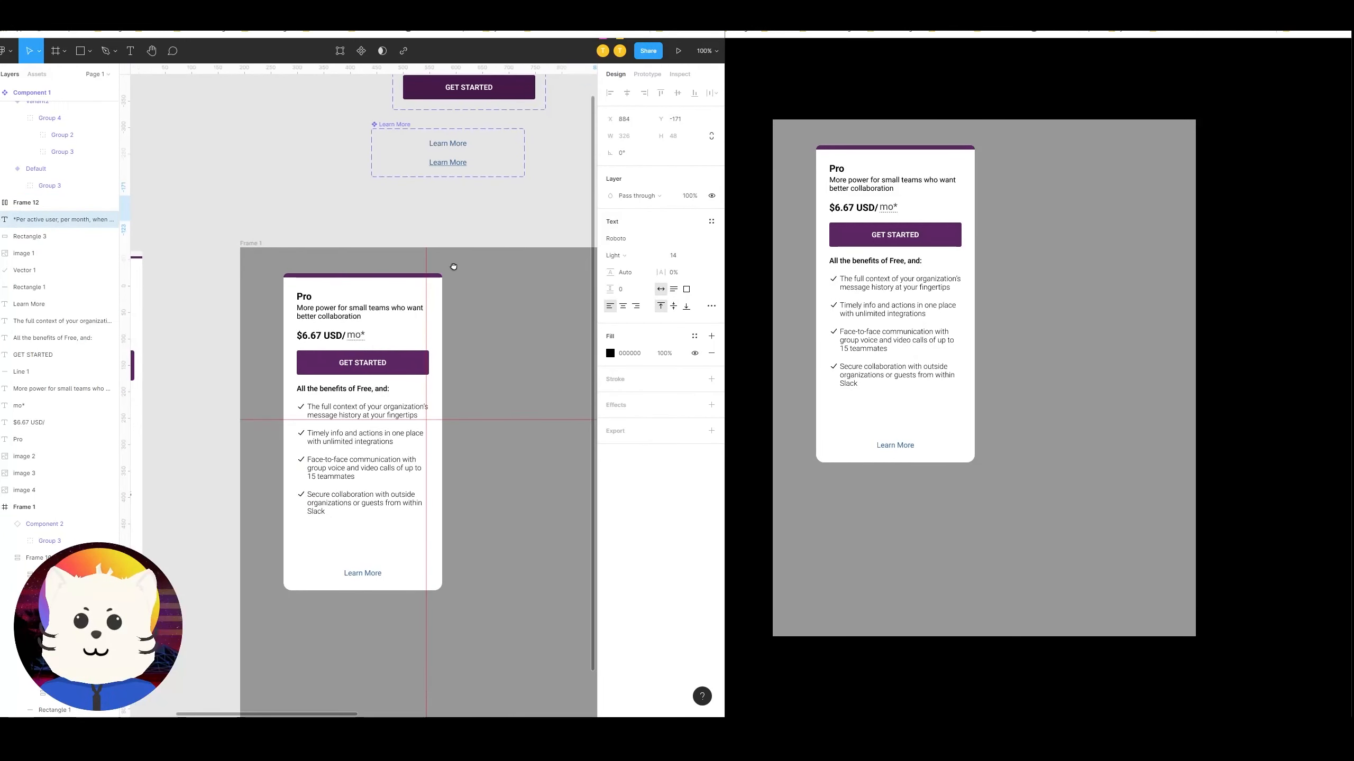
# Step: Narrow the prototype preview window and widen the design editor window beside it to fill the freed space
pyautogui.scroll(-3, 455, 270)
pyautogui.hscroll(-2, 455, 270)
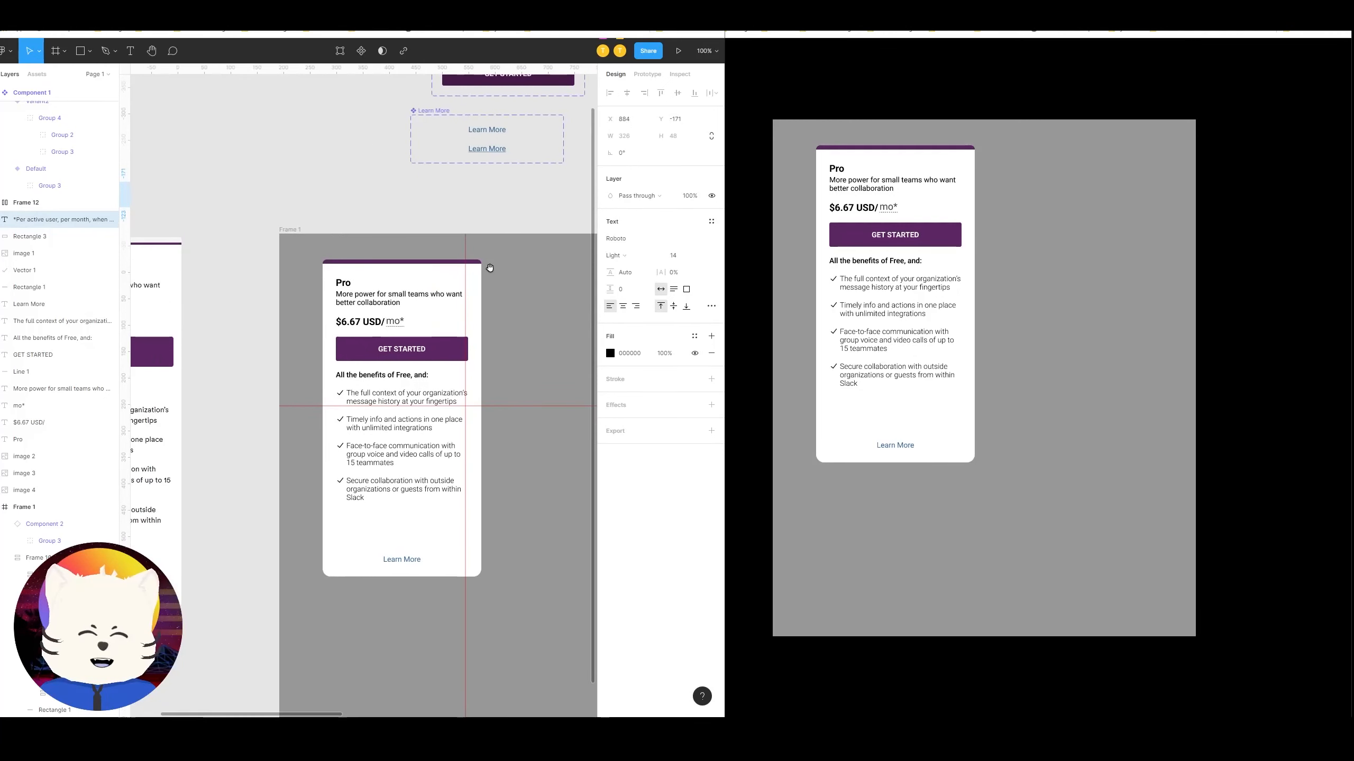
pyautogui.scroll(-2, 455, 245)
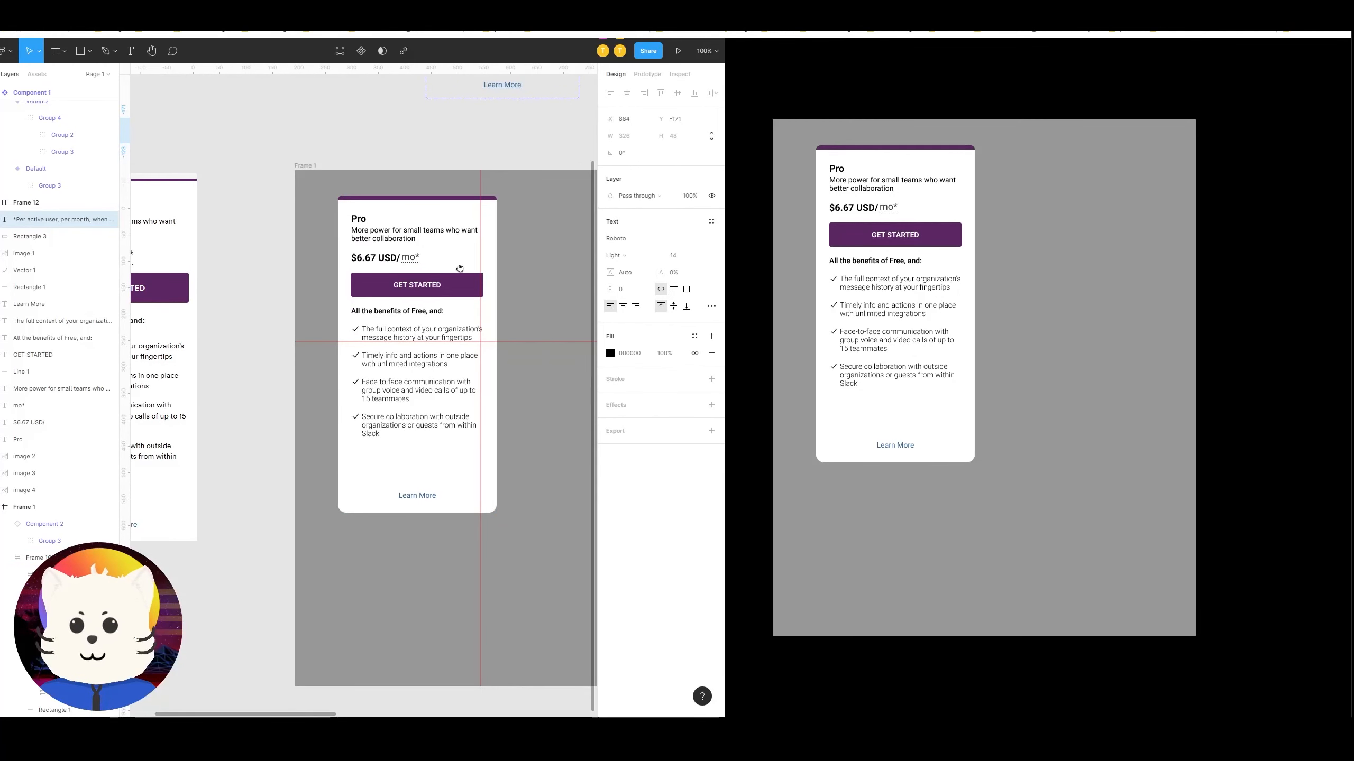
pyautogui.scroll(3, 442, 288)
pyautogui.keyDown('ctrl'); pyautogui.scroll(5, 383, 352); pyautogui.keyUp('ctrl')
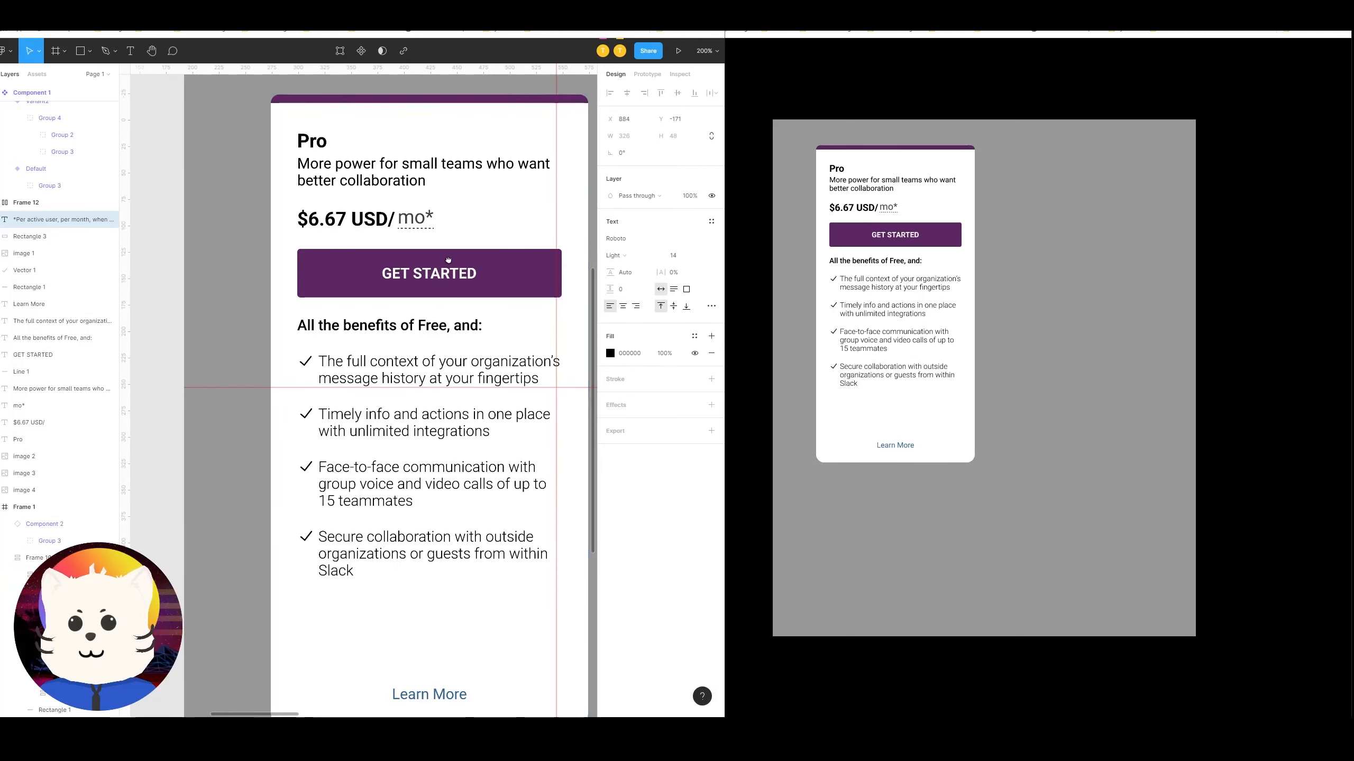
pyautogui.click(679, 53)
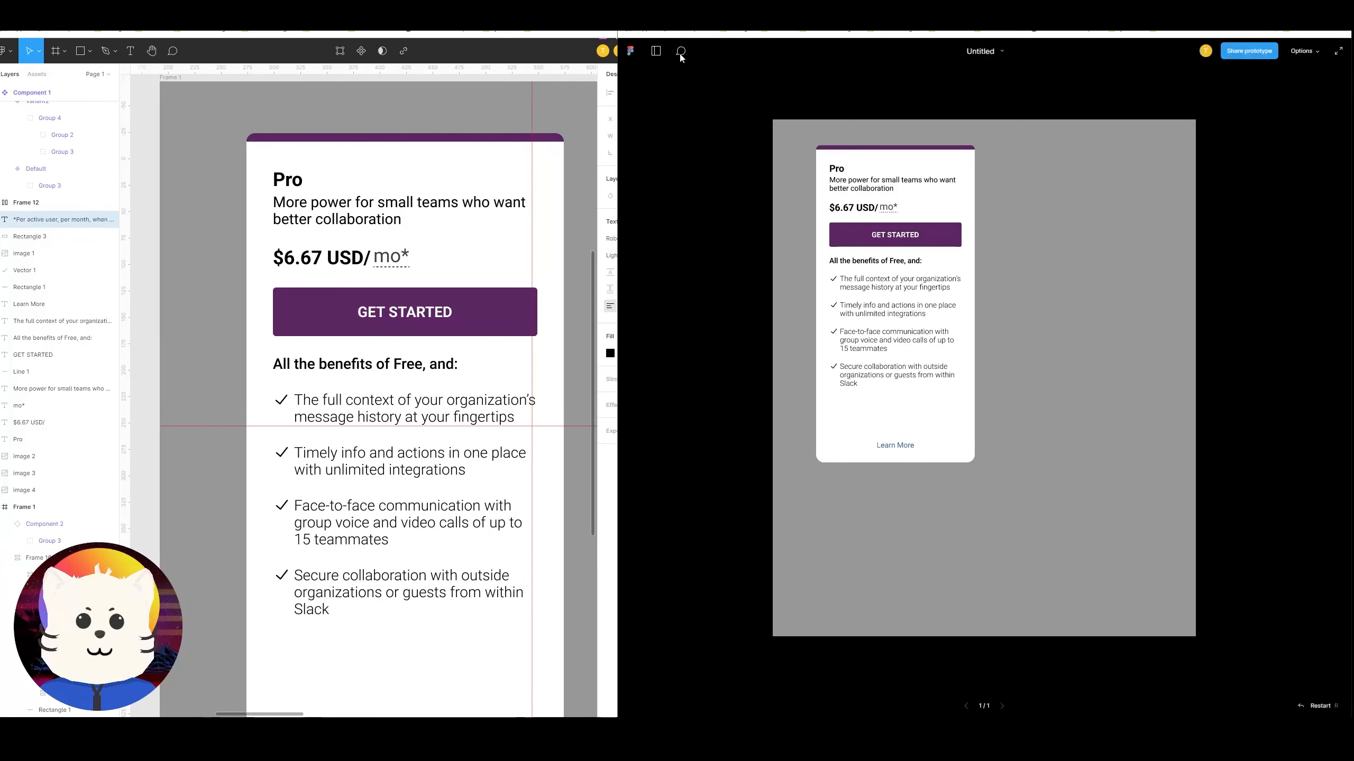
pyautogui.moveTo(617, 71); pyautogui.dragTo(909, 76)
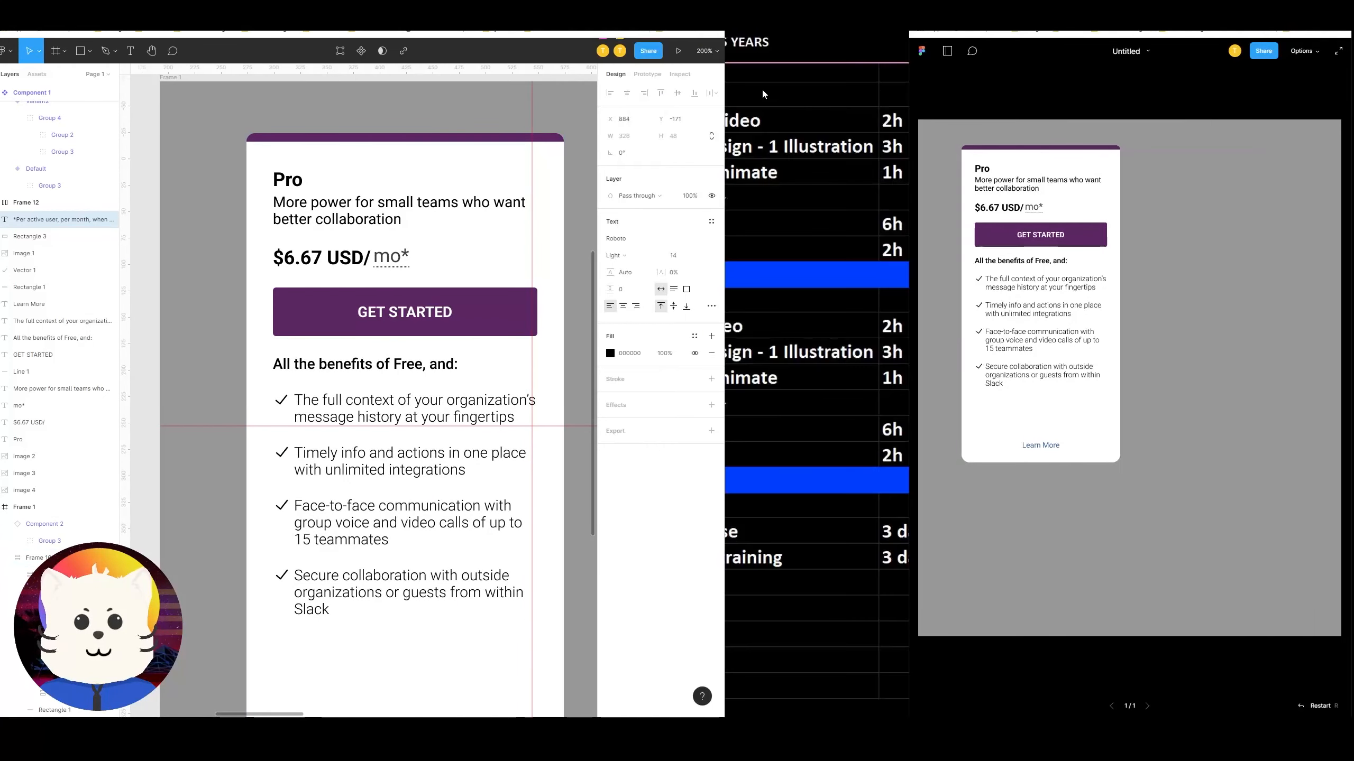
pyautogui.moveTo(723, 101); pyautogui.dragTo(908, 102)
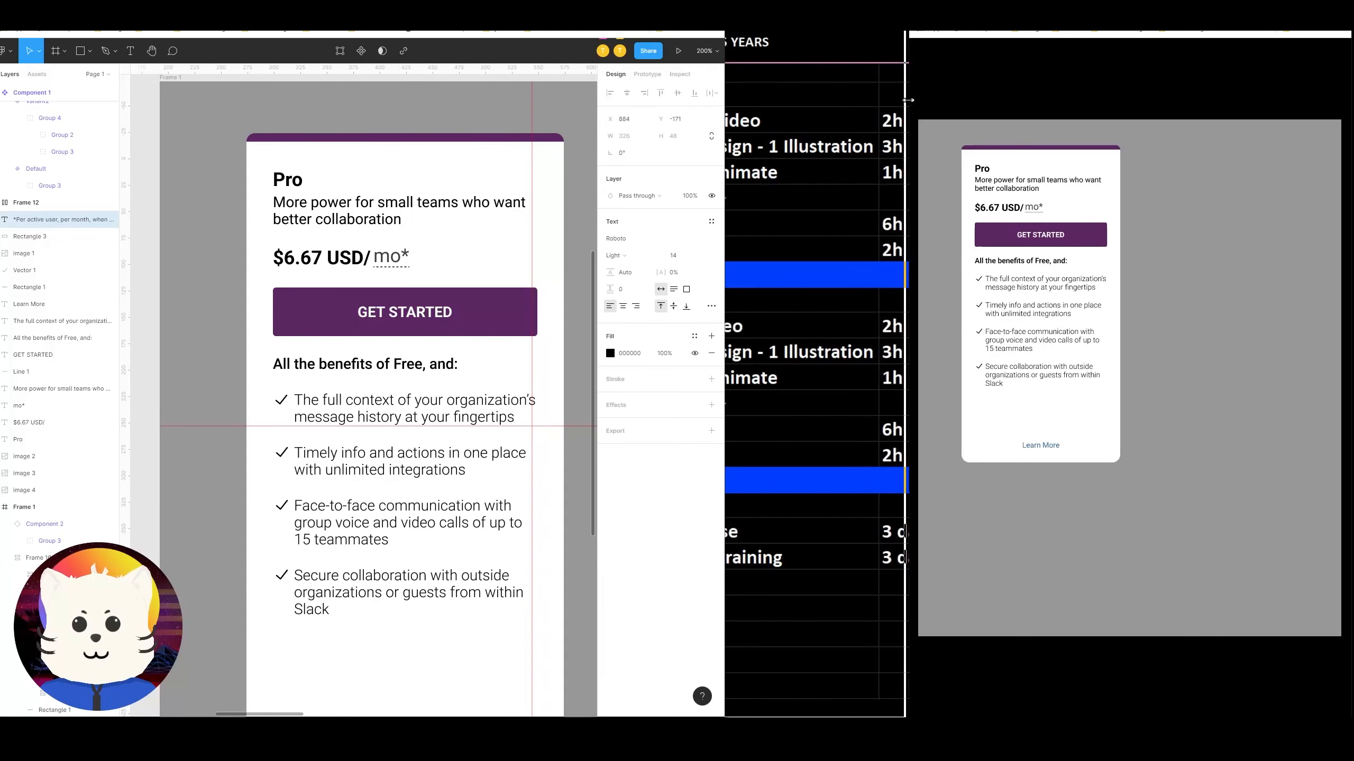
pyautogui.scroll(-2, 668, 366)
pyautogui.hotkey('shift', '0')
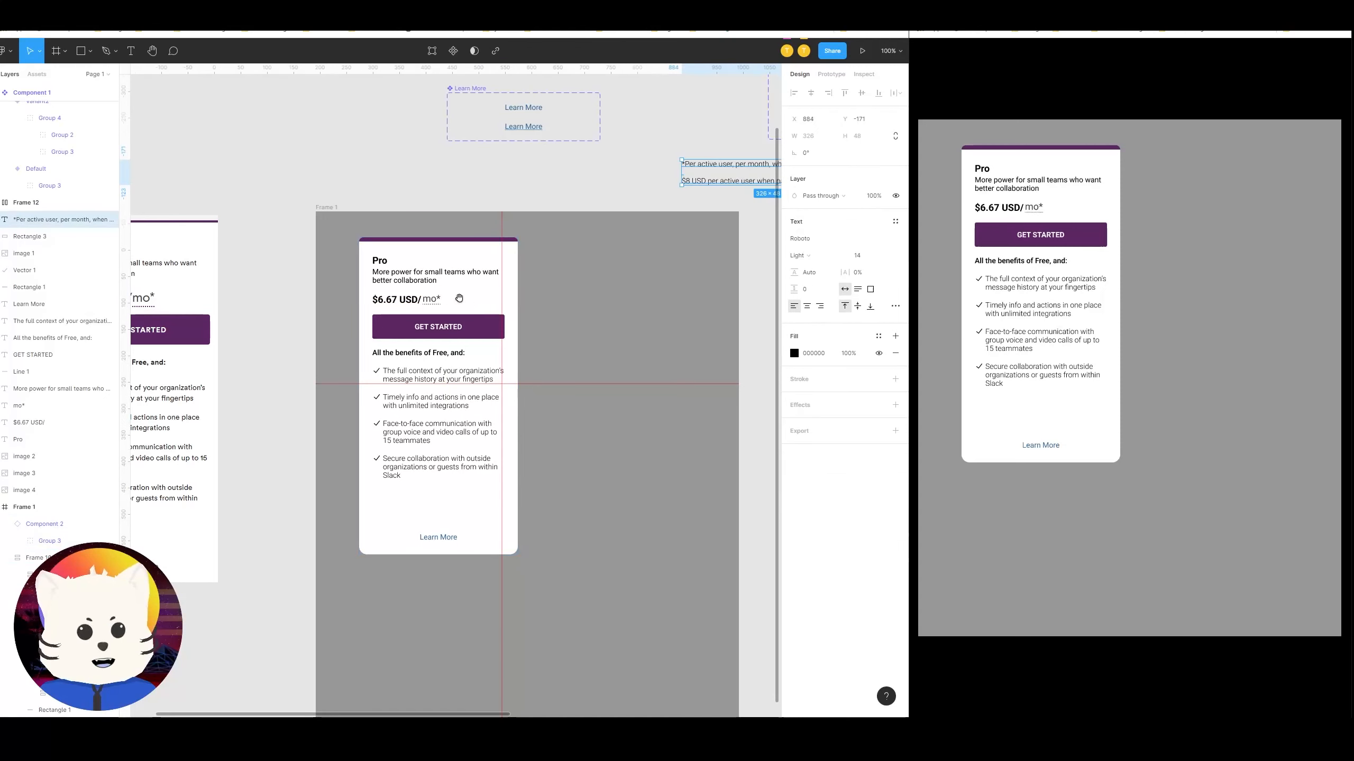
# Step: Place a copy of Component 1's tooltip group above the Pro card's "GET STARTED" button, then delete that copy
pyautogui.moveTo(457, 301); pyautogui.dragTo(482, 333)
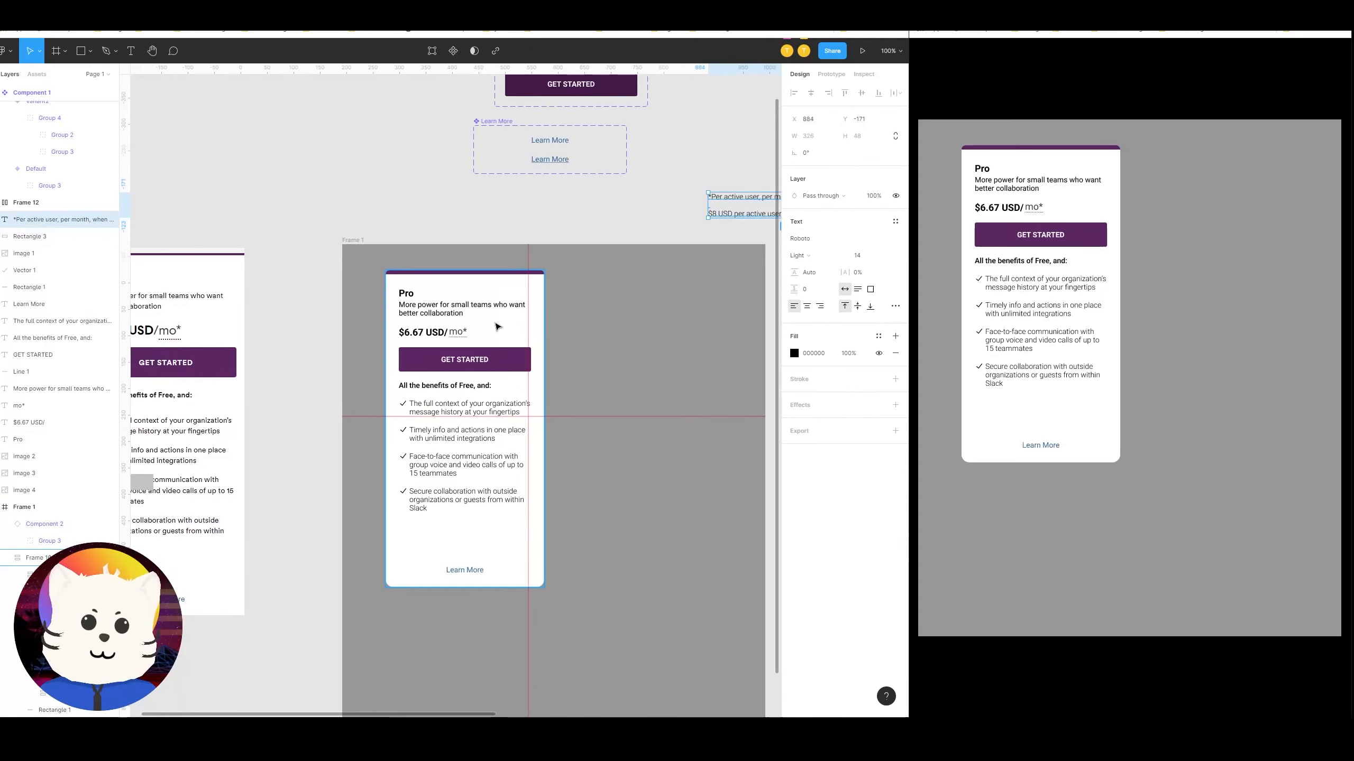
pyautogui.moveTo(458, 335); pyautogui.dragTo(479, 332)
pyautogui.hotkey('ctrl', 'z')
pyautogui.hotkey('ctrl', 'z')
pyautogui.moveTo(598, 302); pyautogui.dragTo(511, 369)
pyautogui.click(595, 266)
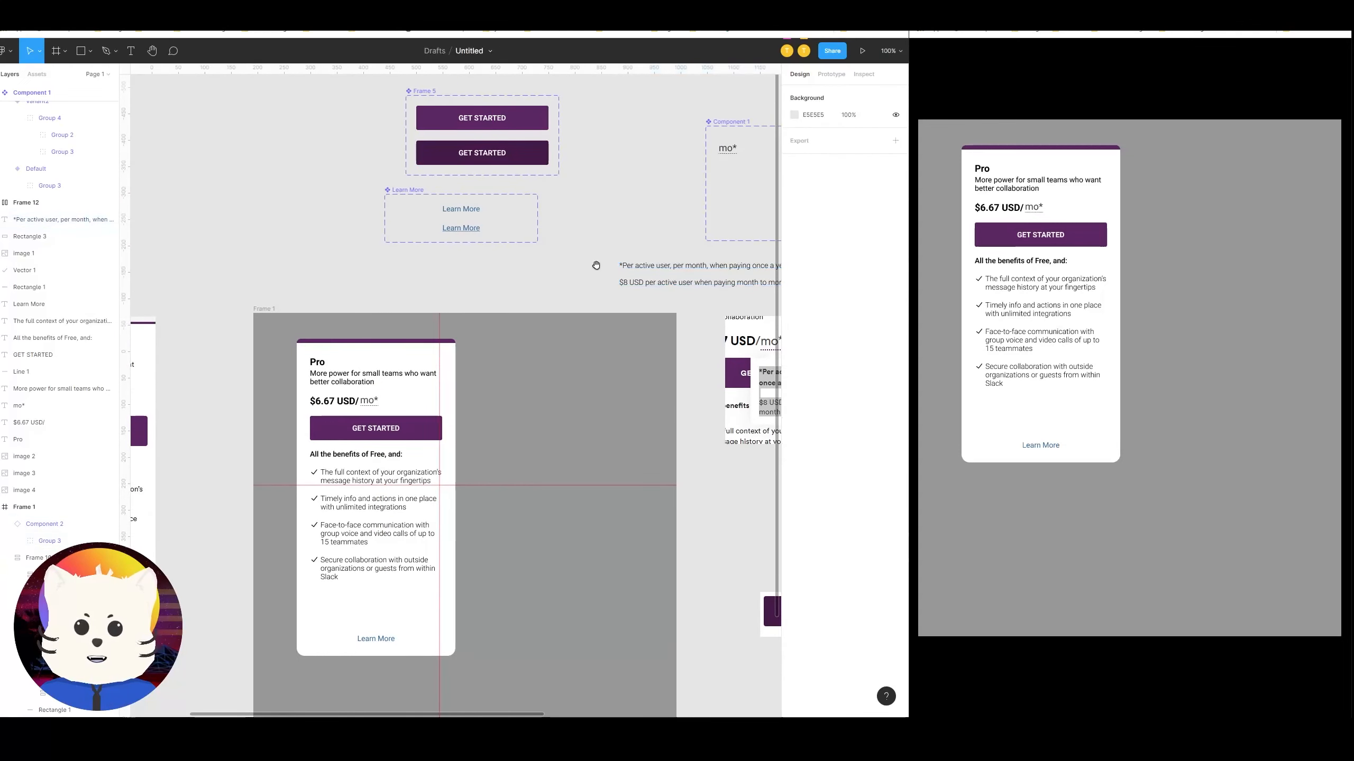
pyautogui.moveTo(663, 235); pyautogui.dragTo(599, 270)
pyautogui.doubleClick(695, 315)
pyautogui.click(414, 394)
pyautogui.moveTo(739, 217); pyautogui.dragTo(645, 241)
pyautogui.doubleClick(694, 226)
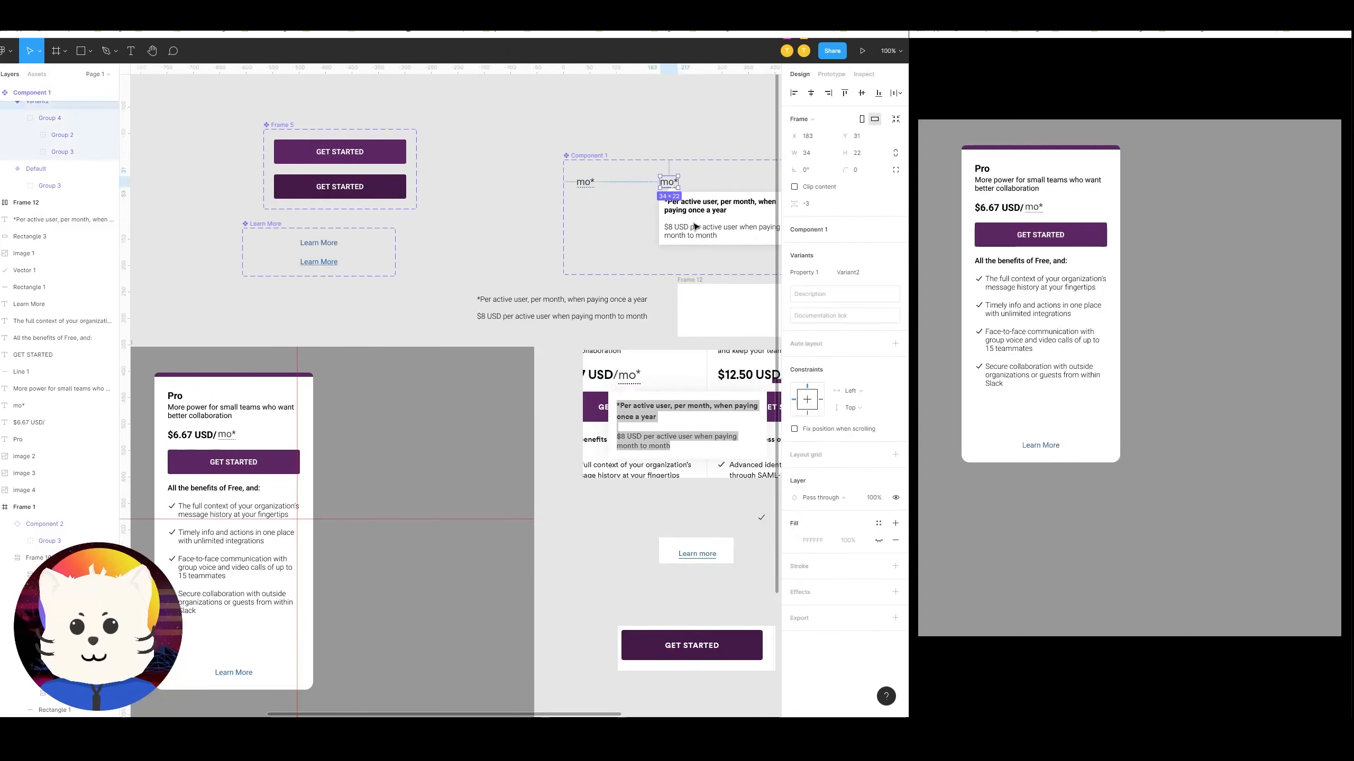
pyautogui.keyDown('alt'); pyautogui.moveTo(735, 225); pyautogui.dragTo(302, 466); pyautogui.keyUp('alt')
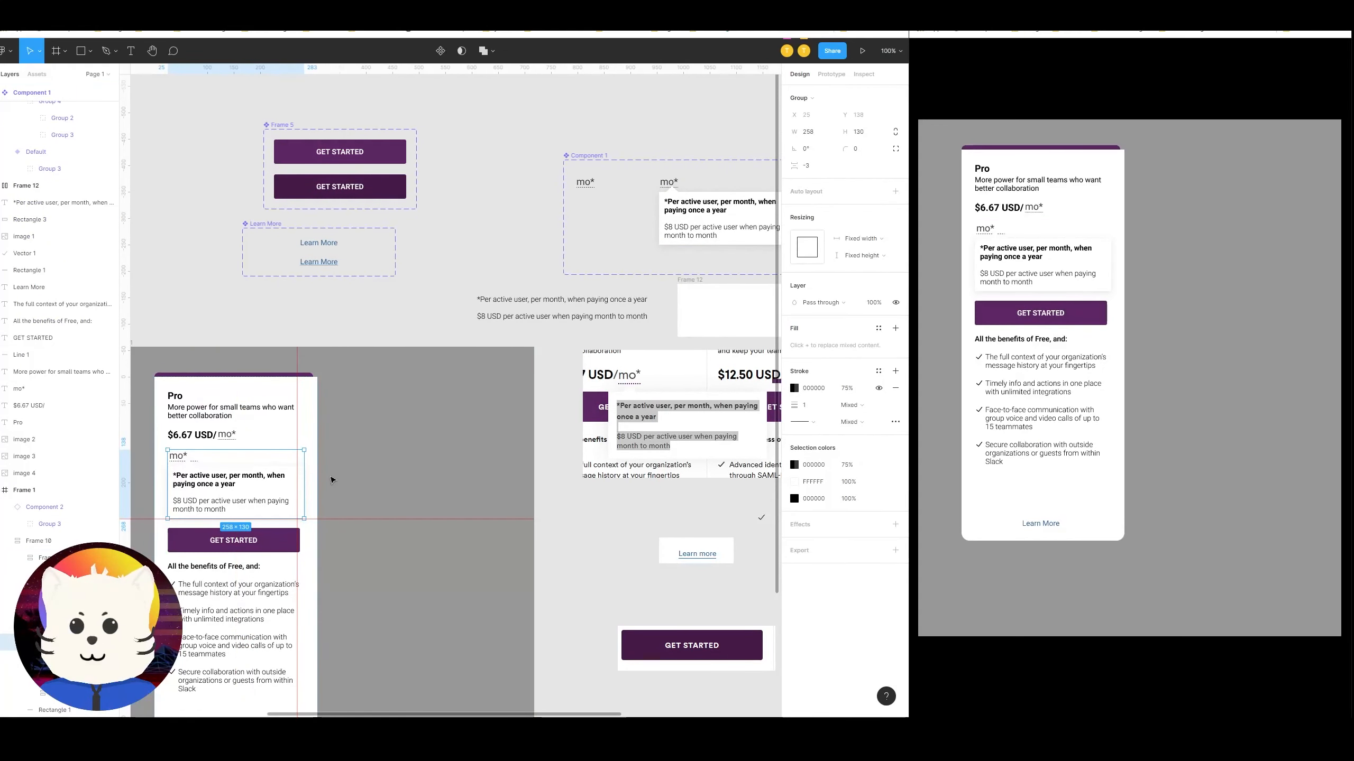
pyautogui.press('Delete')
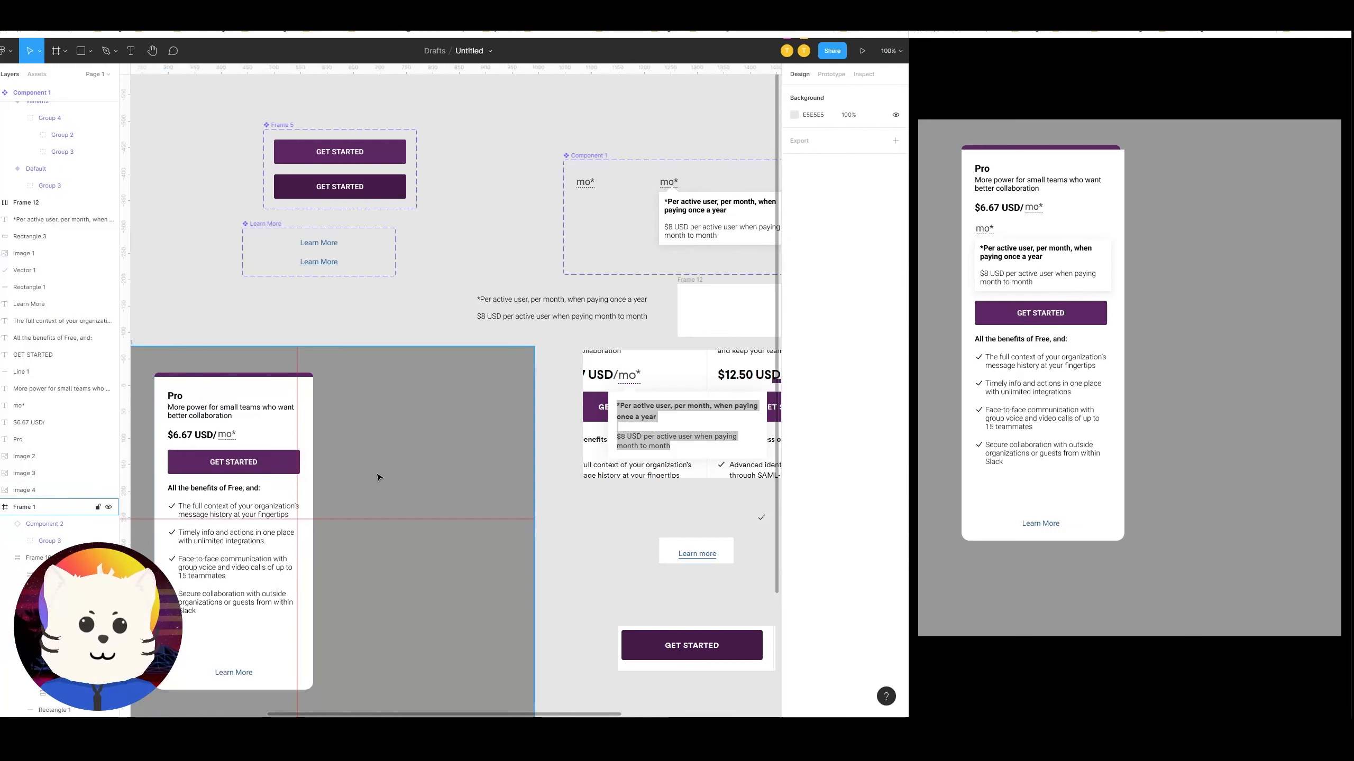
# Step: Check the "mo*" tooltip's hover behaviour in the prototype preview
pyautogui.moveTo(459, 428); pyautogui.dragTo(615, 327)
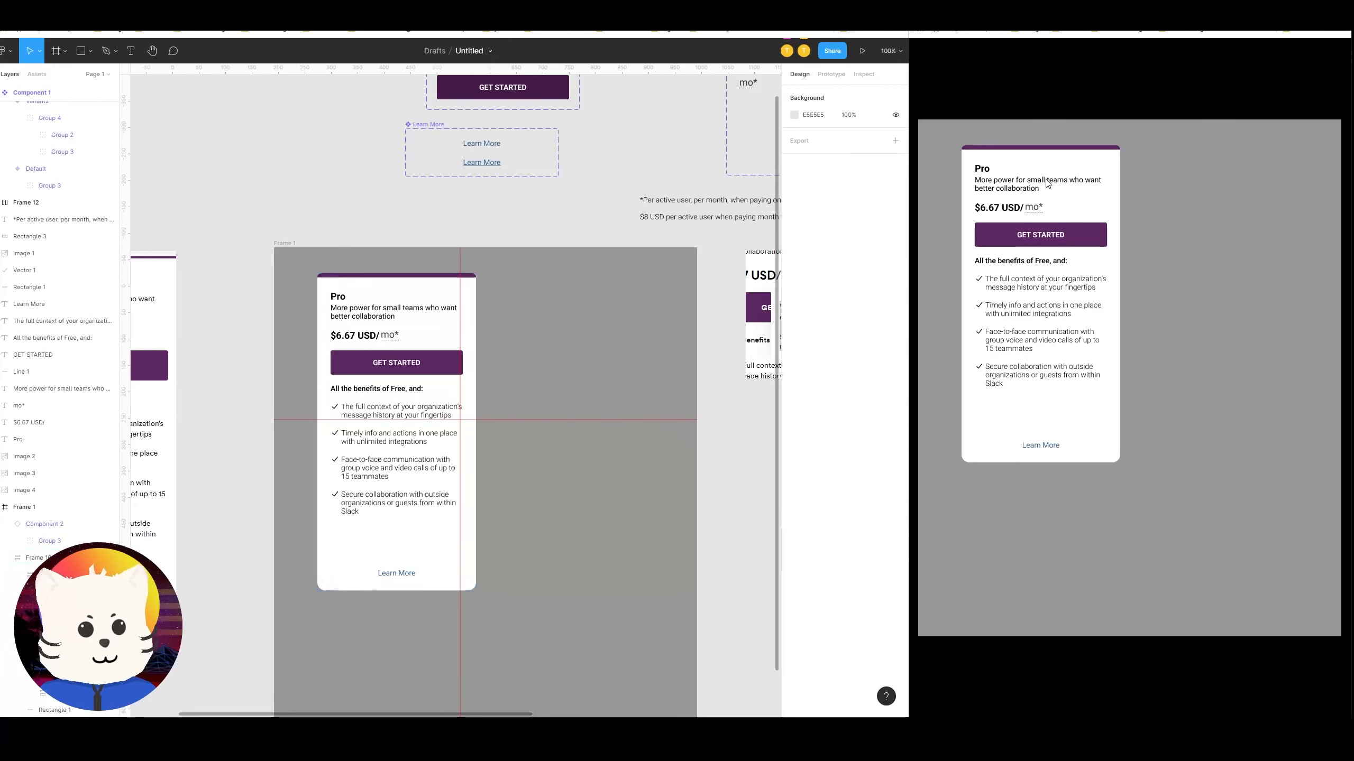
pyautogui.moveTo(1037, 211)
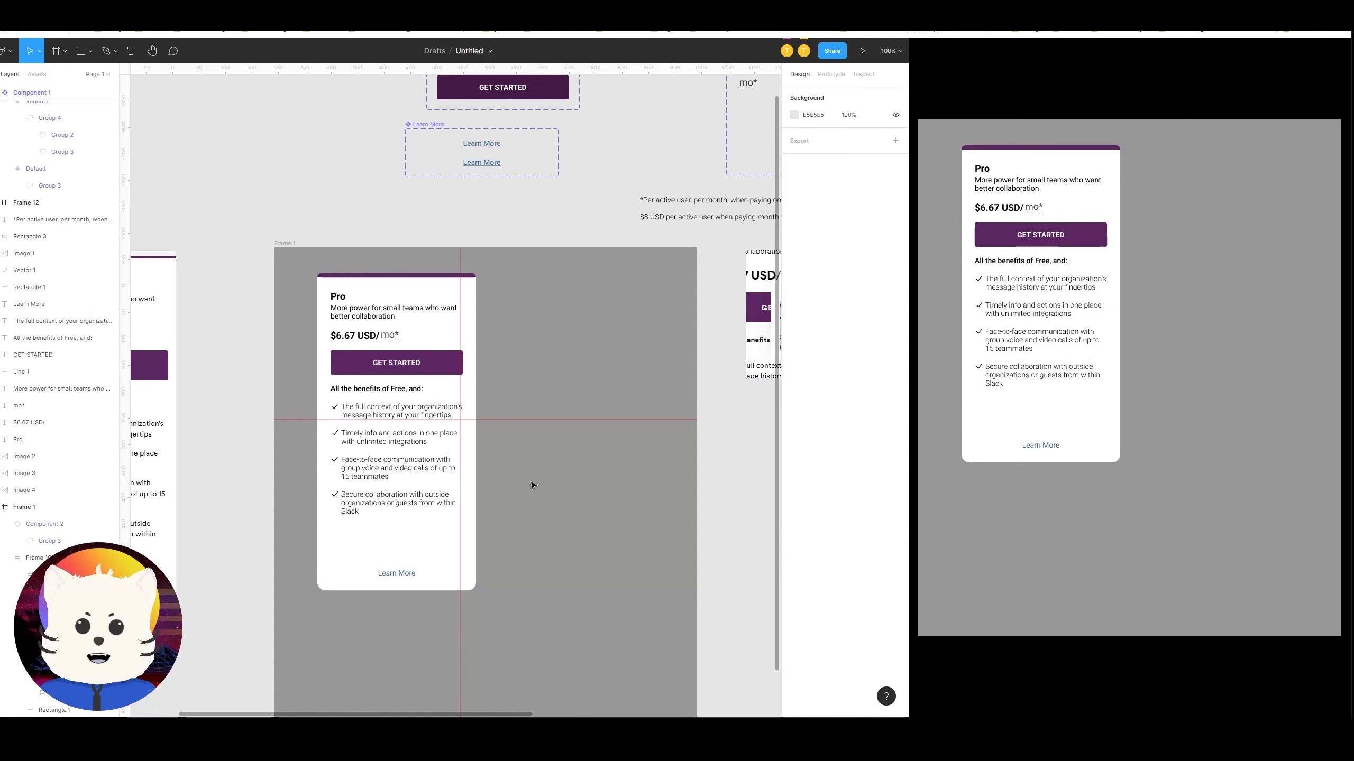
pyautogui.moveTo(506, 521); pyautogui.dragTo(574, 463)
pyautogui.moveTo(462, 437); pyautogui.dragTo(513, 407)
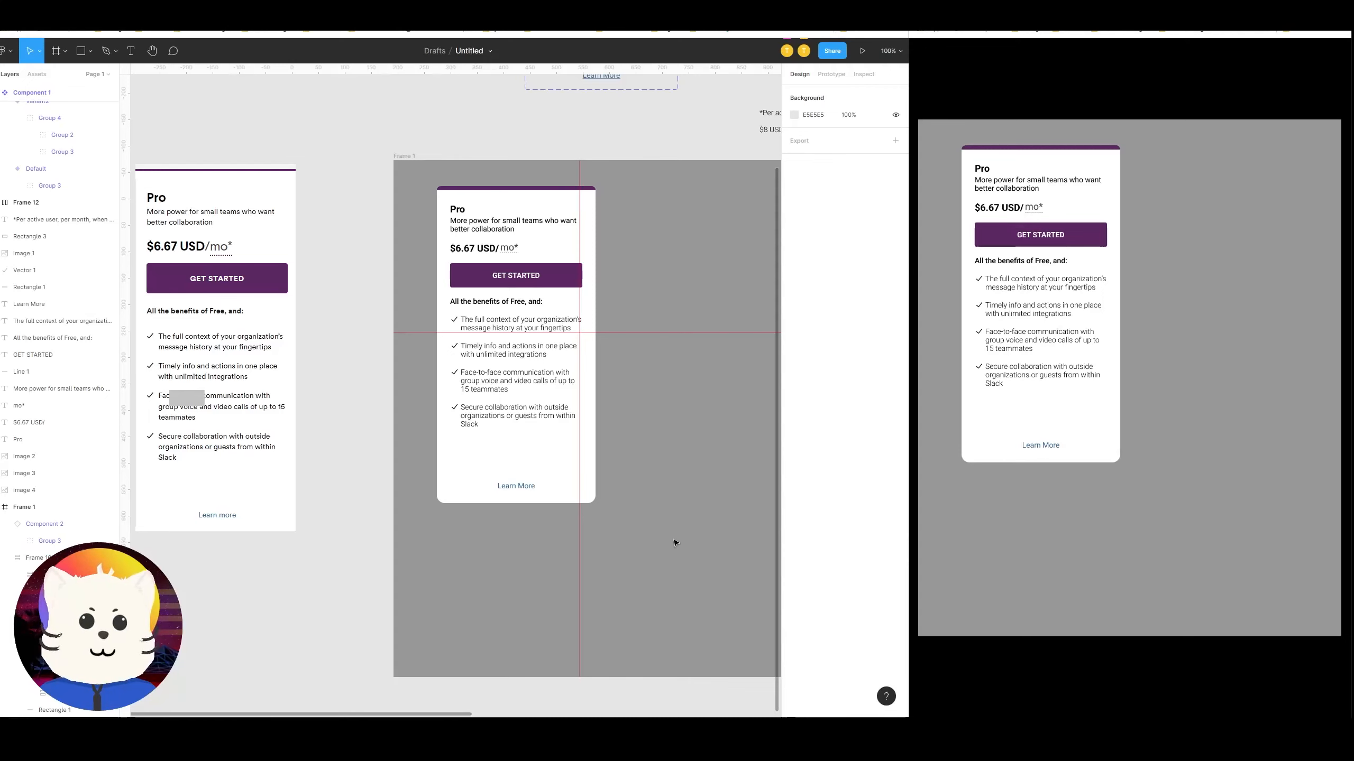
# Step: Move the "Learn More" component set away from the "GET STARTED" set and extend its height to 263
pyautogui.scroll(4, 674, 543)
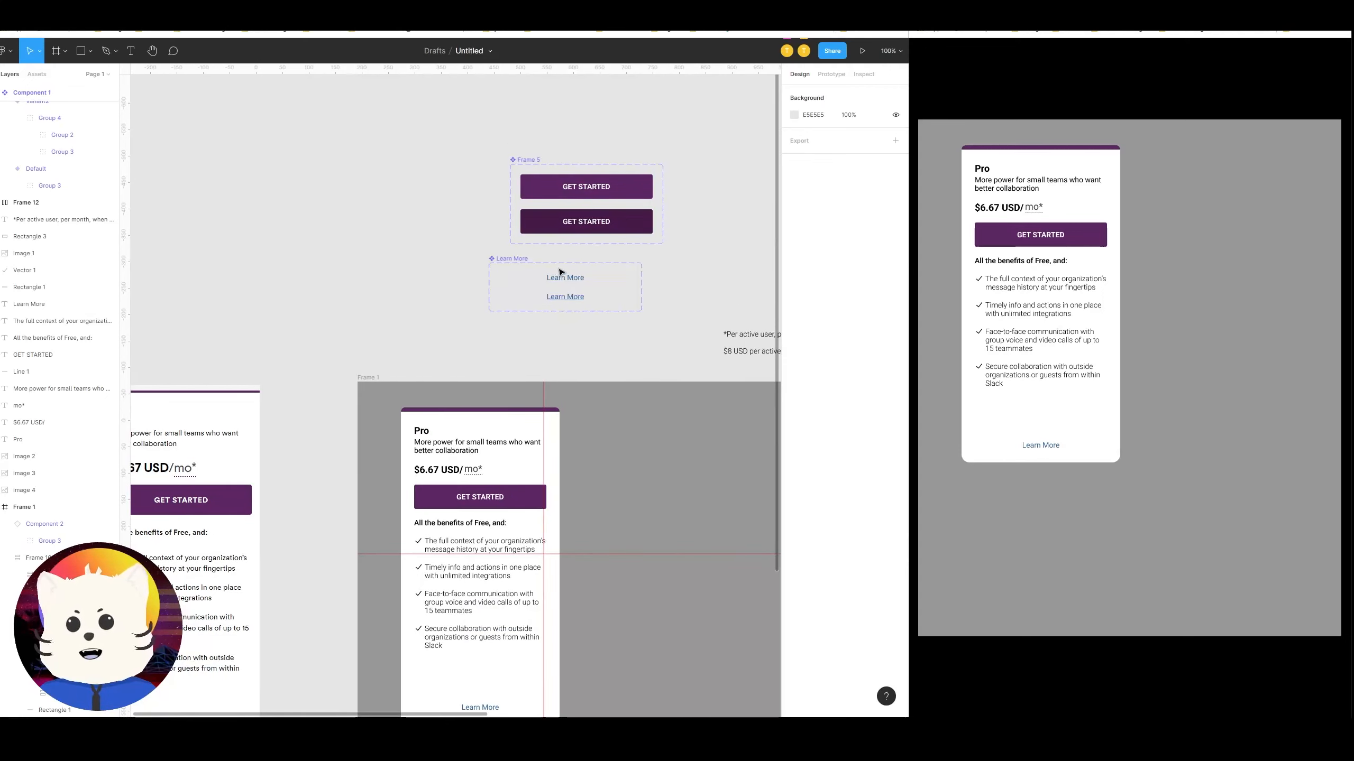
pyautogui.click(276, 219)
pyautogui.moveTo(276, 219); pyautogui.dragTo(403, 242)
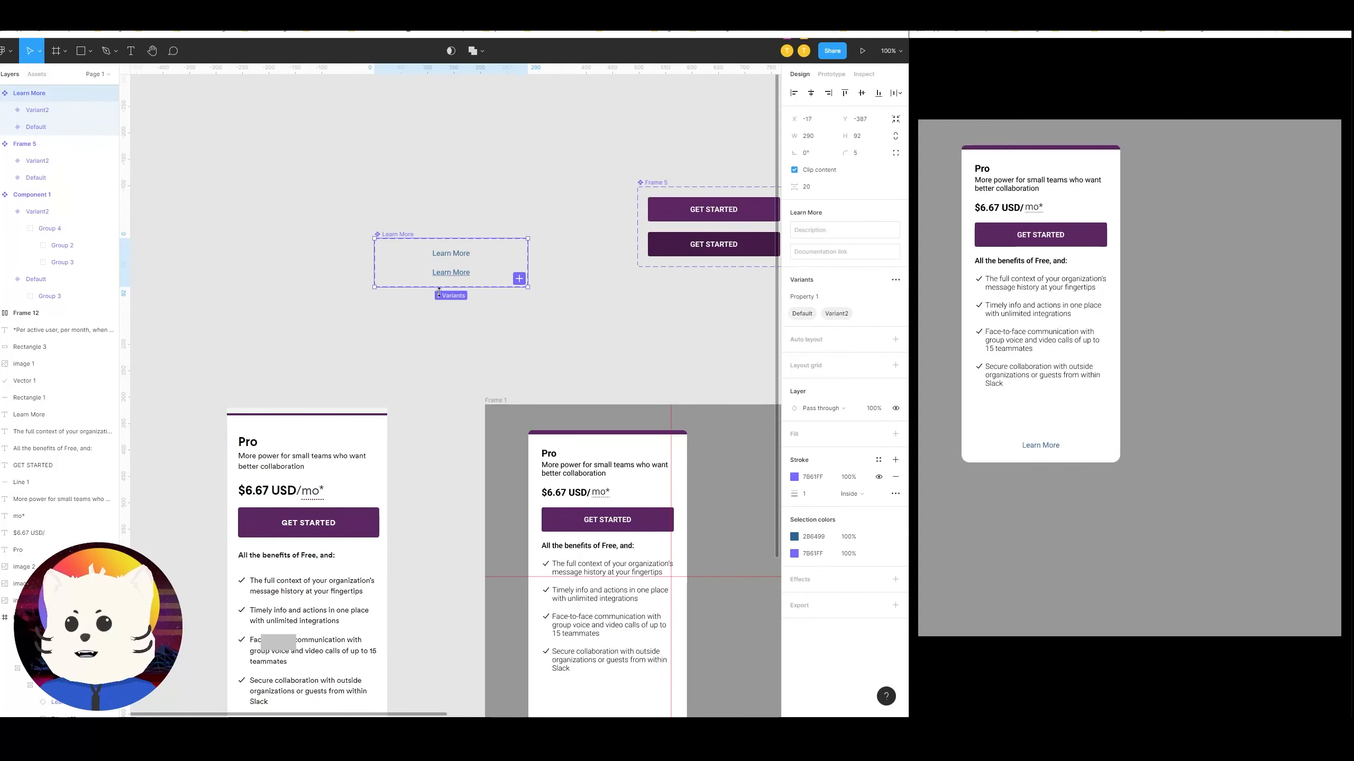
pyautogui.moveTo(440, 288); pyautogui.dragTo(435, 381)
pyautogui.moveTo(610, 335); pyautogui.dragTo(536, 243)
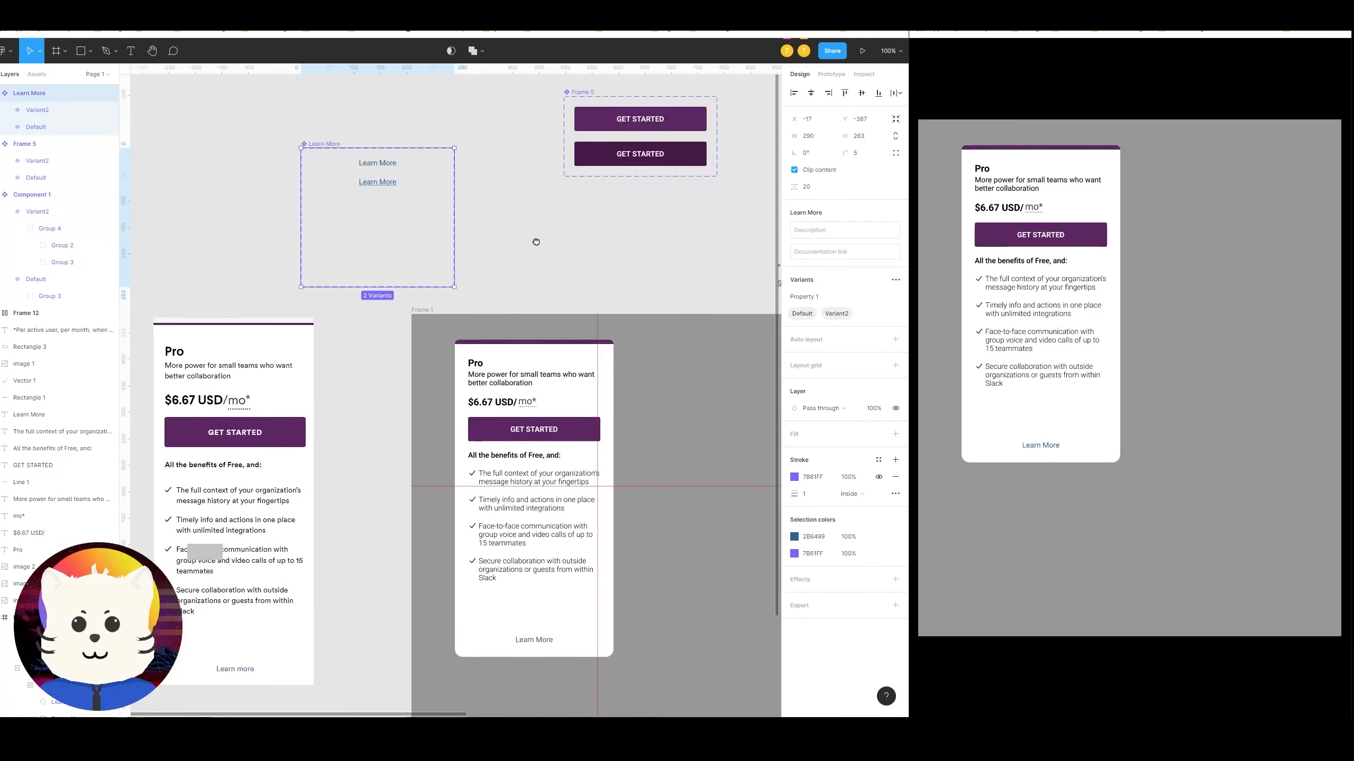
# Step: Copy the Pro card's first benefit text, "The full context of your organization's message history at your fingertips"
pyautogui.doubleClick(534, 484)
pyautogui.doubleClick(534, 483)
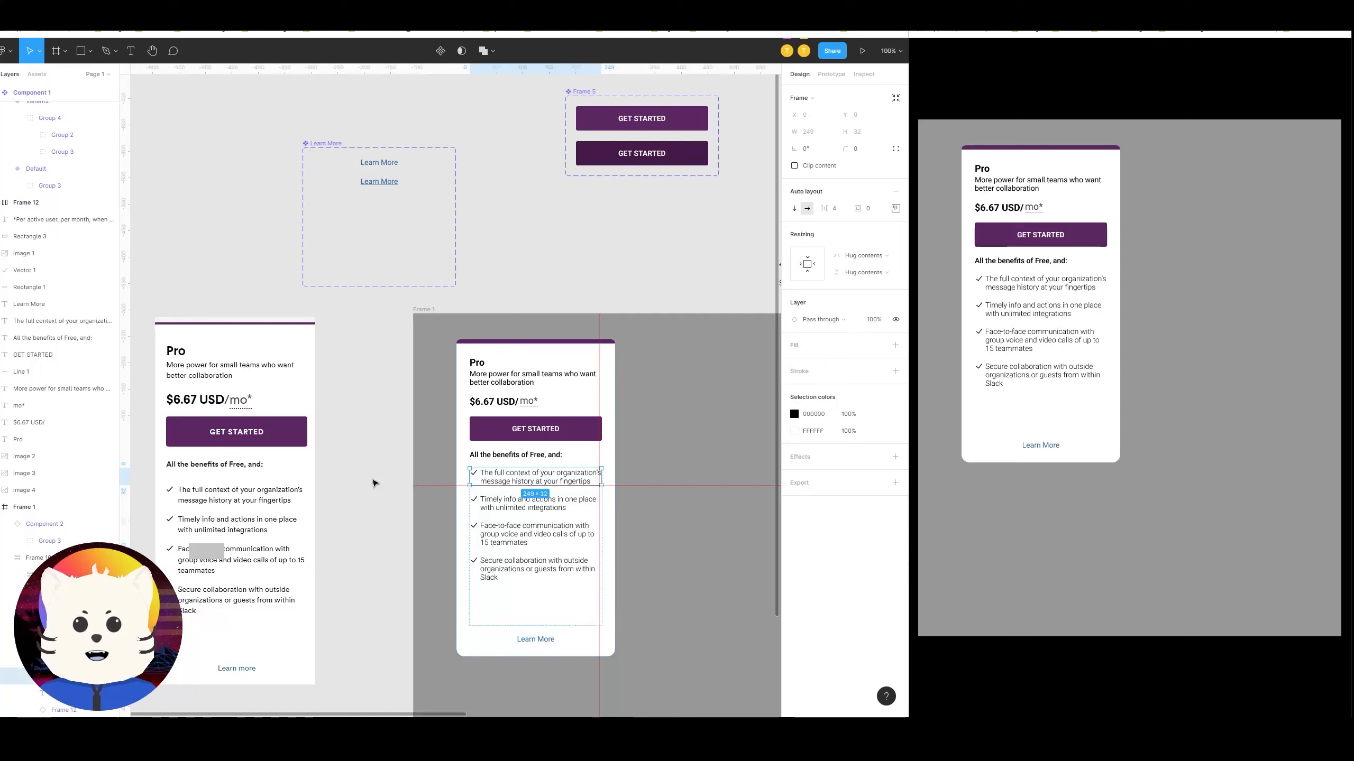
pyautogui.doubleClick(496, 482)
pyautogui.doubleClick(495, 481)
pyautogui.hotkey('ctrl', 'c')
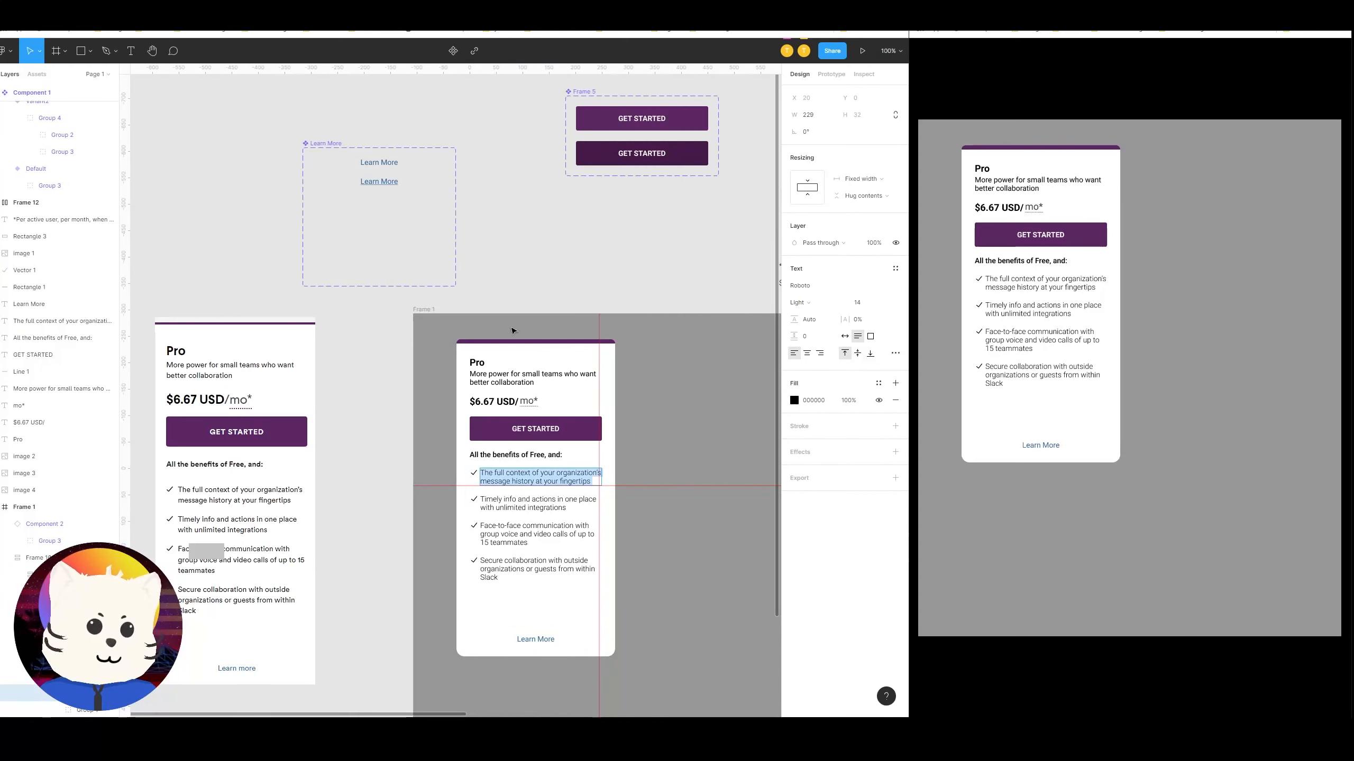
pyautogui.press('Escape')
pyautogui.press('Escape')
# Step: Extend the text box in Learn More's Variant2 to a height of 89 and paste the copied benefit text below "Learn More"
pyautogui.click(385, 188)
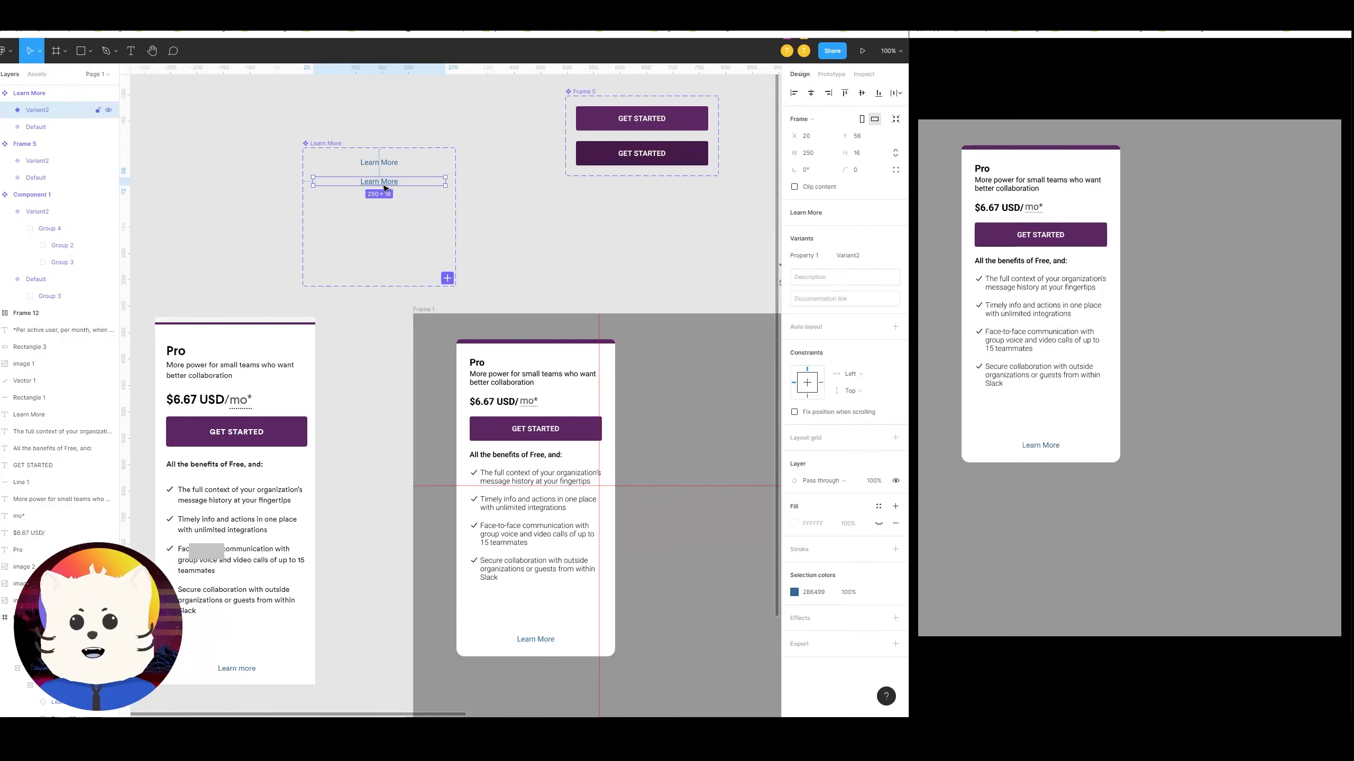
pyautogui.doubleClick(385, 188)
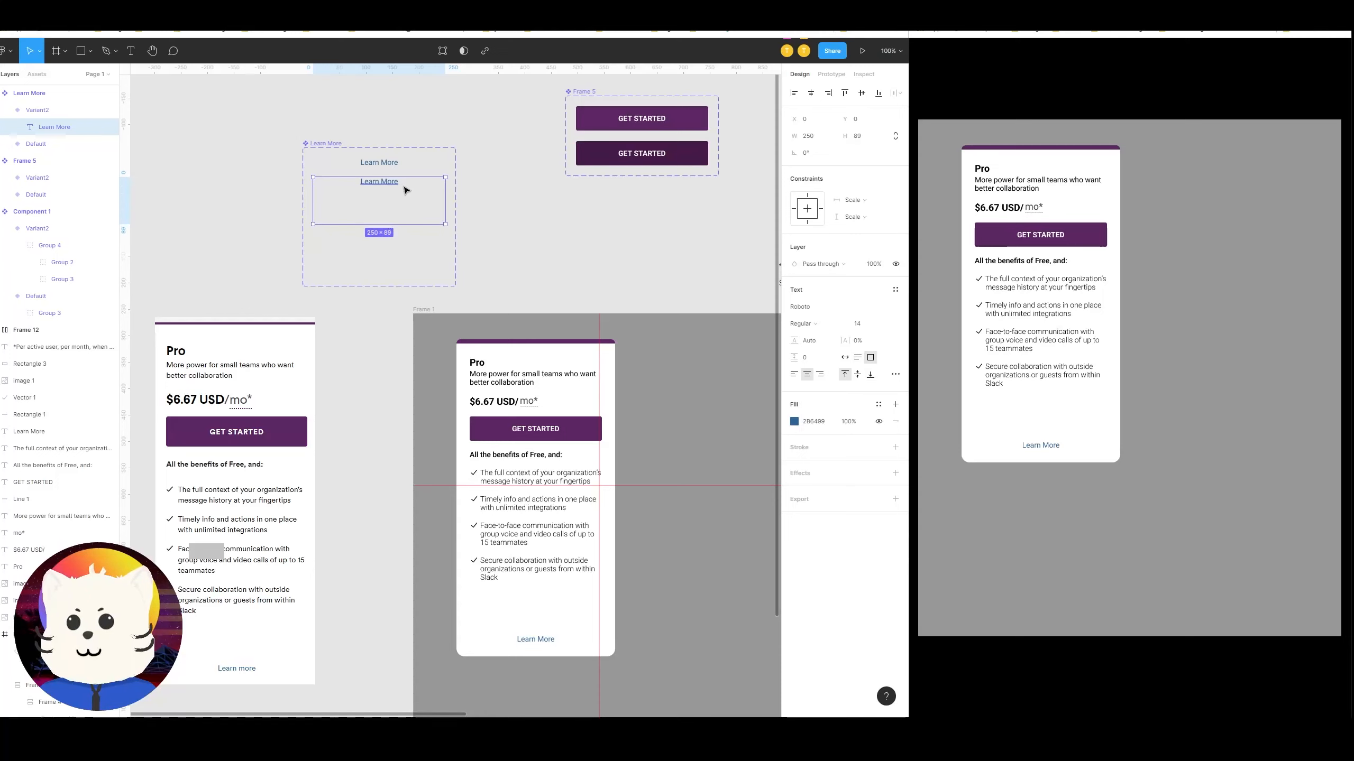
pyautogui.doubleClick(399, 182)
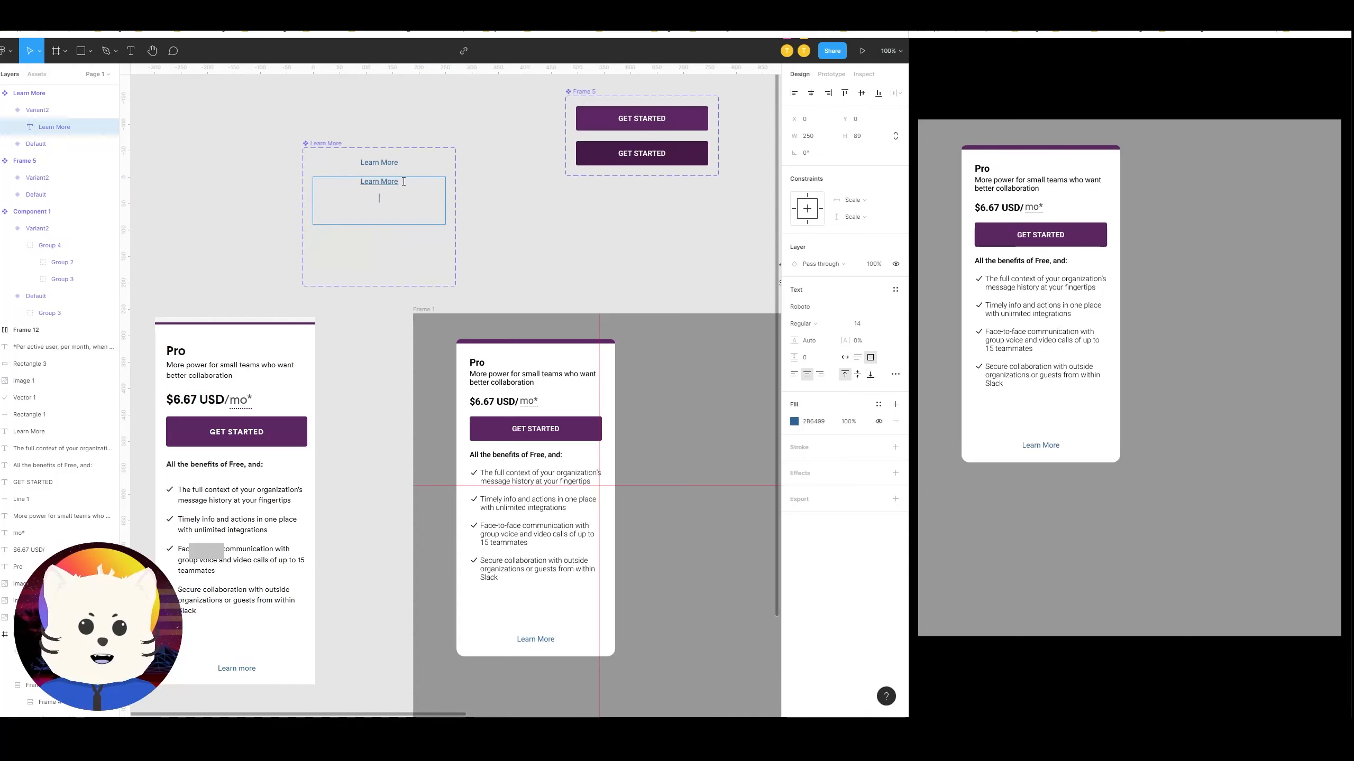
pyautogui.hotkey('ctrl', 'v')
pyautogui.moveTo(441, 211); pyautogui.dragTo(302, 204)
pyautogui.press('Escape')
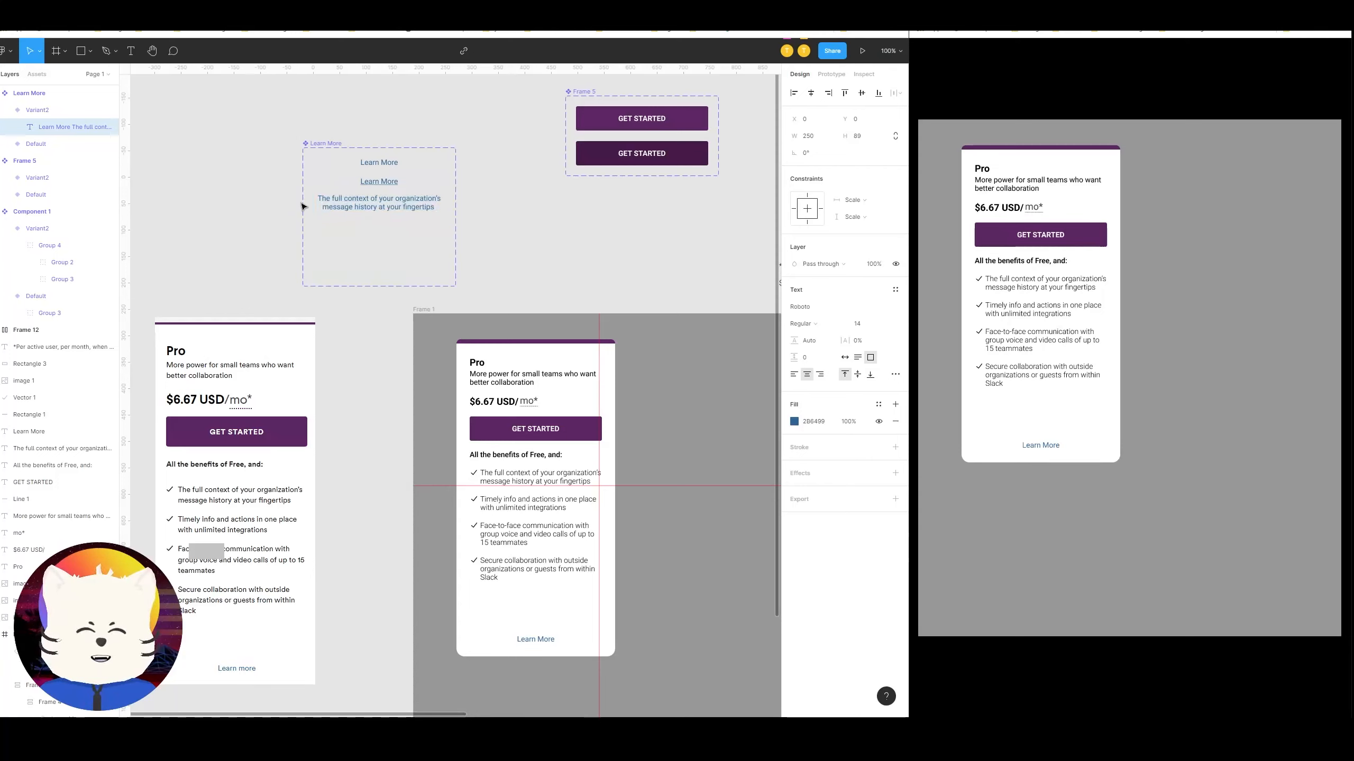
# Step: Recolour the pasted benefit text in Learn More's Variant2 to black (000000)
pyautogui.doubleClick(394, 207)
pyautogui.moveTo(434, 207); pyautogui.dragTo(269, 191)
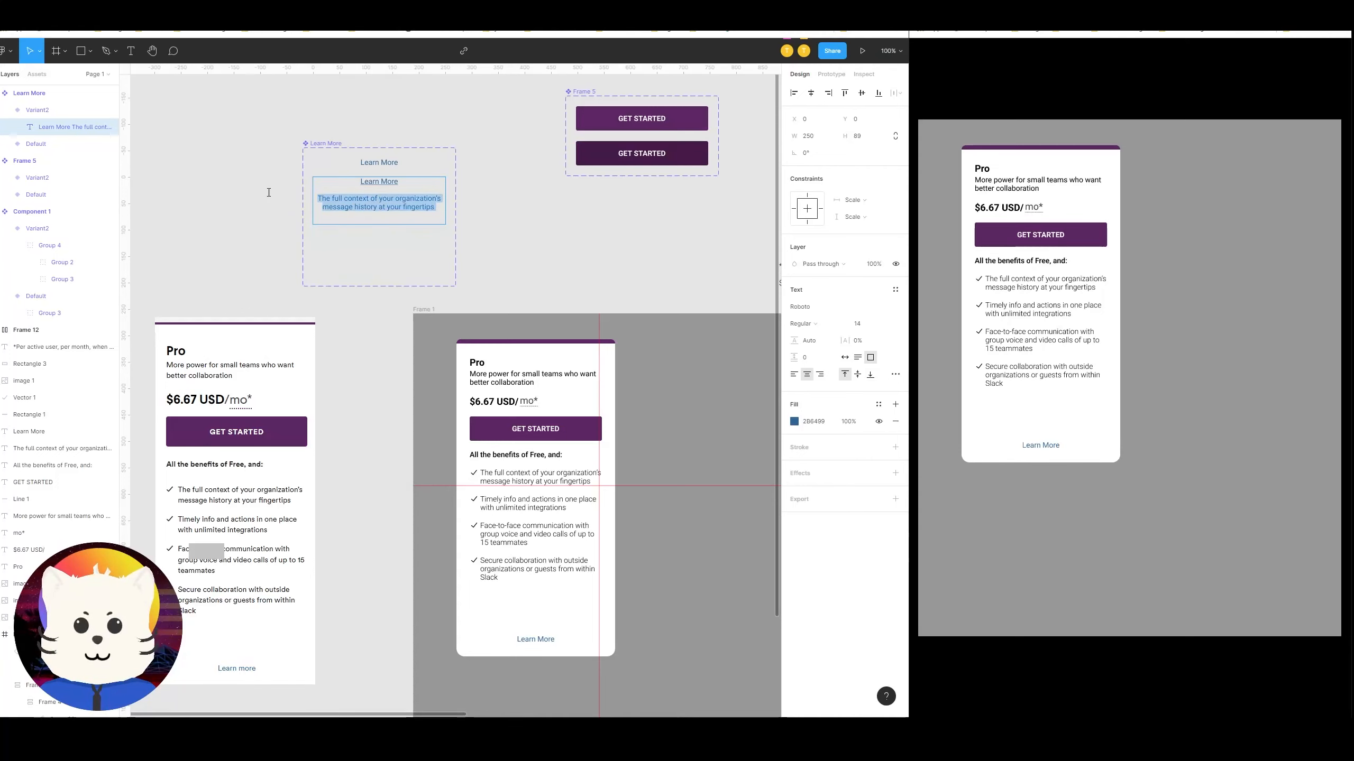
pyautogui.click(794, 421)
pyautogui.click(679, 649)
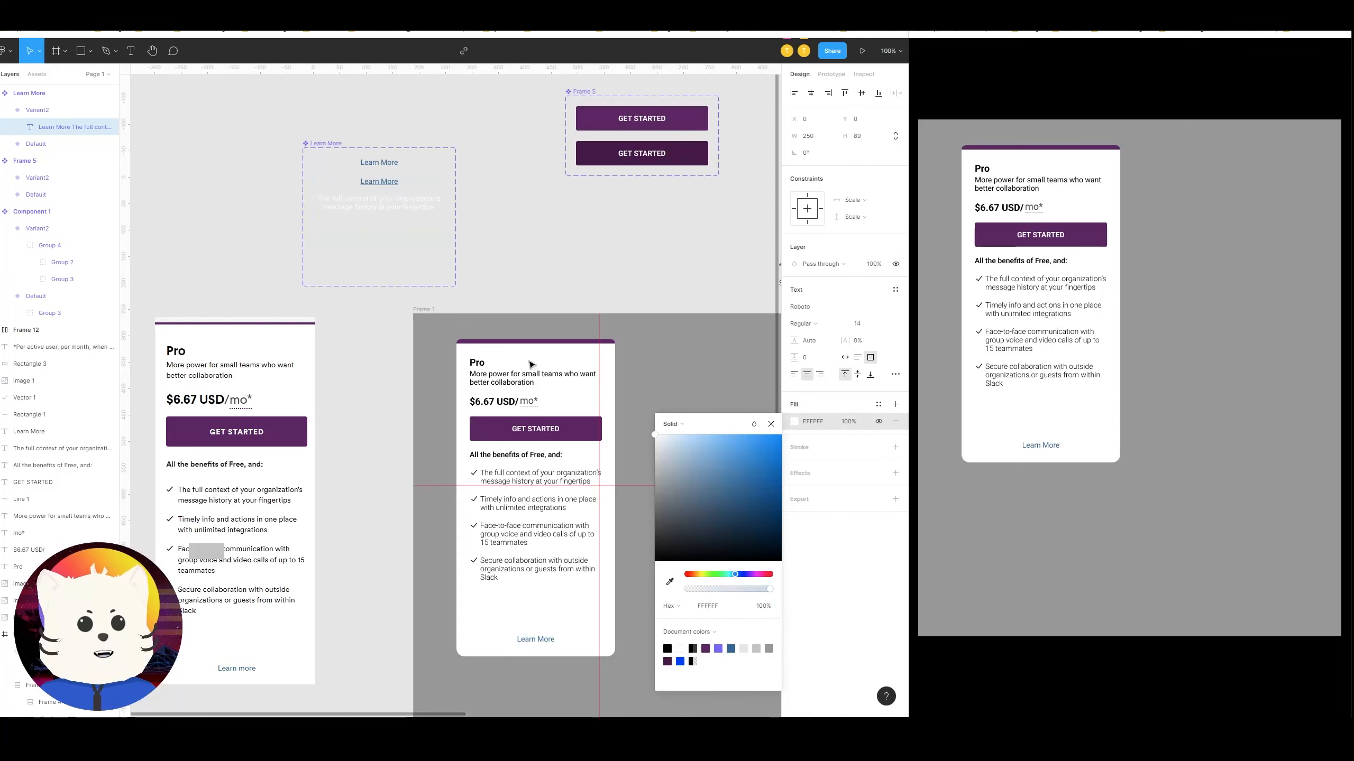
pyautogui.moveTo(703, 490); pyautogui.dragTo(474, 580)
pyautogui.click(698, 344)
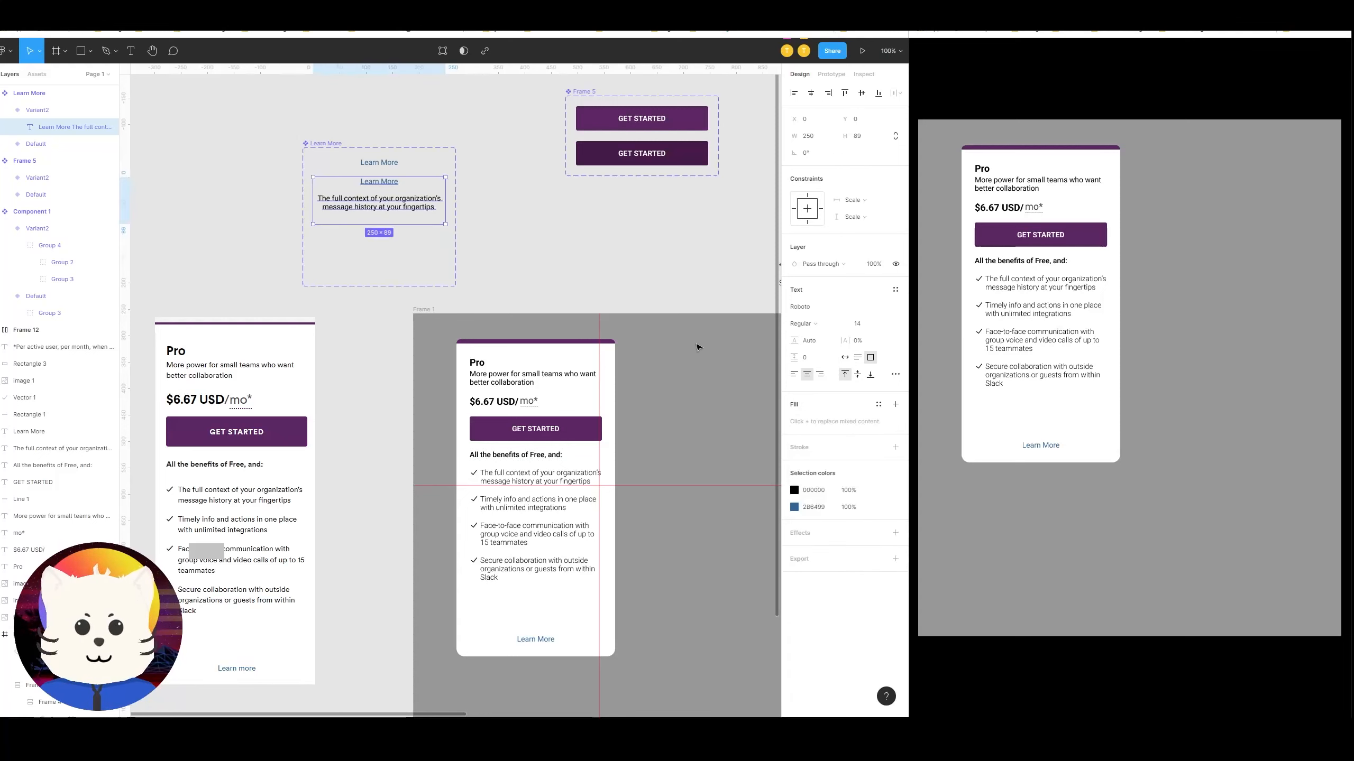
pyautogui.click(698, 344)
# Step: Test the "Learn More" hover in the prototype preview and inspect the Pro card's "Learn More" instance and its text layer
pyautogui.moveTo(667, 321); pyautogui.dragTo(534, 240)
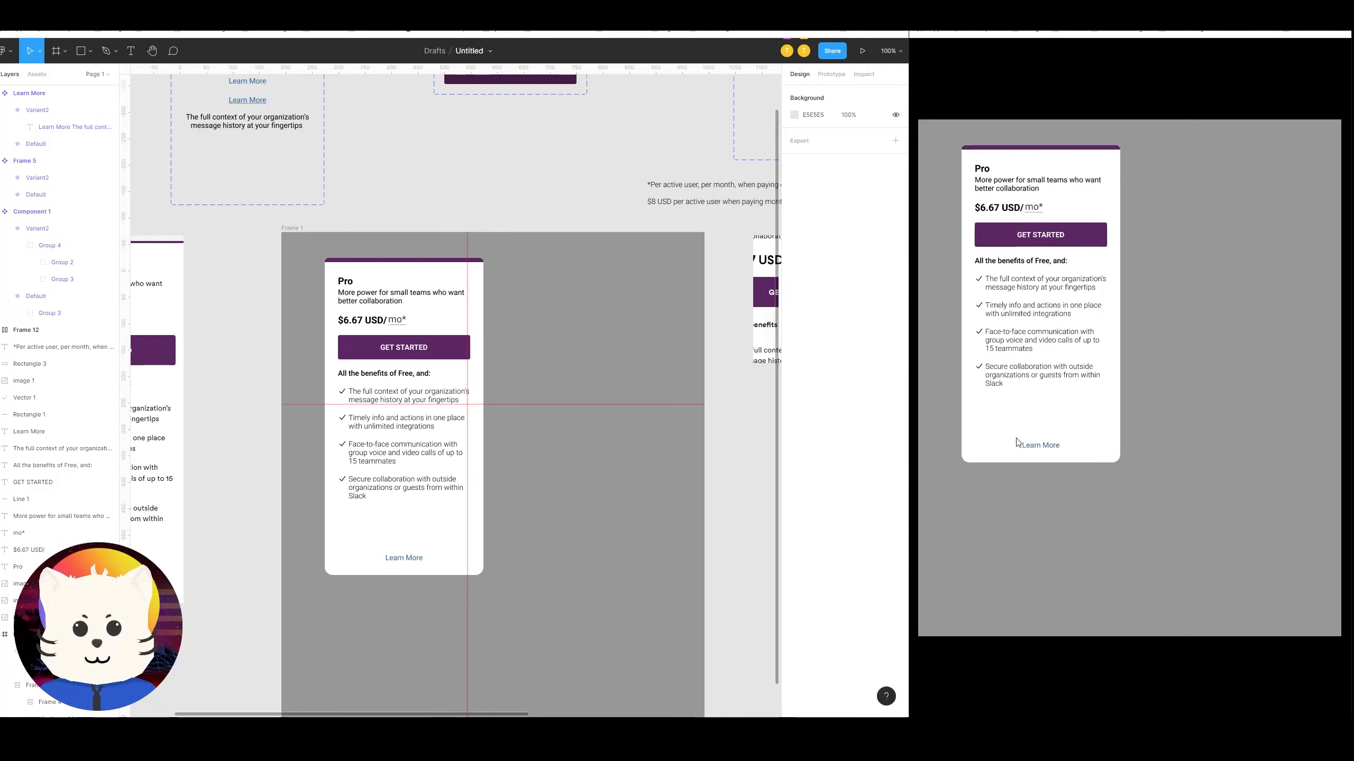
pyautogui.moveTo(1057, 449)
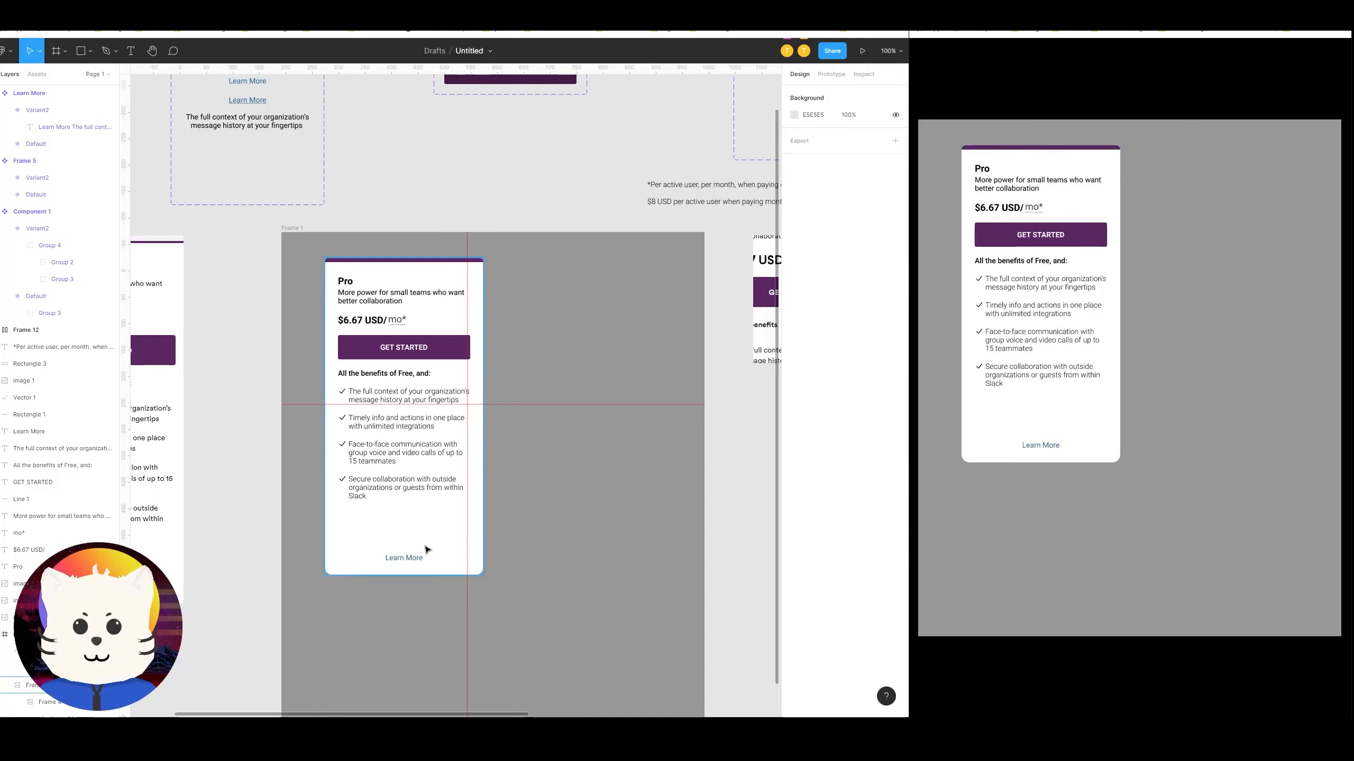
pyautogui.doubleClick(408, 562)
pyautogui.doubleClick(409, 559)
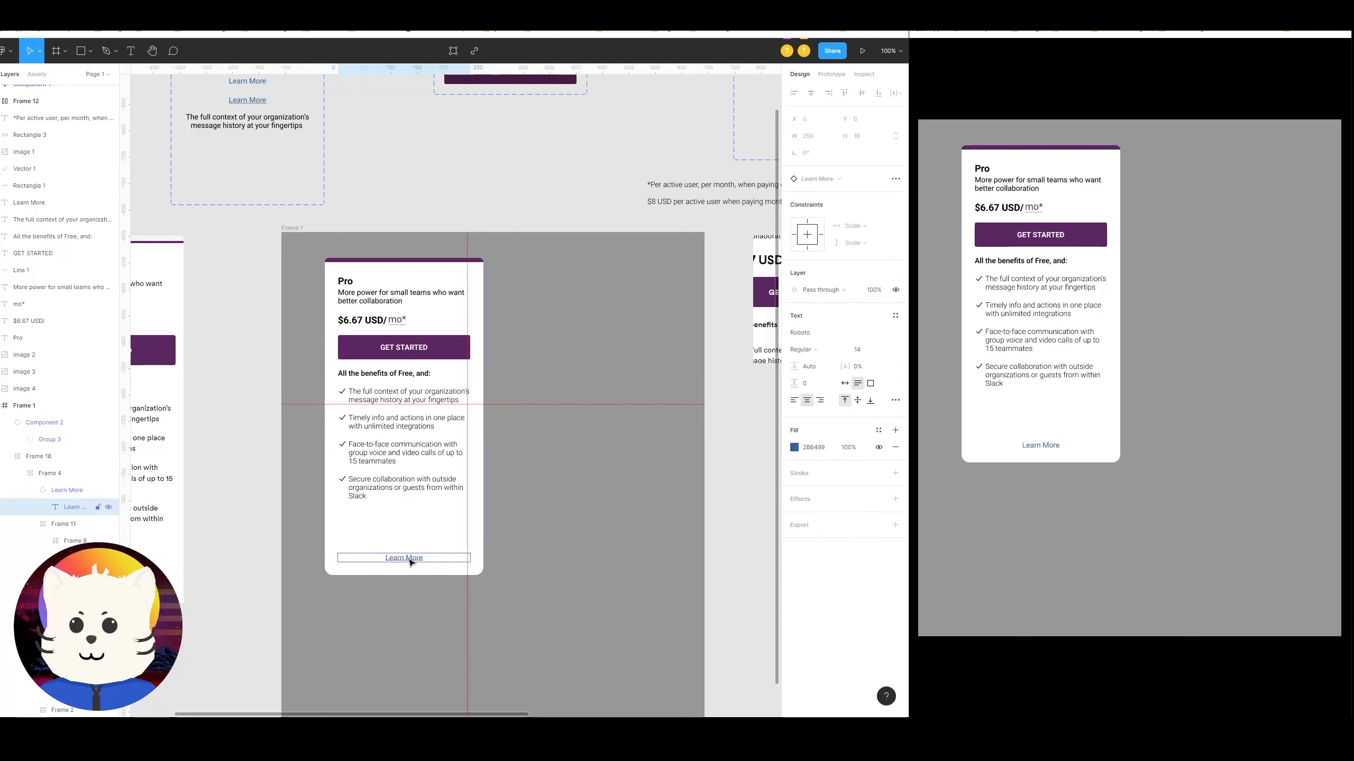
pyautogui.press('Escape')
pyautogui.click(410, 561)
pyautogui.doubleClick(410, 561)
pyautogui.doubleClick(409, 562)
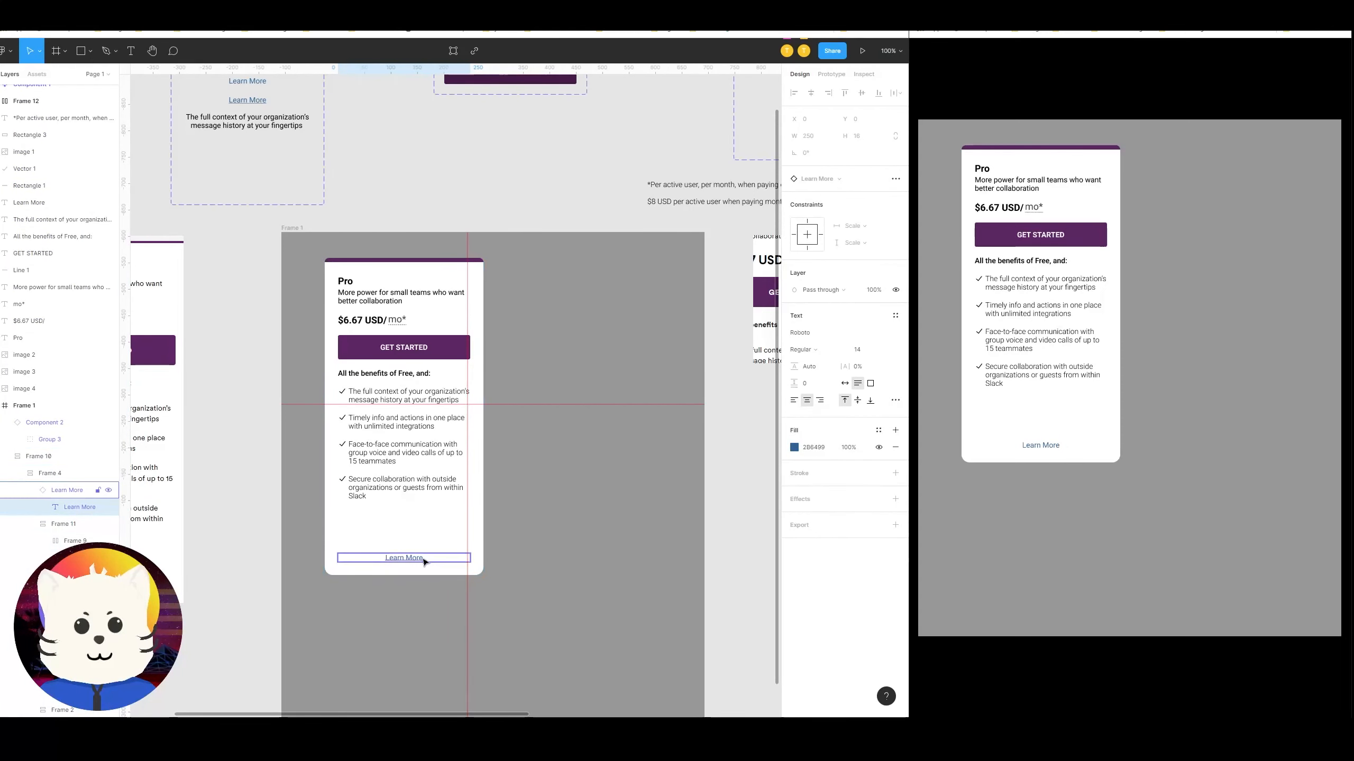
# Step: Resize the Learn More Variant2 frame to a height of 91 around the benefit text, testing the hover in the preview
pyautogui.click(254, 118)
pyautogui.hscroll(-5, 254, 118)
pyautogui.scroll(3, 254, 118)
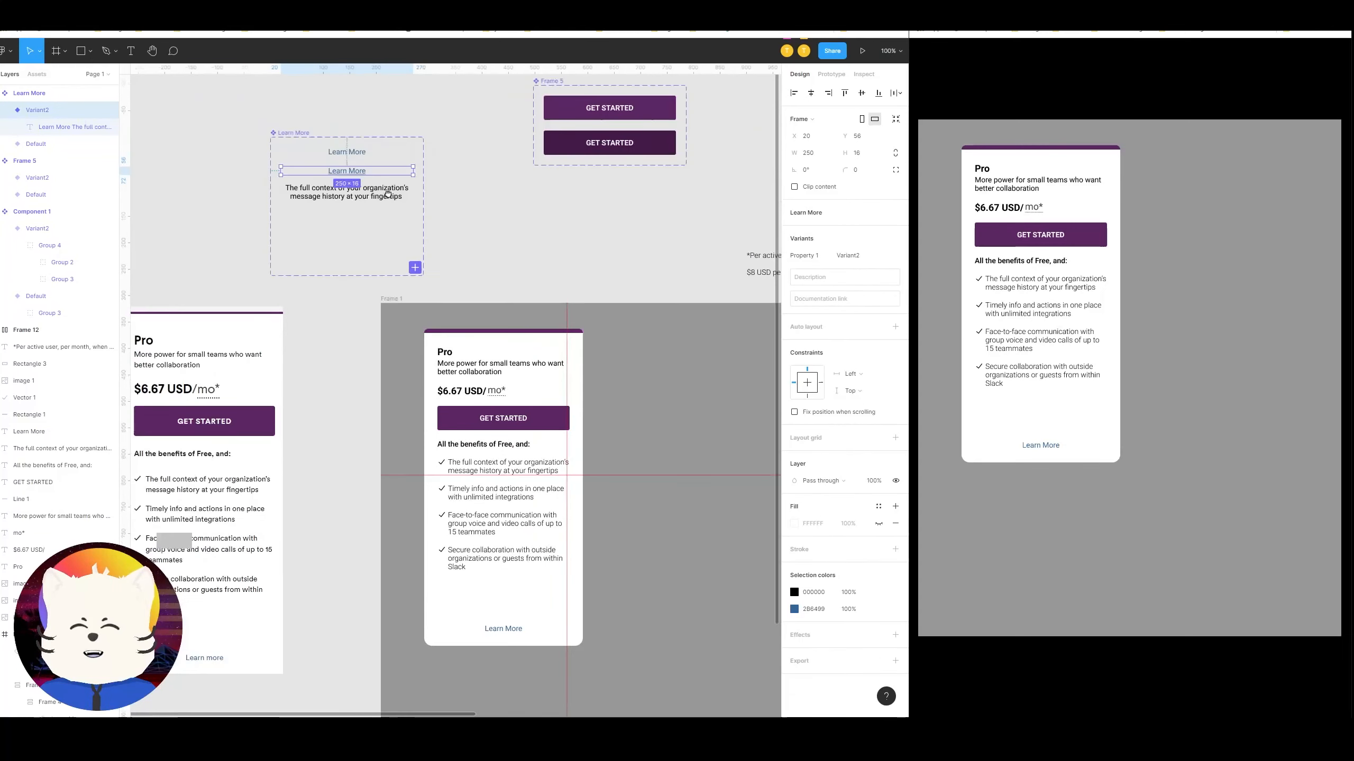
pyautogui.moveTo(406, 186); pyautogui.dragTo(410, 215)
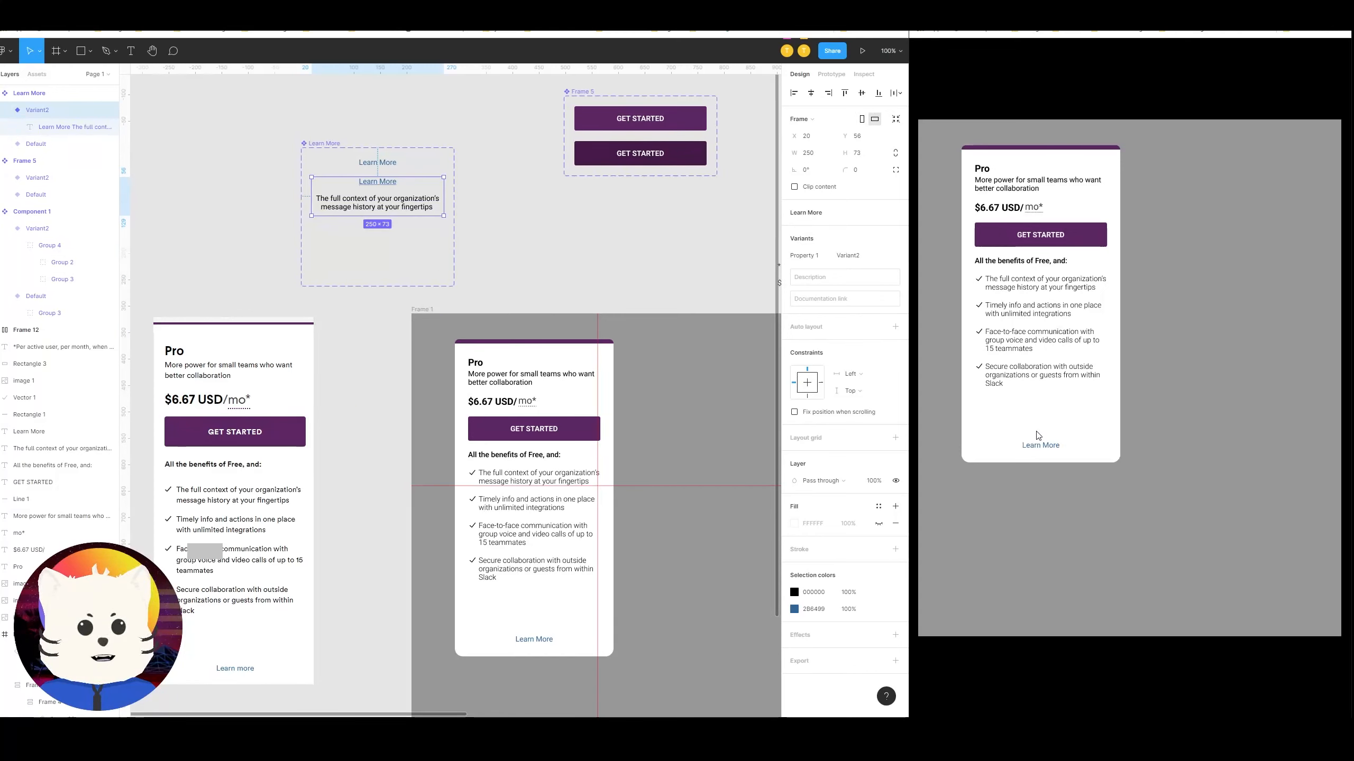
pyautogui.moveTo(1040, 447)
pyautogui.moveTo(392, 216); pyautogui.dragTo(392, 188)
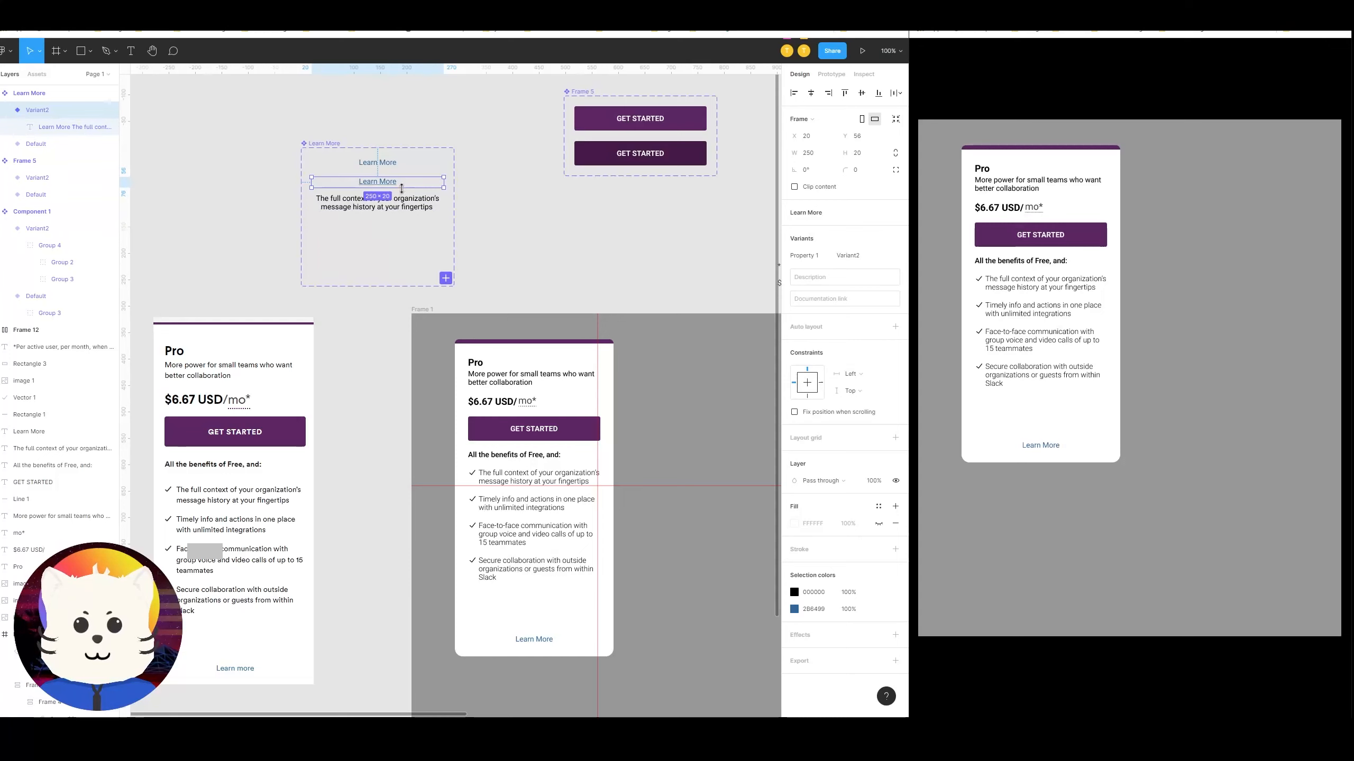
pyautogui.moveTo(403, 188)
pyautogui.mouseDown()
pyautogui.moveTo(404, 232)
pyautogui.moveTo(414, 186)
pyautogui.moveTo(416, 200)
pyautogui.mouseUp()
pyautogui.moveTo(416, 225); pyautogui.dragTo(416, 227)
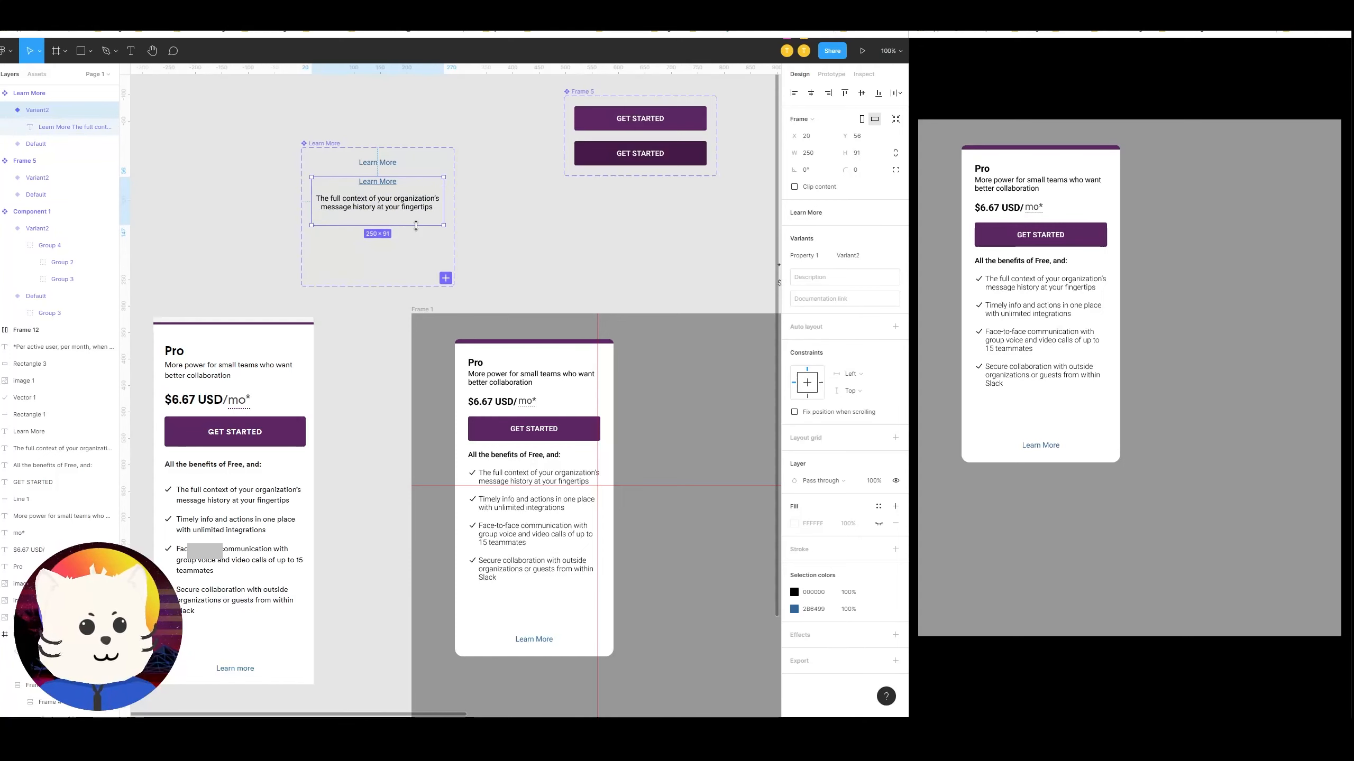
# Step: Move the screenshot with the highlighted price note away from the loose pricing text layers to beside Component 1
pyautogui.moveTo(1044, 449)
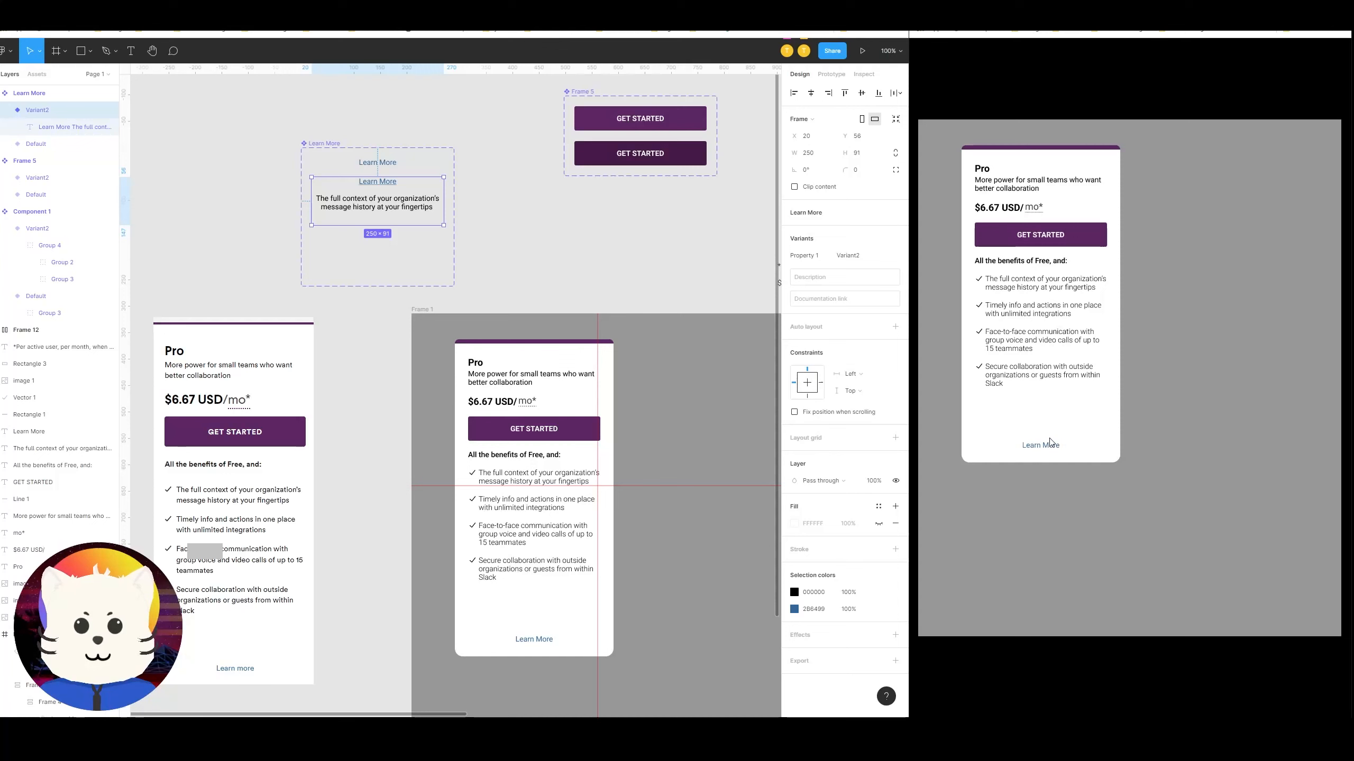
pyautogui.click(560, 262)
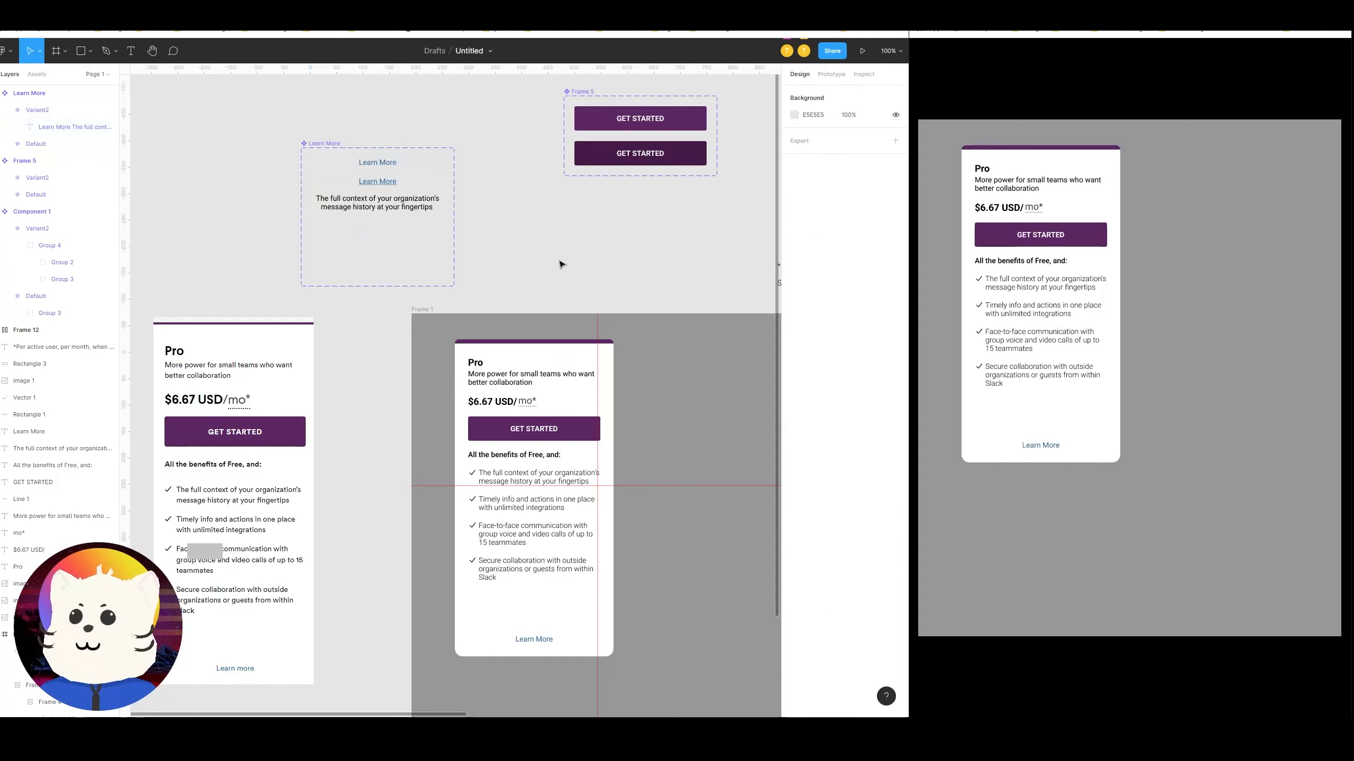
pyautogui.press('-')
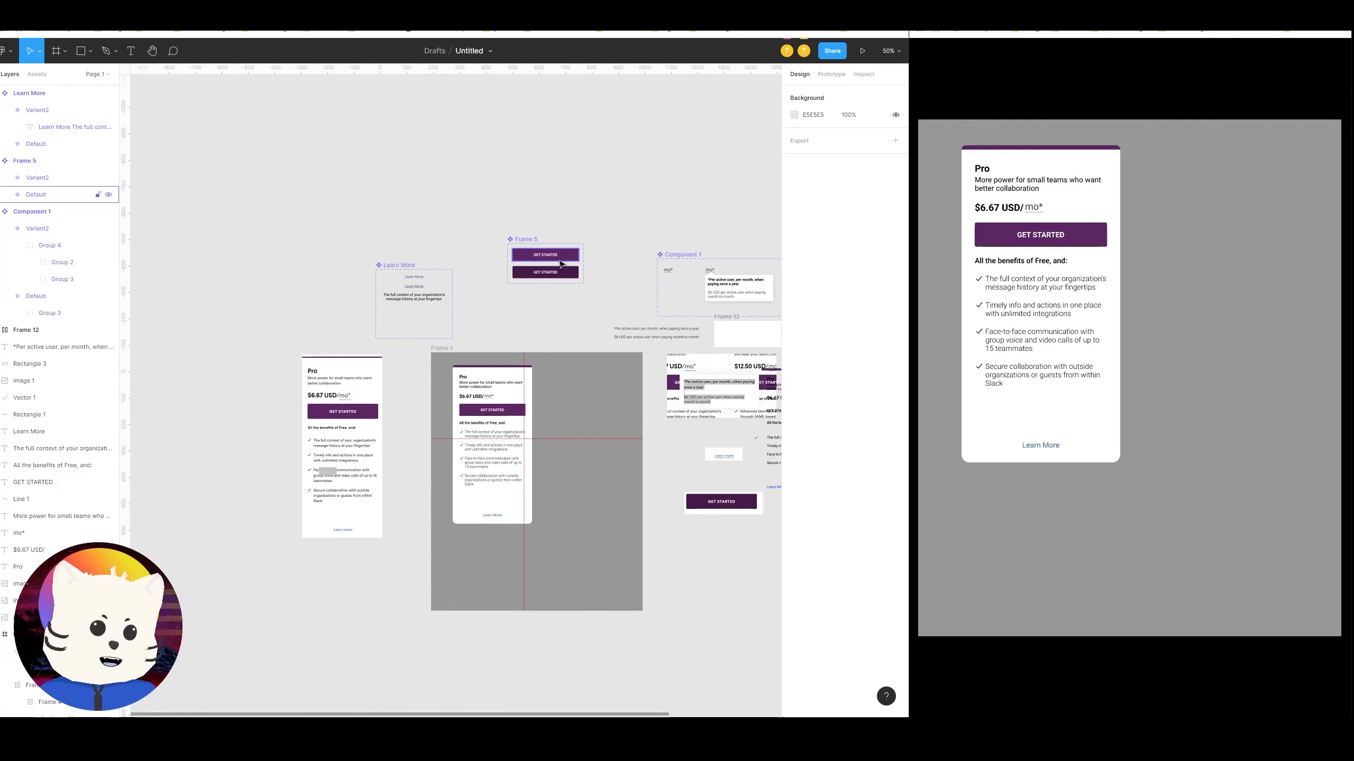
pyautogui.hscroll(3, 616, 245)
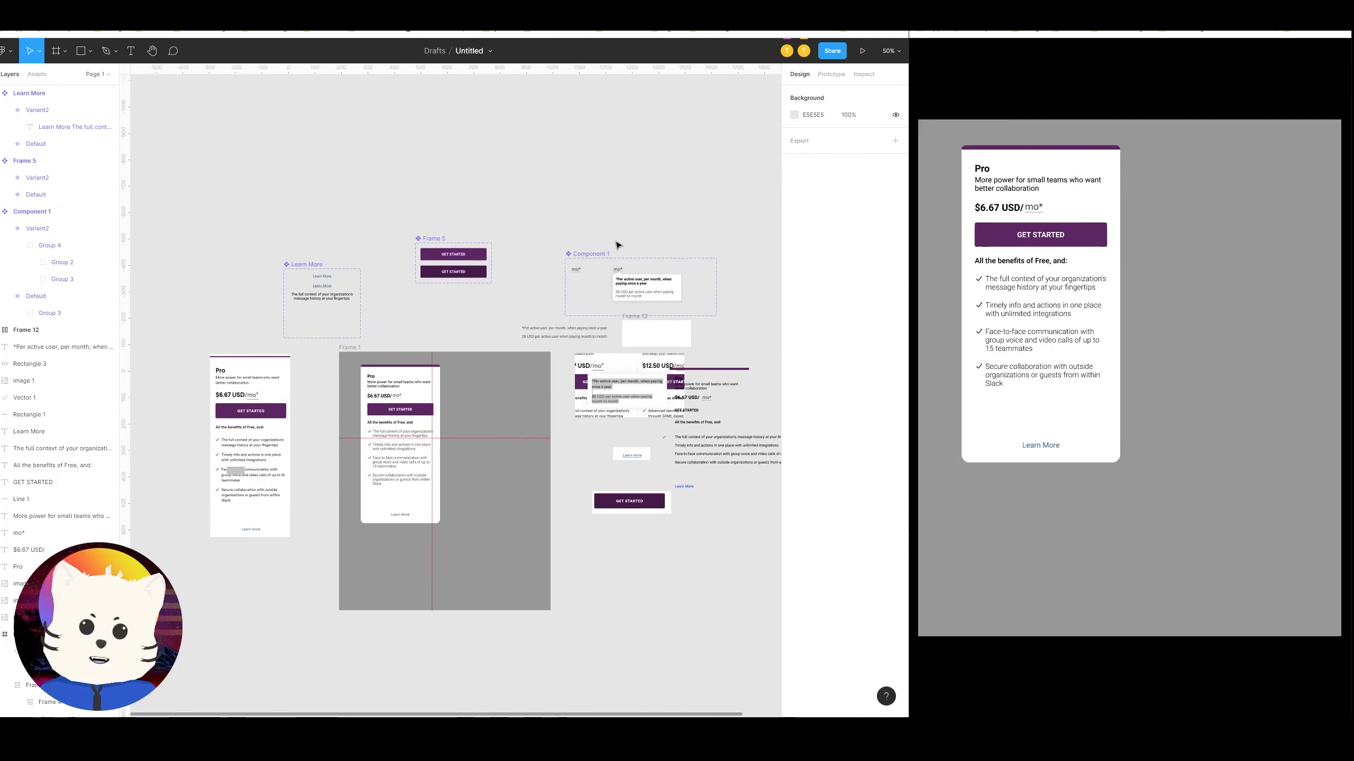
pyautogui.hscroll(4, 616, 245)
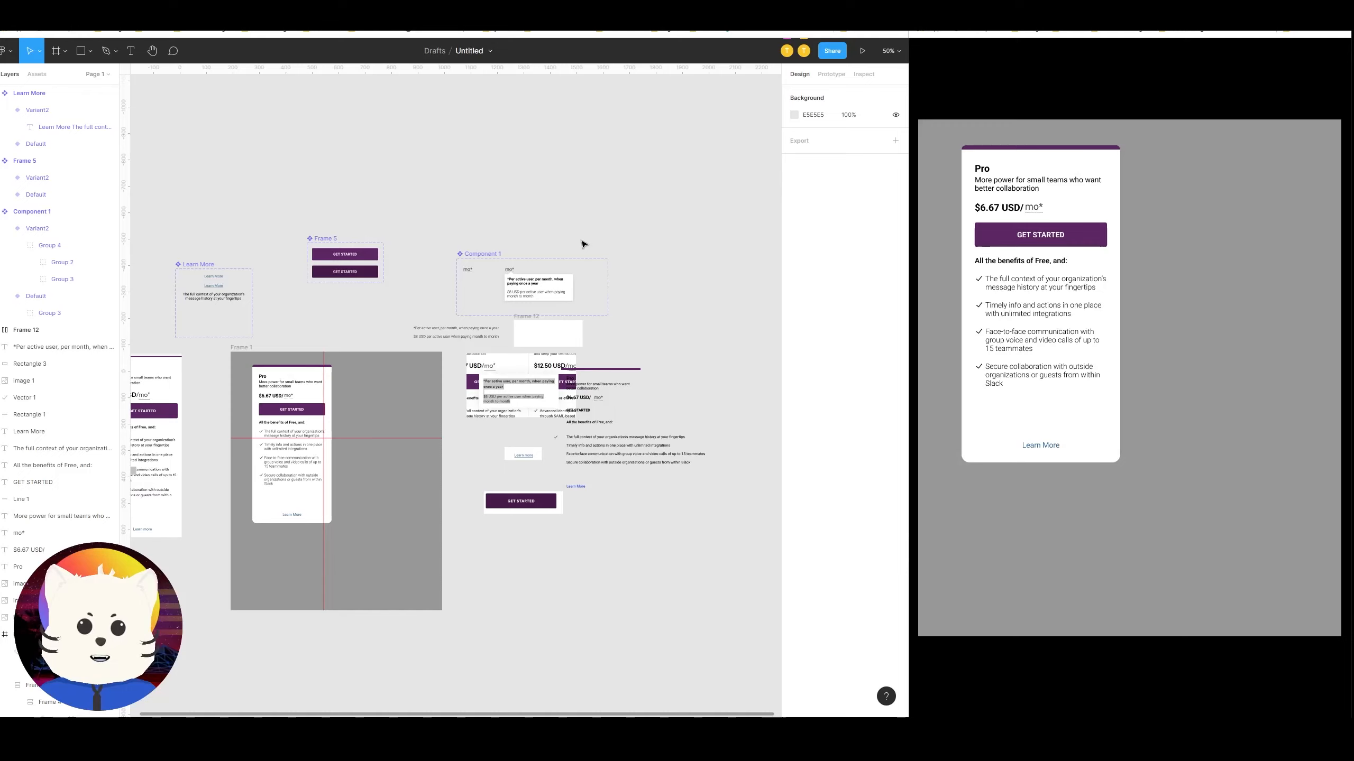
pyautogui.hotkey('shift', '0')
pyautogui.moveTo(604, 236); pyautogui.dragTo(649, 352)
pyautogui.hotkey('ctrl', 'z')
pyautogui.moveTo(525, 360); pyautogui.dragTo(580, 296)
pyautogui.press('-')
pyautogui.moveTo(535, 383); pyautogui.dragTo(697, 303)
# Step: Separate the loose Pro text layers from the Learn More and GET STARTED screenshots, placing the text next to Frame 1
pyautogui.moveTo(571, 347); pyautogui.dragTo(715, 465)
pyautogui.moveTo(695, 441)
pyautogui.mouseDown()
pyautogui.moveTo(603, 435)
pyautogui.moveTo(590, 442)
pyautogui.moveTo(603, 497)
pyautogui.moveTo(714, 438)
pyautogui.mouseUp()
pyautogui.press('Delete')
pyautogui.hotkey('ctrl', 'v')
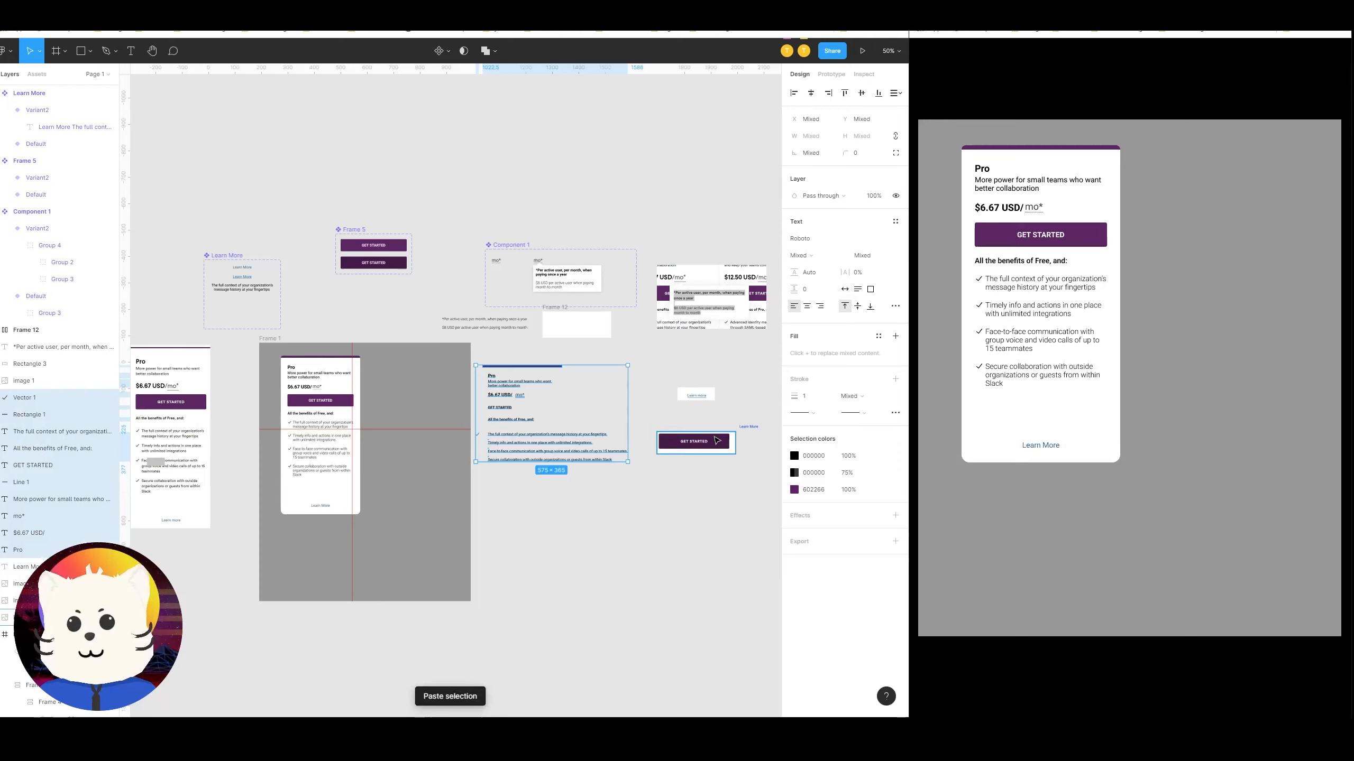
# Step: Review the Learn More, Frame 5 and Component 1 variant sets alongside the reference and rebuilt Pro cards
pyautogui.hotkey('shift', '0')
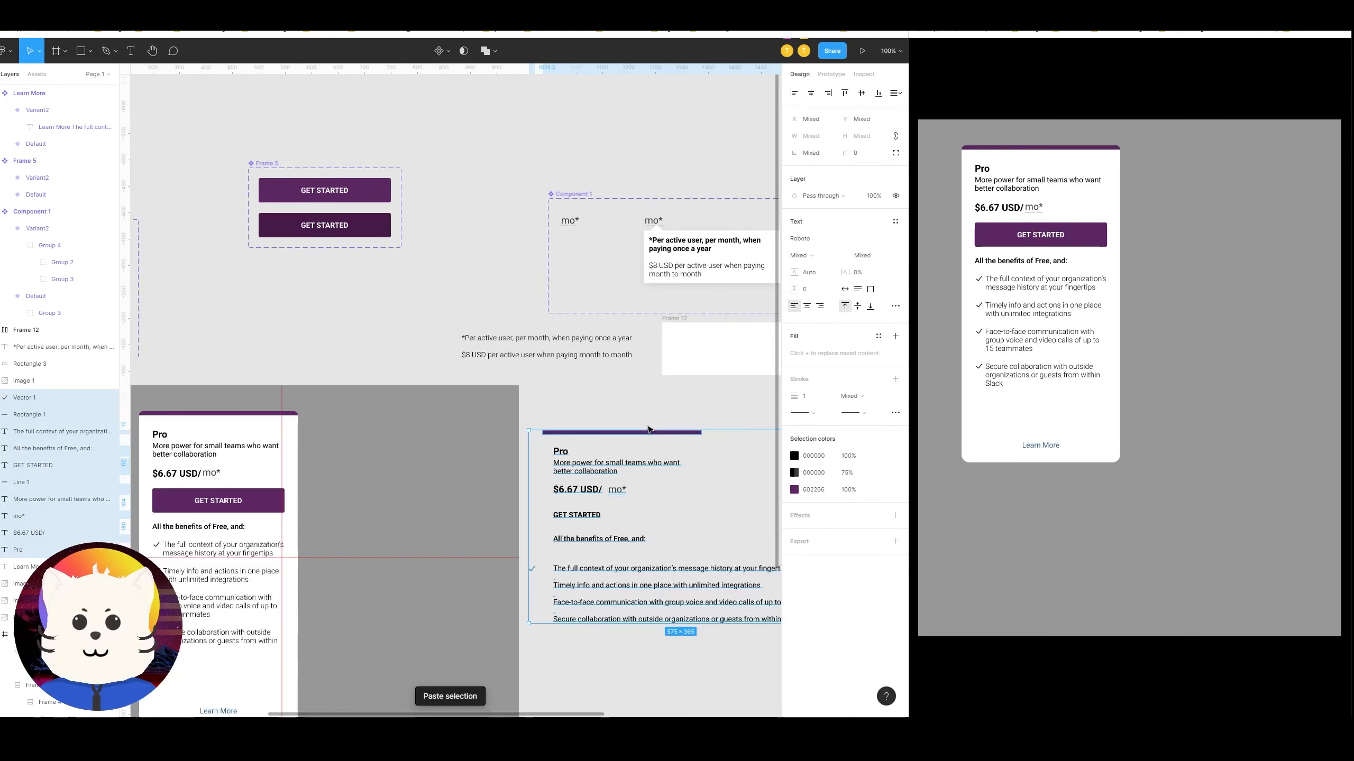
pyautogui.moveTo(381, 449); pyautogui.dragTo(663, 360)
pyautogui.click(586, 390)
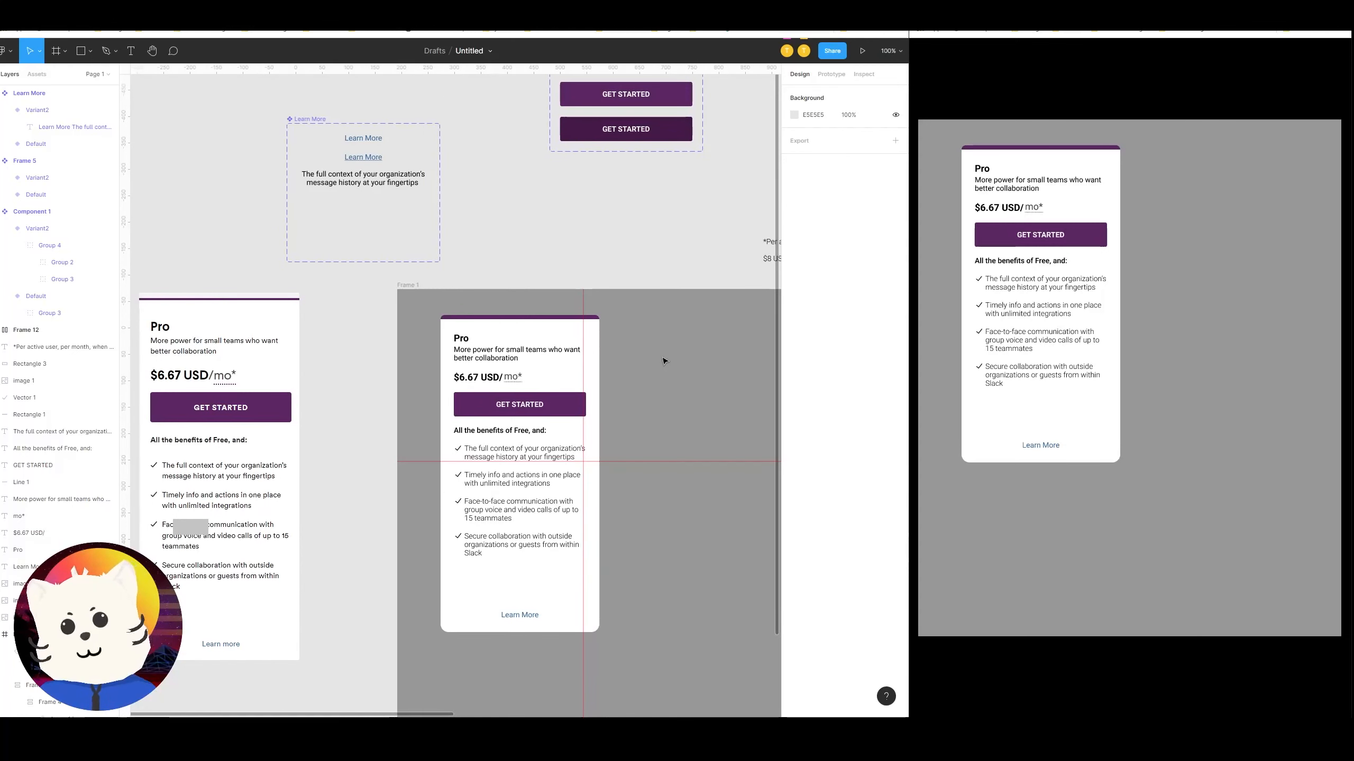
pyautogui.moveTo(570, 148); pyautogui.dragTo(558, 270)
pyautogui.click(616, 226)
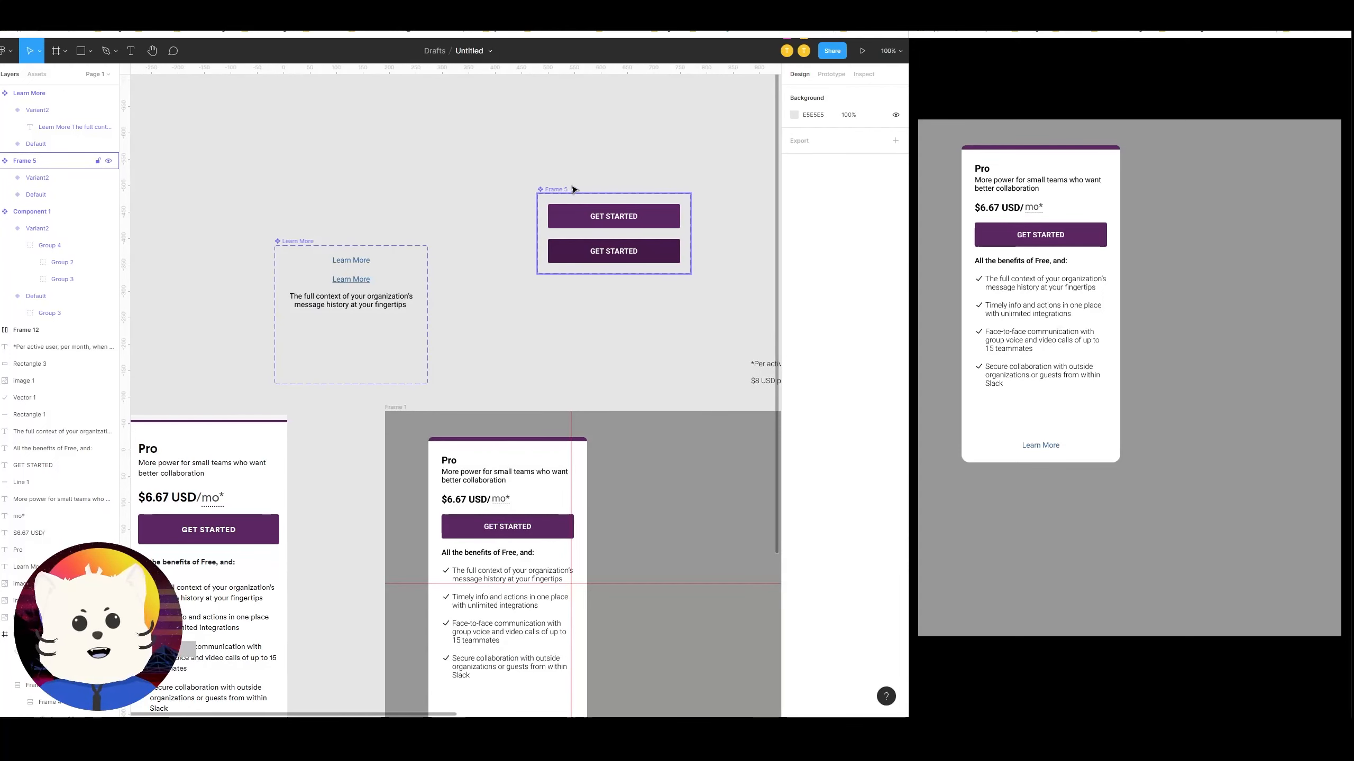
pyautogui.hscroll(6, 617, 227)
pyautogui.moveTo(474, 192); pyautogui.dragTo(716, 396)
pyautogui.scroll(-5, 659, 290)
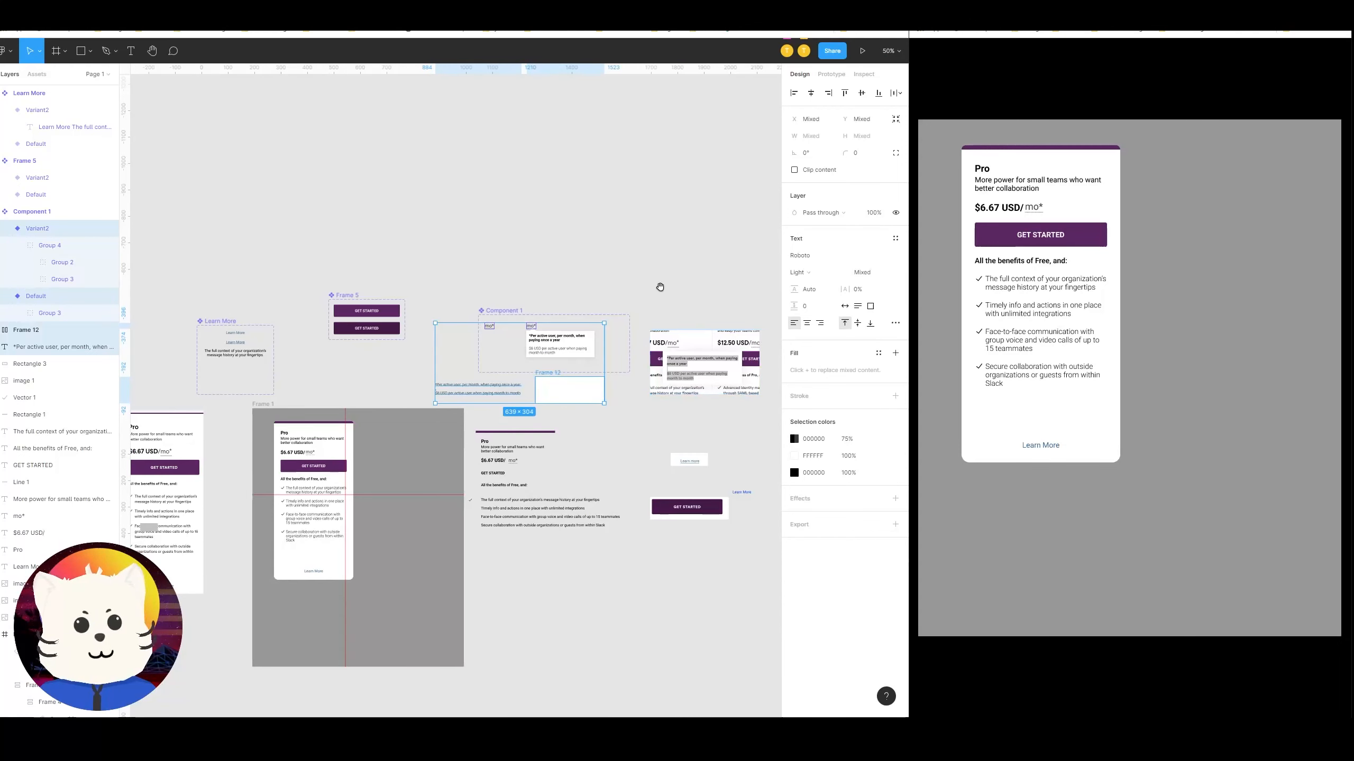
pyautogui.click(619, 265)
pyautogui.moveTo(571, 269); pyautogui.dragTo(698, 233)
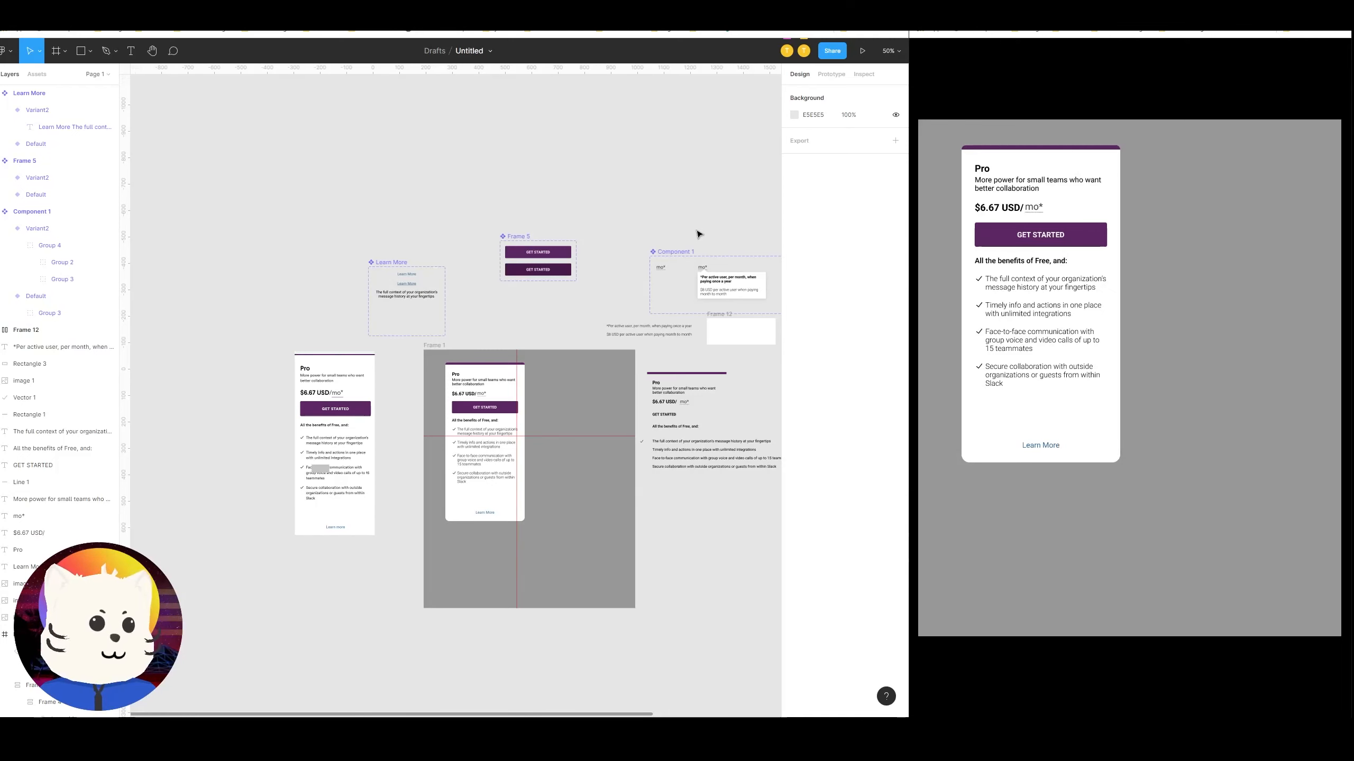
pyautogui.moveTo(698, 233); pyautogui.dragTo(672, 245)
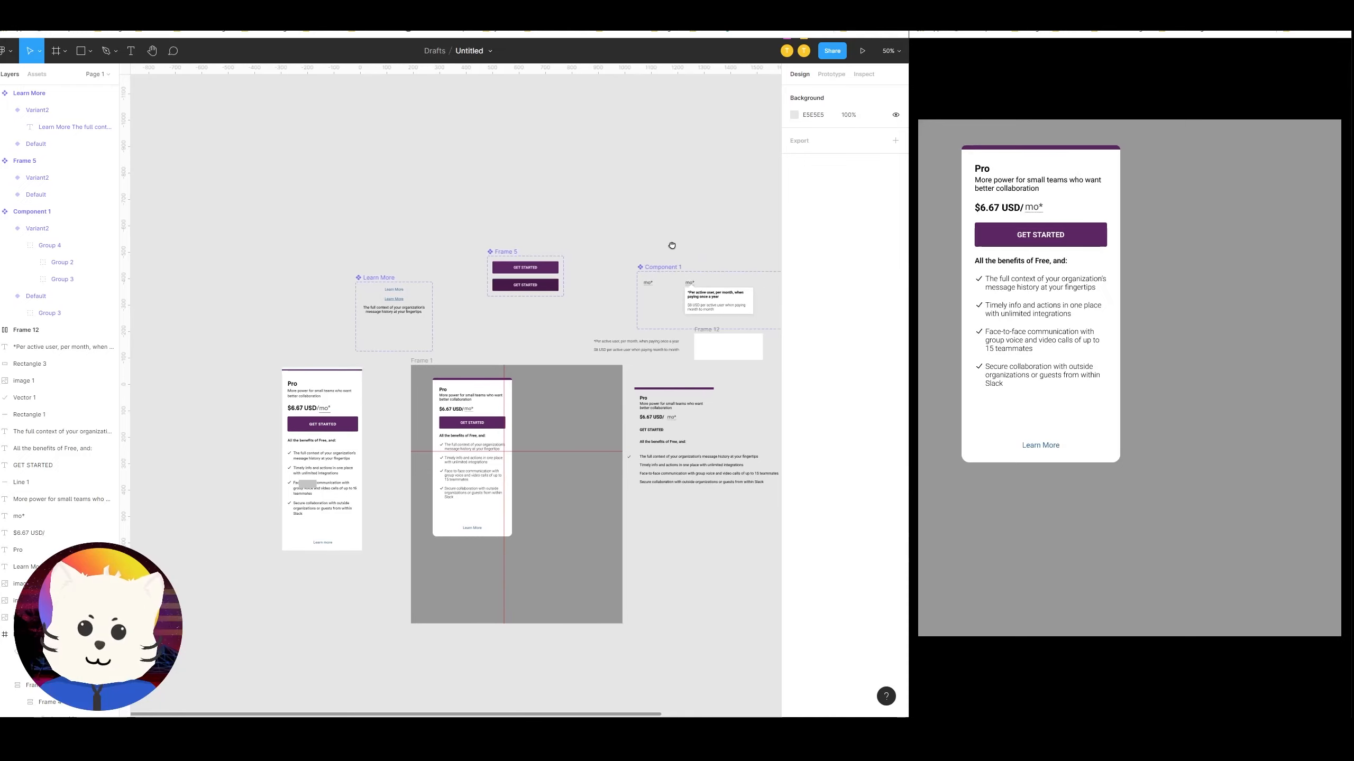
pyautogui.scroll(3, 674, 249)
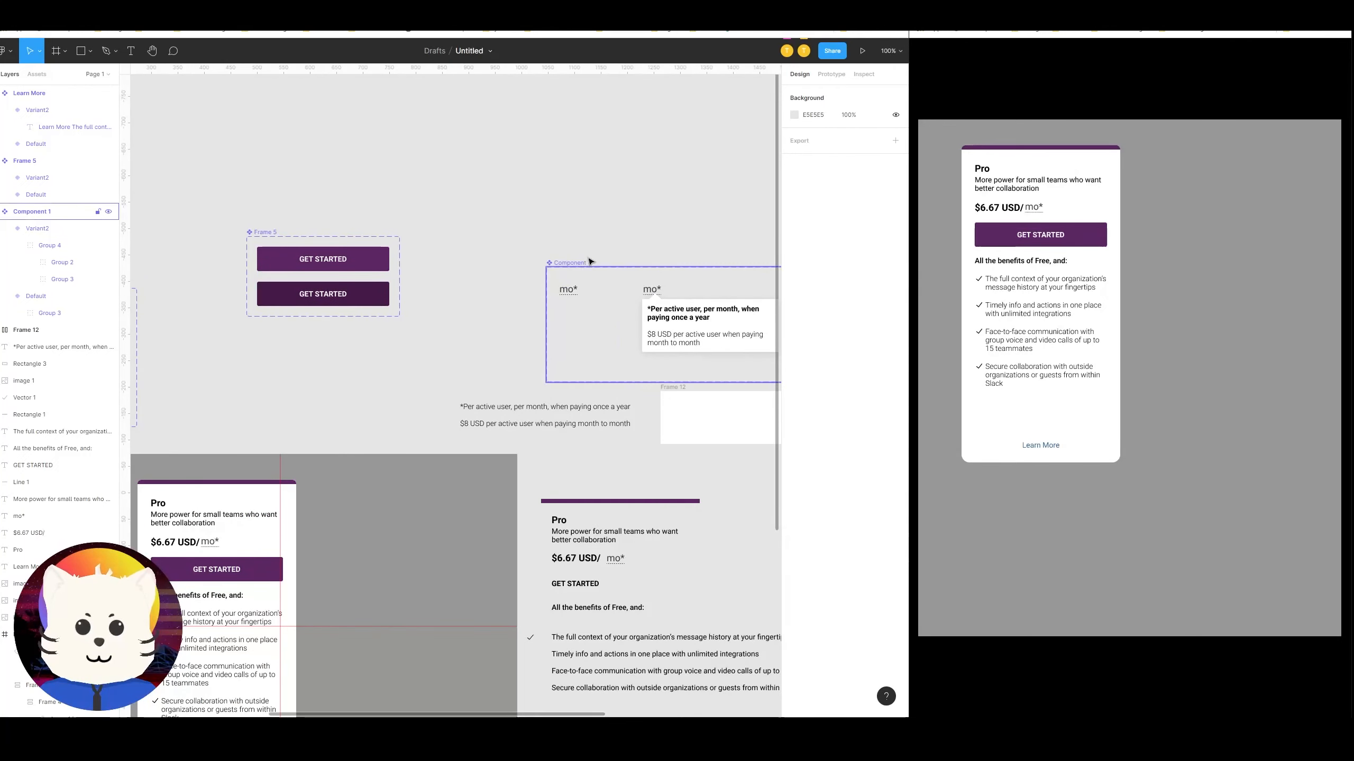
# Step: Inspect the Component 1 variant set, the rebuilt Pro card and Frame 1
pyautogui.click(591, 253)
pyautogui.scroll(-3, 590, 254)
pyautogui.moveTo(590, 254); pyautogui.dragTo(721, 179)
pyautogui.moveTo(655, 211); pyautogui.dragTo(671, 188)
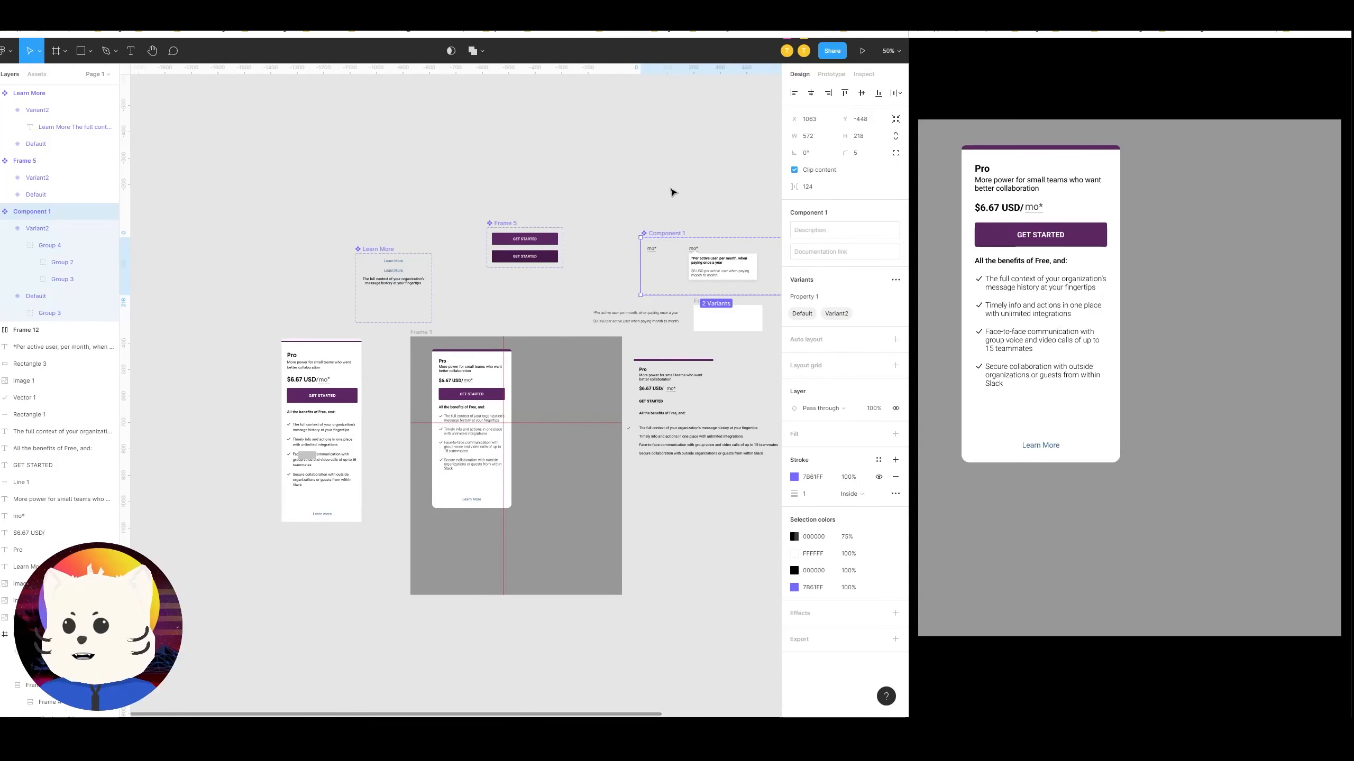
pyautogui.press('+')
pyautogui.moveTo(628, 272); pyautogui.dragTo(681, 200)
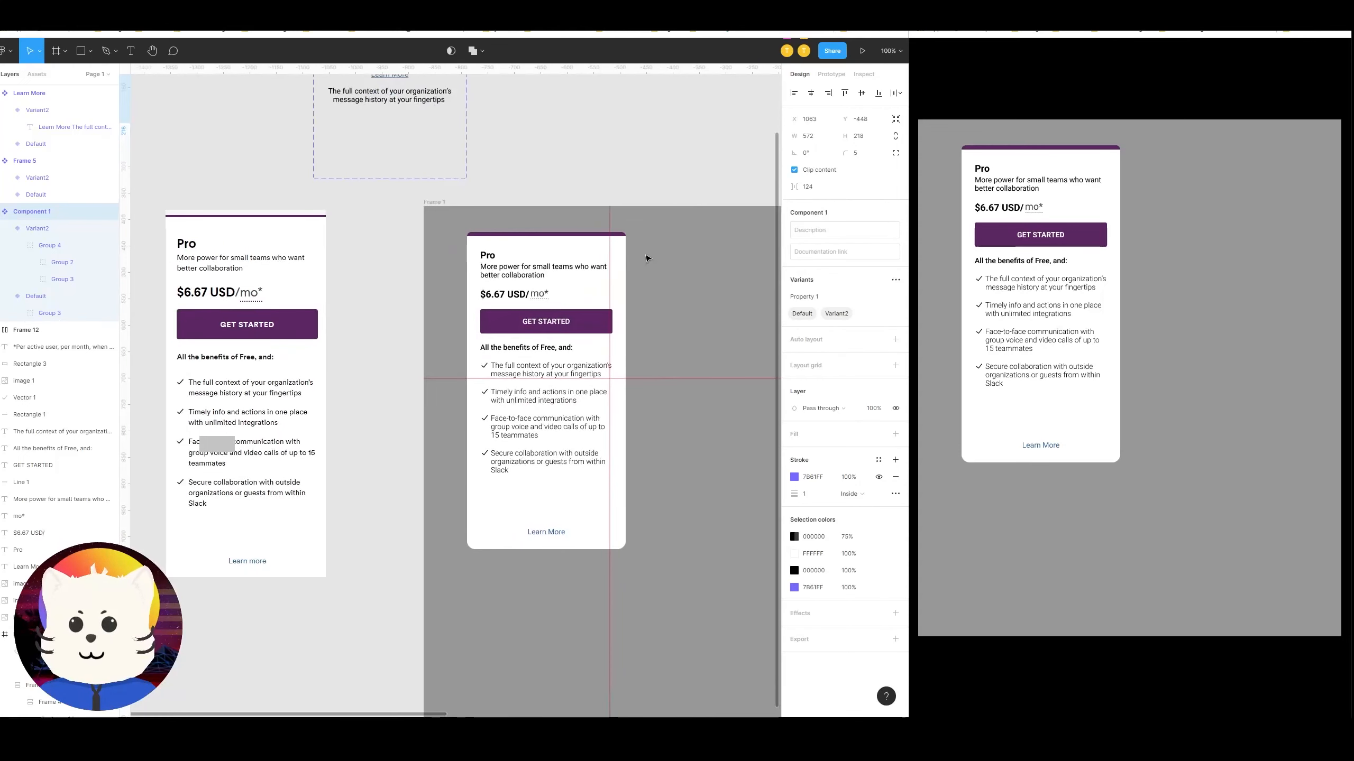
pyautogui.click(542, 249)
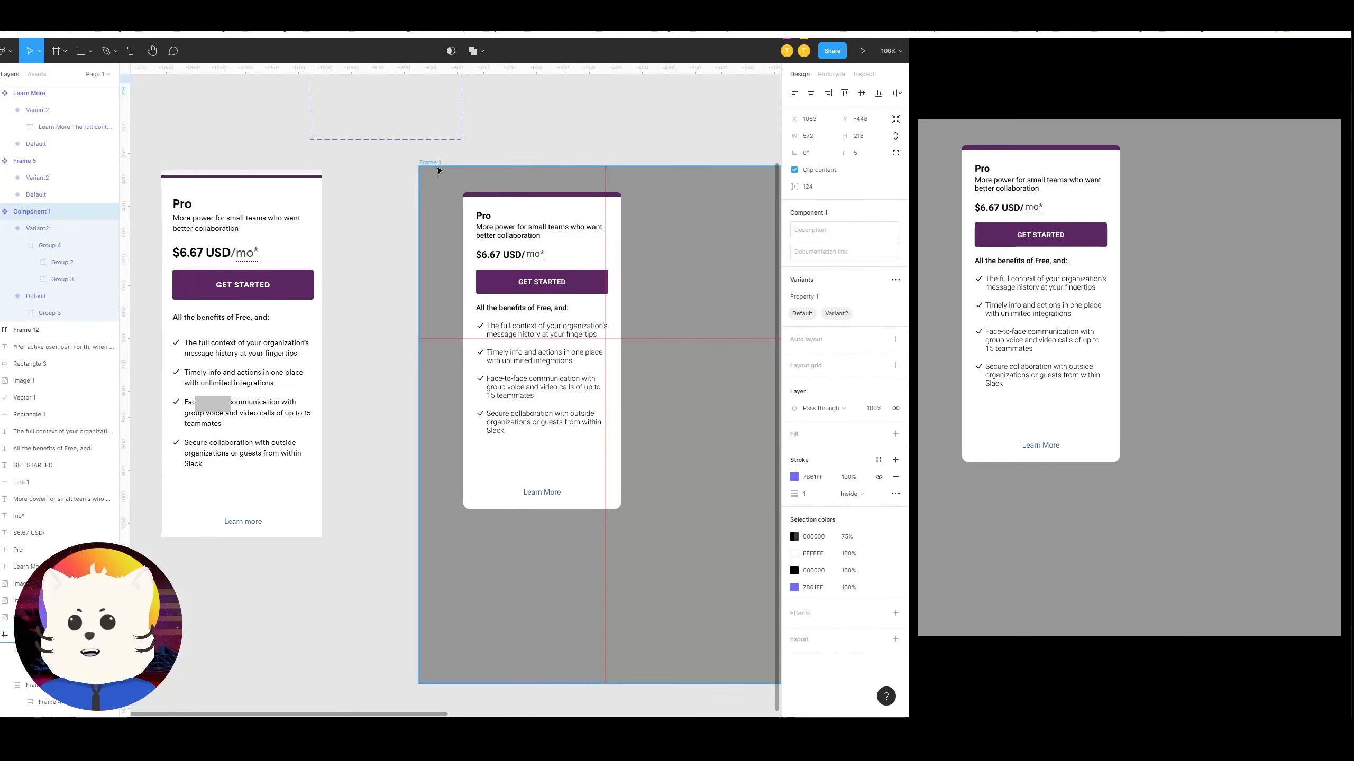
pyautogui.click(437, 166)
pyautogui.moveTo(676, 167); pyautogui.dragTo(603, 170)
pyautogui.press('-')
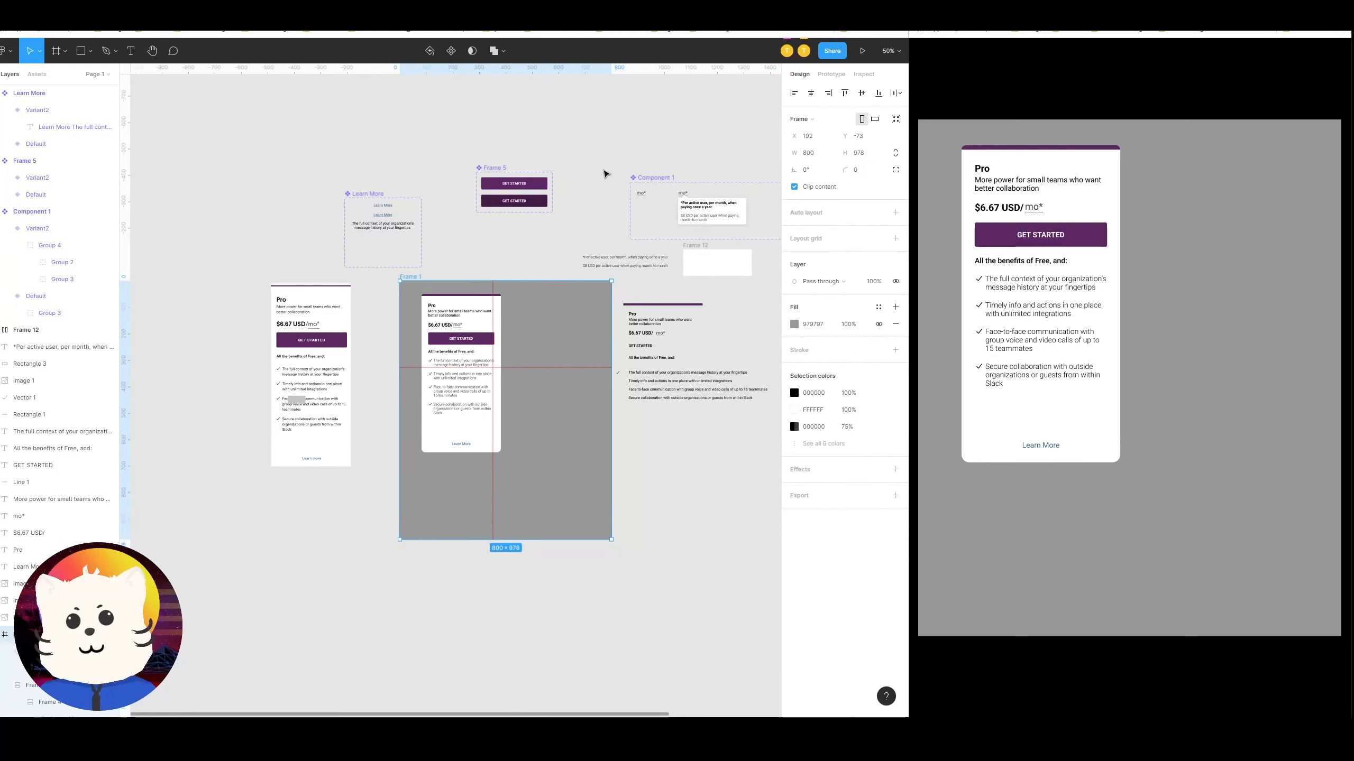